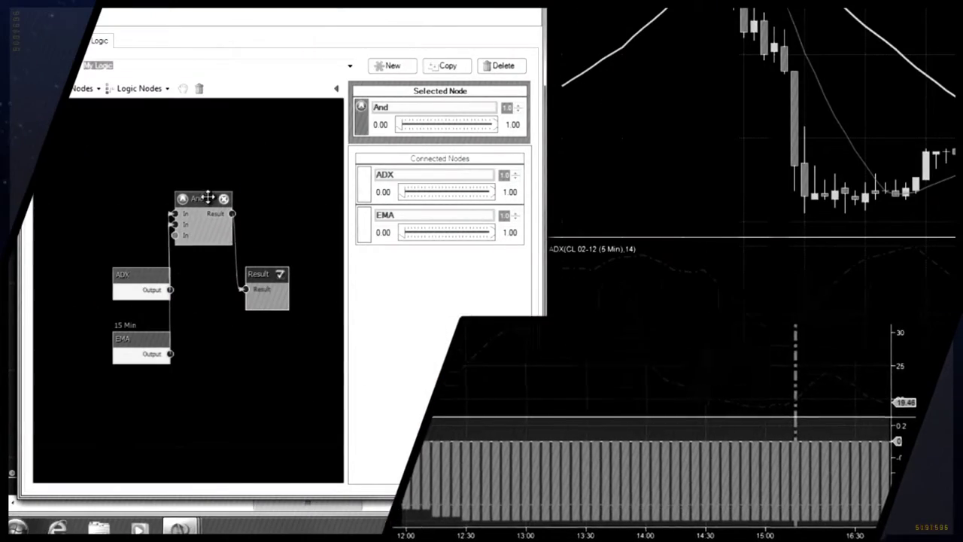
drag(155, 275, 123, 248)
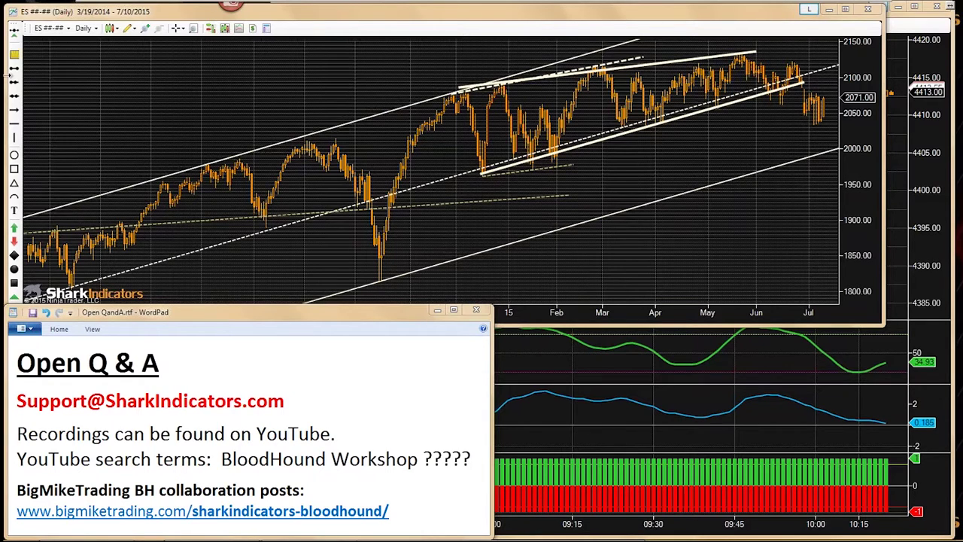
Bring the NQ 1-minute chart to the front and shorten its window from the lower edge
click(896, 246)
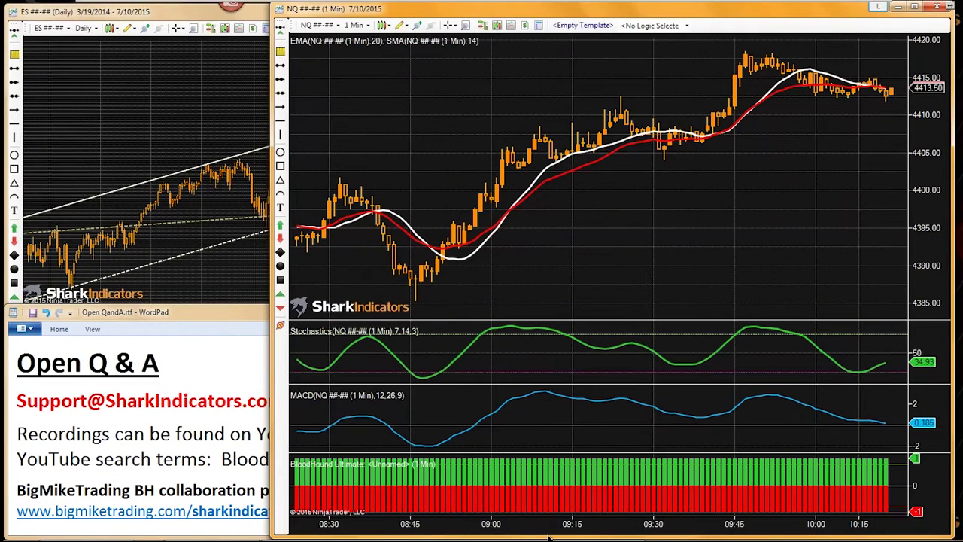
drag(547, 534, 565, 478)
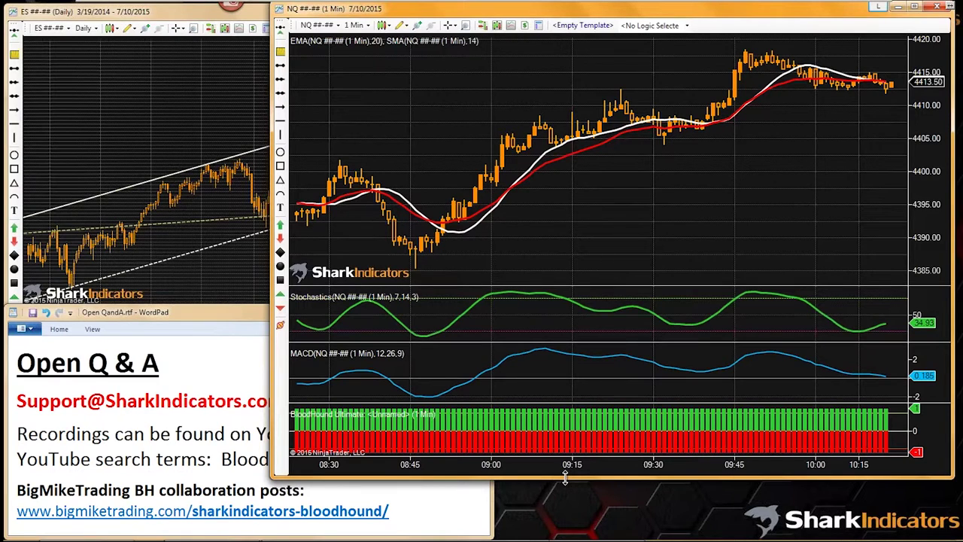
Delete the MACD indicator from the NQ chart and slightly enlarge the Stochastics panel
click(579, 356)
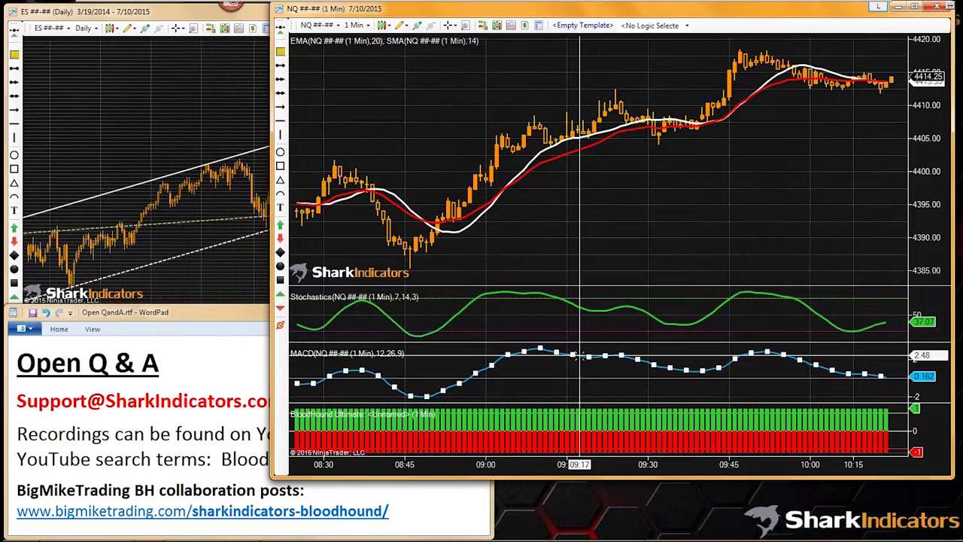
key(Delete)
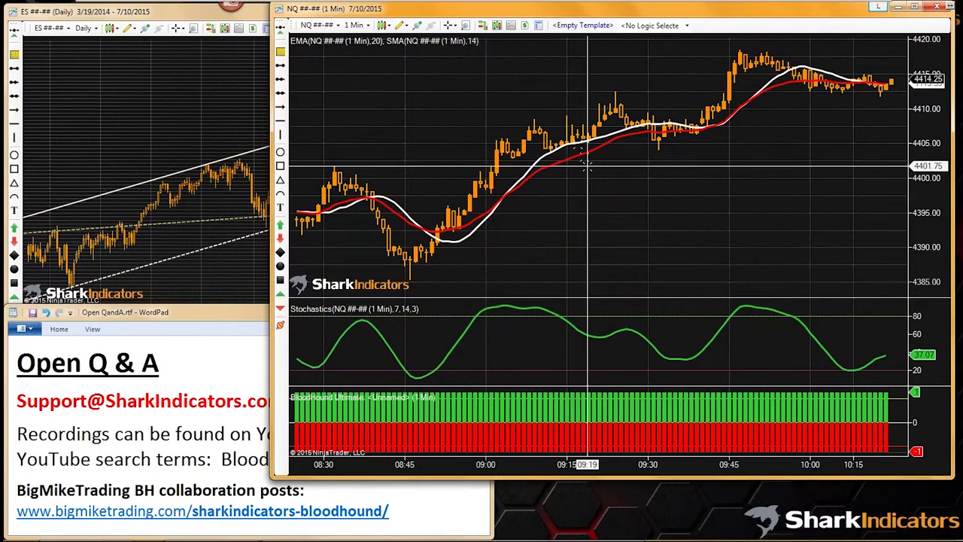
drag(610, 299, 607, 290)
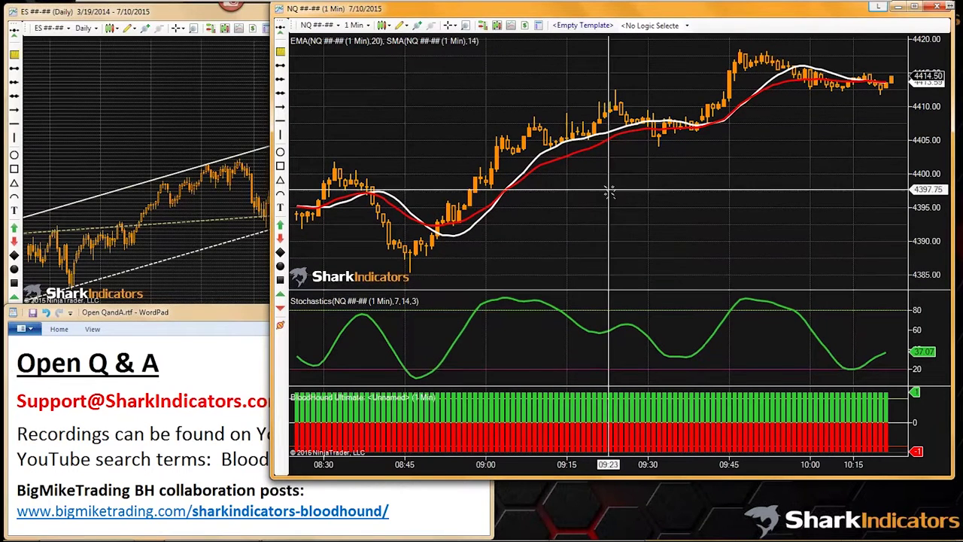
In the NQ chart's data series settings, set the period type to SiBacktestLineBreak and the days to load to 5
double_click(529, 131)
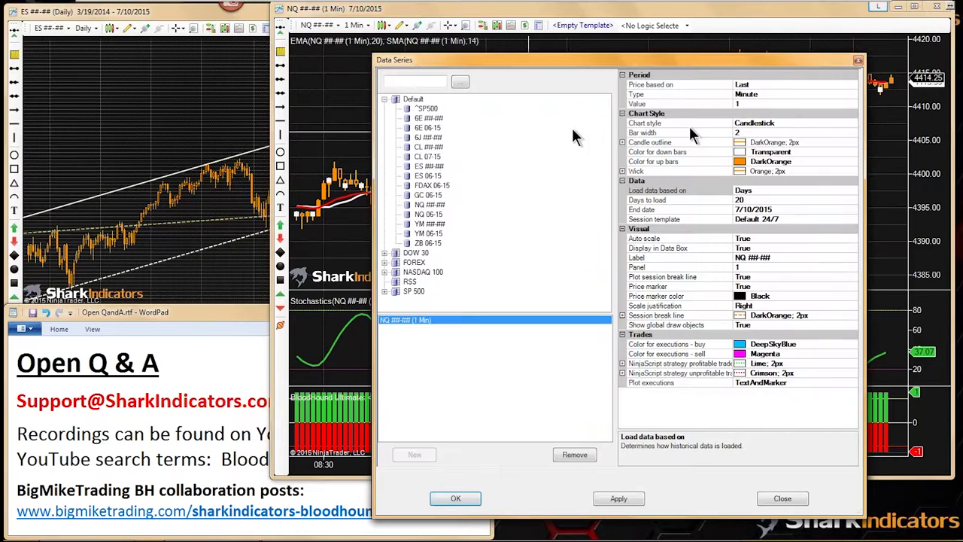
click(810, 94)
click(853, 95)
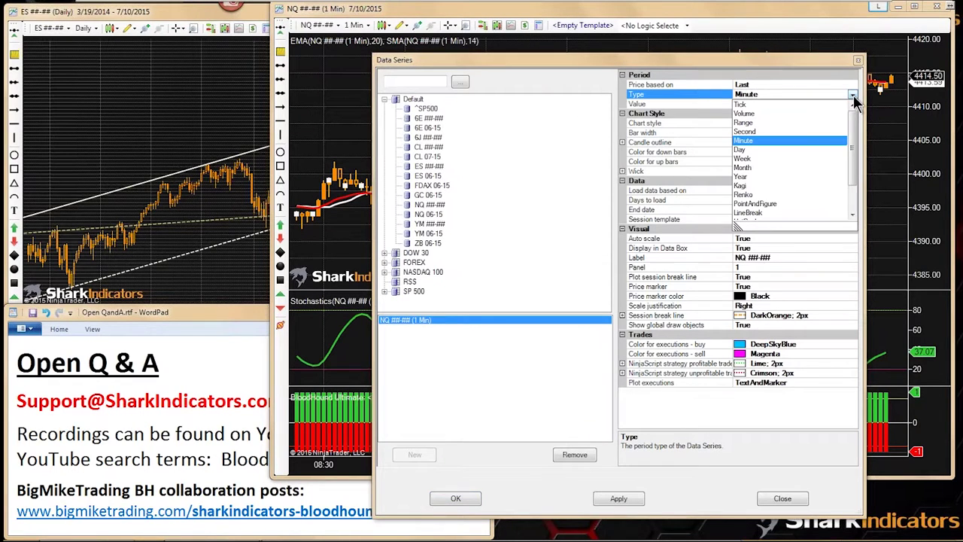
drag(855, 174, 854, 199)
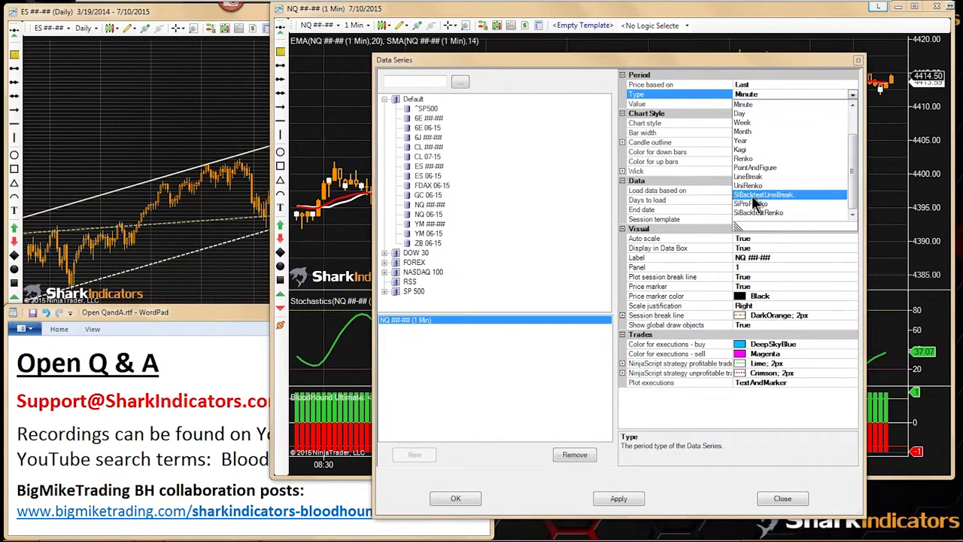
click(753, 193)
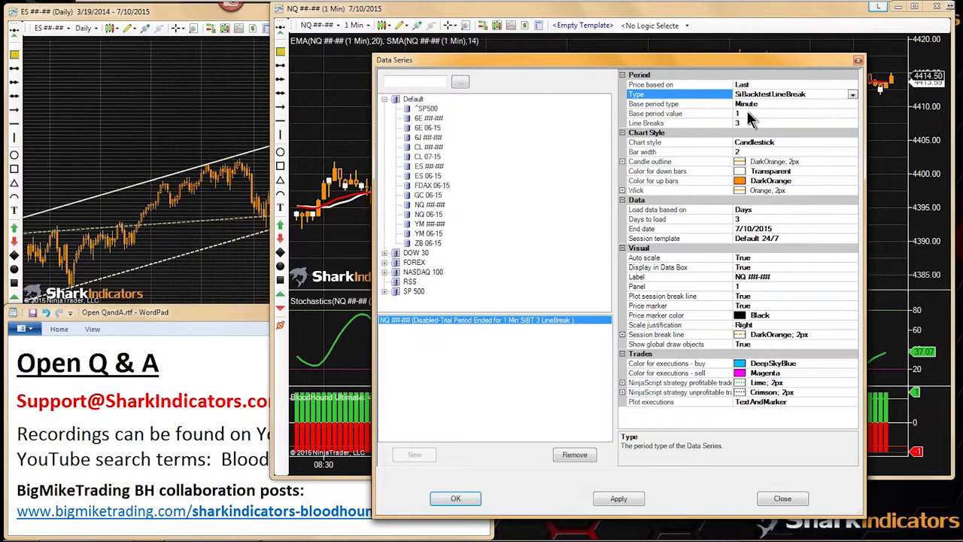
click(689, 240)
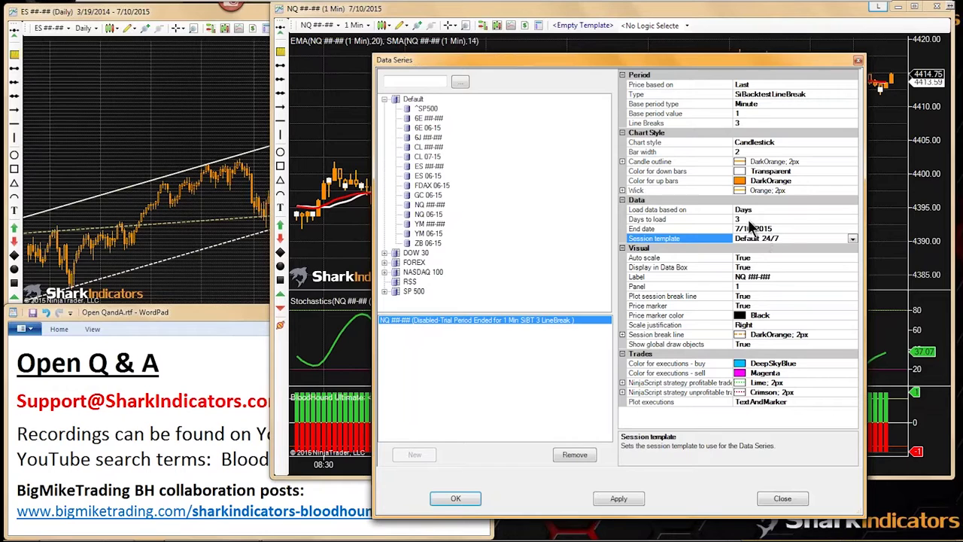
click(740, 219)
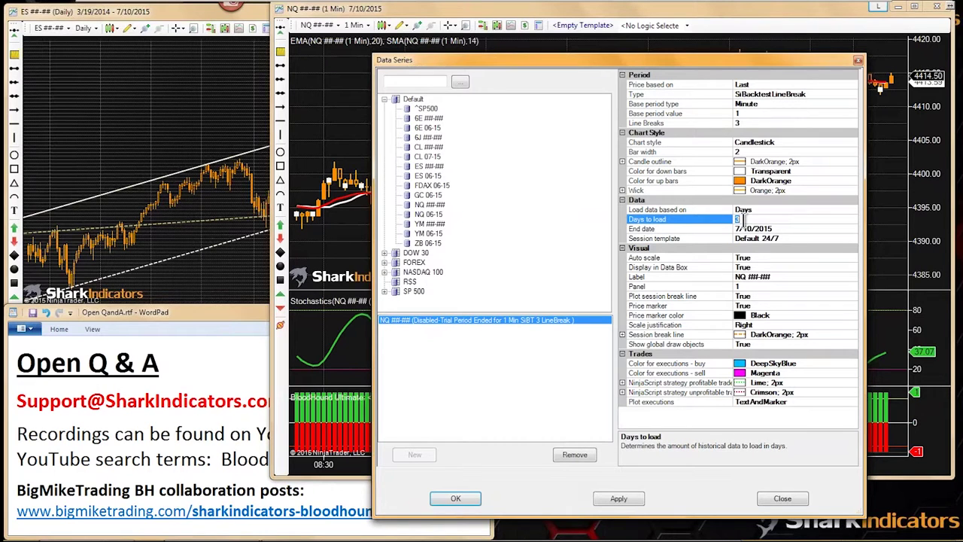
text(5)
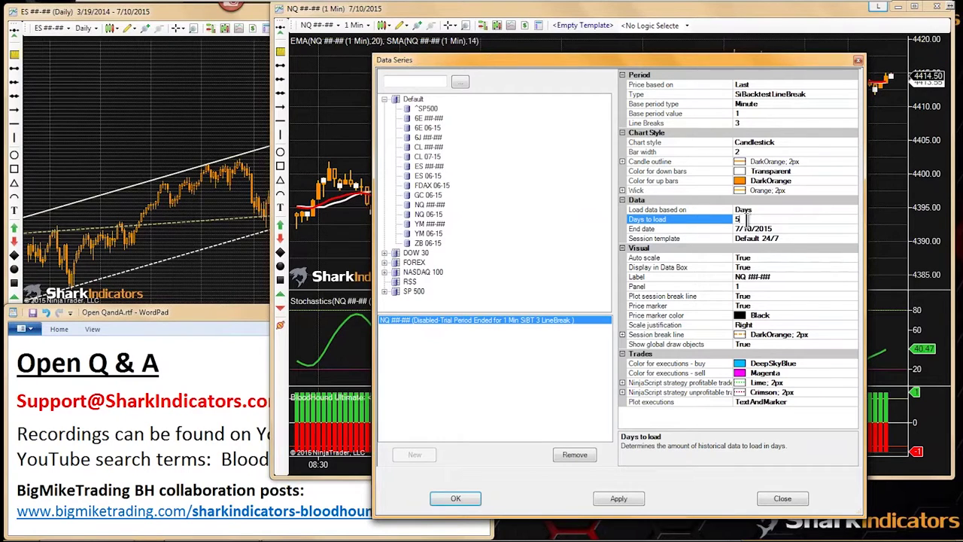
Change the data series period type to SiBacktestRenko
click(767, 93)
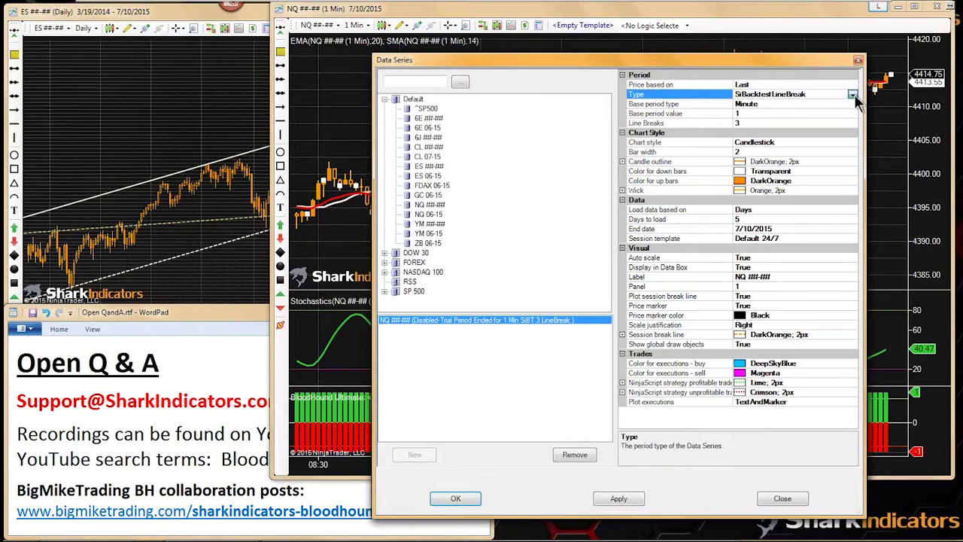
click(853, 95)
click(852, 214)
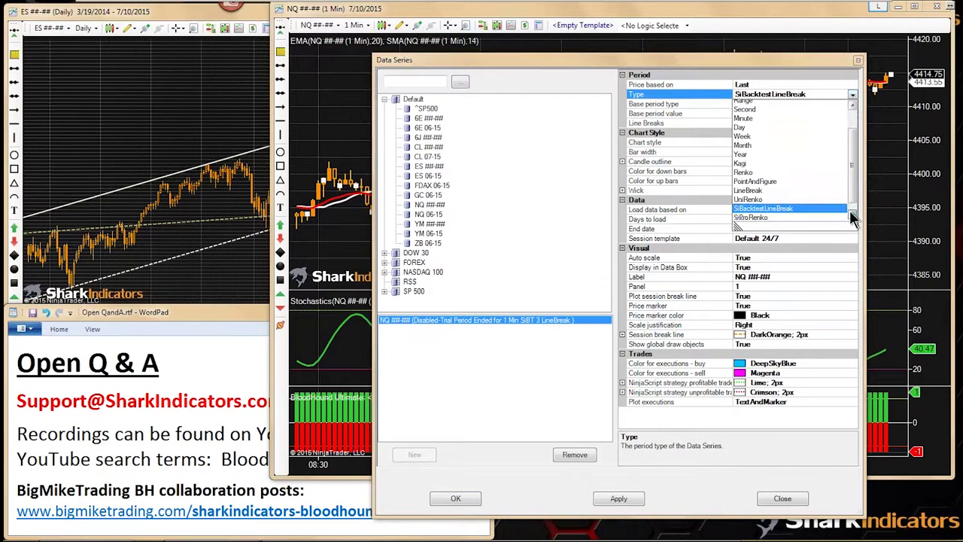
click(853, 214)
click(753, 213)
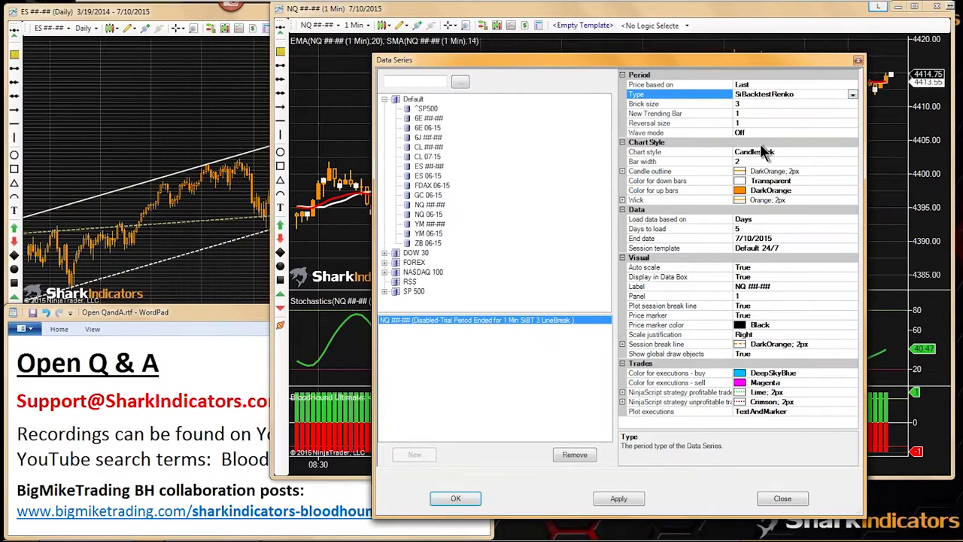
Set the Renko brick size to 6, the new trending bar to 2 and the reversal size to 12
click(751, 104)
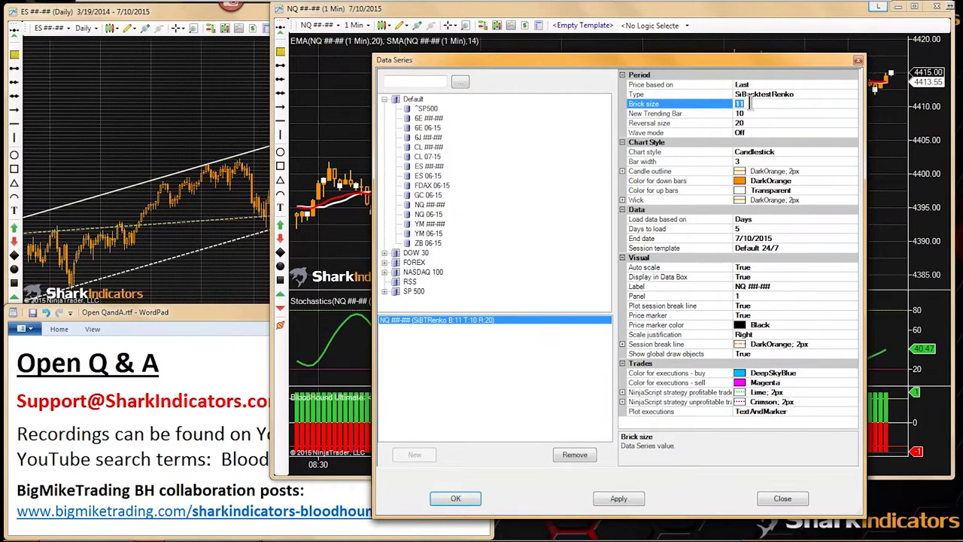
text(5)
click(749, 113)
text(2)
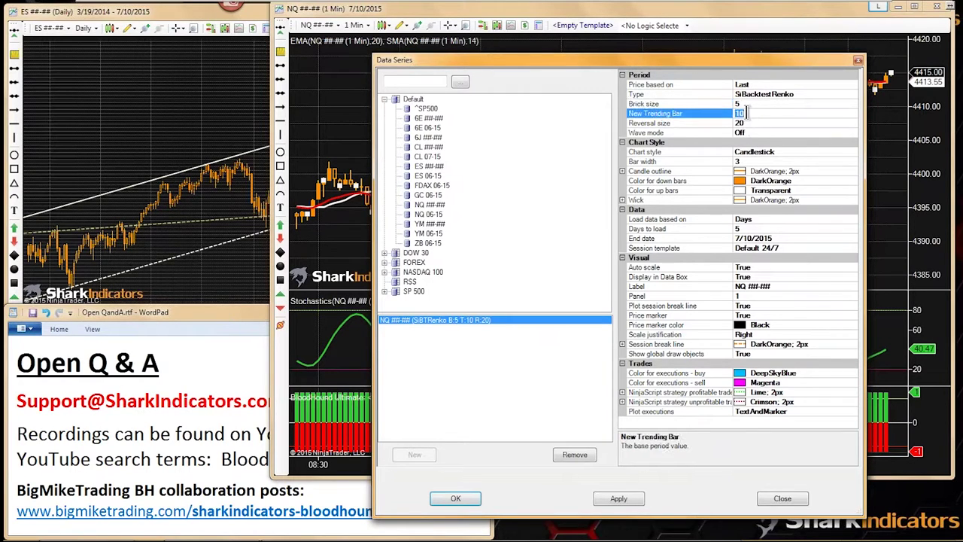
click(747, 122)
click(743, 104)
text(6)
click(749, 123)
text(12)
Turn wave mode on, check the days to load, and accept the data series settings
click(751, 132)
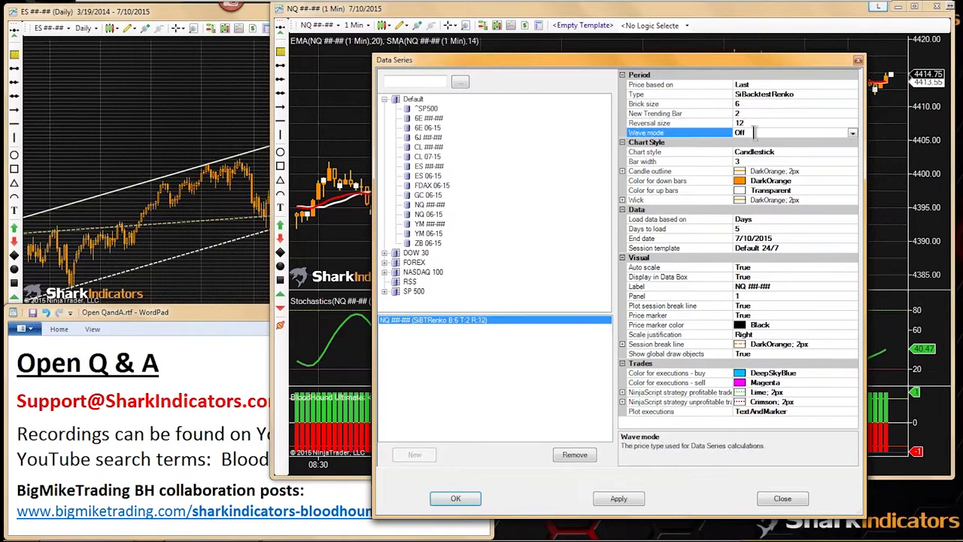
double_click(751, 133)
click(749, 229)
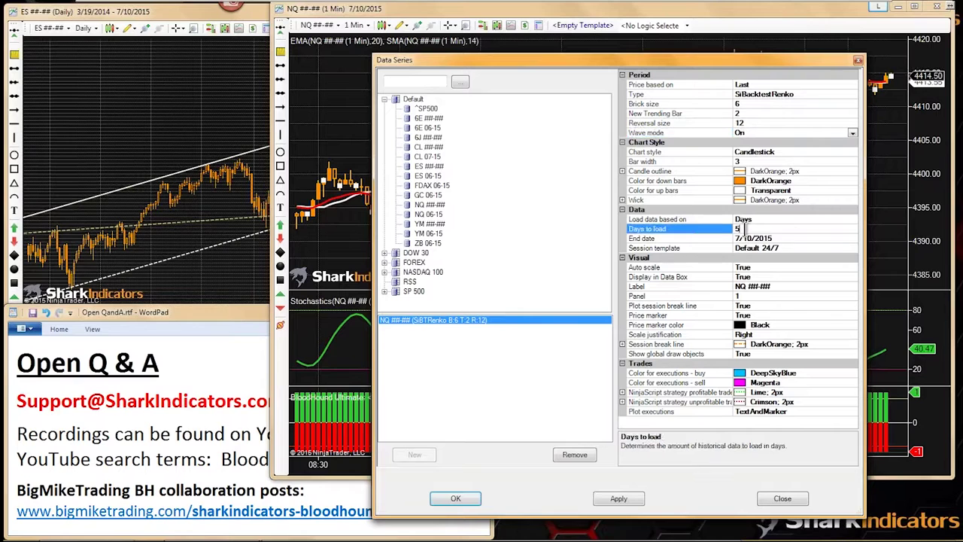
click(464, 502)
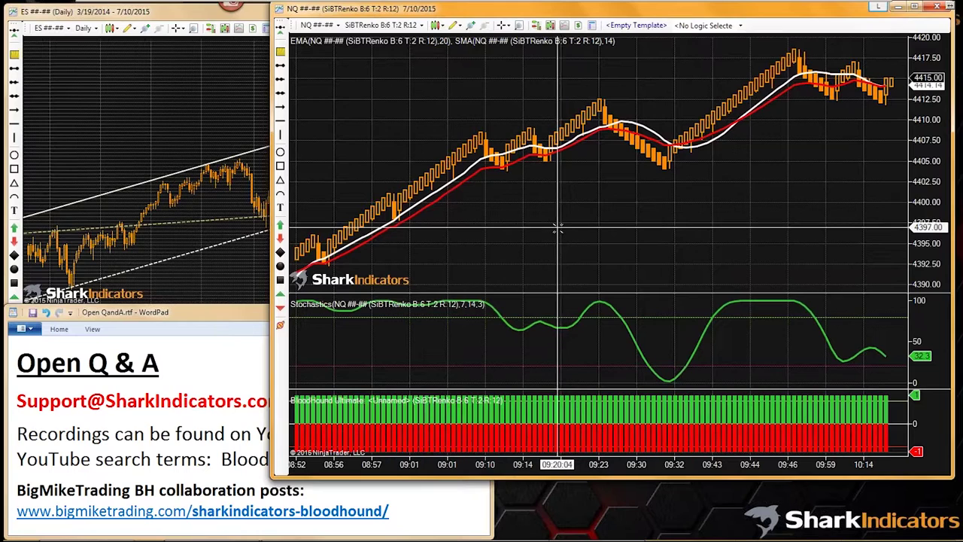
Turn on the scrollbar in the NQ chart's properties
scroll(578, 256, up, 20)
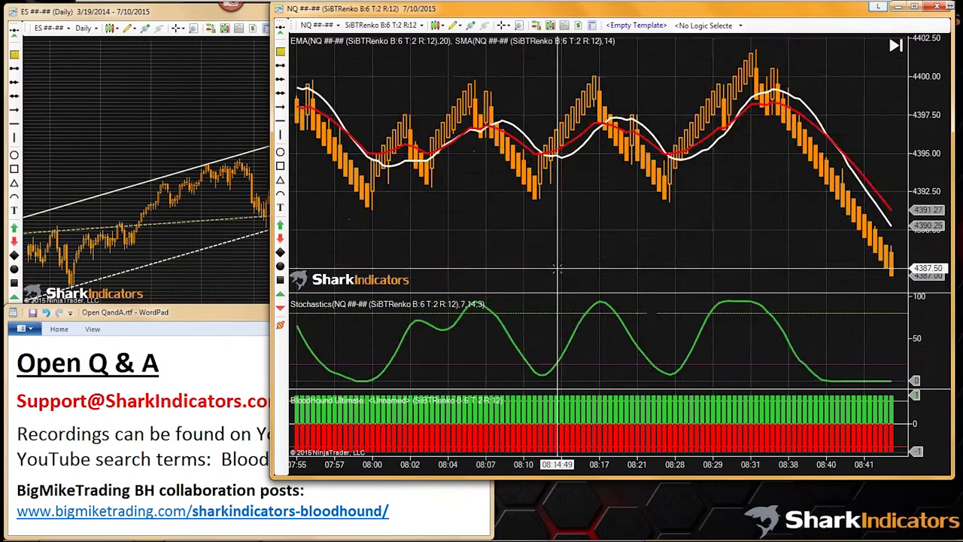
right_click(528, 216)
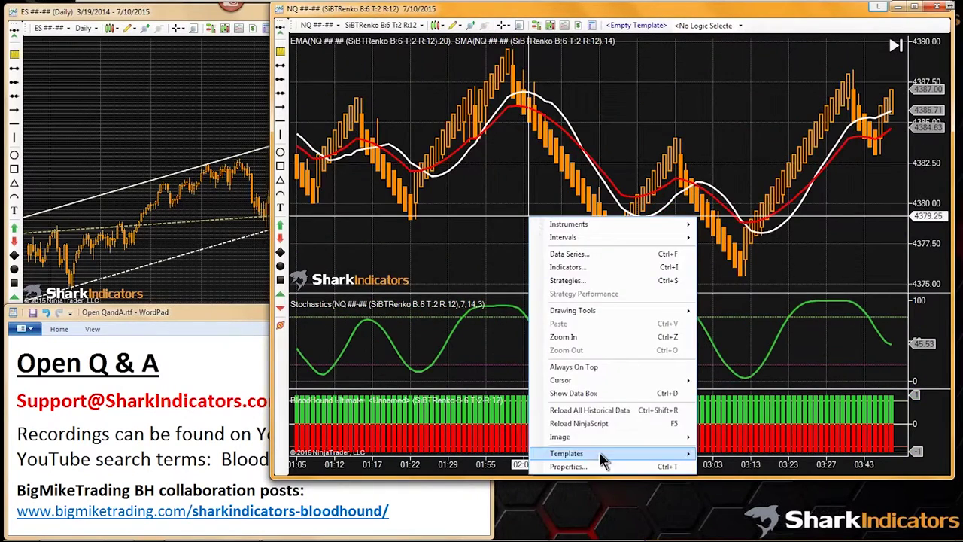
click(602, 485)
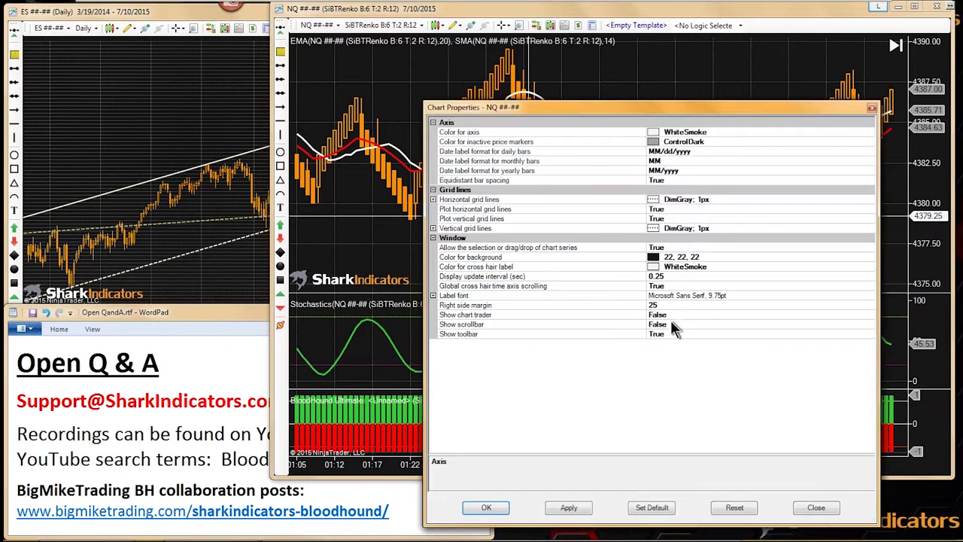
click(666, 324)
click(499, 510)
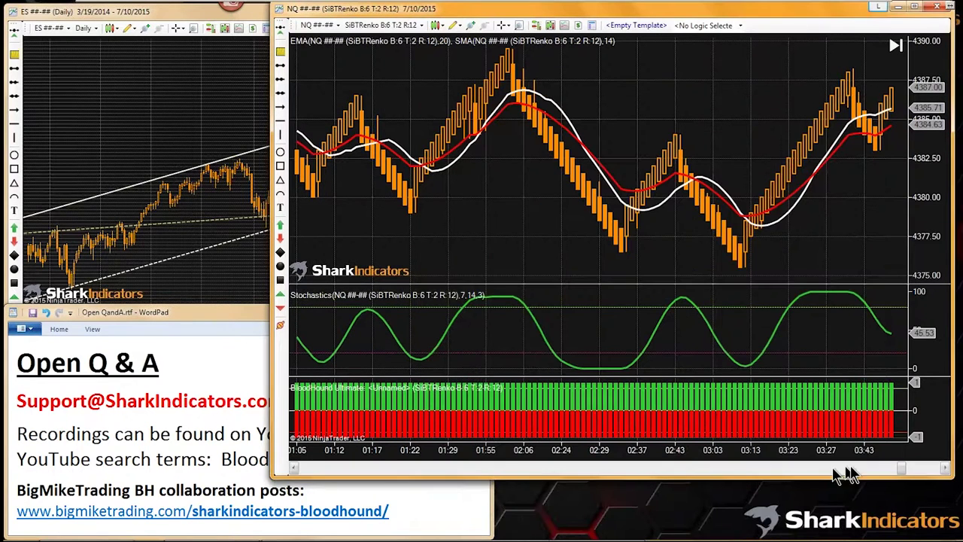
Remove all drawing objects from the NQ chart, including the arrow markers at its earliest bars
drag(911, 470, 298, 471)
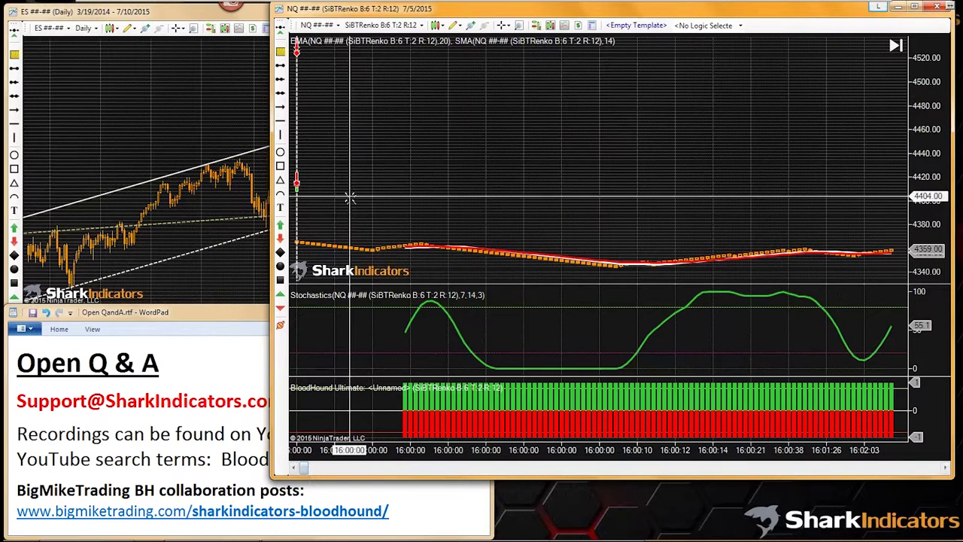
click(280, 326)
click(444, 376)
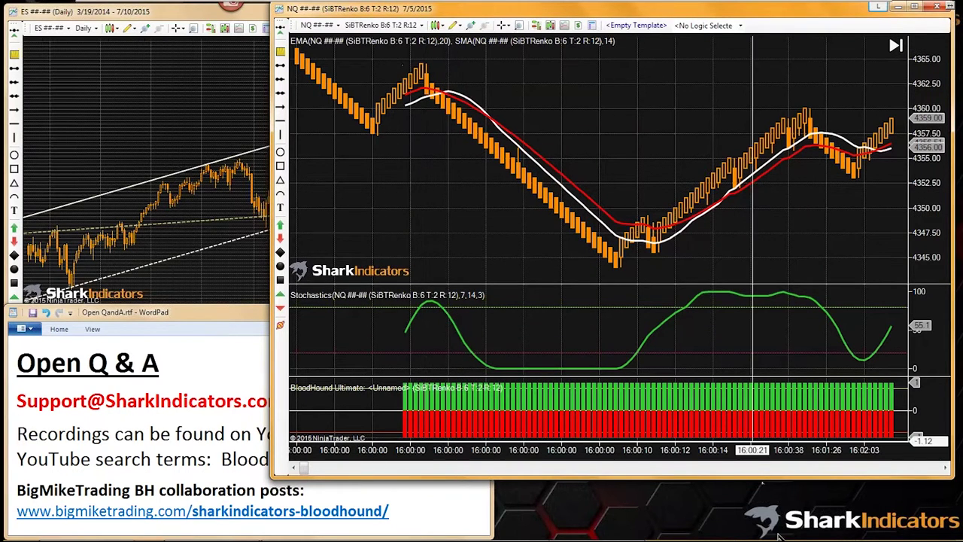
Check the weekday of July 5, 2015 in the system calendar and close it
mouse_move(938, 536)
click(937, 532)
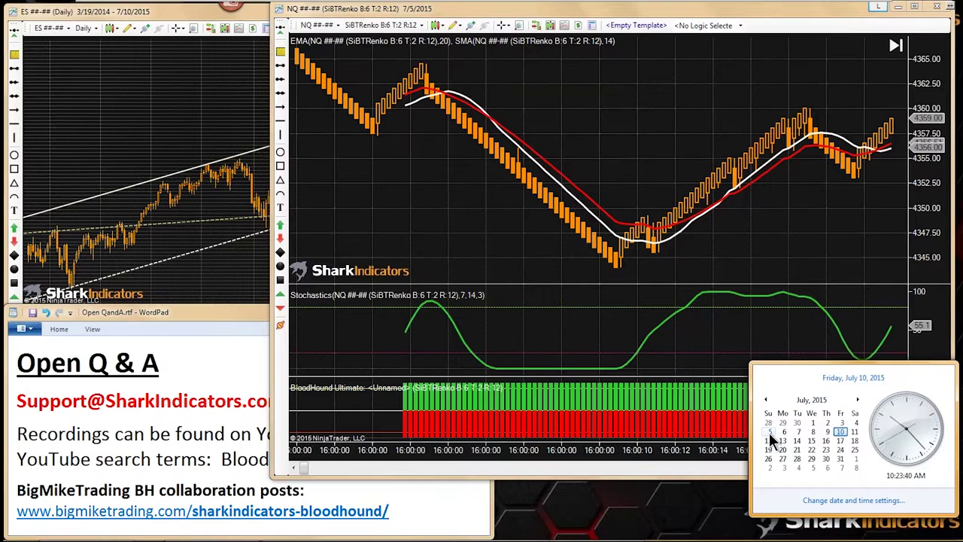
click(527, 218)
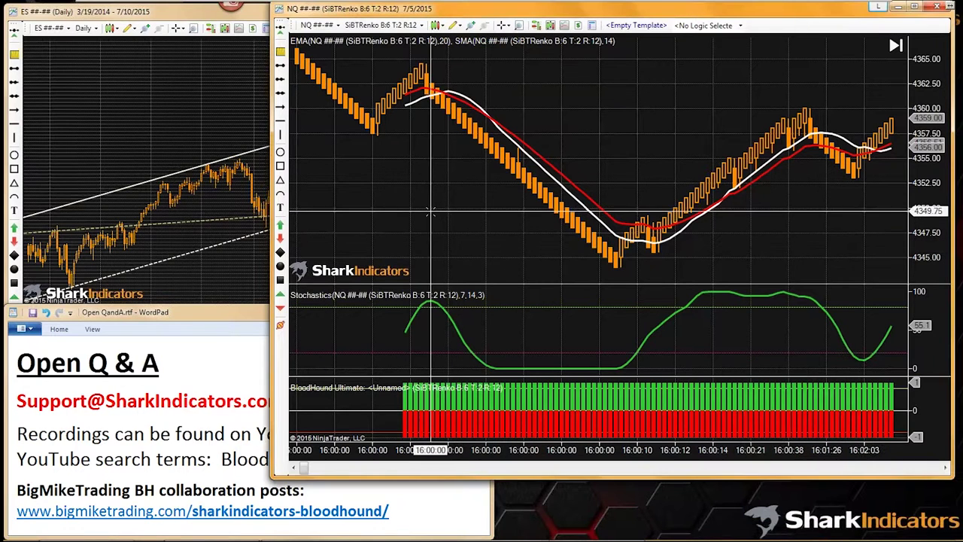
Open the empty BloodHound template from the NQ chart and save it as Si-TrainingWorkshop20150710.bht, basing the name on the 20150626 file
click(635, 28)
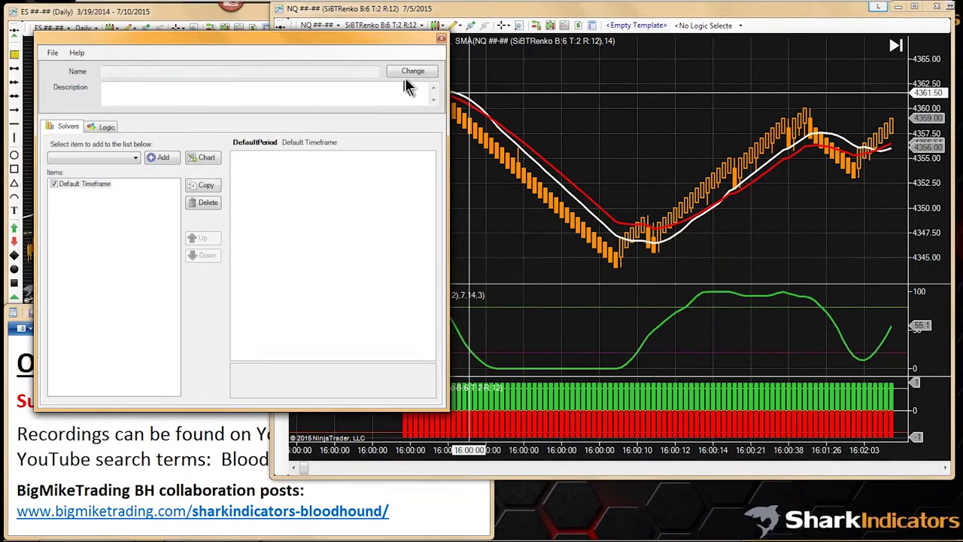
click(406, 73)
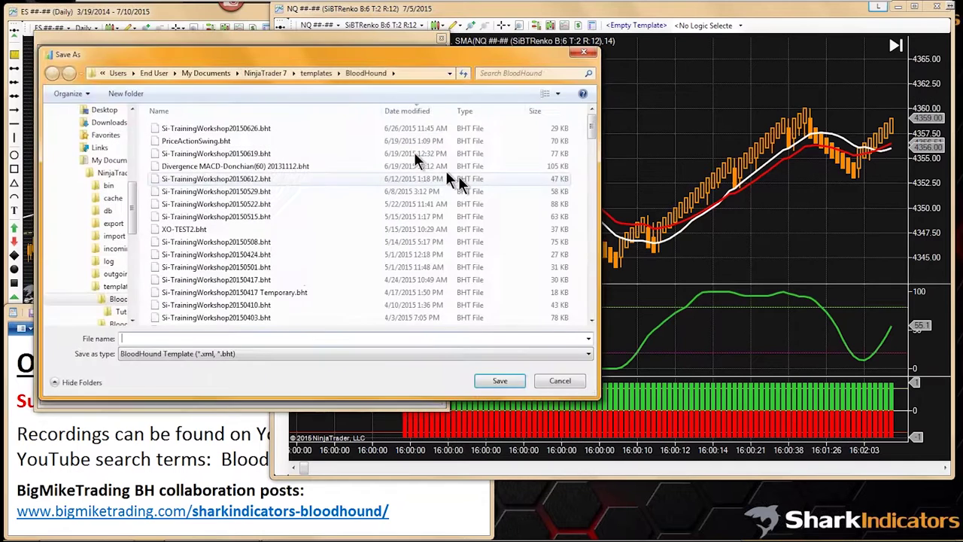
click(235, 128)
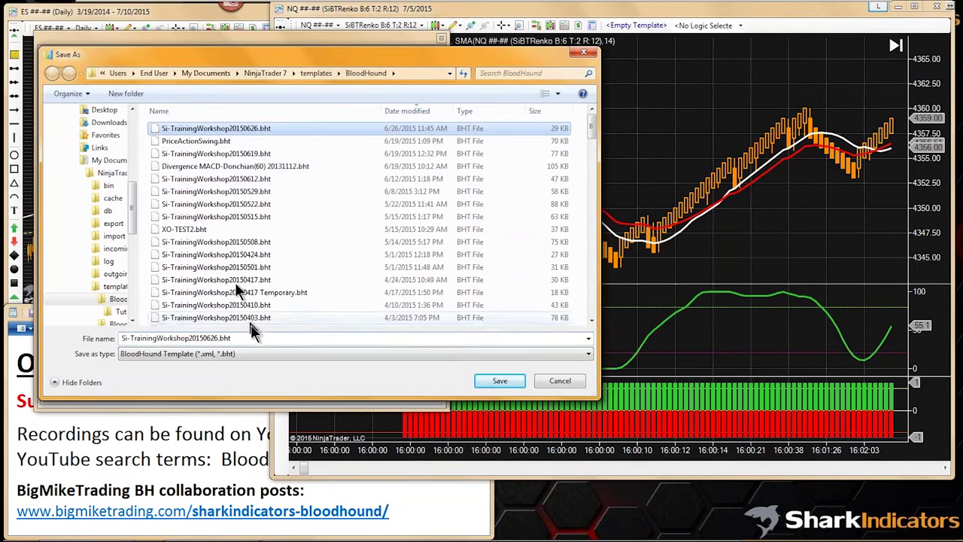
double_click(214, 339)
drag(207, 338, 219, 338)
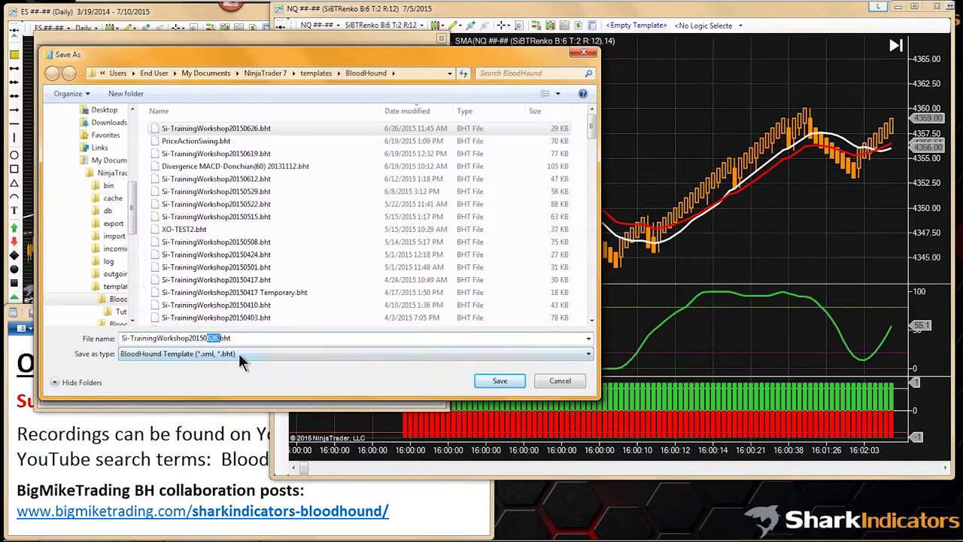
text(7)
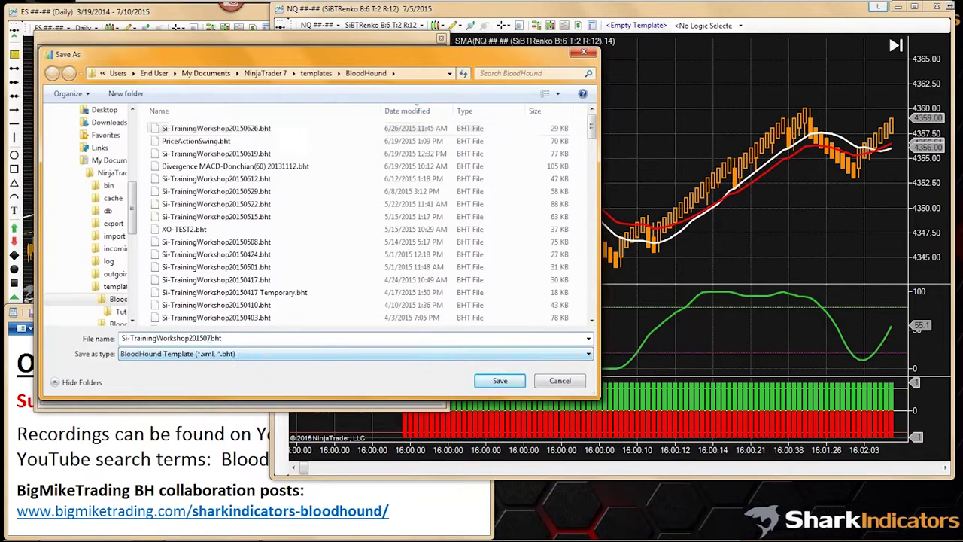
text(10)
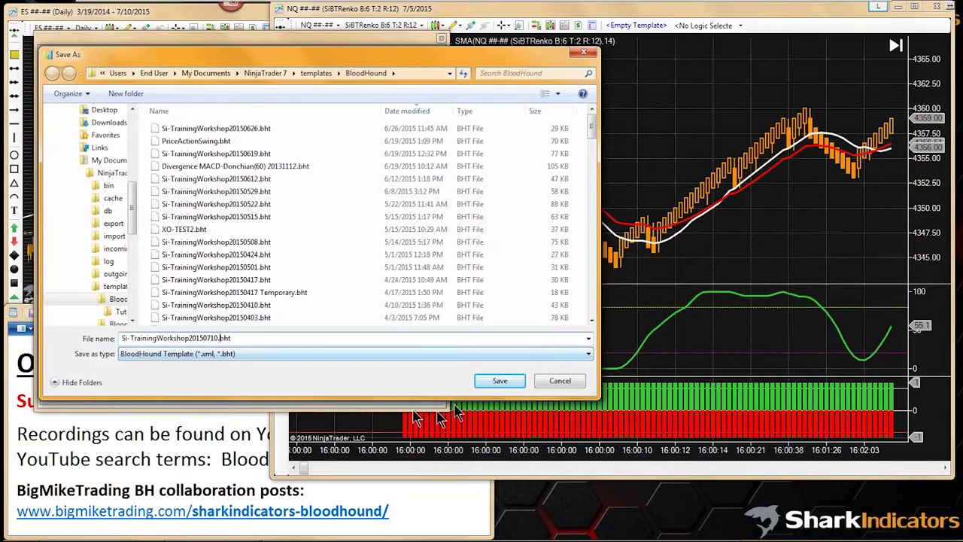
click(483, 384)
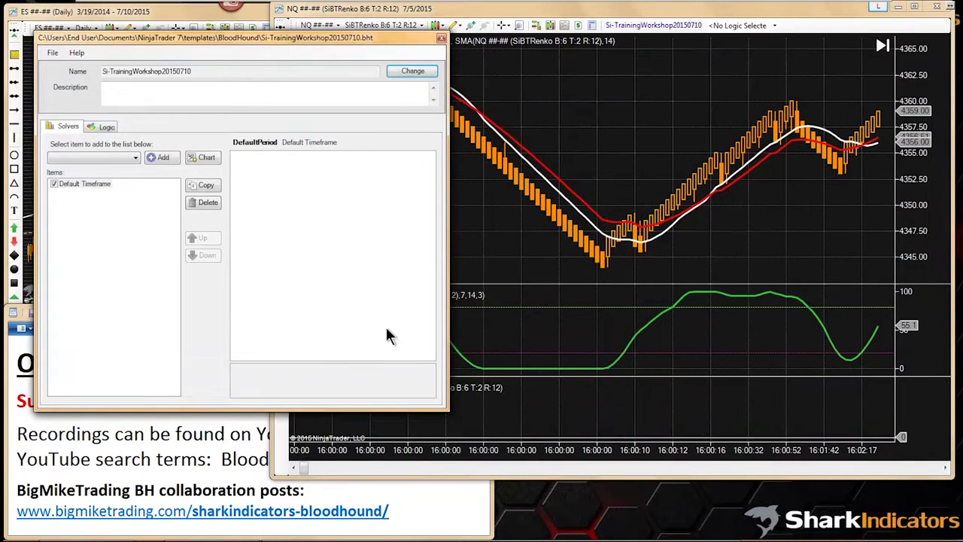
Add two Indicator Slope solvers under the template's Default Timeframe
click(135, 158)
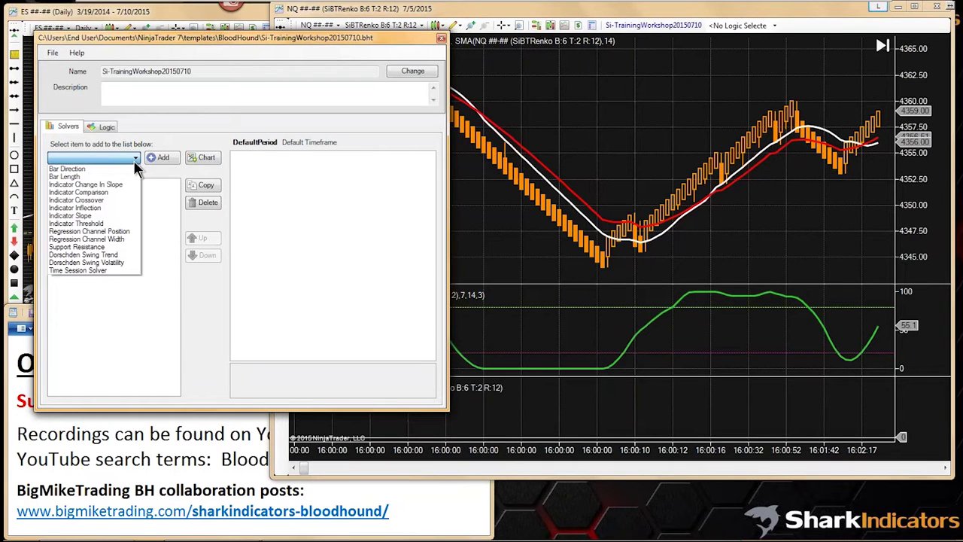
click(85, 216)
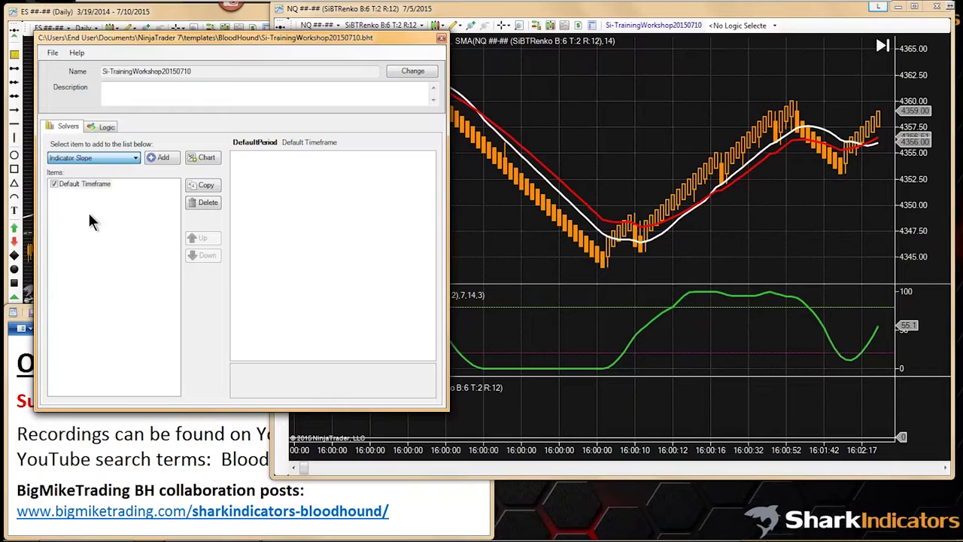
click(166, 157)
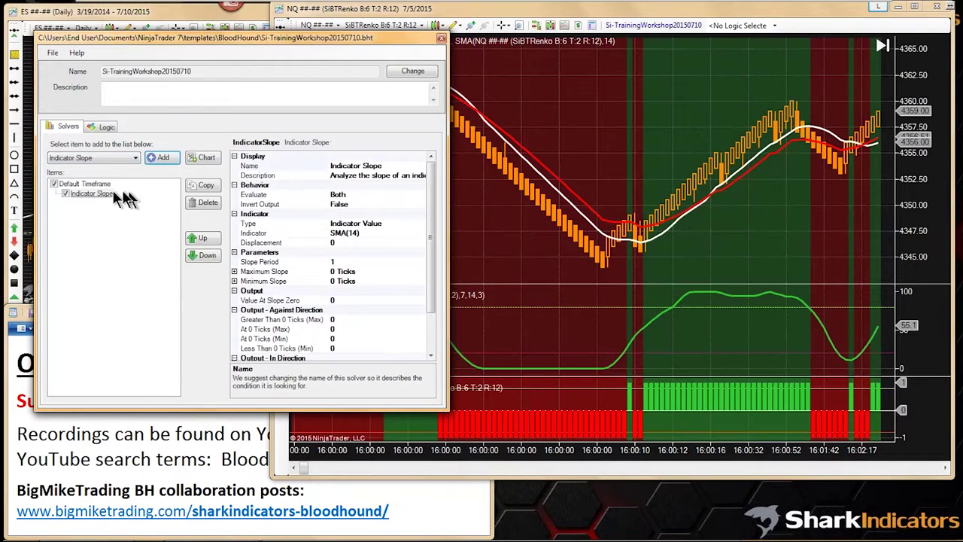
click(102, 157)
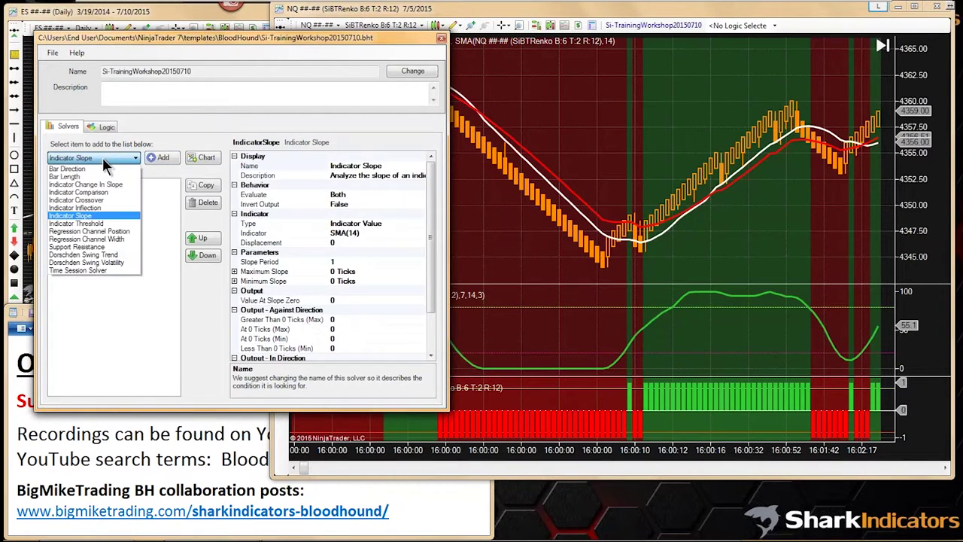
click(94, 215)
click(163, 158)
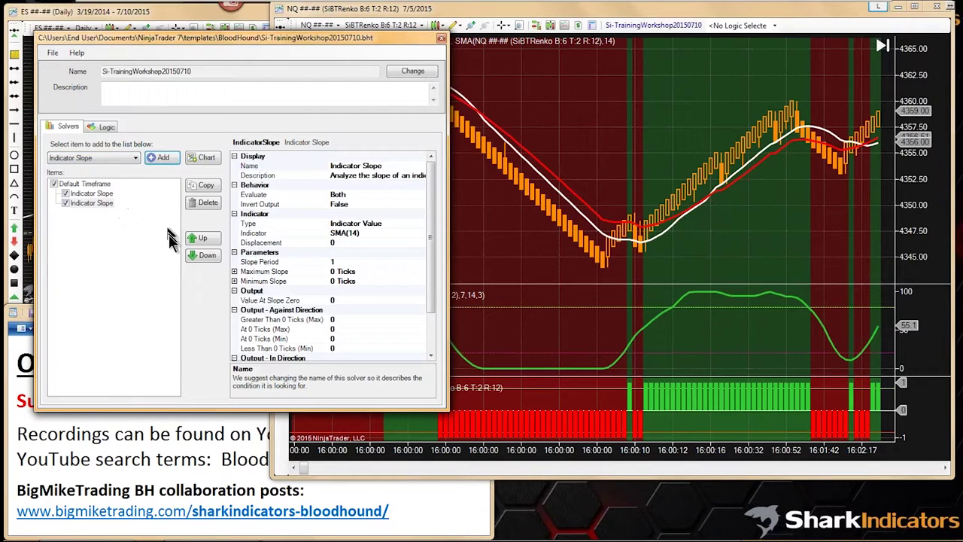
Add a 1 Min chart timeframe to the template and move the second Indicator Slope solver beneath it
click(206, 157)
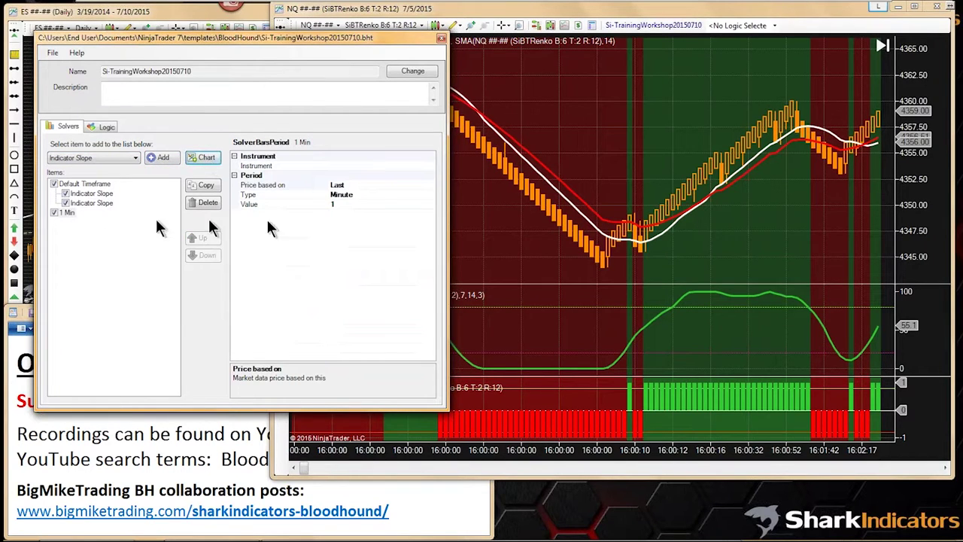
click(341, 207)
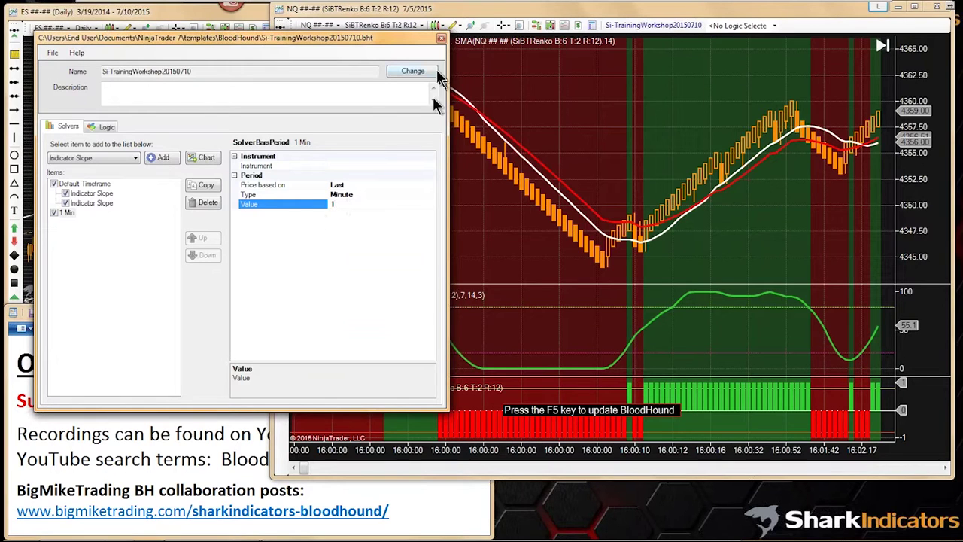
click(105, 206)
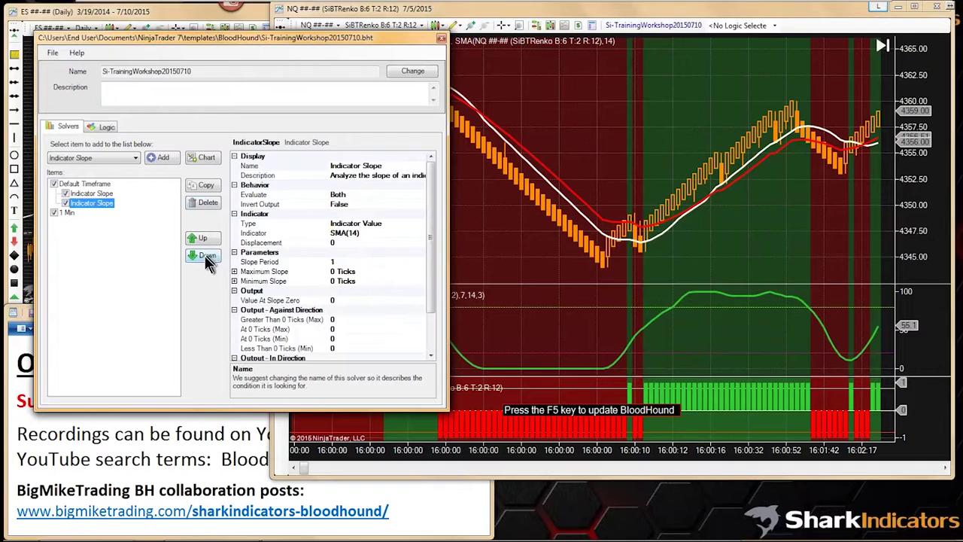
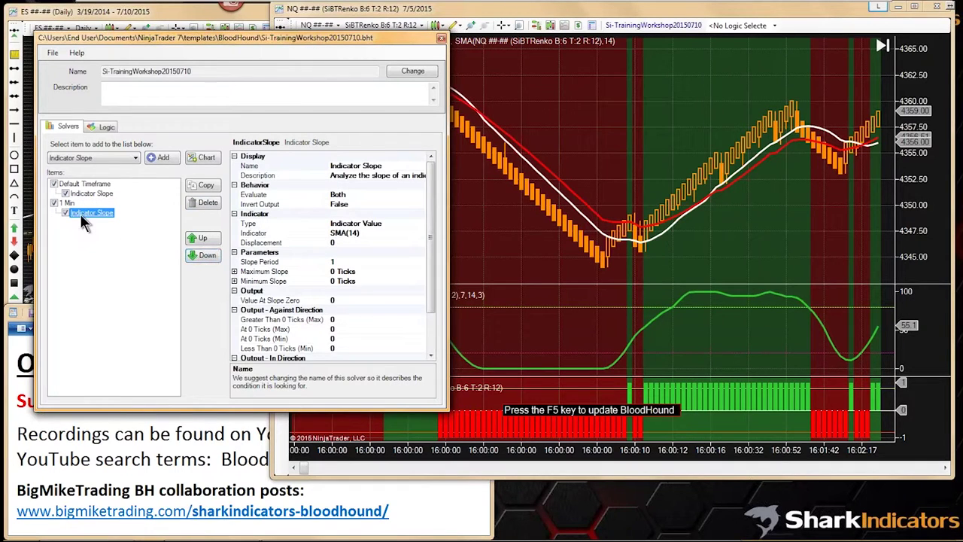
click(67, 203)
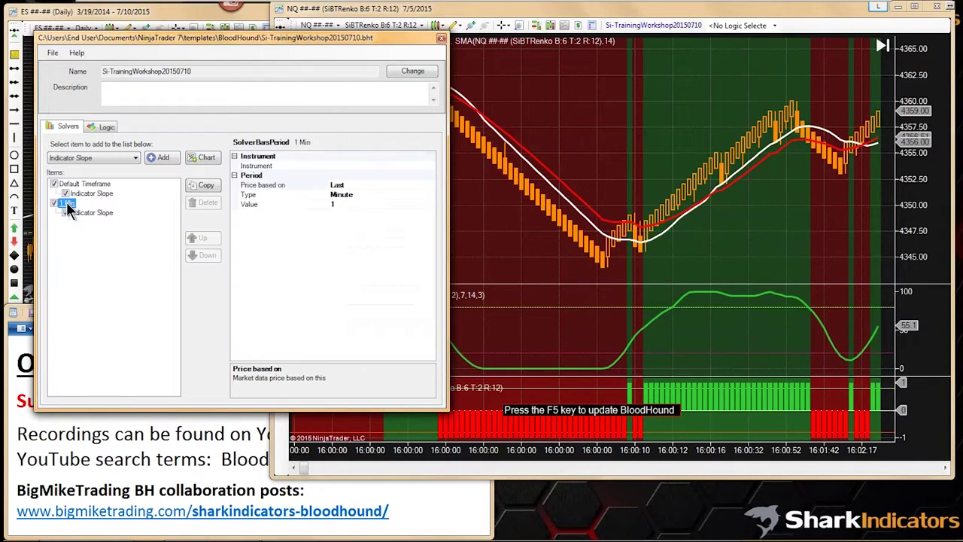
click(86, 195)
click(90, 185)
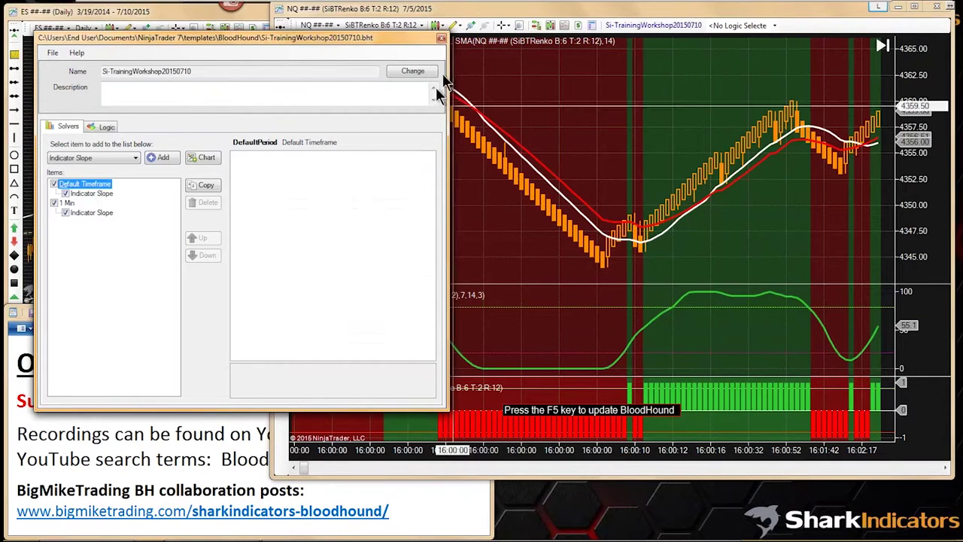
Close the template editor, update BloodHound on the NQ chart, and enlarge the BloodHound indicator panel
click(441, 39)
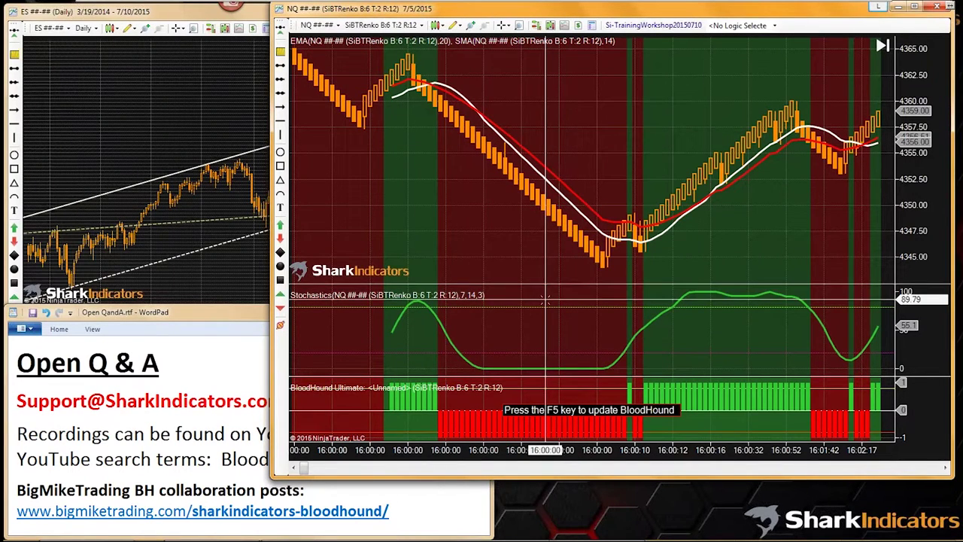
key(F5)
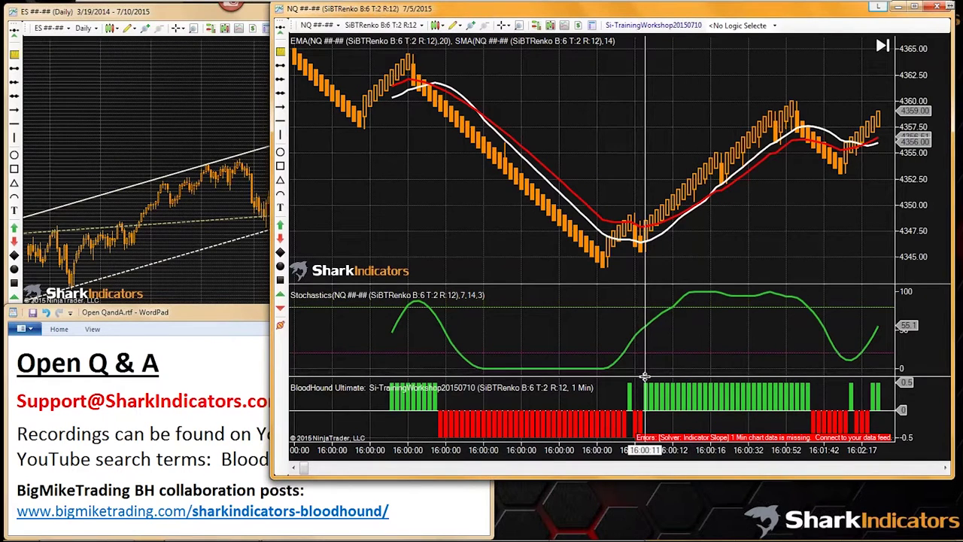
drag(645, 376, 648, 348)
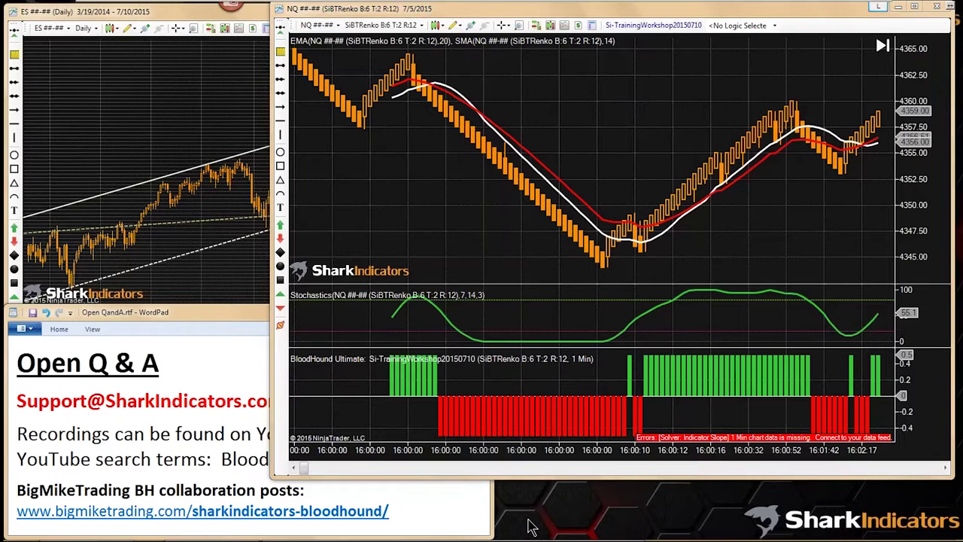
Bring up the NinjaTrader Control Center, reposition it partly behind the NQ chart, and return to the chart
mouse_move(527, 538)
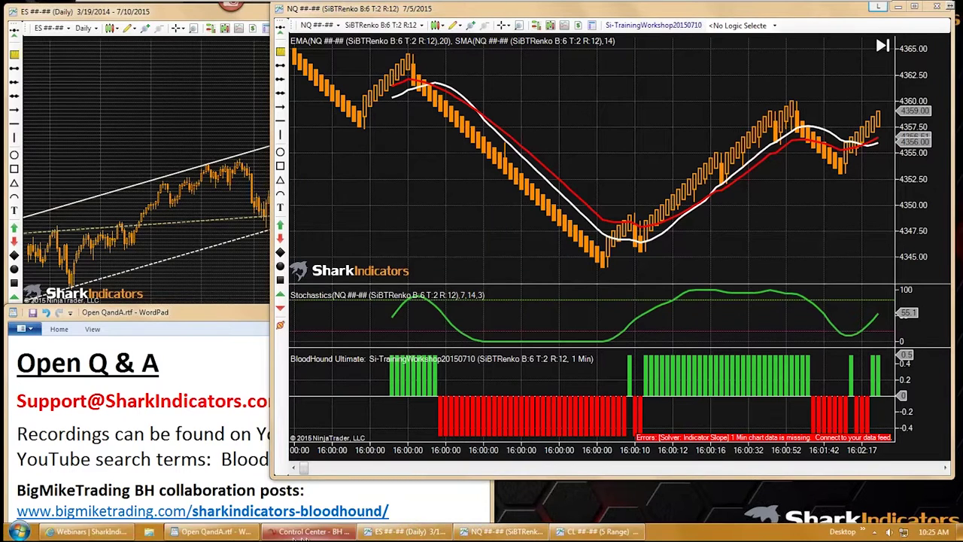
click(313, 535)
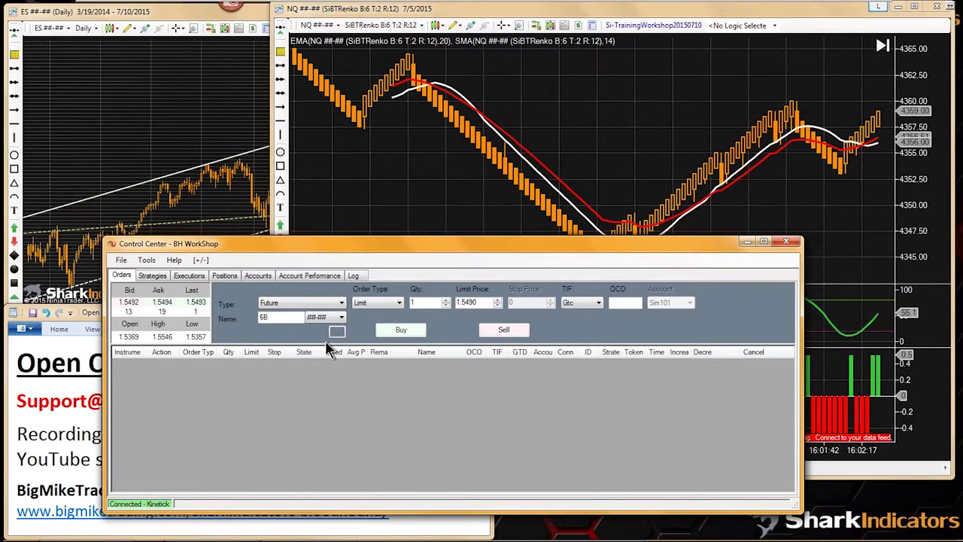
drag(356, 250, 312, 287)
click(440, 210)
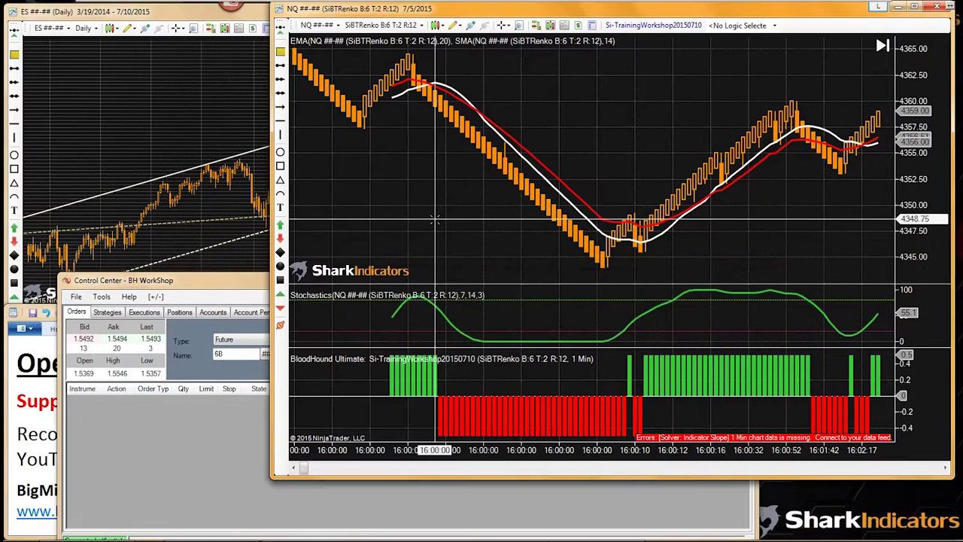
Reopen the Si-TrainingWorkshop20150710 template from the NQ chart and view the 1 Min timeframe's settings
click(629, 30)
drag(265, 83, 226, 28)
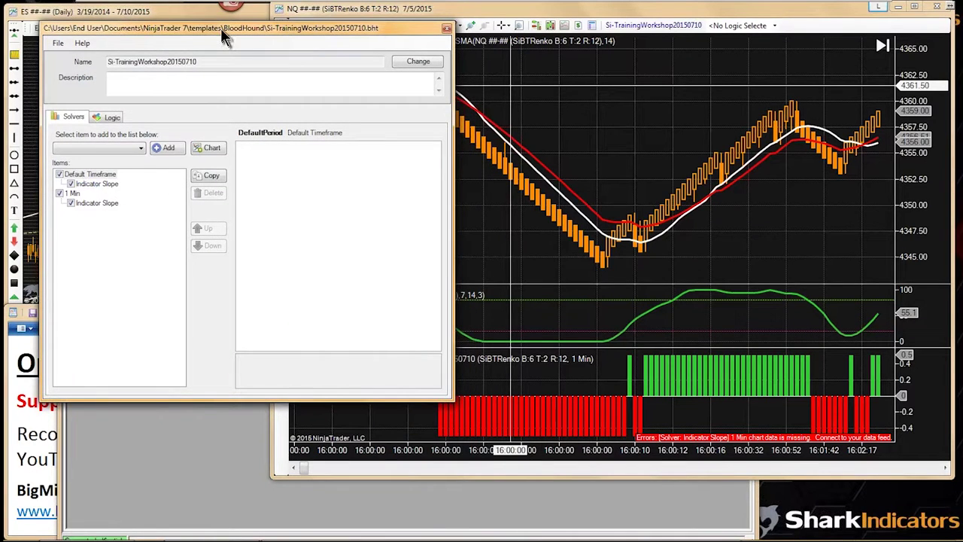
drag(220, 27, 256, 84)
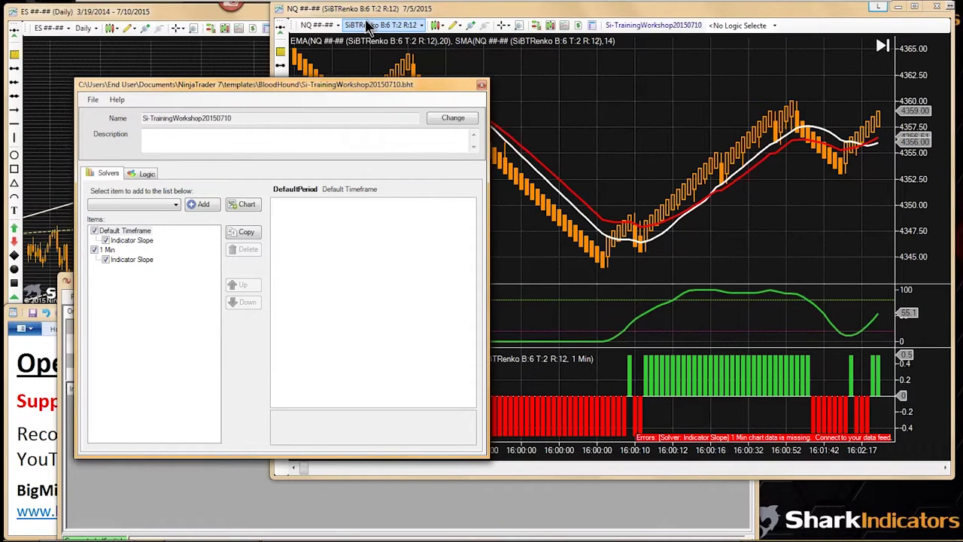
click(108, 250)
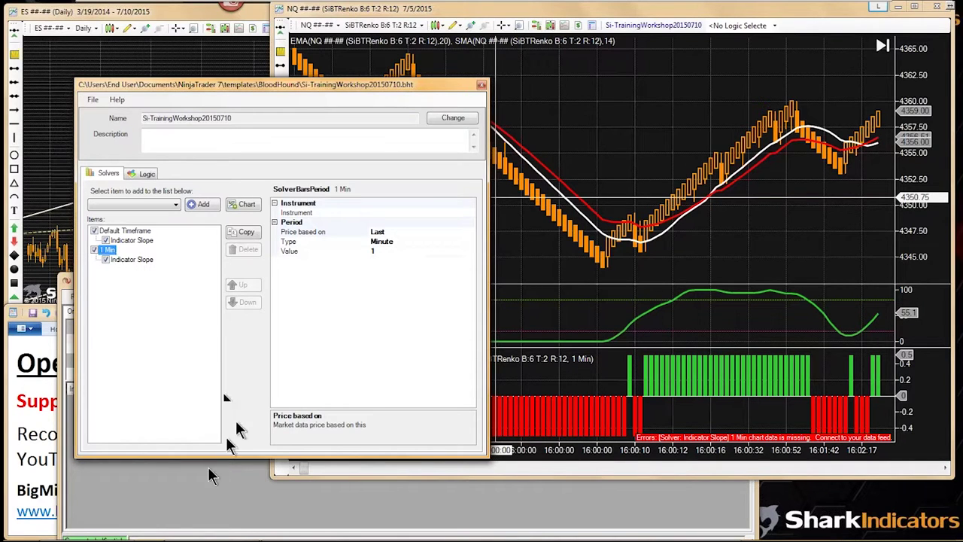
Open the Historical Data Manager from the Control Center and show its download settings
click(197, 503)
click(103, 297)
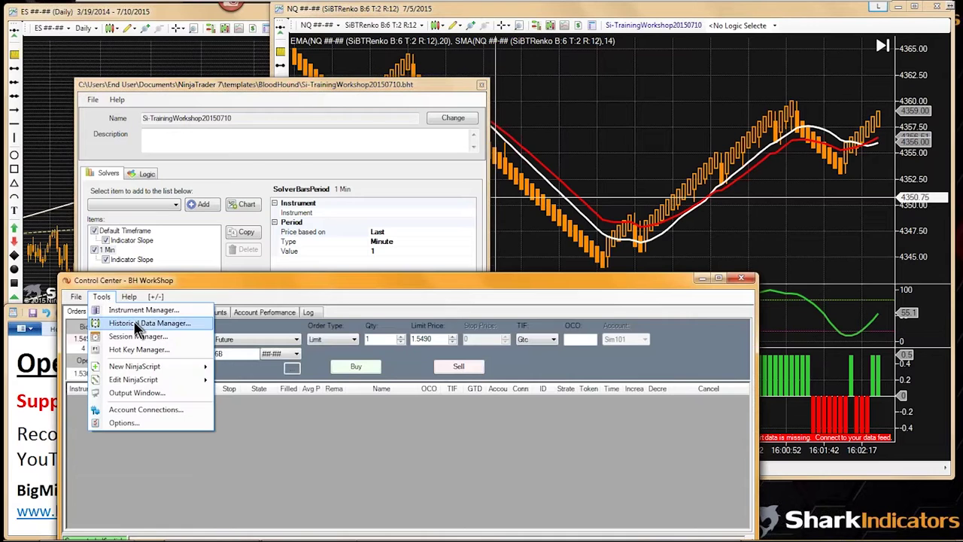
click(133, 323)
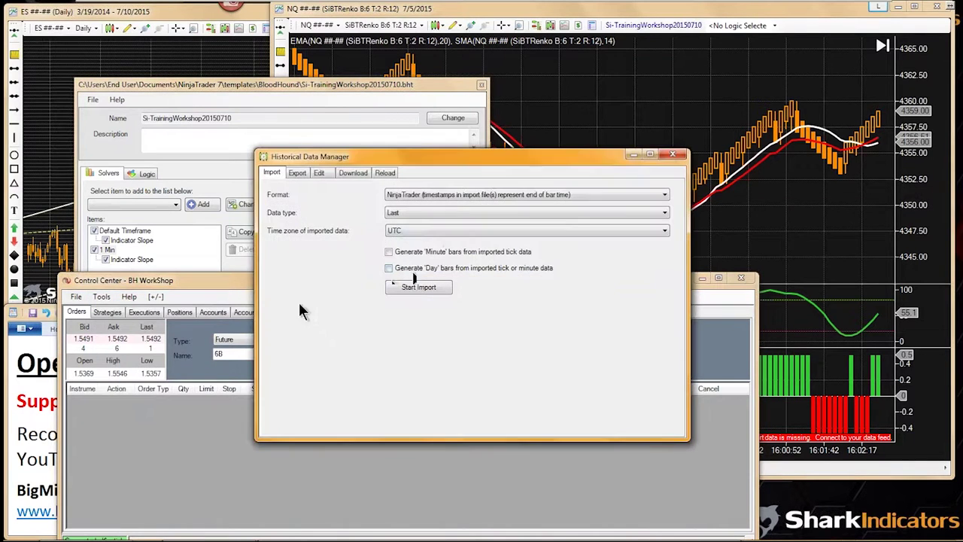
drag(375, 156, 347, 160)
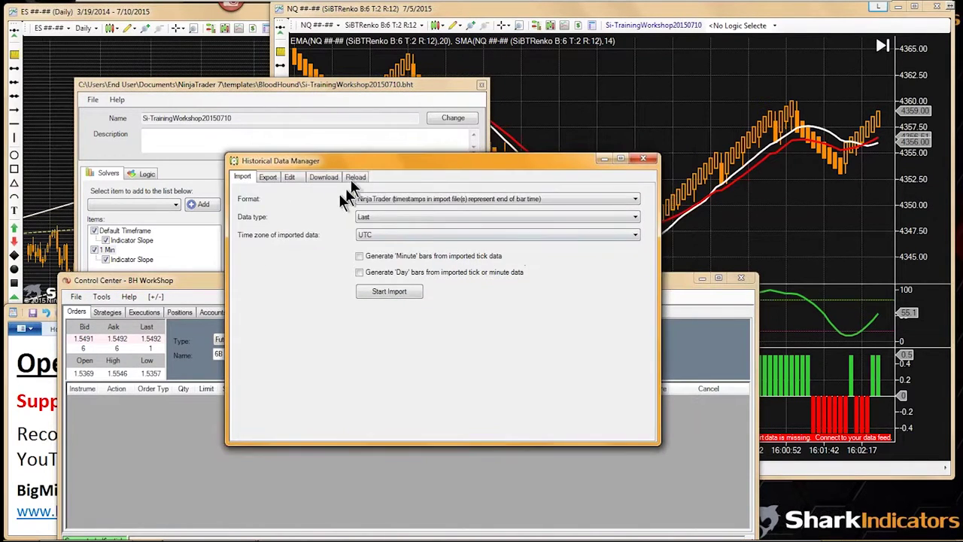
click(324, 175)
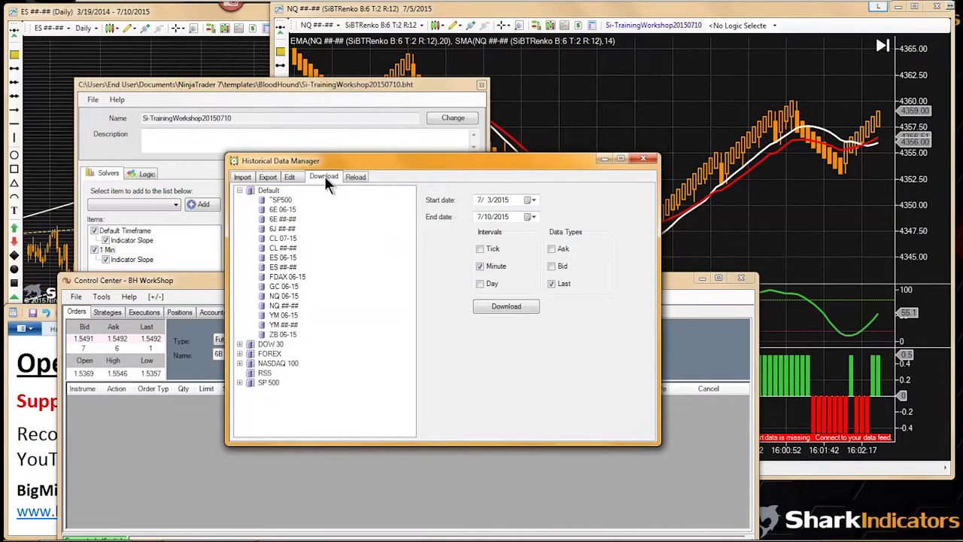
Demonstrate toggling the Tick and Minute intervals for the historical data download, leaving both enabled
click(491, 251)
drag(532, 168, 469, 211)
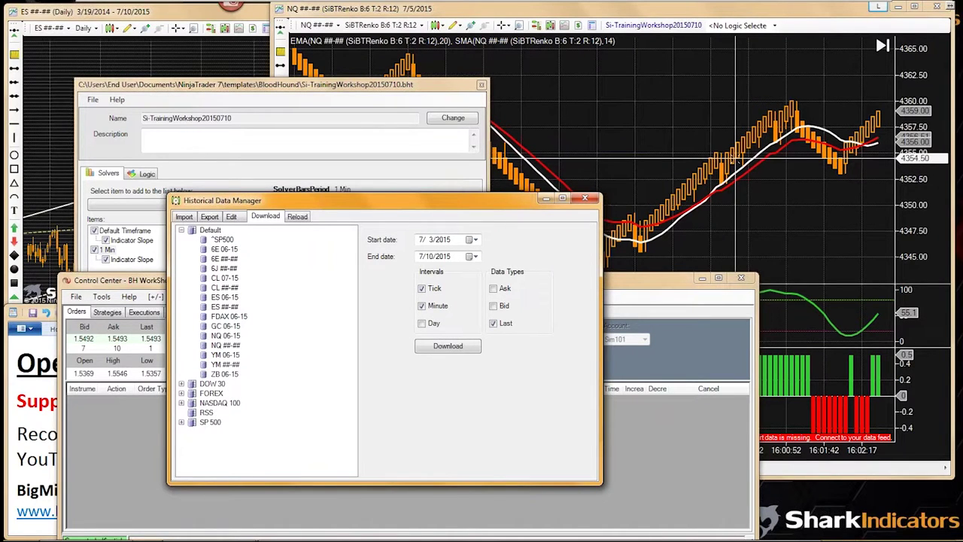
click(436, 306)
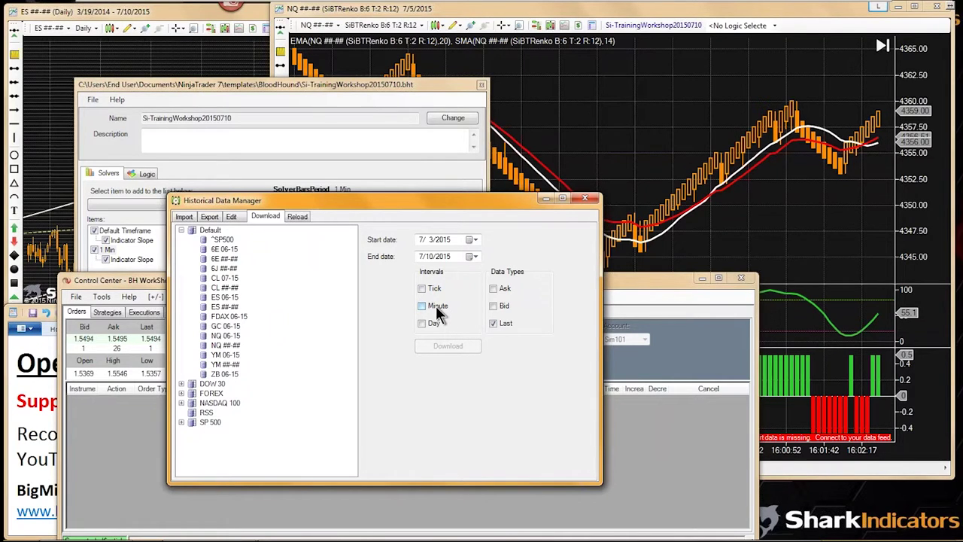
click(432, 305)
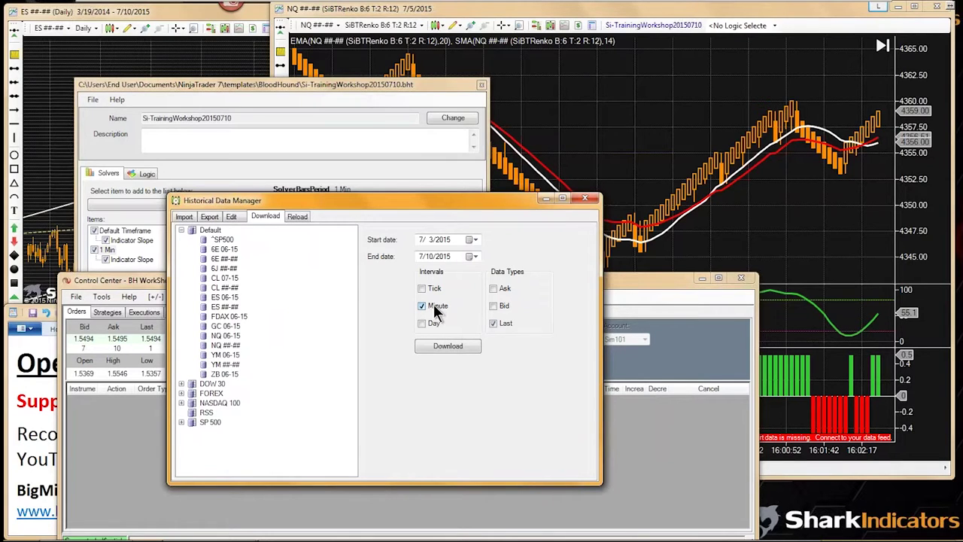
click(437, 292)
click(433, 307)
click(431, 291)
click(435, 308)
click(435, 292)
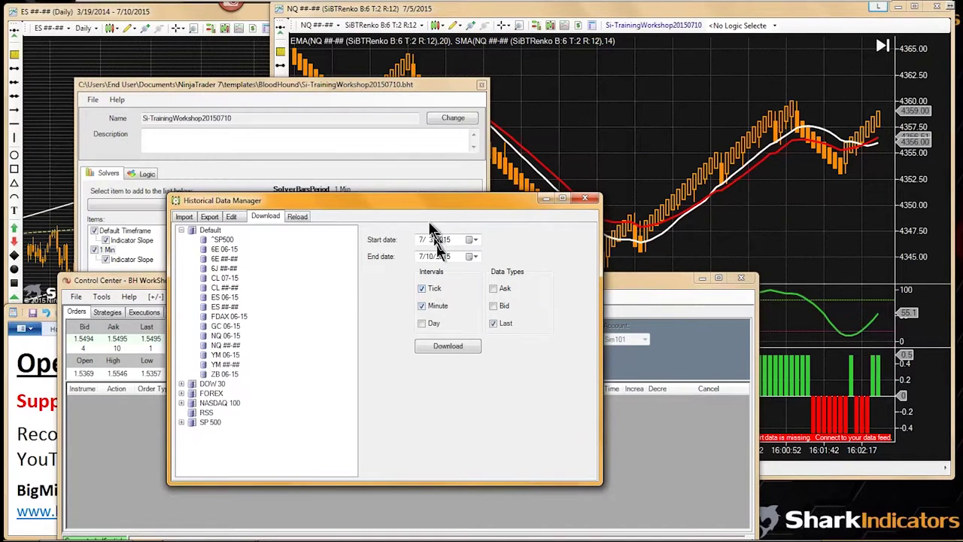
Move the Historical Data Manager aside to point out its download intervals, close it, and return to the BloodHound template window
drag(423, 203, 516, 227)
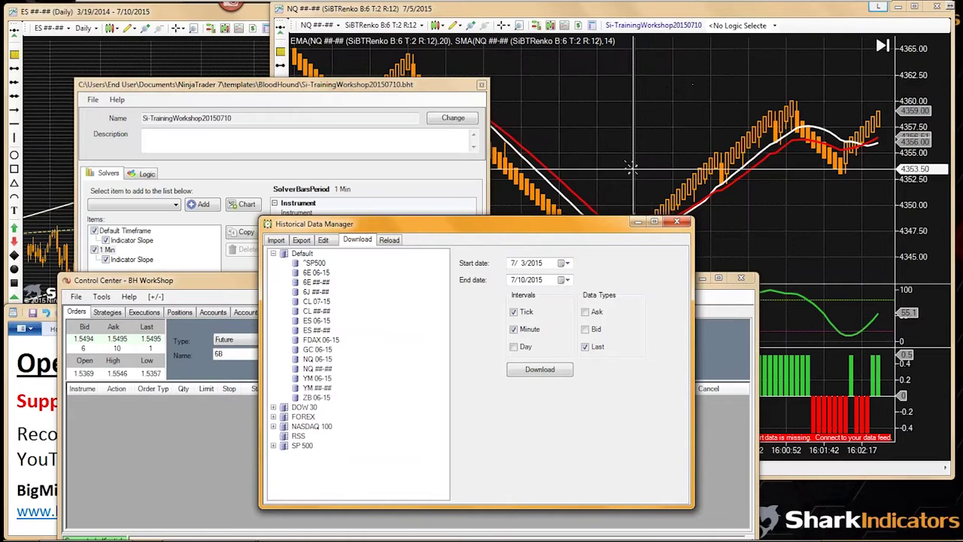
click(527, 314)
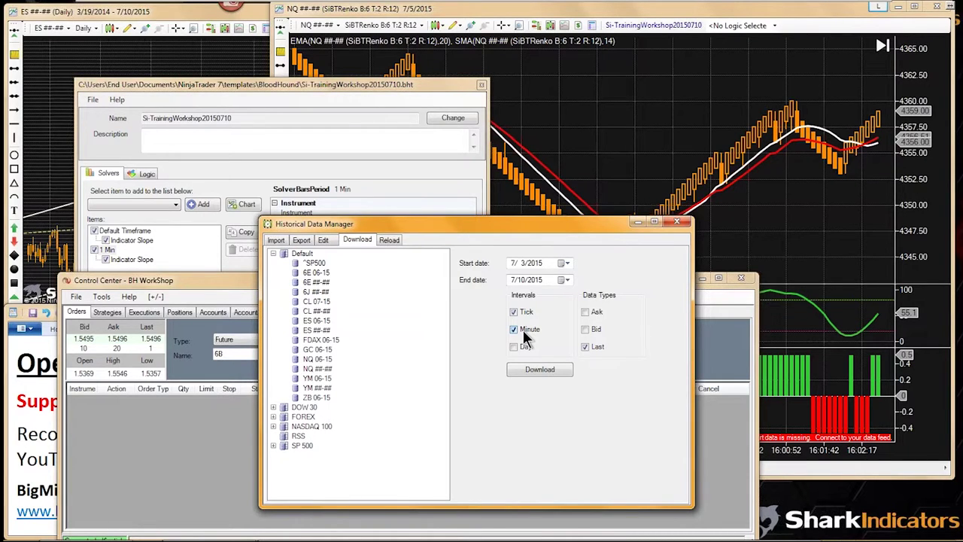
click(679, 223)
click(242, 178)
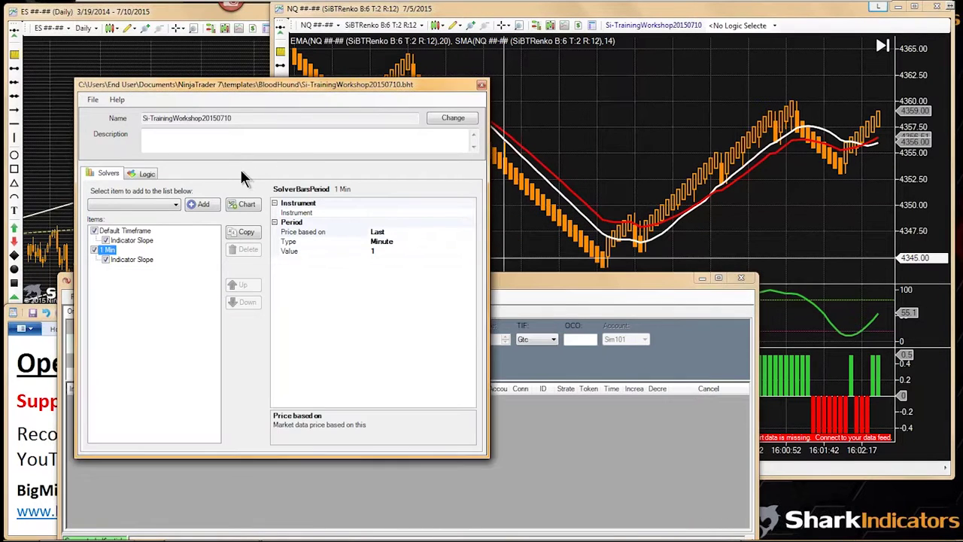
Set the 1 Min timeframe's period value to 10 and view its Indicator Slope solver
click(107, 252)
click(378, 251)
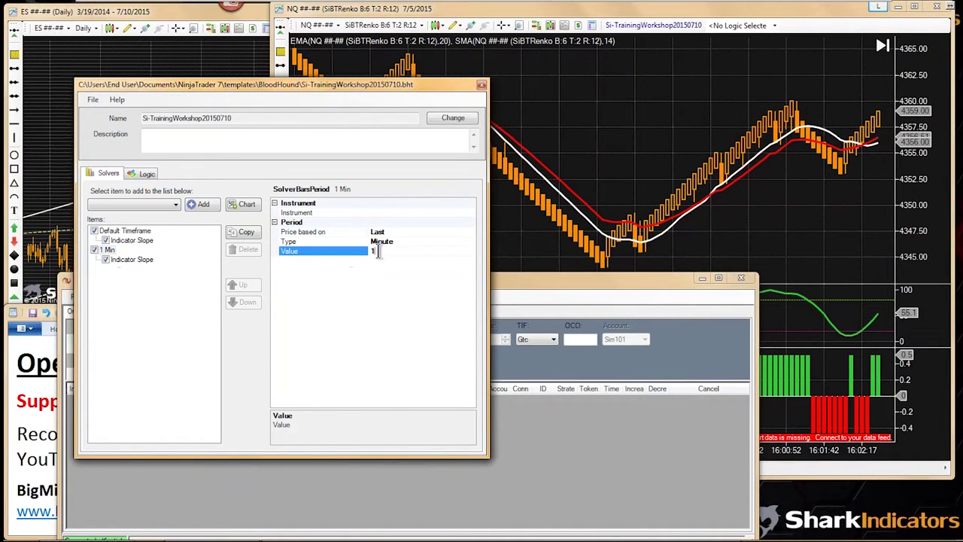
text(0)
click(116, 250)
click(126, 262)
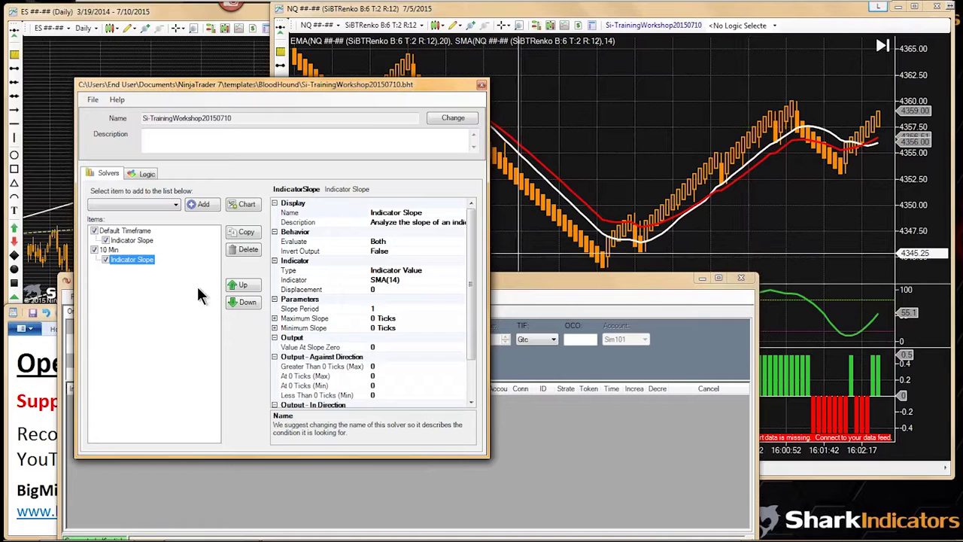
click(110, 250)
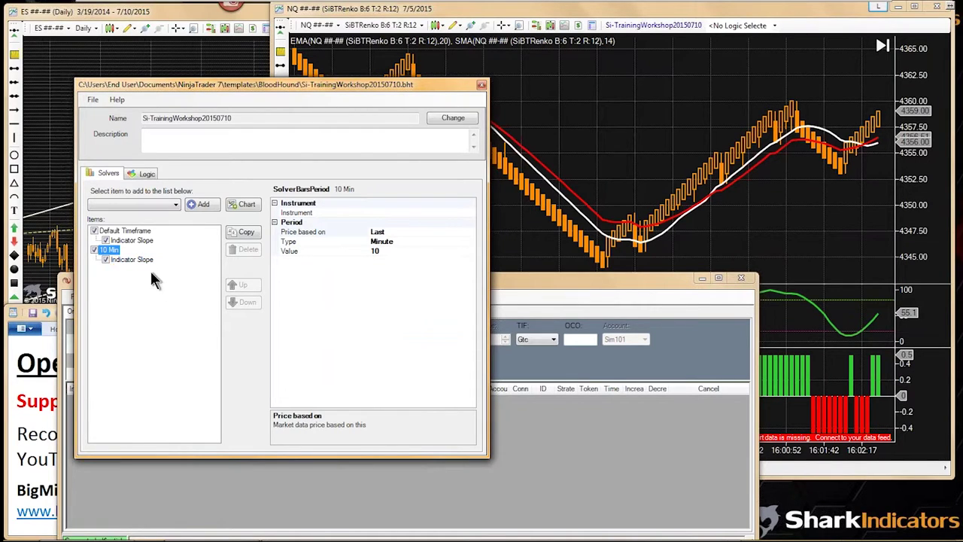
Set the minute timeframe's period value back to 1, close the template window, and update BloodHound on the NQ chart
click(399, 250)
key(BackSpace)
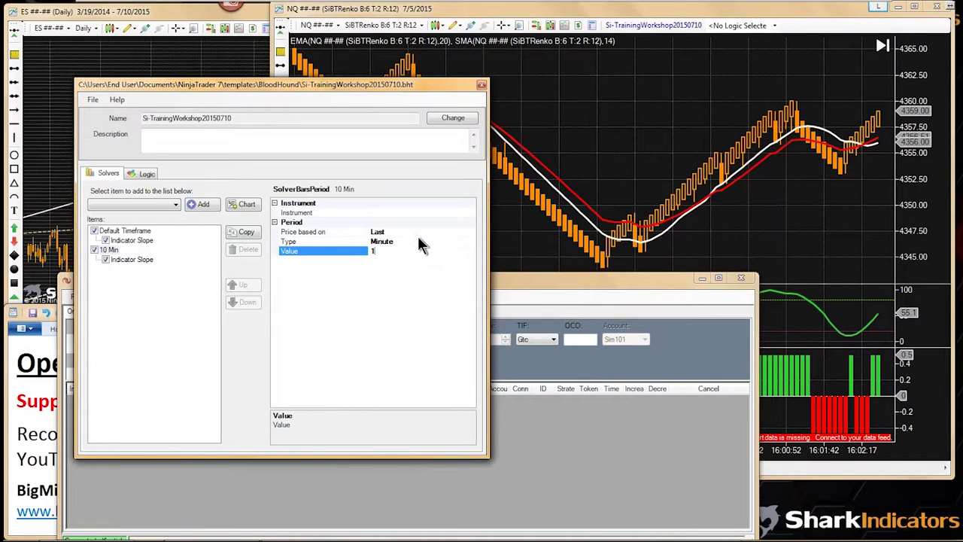
click(482, 85)
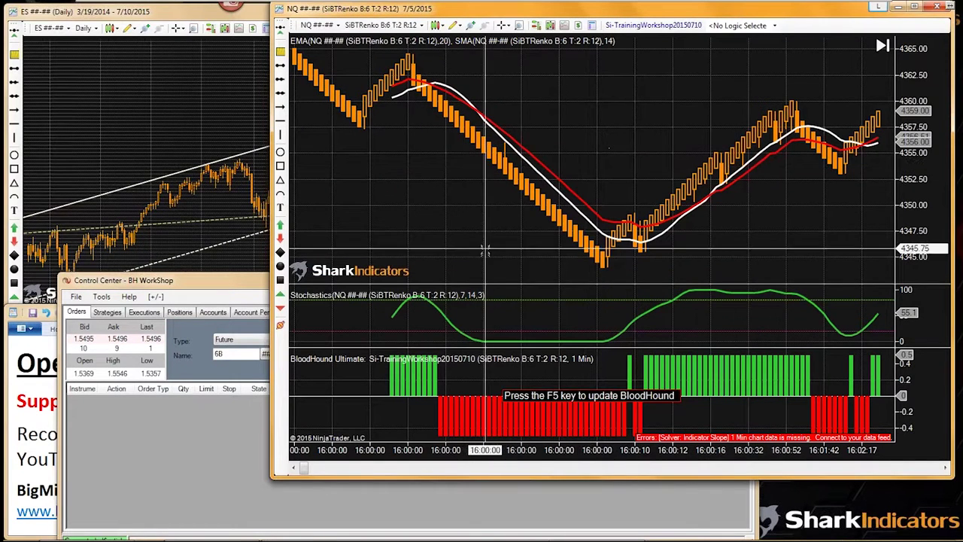
key(F5)
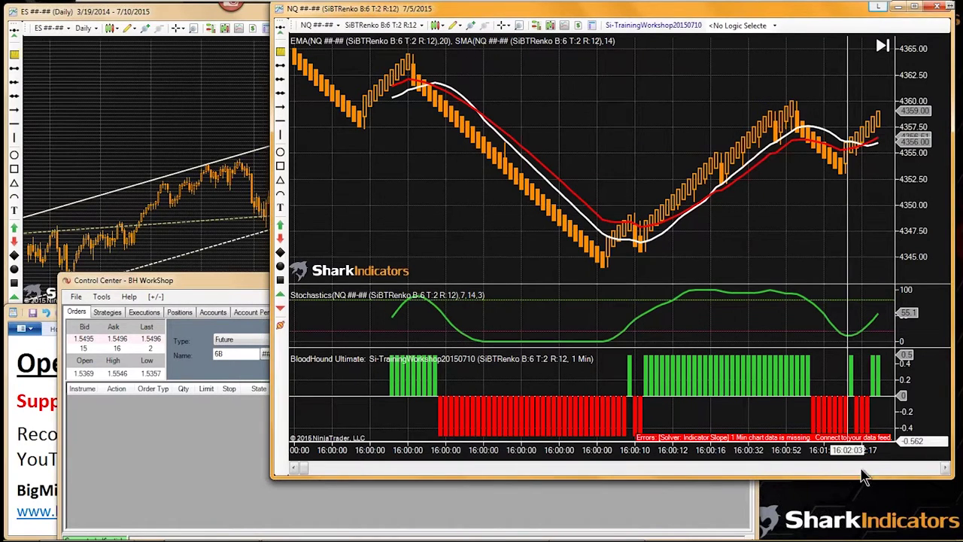
Examine the earliest bars of the NQ chart and check the dates against the system calendar
click(294, 470)
click(293, 470)
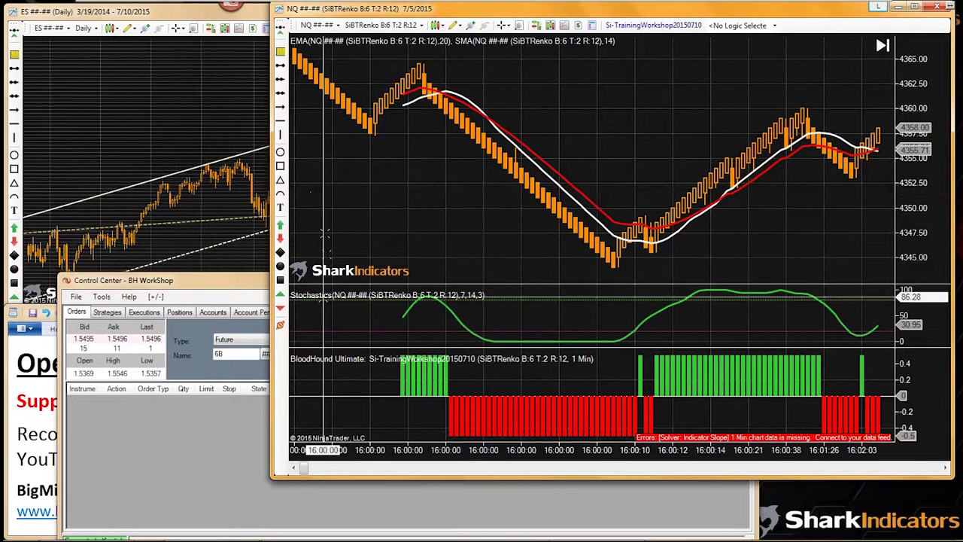
drag(306, 474, 305, 471)
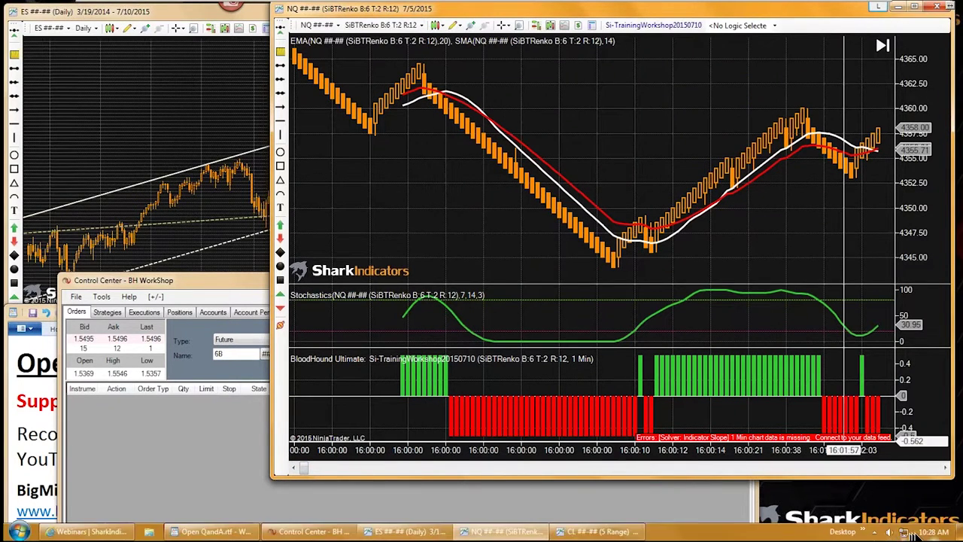
right_click(933, 533)
click(933, 533)
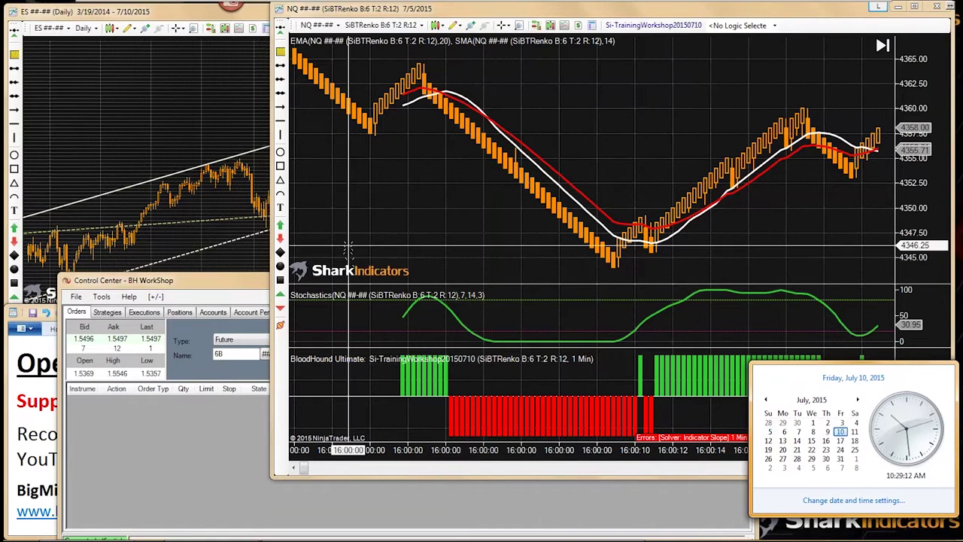
click(742, 425)
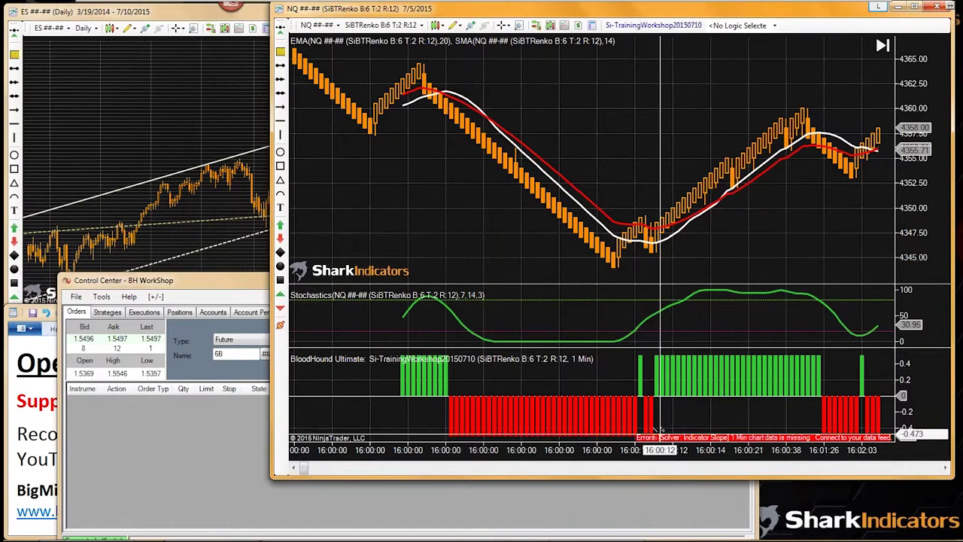
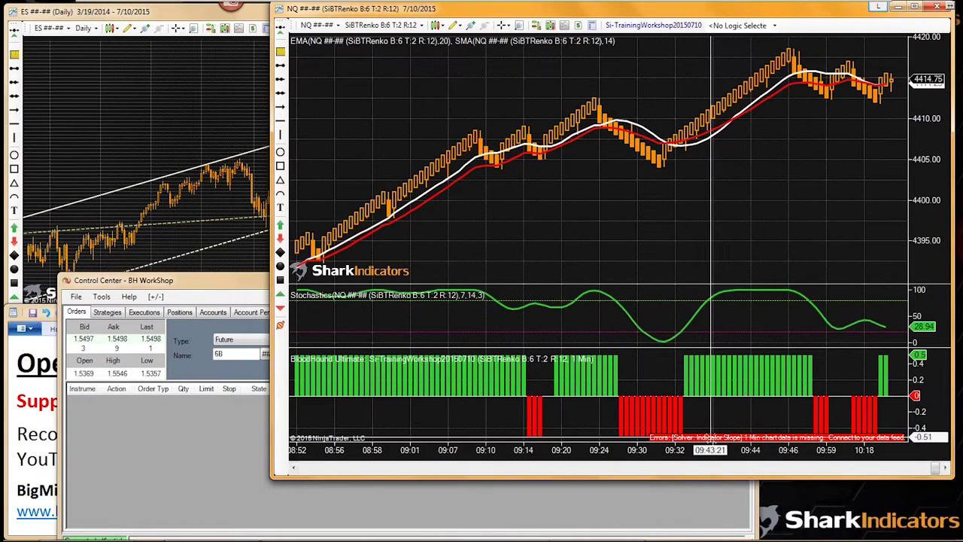
Set the NQ chart's data series to load 7 days and apply it
middle_click(355, 212)
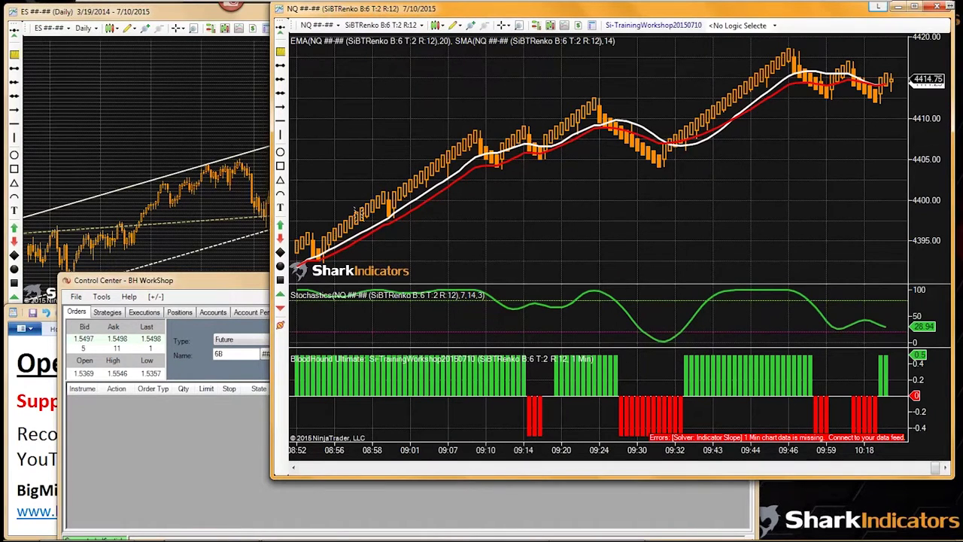
double_click(482, 148)
click(748, 229)
double_click(748, 228)
text(7)
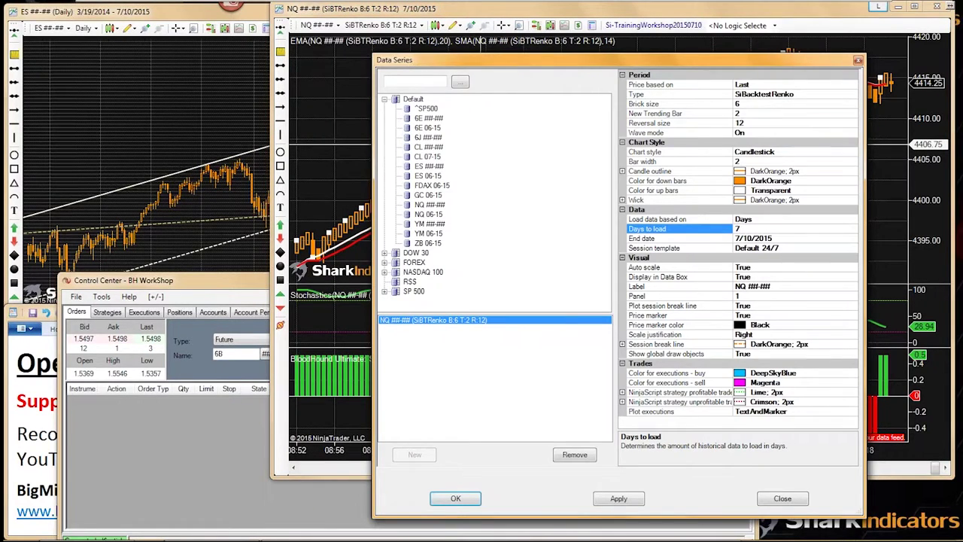
click(456, 498)
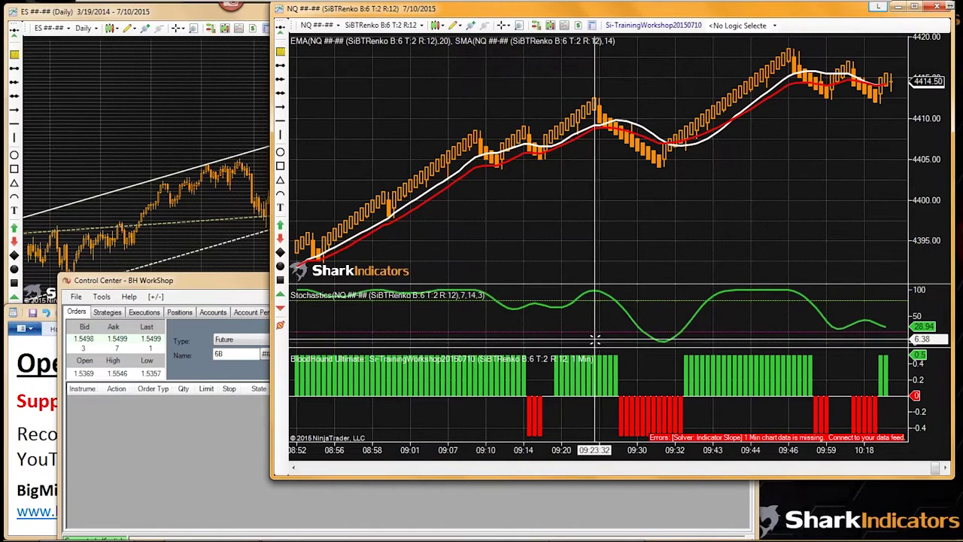
Reload all historical data on the NQ chart and set its data series to load 8 days
right_click(549, 210)
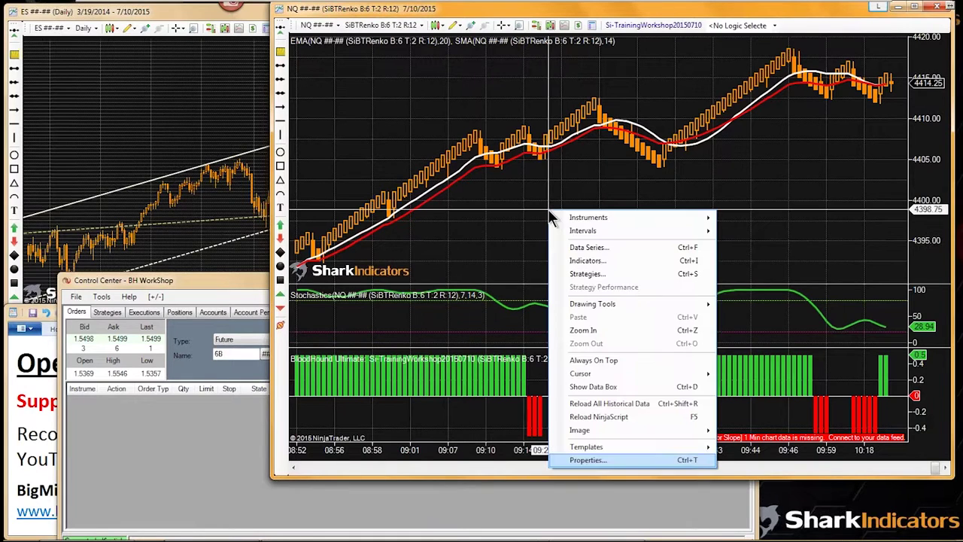
click(600, 404)
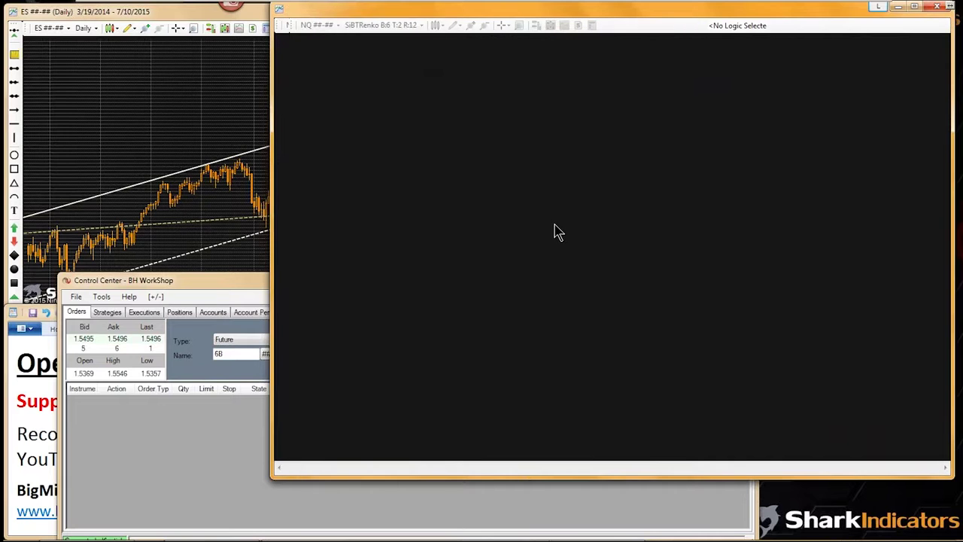
right_click(553, 213)
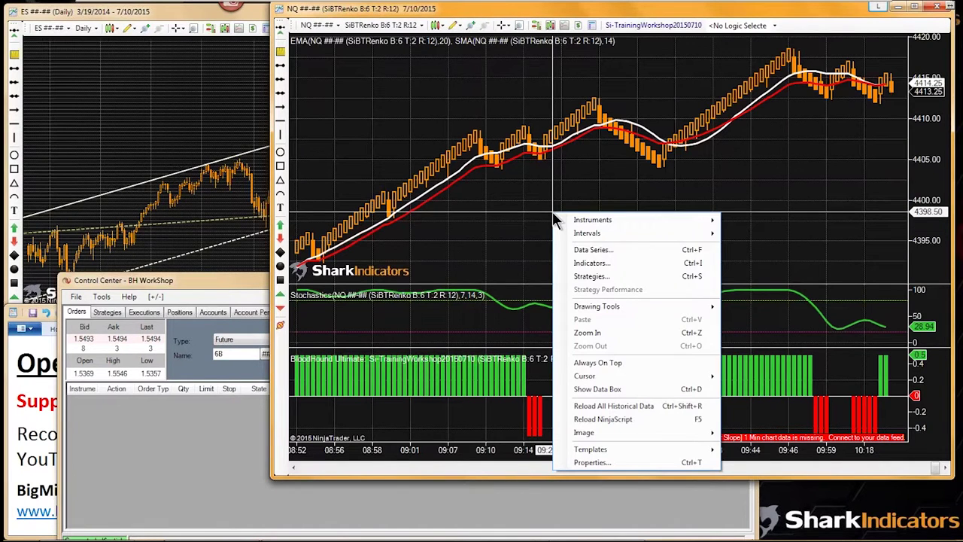
click(591, 253)
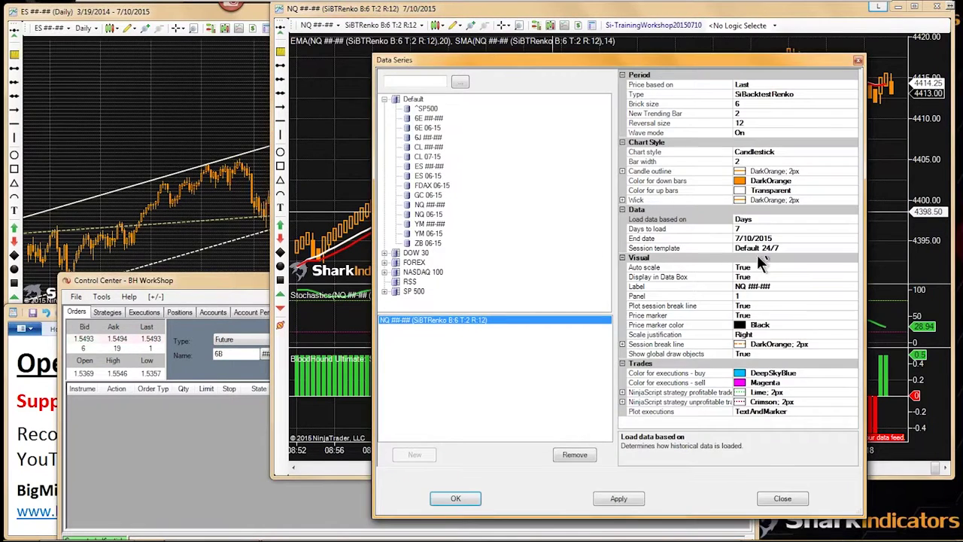
click(752, 229)
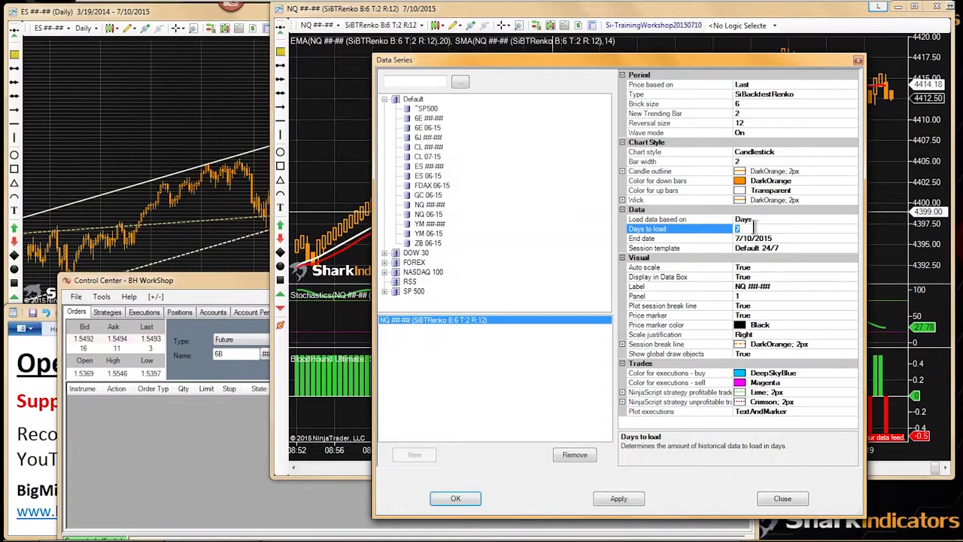
text(8)
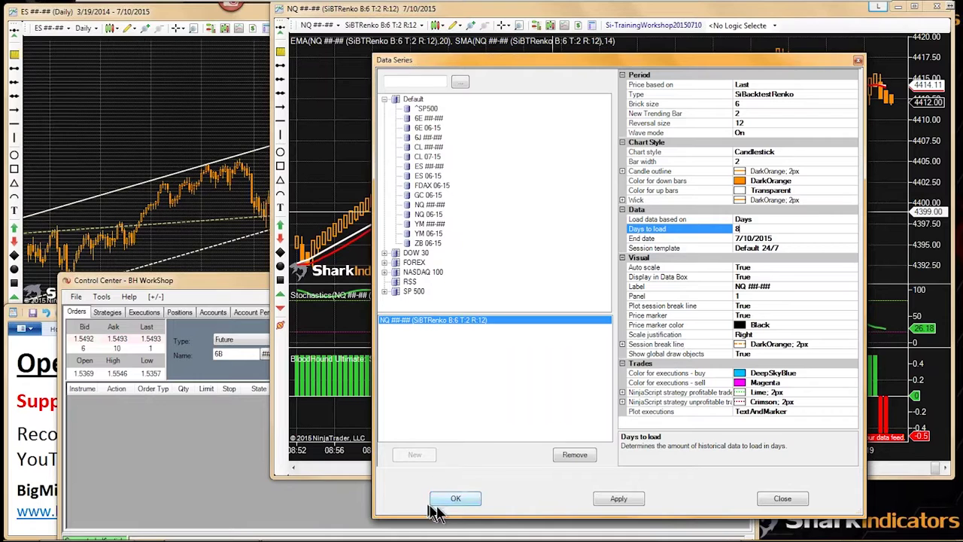
click(455, 498)
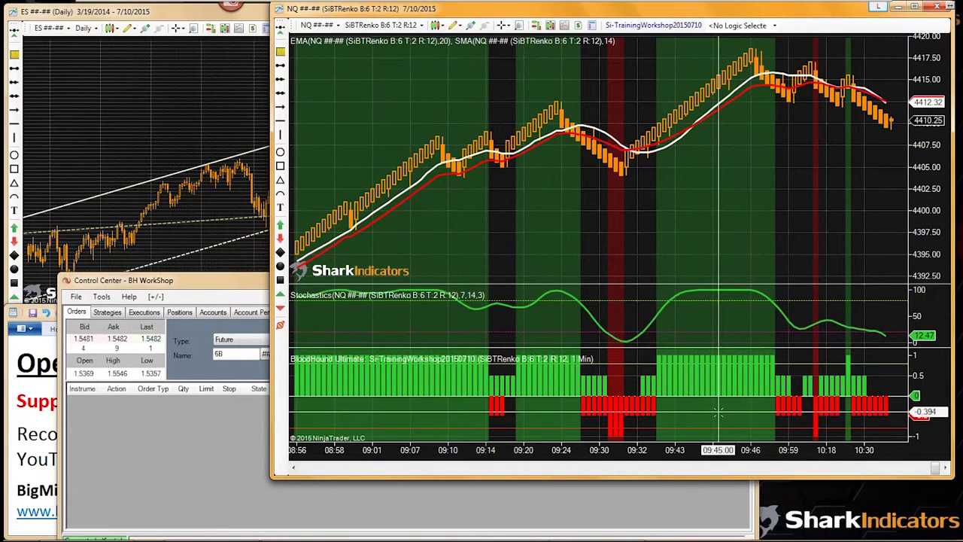
Review the Days to load setting in the NQ chart's data series and close the dialog without changes
right_click(554, 190)
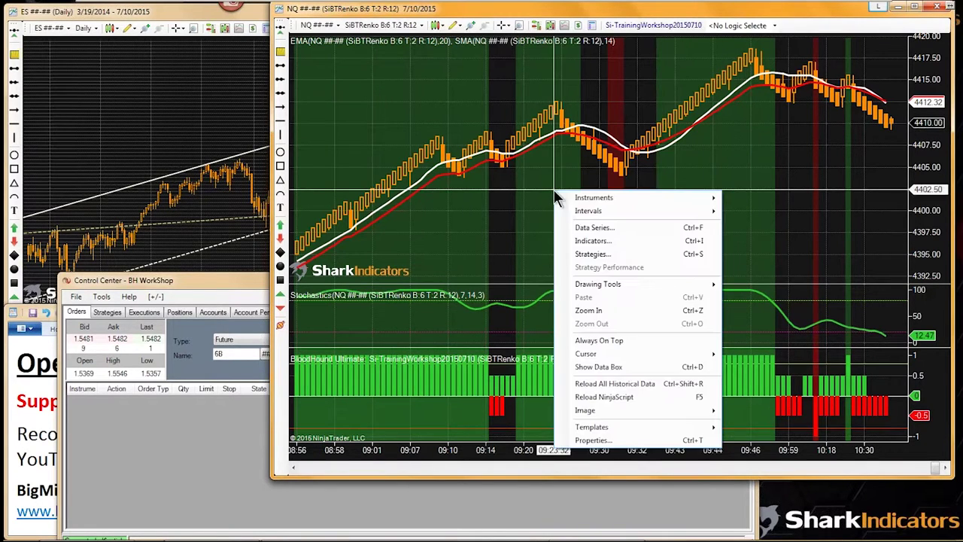
click(589, 225)
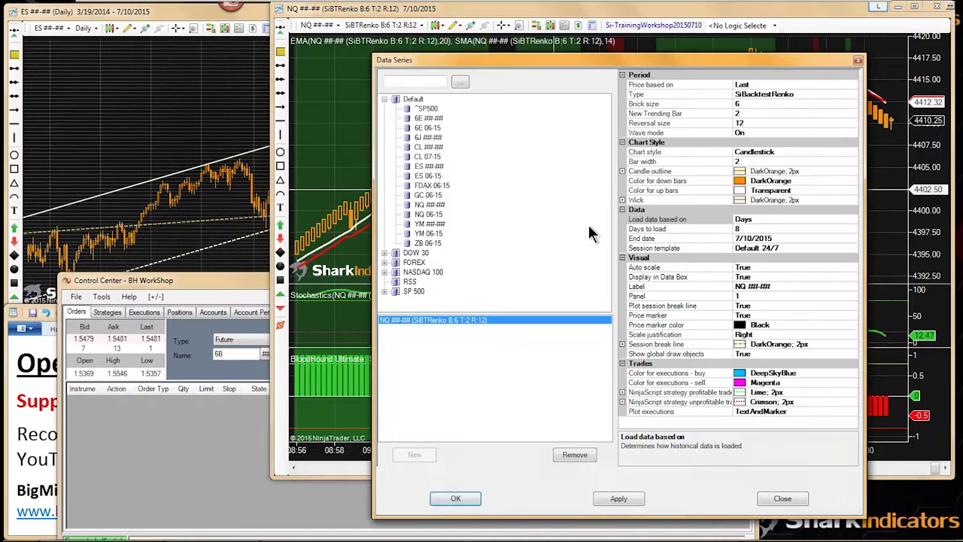
click(743, 229)
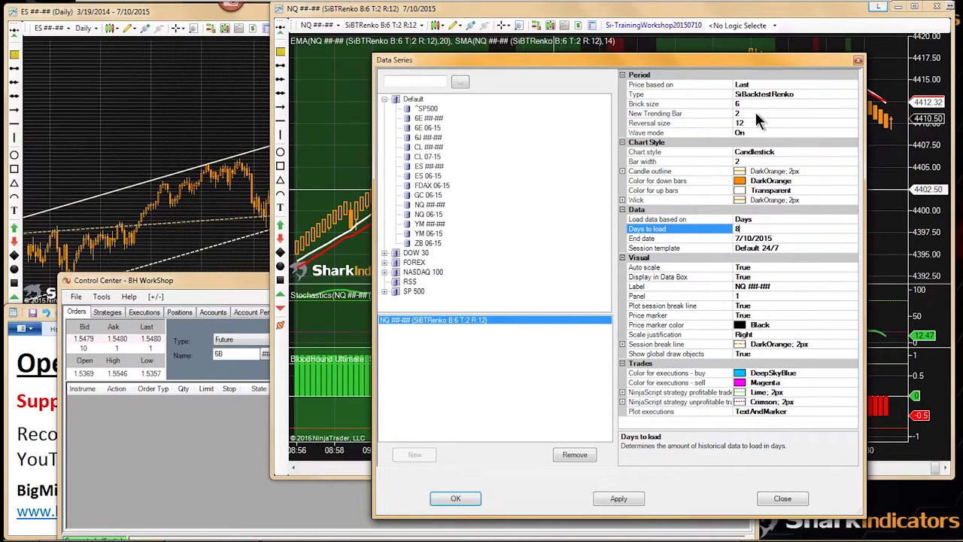
click(791, 504)
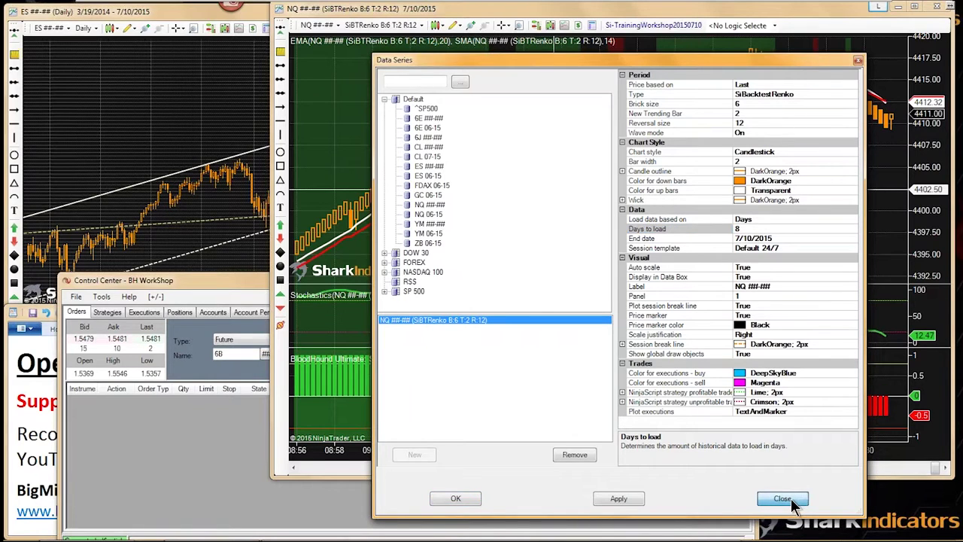
click(783, 499)
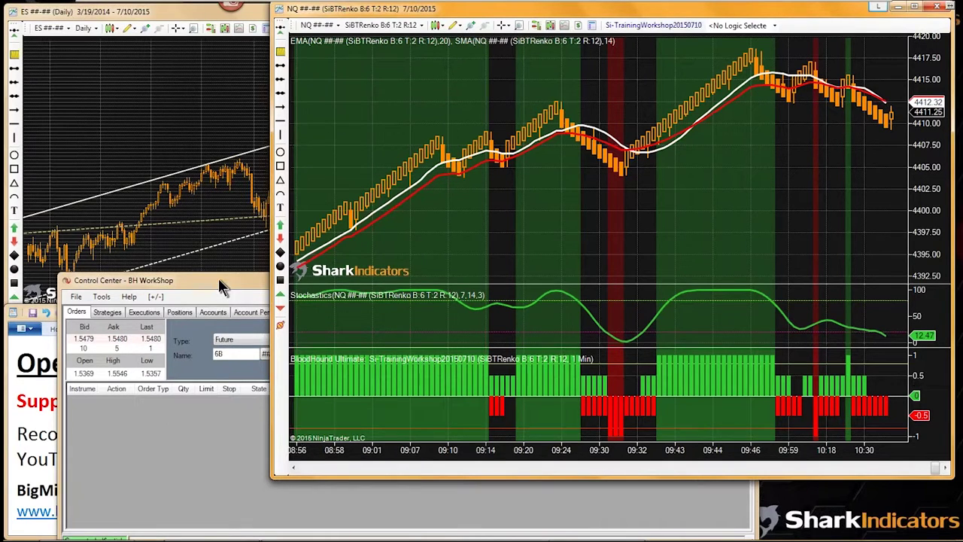
Minimize the Control Center, show the Open Q & A notes in WordPad, and return to the NQ chart
drag(218, 279, 227, 280)
click(711, 280)
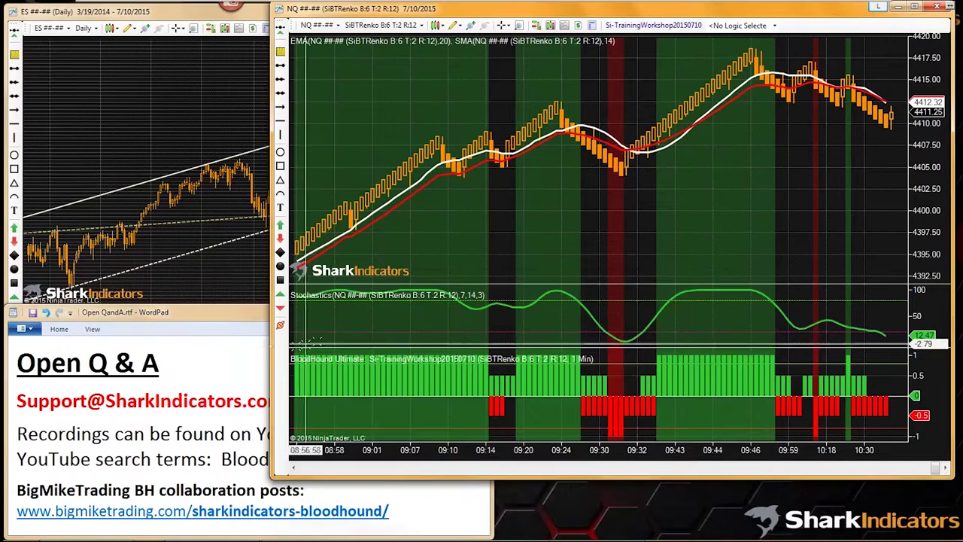
click(196, 312)
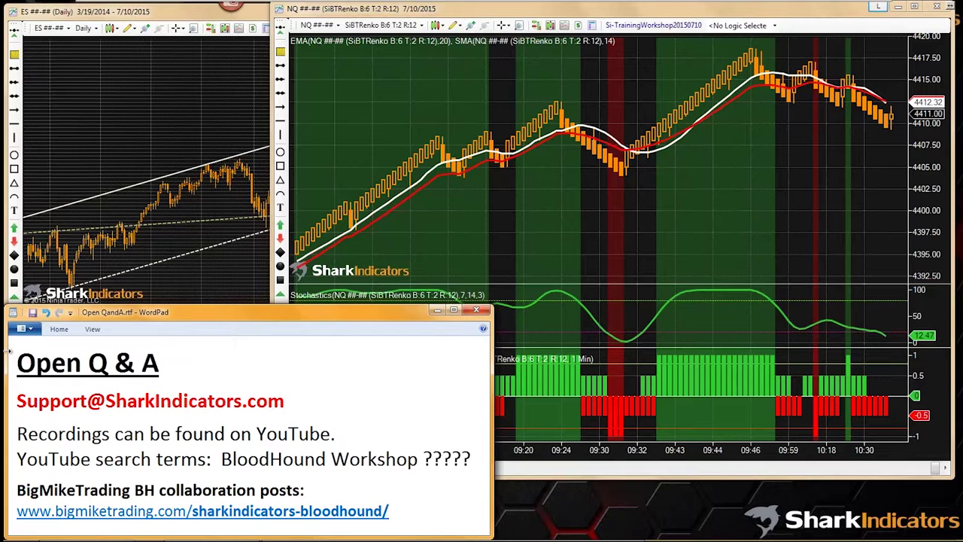
click(475, 107)
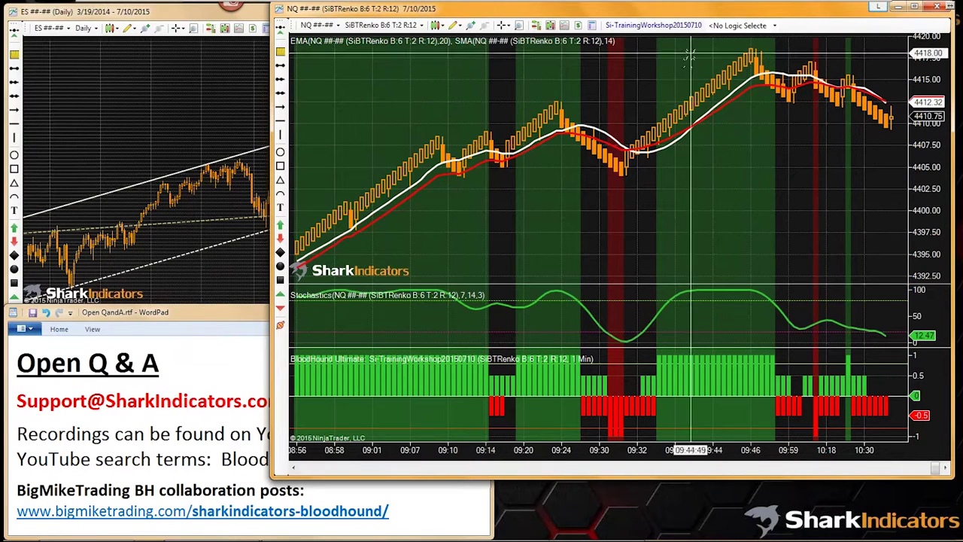
Open the Si-TrainingWorkshop20150710 template and delete the Indicator Slope solvers under both the Default Timeframe and 1 Min
click(637, 28)
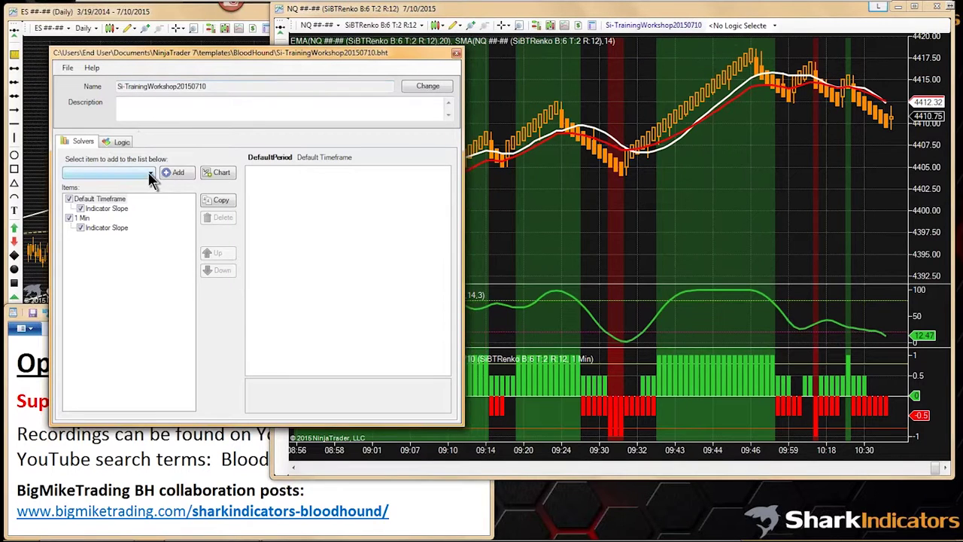
click(110, 208)
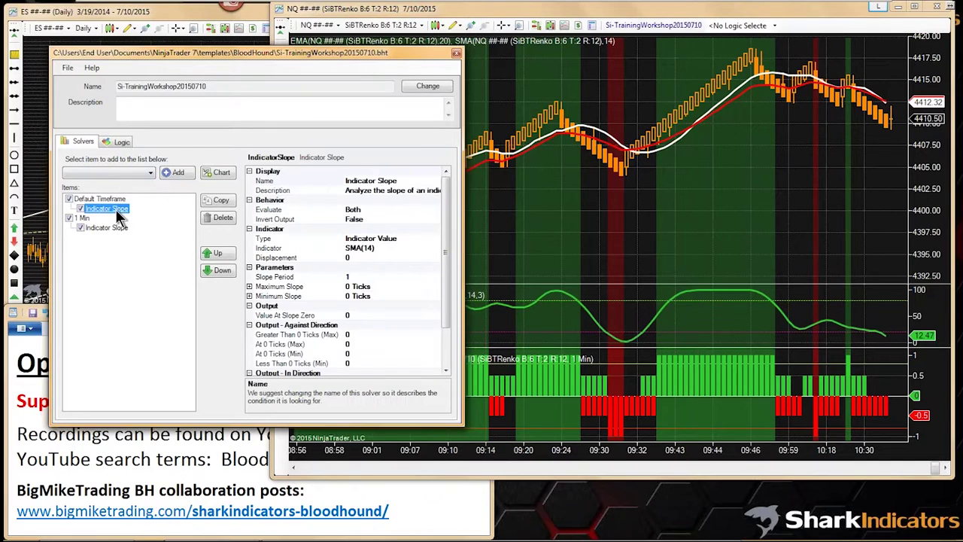
click(144, 173)
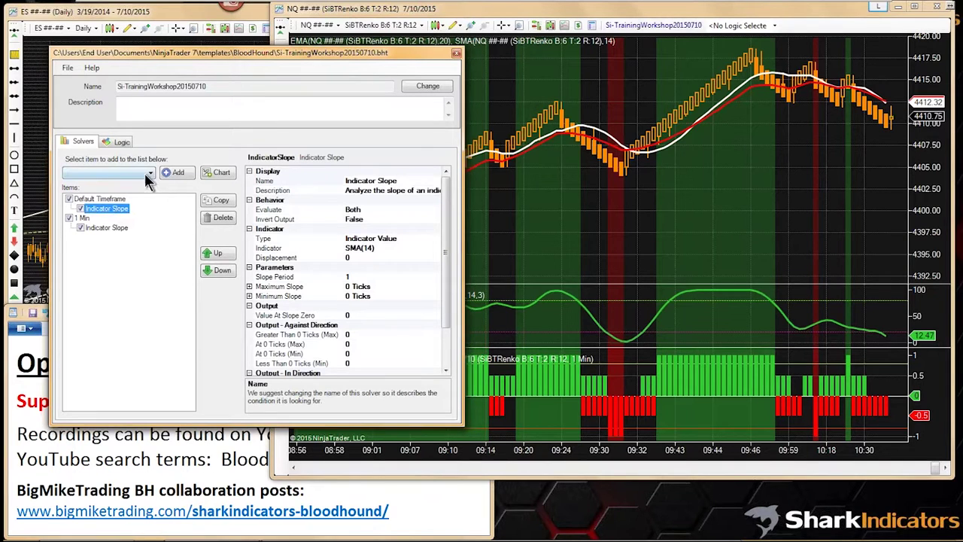
click(222, 216)
click(112, 218)
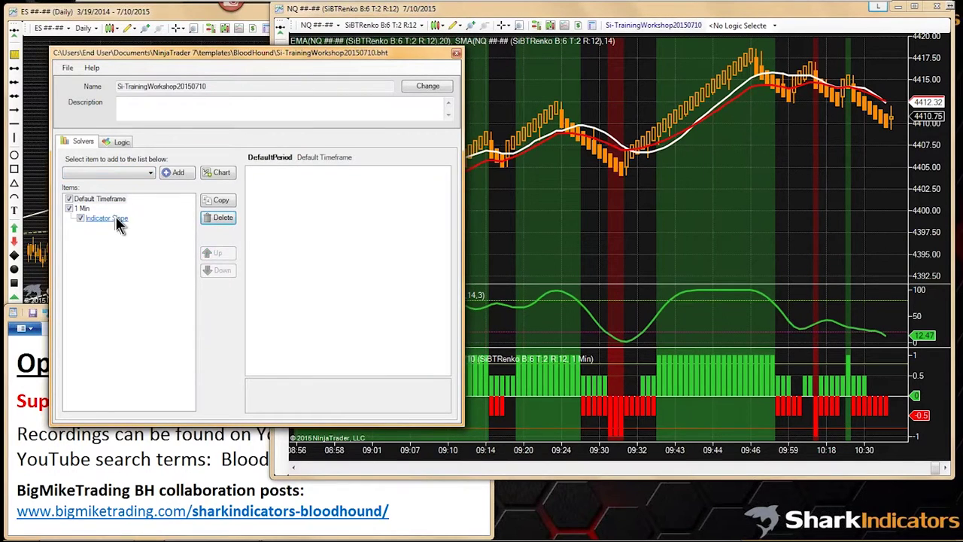
click(221, 218)
Delete the 1 Min timeframe from the template's solver items and confirm the deletion
click(148, 172)
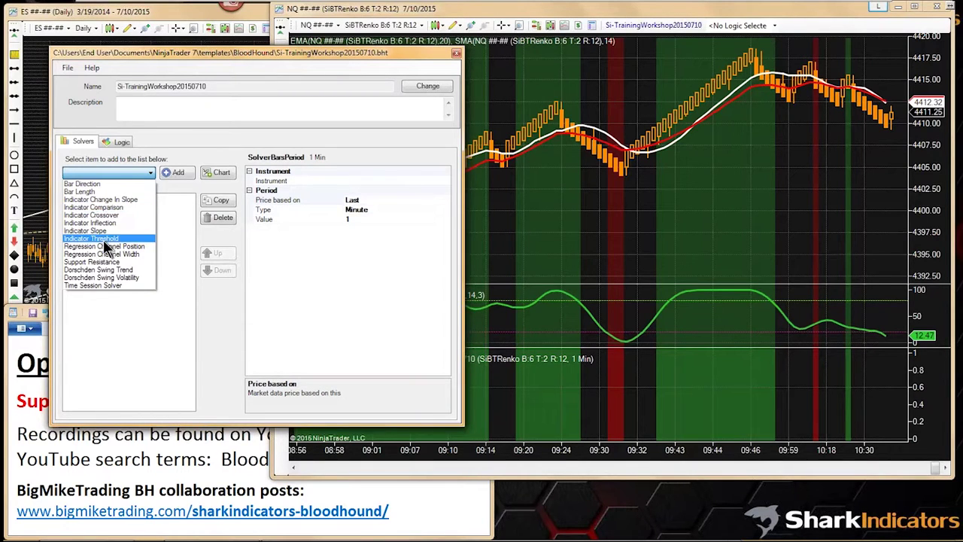
click(180, 295)
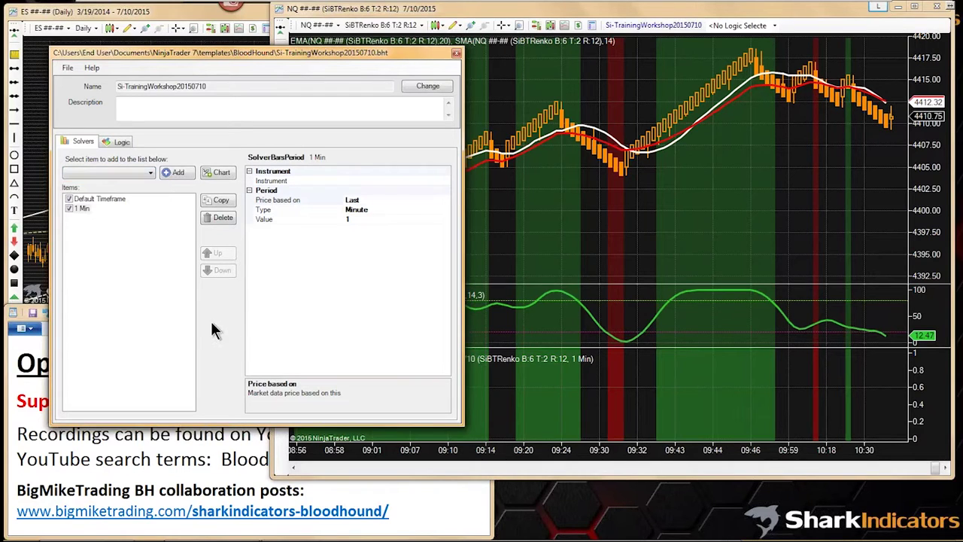
click(82, 209)
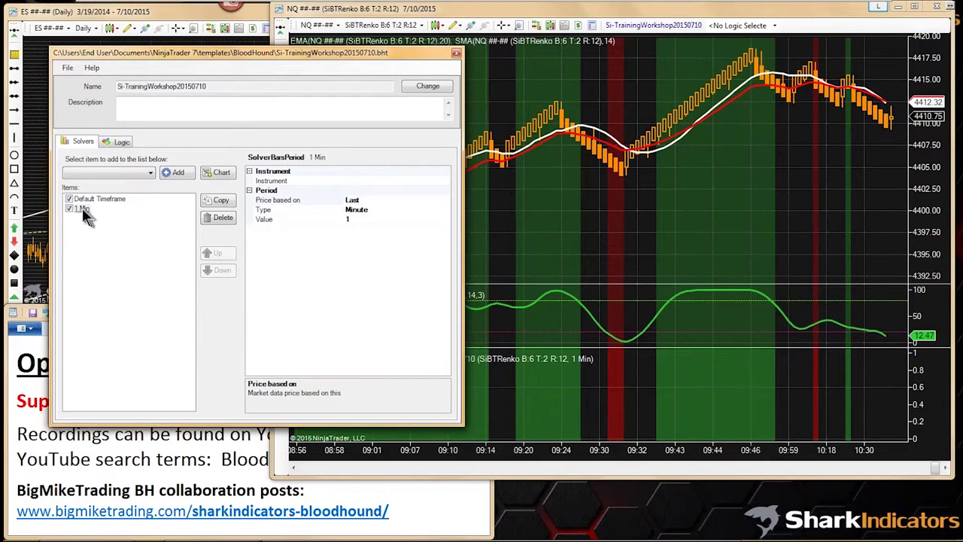
click(222, 219)
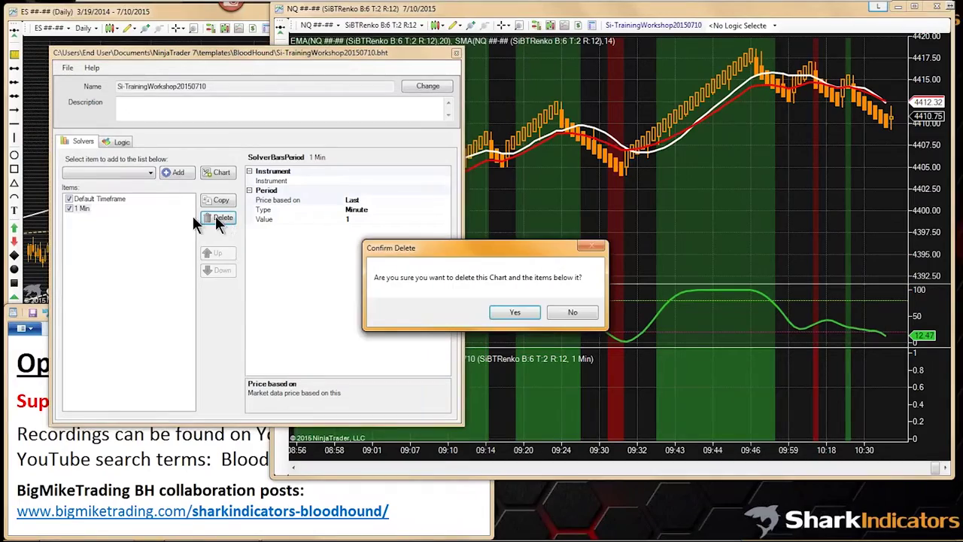
click(515, 312)
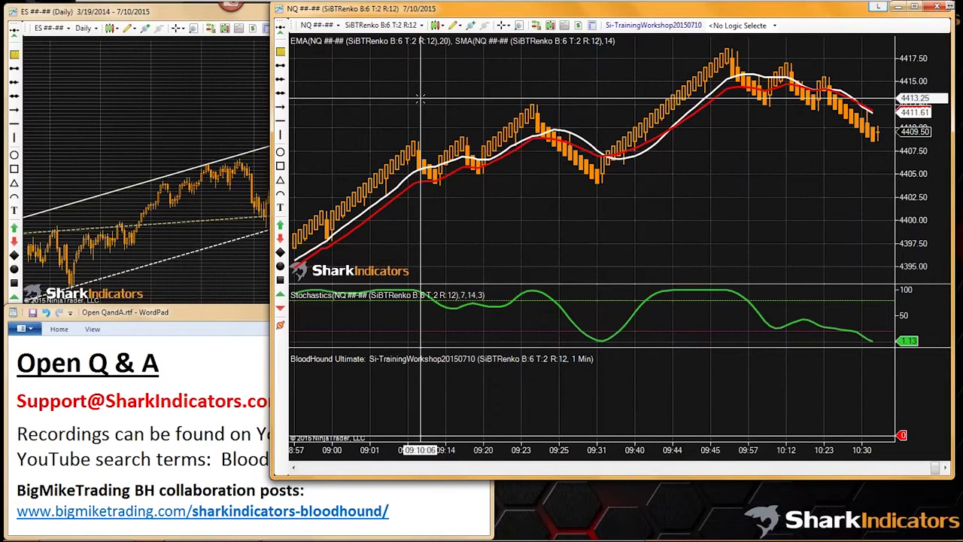
Switch the NQ chart to a 1 Min data series and display it as candlesticks
click(422, 25)
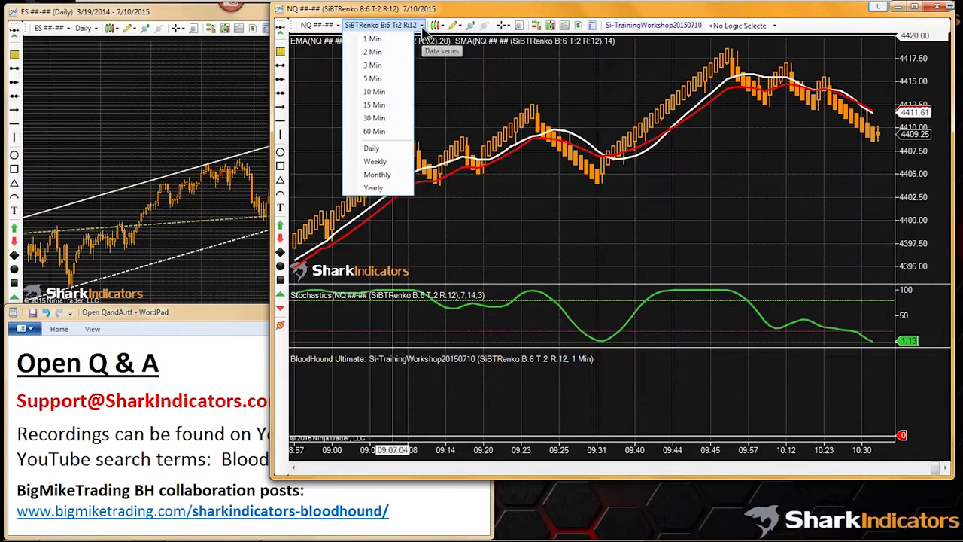
click(378, 39)
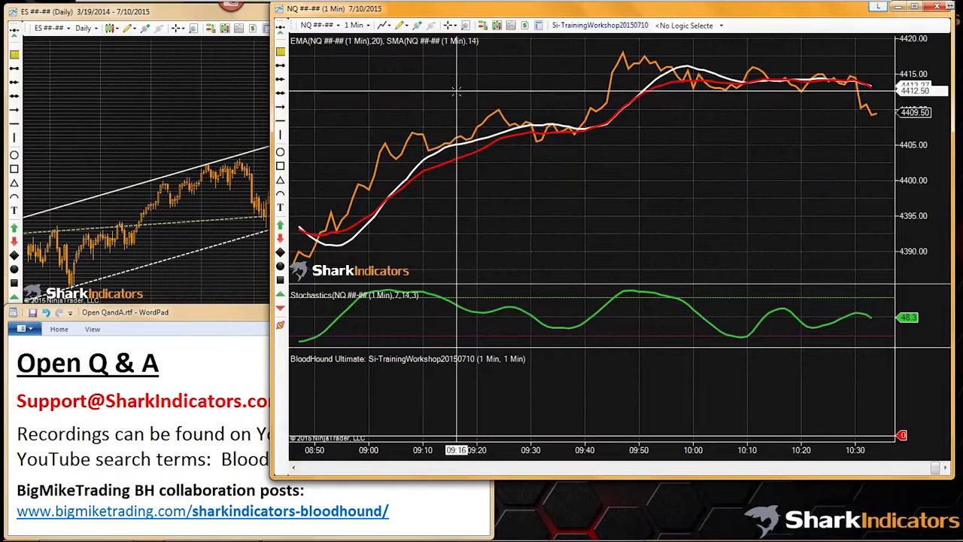
click(385, 25)
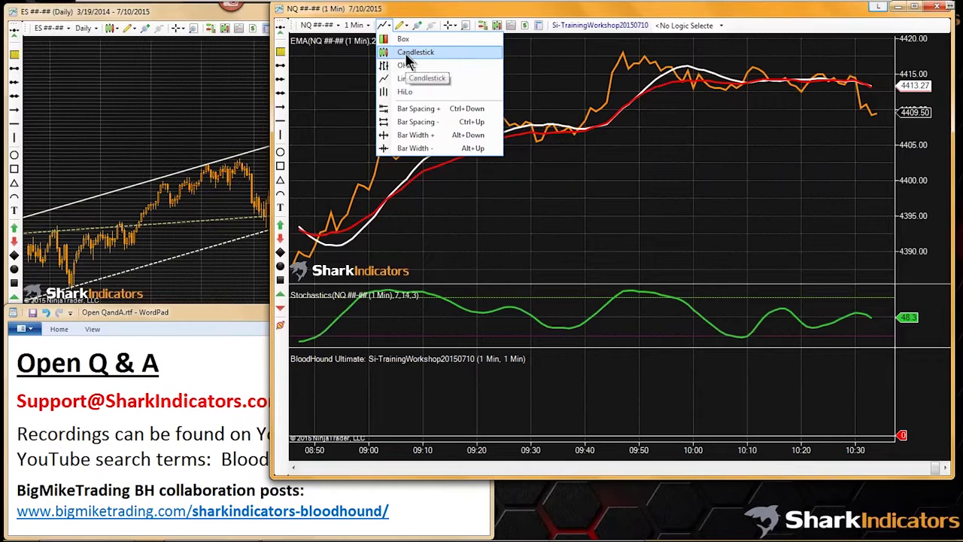
click(410, 53)
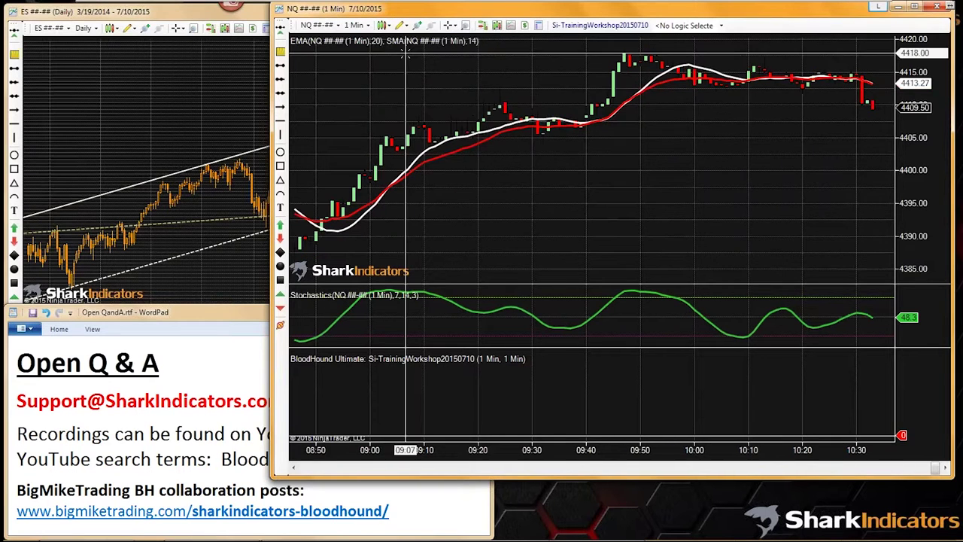
Open the NQ chart's data series settings and set the period type to Minute with the Candlestick chart style
double_click(505, 111)
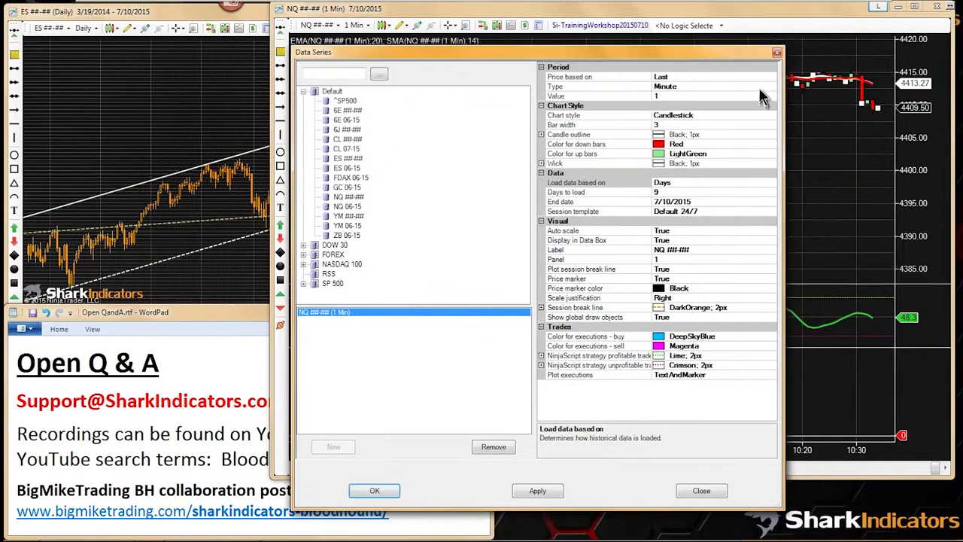
click(773, 86)
click(775, 85)
click(677, 114)
click(773, 89)
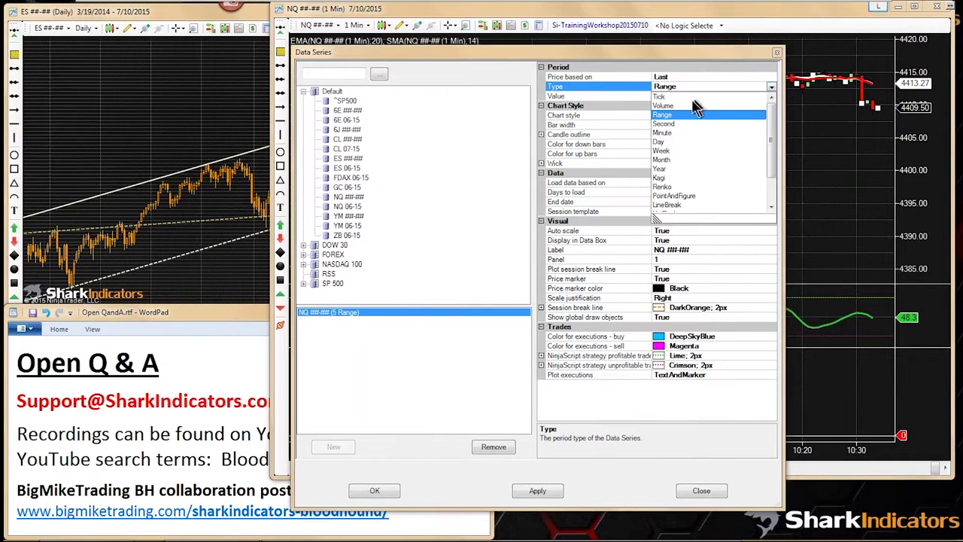
click(669, 133)
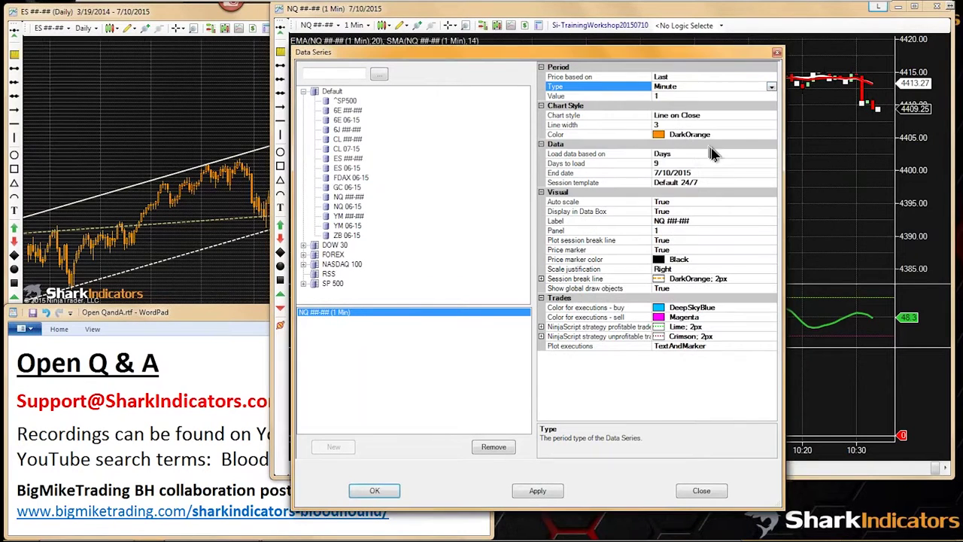
click(677, 115)
click(771, 114)
click(670, 135)
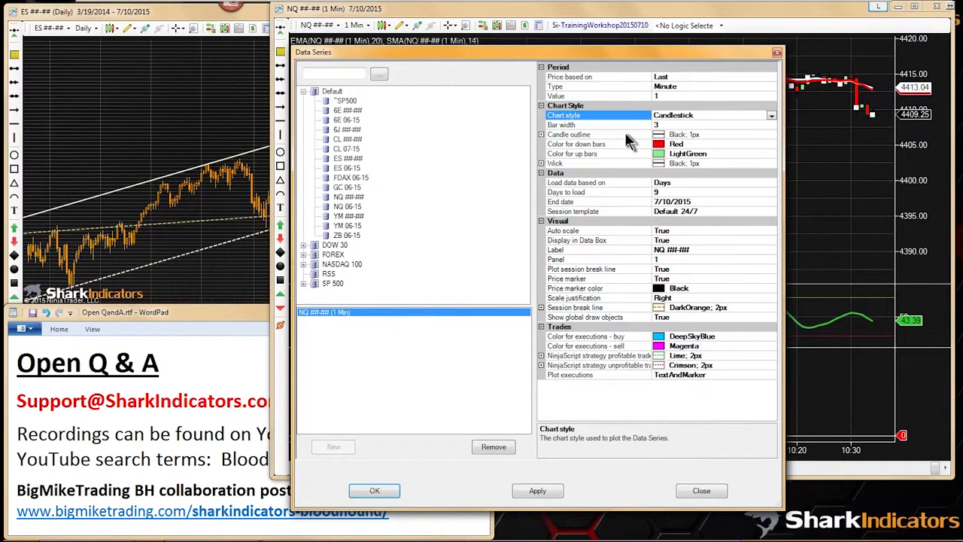
Set the candle outline color of the NQ data series to DarkOrange
double_click(625, 136)
click(772, 144)
scroll(753, 226, down, 3)
click(708, 259)
click(771, 144)
click(689, 240)
Set the NQ candles' down bar color to DarkOrange and the up bar color to Transparent
click(772, 173)
click(771, 173)
scroll(771, 294, down, 2)
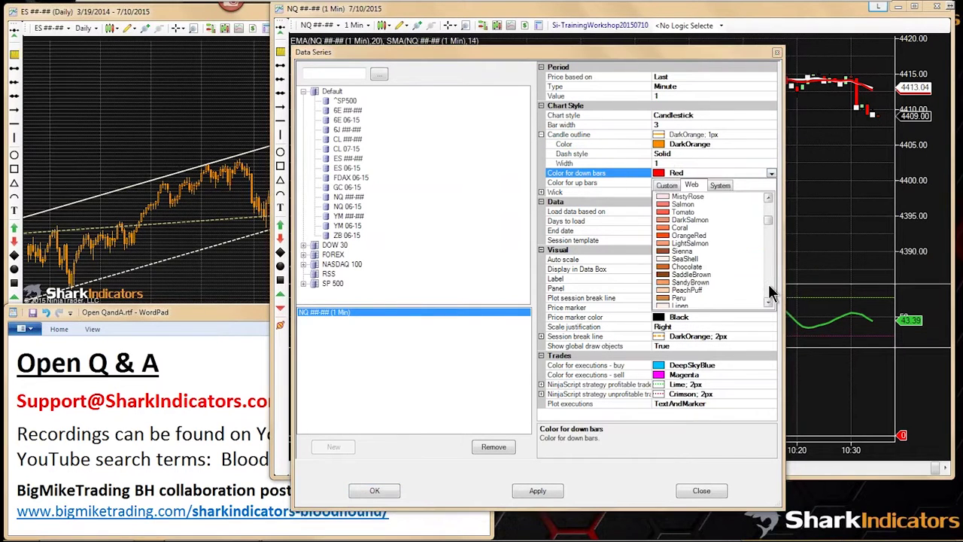
scroll(752, 264, down, 1)
click(689, 289)
click(770, 183)
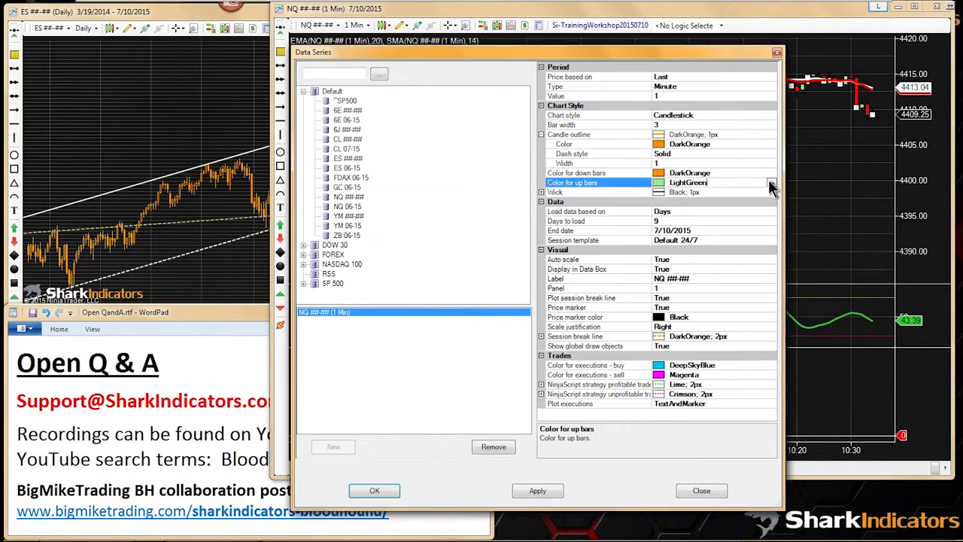
click(771, 183)
click(689, 205)
Set the NQ candles' wick color to DarkOrange and accept the data series settings
double_click(702, 193)
click(722, 202)
click(762, 201)
scroll(761, 319, down, 3)
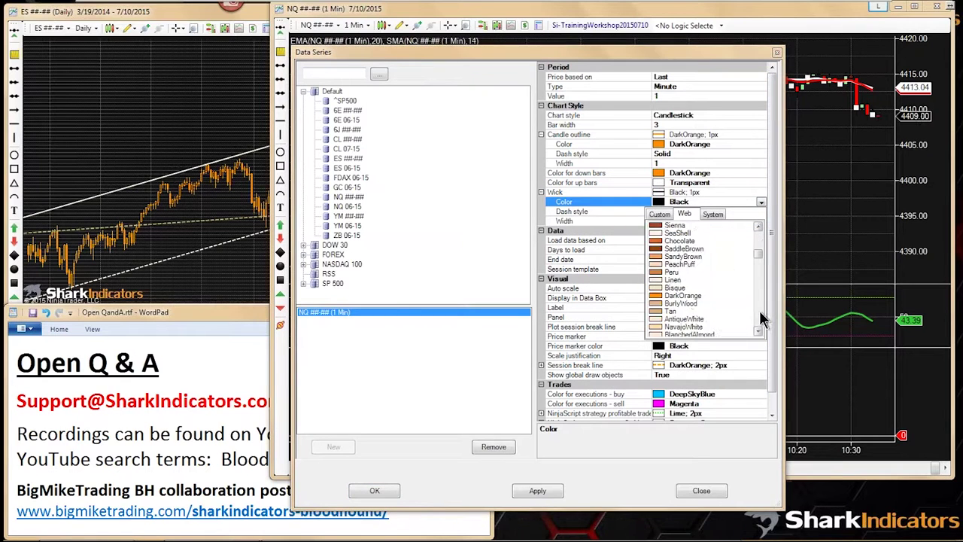
scroll(762, 320, down, 1)
click(681, 331)
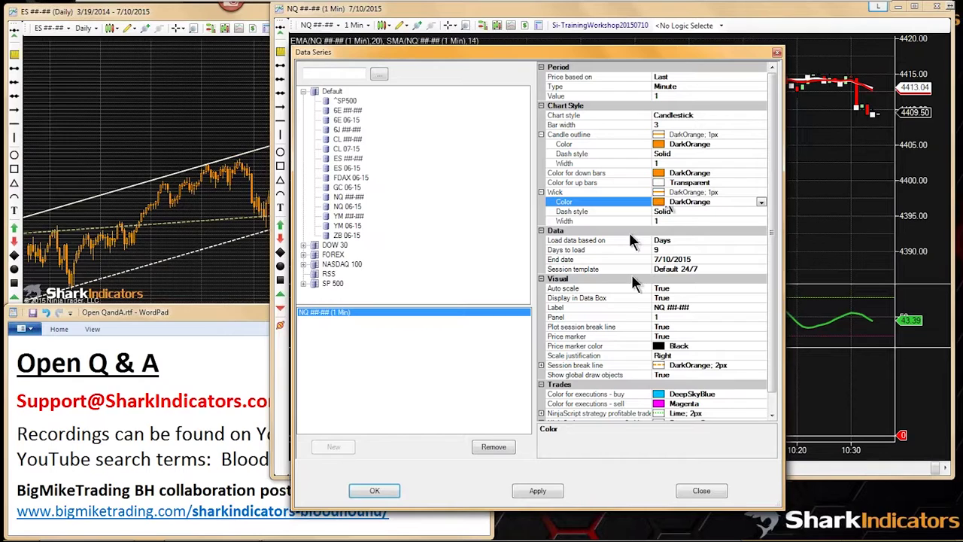
click(381, 493)
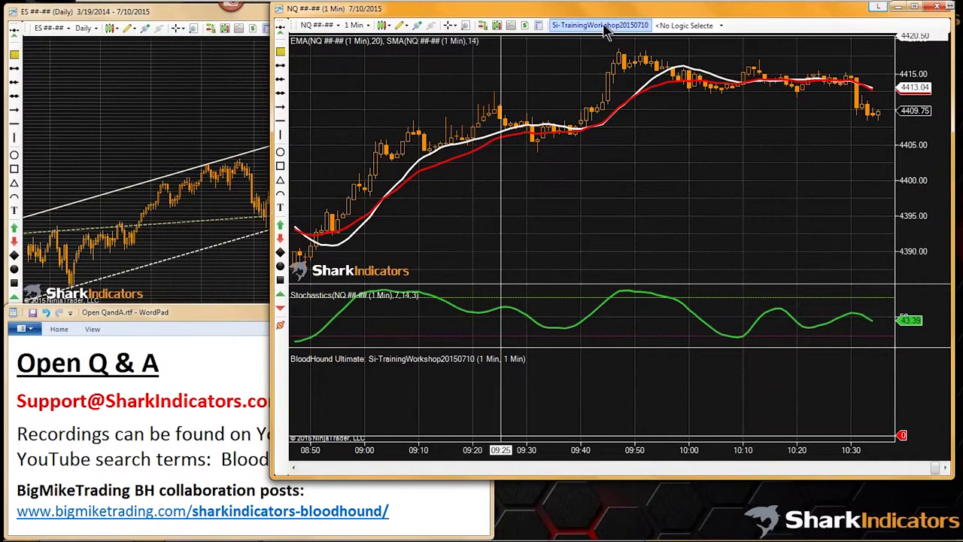
Reopen the BloodHound workshop template and add a new chart timeframe to its solver items
click(578, 27)
drag(269, 90, 217, 42)
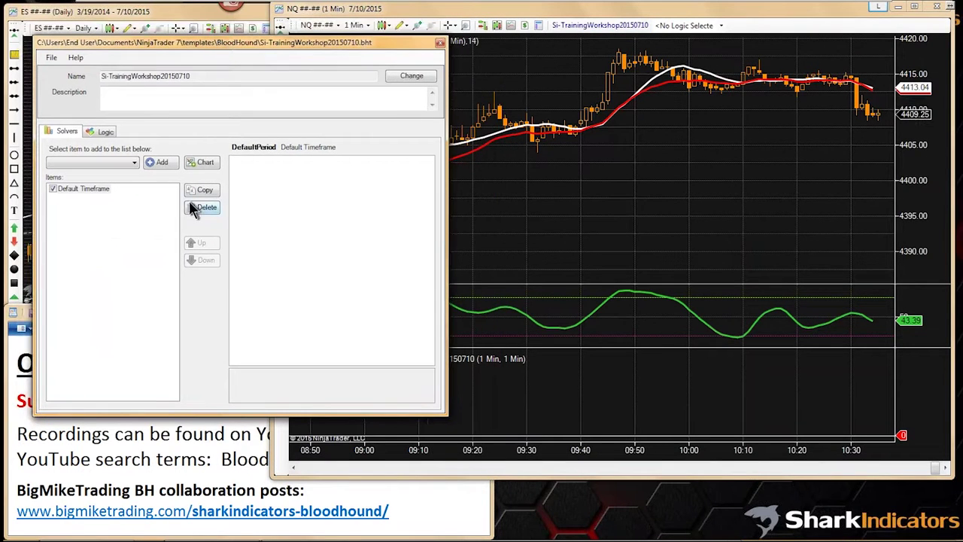
click(203, 161)
click(75, 200)
Change the new timeframe's period type to Renko with a brick size of 4
click(340, 200)
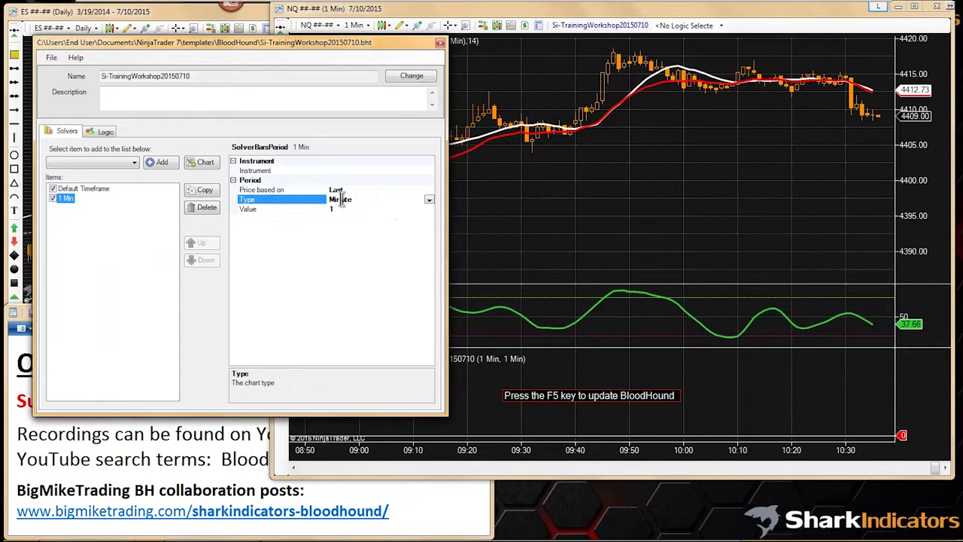
click(429, 201)
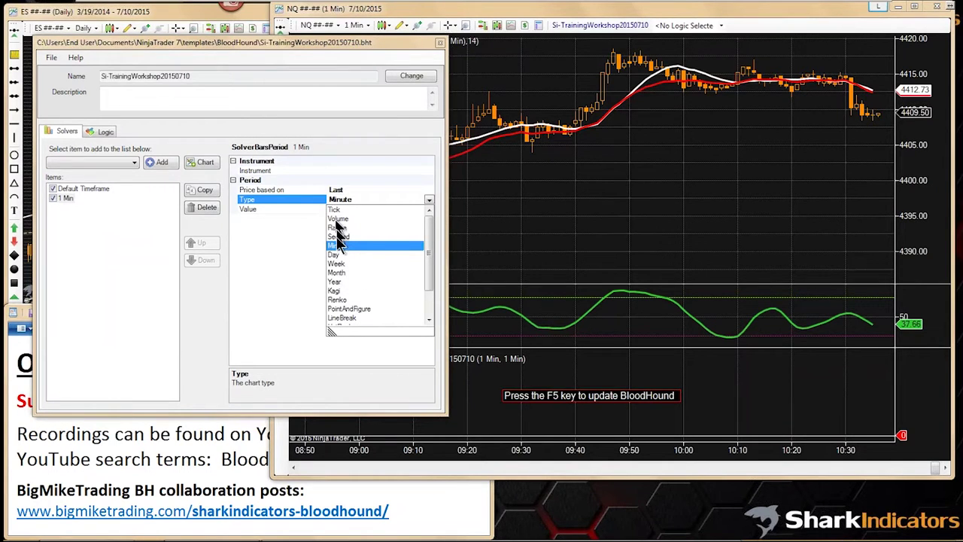
click(336, 299)
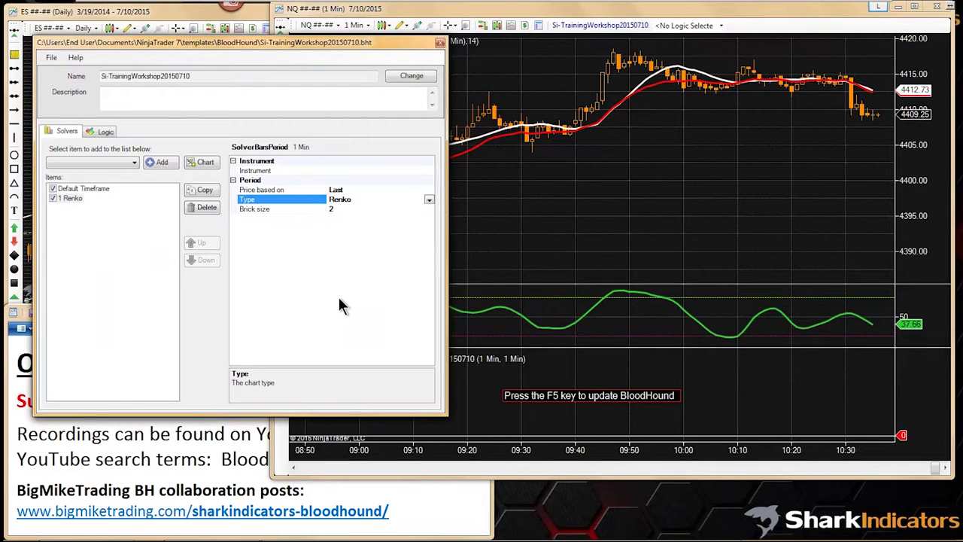
click(337, 209)
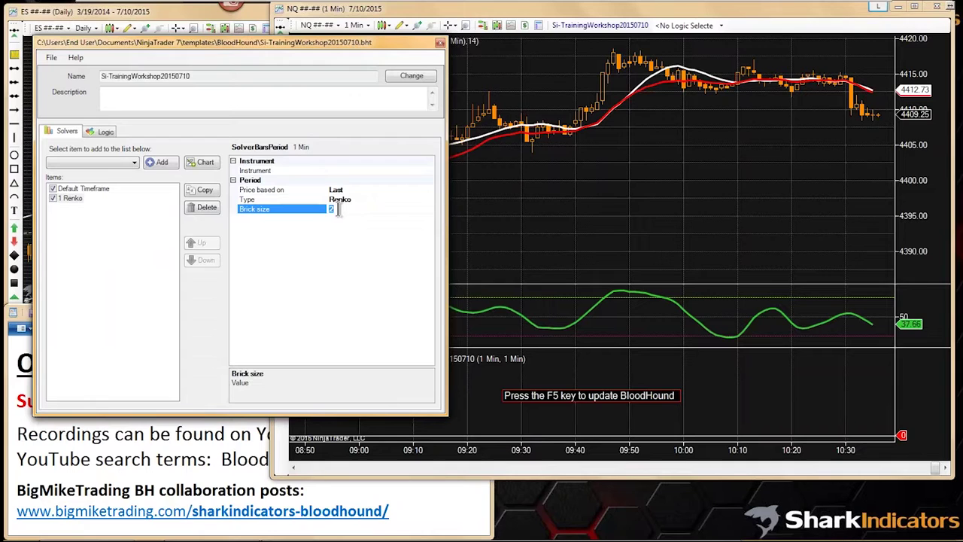
key(Return)
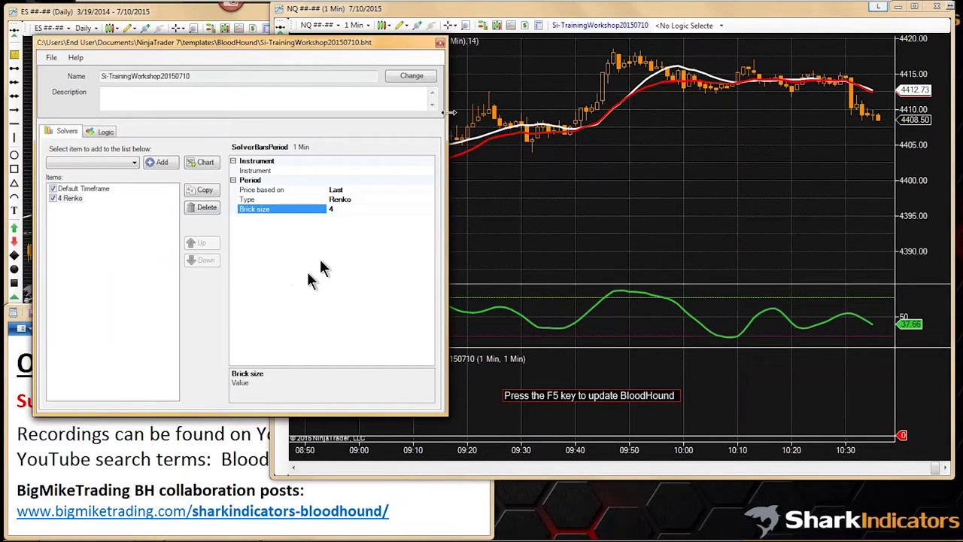
Add an Indicator Slope solver under the 4 Renko timeframe
click(133, 163)
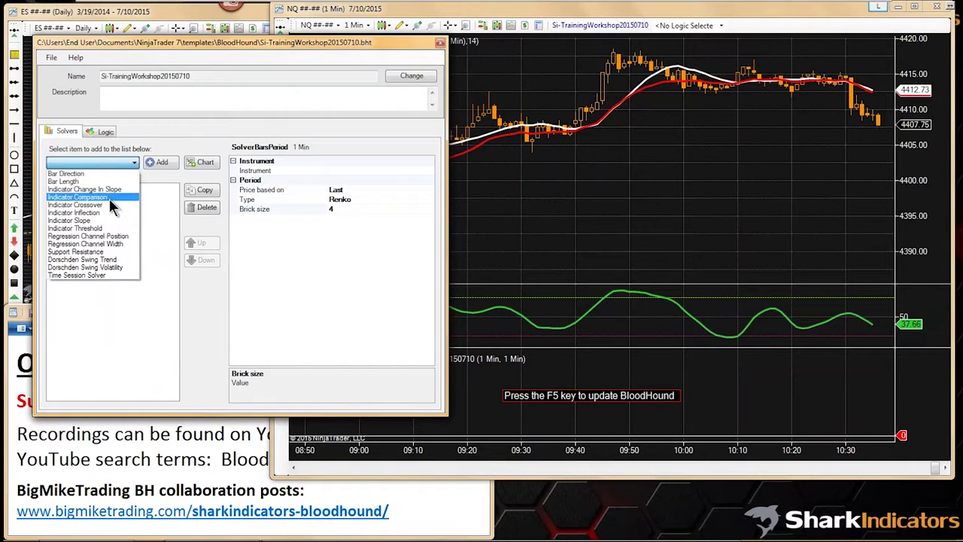
click(78, 220)
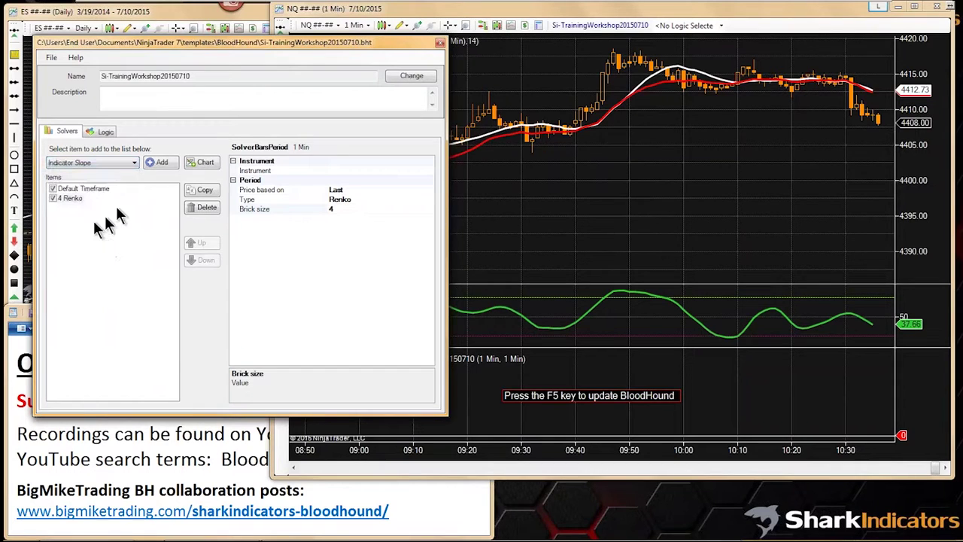
click(161, 162)
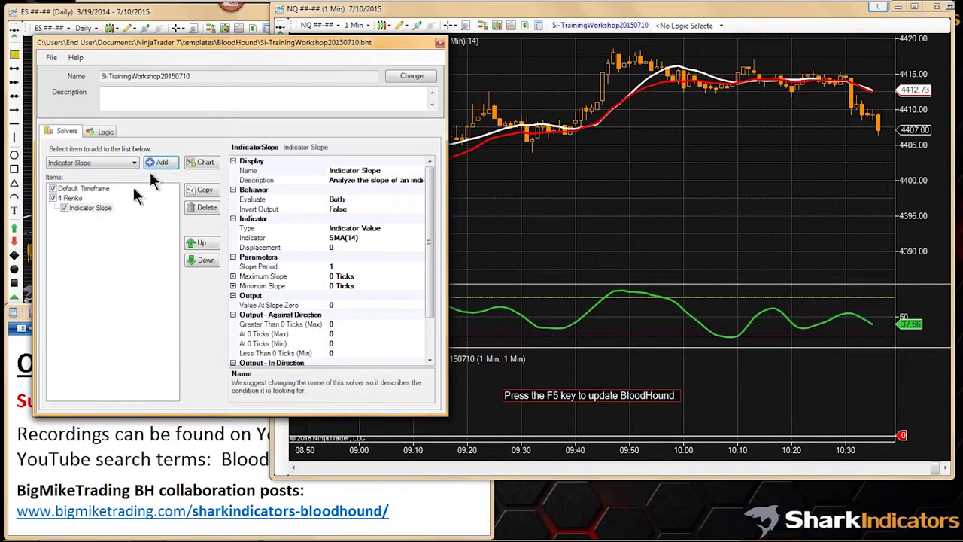
Rename the Indicator Slope solver under 4 Renko to SMA14 Slope
click(80, 209)
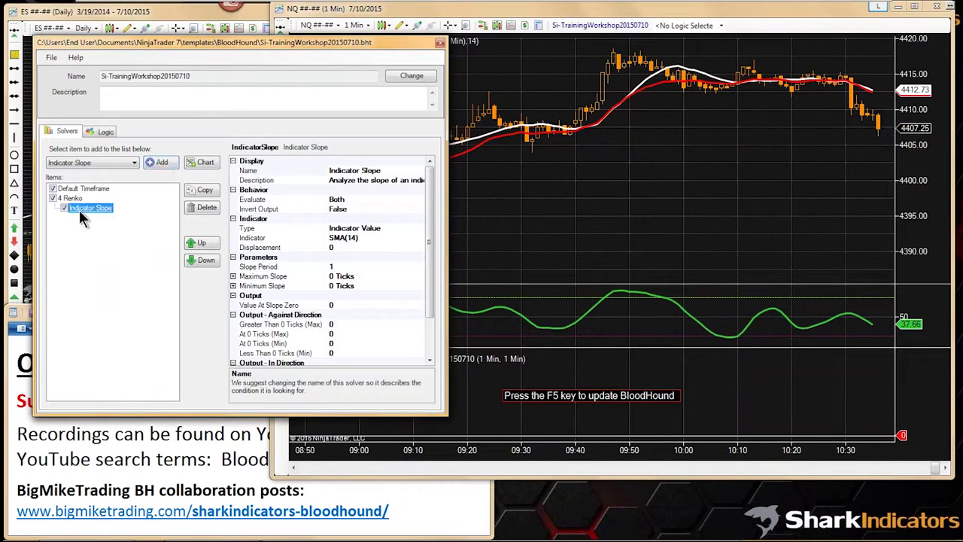
click(326, 171)
double_click(326, 172)
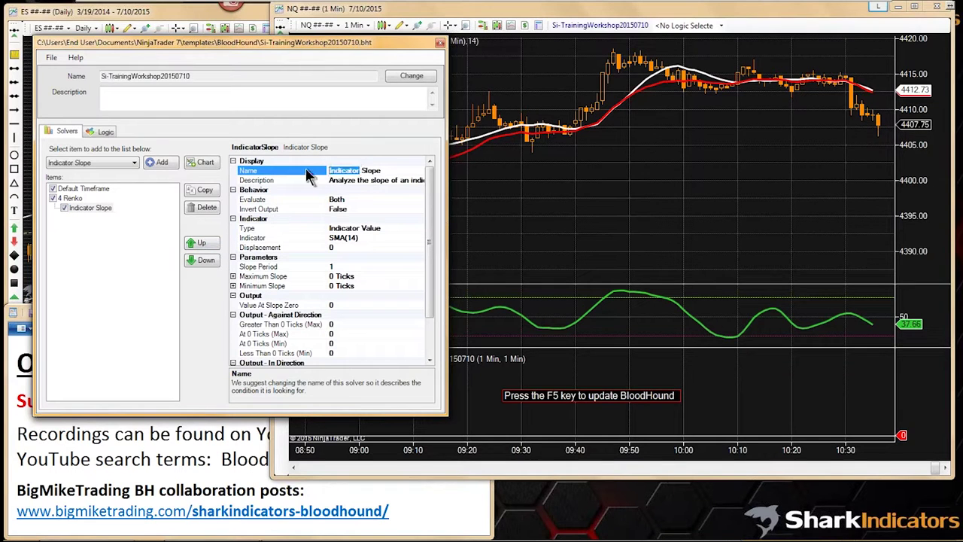
text(SMA)
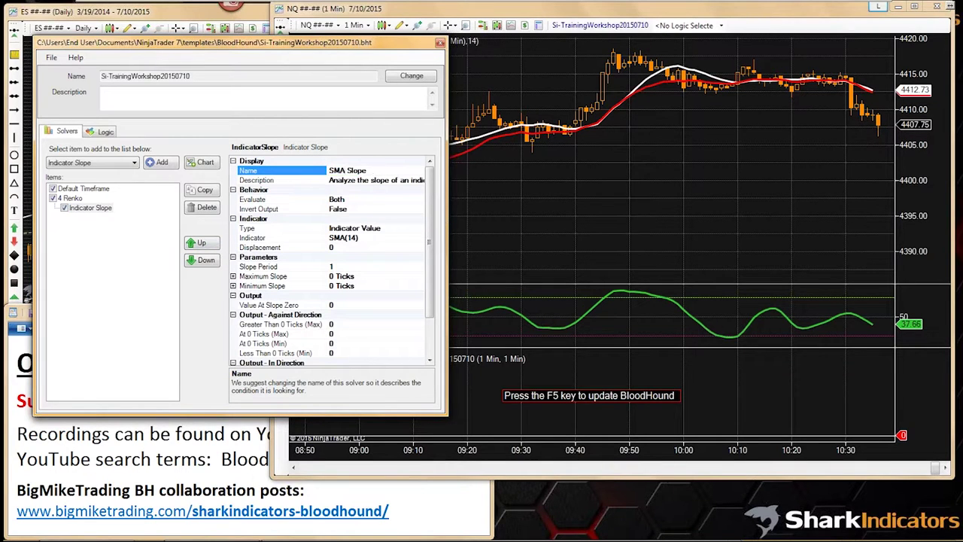
text(14)
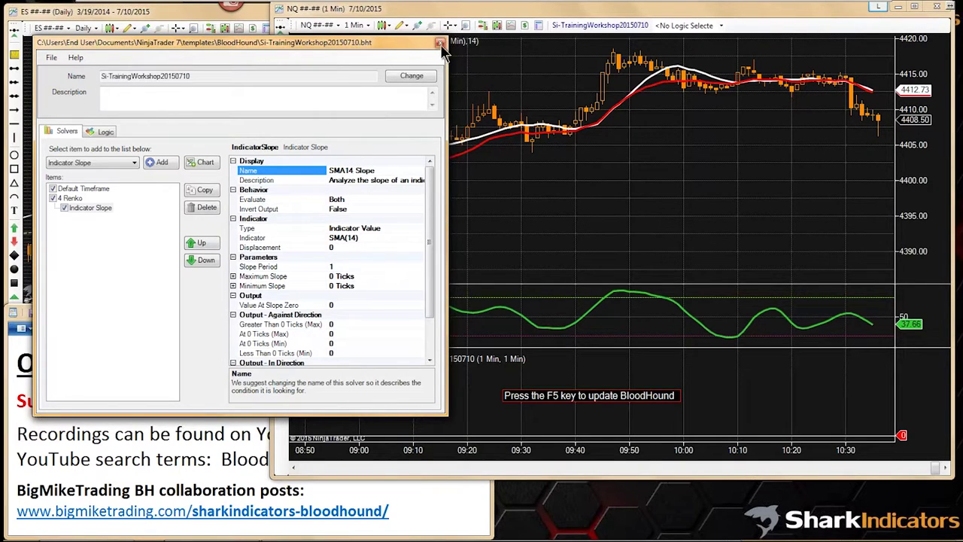
Close the BloodHound template editor and refresh the NQ chart with the 4 Renko SMA14 Slope solver
drag(320, 45, 320, 48)
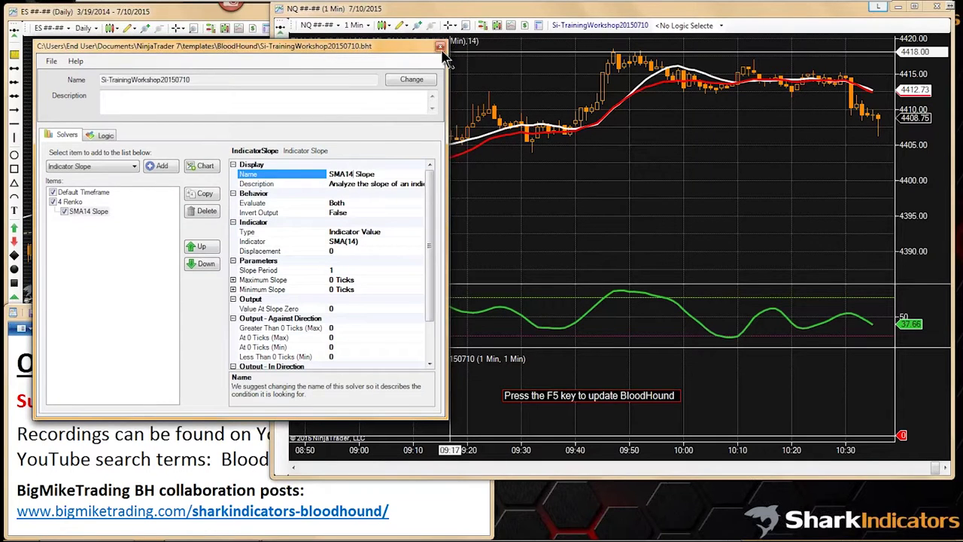
click(441, 48)
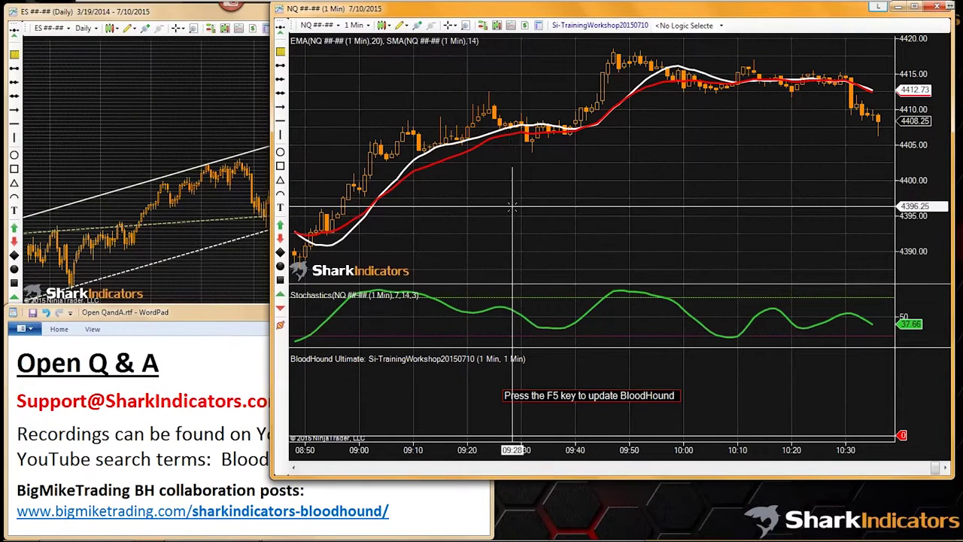
key(F5)
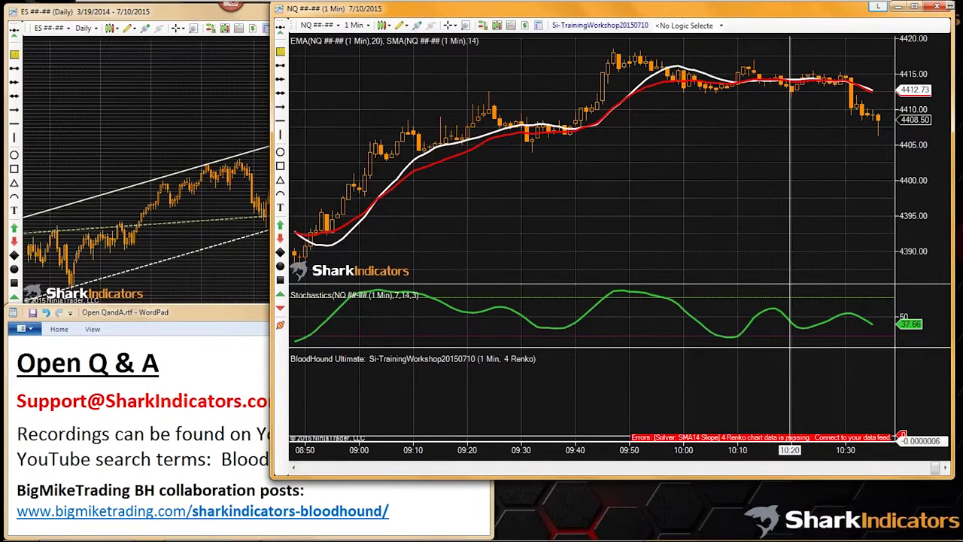
Set the NQ chart's data series to load 8 days of data
right_click(615, 167)
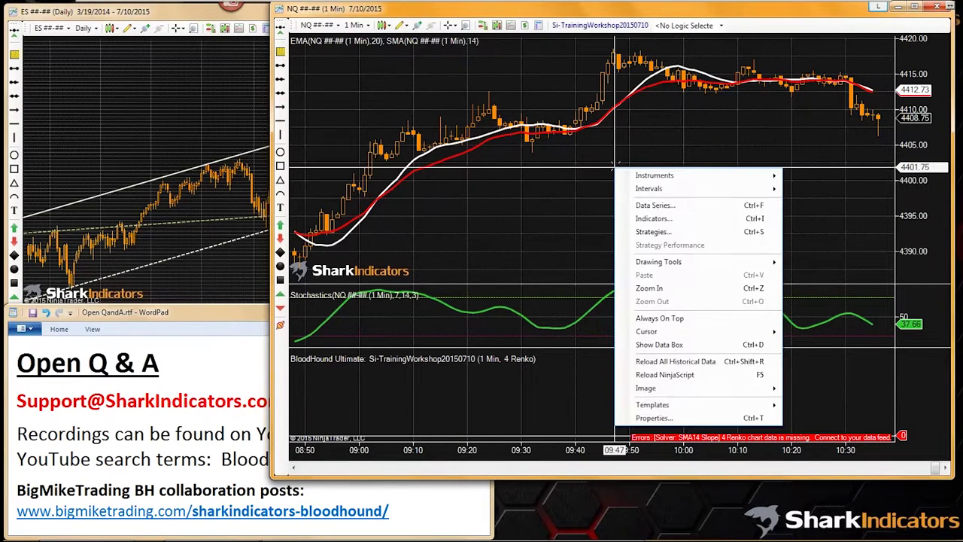
click(621, 58)
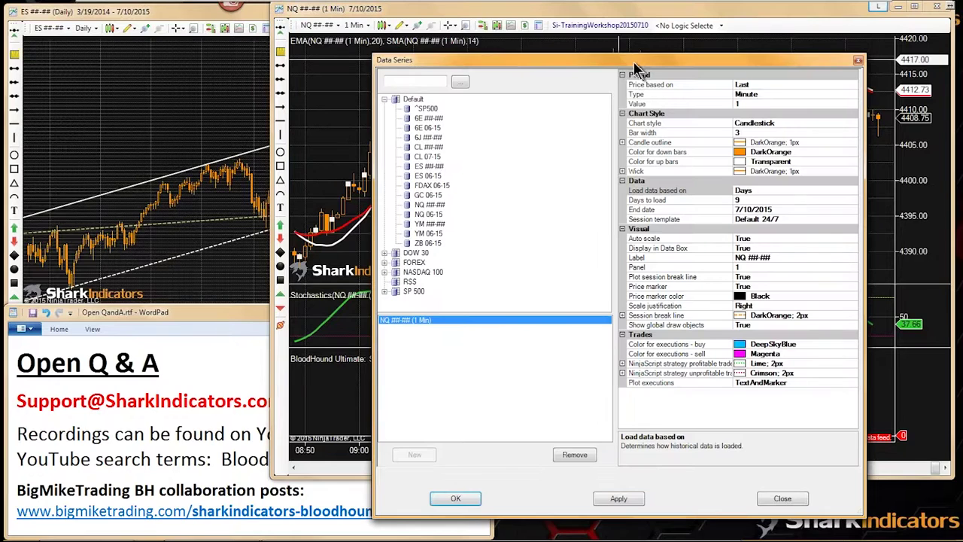
drag(635, 66, 528, 69)
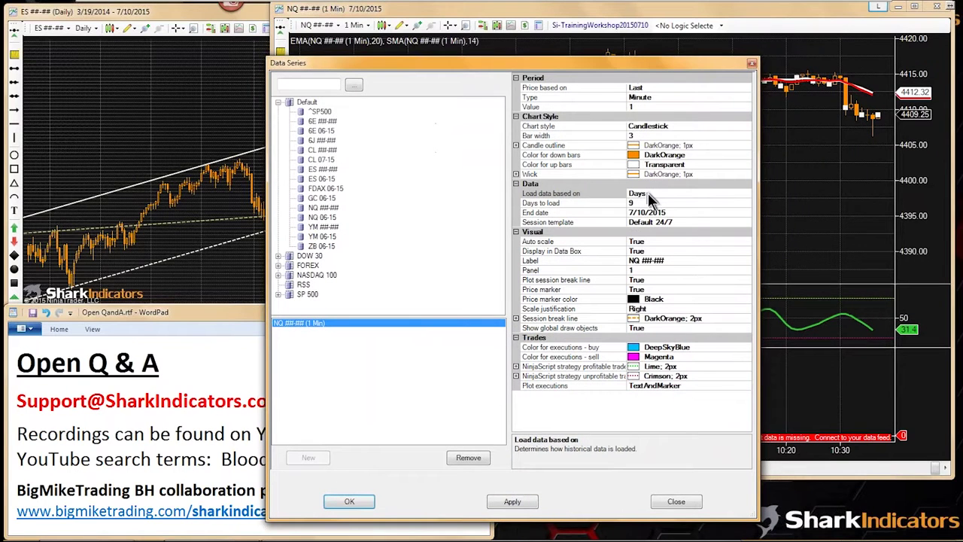
click(640, 203)
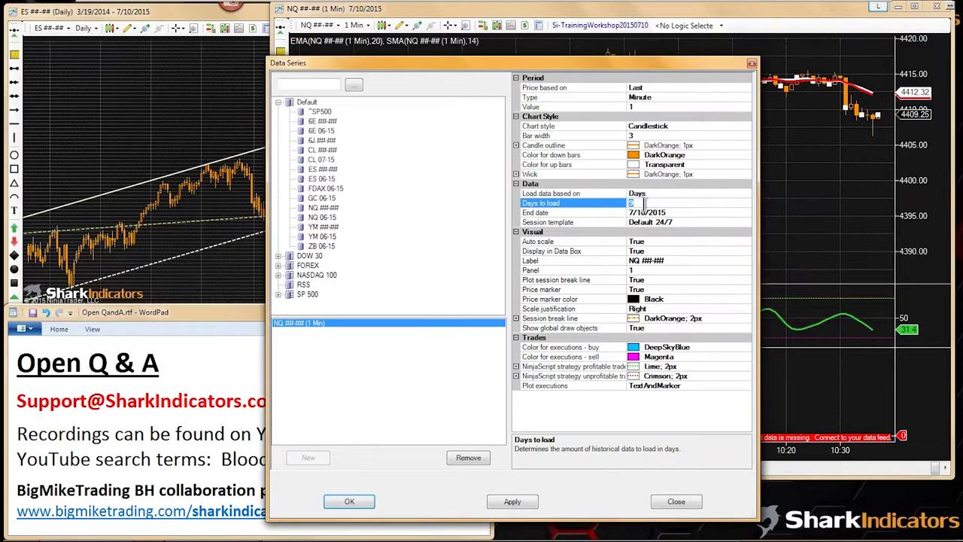
text(8)
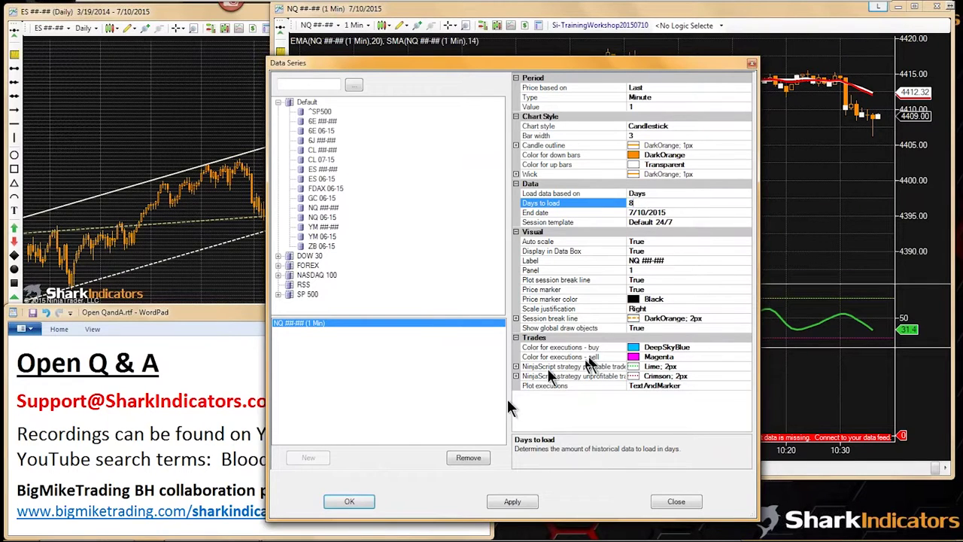
click(349, 501)
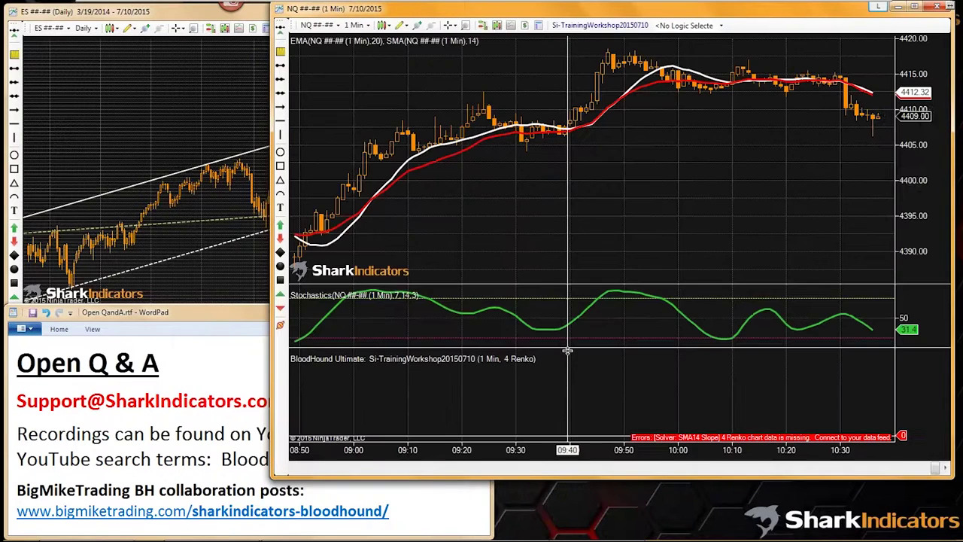
Reduce the historical data loaded for the 1-minute NQ series to 6 days
right_click(585, 218)
click(620, 254)
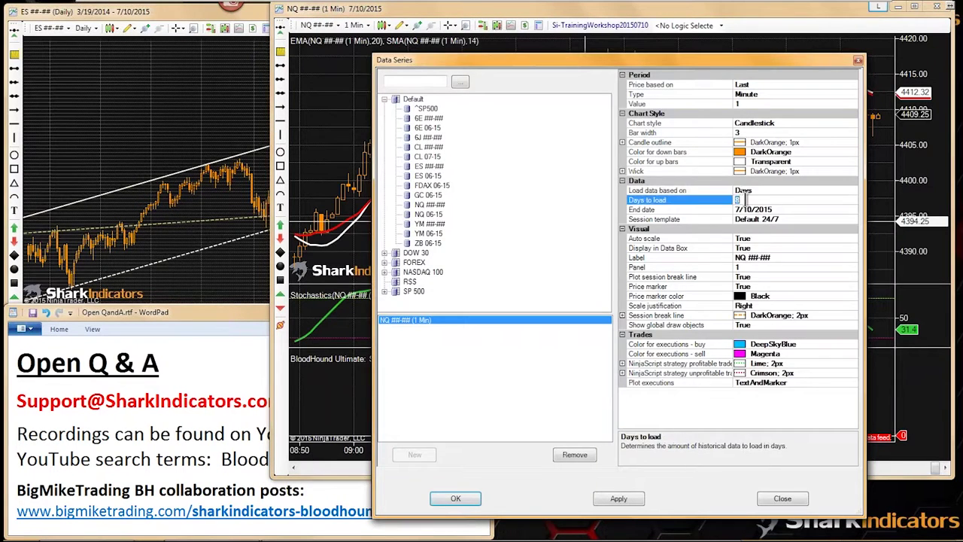
key(Return)
right_click(575, 210)
click(615, 247)
click(743, 200)
click(470, 499)
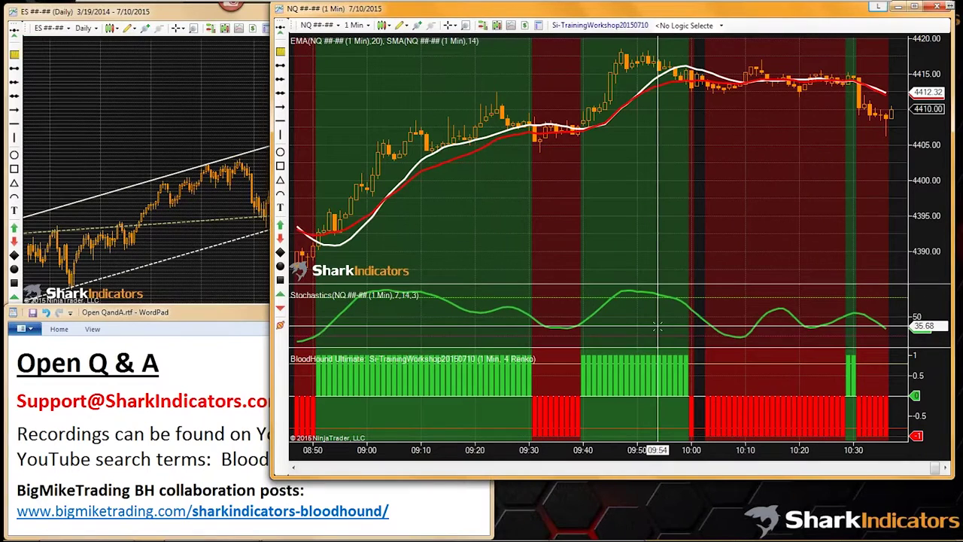
Check the number of days to load in the NQ data series settings
right_click(575, 189)
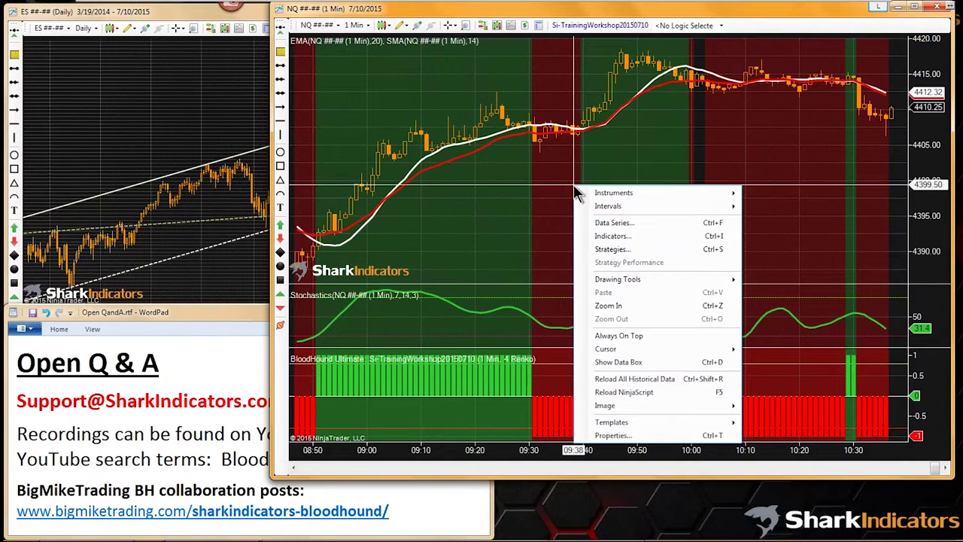
click(601, 219)
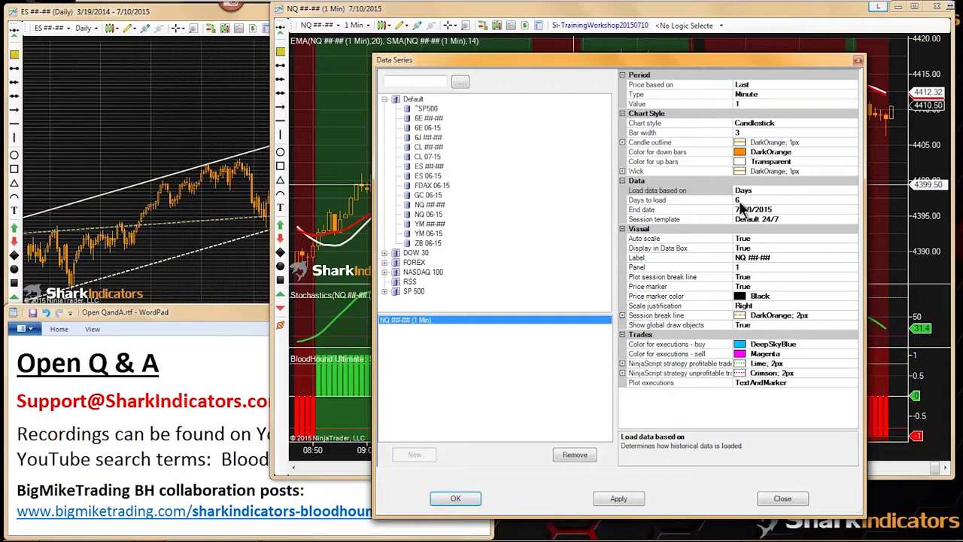
click(743, 201)
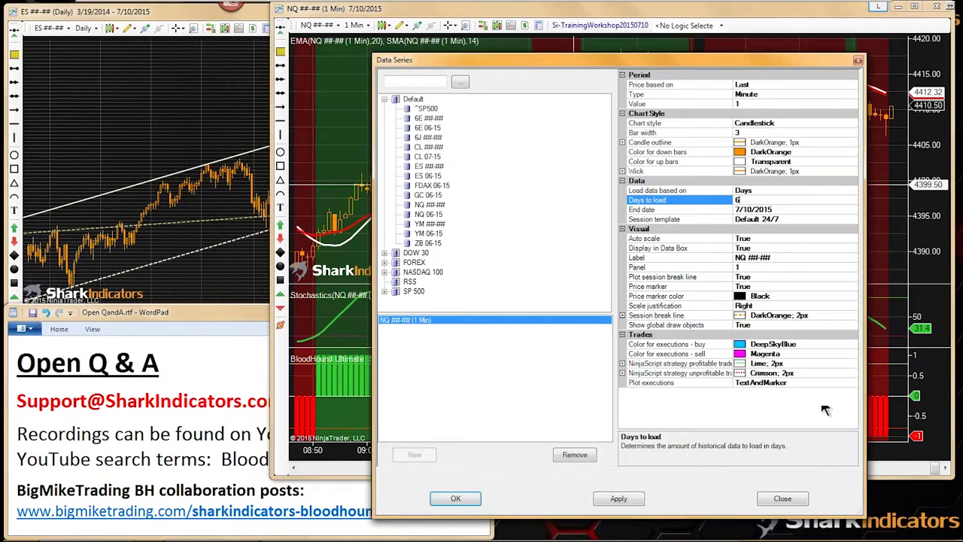
click(783, 500)
click(800, 506)
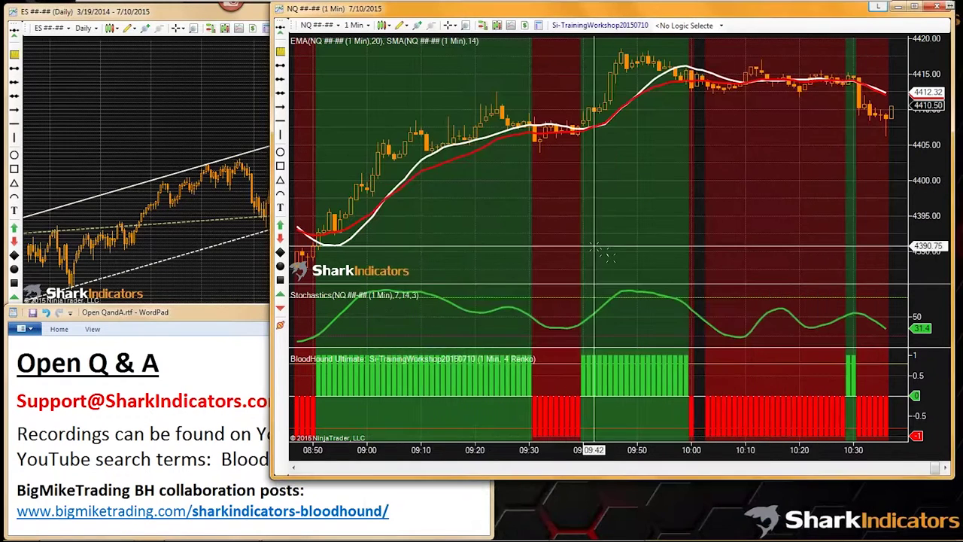
Examine the BloodHound signals on the NQ chart's earlier bars, going back to the late evening before 7/10
scroll(590, 224, up, 10)
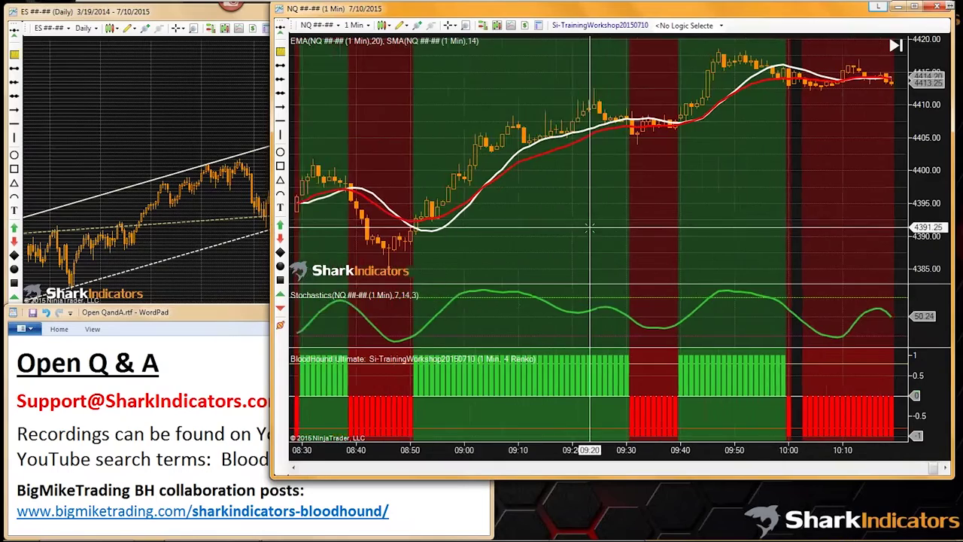
scroll(588, 232, up, 15)
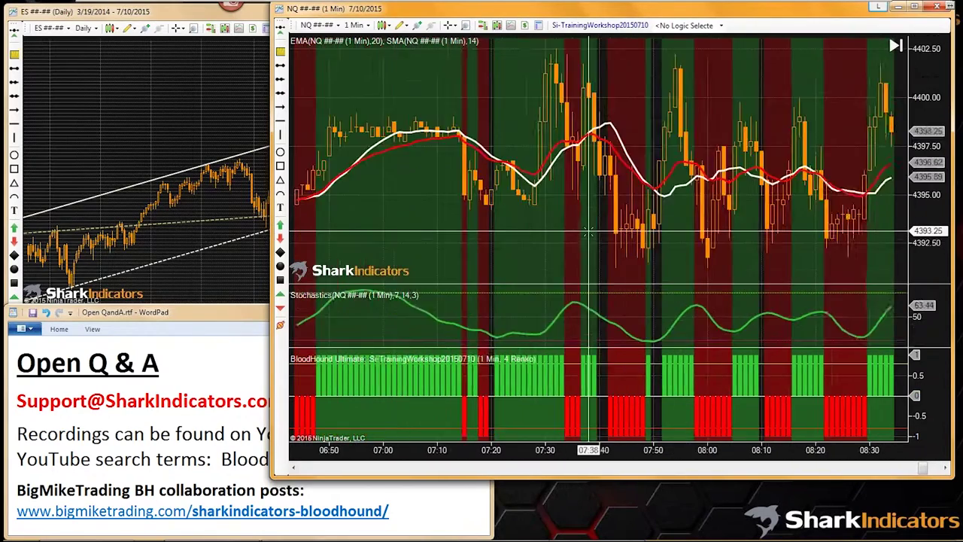
scroll(588, 232, up, 3)
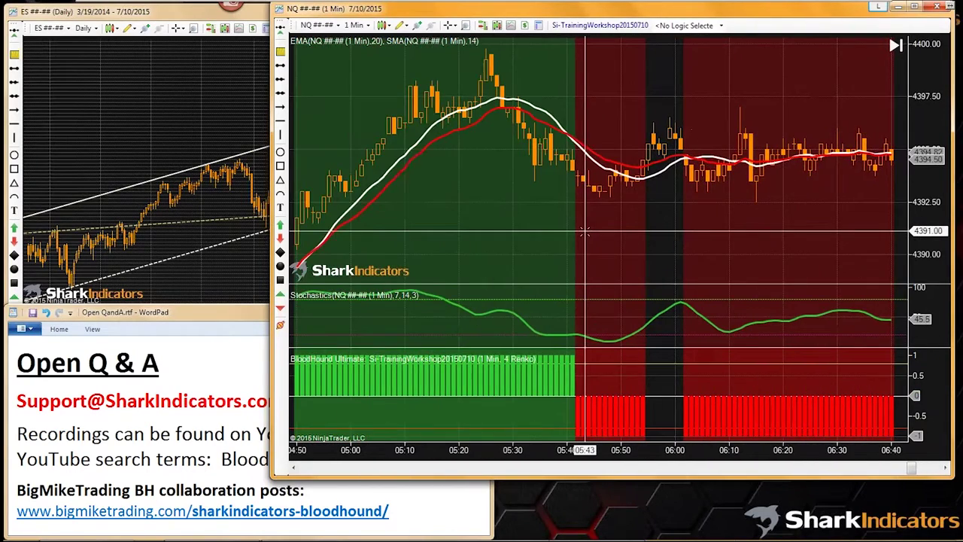
scroll(586, 232, up, 15)
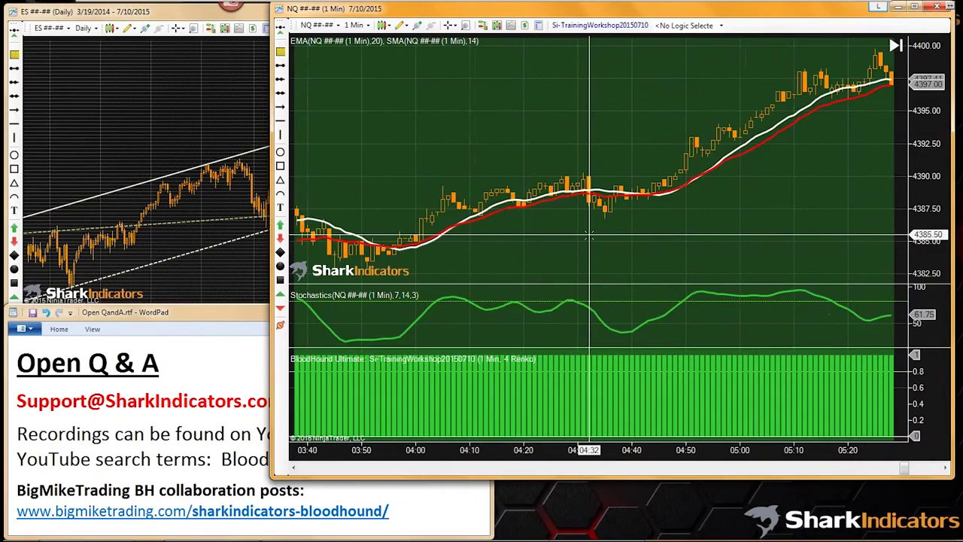
scroll(586, 238, up, 15)
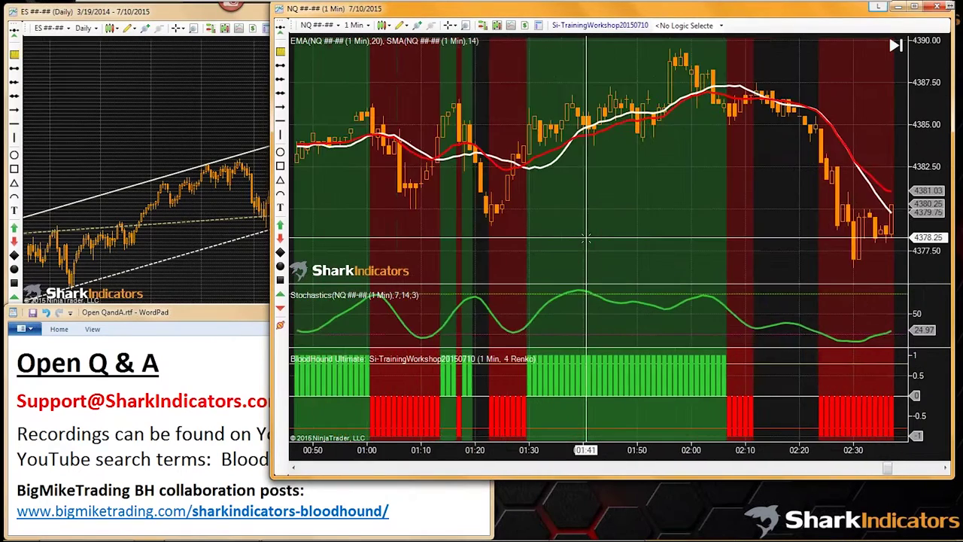
scroll(585, 238, up, 8)
scroll(586, 238, up, 4)
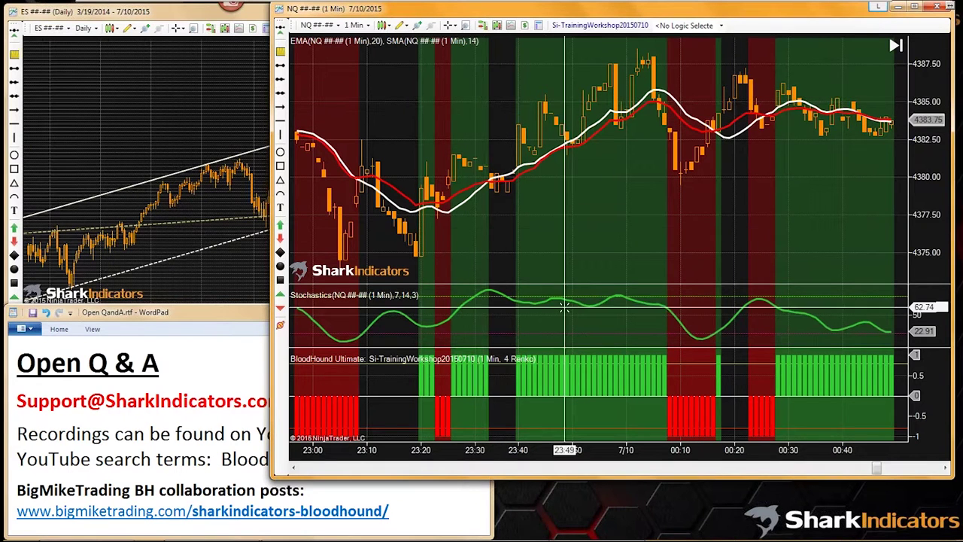
drag(553, 260, 624, 253)
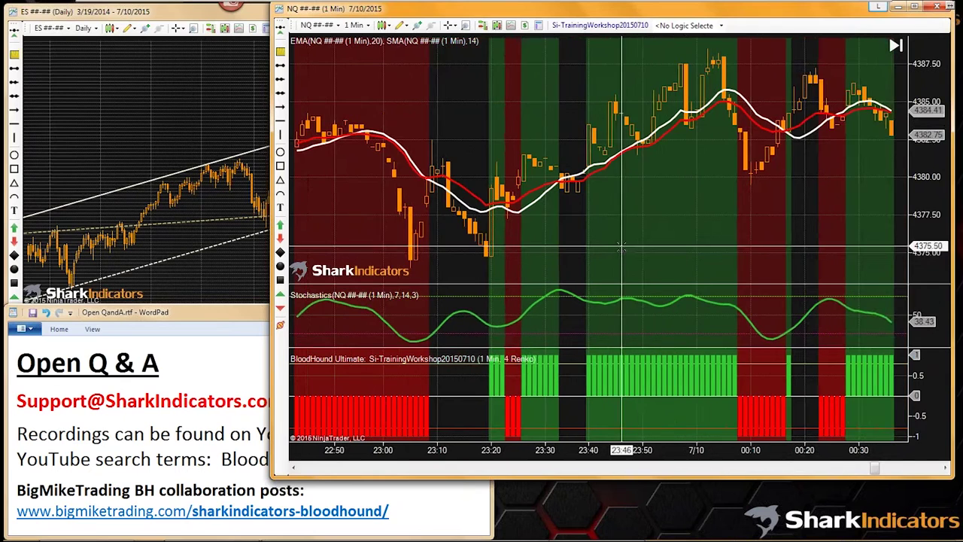
Review the NQ chart's display properties and its data series' visual settings
right_click(602, 208)
click(645, 458)
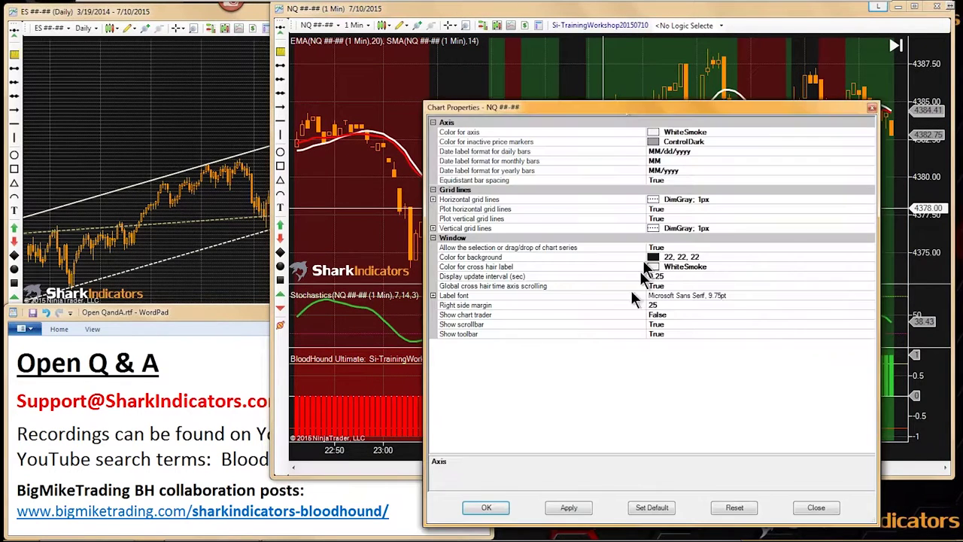
drag(620, 109, 575, 83)
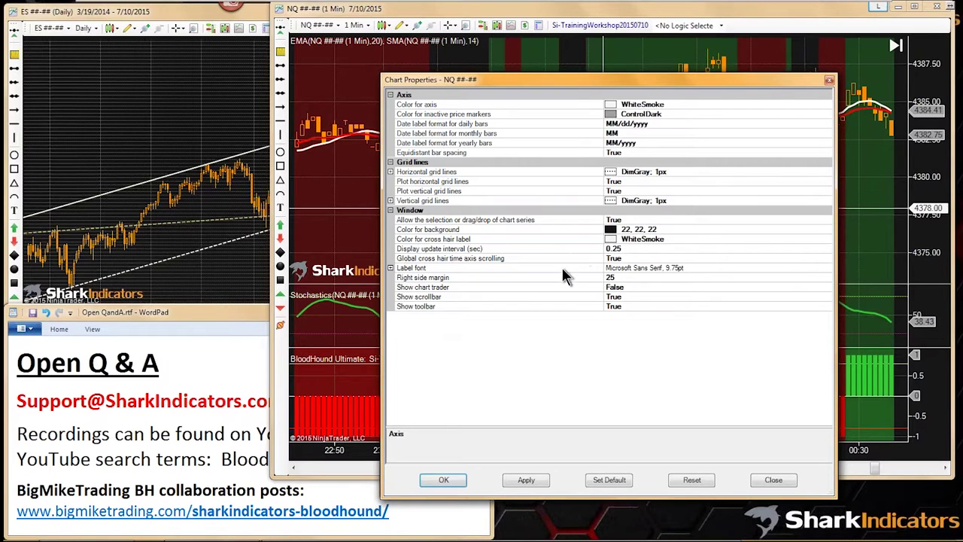
click(830, 79)
right_click(595, 72)
click(642, 85)
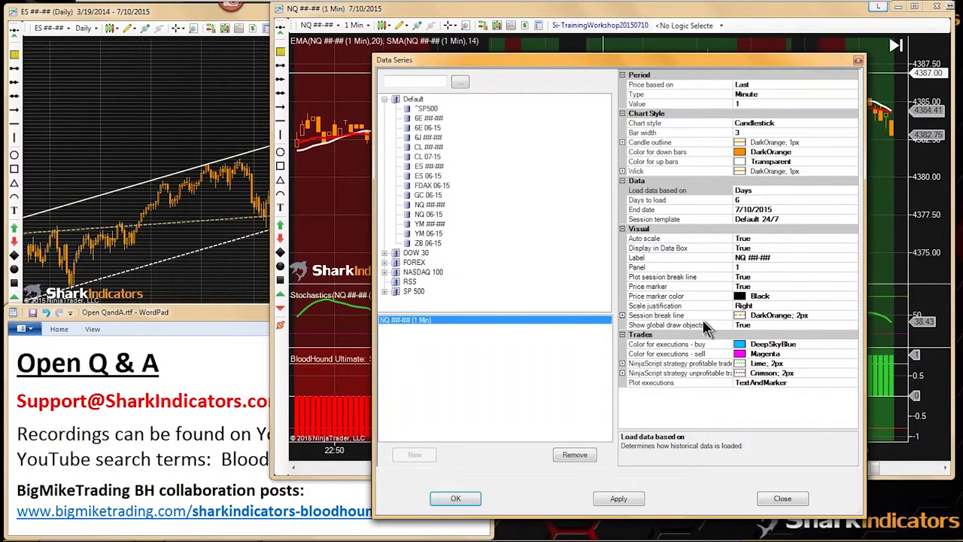
click(858, 60)
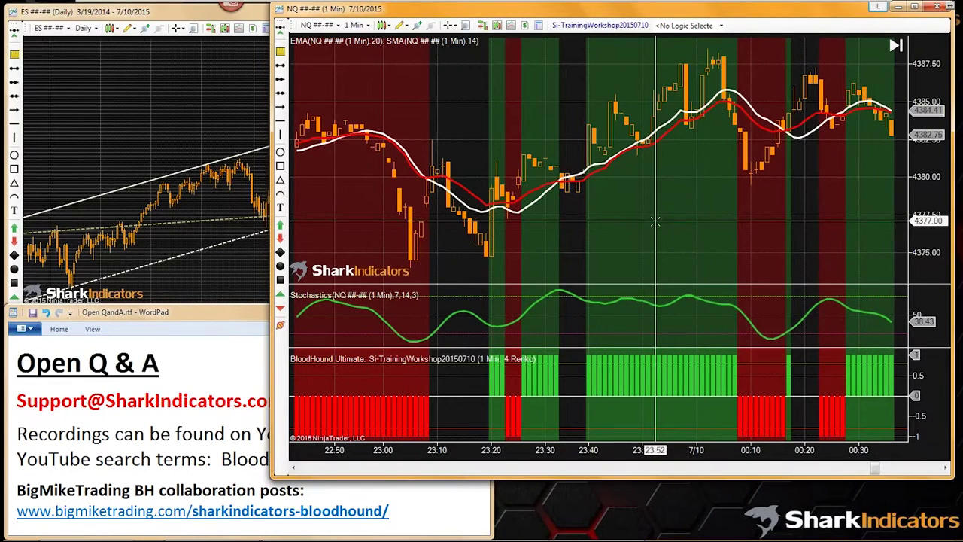
Inspect the 7/9 session break on the NQ chart and recheck the data series' days to load
scroll(655, 222, up, 10)
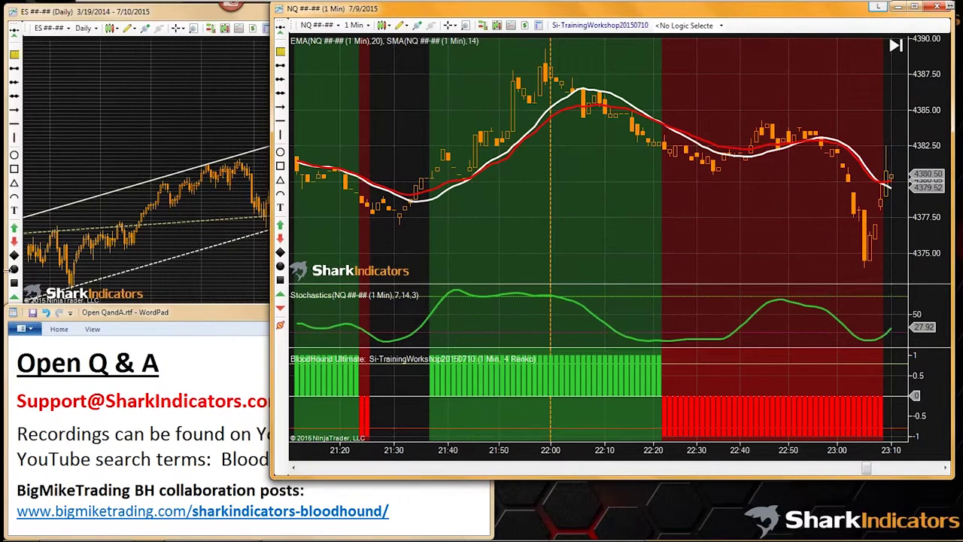
right_click(581, 173)
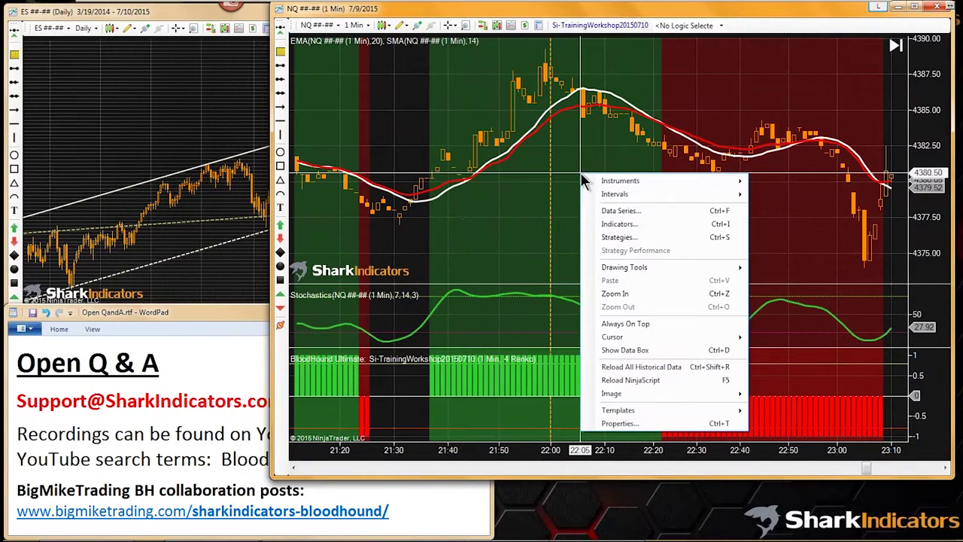
click(614, 211)
click(745, 200)
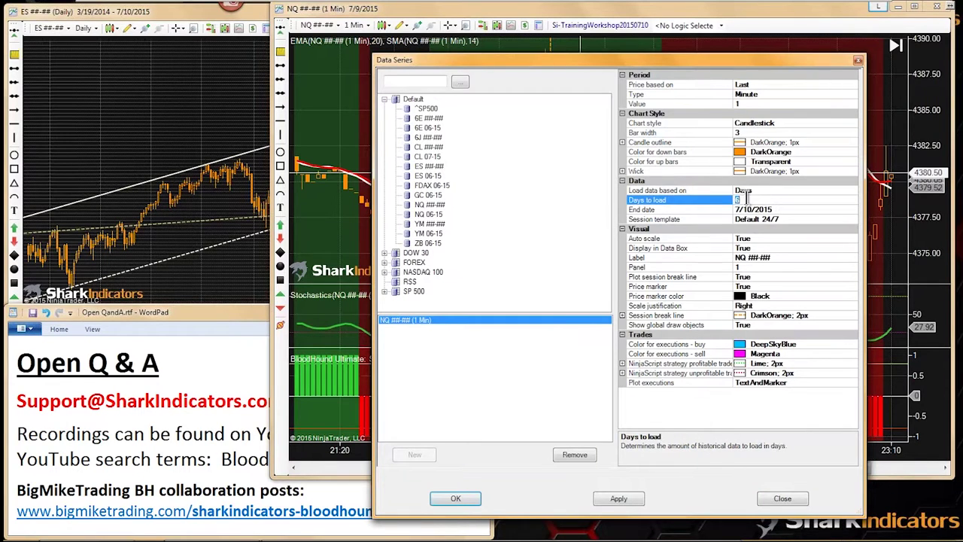
click(860, 61)
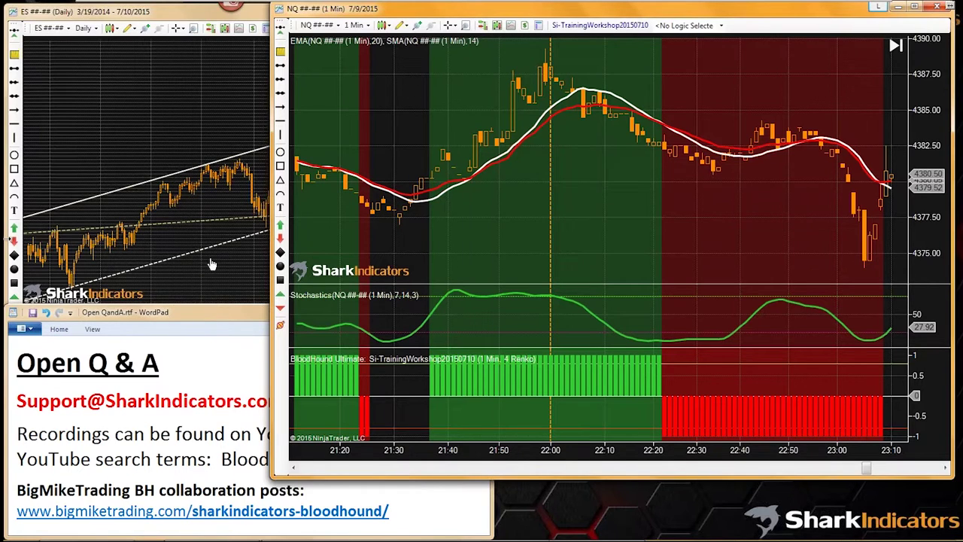
middle_click(653, 174)
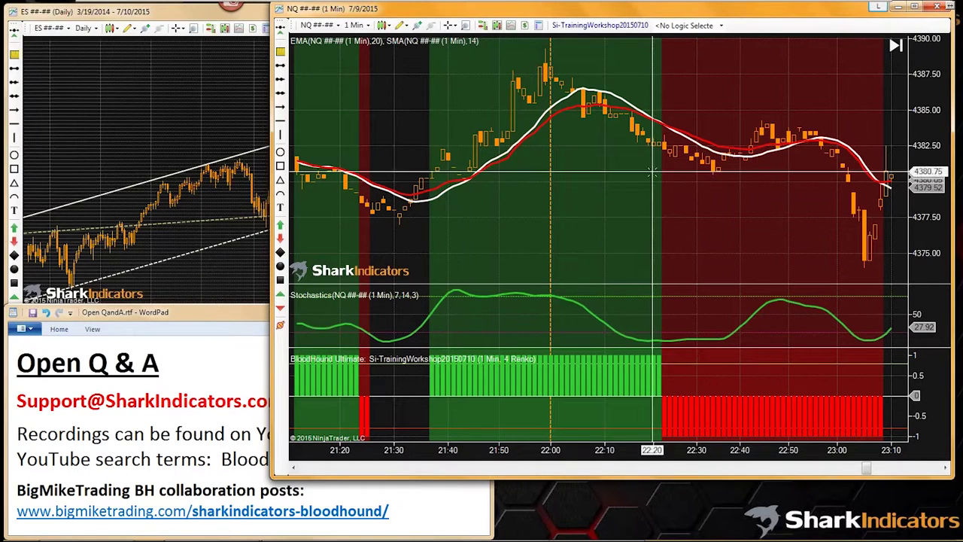
Reopen the BloodHound template and add a 10-minute chart timeframe to its solver items
click(613, 25)
drag(346, 94, 289, 59)
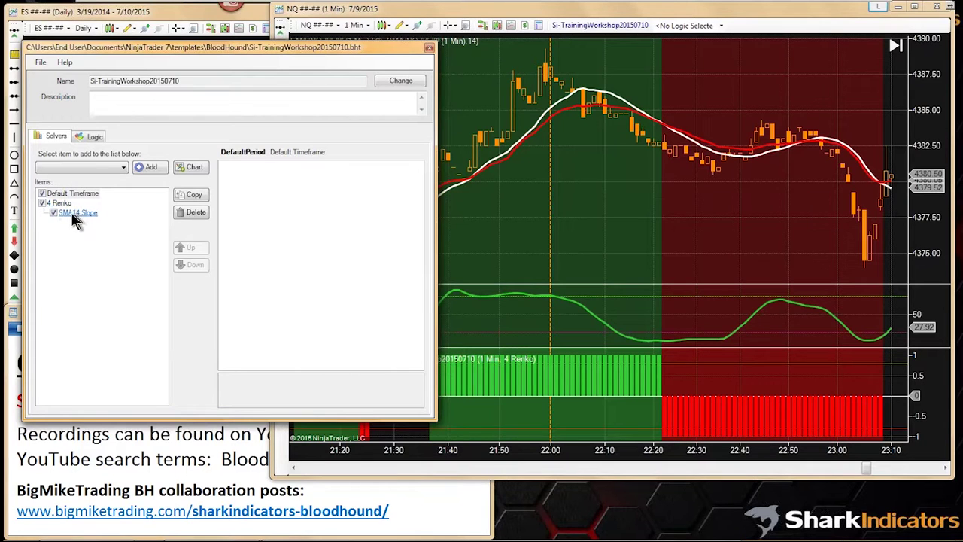
click(193, 166)
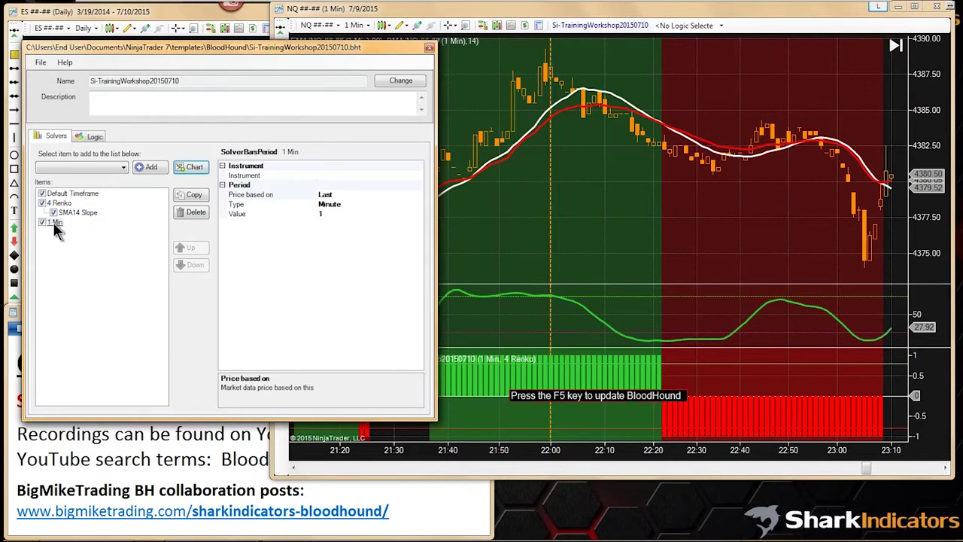
click(331, 215)
text(1)
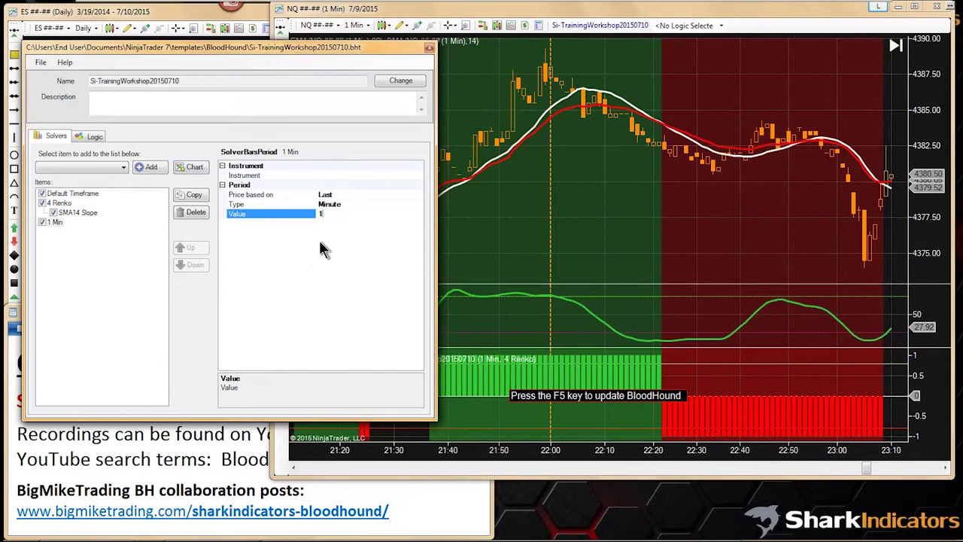
text(0)
click(78, 251)
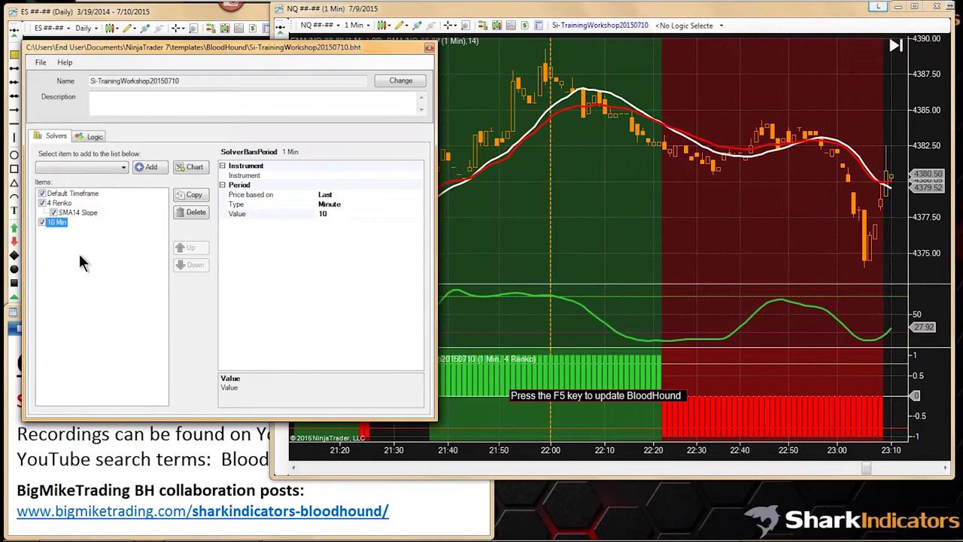
Add another chart timeframe to the solver items and set it to Tick bars with a value of 250
click(192, 169)
click(336, 204)
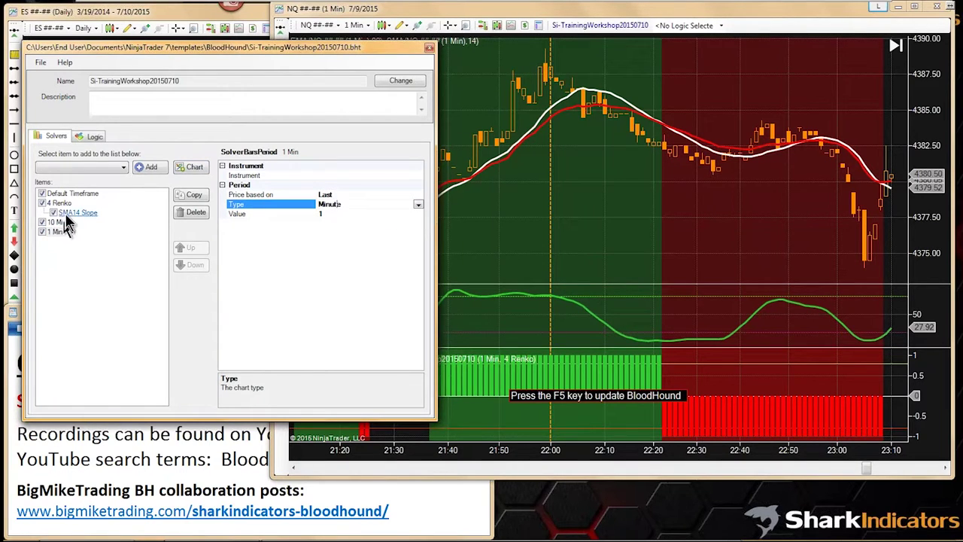
click(418, 204)
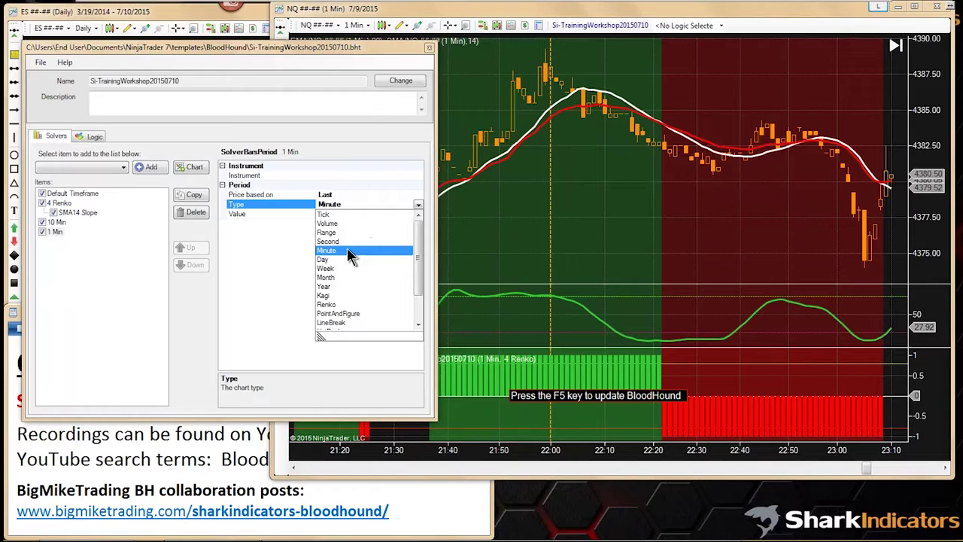
click(324, 215)
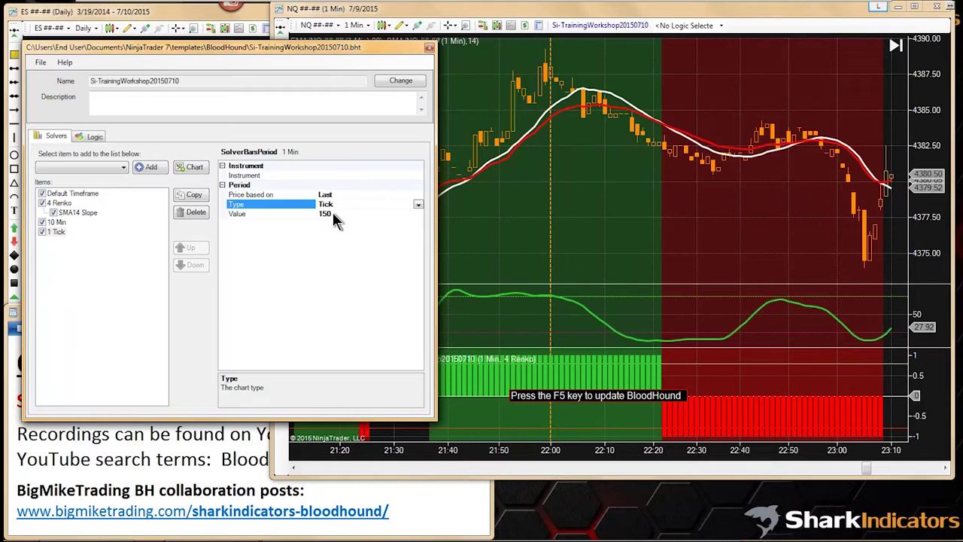
click(333, 214)
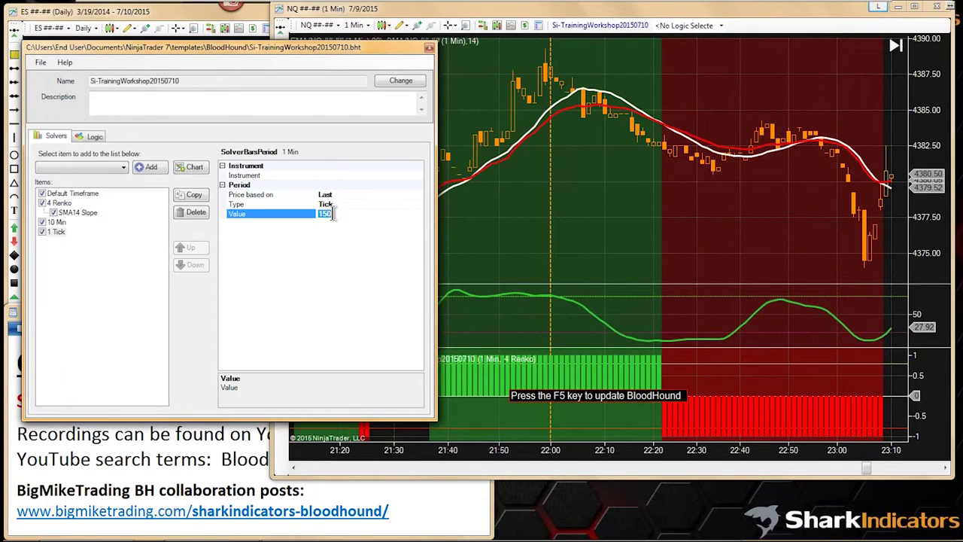
key(BackSpace)
text(250)
key(Return)
click(61, 233)
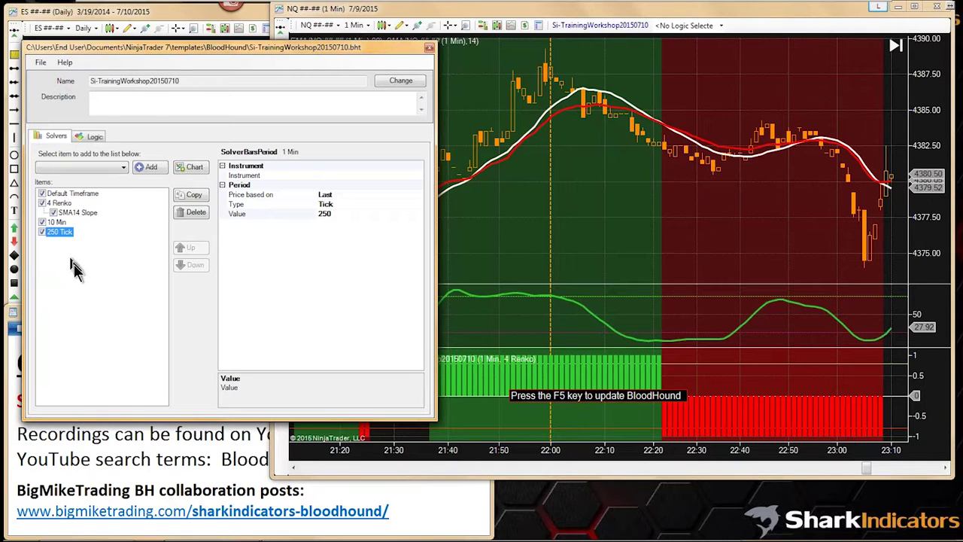
Copy the 4 Renko SMA14 Slope solver into the 10 Min and 250 Tick timeframes
click(73, 211)
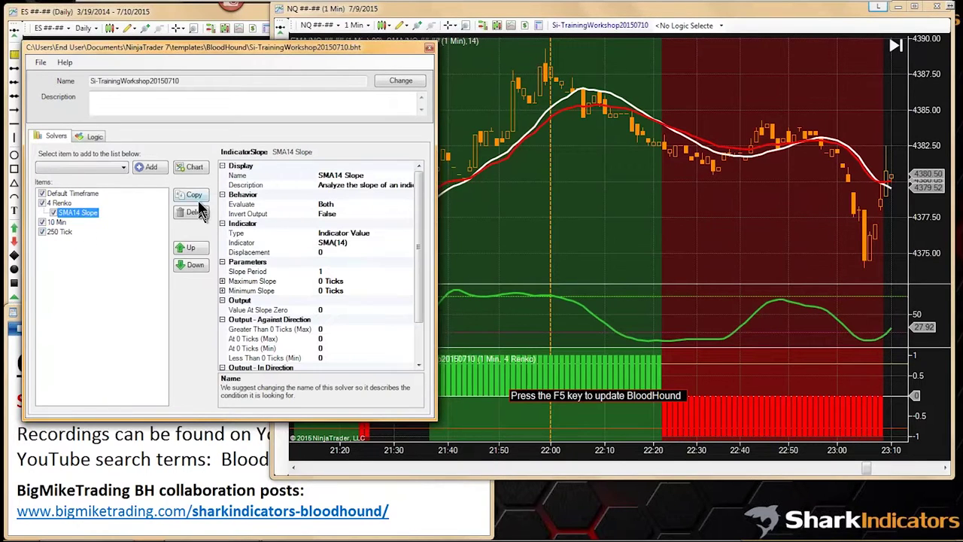
click(194, 196)
click(86, 223)
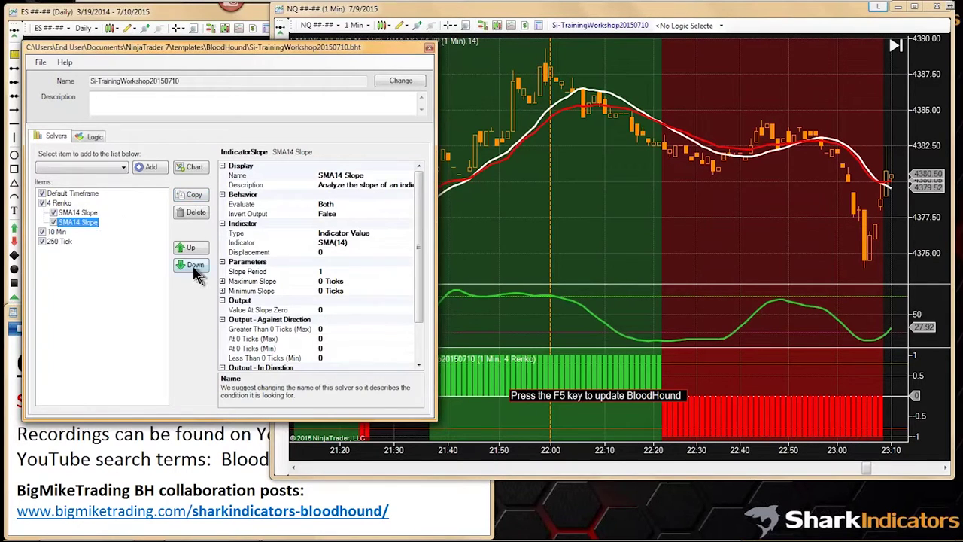
click(181, 264)
click(86, 232)
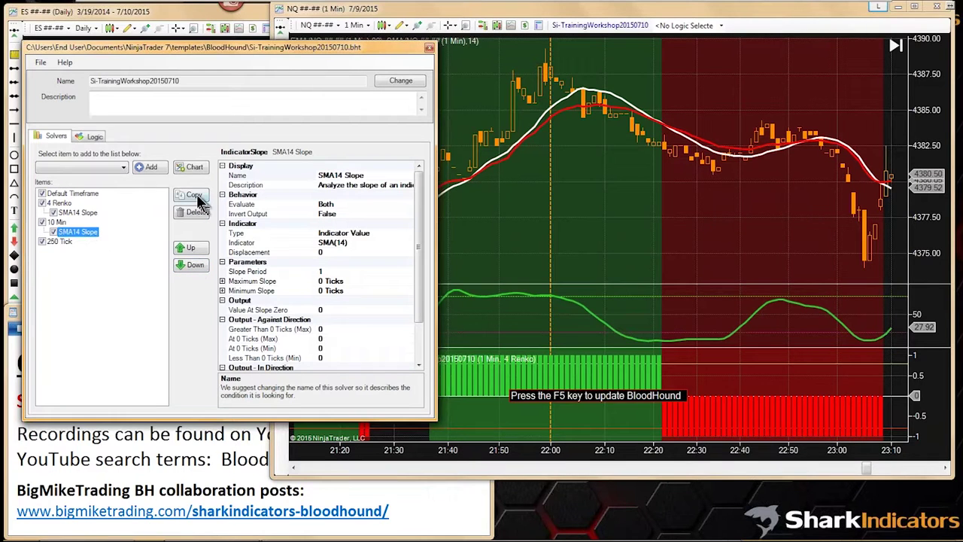
click(196, 201)
click(90, 240)
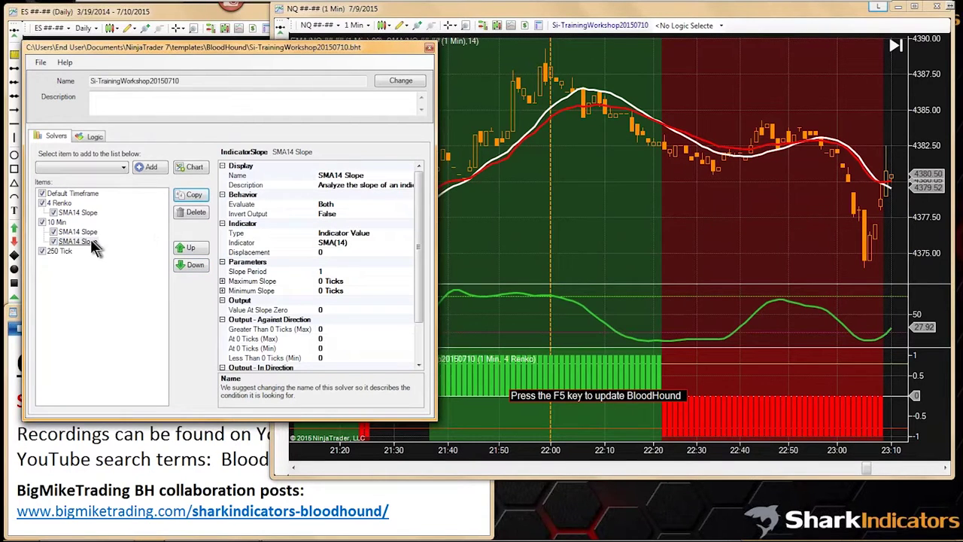
click(193, 266)
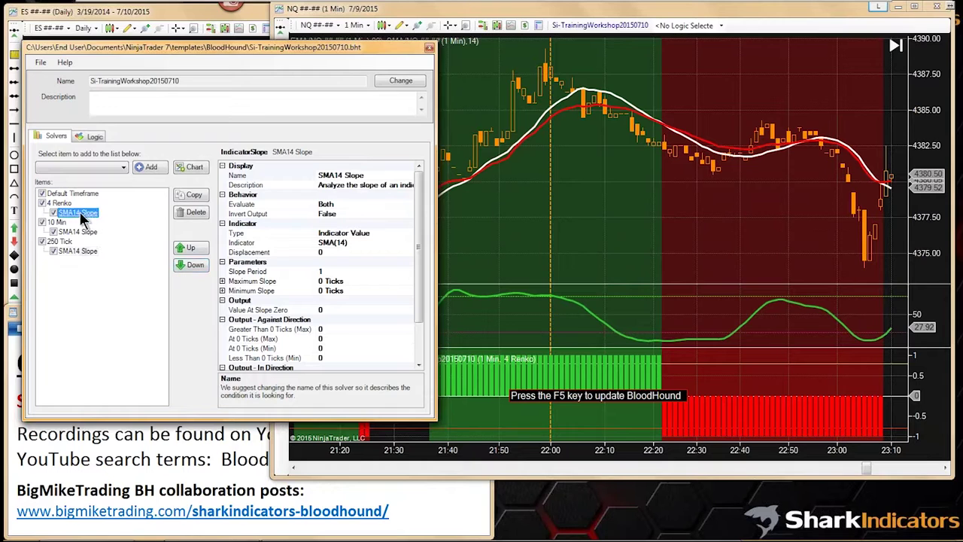
Copy the 4 Renko SMA14 Slope solver into the Default Timeframe
click(192, 197)
click(83, 213)
click(192, 249)
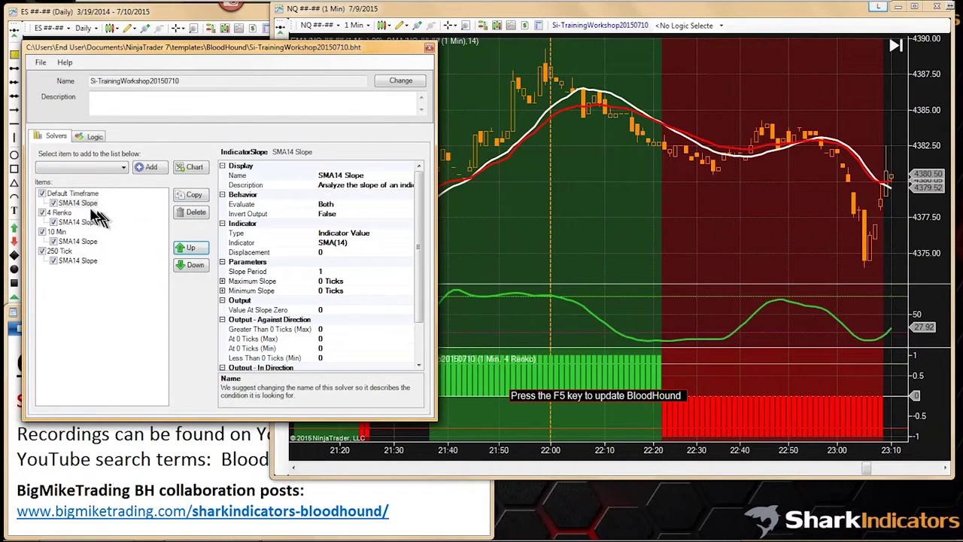
click(71, 251)
Create a new logic template and name it SMA14 on MTF
click(94, 138)
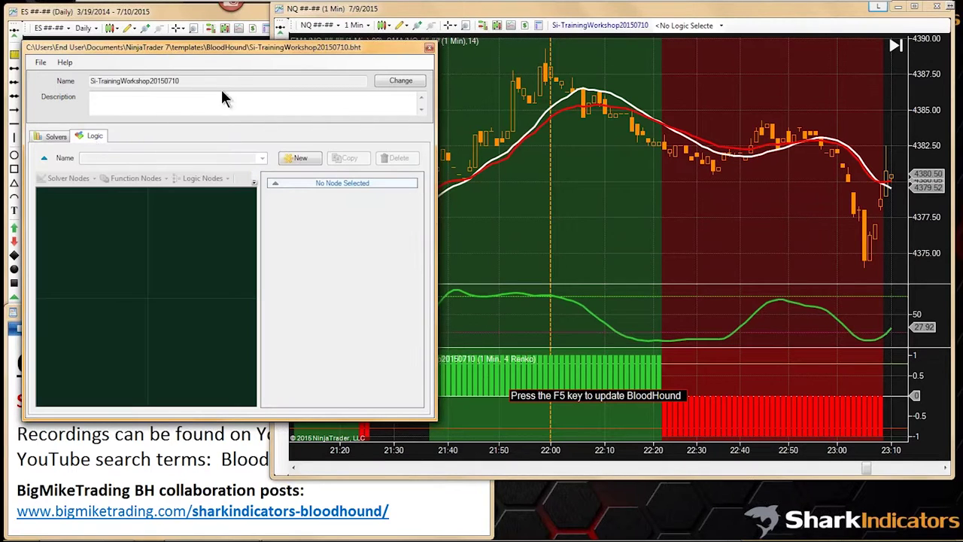
drag(186, 55, 212, 63)
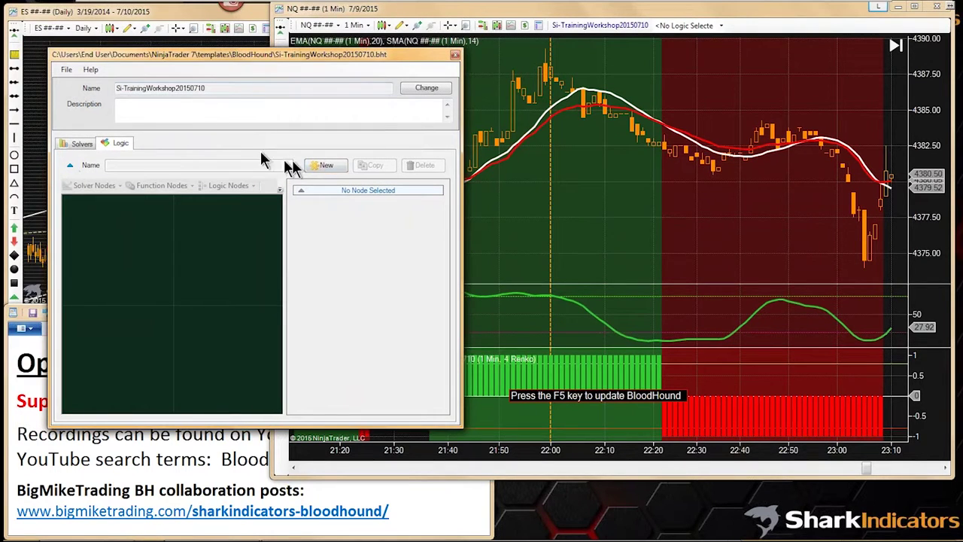
click(323, 165)
double_click(139, 167)
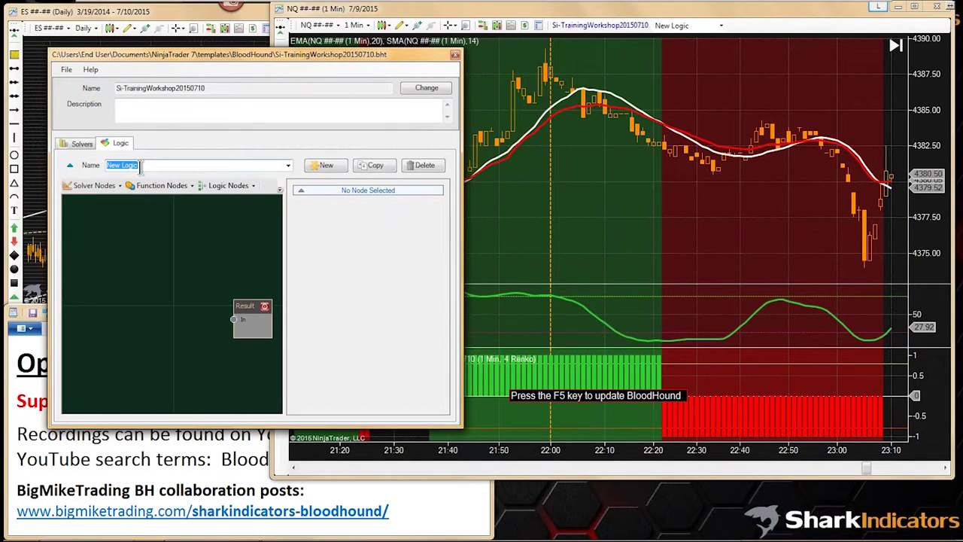
text(SMA14 on MTF)
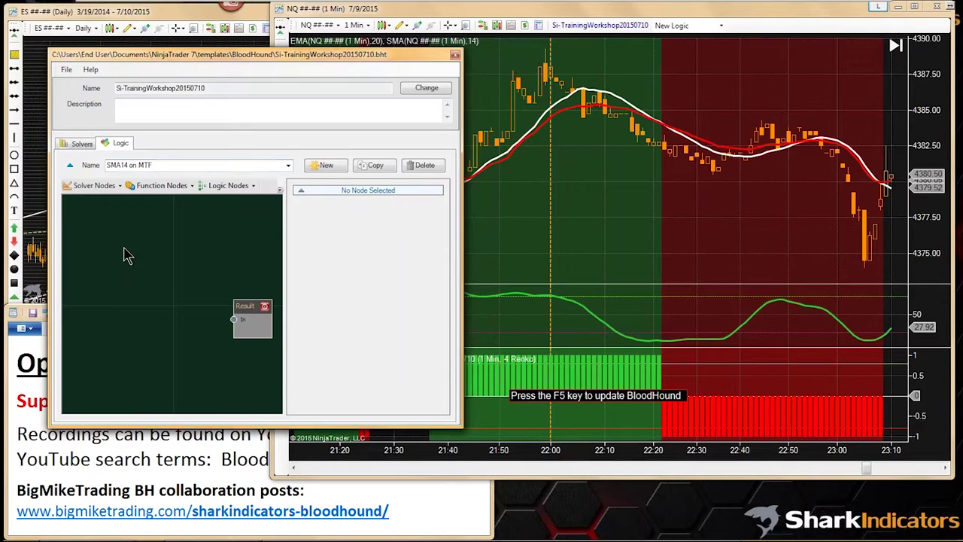
Add the existing Default Timeframe and 4 Renko SMA14 Slope solvers as nodes in the logic graph
click(104, 187)
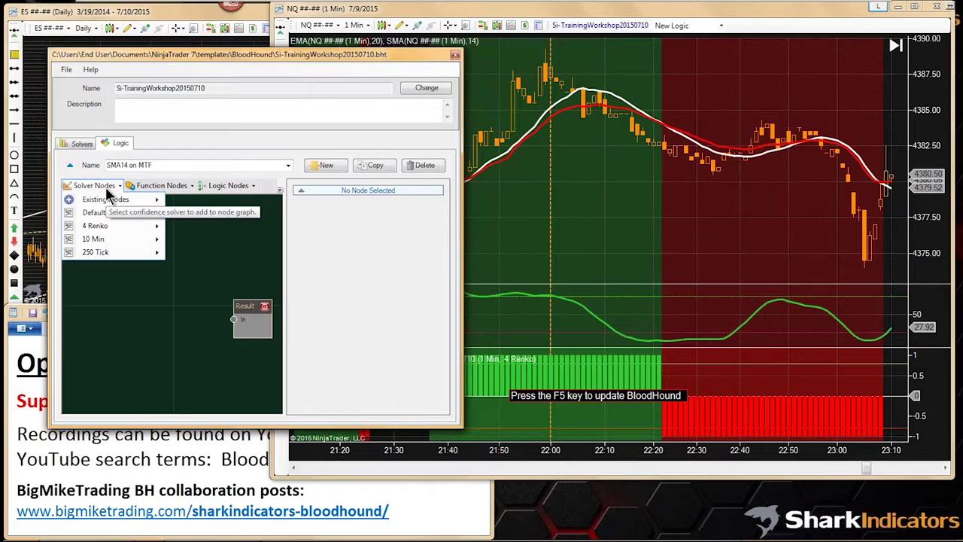
mouse_move(109, 199)
mouse_move(219, 202)
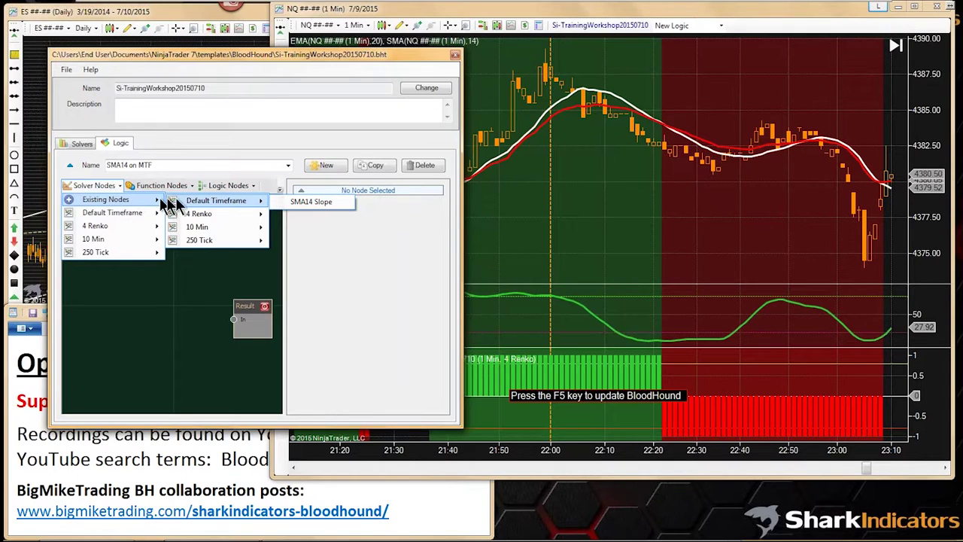
mouse_move(202, 242)
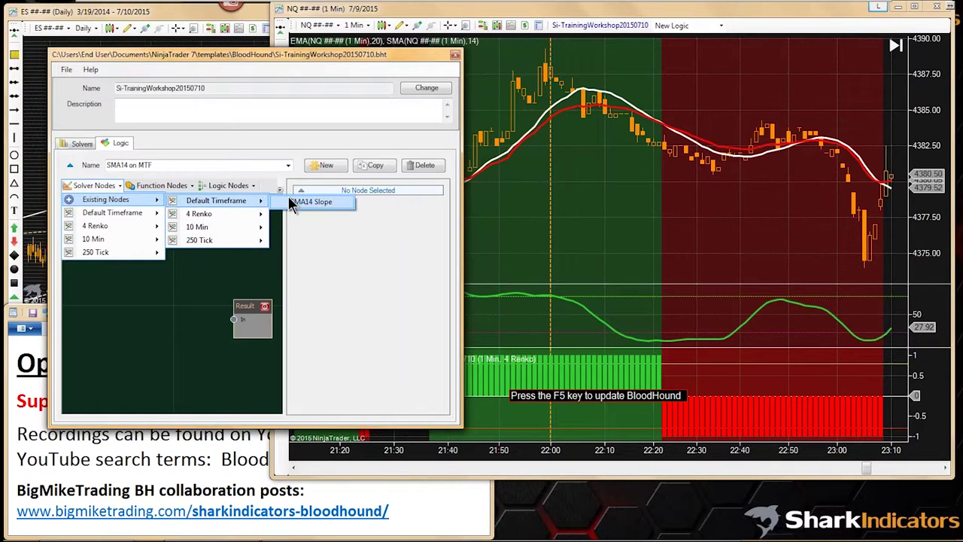
click(292, 203)
drag(199, 315, 128, 267)
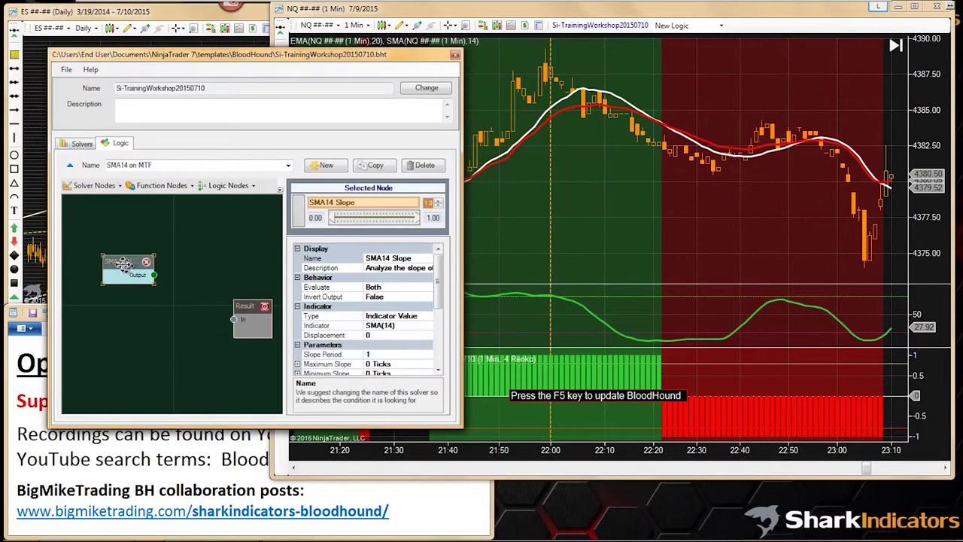
click(92, 185)
mouse_move(210, 213)
drag(213, 316, 135, 311)
Add the existing 10 Min and 250 Tick SMA14 Slope solvers as nodes in the logic graph
click(95, 186)
mouse_move(136, 204)
mouse_move(233, 227)
click(311, 228)
drag(200, 316, 111, 354)
click(95, 185)
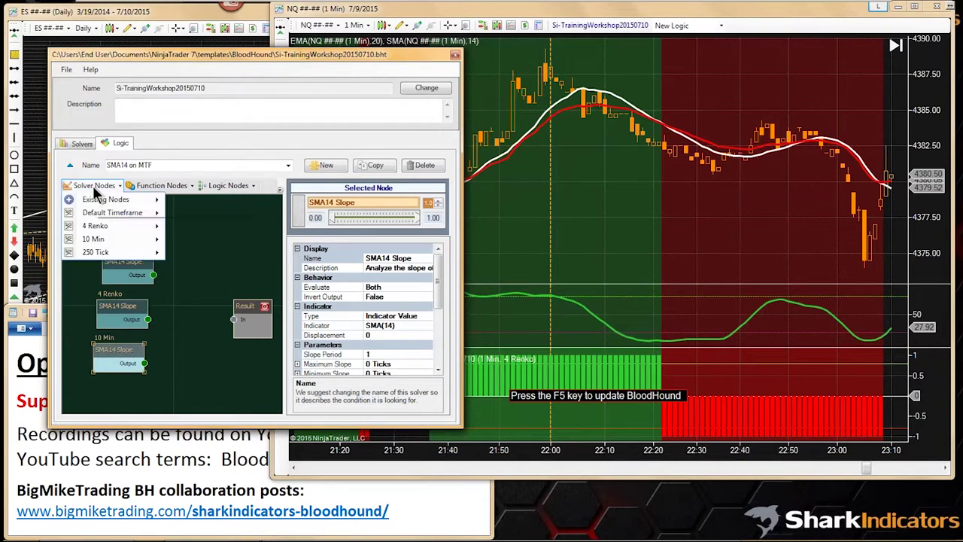
mouse_move(132, 199)
mouse_move(226, 243)
click(311, 240)
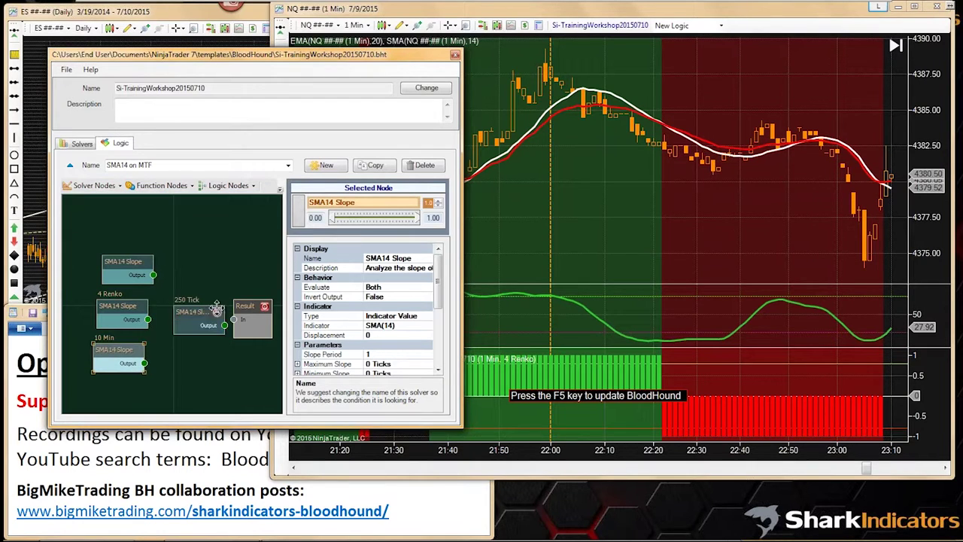
Arrange the four SMA14 Slope nodes in a column, ordered Default Timeframe, 4 Renko, 10 Min and 250 Tick
drag(200, 316, 181, 377)
drag(122, 226, 105, 294)
drag(188, 374, 139, 365)
drag(126, 226, 111, 226)
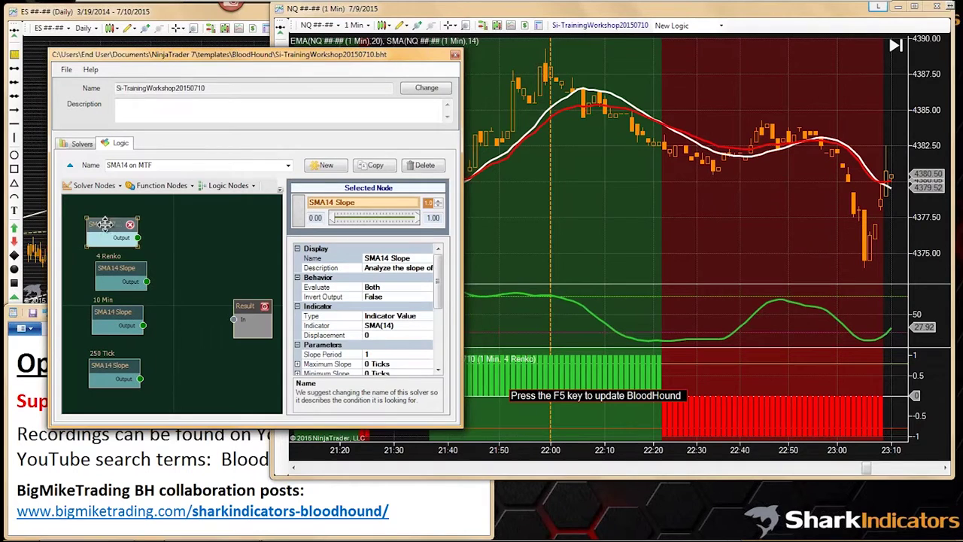
drag(134, 282, 125, 282)
drag(124, 318, 121, 317)
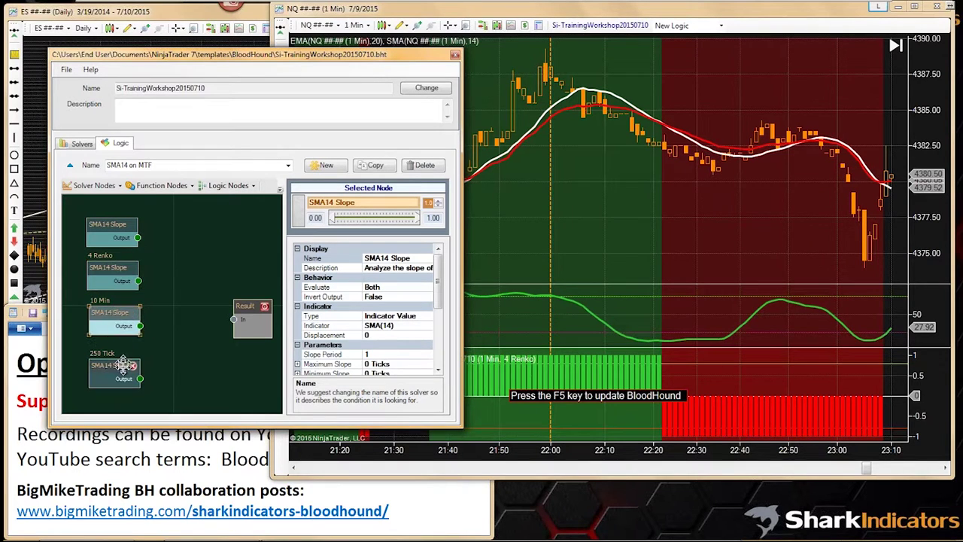
drag(124, 369, 121, 365)
Add an And node, connect all four SMA14 Slope outputs to it, and link its output to the Result node
click(223, 186)
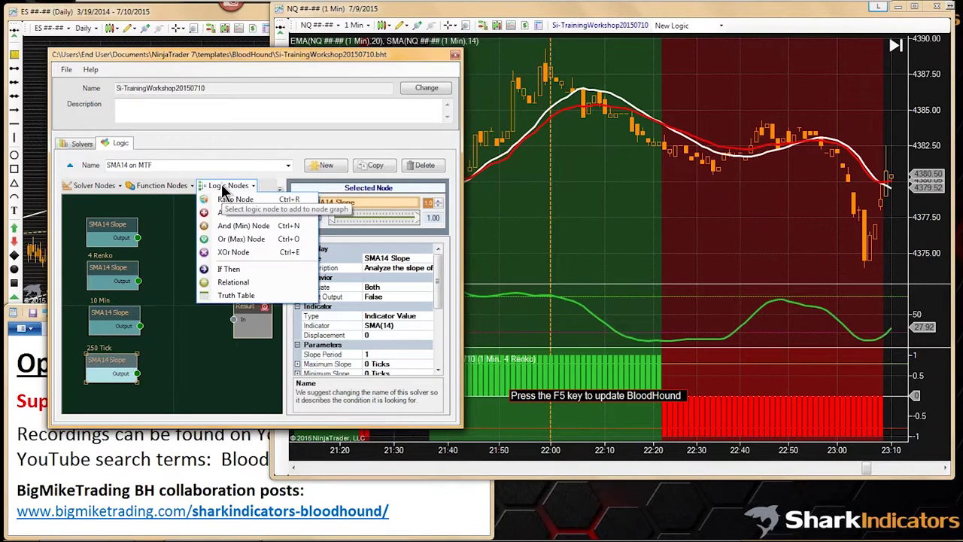
click(233, 225)
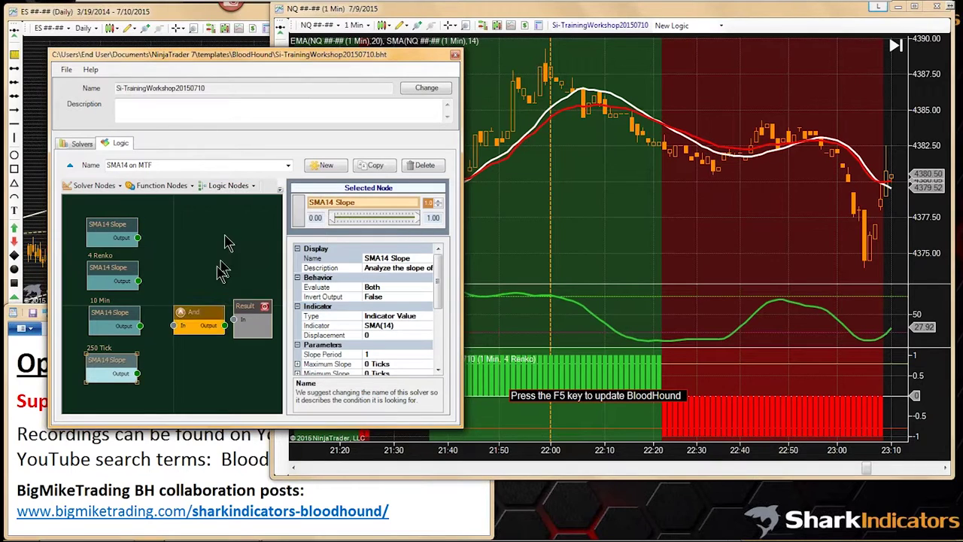
drag(199, 310, 193, 280)
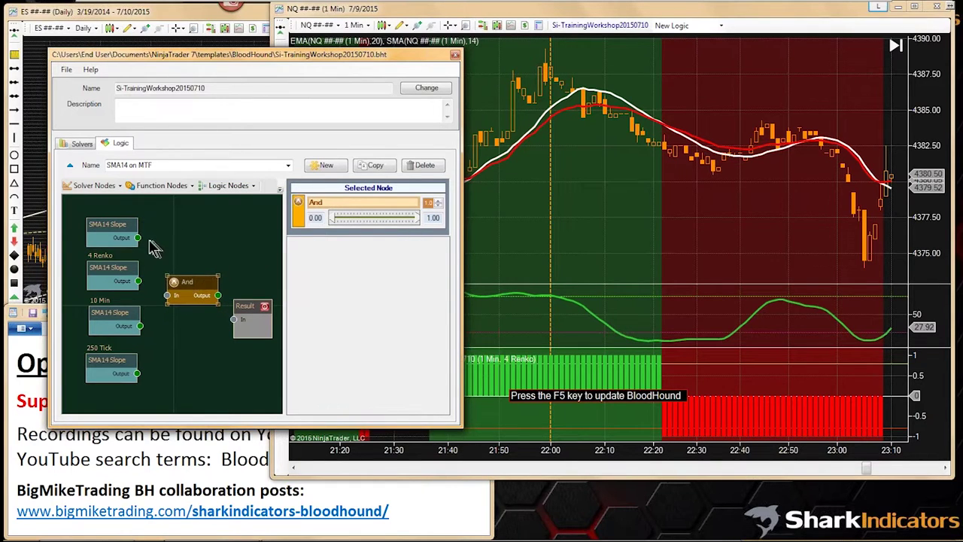
drag(139, 238, 168, 295)
drag(140, 326, 167, 315)
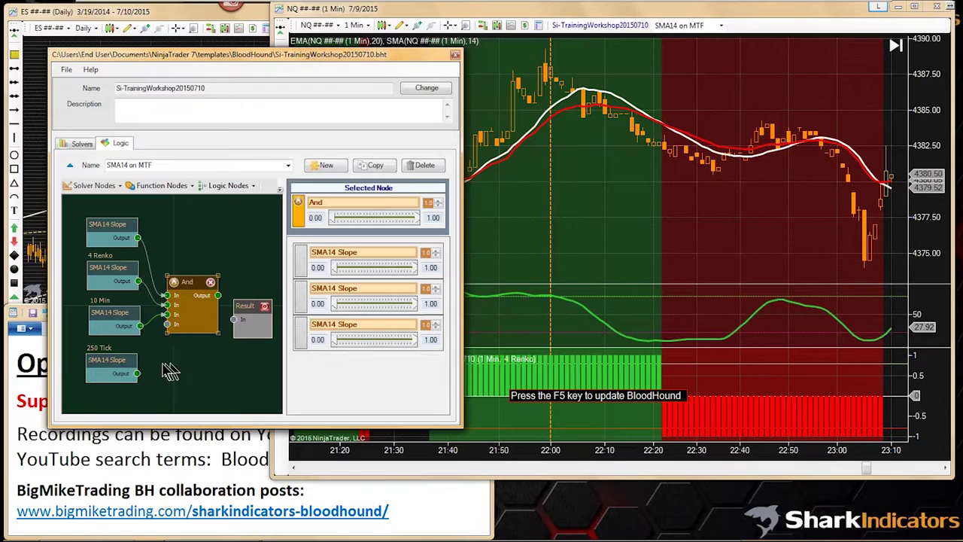
drag(136, 373, 168, 324)
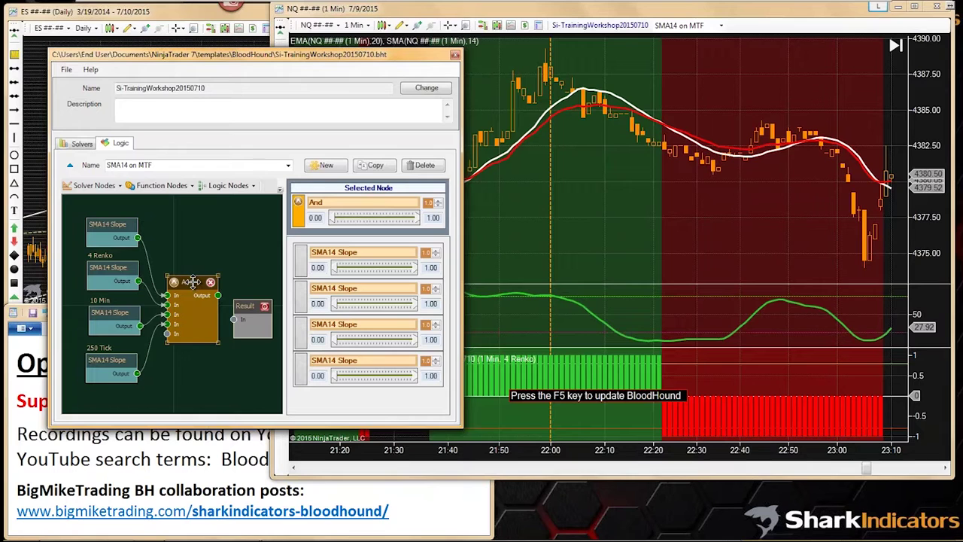
drag(218, 295, 234, 319)
drag(192, 285, 189, 286)
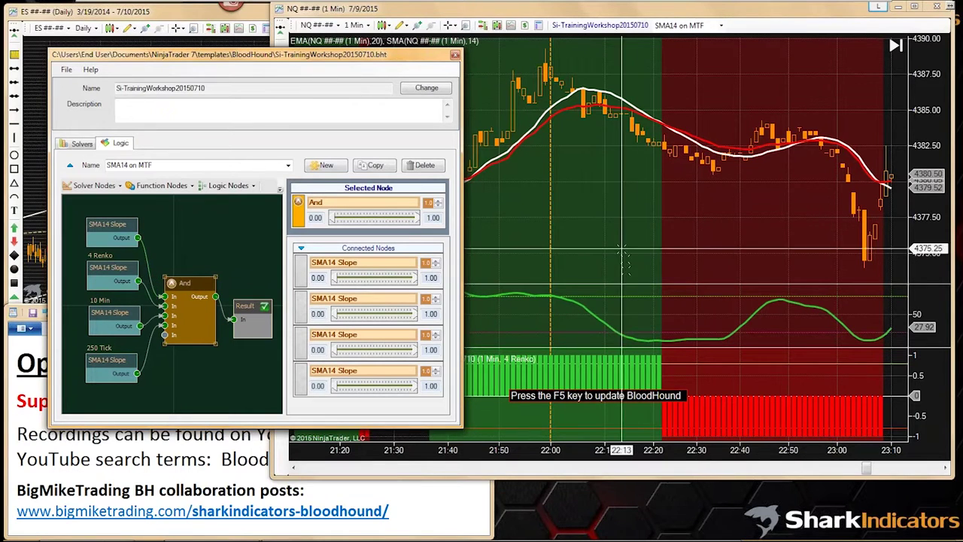
Update BloodHound on the NQ chart to run the SMA14 on MTF logic and make the chart window taller
click(610, 229)
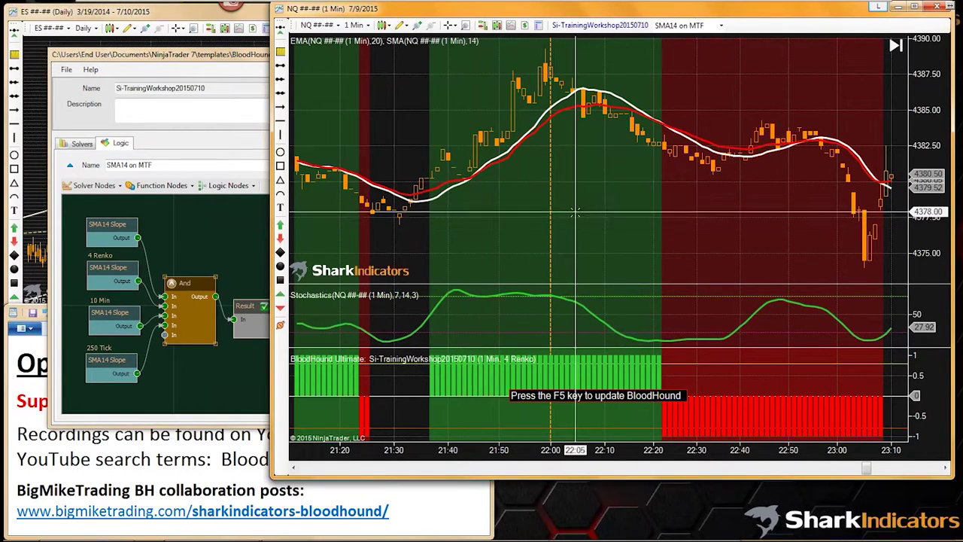
key(F5)
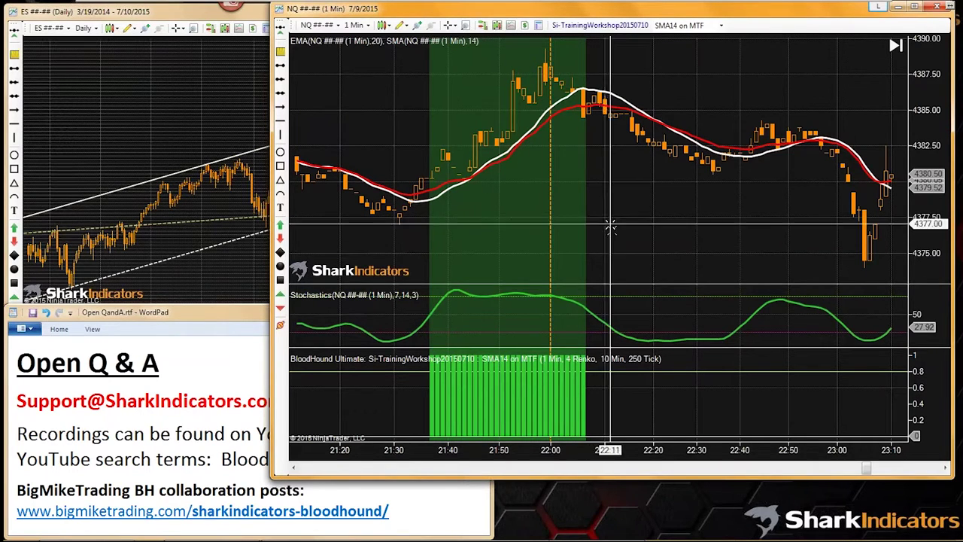
drag(655, 477, 651, 508)
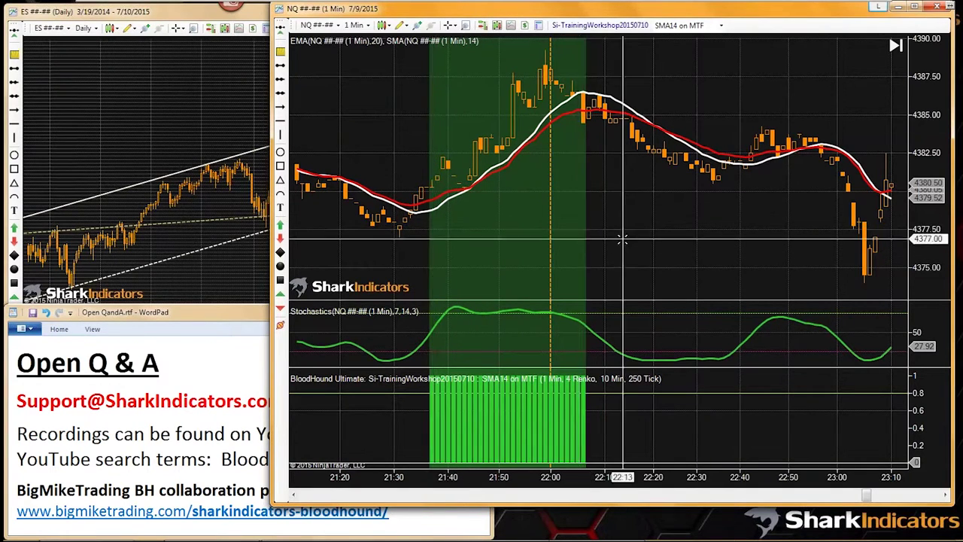
Check the SMA14 on MTF signals on the NQ chart's bars into the early hours of 7/10
scroll(638, 260, down, 5)
scroll(638, 260, down, 8)
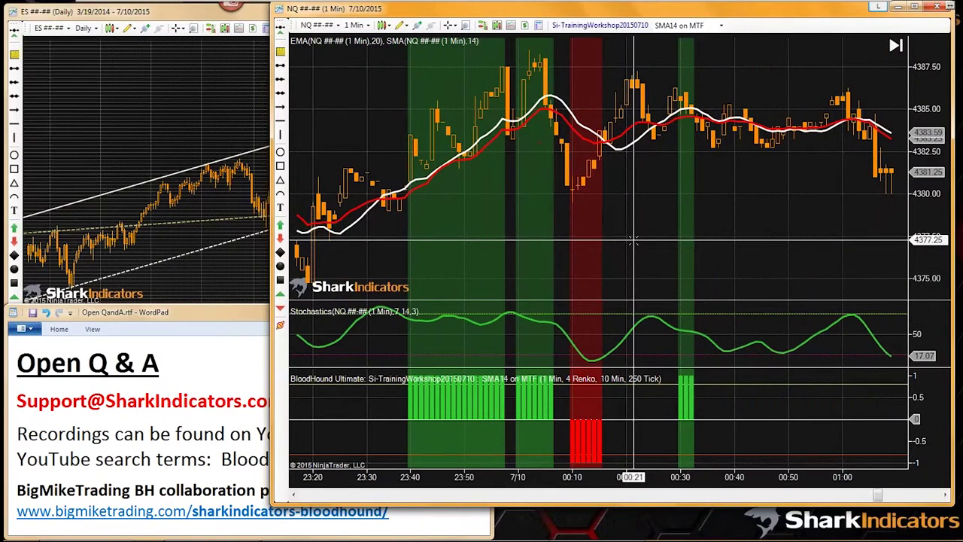
scroll(634, 241, down, 4)
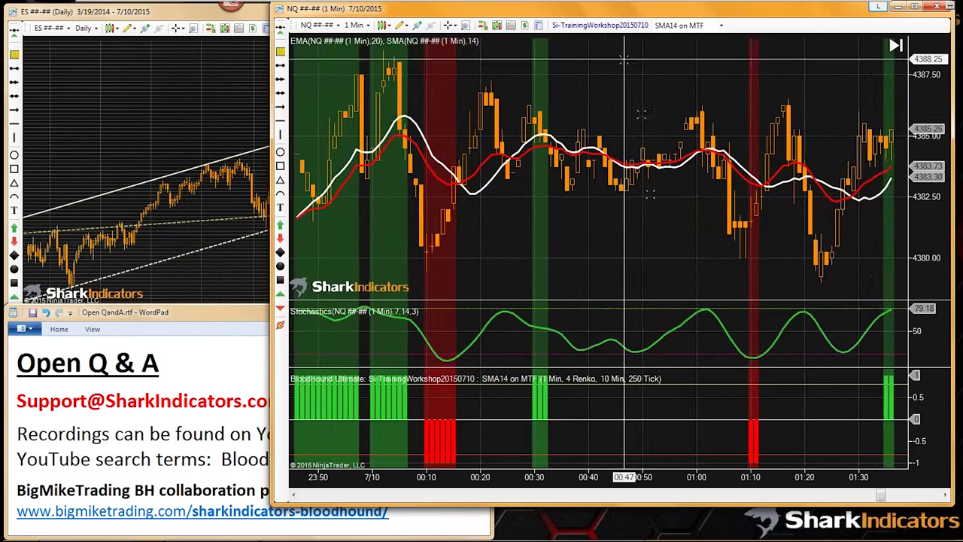
Open the Si-TrainingWorkshop20150710 template from the NQ chart, show its SMA14 on MTF logic and enlarge the editor window
click(600, 24)
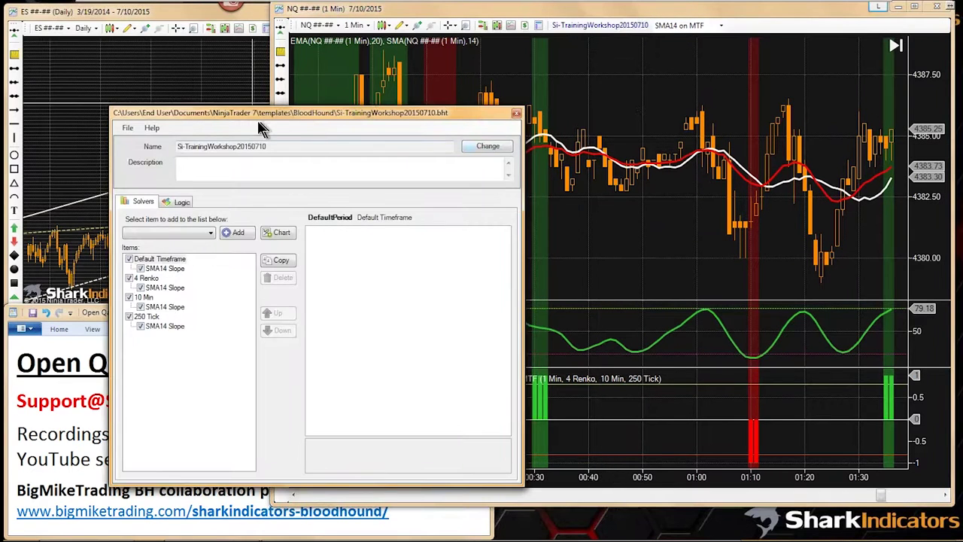
drag(244, 113, 159, 35)
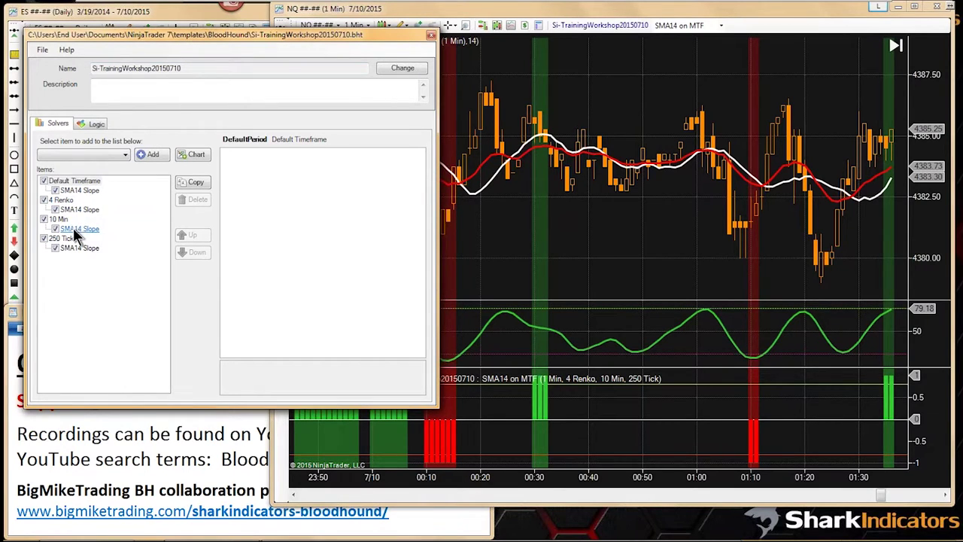
click(97, 125)
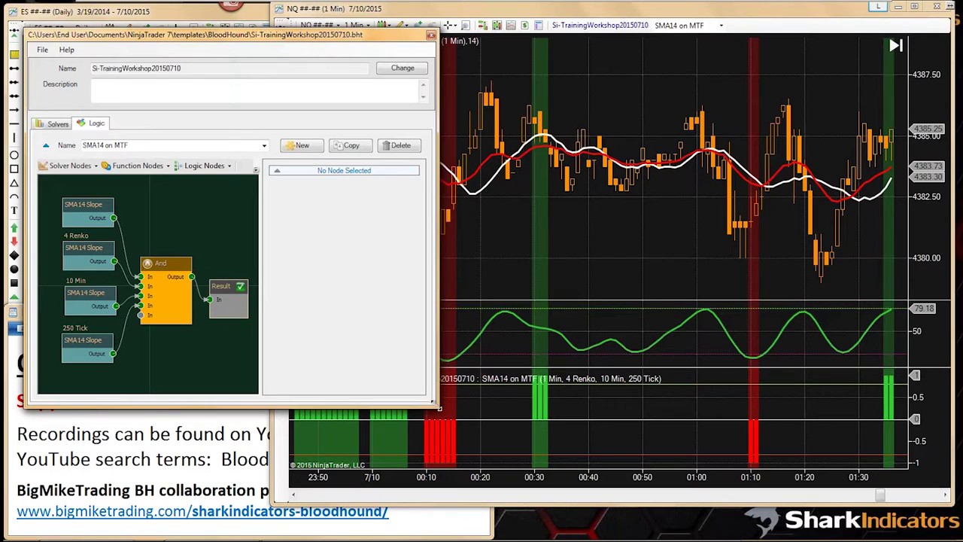
drag(439, 407, 484, 513)
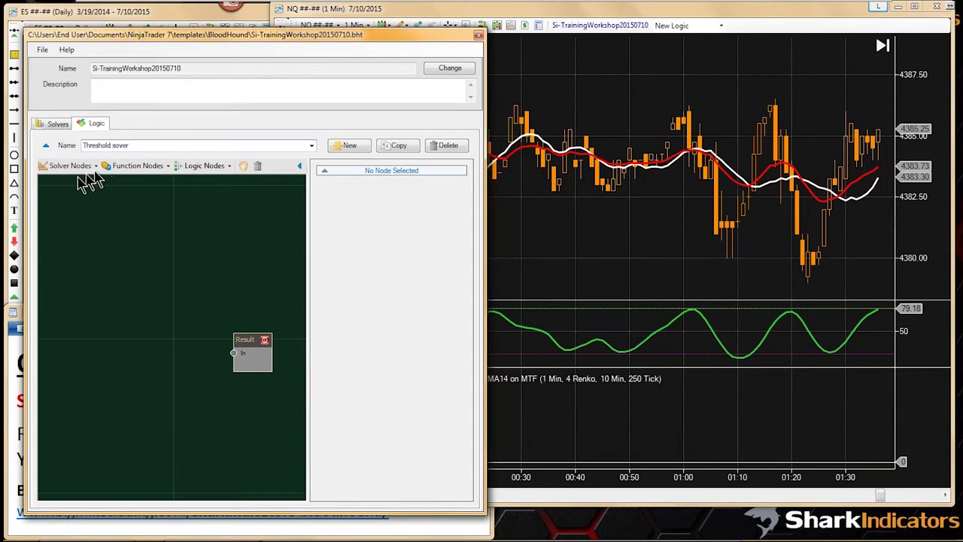
click(95, 166)
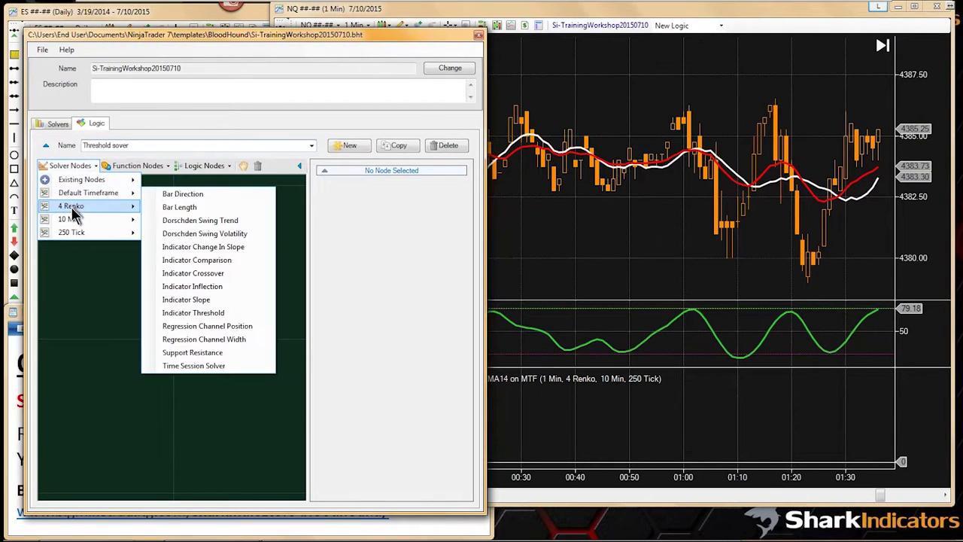
mouse_move(73, 221)
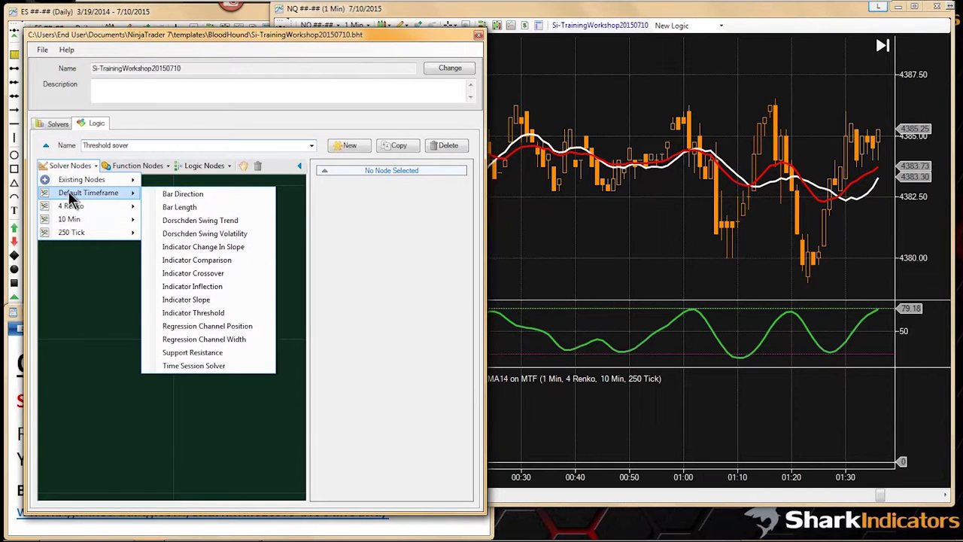
mouse_move(70, 181)
key(Escape)
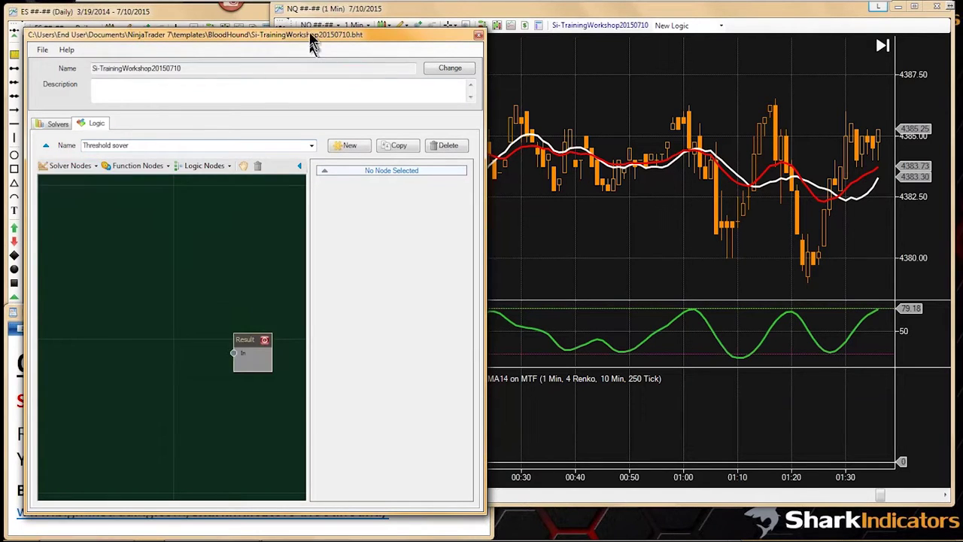
click(463, 15)
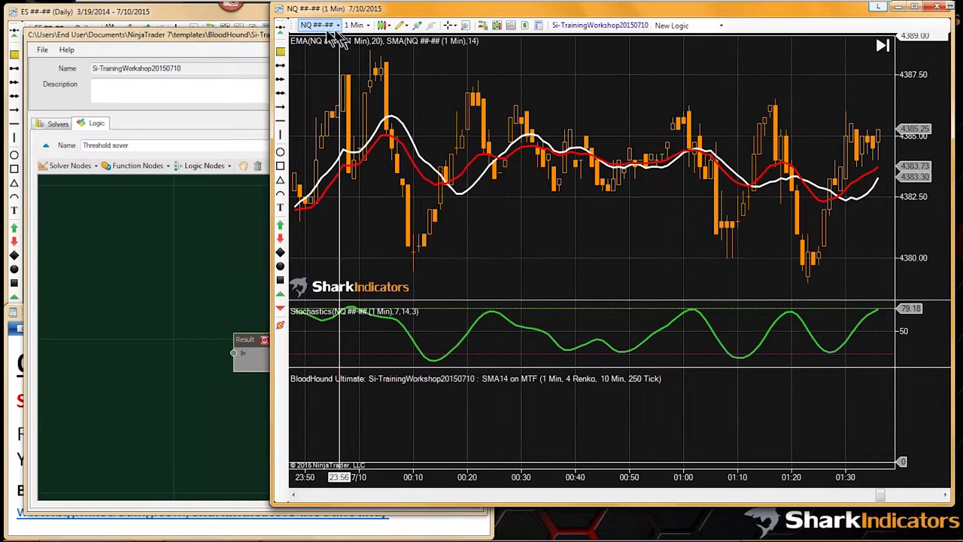
click(90, 173)
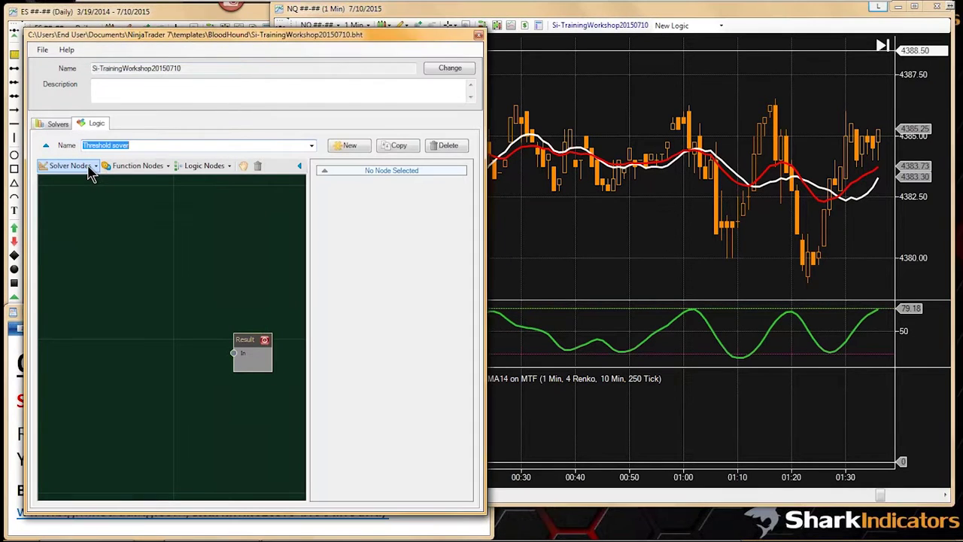
Add an Indicator Inflection solver node on the 10 Min timeframe and place it left of the Result node
click(88, 168)
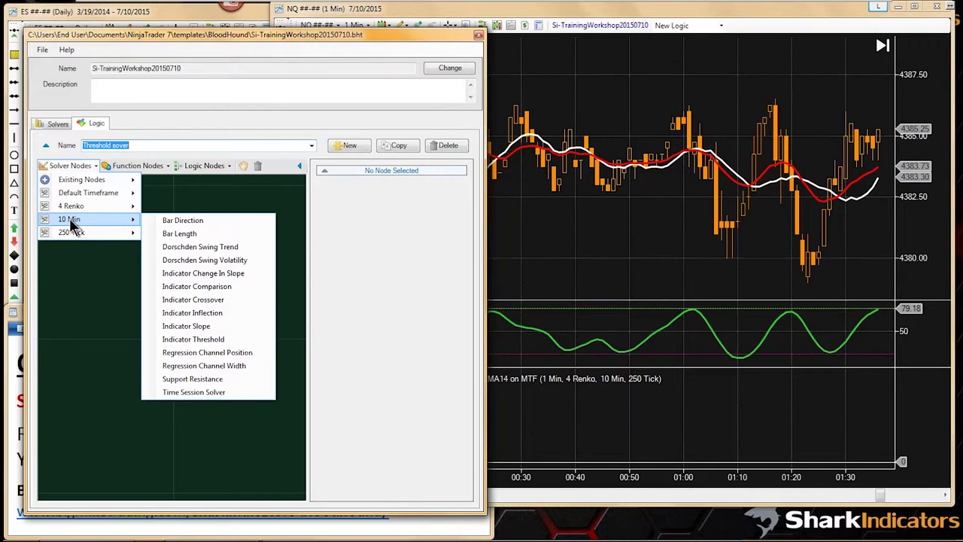
click(181, 315)
drag(198, 345, 141, 341)
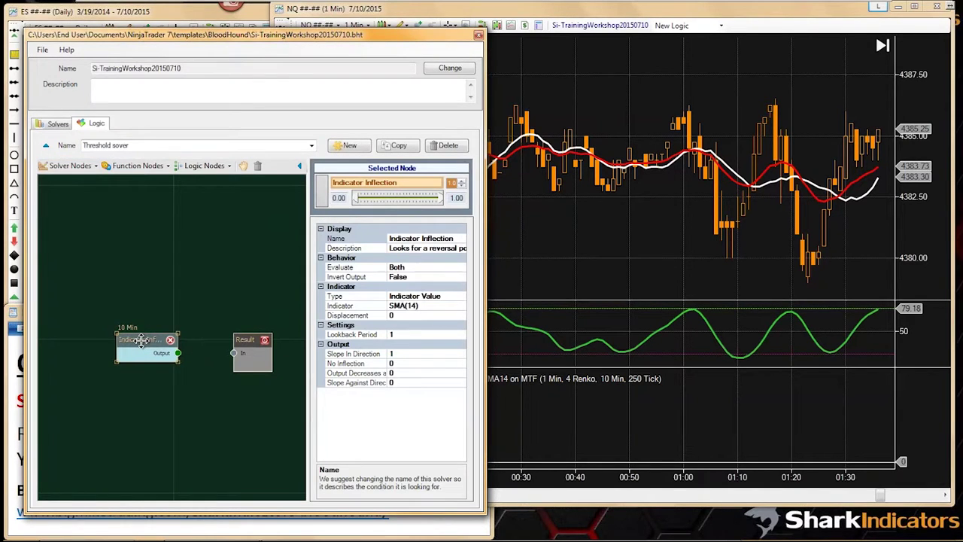
drag(141, 340, 131, 340)
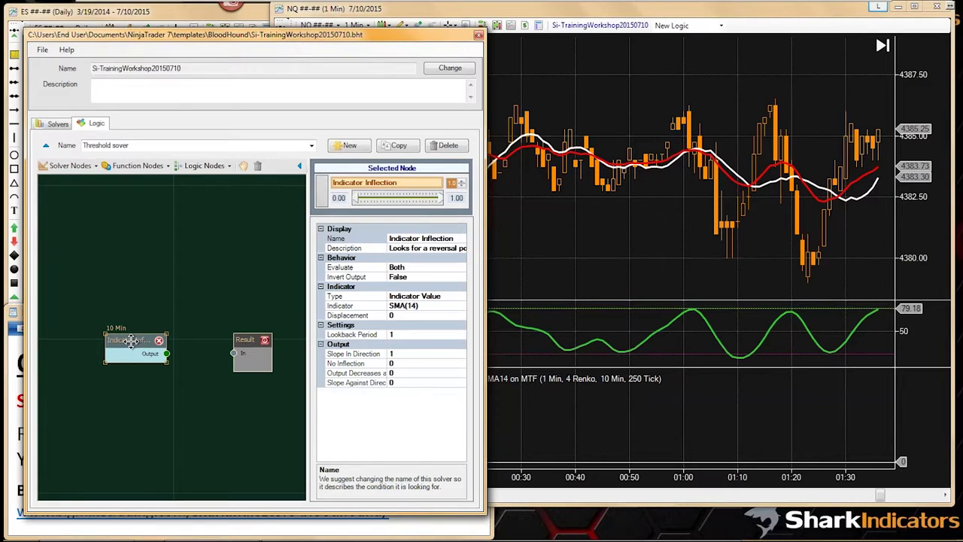
Delete the 10 Min Indicator Inflection node from the Threshold sover logic
click(70, 166)
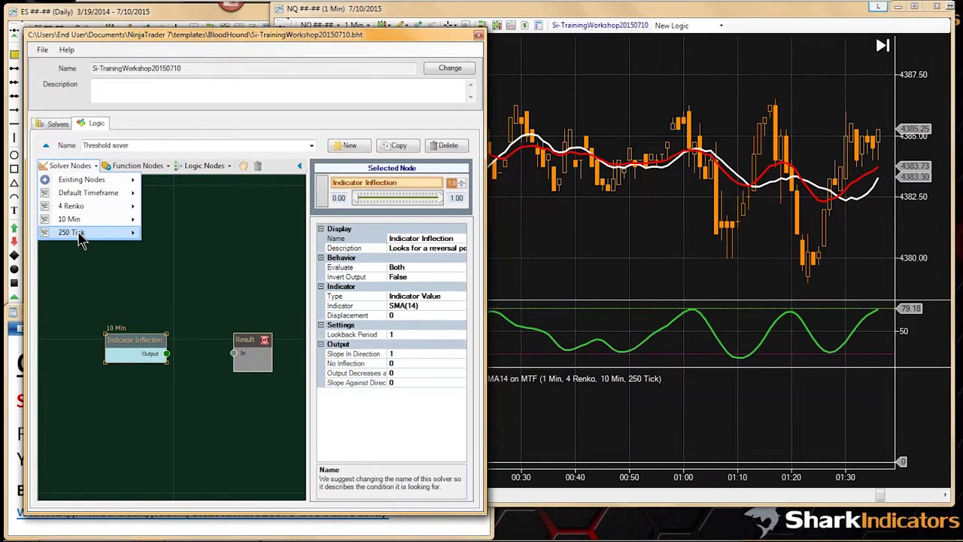
mouse_move(80, 238)
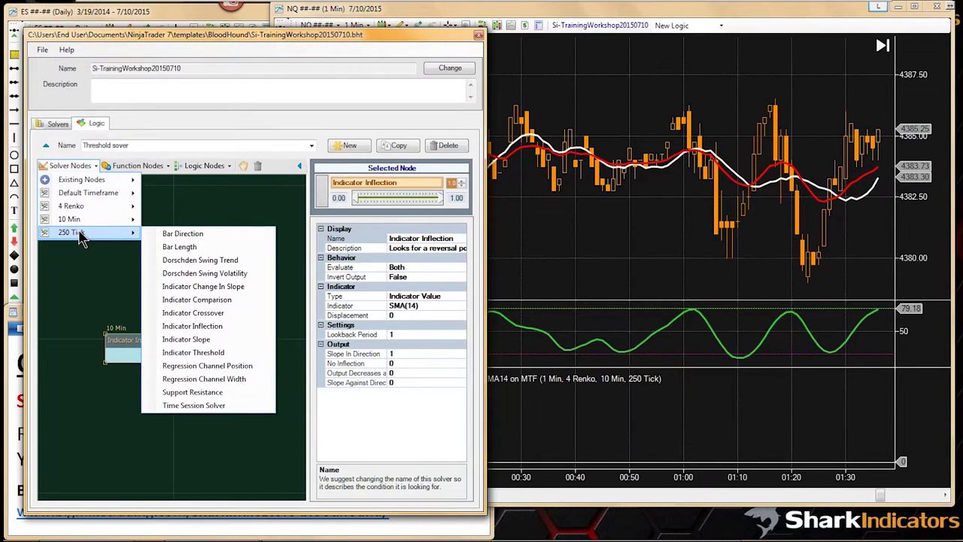
click(123, 306)
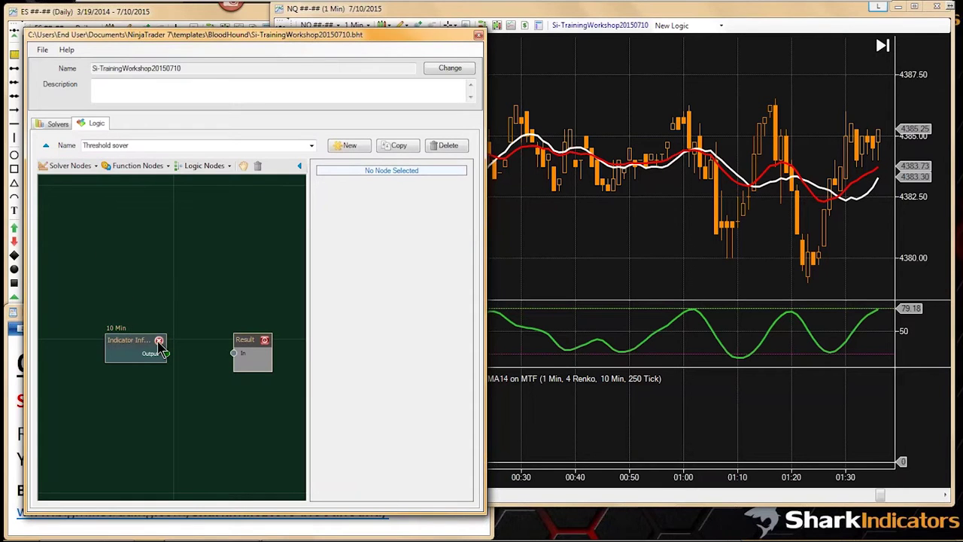
click(160, 341)
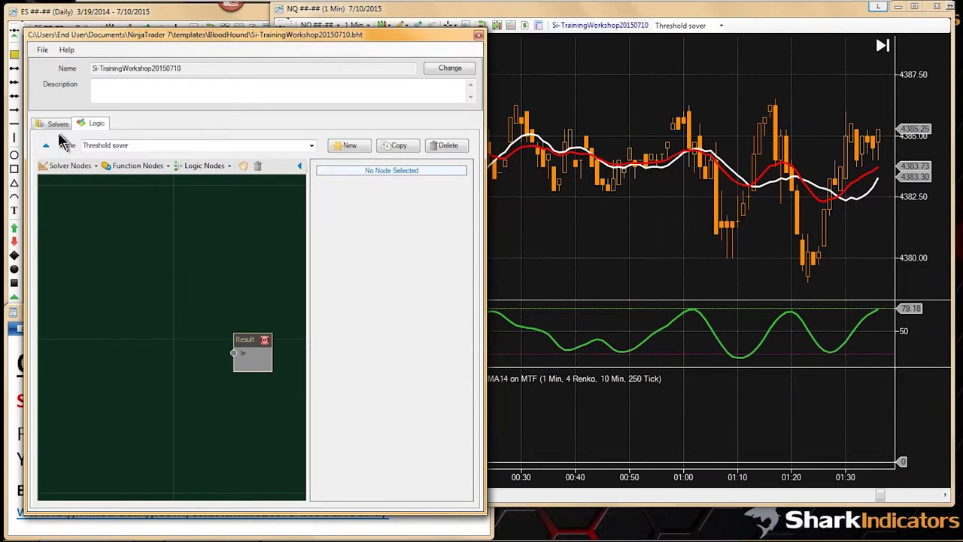
Review the settings of the 4 Renko and Default Timeframe entries in the template's solver list
drag(163, 37, 166, 47)
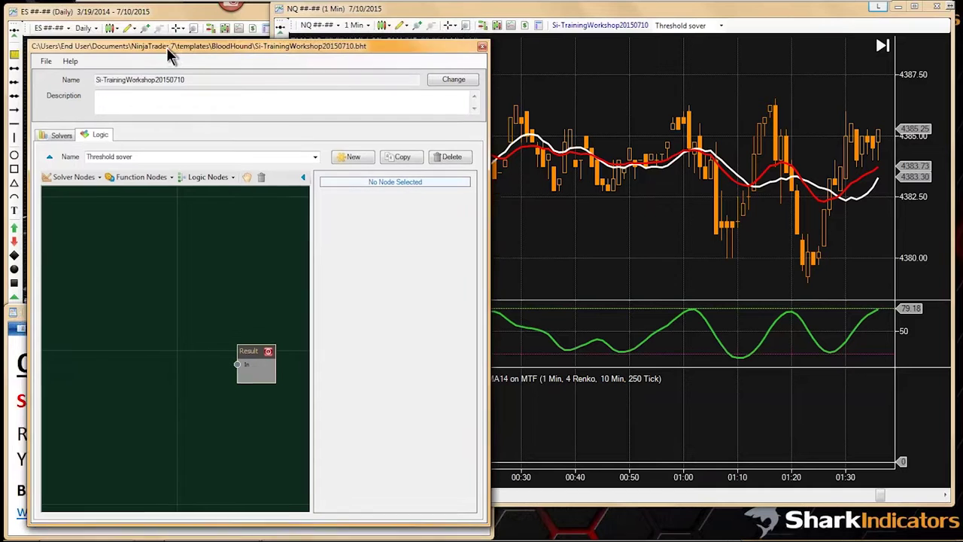
click(62, 138)
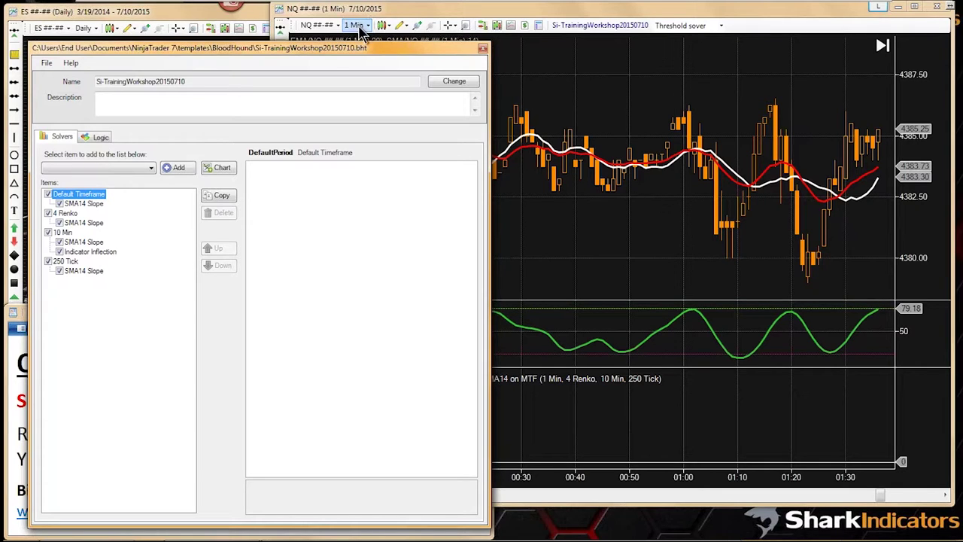
click(67, 216)
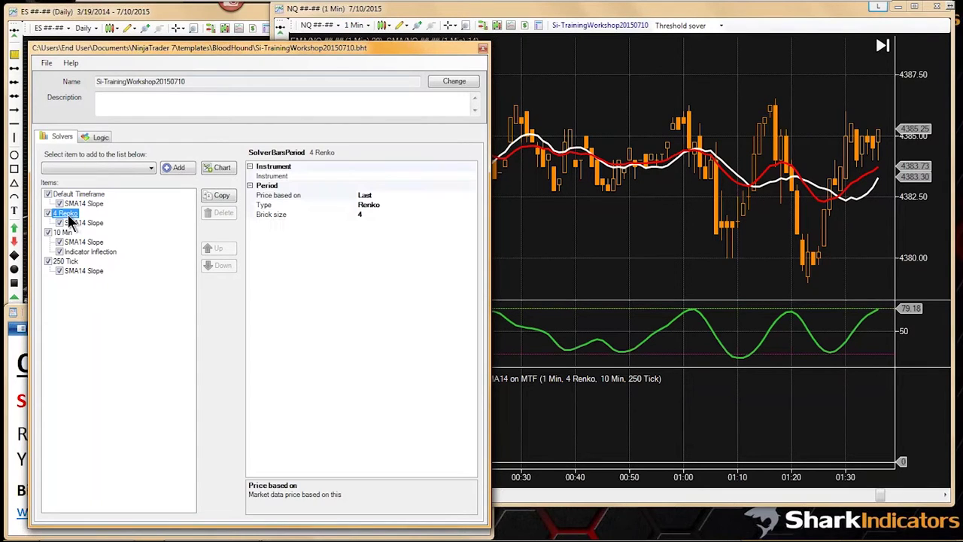
click(81, 196)
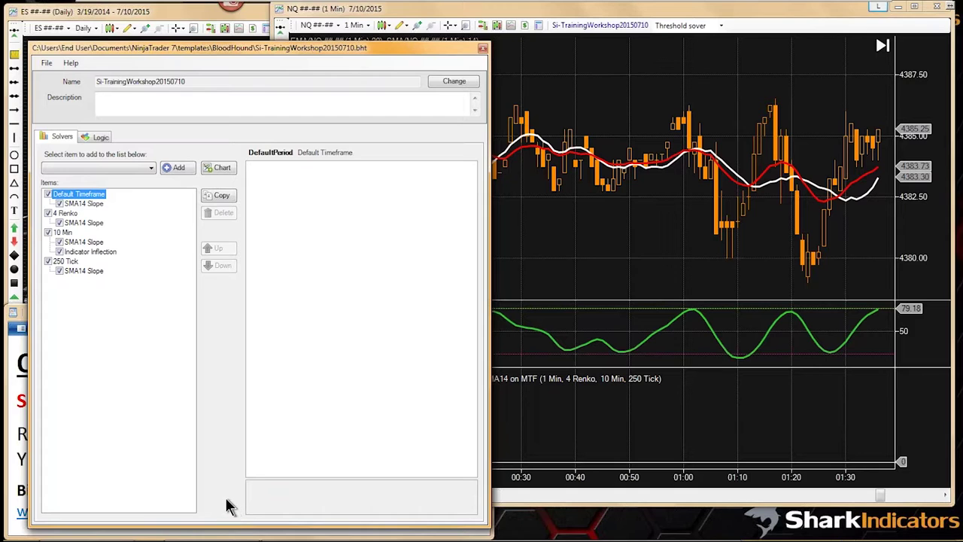
Switch to Internet Explorer and show the YouTube page with the BloodHound workshop video
mouse_move(218, 535)
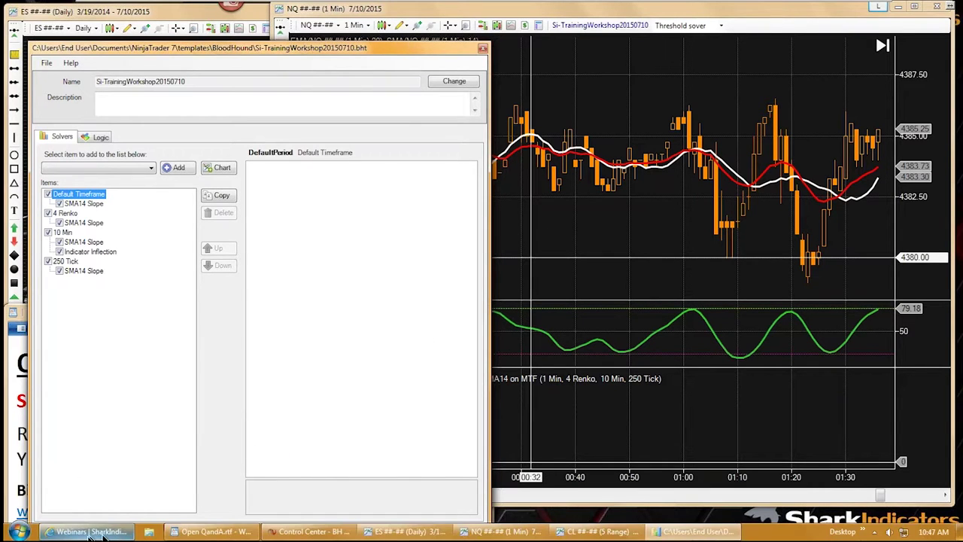
mouse_move(88, 534)
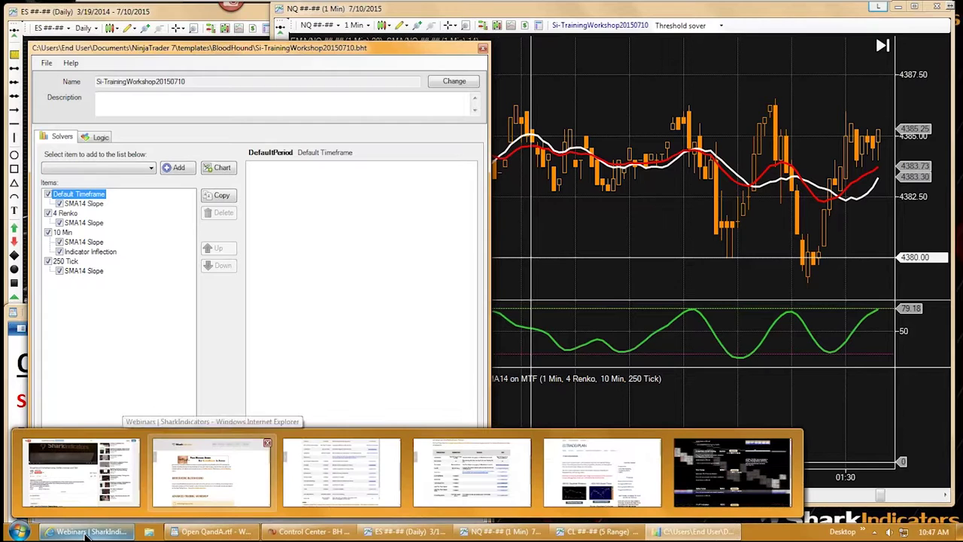
click(210, 470)
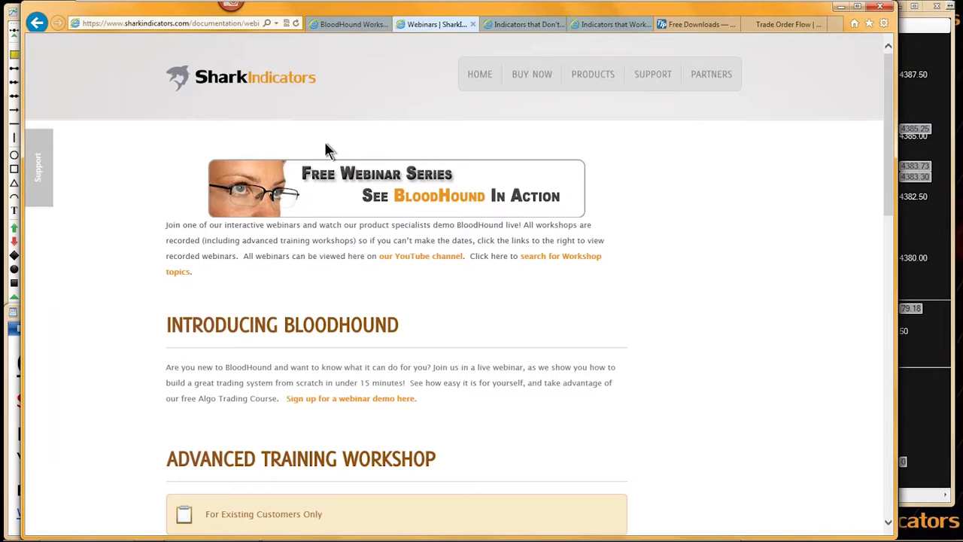
click(342, 25)
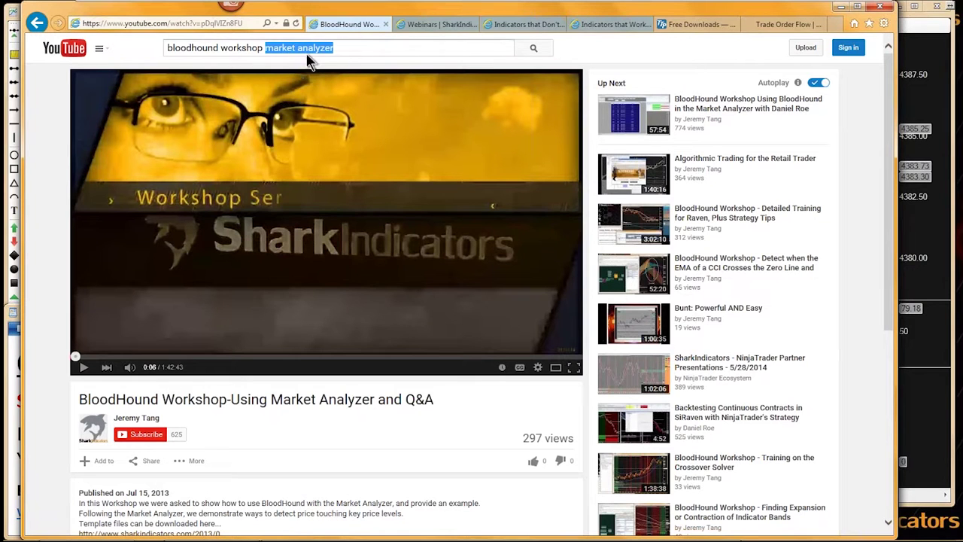
Search YouTube for "bloodhound workshop sync" and look through the results for a workshop on synchronizing Renko charts
click(267, 48)
drag(265, 47, 348, 48)
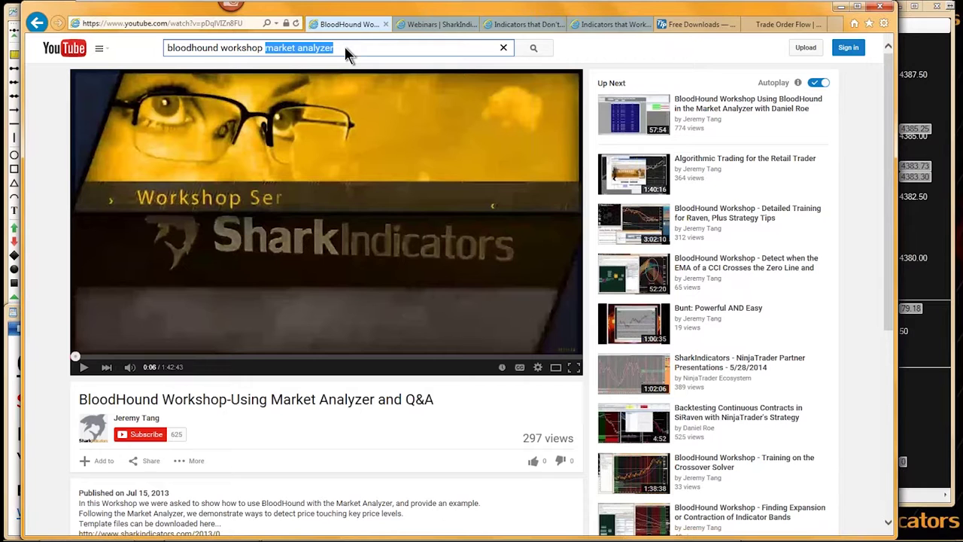
text(sync)
key(Return)
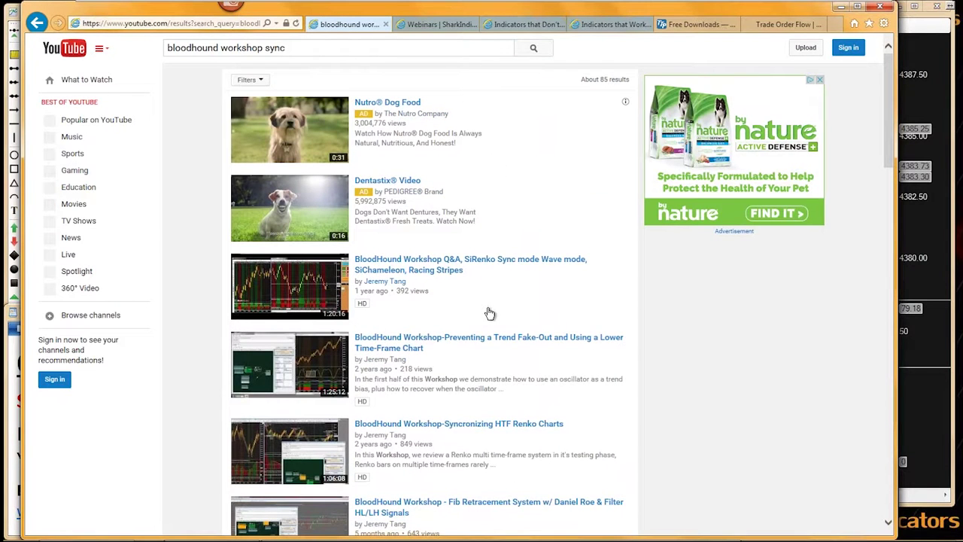
scroll(486, 310, down, 1)
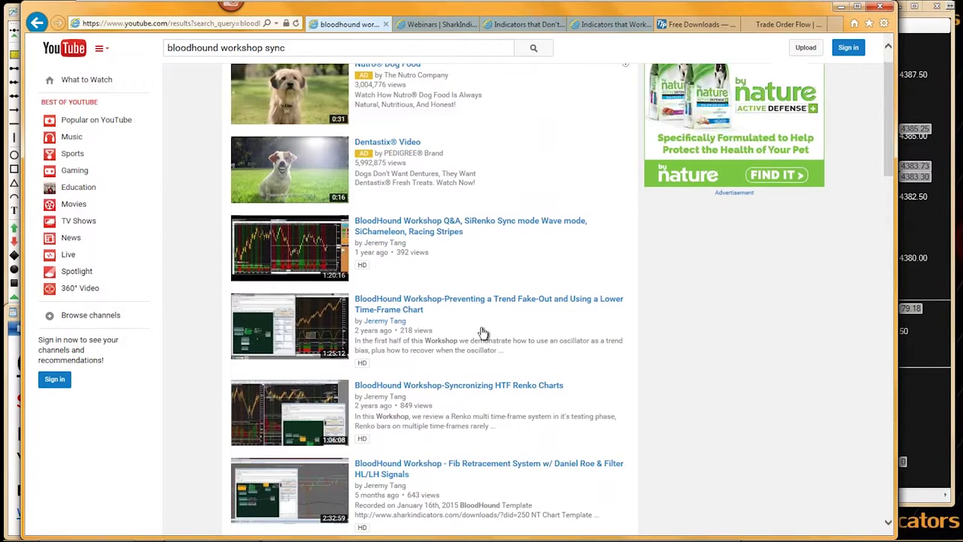
scroll(660, 429, down, 3)
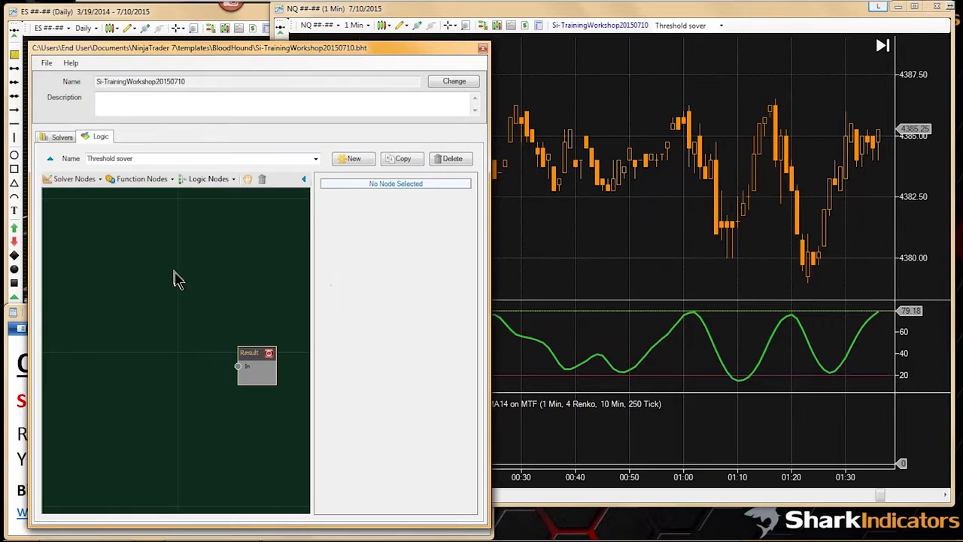
Add the MACD to the NQ chart's list of indicators
right_click(521, 211)
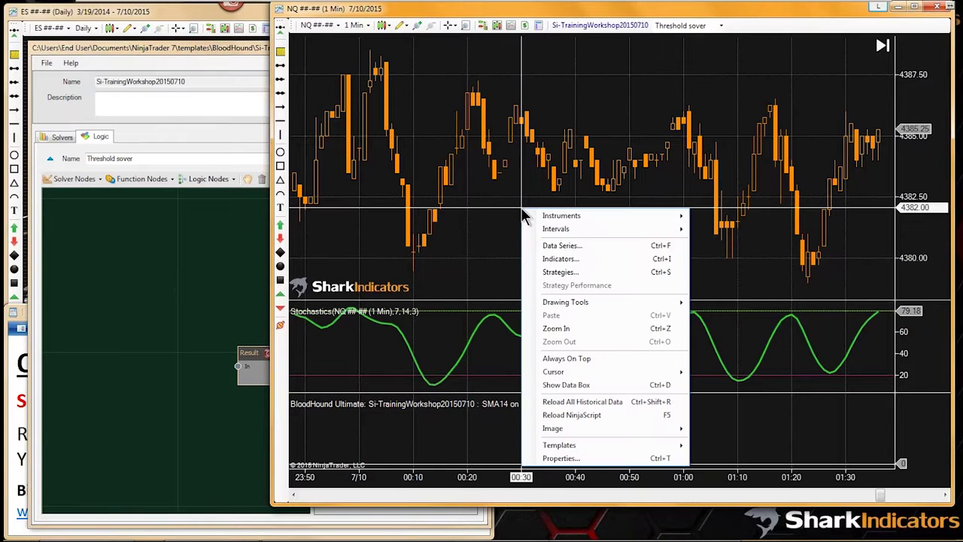
click(554, 260)
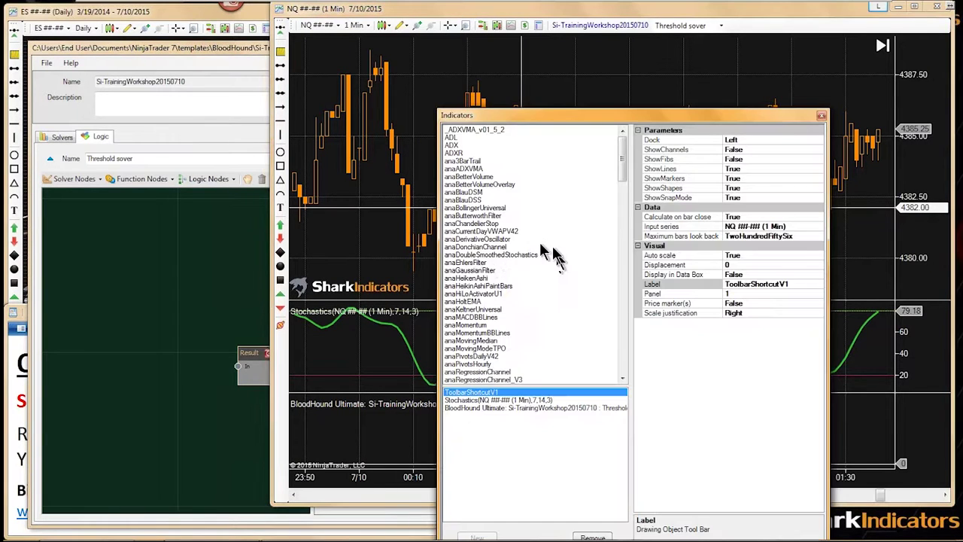
click(463, 262)
key(m)
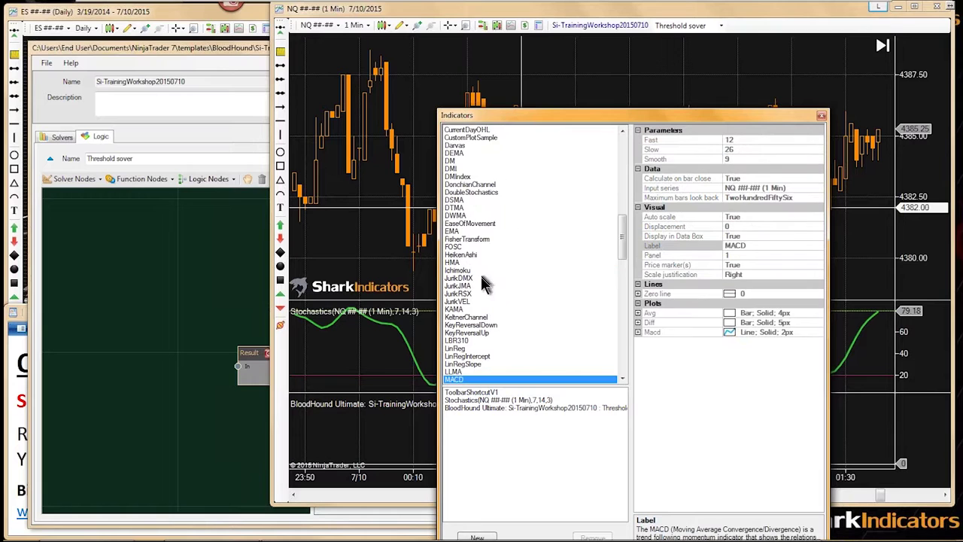
scroll(489, 312, down, 2)
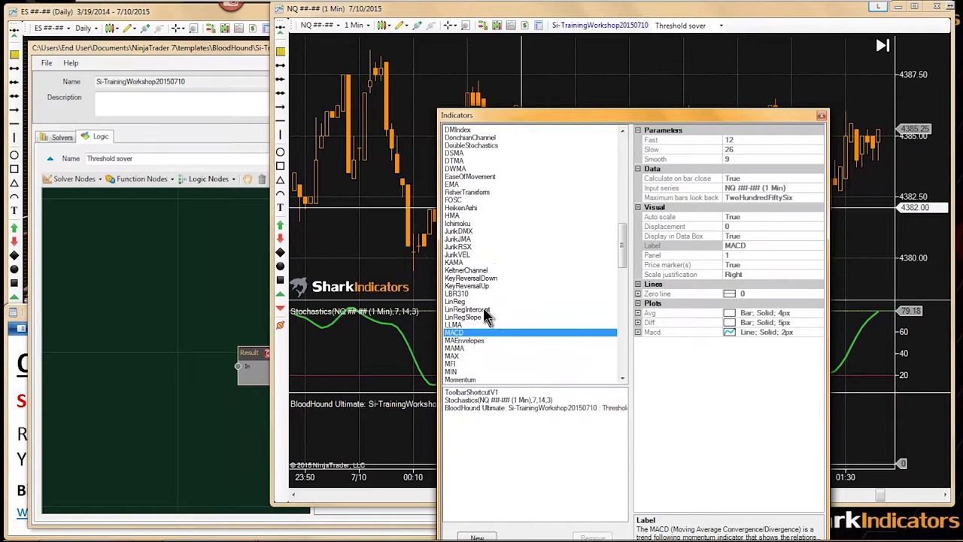
double_click(454, 335)
Apply the MACD with Fast 12, Slow 26 and Smooth 9 to the NQ chart, and move its panel above the BloodHound panel
drag(570, 119, 475, 44)
click(543, 500)
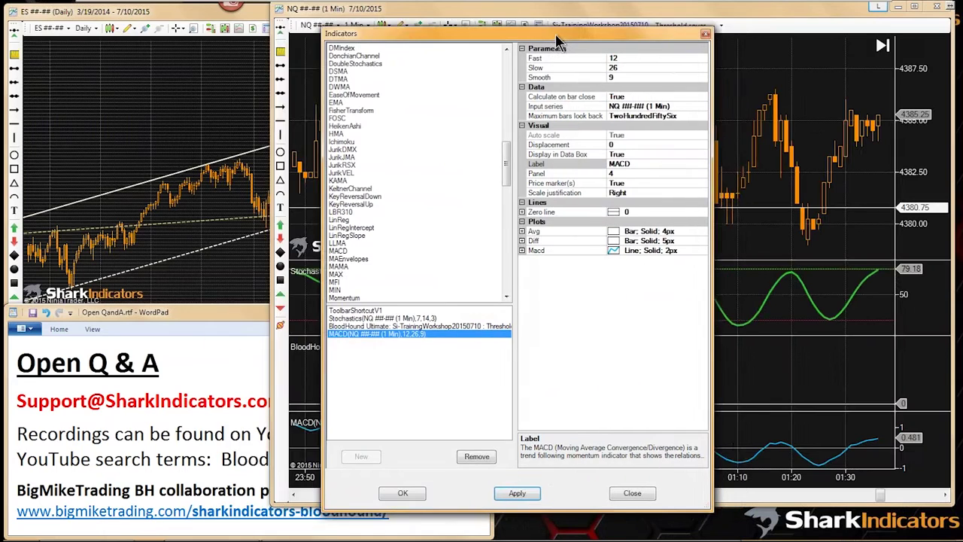
drag(556, 34, 535, 29)
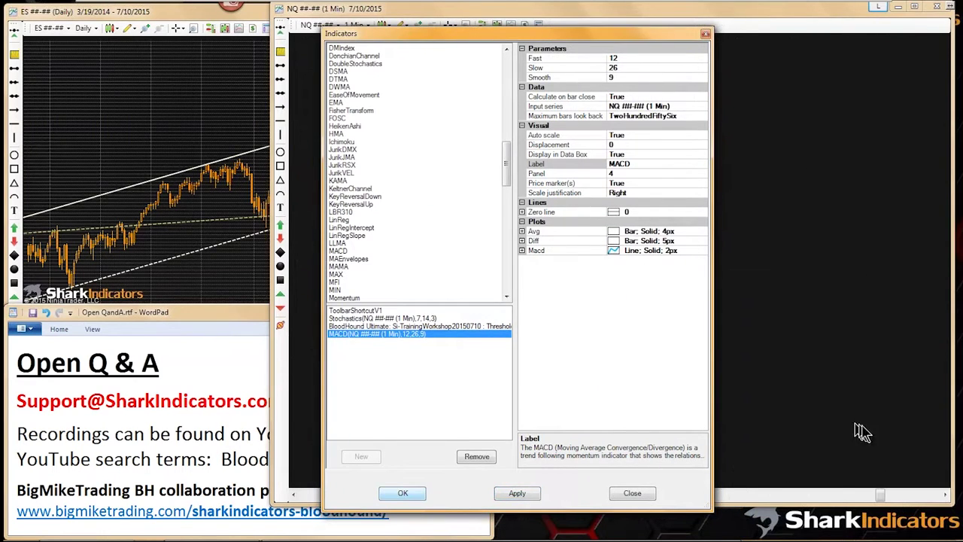
key(Return)
right_click(862, 432)
click(828, 370)
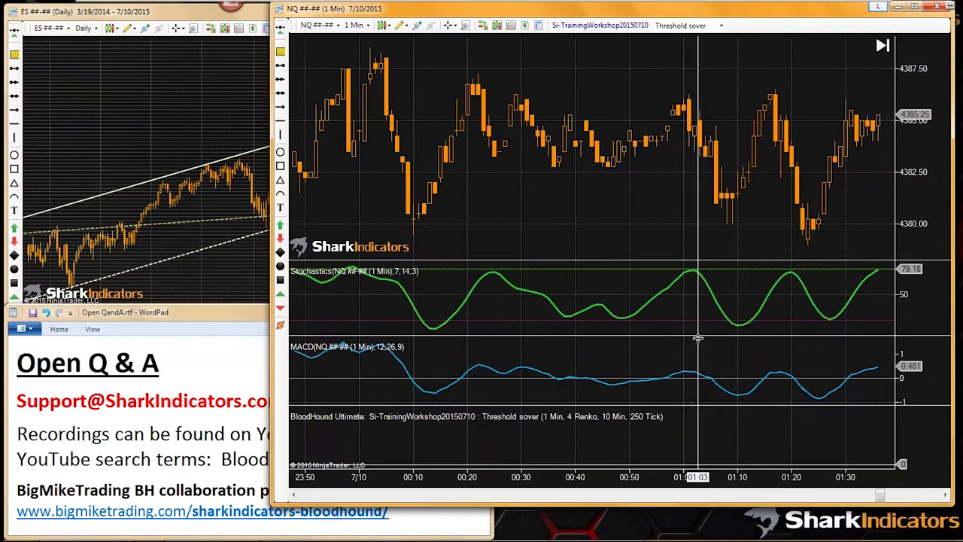
Enlarge the Stochastics panel on the NQ chart and rescale its axis to show the full 0 to 100 range
drag(698, 339, 698, 328)
scroll(611, 349, up, 3)
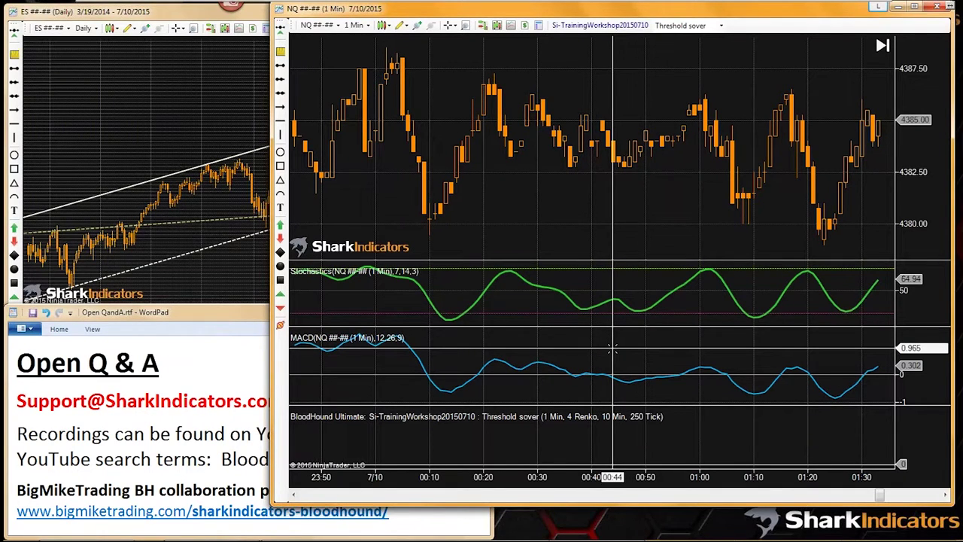
click(694, 370)
click(674, 290)
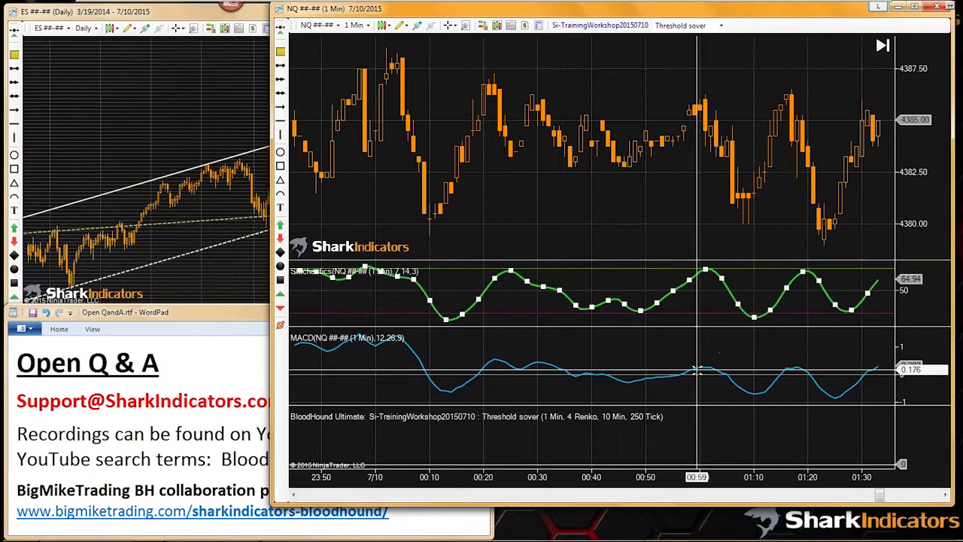
click(692, 370)
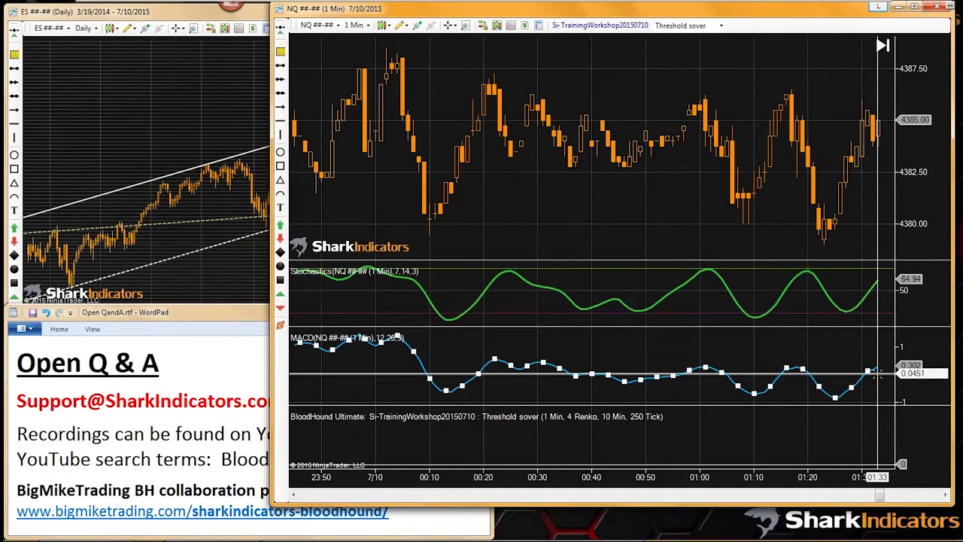
click(828, 298)
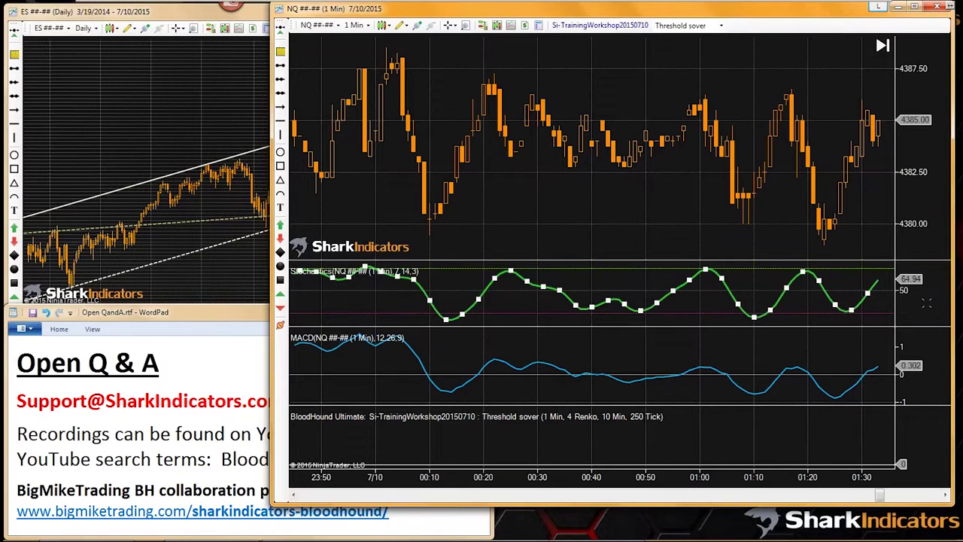
drag(932, 280, 934, 295)
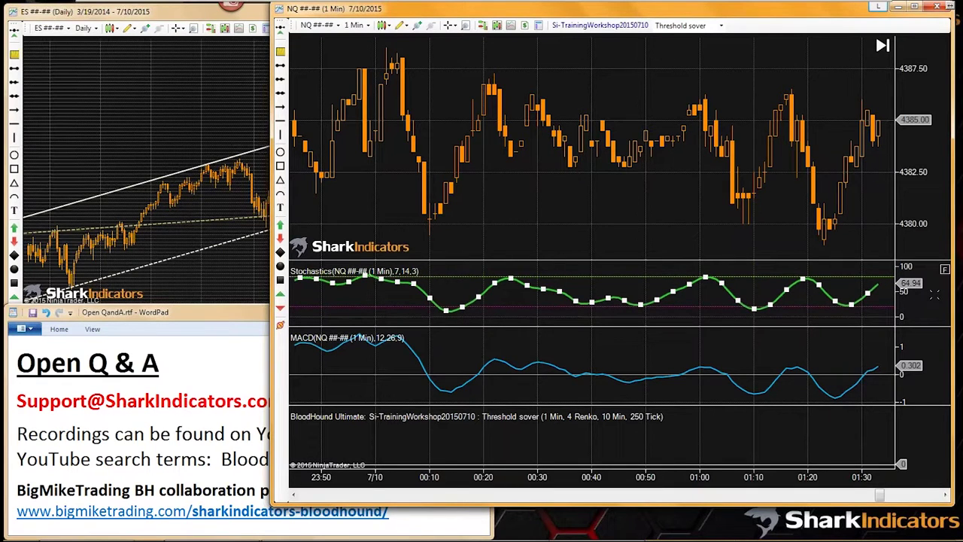
drag(858, 261, 859, 228)
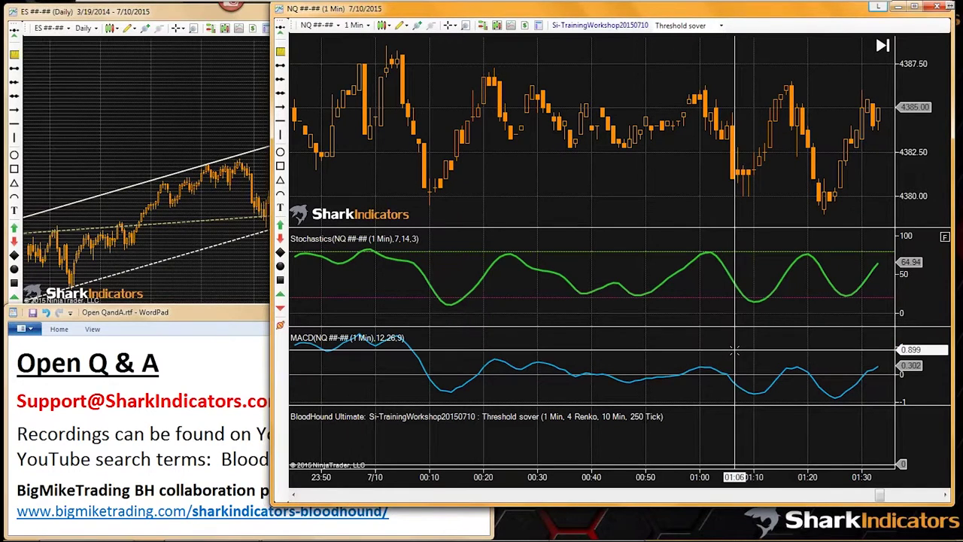
click(483, 273)
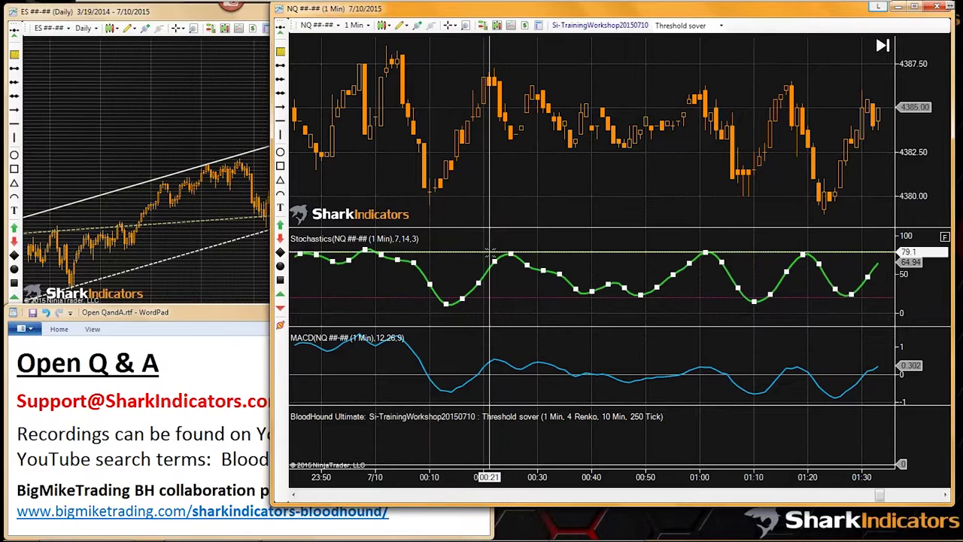
click(456, 278)
click(441, 280)
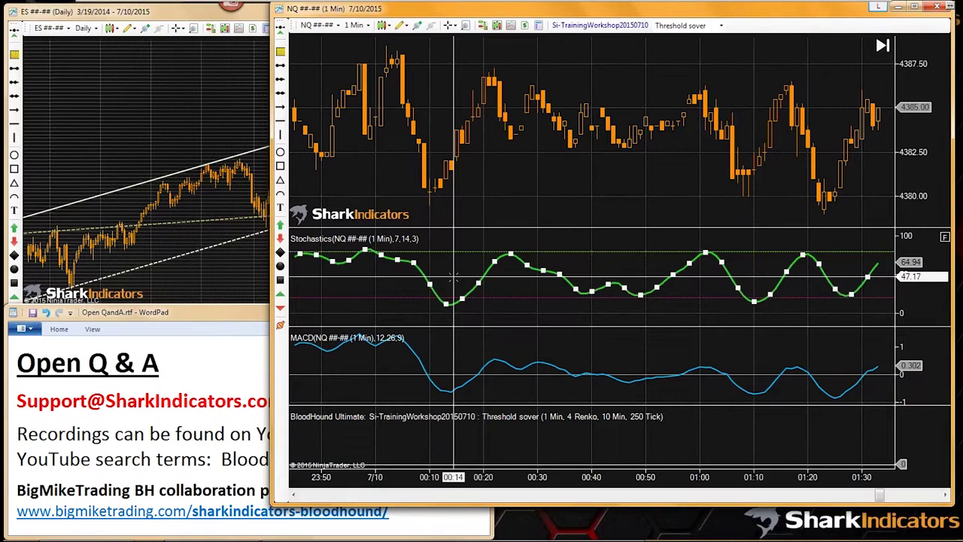
click(454, 278)
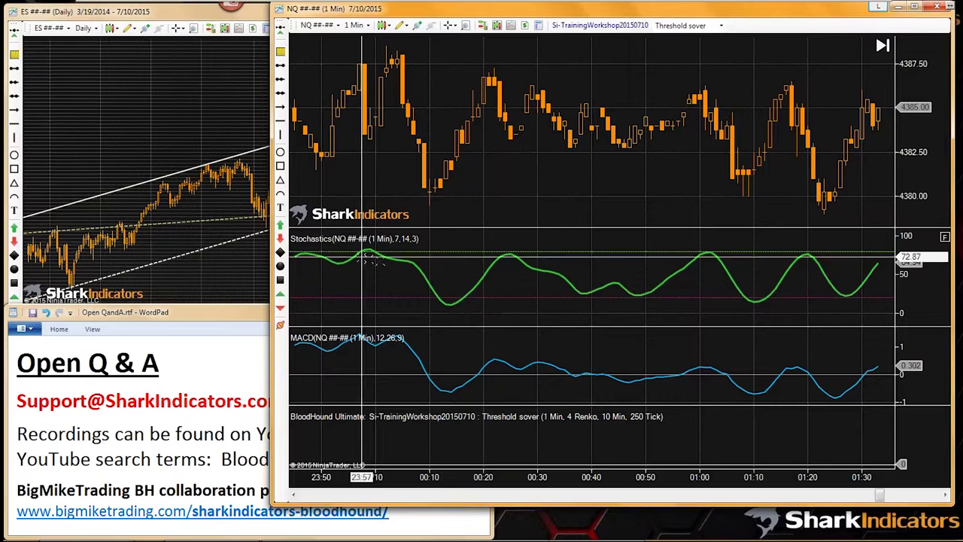
Mark the Stochastics low, the price bar after it and the MACD's low and rise above zero with arrow markers
click(280, 238)
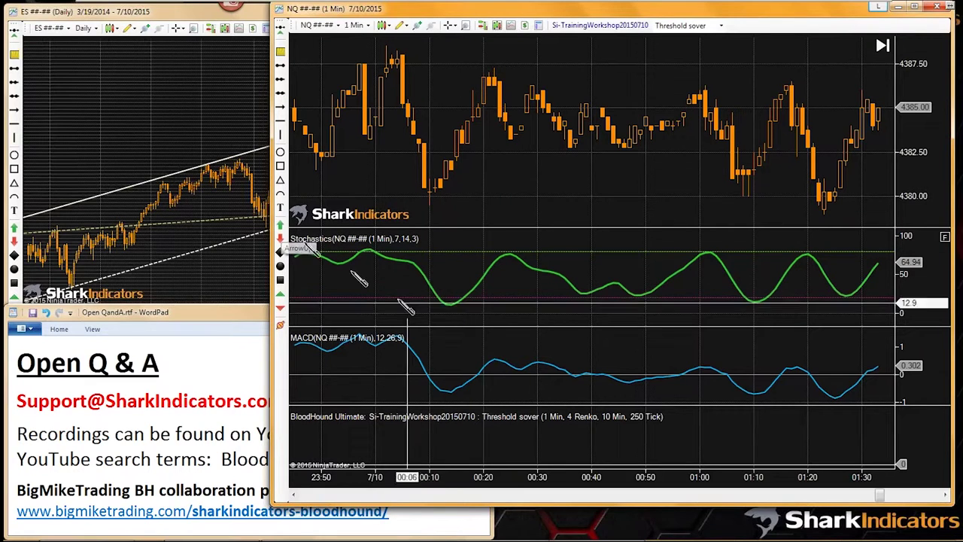
click(451, 312)
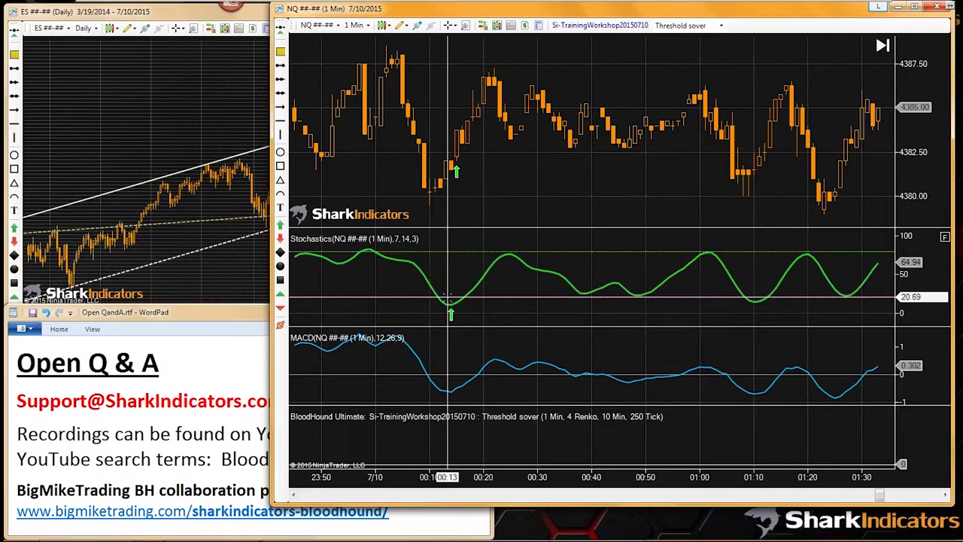
drag(462, 168, 467, 158)
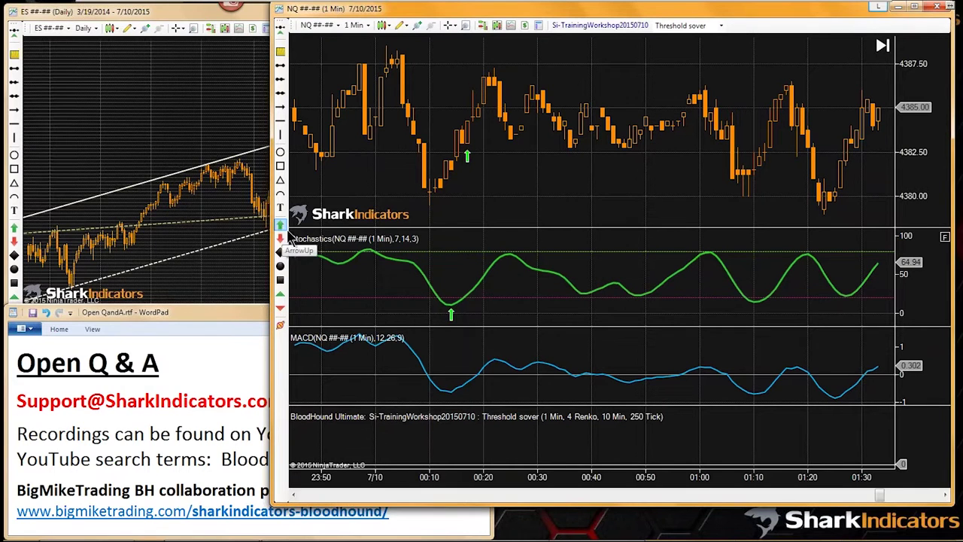
click(483, 367)
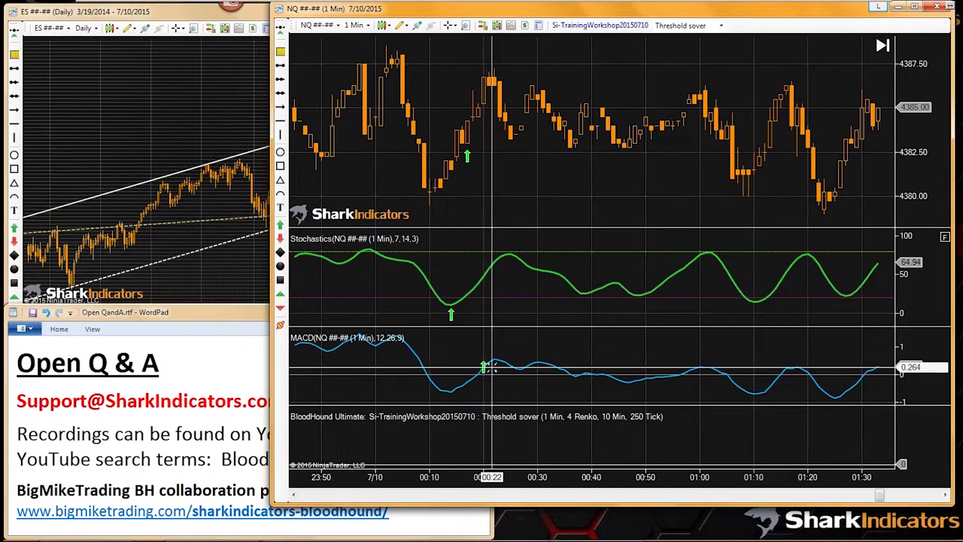
click(484, 366)
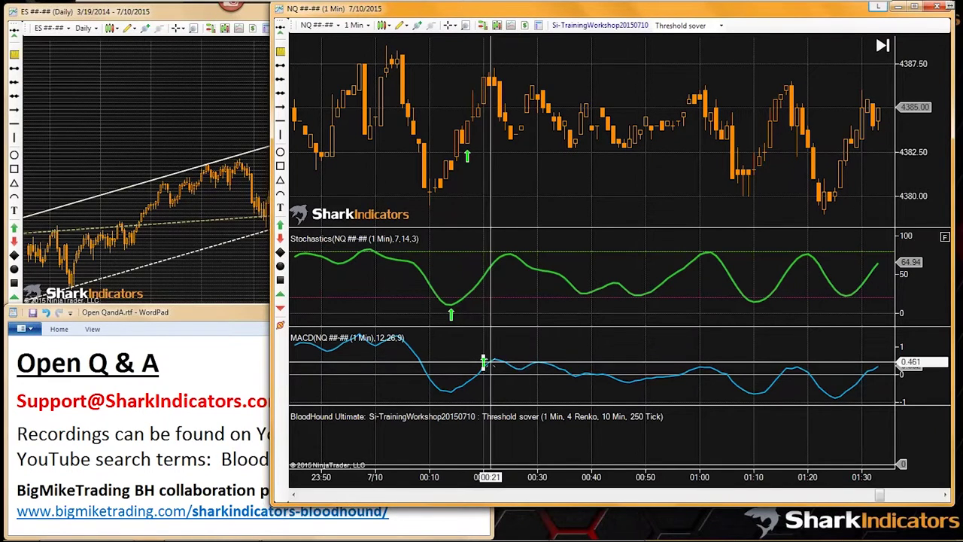
click(280, 240)
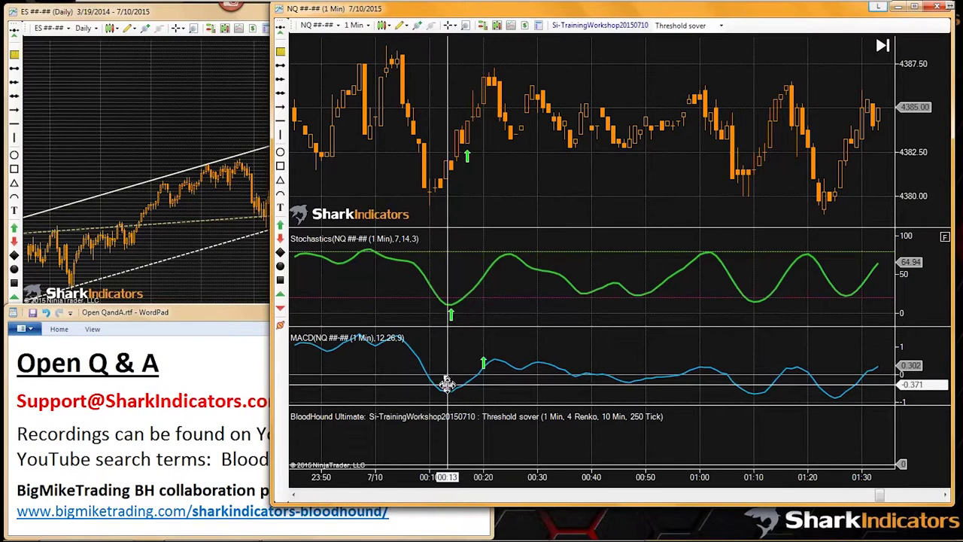
click(445, 387)
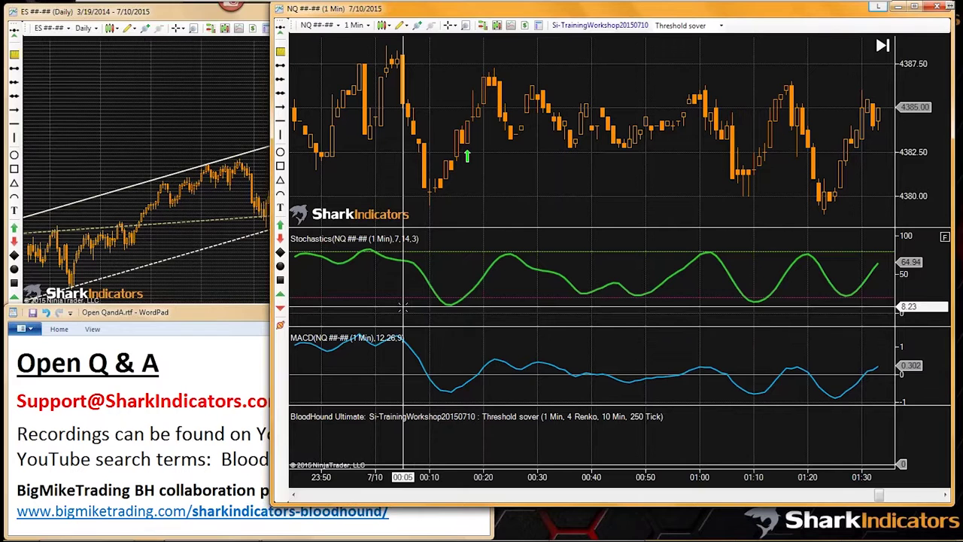
Hide the ES chart and rearrange the NQ chart with a narrower window and a larger price panel
click(248, 141)
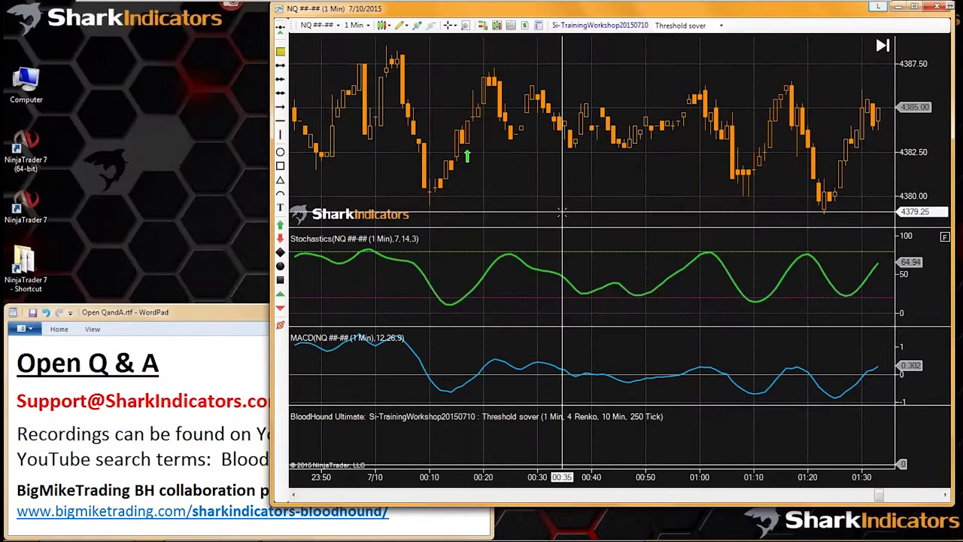
drag(267, 170, 337, 170)
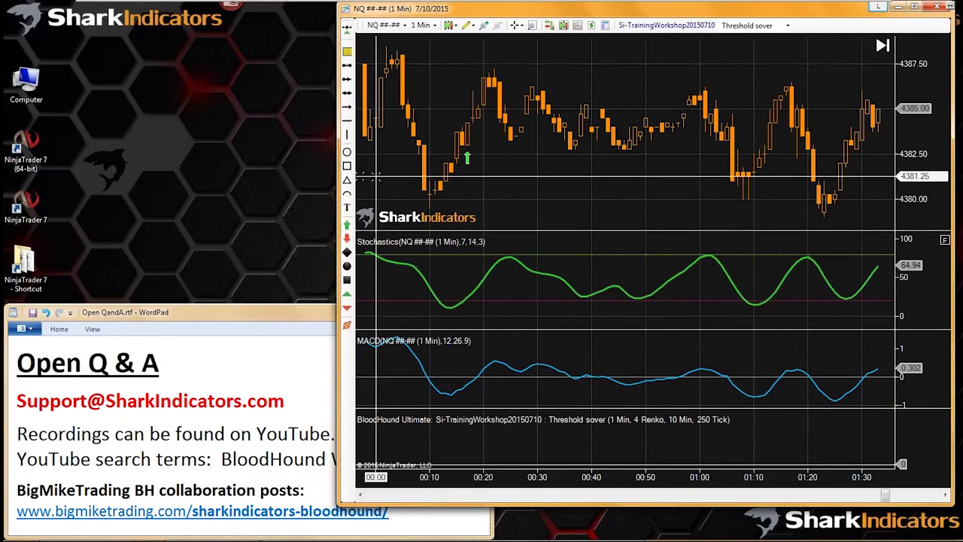
key(Return)
drag(555, 194, 628, 198)
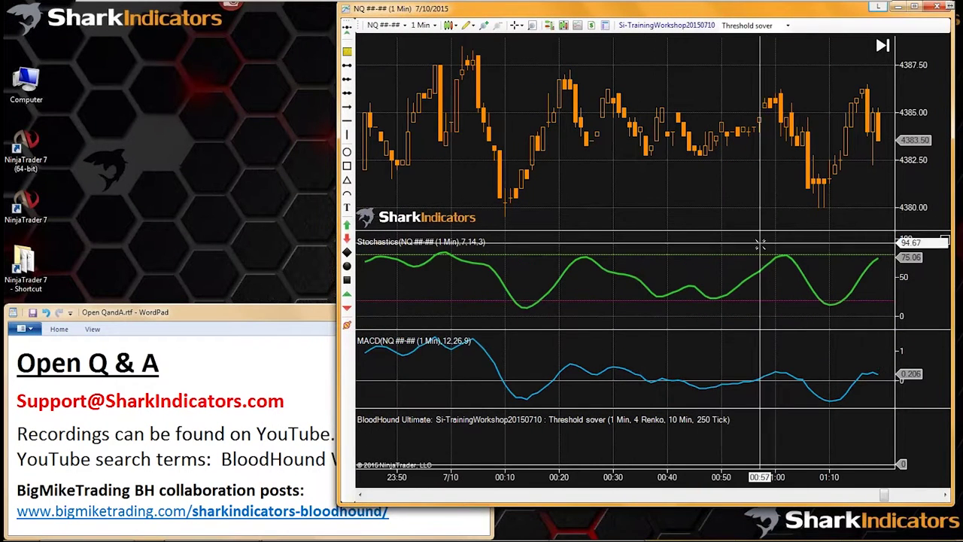
drag(765, 232, 769, 295)
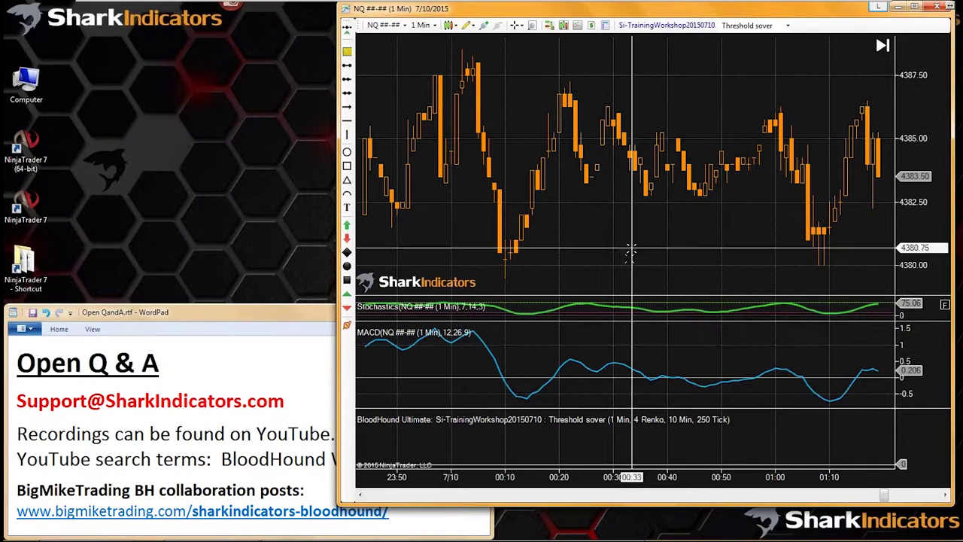
Show the MACD's Diff plot as gray bars with a width of 7
double_click(576, 362)
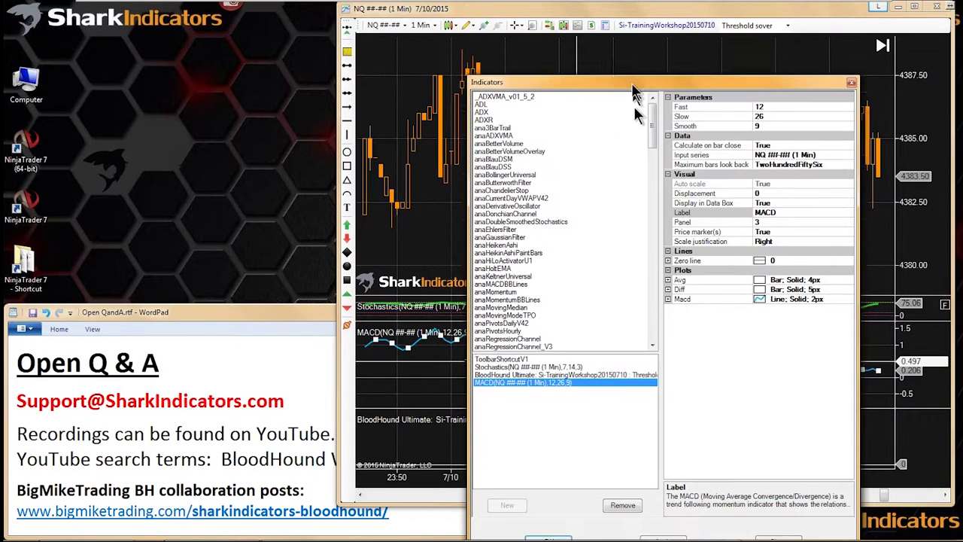
double_click(707, 272)
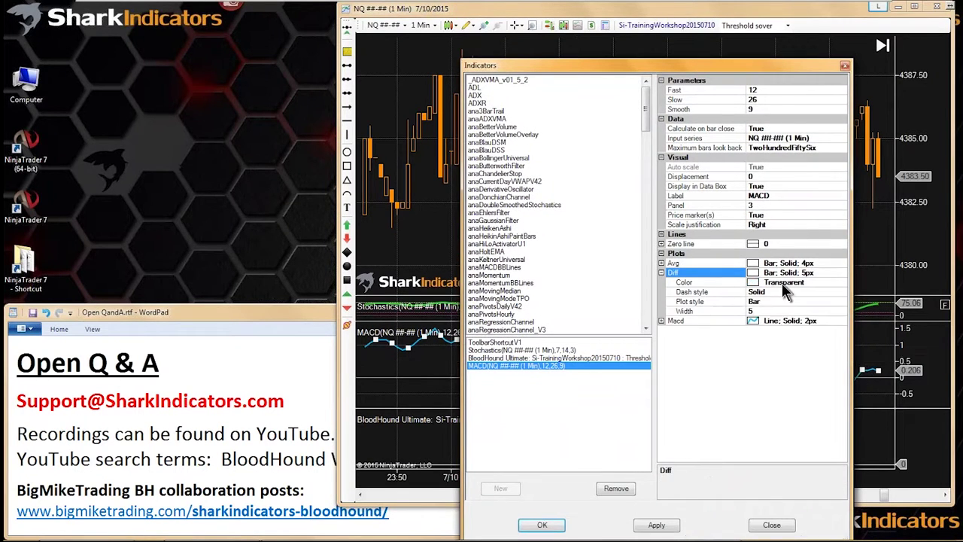
click(798, 283)
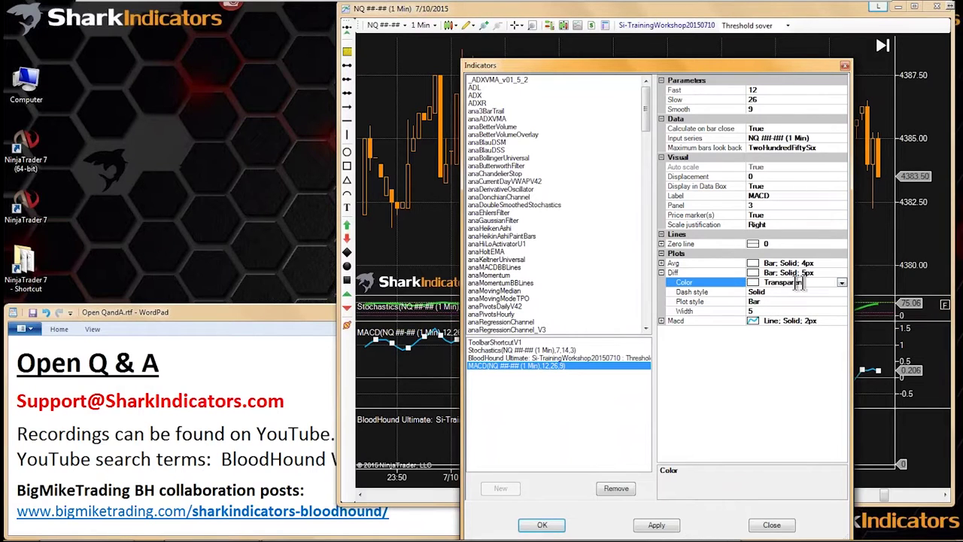
click(842, 283)
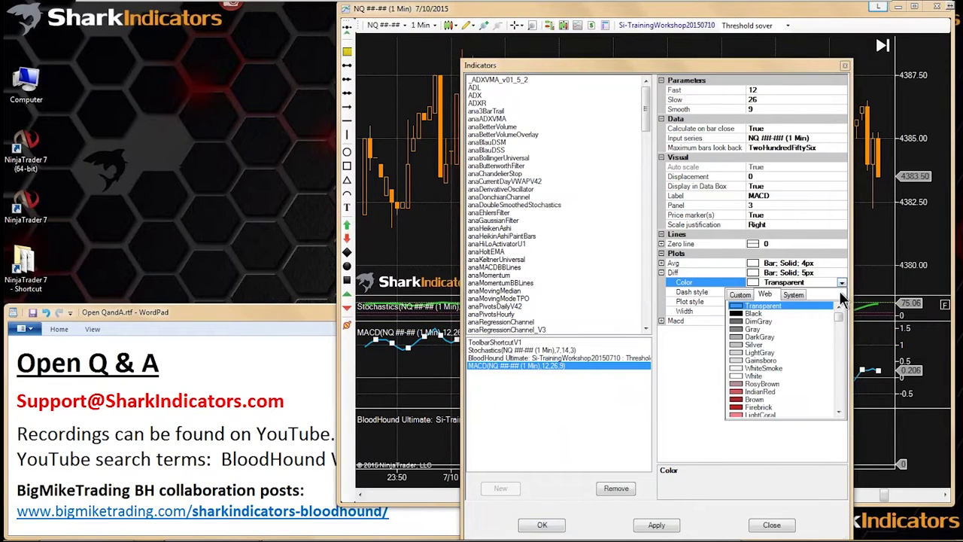
click(739, 329)
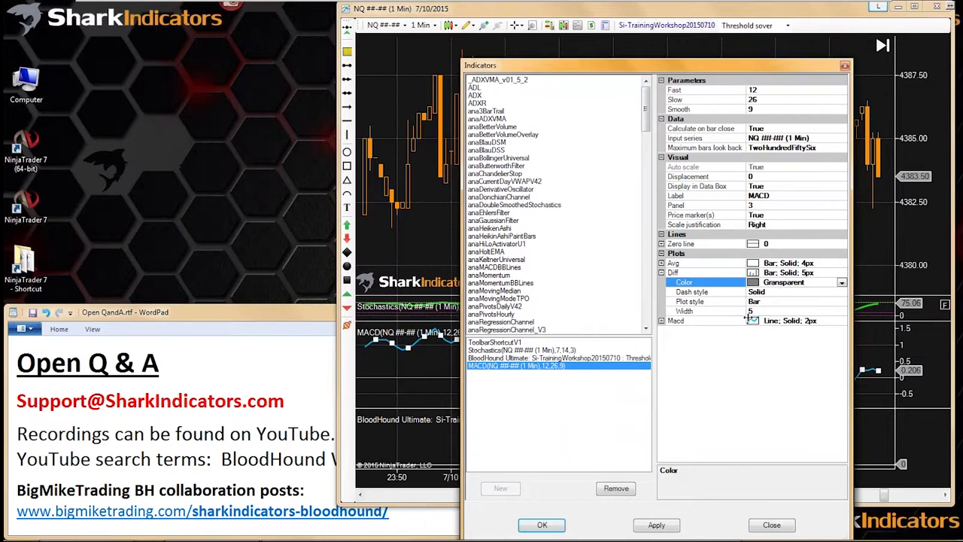
click(760, 311)
text(7)
click(563, 520)
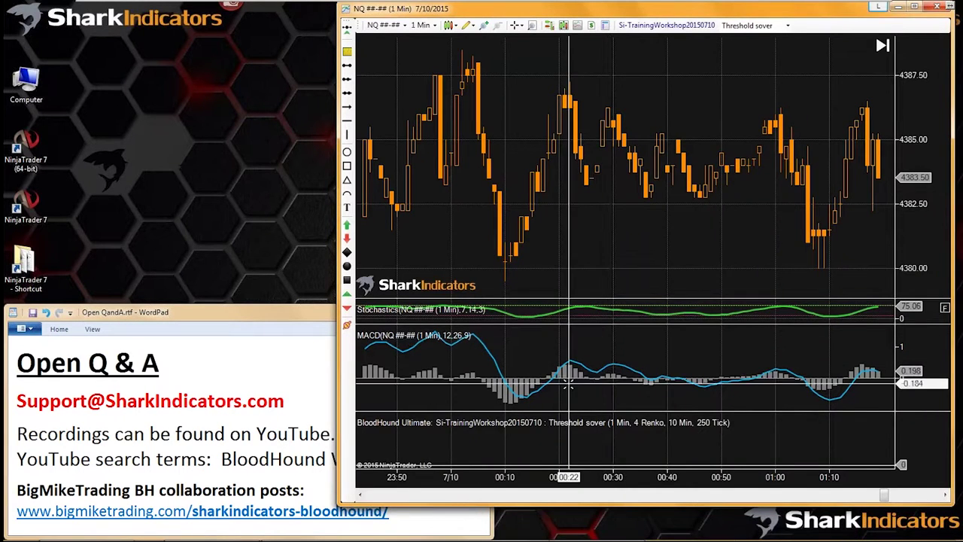
Change the color of the MACD's Diff plot to DimGray
double_click(569, 384)
click(770, 332)
click(851, 332)
click(787, 358)
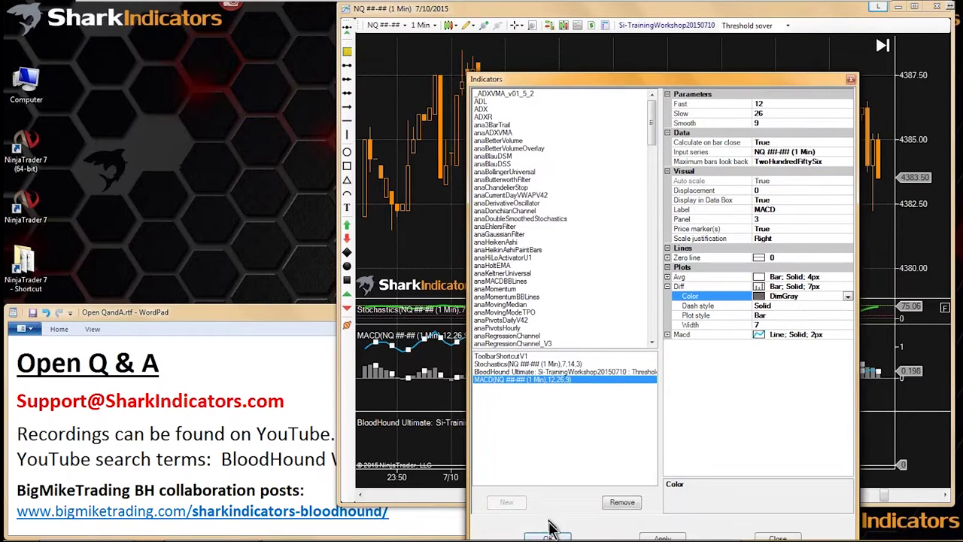
click(563, 520)
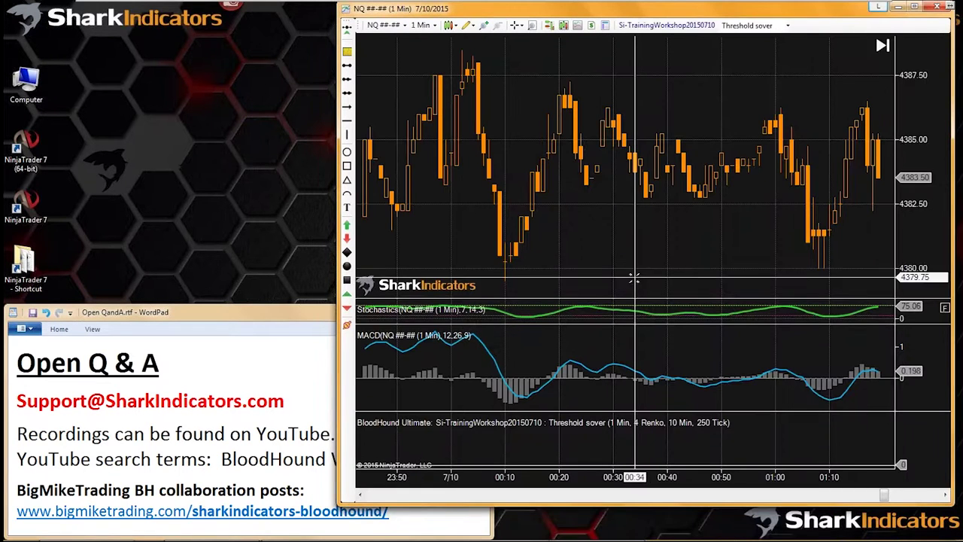
Open the Si-TrainingWorkshop20150710 template's Threshold sover logic and size its window to fit beside the chart
click(655, 25)
drag(239, 52, 202, 13)
click(82, 102)
drag(428, 385, 474, 516)
Add a default-timeframe Indicator Threshold solver, connect its output to the Result node and widen the node's properties area
click(69, 143)
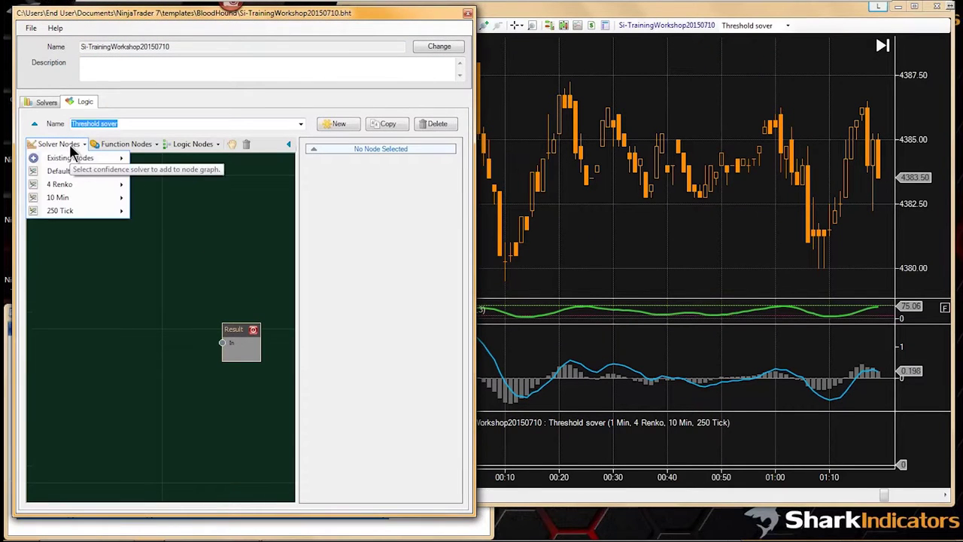
mouse_move(85, 171)
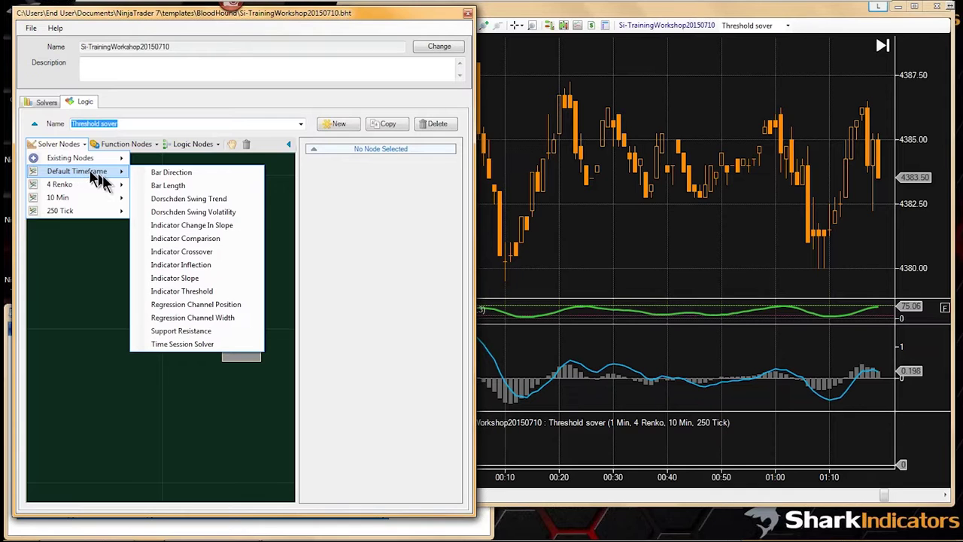
click(168, 298)
drag(173, 331, 222, 343)
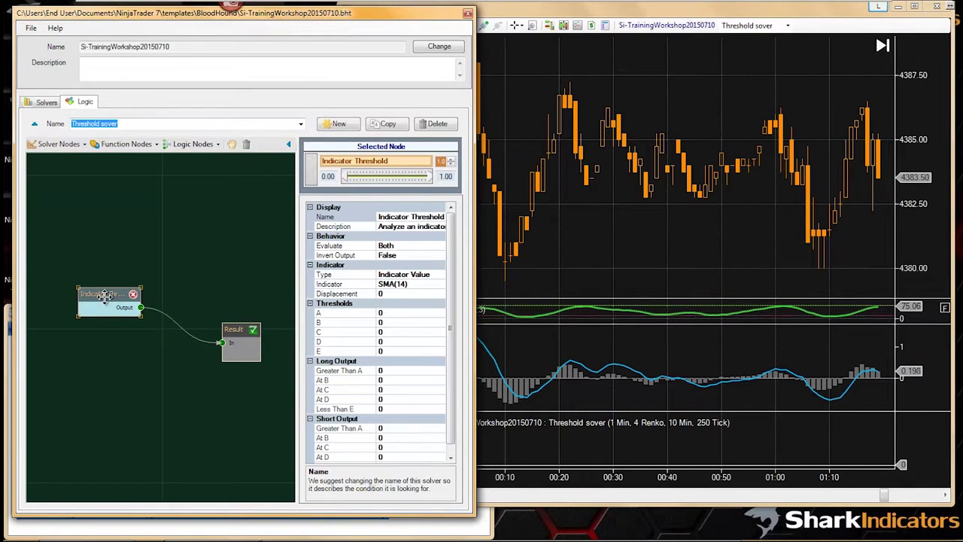
drag(135, 298, 135, 295)
drag(298, 273, 274, 271)
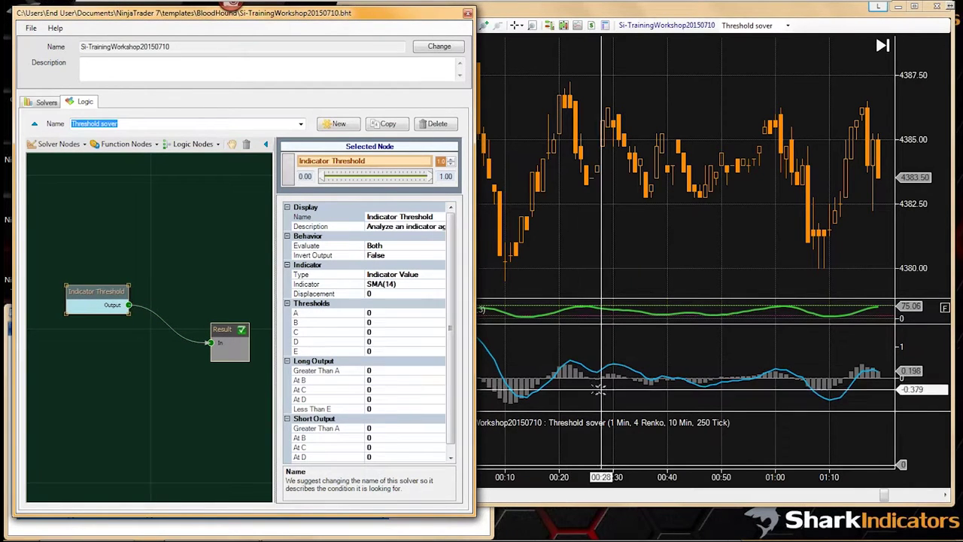
Rename the Indicator Threshold node as "MACD A/B Zero Thres"
click(390, 217)
drag(399, 217, 361, 217)
text(MACD A/B Zero Thres)
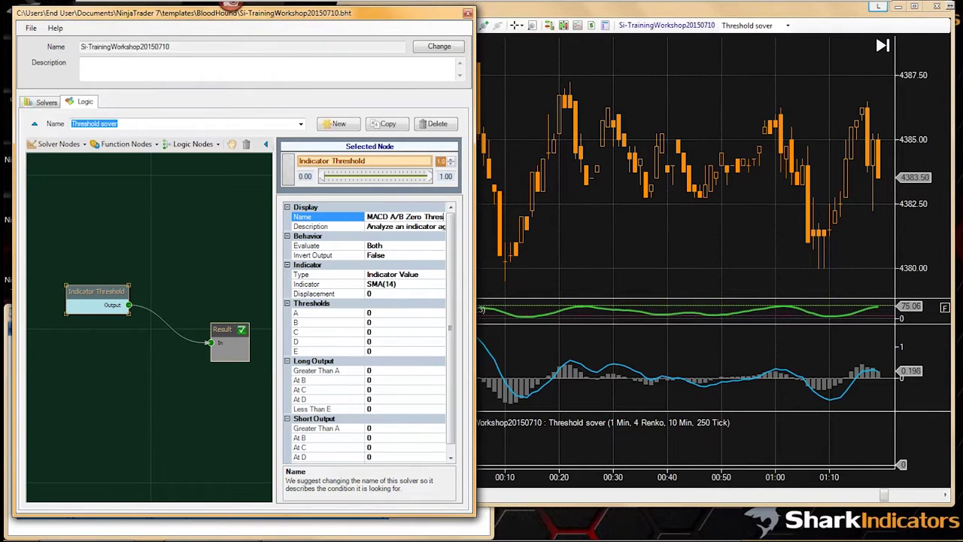
Set the MACD A/B Zero Thres node's indicator to MACD(12,26,9), using the Macd plot for both long and short
click(380, 283)
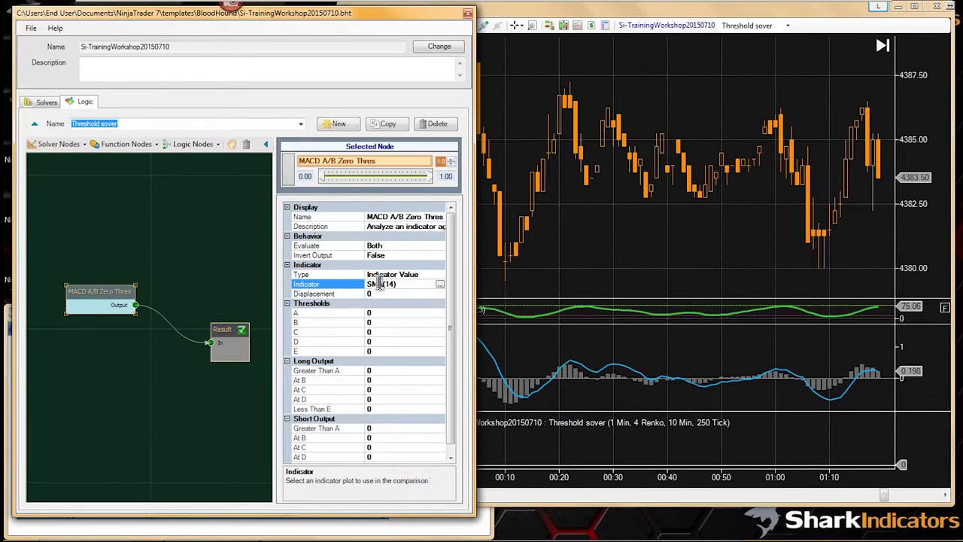
click(441, 286)
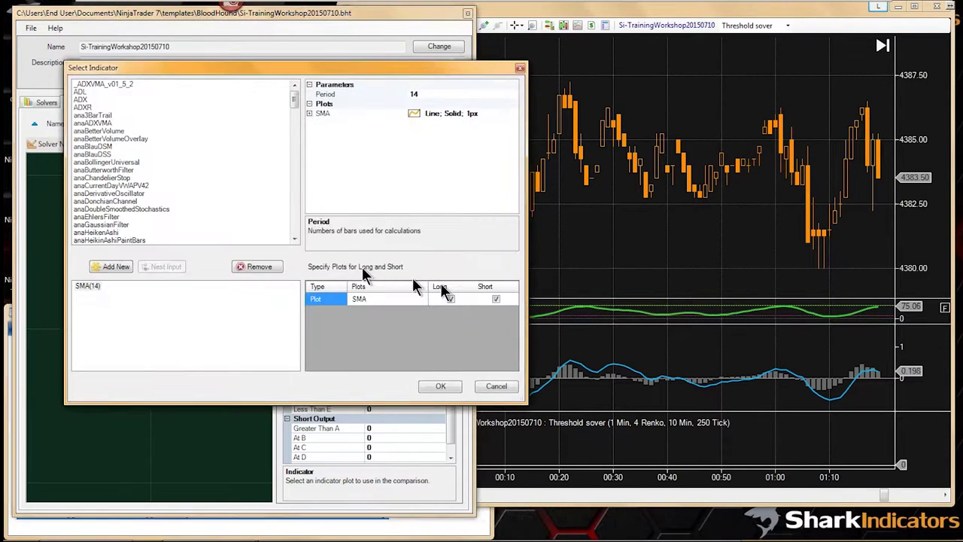
key(m)
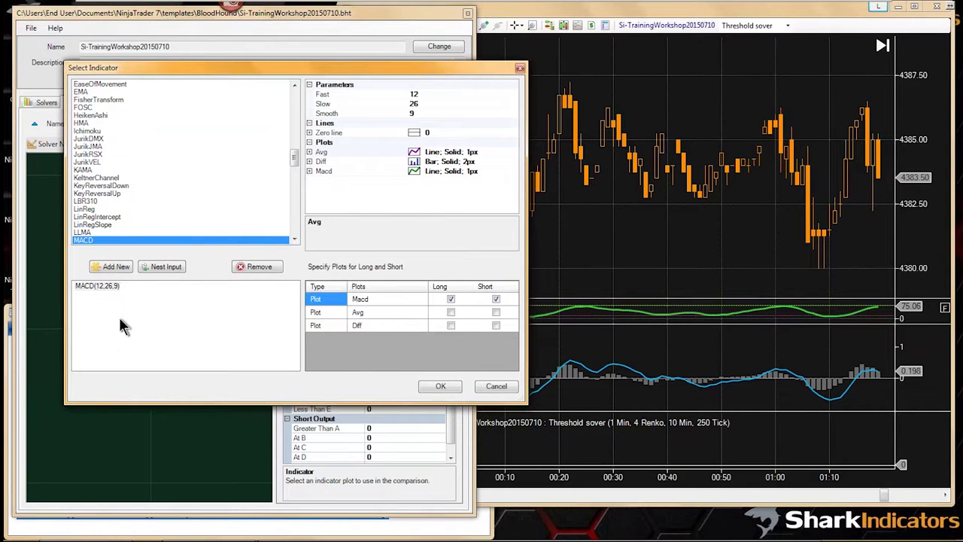
click(423, 94)
click(425, 103)
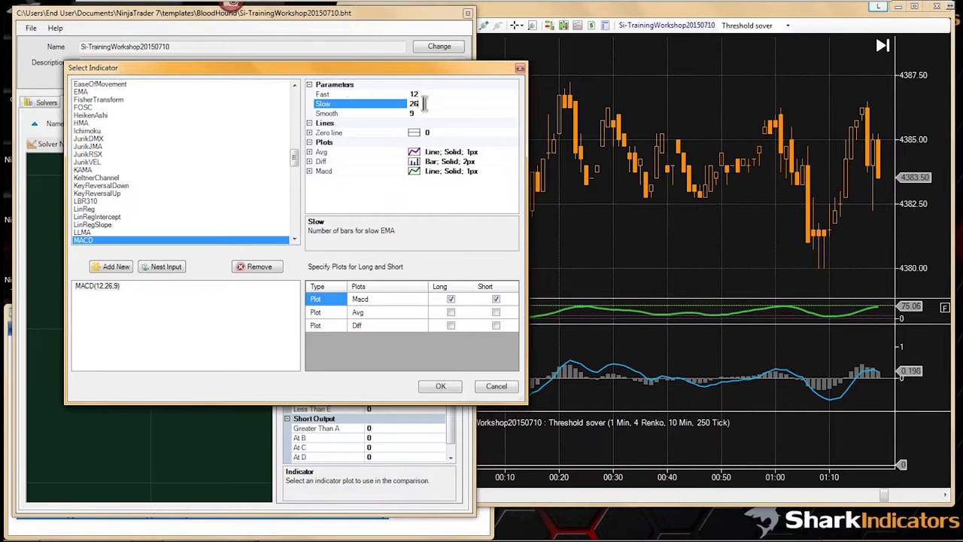
click(425, 113)
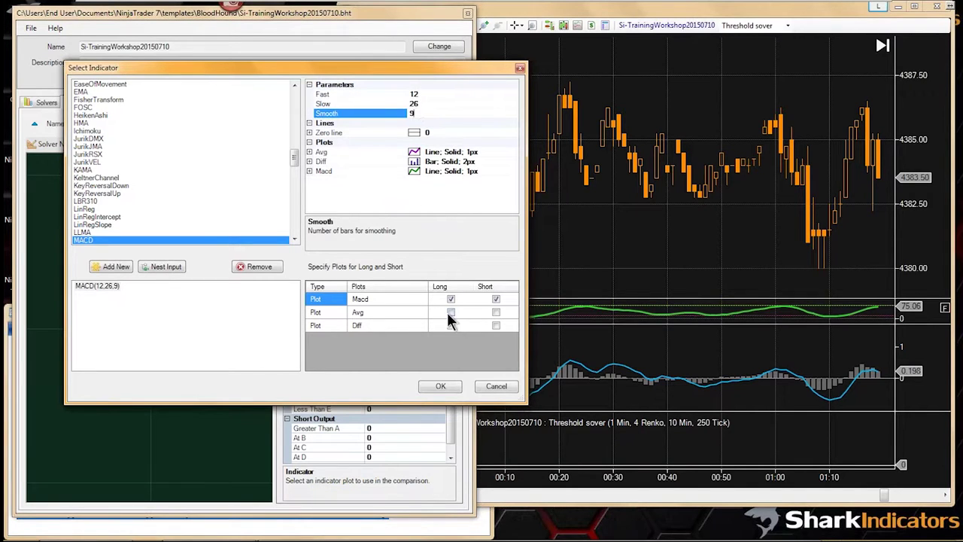
click(365, 302)
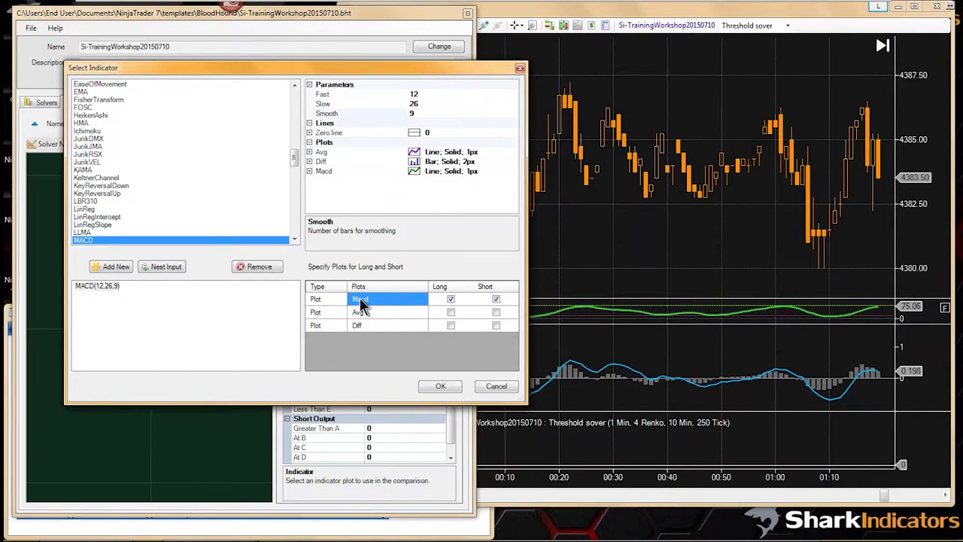
click(443, 305)
click(486, 305)
click(461, 304)
click(442, 386)
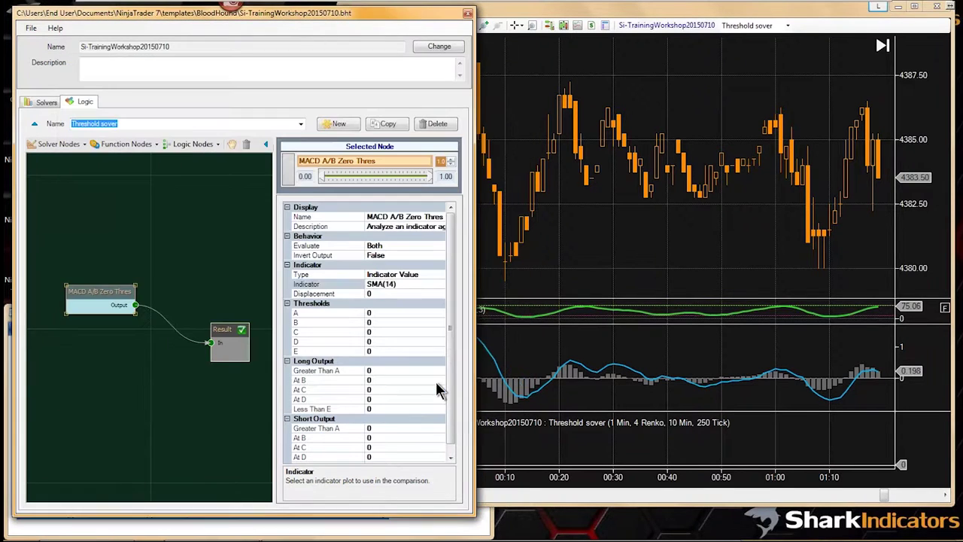
Set the node's long output for Greater Than A and its short output for Less Than E to 1
scroll(449, 362, down, 1)
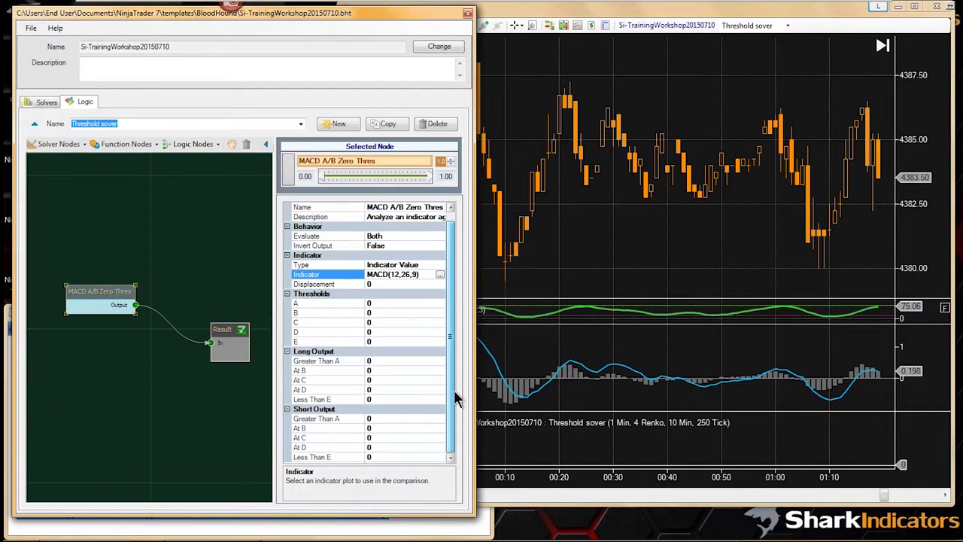
click(379, 303)
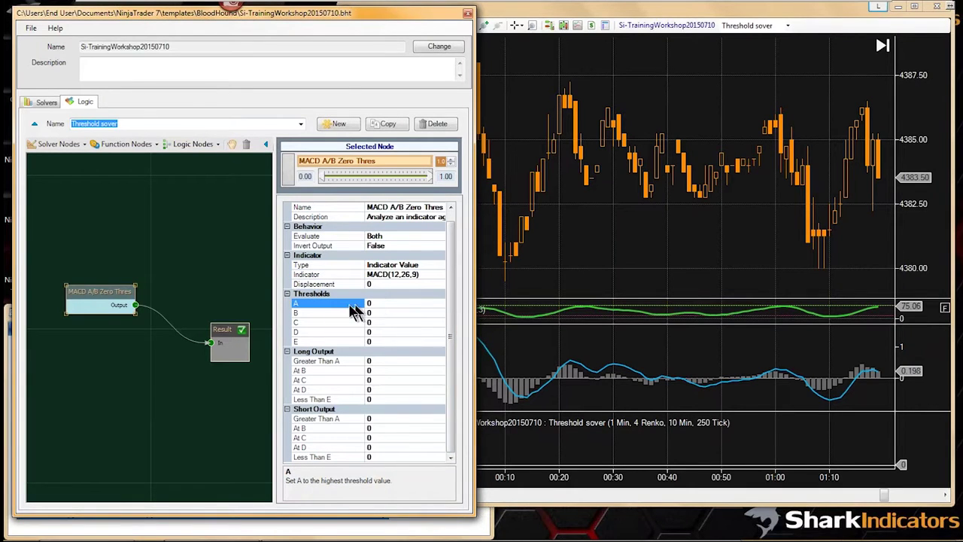
click(318, 313)
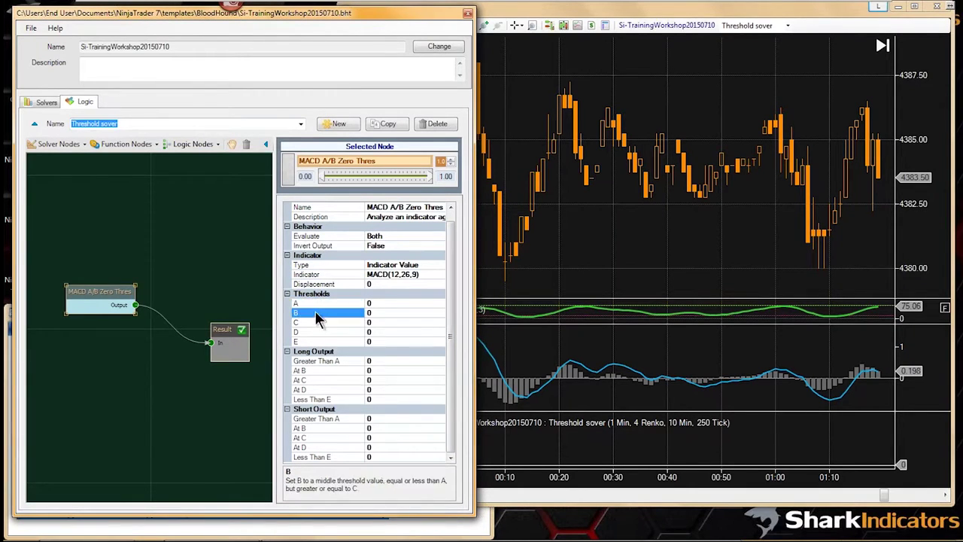
click(376, 303)
click(382, 322)
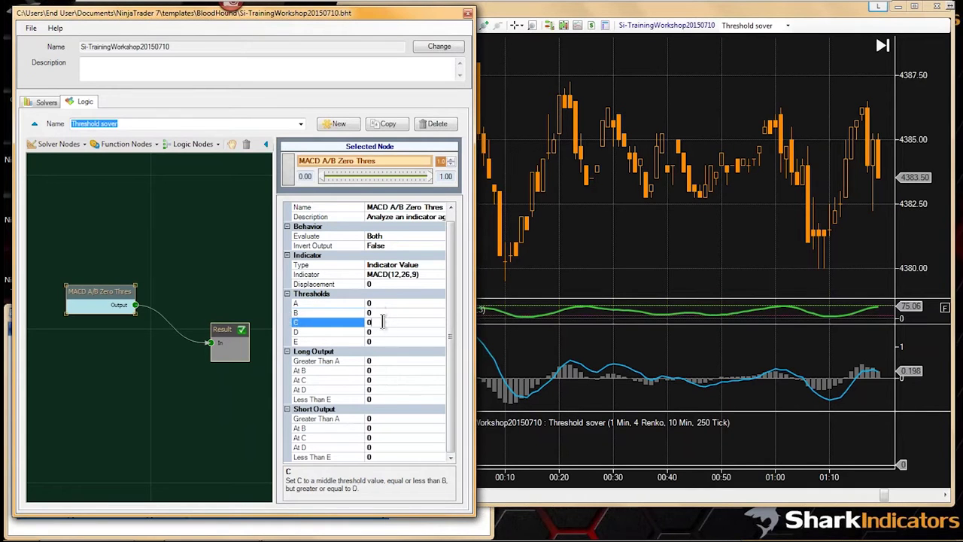
click(378, 361)
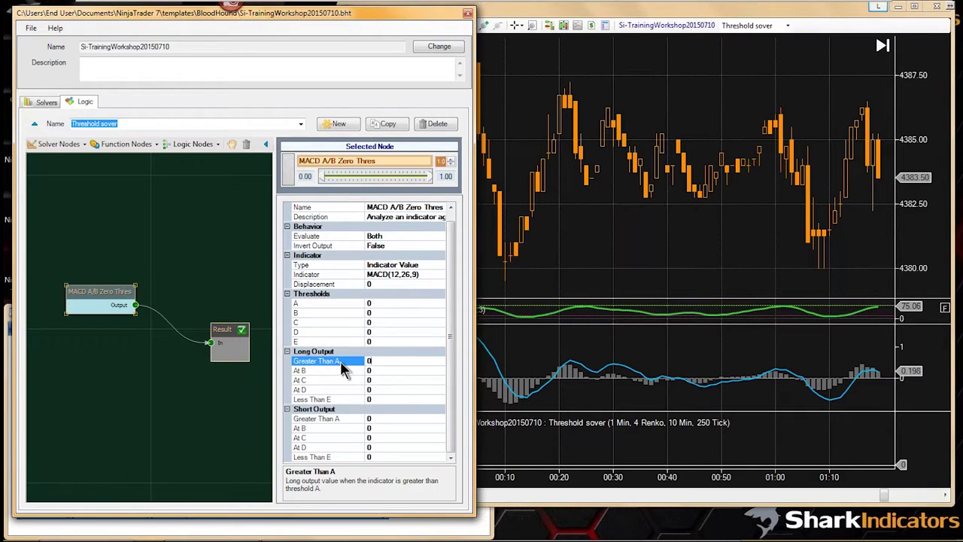
click(305, 303)
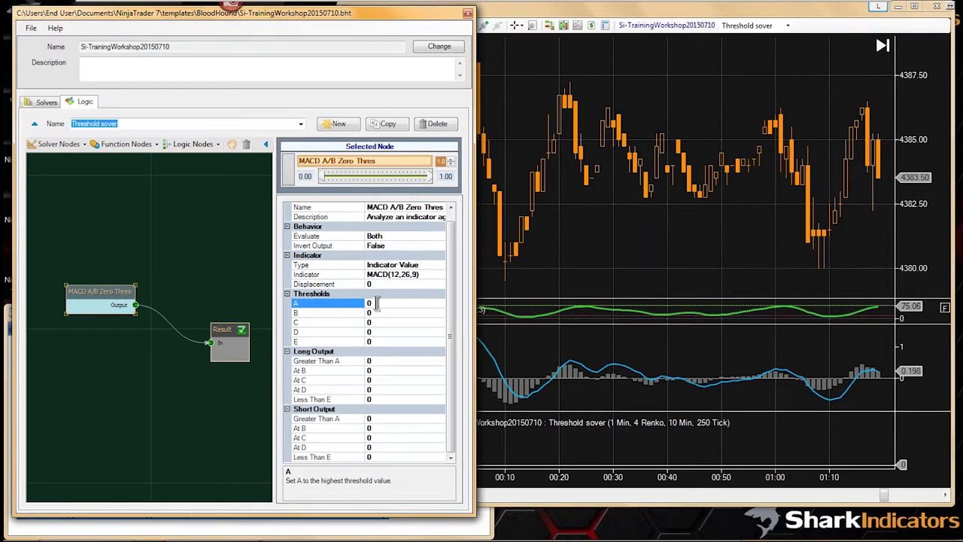
click(305, 362)
text(1)
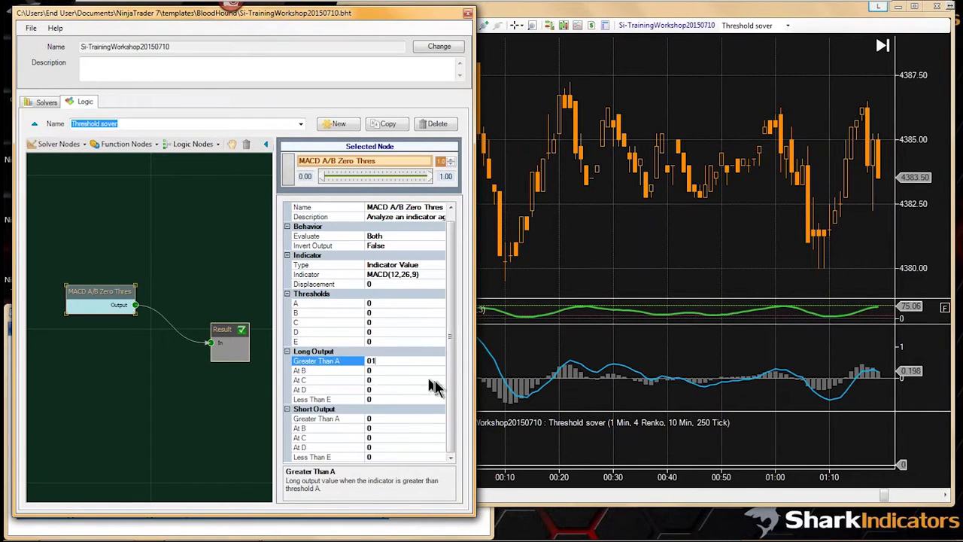
key(Return)
click(313, 458)
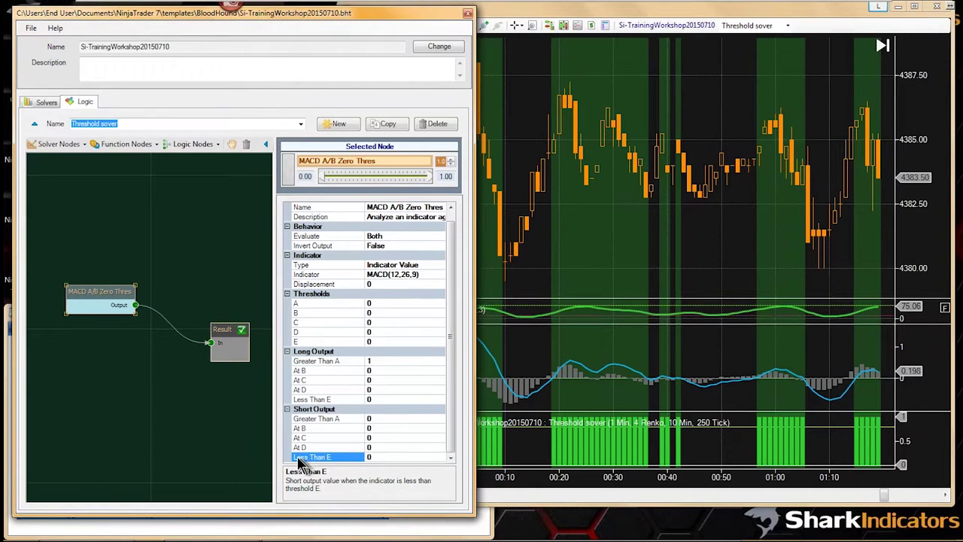
click(379, 447)
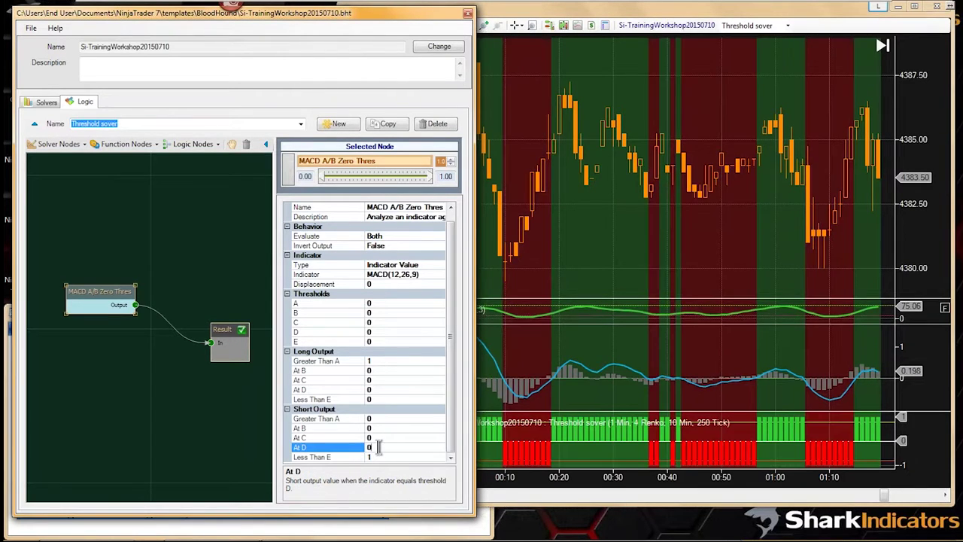
Review the node's long and short output settings, and compare the chart's signals with the MACD line around zero
click(381, 361)
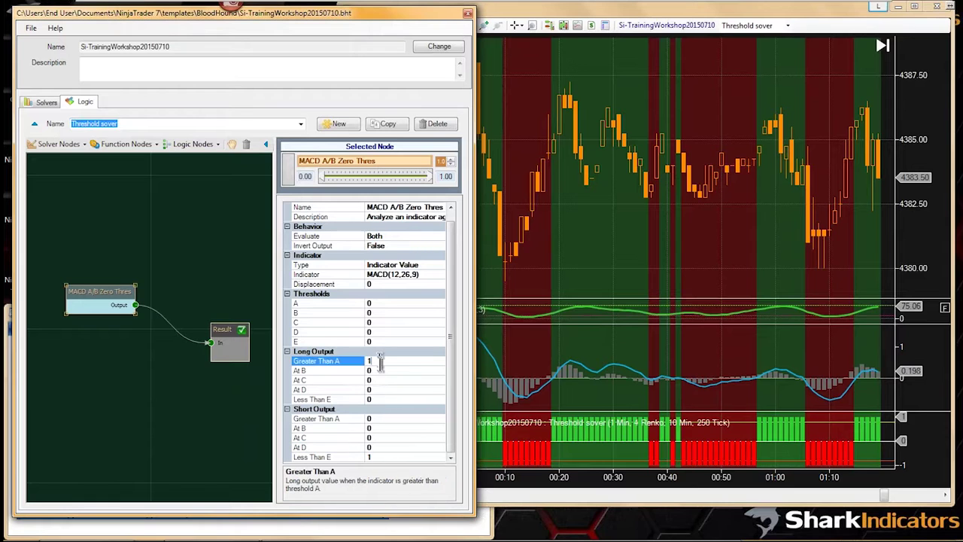
click(380, 370)
click(381, 447)
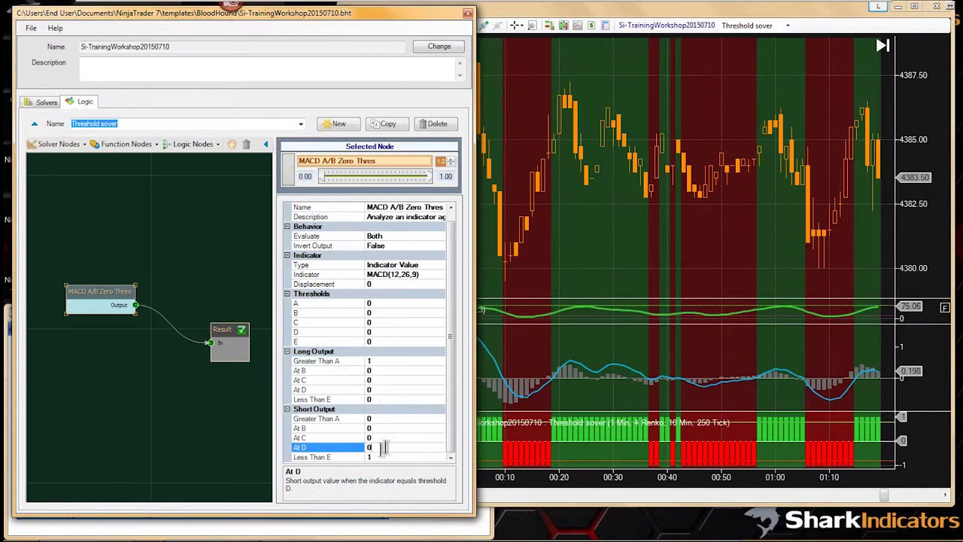
click(582, 343)
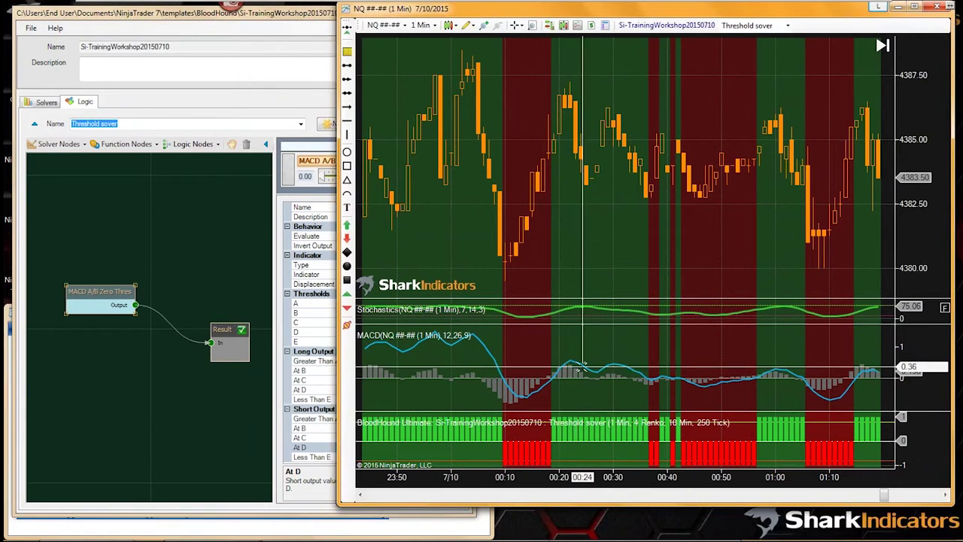
drag(561, 346, 723, 352)
drag(538, 398, 596, 400)
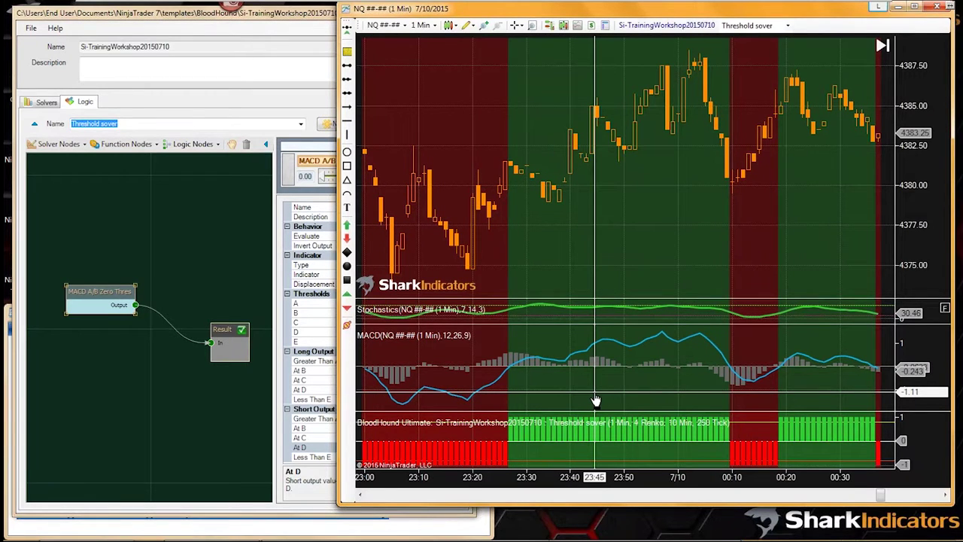
drag(595, 400, 590, 399)
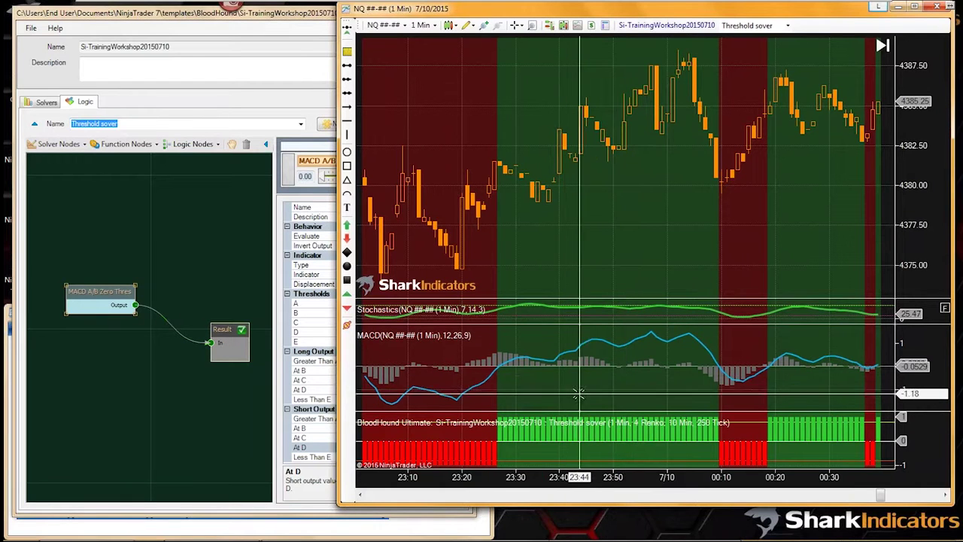
click(661, 397)
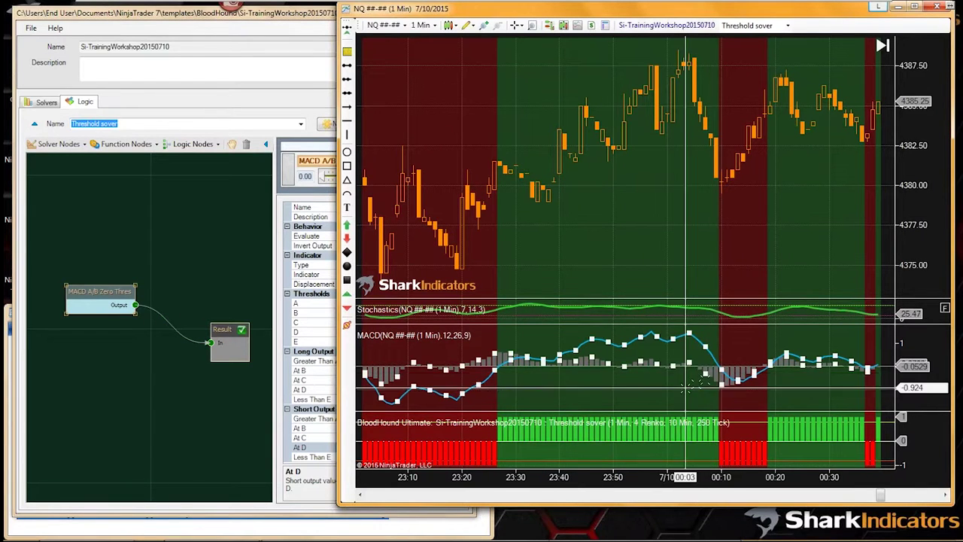
click(645, 369)
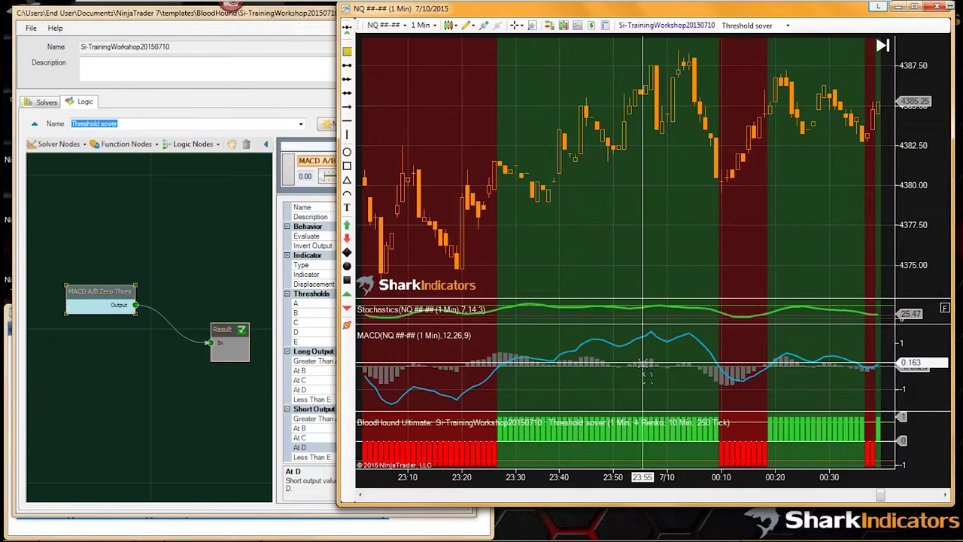
Add a second default-timeframe Indicator Threshold solver and place it beneath the MACD A/B Zero Thres node
click(60, 146)
click(60, 145)
mouse_move(81, 168)
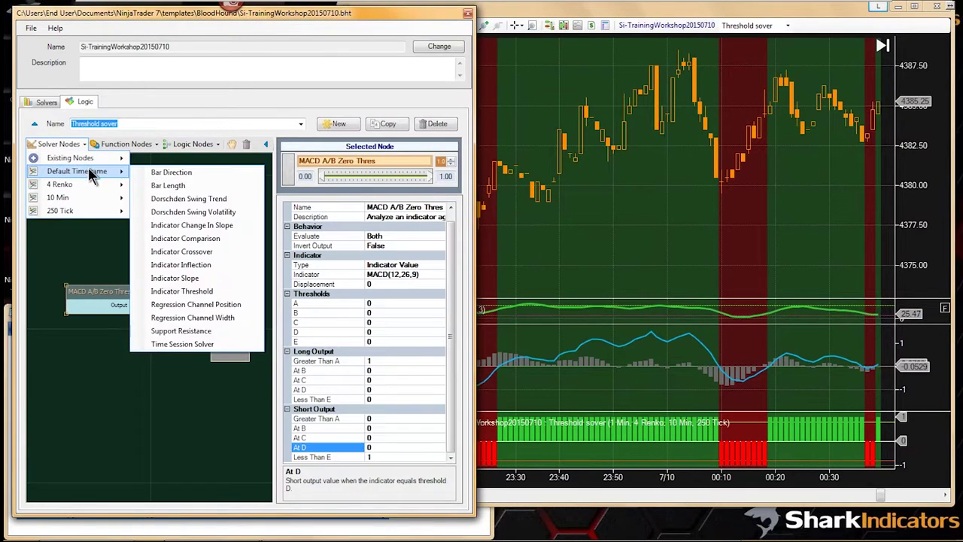
click(181, 290)
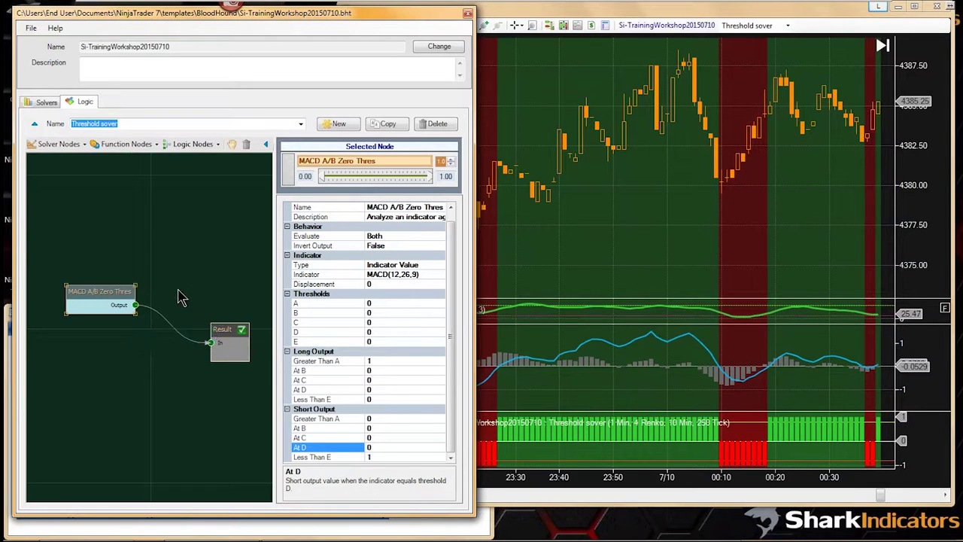
drag(180, 336, 95, 337)
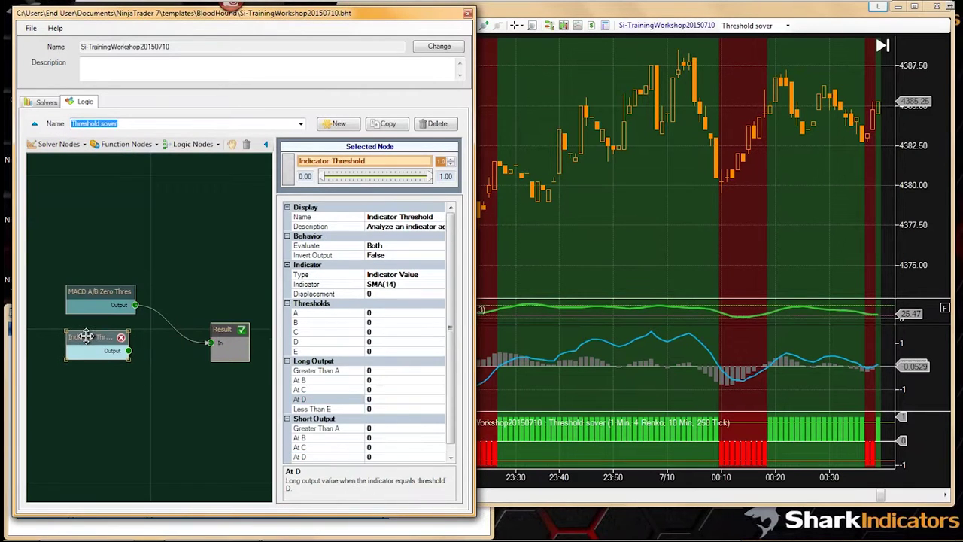
Rename the new Indicator Threshold node as "MACD Hist A/B 0 Thres"
click(379, 219)
drag(398, 217, 355, 225)
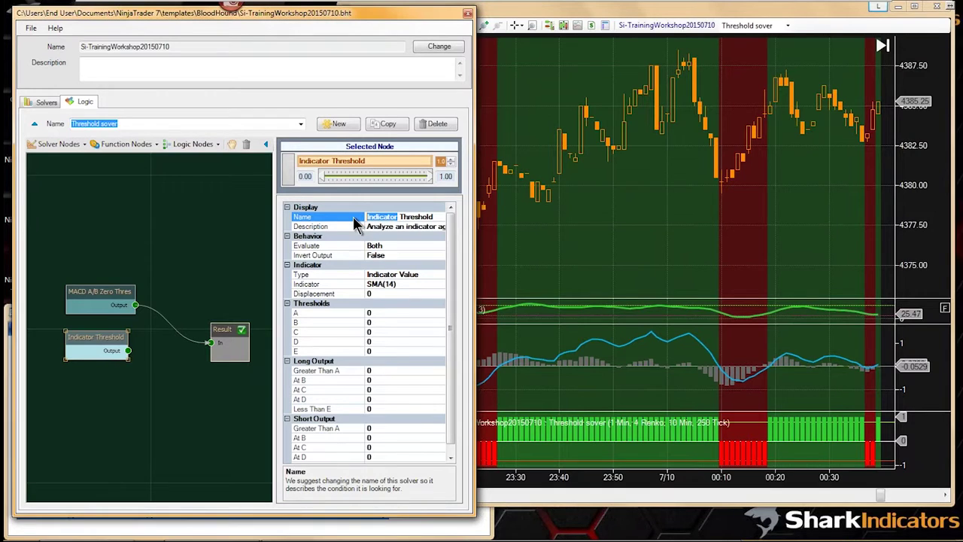
text(MACD Hist A/B 0)
key(Right)
key(Right)
key(Right)
key(Right)
key(Right)
key(Right)
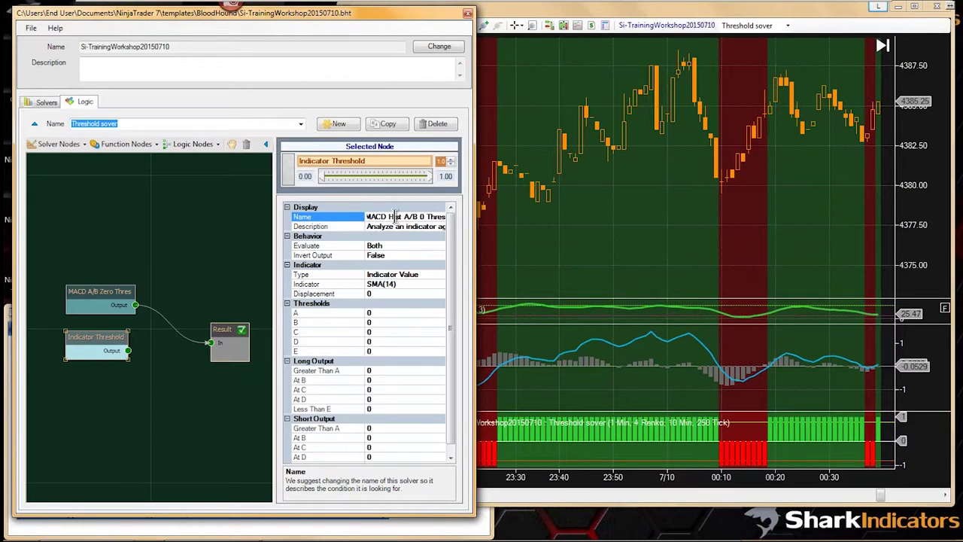
Choose MACD(12,26,9) as the indicator for the MACD Hist A/B 0 Thres node
click(391, 286)
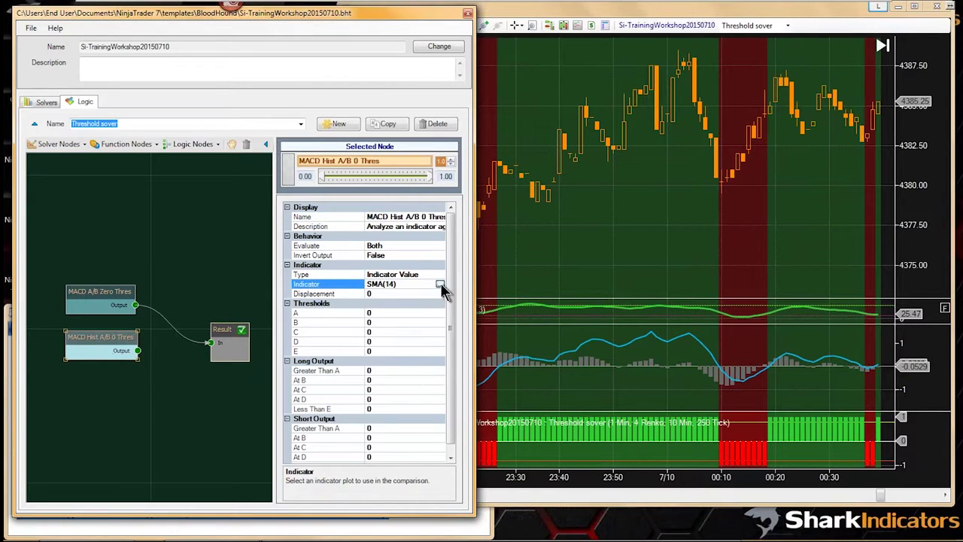
click(445, 285)
click(115, 221)
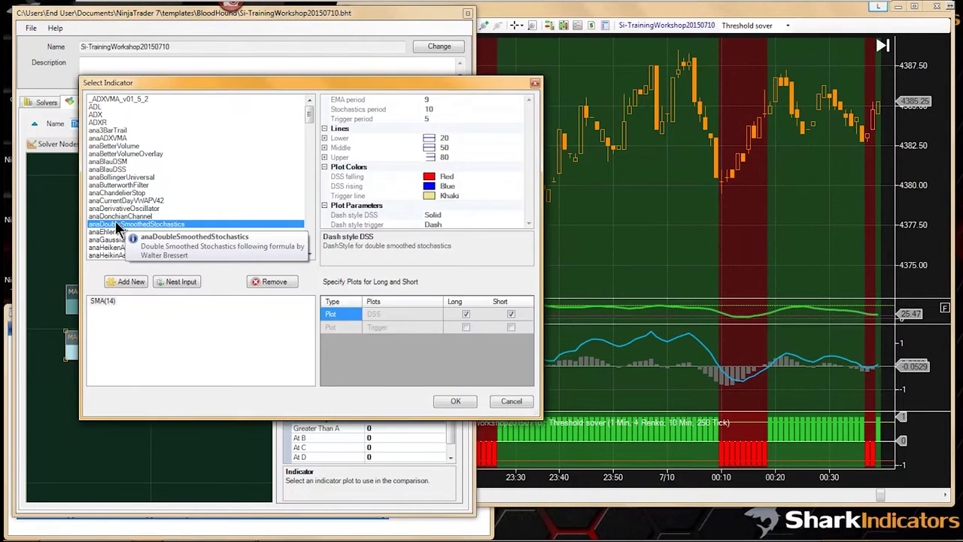
key(m)
double_click(103, 257)
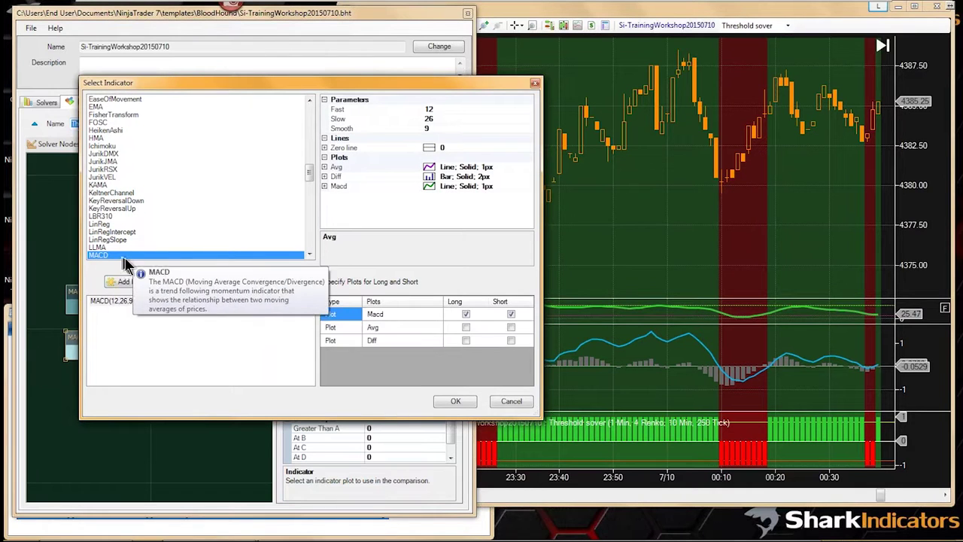
click(103, 304)
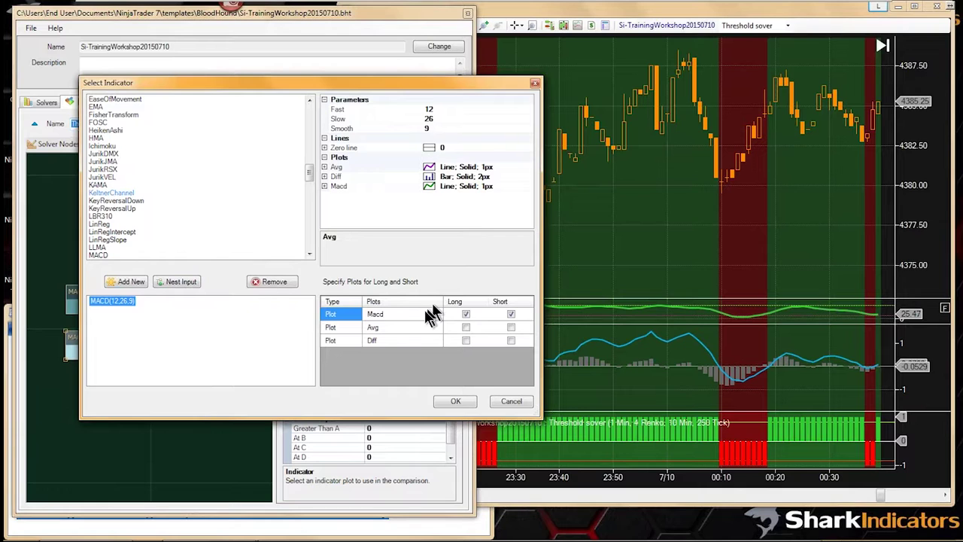
Use the MACD indicator's Diff plot for both Long and Short, and connect the MACD Hist A/B 0 Thres node to Result
click(382, 340)
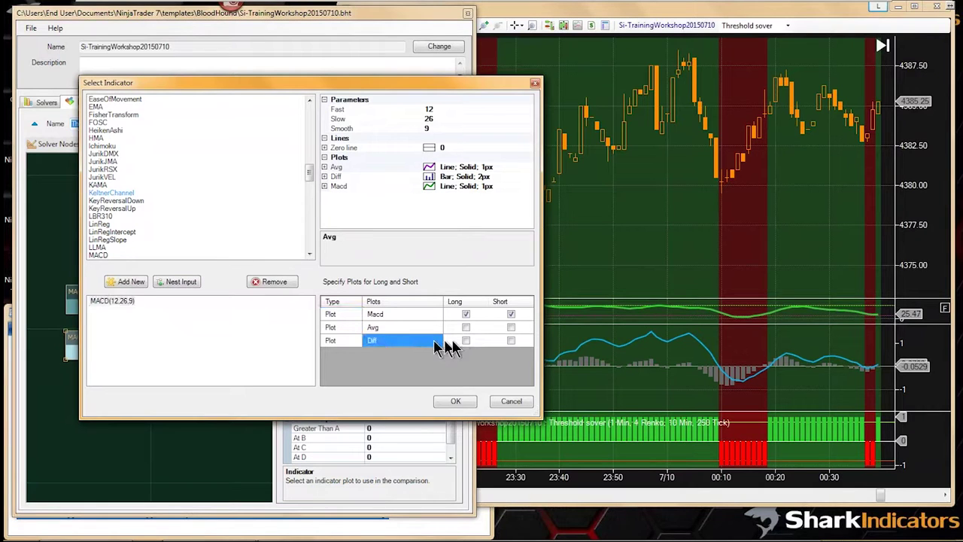
click(466, 341)
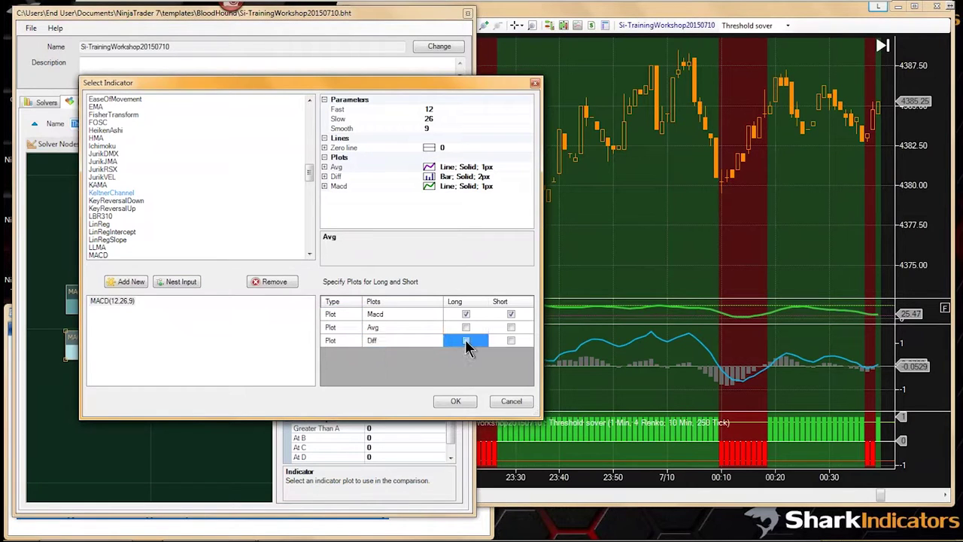
click(511, 342)
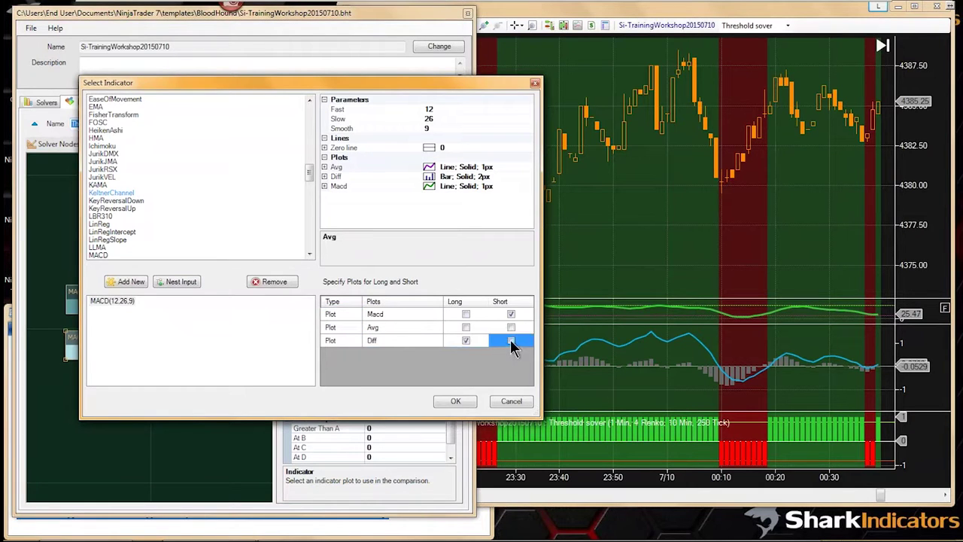
click(455, 402)
drag(146, 351, 194, 348)
drag(97, 339, 99, 341)
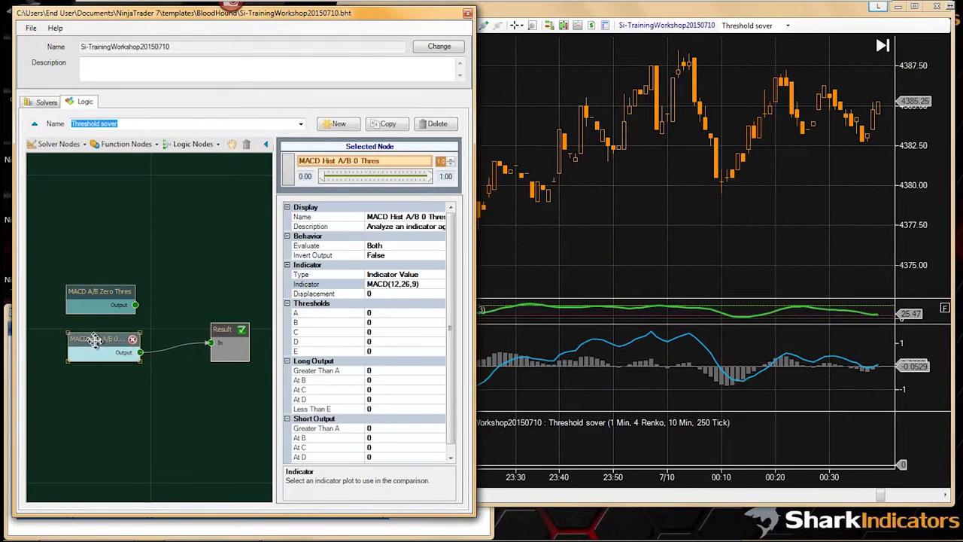
Set the MACD Hist node's Long Output Greater Than A to 1 and Short Output Less Than E to 1
click(379, 370)
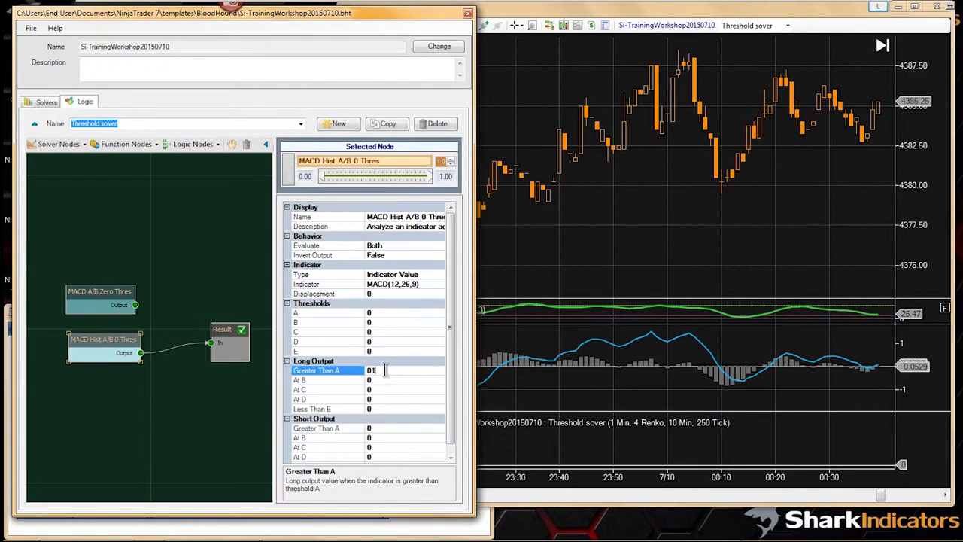
click(450, 457)
click(378, 457)
text(1)
click(381, 447)
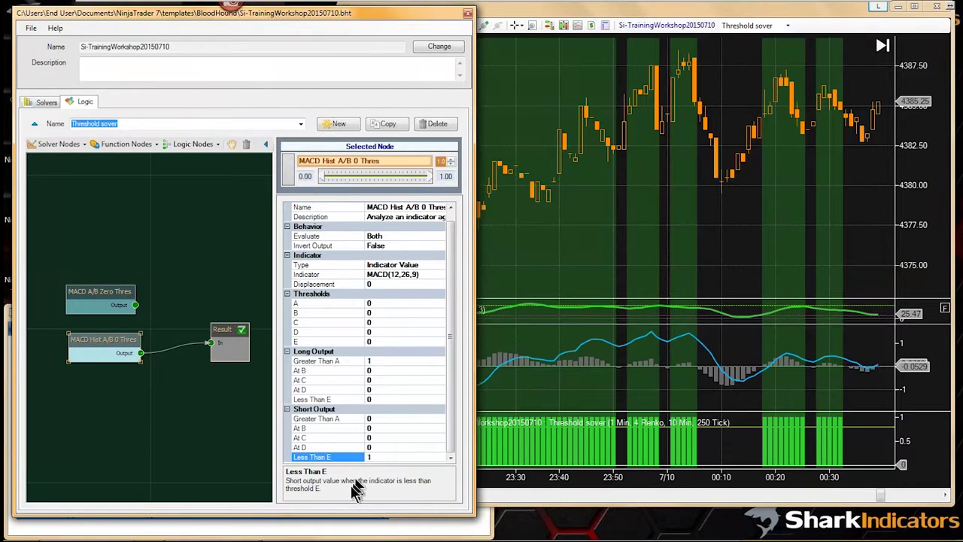
drag(343, 516, 343, 533)
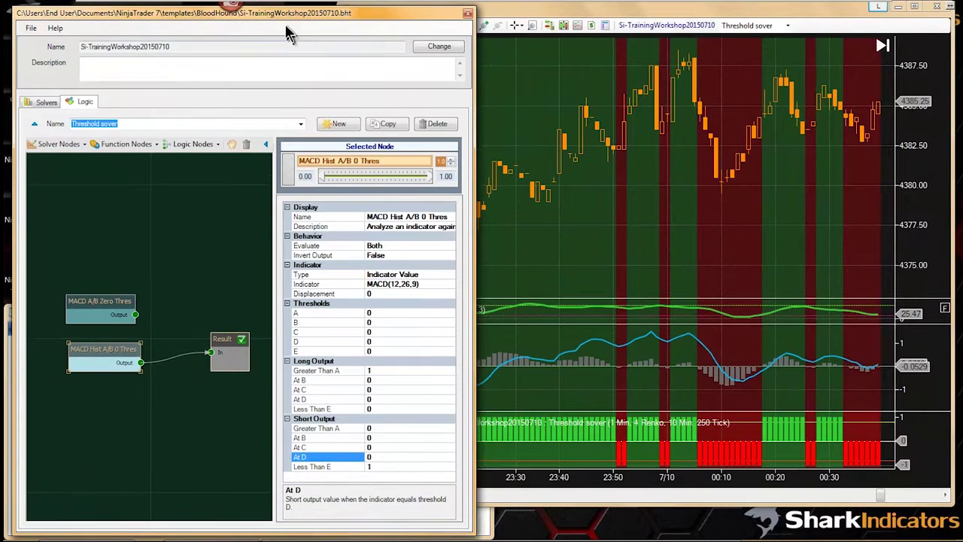
Bring the chart forward and enlarge its MACD panel to check the signals against the histogram
drag(226, 13, 218, 11)
click(659, 301)
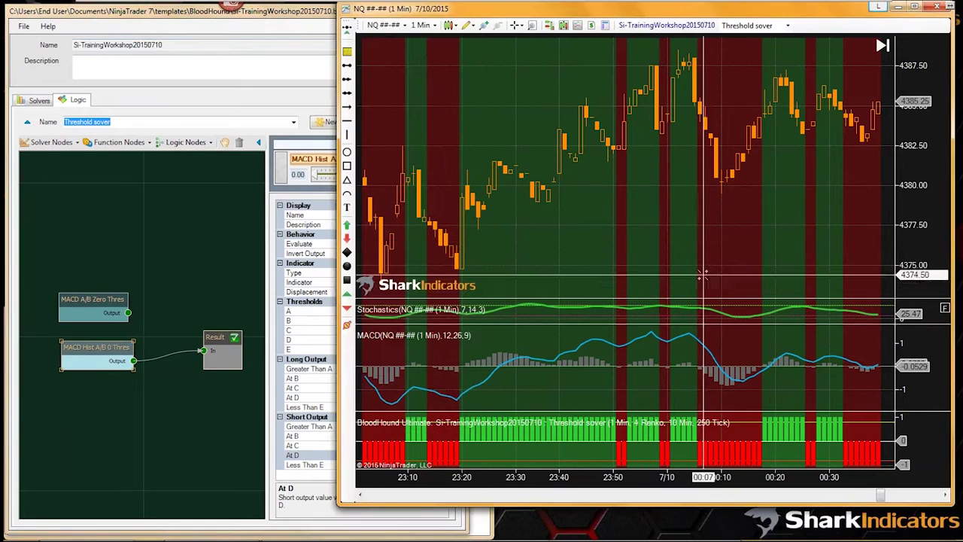
drag(708, 323, 708, 295)
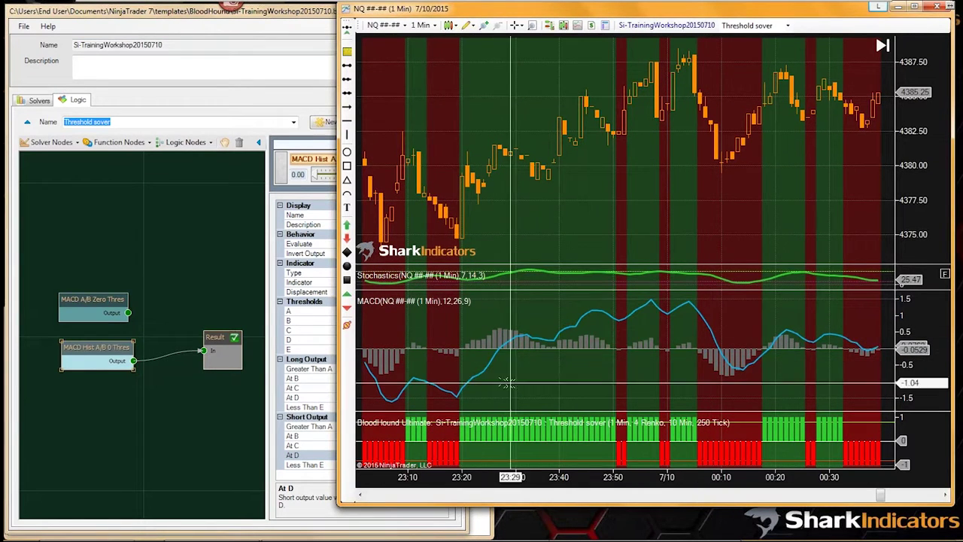
mouse_move(524, 385)
mouse_down()
mouse_move(552, 395)
mouse_move(538, 393)
mouse_up()
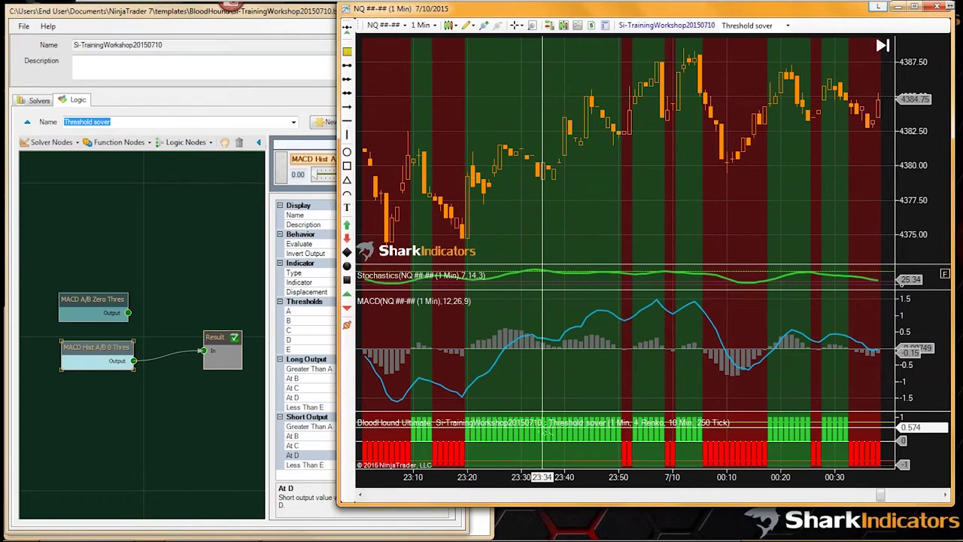
Combine the two MACD threshold nodes with an And (Min) node and connect its output to Result
drag(102, 353, 77, 354)
drag(90, 305, 66, 305)
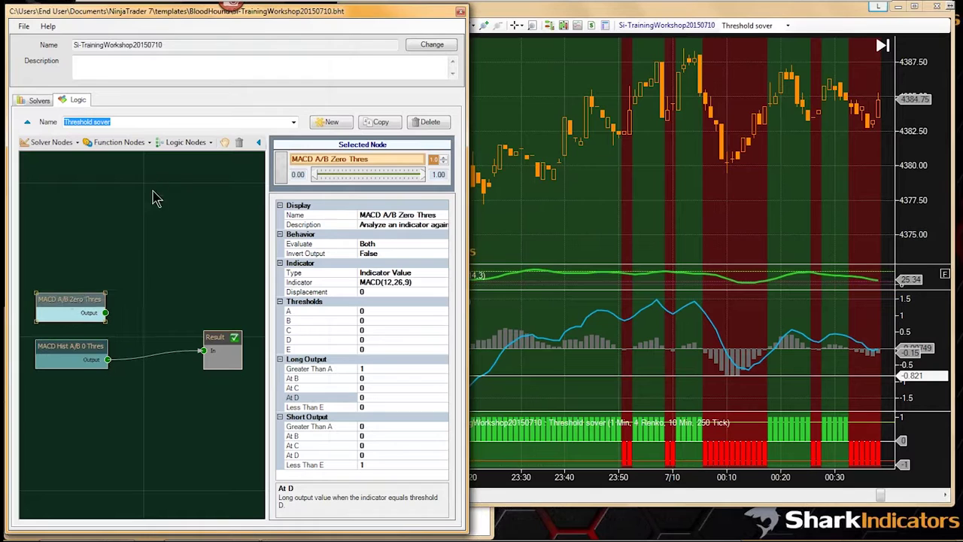
click(210, 143)
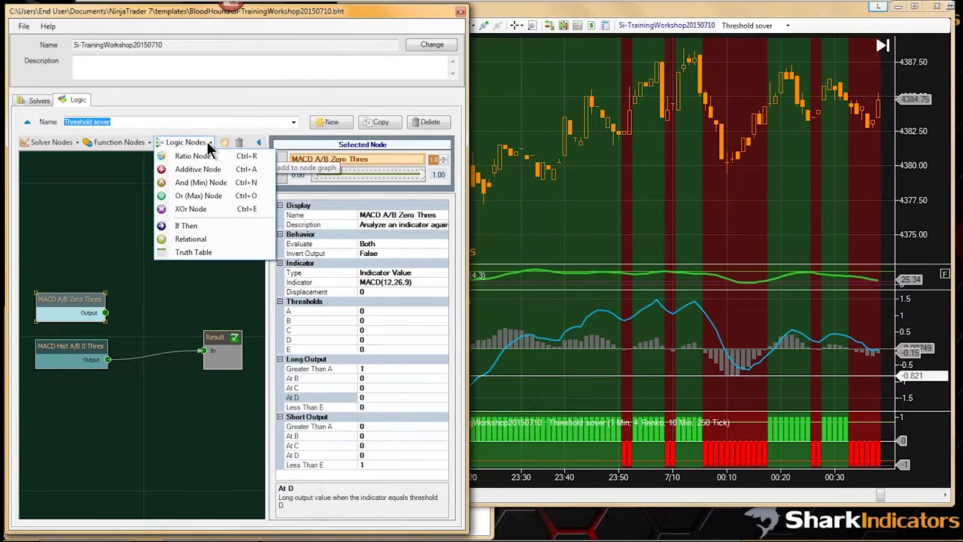
click(199, 182)
drag(171, 345, 128, 325)
drag(109, 360, 128, 344)
drag(178, 325, 203, 351)
Review the combined signals on the chart, then shrink the MACD panel and enlarge the Stochastics panel
click(617, 213)
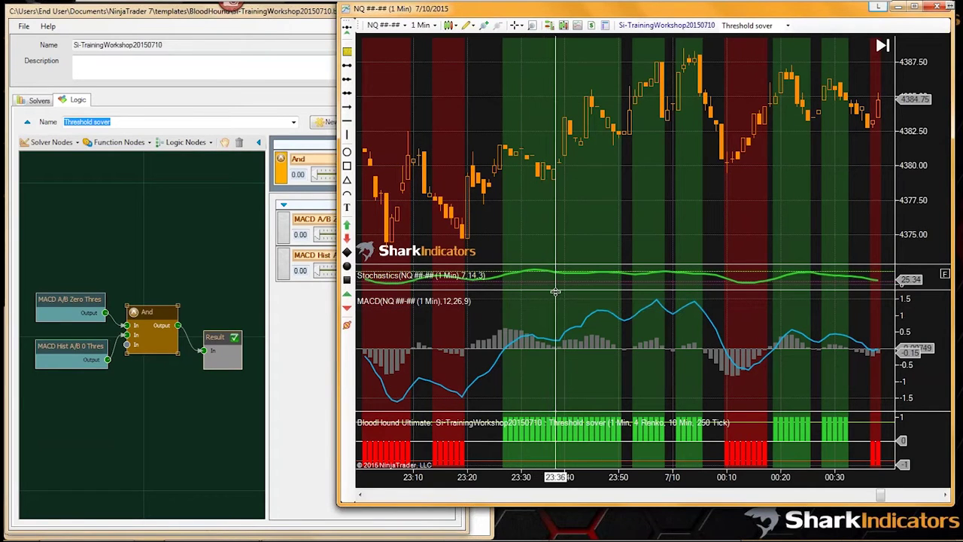
drag(554, 292, 555, 389)
drag(606, 262, 606, 209)
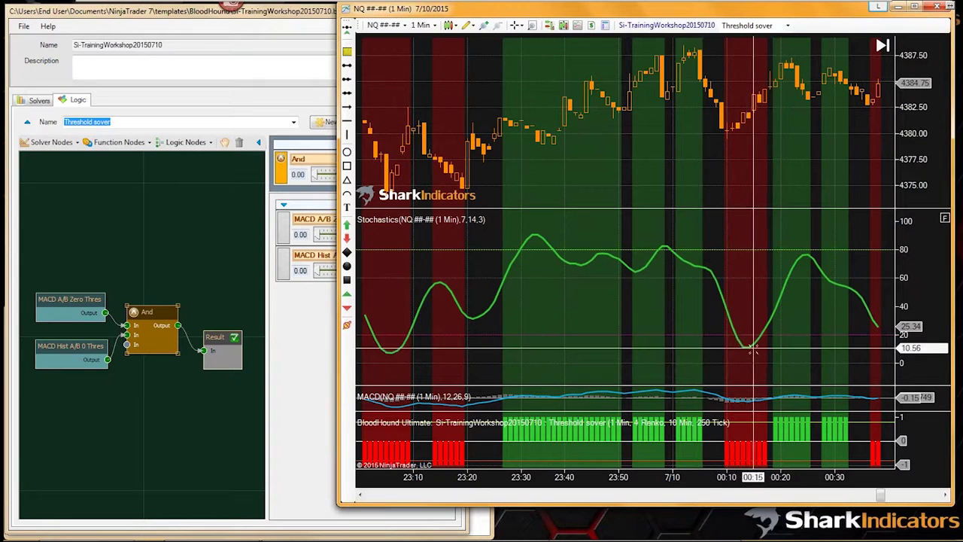
Add a default-timeframe Indicator Threshold solver node below the MACD nodes, feeding Result
click(63, 153)
click(61, 146)
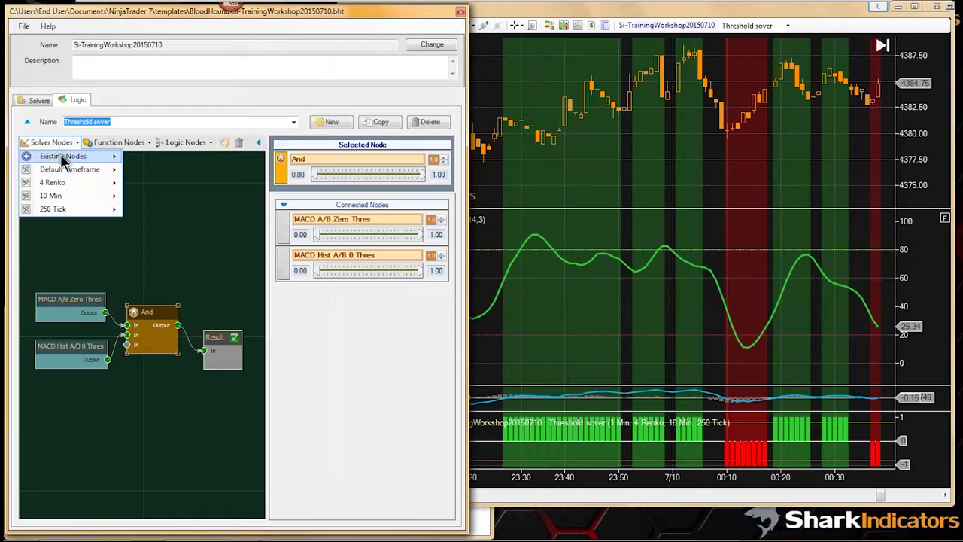
mouse_move(67, 168)
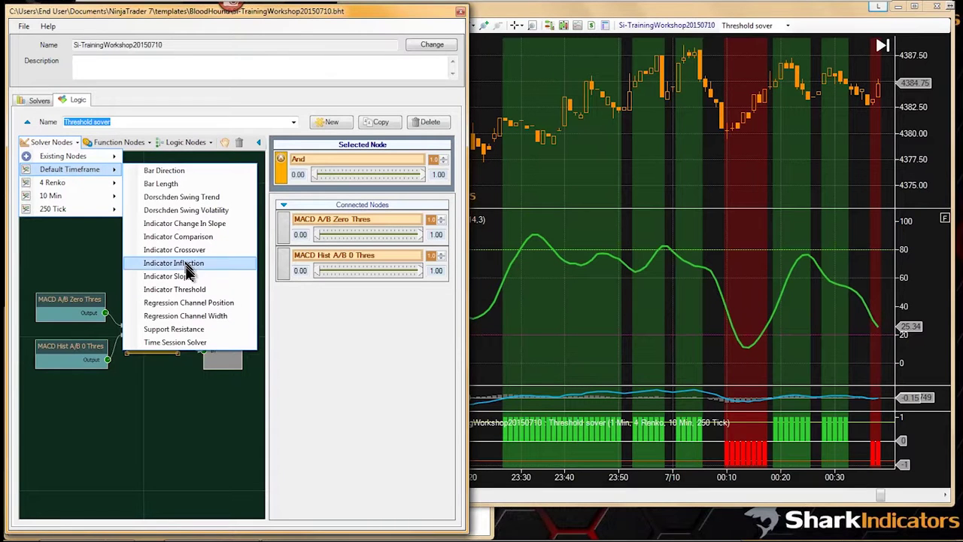
click(181, 290)
drag(180, 342, 109, 412)
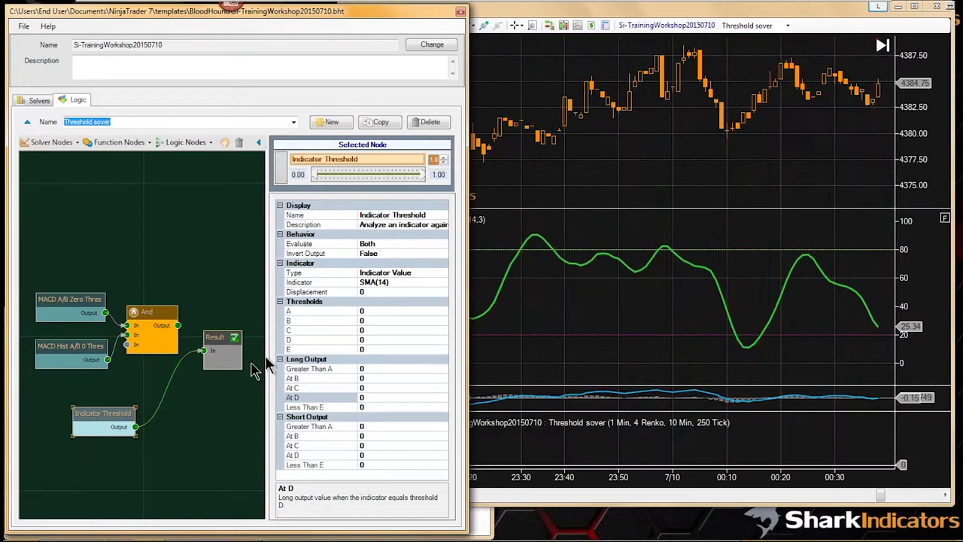
Rename the new Indicator Threshold node as Stoch 80/20 Thres
click(374, 214)
click(390, 214)
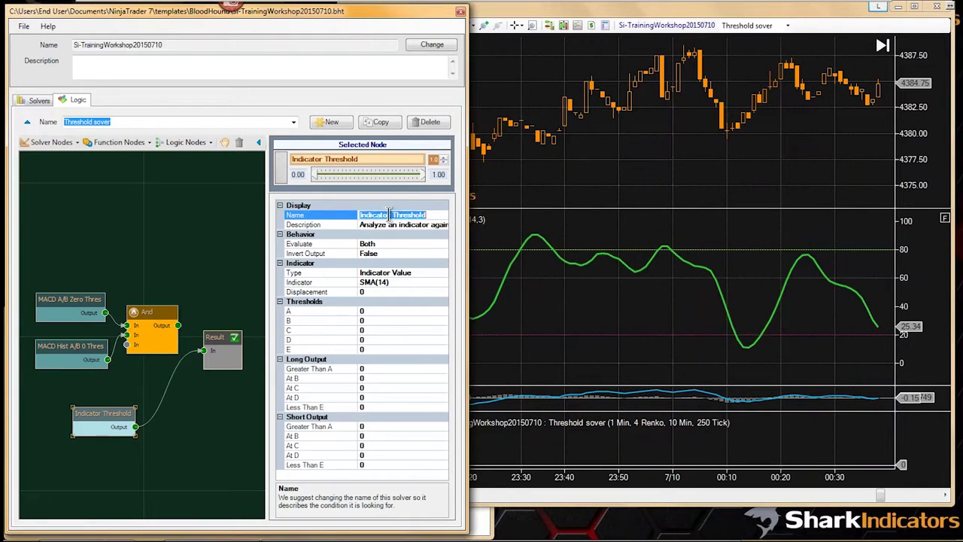
click(392, 214)
drag(391, 215, 344, 223)
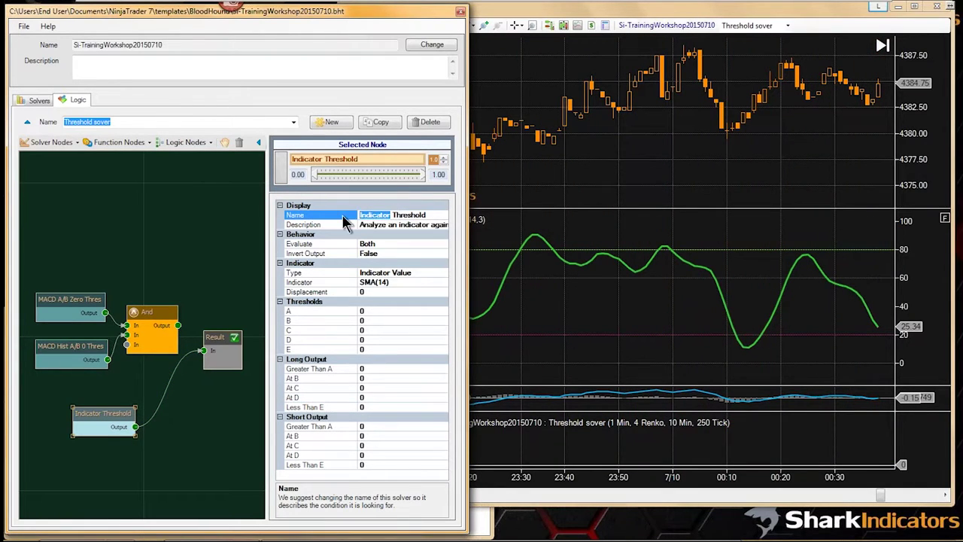
text(SToch)
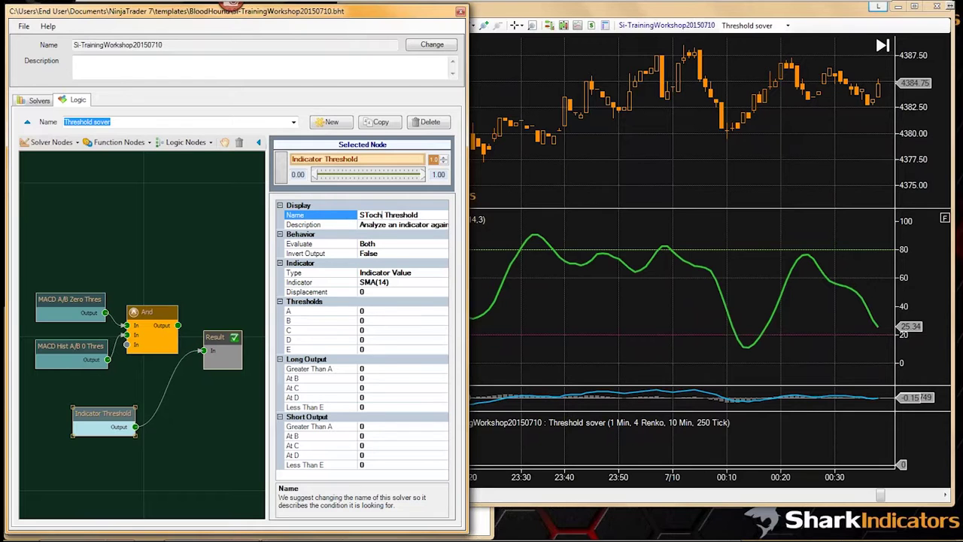
text(tochi)
key(Return)
Replace the Stoch node's SMA indicator with Stochastics(7,14,3), using the D plot for both Long and Short
click(370, 282)
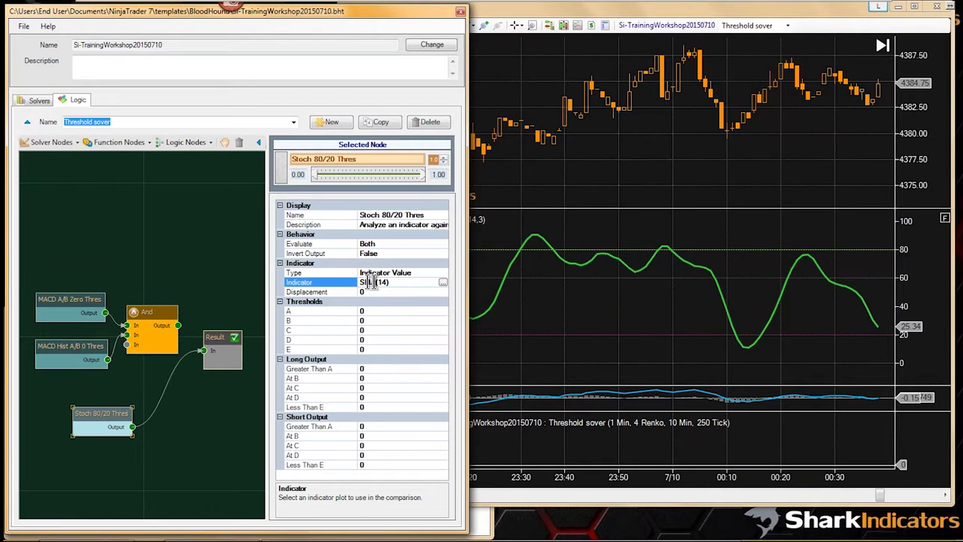
click(443, 285)
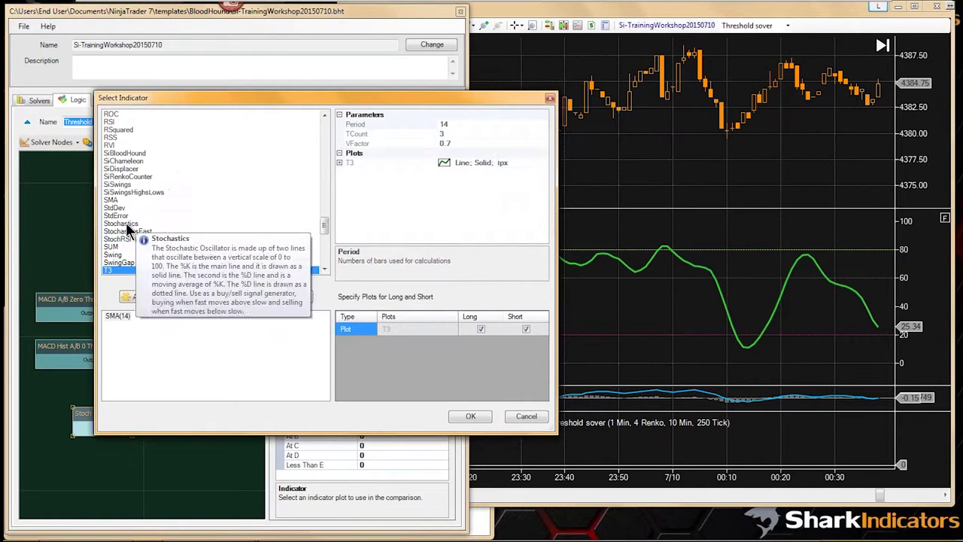
click(124, 225)
click(146, 296)
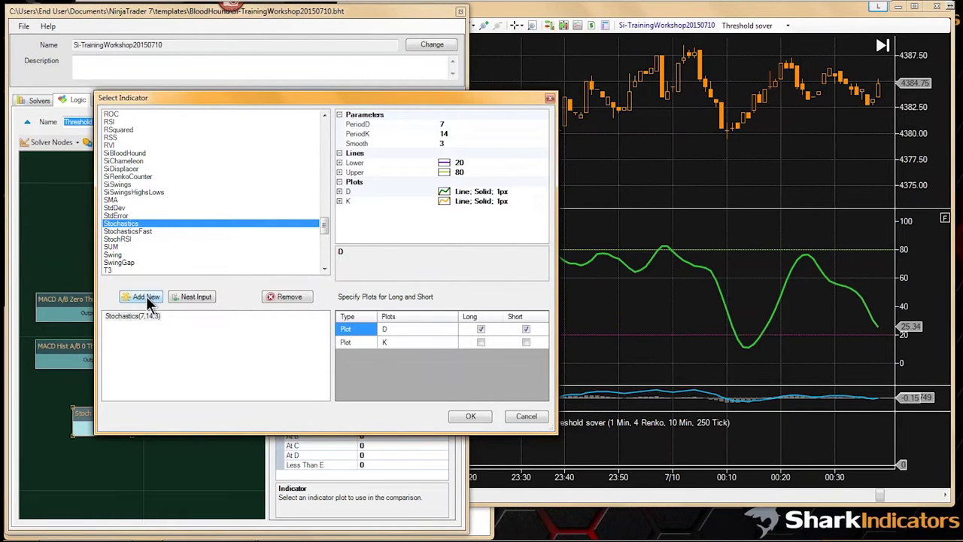
click(452, 134)
click(452, 143)
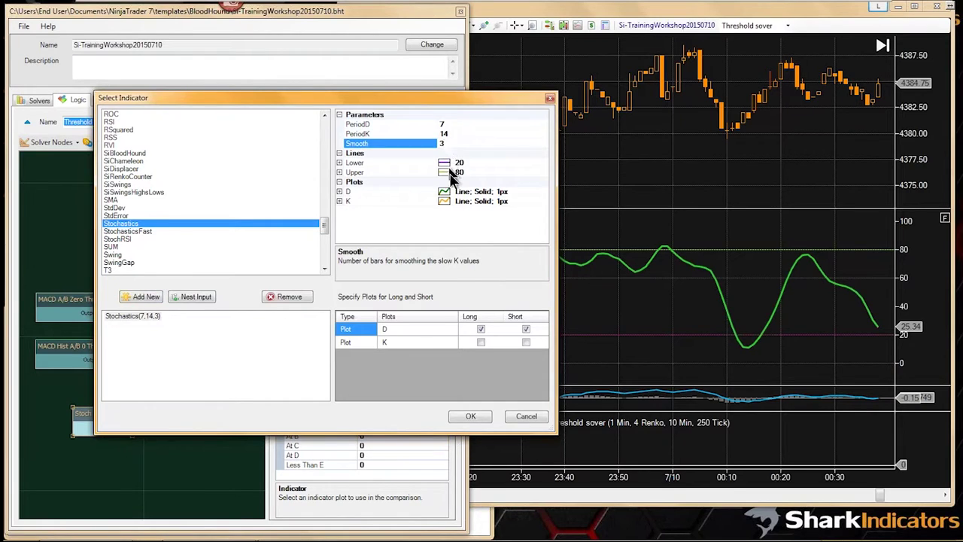
click(397, 329)
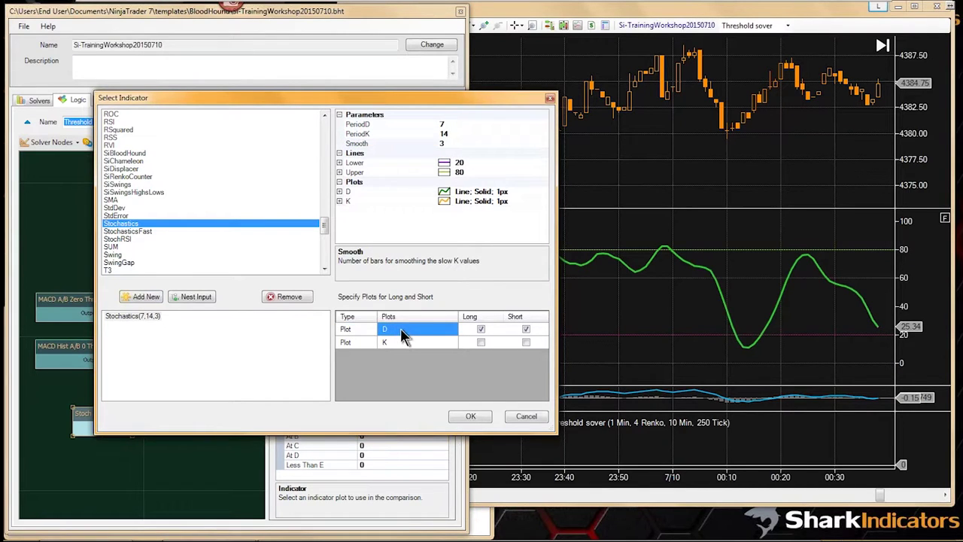
click(487, 336)
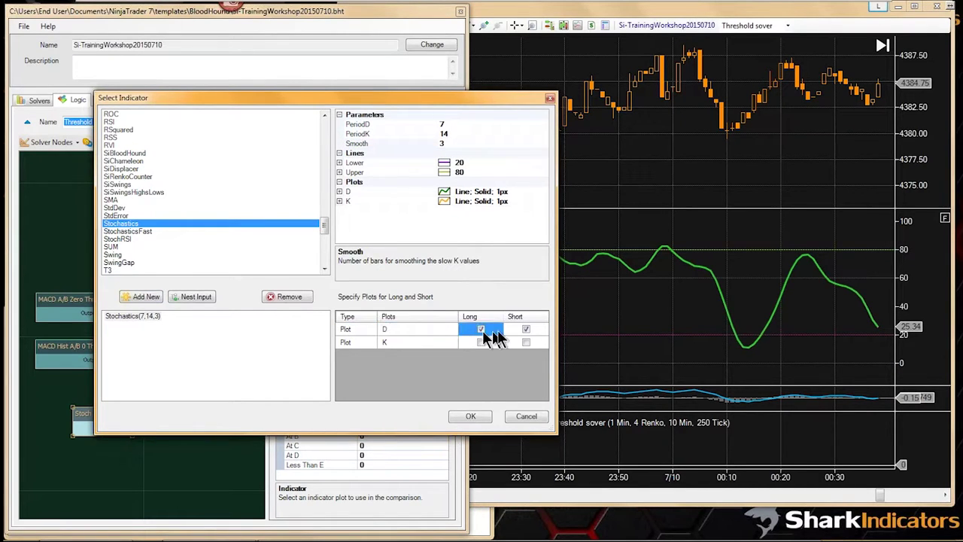
click(514, 336)
click(468, 416)
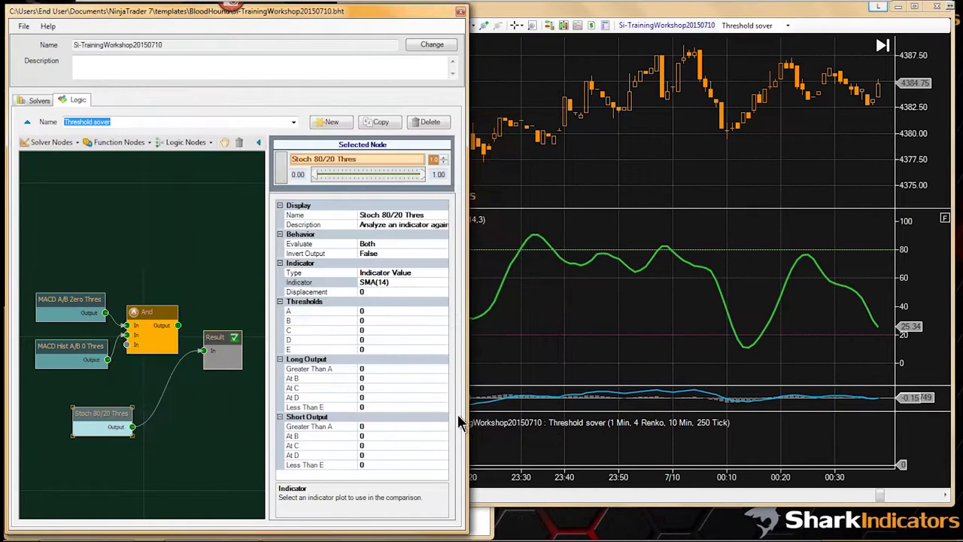
Set the Stoch node's threshold A to 80 and threshold E to 20
click(369, 311)
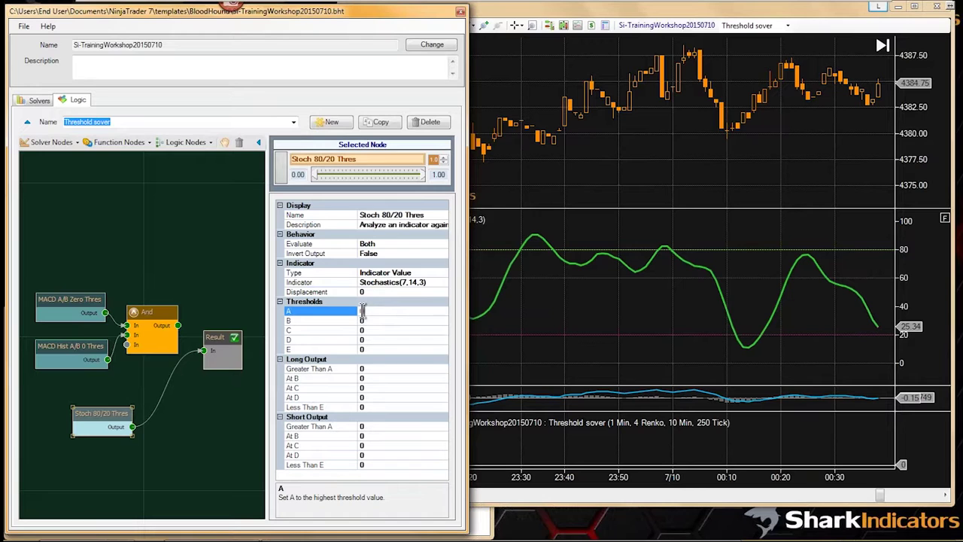
text(80)
click(371, 349)
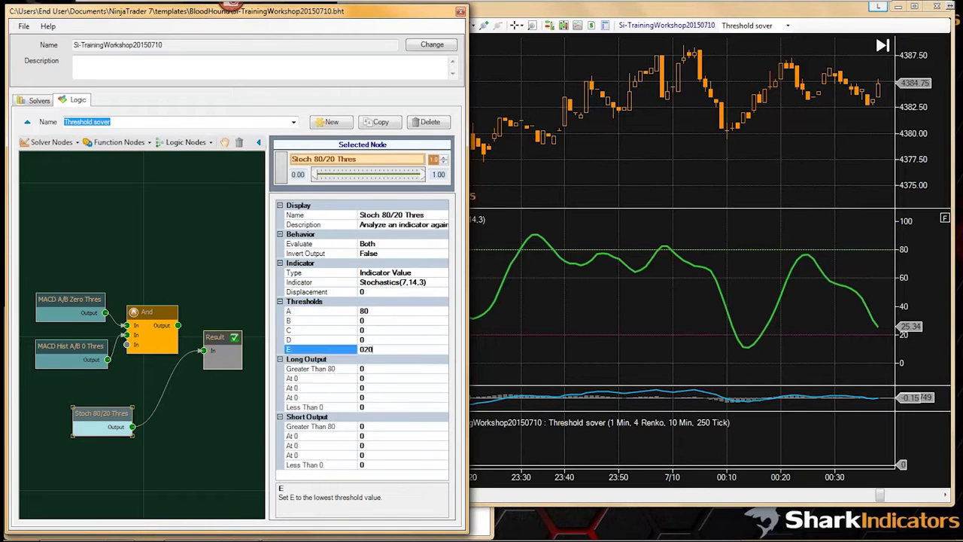
click(375, 340)
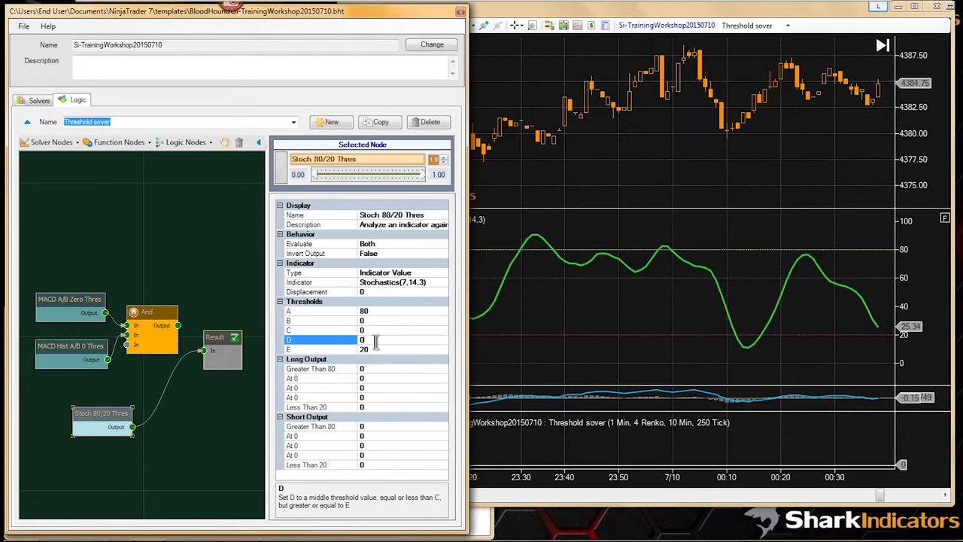
Step through thresholds A to E of the Stoch node to examine how the highest, middle and lowest levels are ordered
click(375, 311)
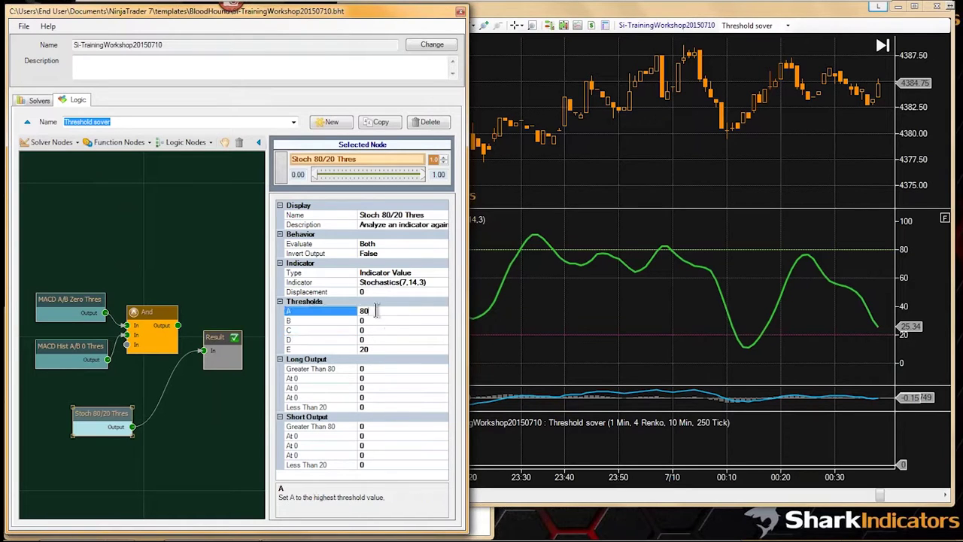
click(375, 321)
key(Down)
key(Down)
key(Down)
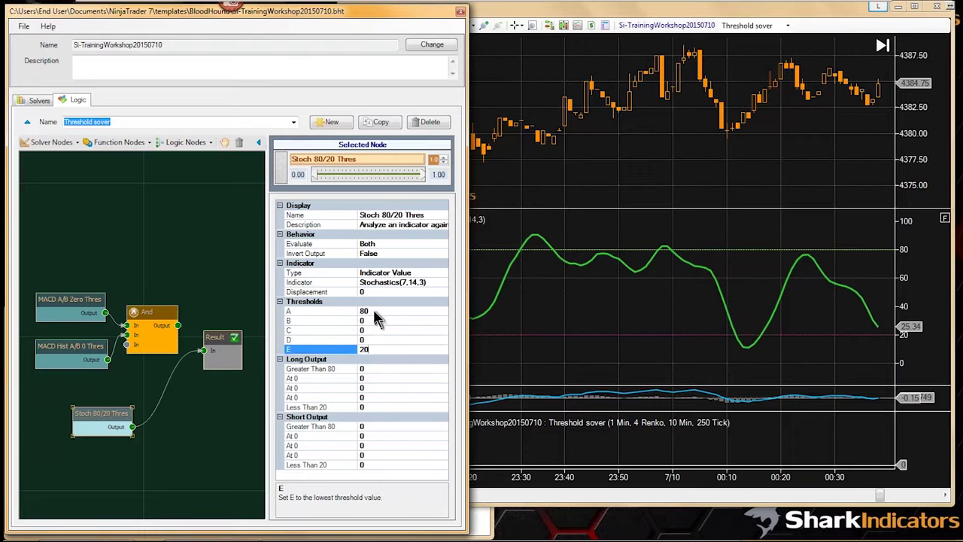
click(373, 311)
click(371, 321)
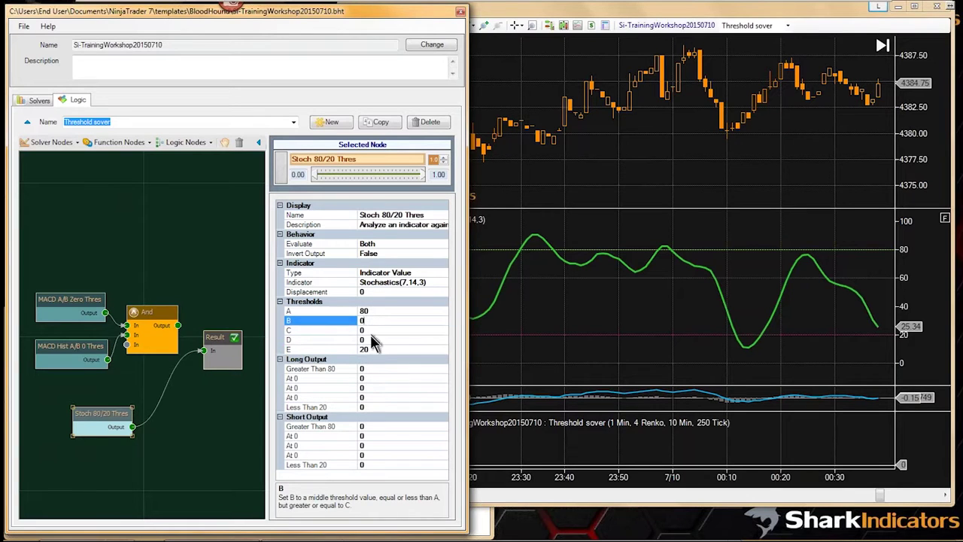
key(Down)
key(Down)
key(Down)
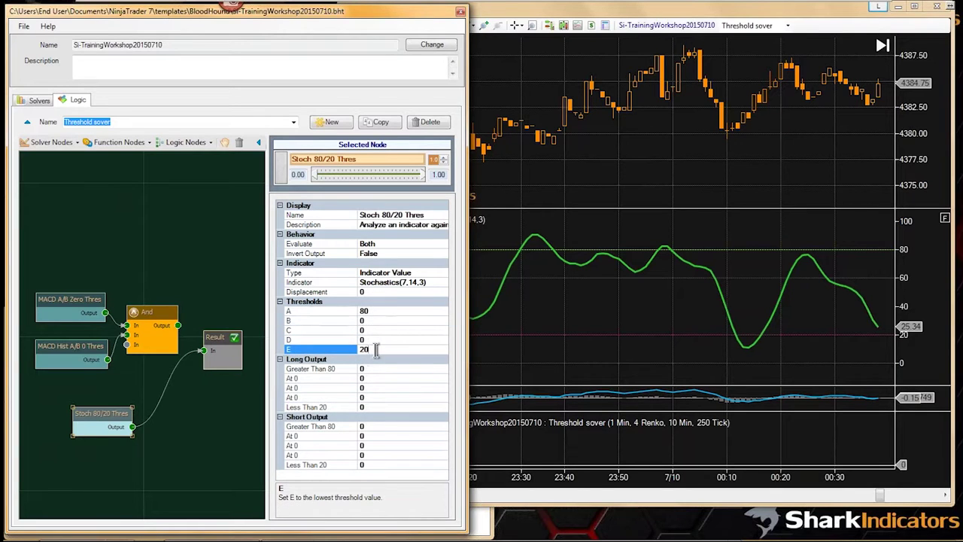
key(Up)
click(371, 348)
click(372, 343)
click(371, 348)
click(378, 340)
click(374, 348)
Set the Stoch node's Long Output for Greater Than 80 to 1 and its Short Output for Less Than 20 to 1
click(369, 369)
text(1)
click(374, 465)
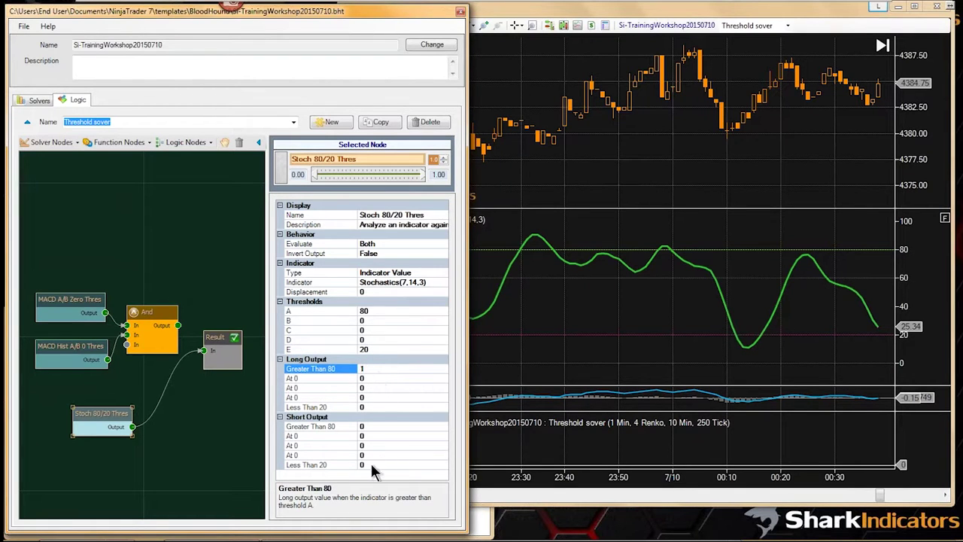
text(1)
click(370, 455)
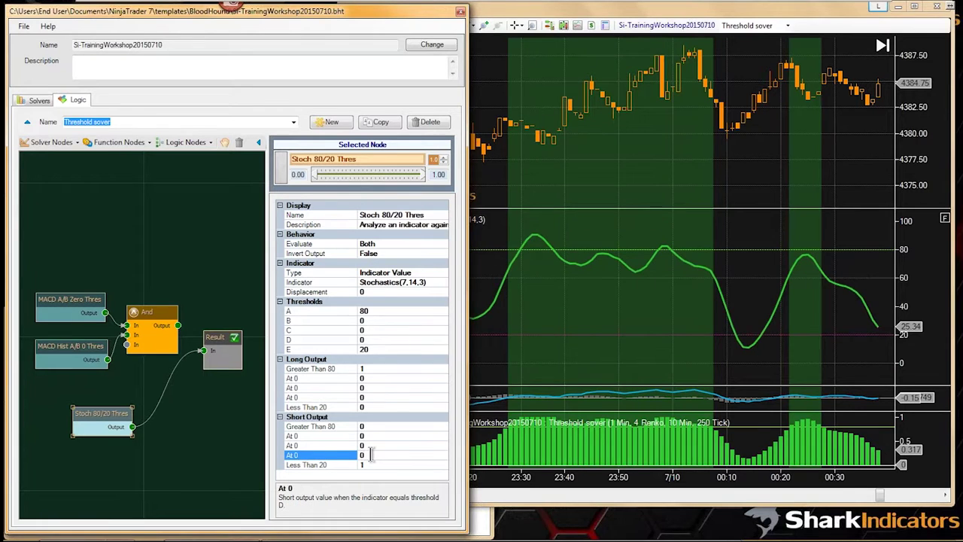
Examine the node's signals on earlier chart bars and compare them with its threshold A to D settings
click(527, 369)
drag(527, 369, 582, 374)
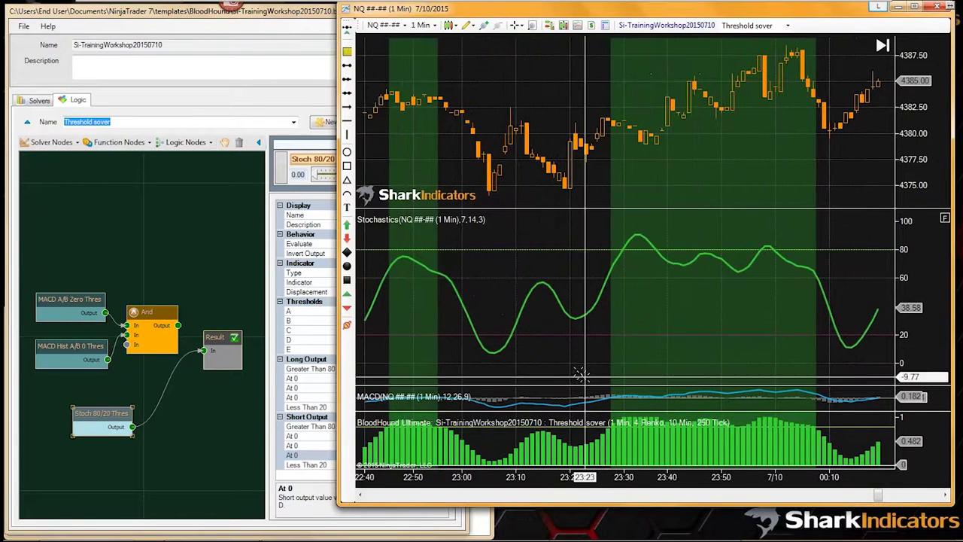
drag(503, 371, 567, 371)
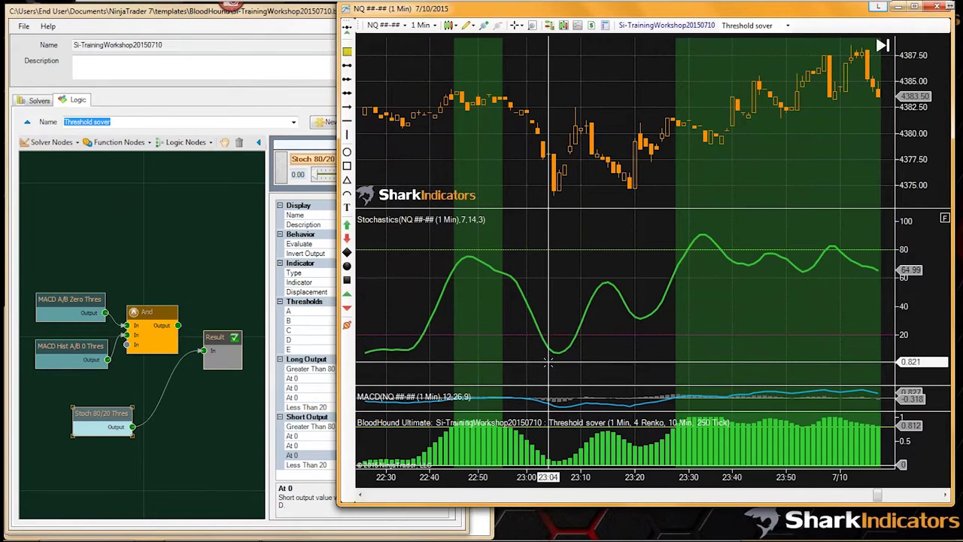
drag(539, 374, 631, 377)
click(336, 373)
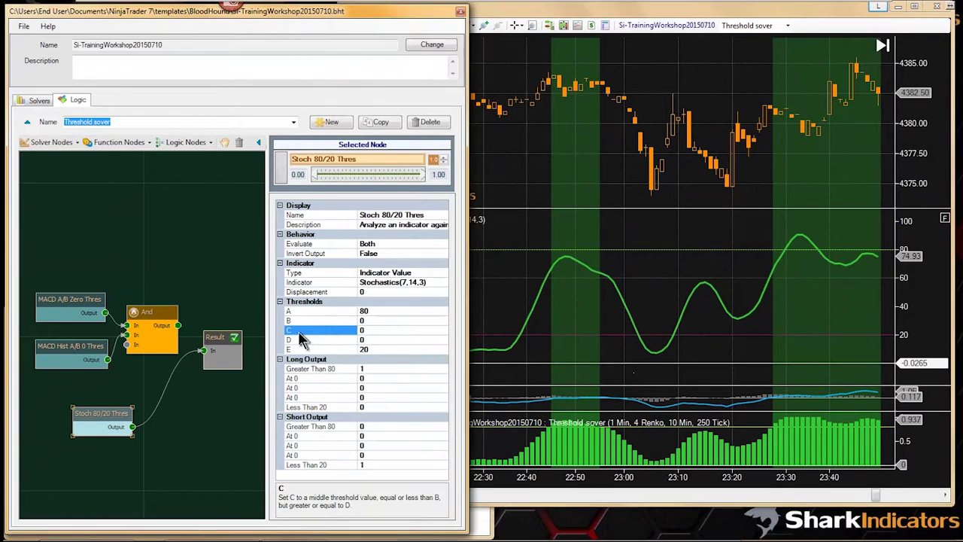
click(371, 310)
click(371, 320)
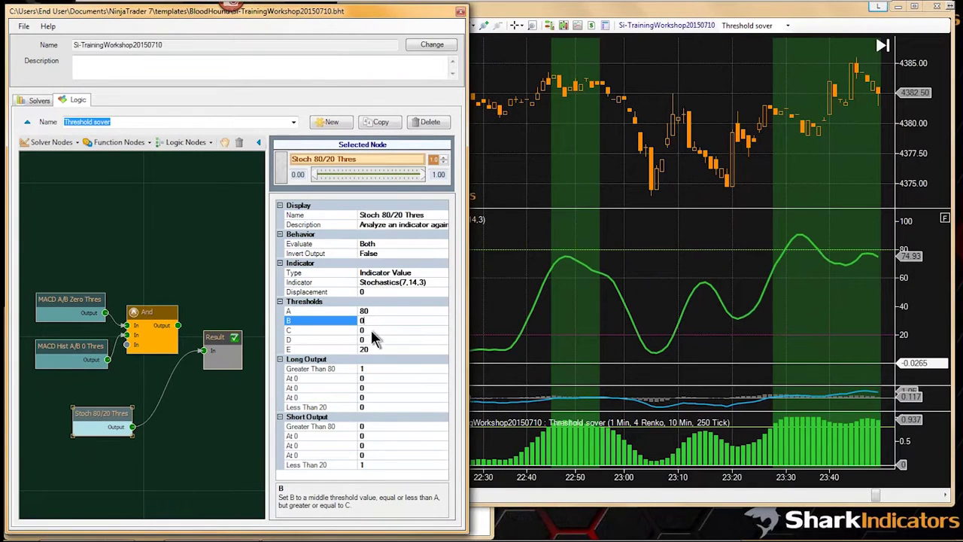
click(371, 331)
click(371, 340)
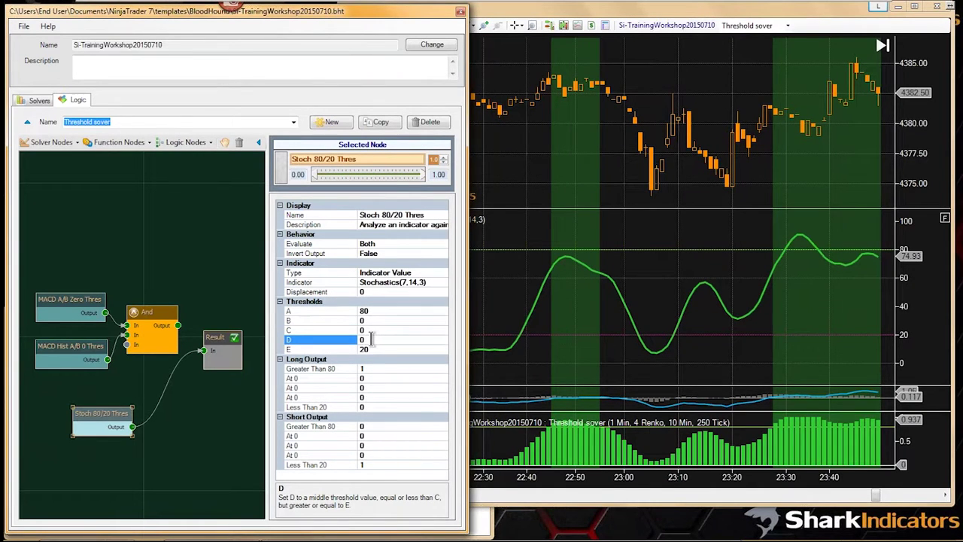
Set the Stoch node's middle thresholds B, C and D to 50
click(369, 330)
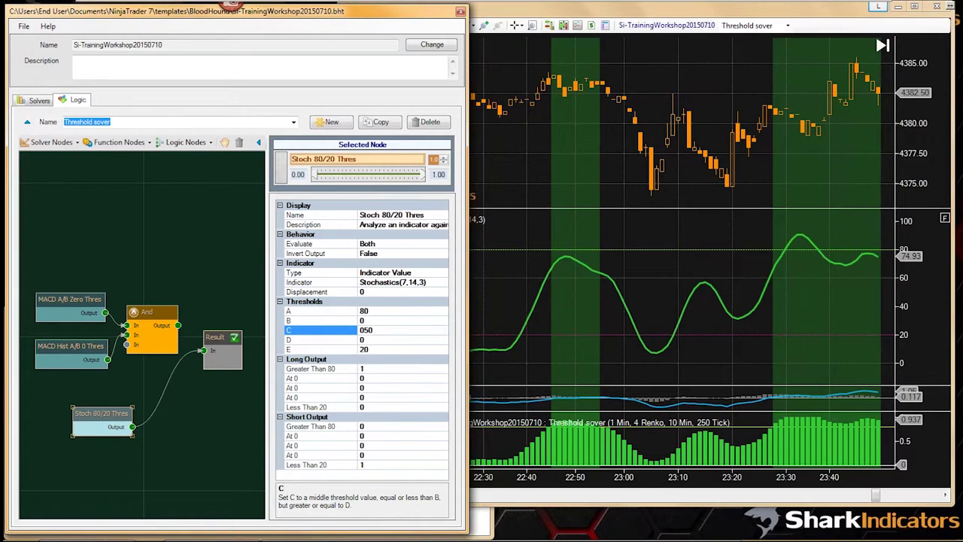
text(50)
click(371, 320)
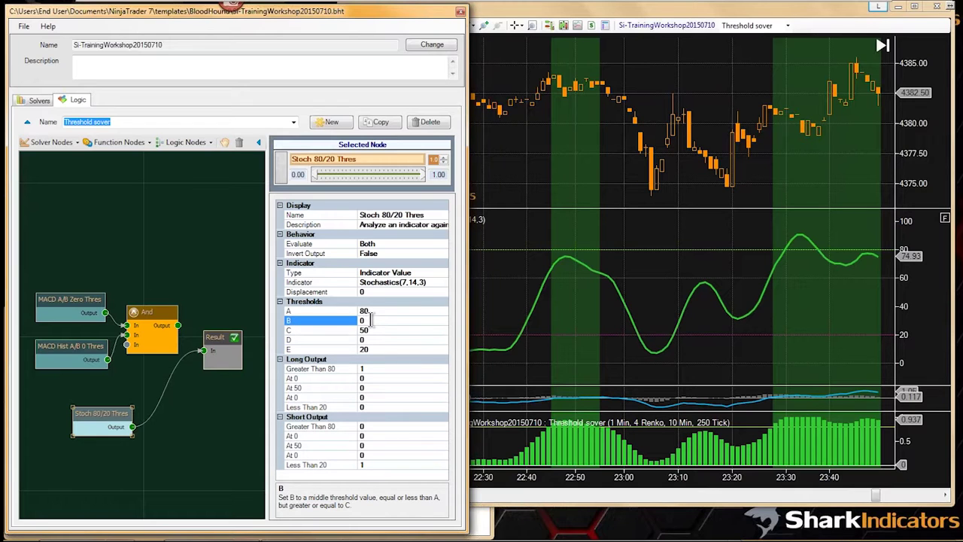
click(372, 340)
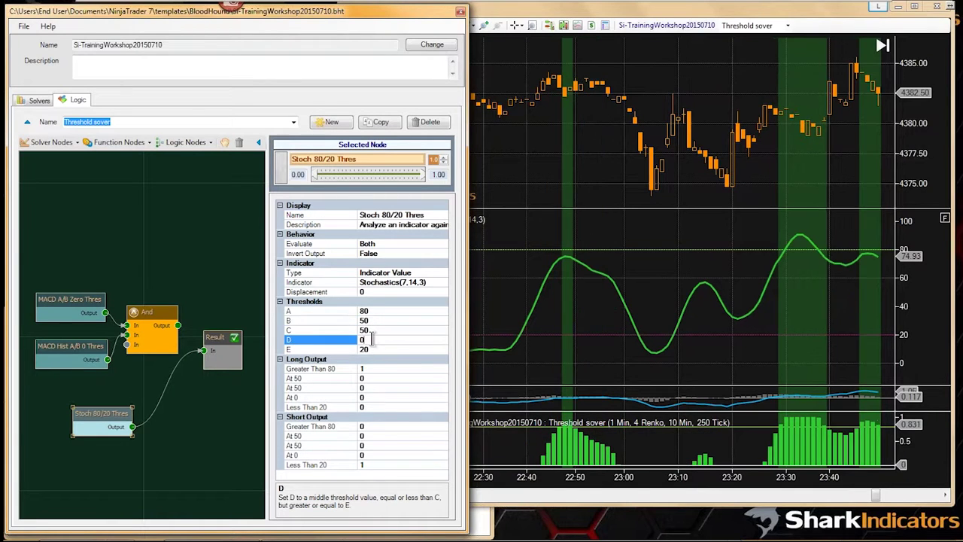
text(50)
click(376, 349)
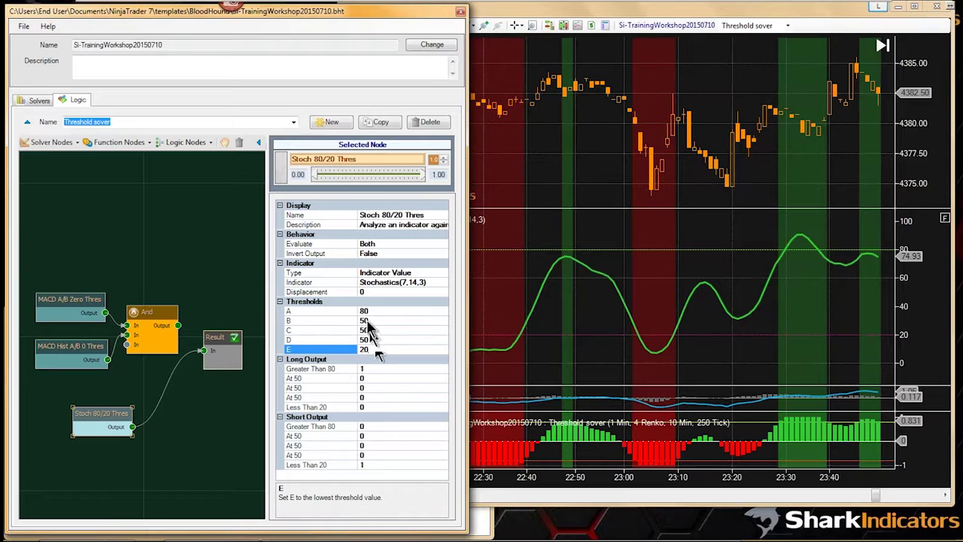
Review the Stoch node's thresholds A to E and examine how its graded output follows the Stochastics line on earlier bars
click(376, 311)
click(373, 320)
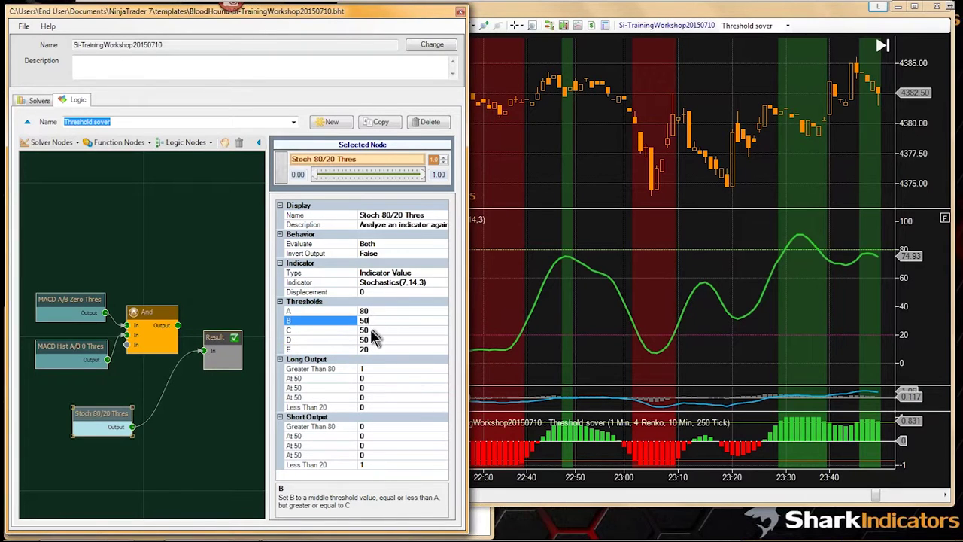
click(371, 329)
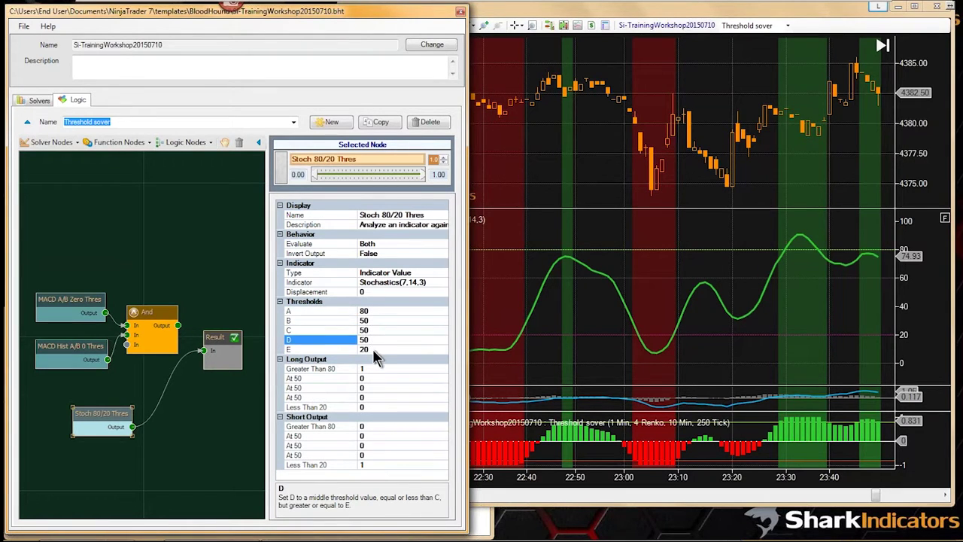
click(371, 346)
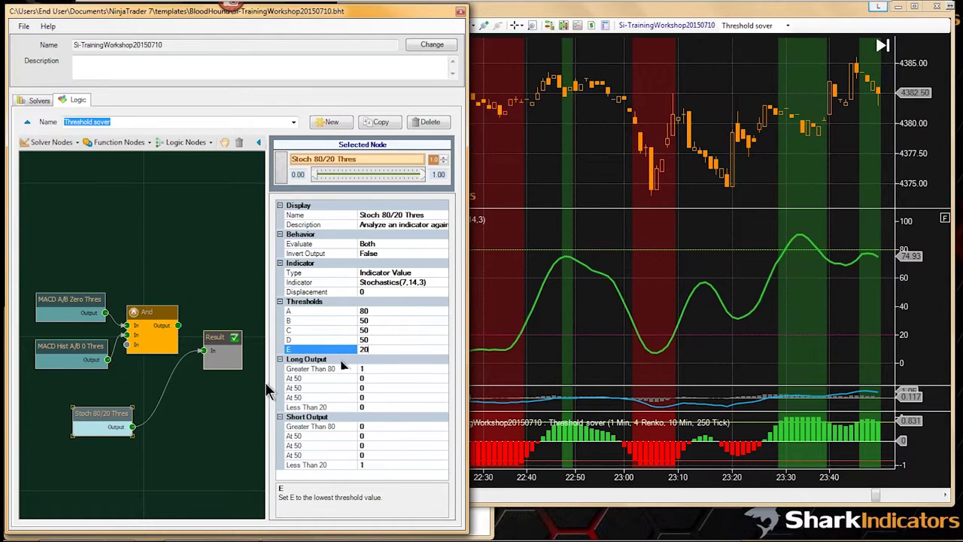
click(607, 307)
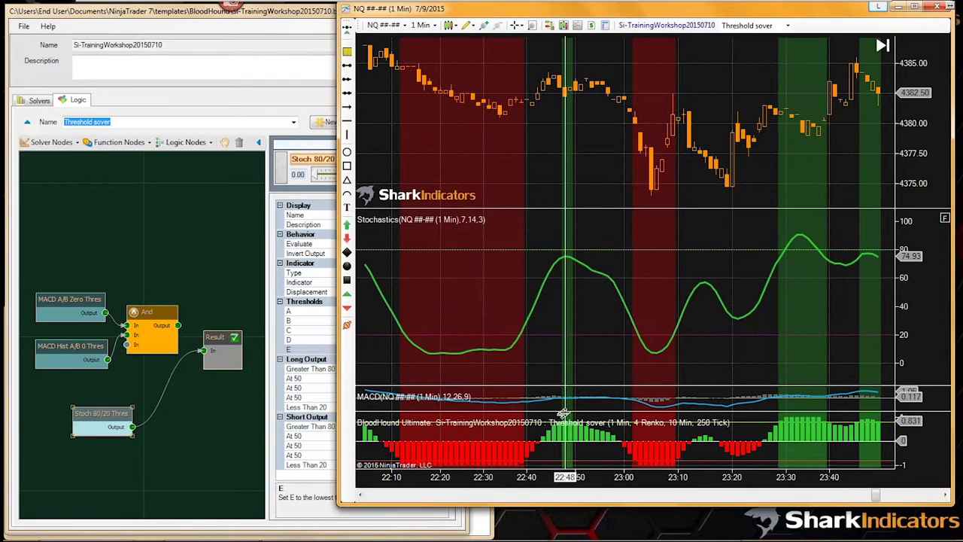
drag(572, 388, 576, 405)
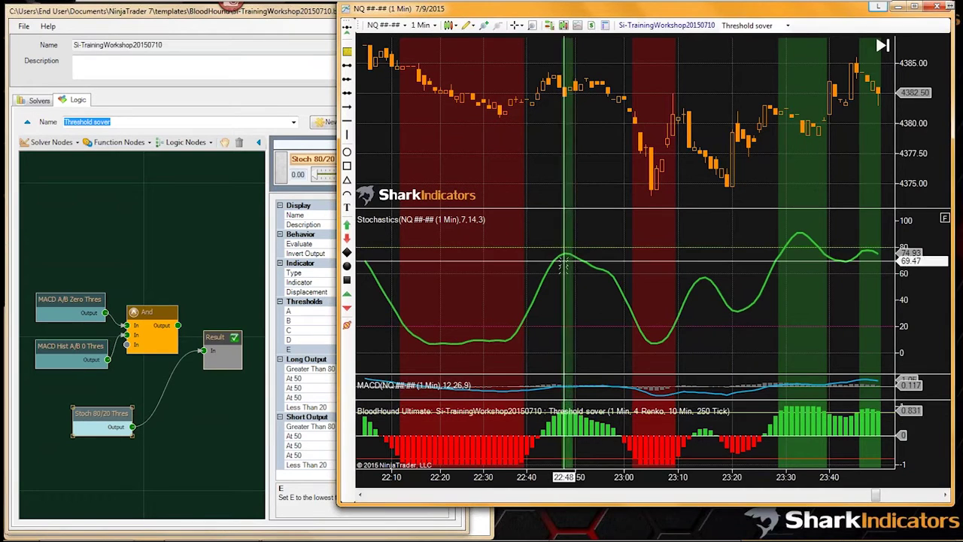
drag(552, 357, 608, 420)
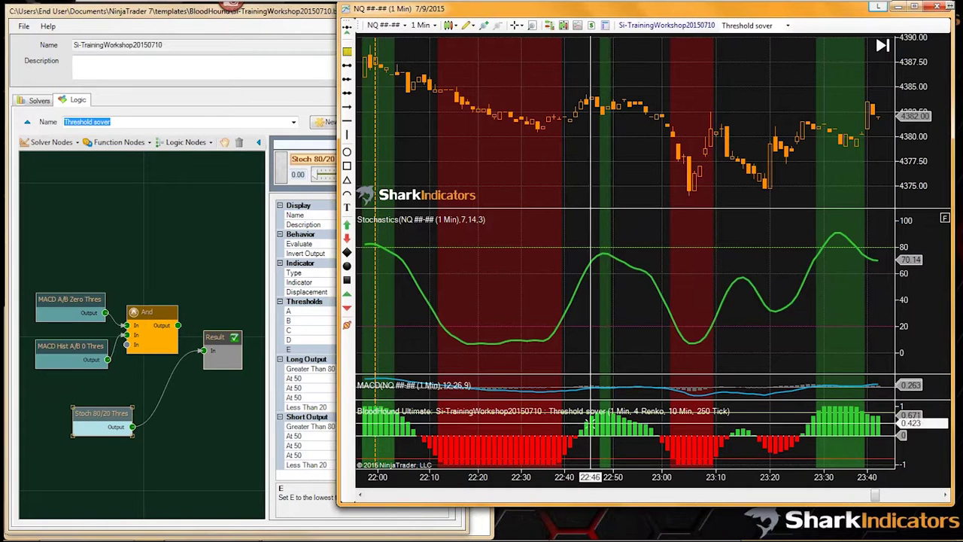
drag(585, 344, 858, 362)
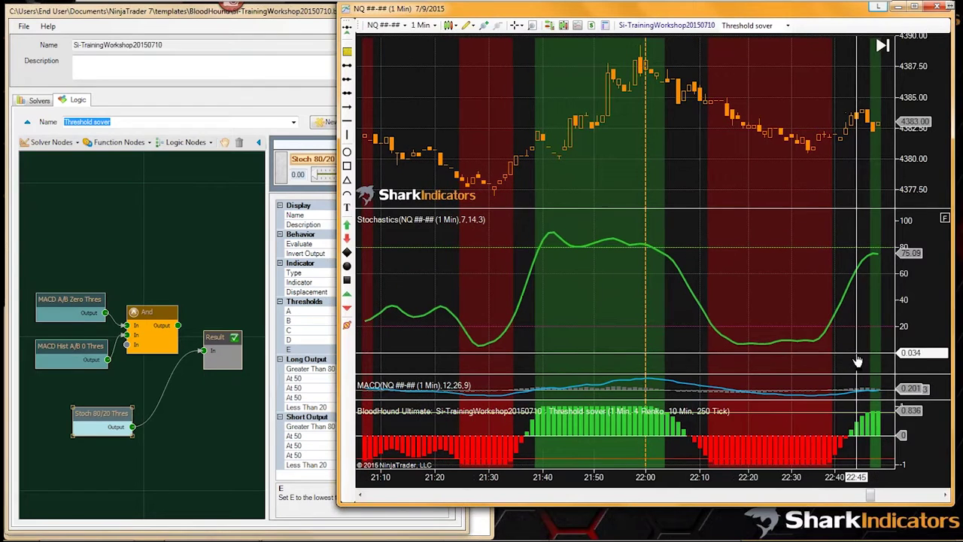
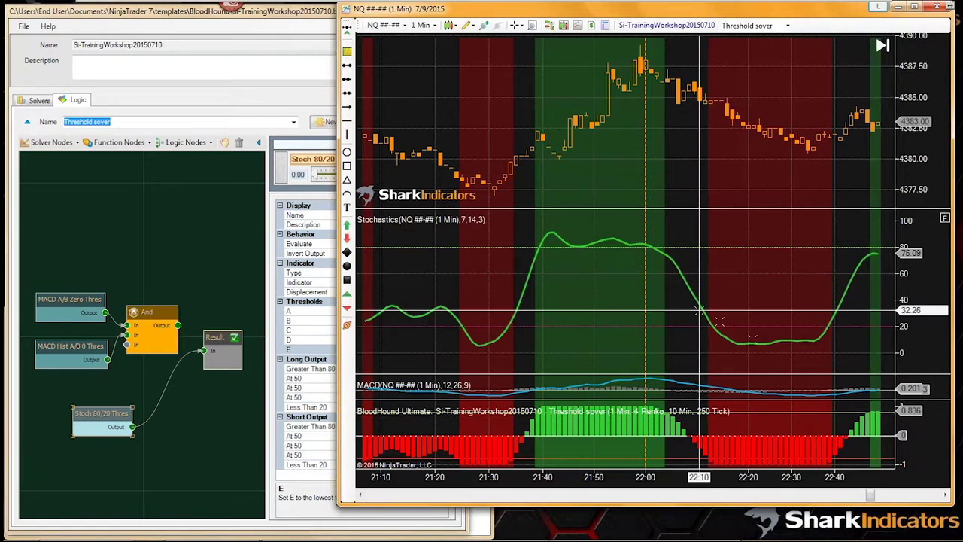
Inspect the Long Threshold and Short Threshold signal settings of the chart's BloodHound indicator, leaving them as they are
right_click(592, 178)
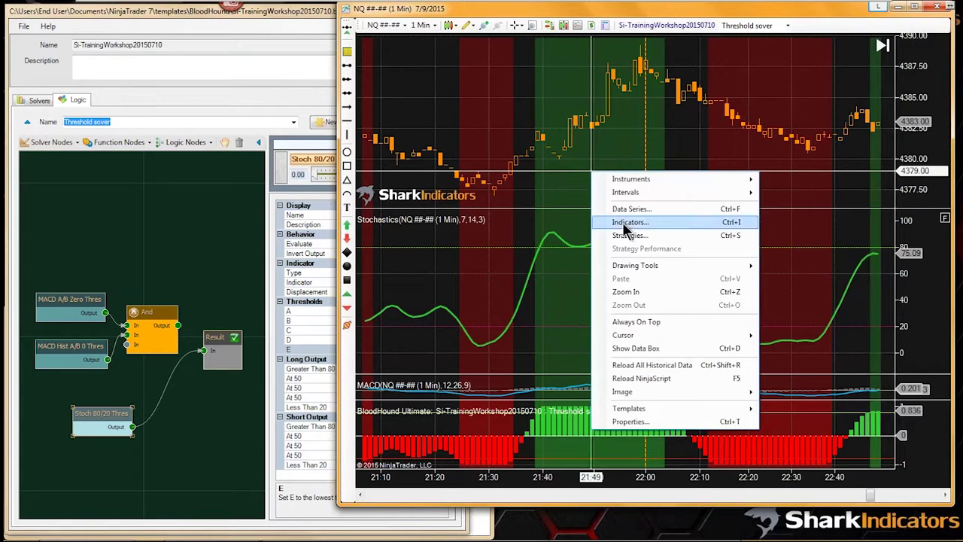
click(628, 223)
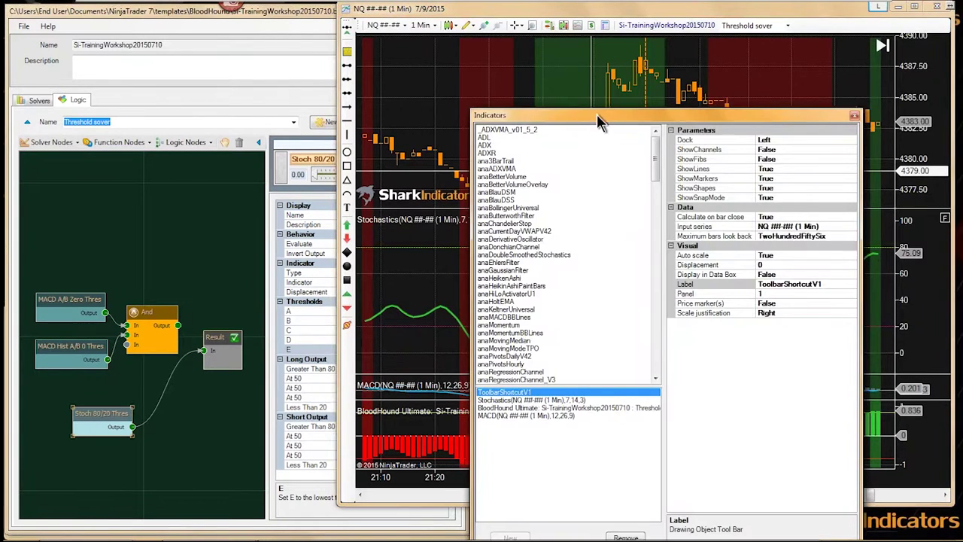
drag(596, 115, 562, 45)
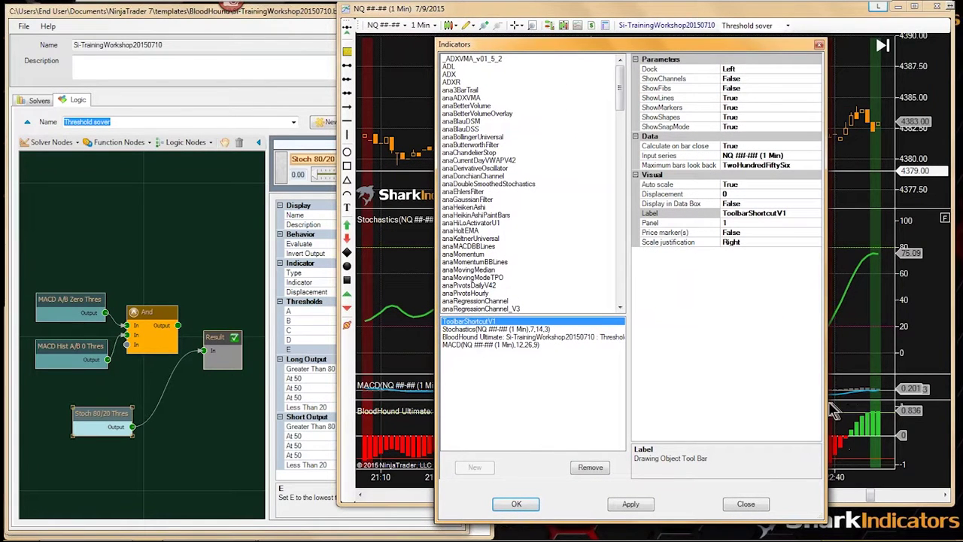
click(450, 338)
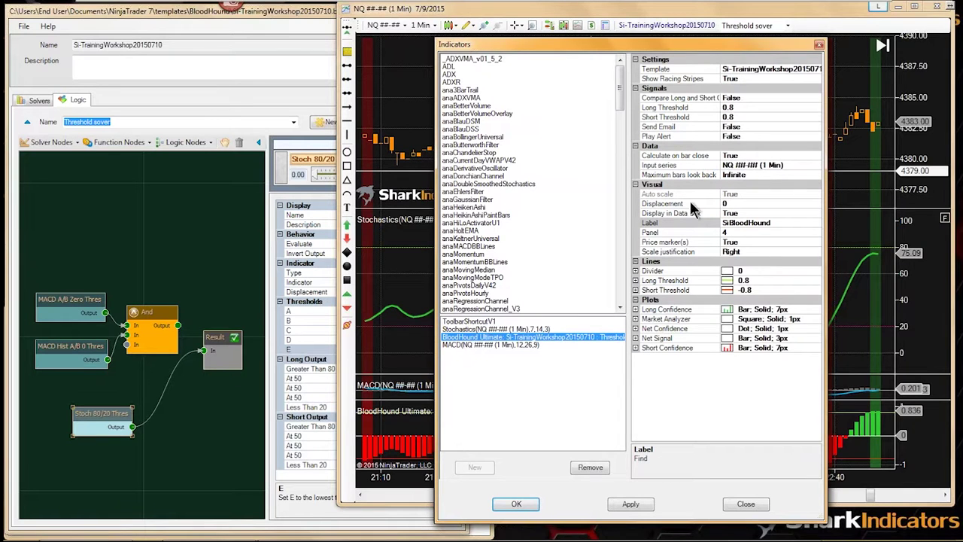
click(667, 108)
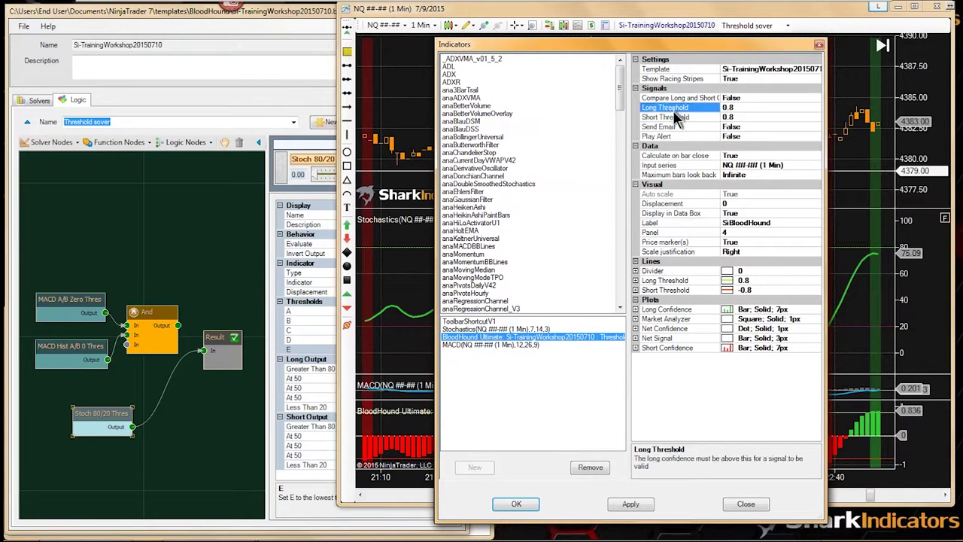
click(676, 119)
click(735, 108)
click(737, 117)
click(736, 107)
click(740, 117)
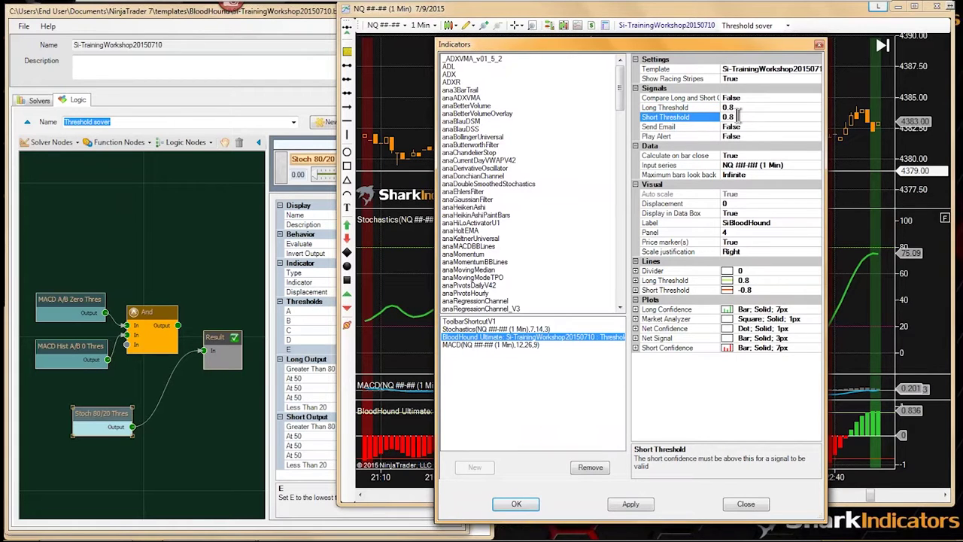
click(738, 108)
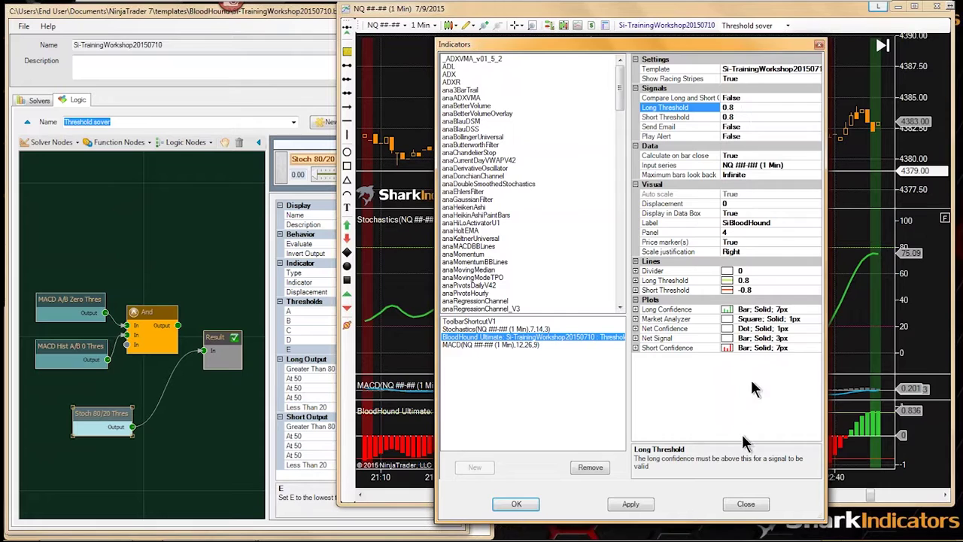
click(739, 117)
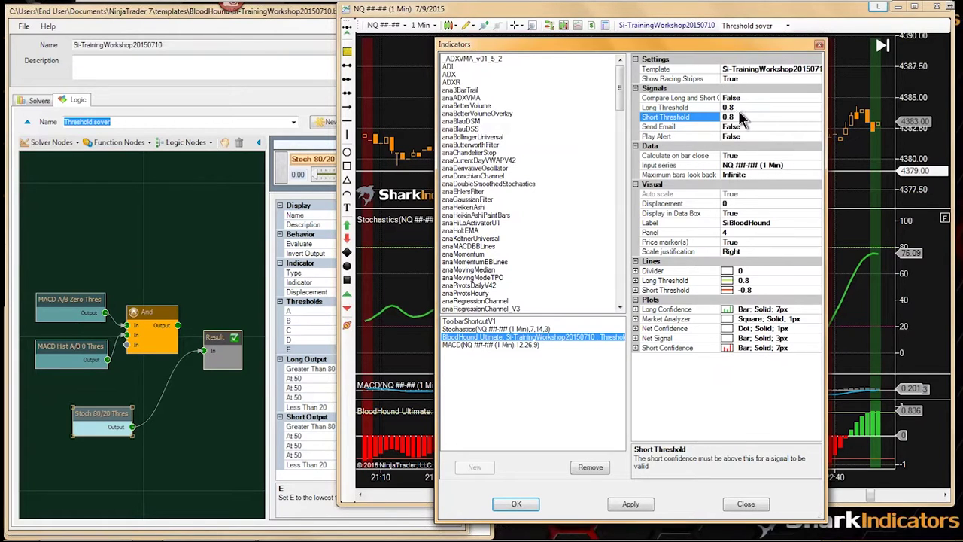
click(820, 46)
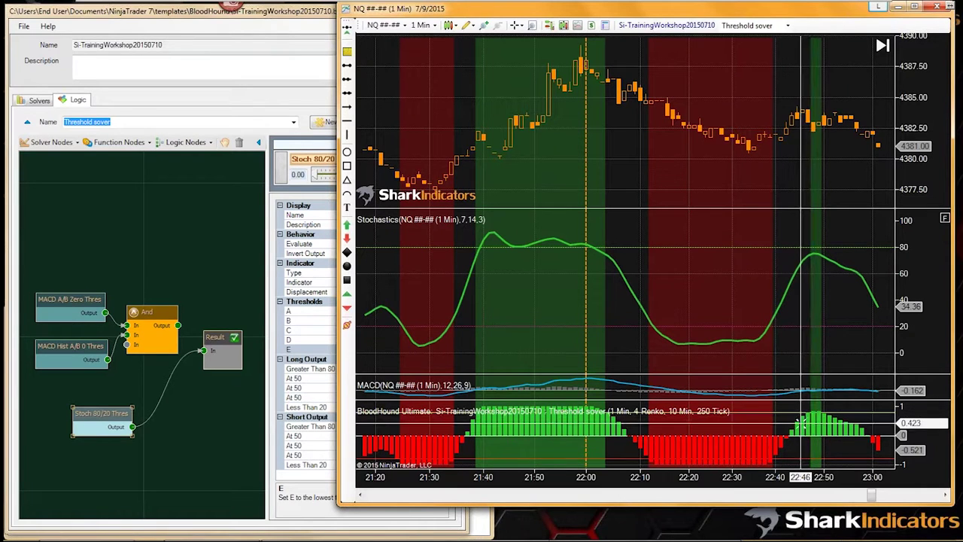
Set the Stoch node's threshold B to 80 and examine the long and short output on earlier bars
click(299, 323)
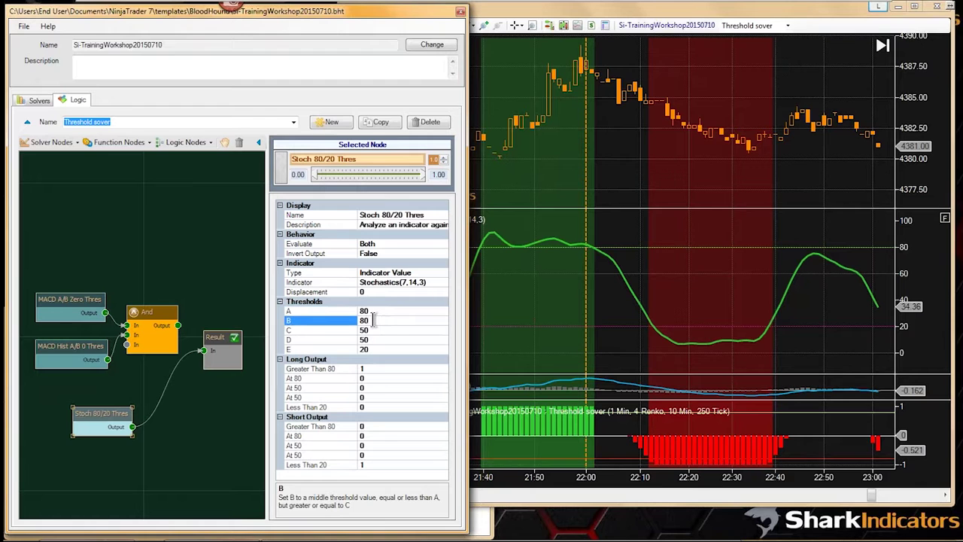
click(792, 357)
drag(792, 357, 735, 427)
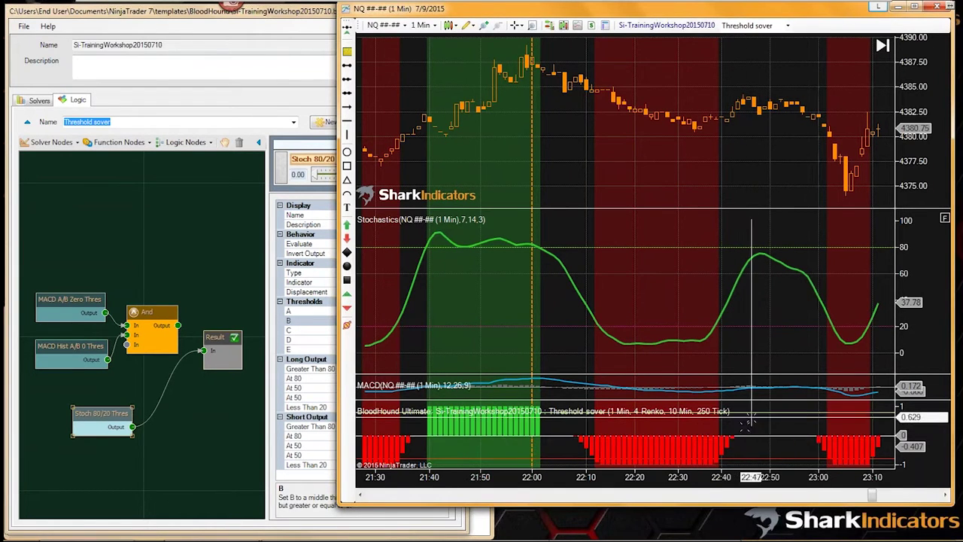
drag(563, 349, 680, 352)
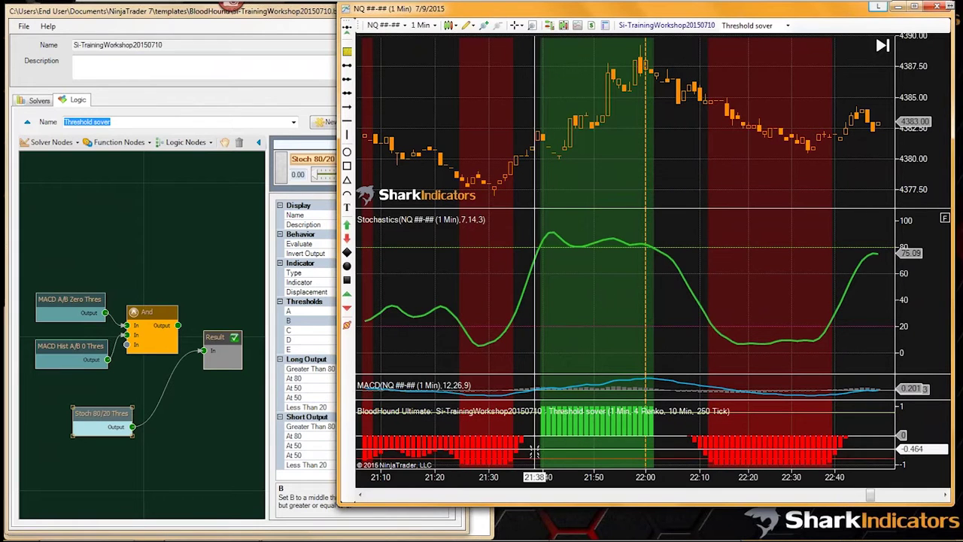
scroll(482, 316, up, 5)
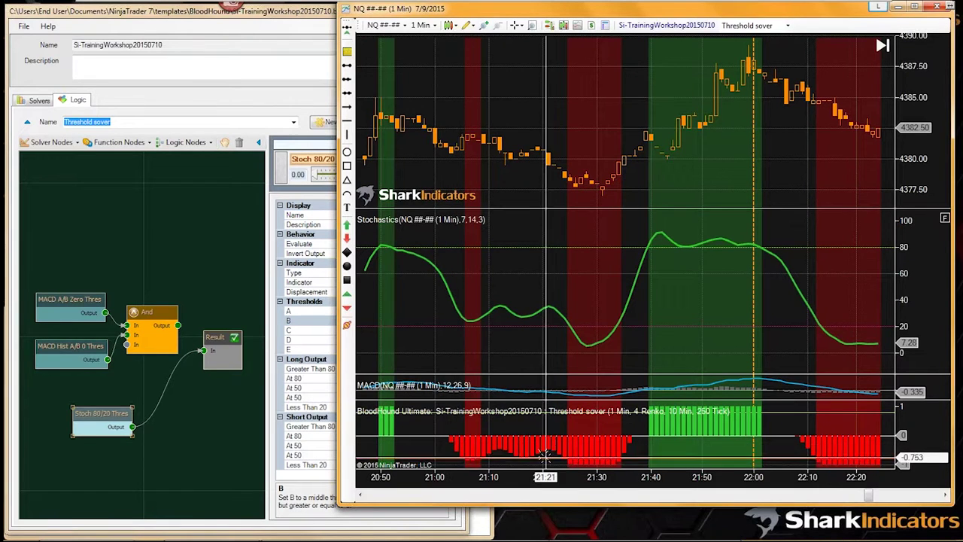
Set the Stoch node's threshold D to 20 and check the short output on the chart
click(298, 341)
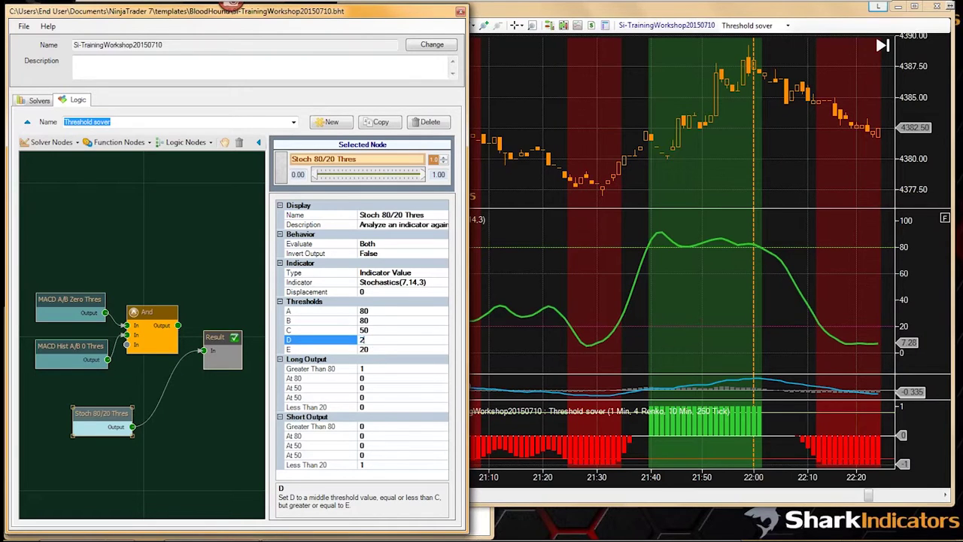
click(368, 340)
click(369, 349)
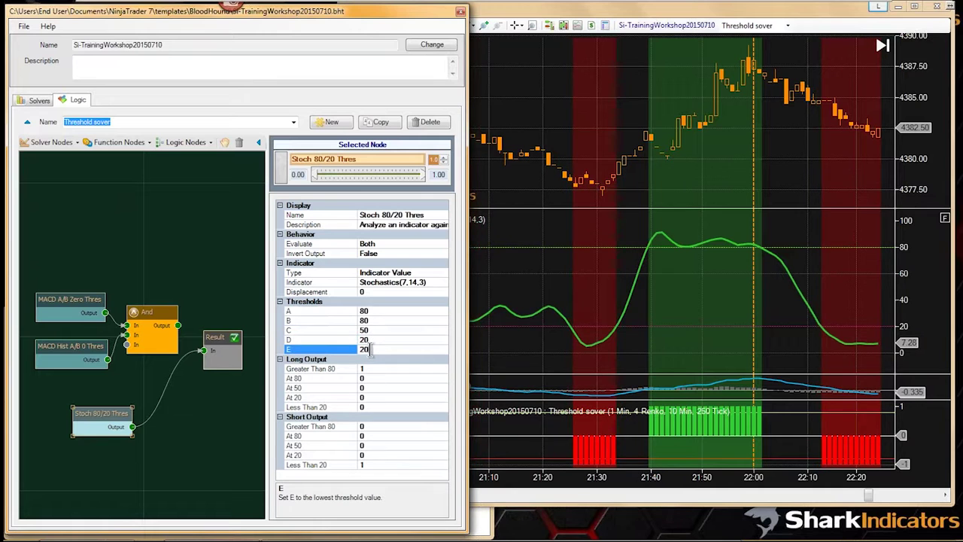
click(550, 299)
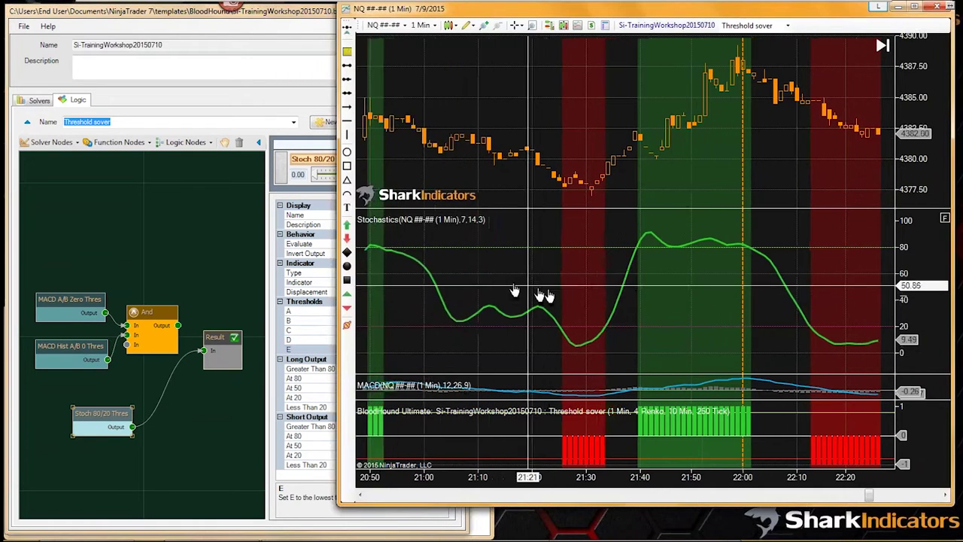
Examine the long and short output on newer bars and set the Stoch node's thresholds B and D to 50
drag(550, 299, 426, 278)
drag(674, 354, 586, 355)
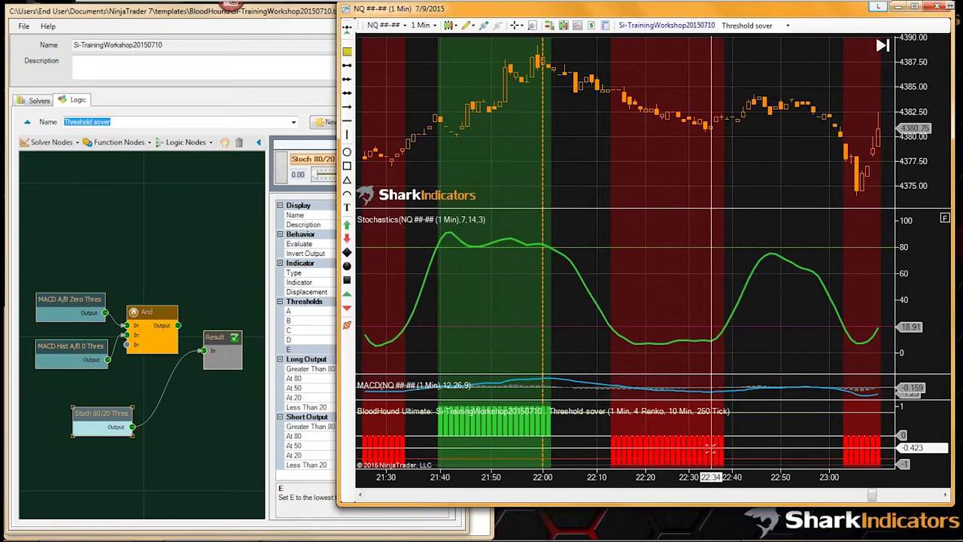
drag(759, 353, 598, 366)
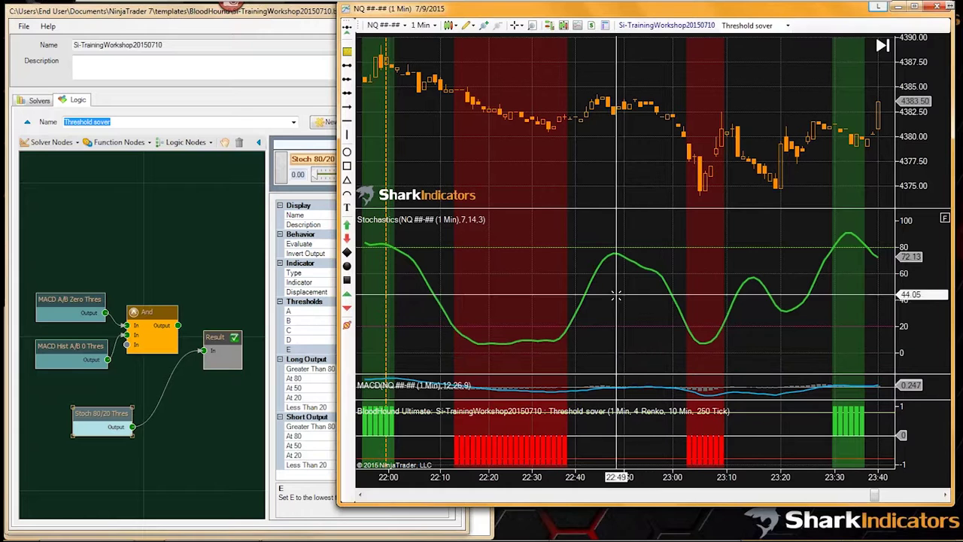
scroll(621, 308, up, 2)
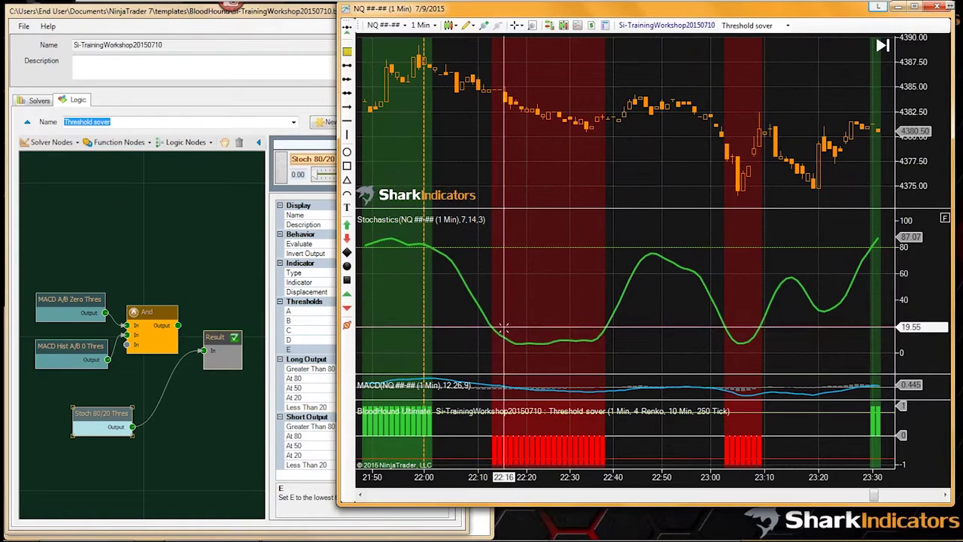
scroll(662, 366, down, 4)
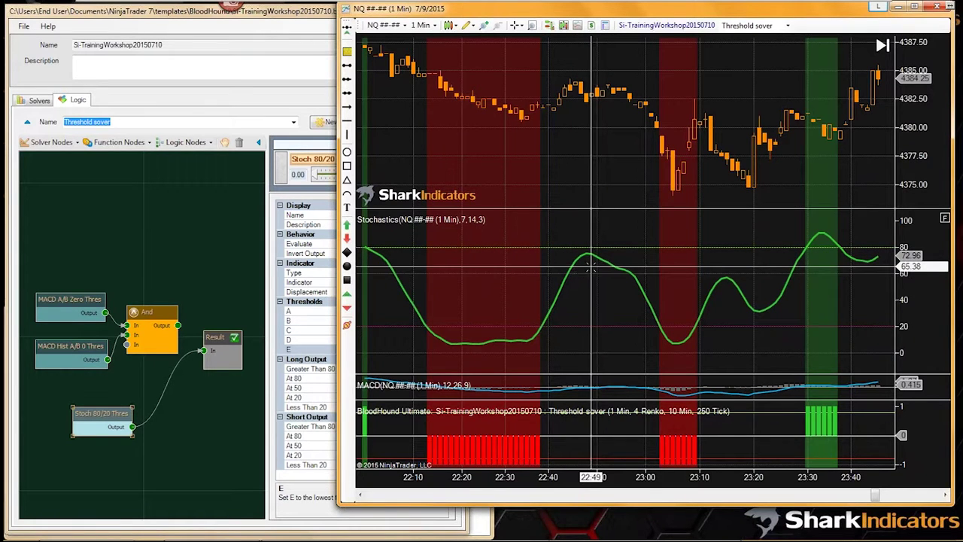
click(315, 321)
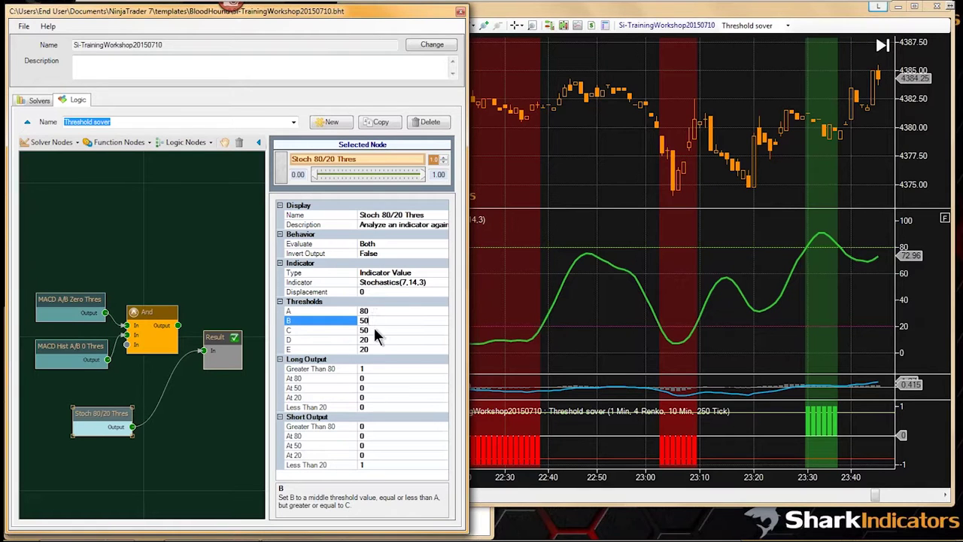
click(373, 340)
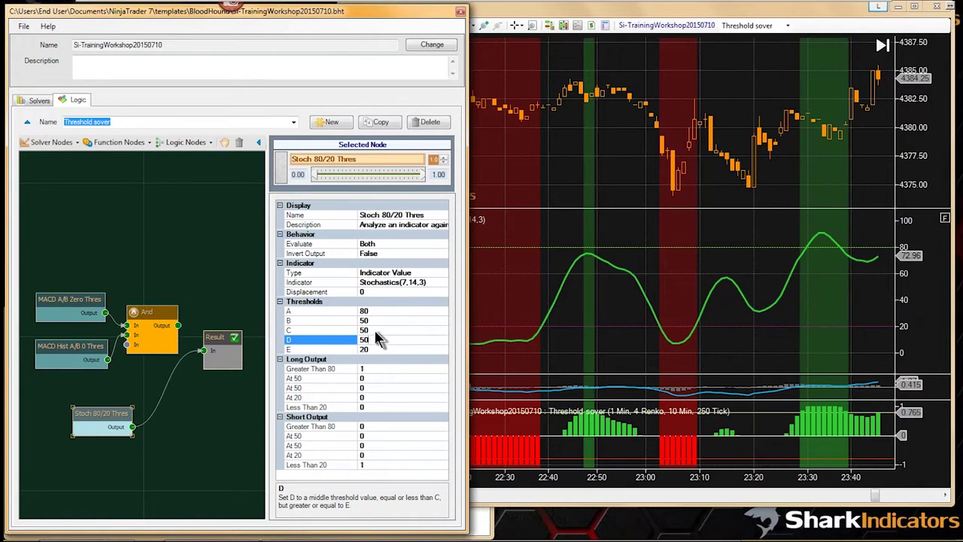
click(373, 330)
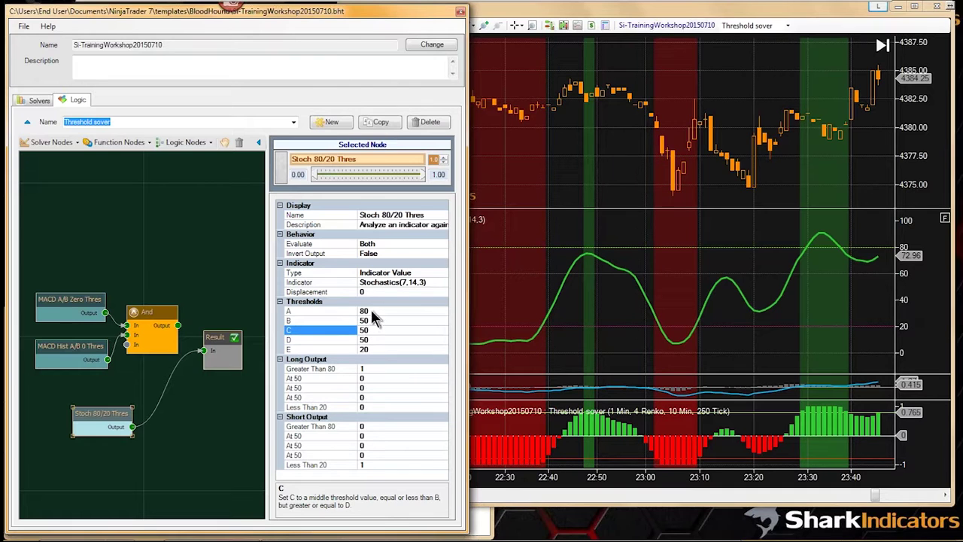
Review the Stoch node's thresholds A, B, D and E, concentrating on the range between A and B
click(372, 310)
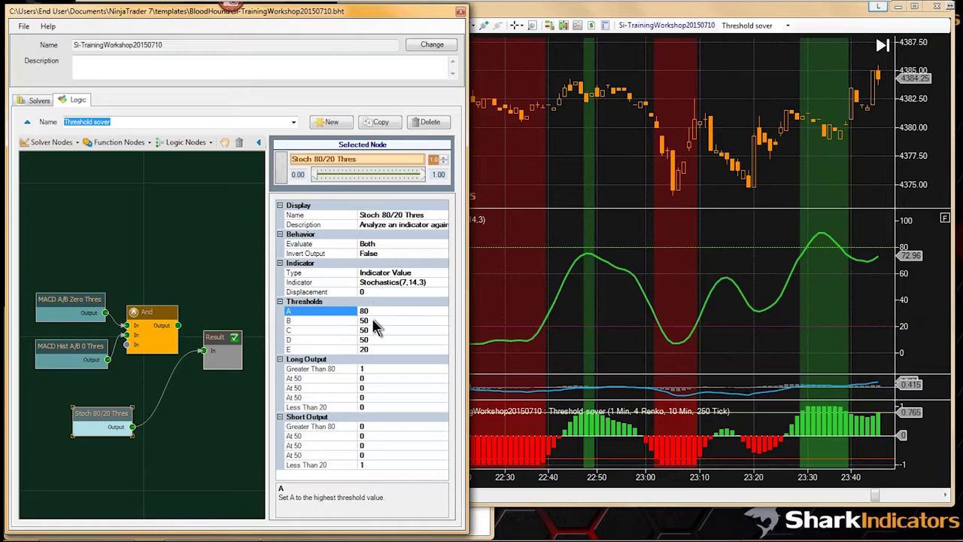
click(373, 320)
click(371, 310)
click(376, 321)
click(372, 311)
click(374, 339)
click(372, 349)
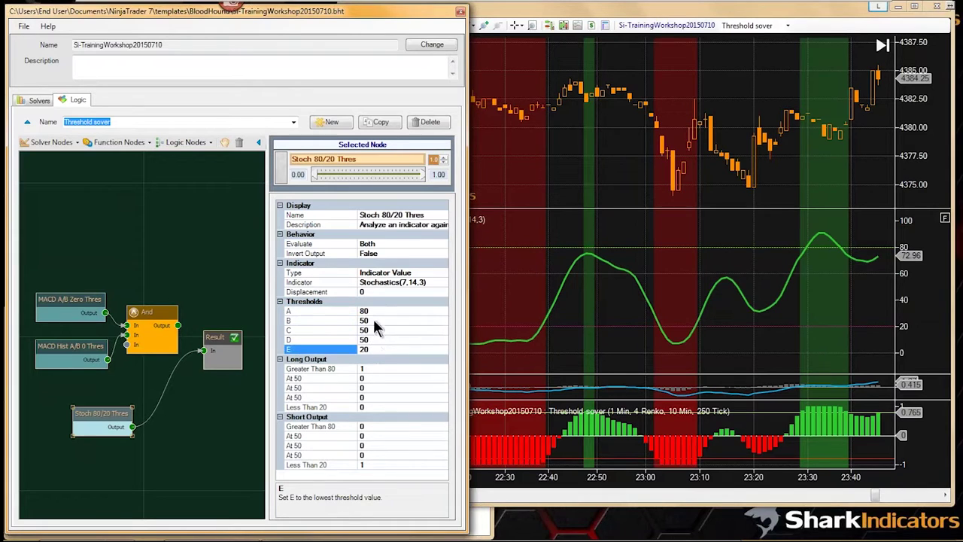
click(373, 320)
click(372, 311)
click(372, 321)
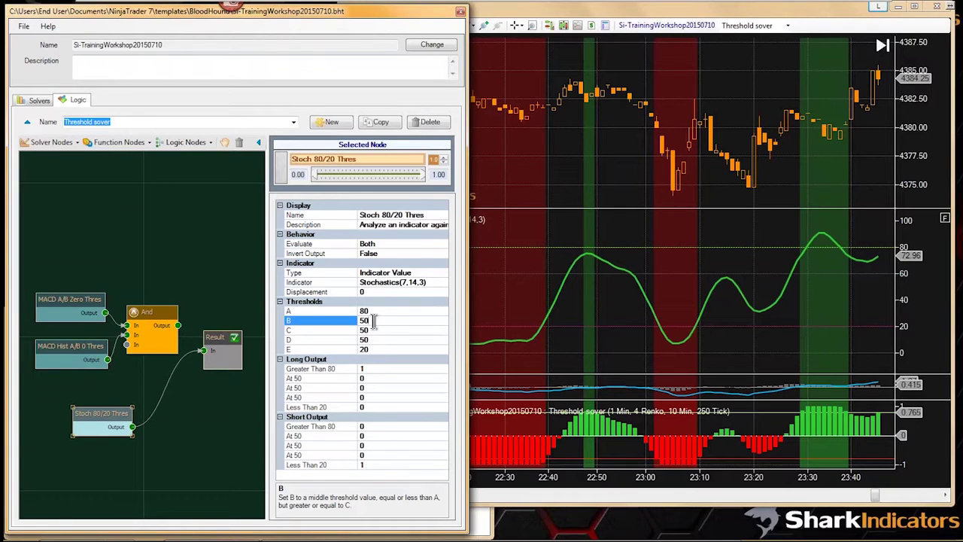
click(372, 311)
click(373, 320)
click(372, 310)
click(372, 320)
click(372, 311)
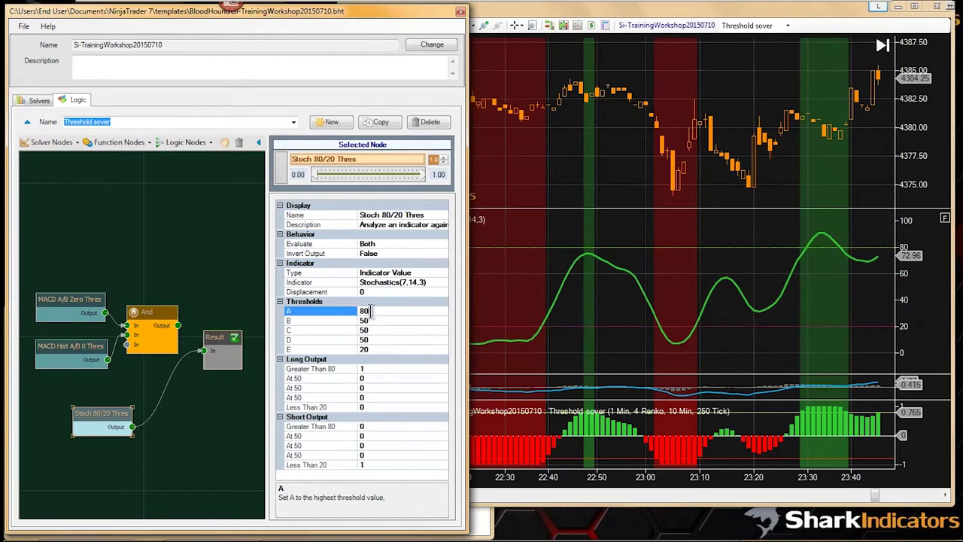
Draw a horizontal line at about 50 in the Stochastics panel and format it with the Dash style and width 2
click(560, 290)
right_click(568, 284)
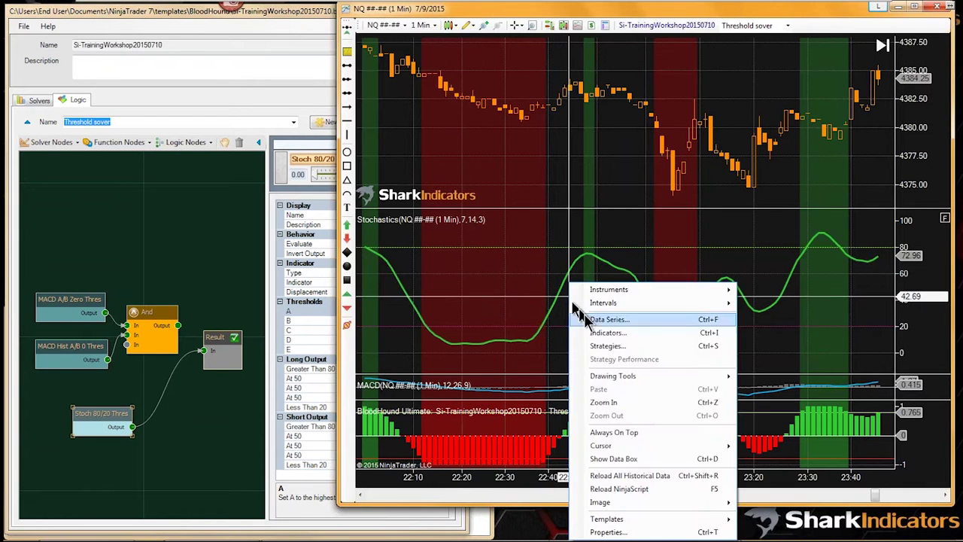
click(565, 308)
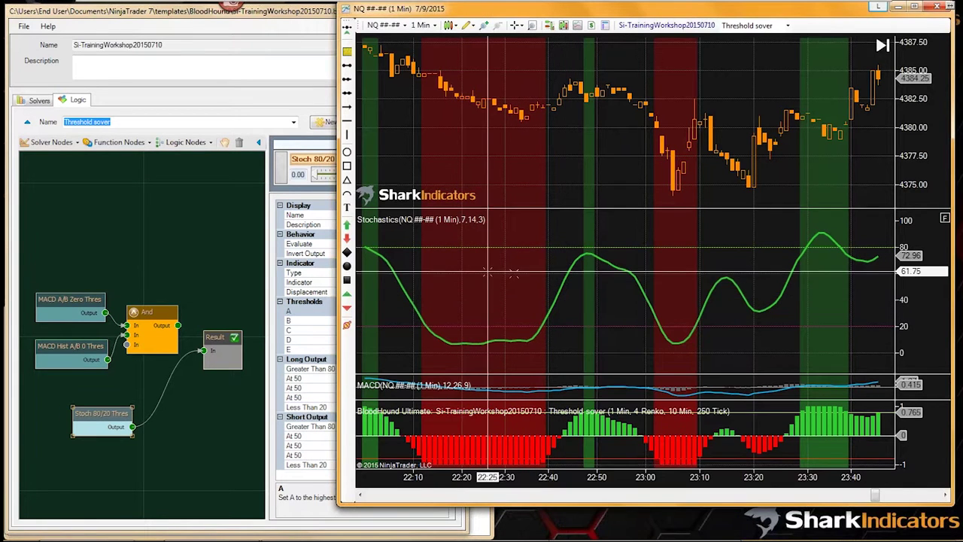
click(347, 121)
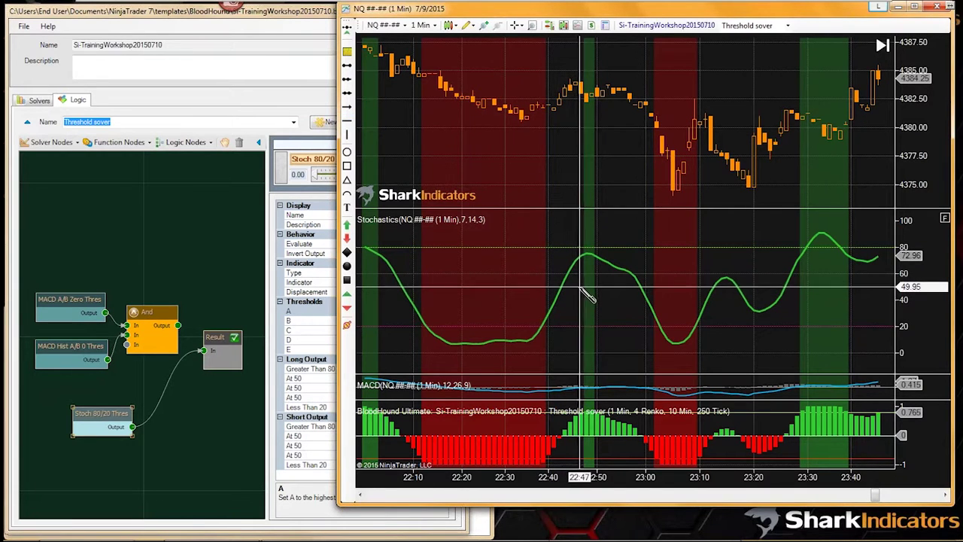
click(580, 287)
double_click(610, 287)
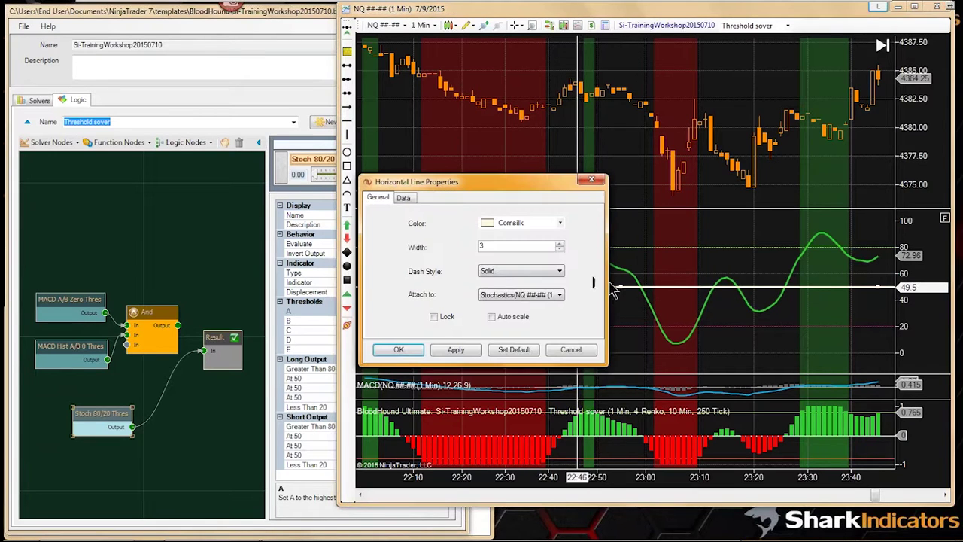
click(560, 271)
click(520, 290)
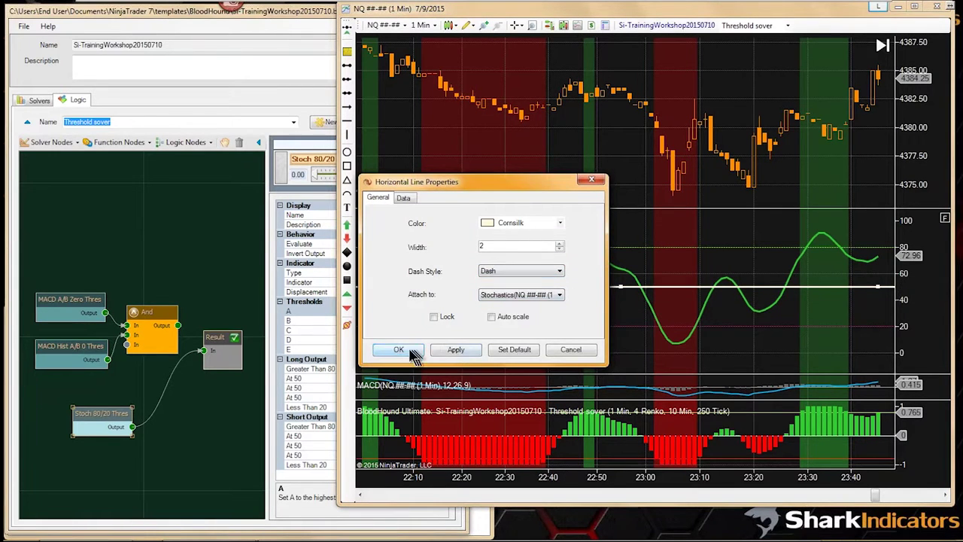
click(397, 350)
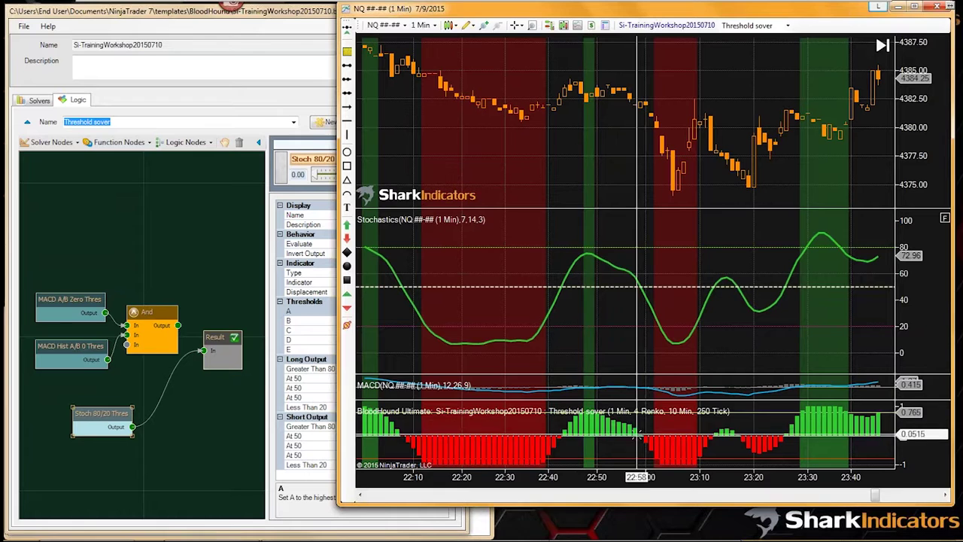
Compare thresholds A and B and the Greater Than 80 and At 50 long output values with the Stochastics line and graded output on the chart
mouse_move(612, 117)
mouse_down()
mouse_move(613, 354)
mouse_move(576, 302)
mouse_up()
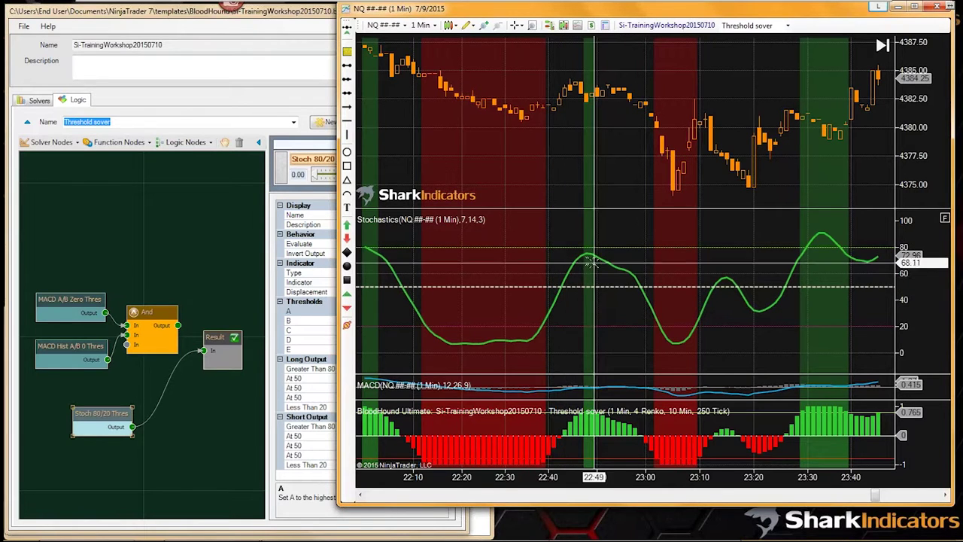
click(301, 371)
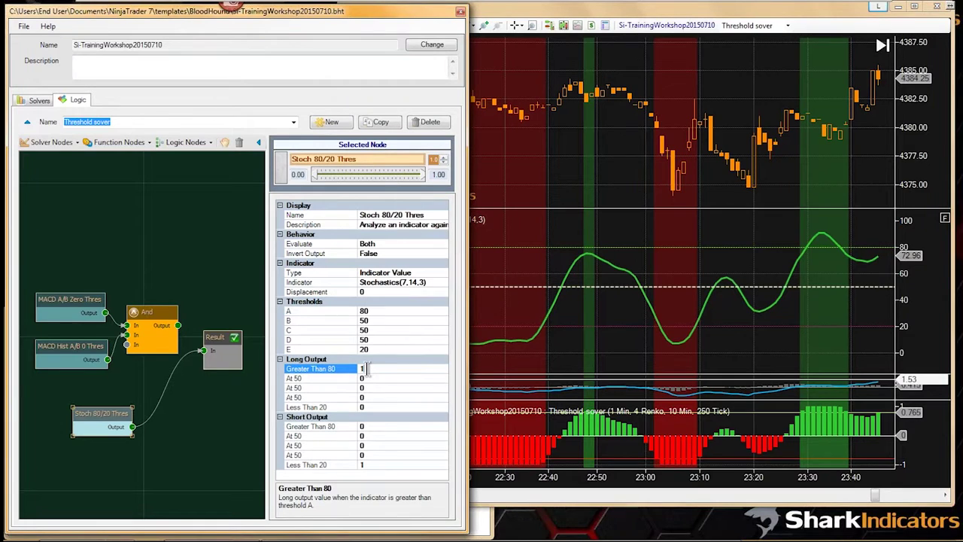
click(375, 311)
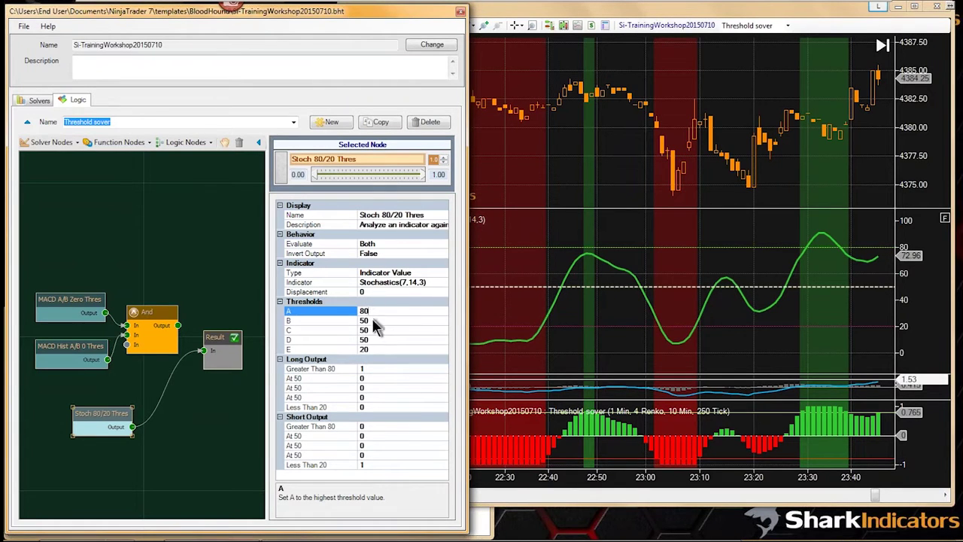
click(373, 320)
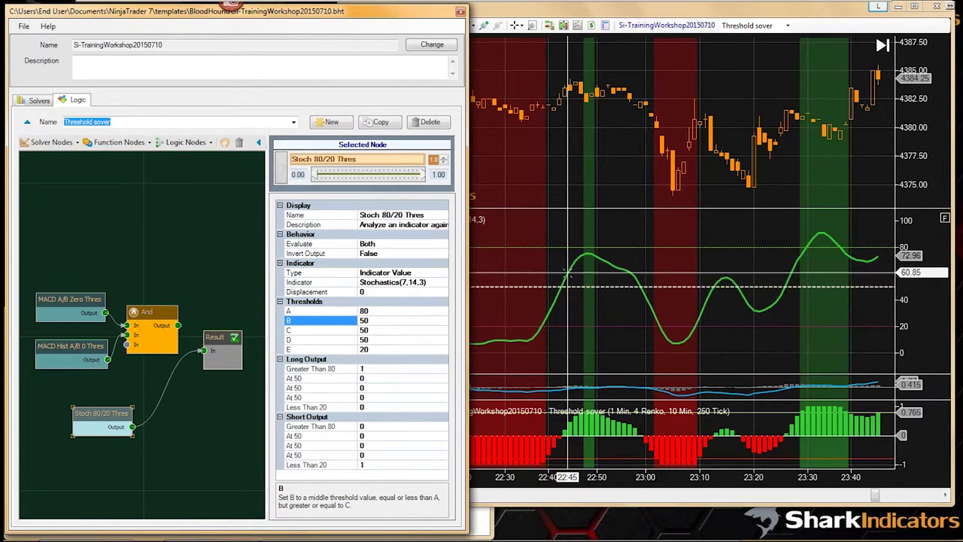
click(372, 309)
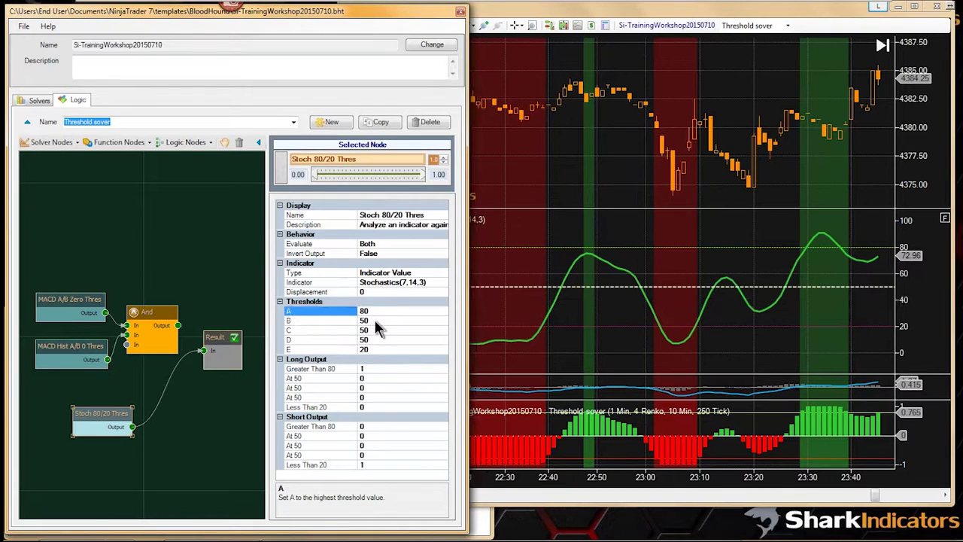
click(374, 321)
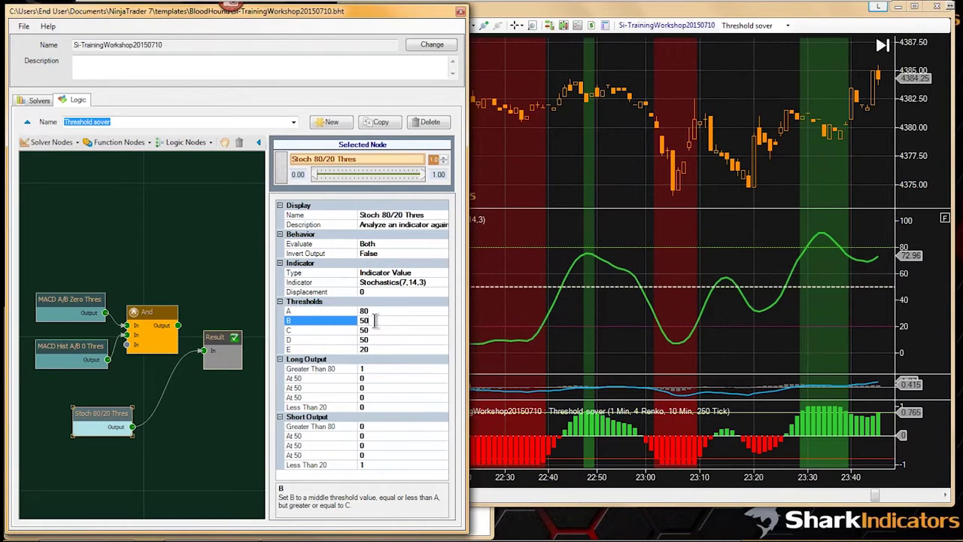
click(369, 368)
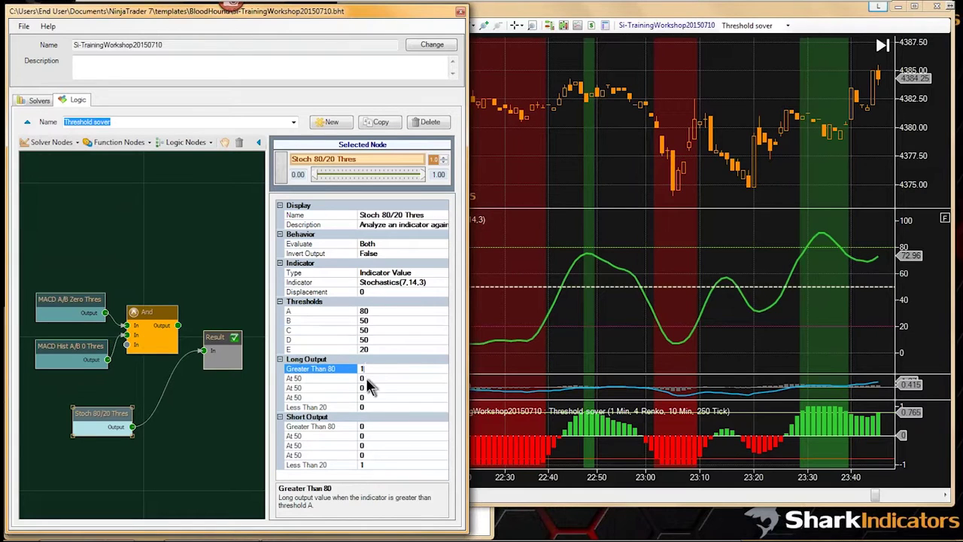
click(369, 378)
click(371, 368)
click(368, 377)
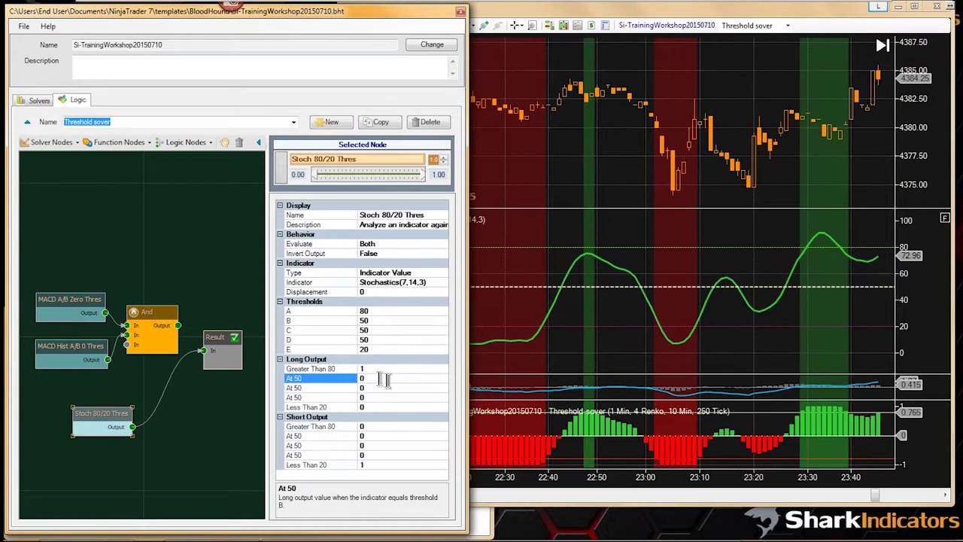
click(373, 369)
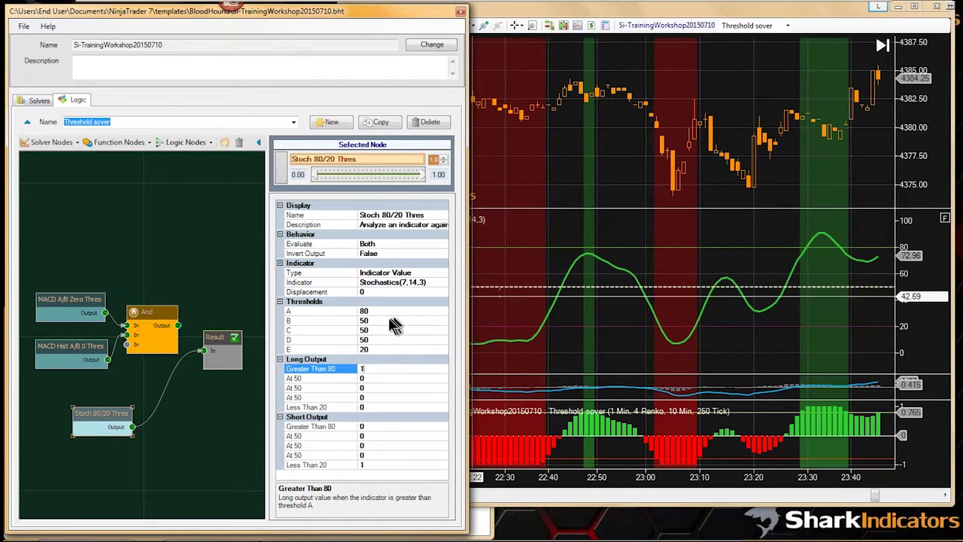
click(373, 320)
click(378, 311)
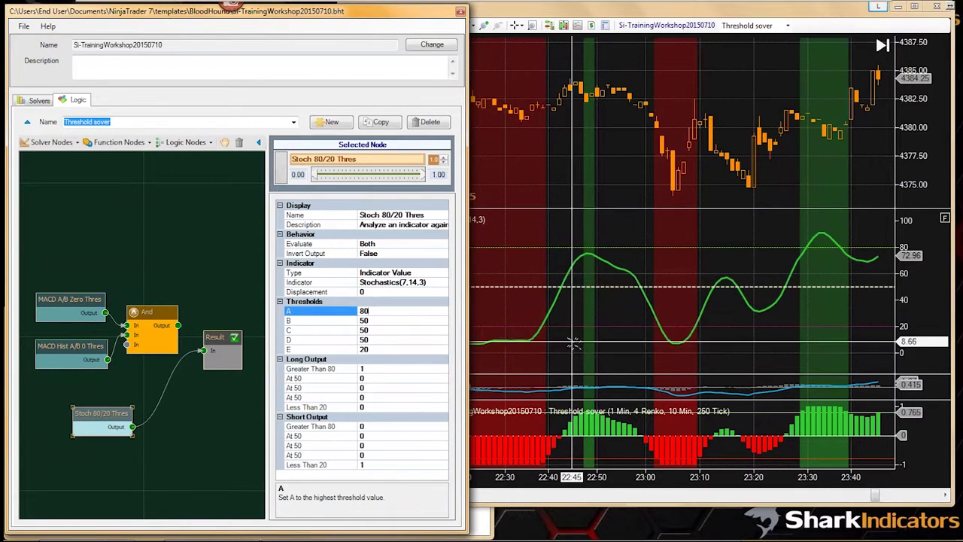
drag(563, 351, 590, 363)
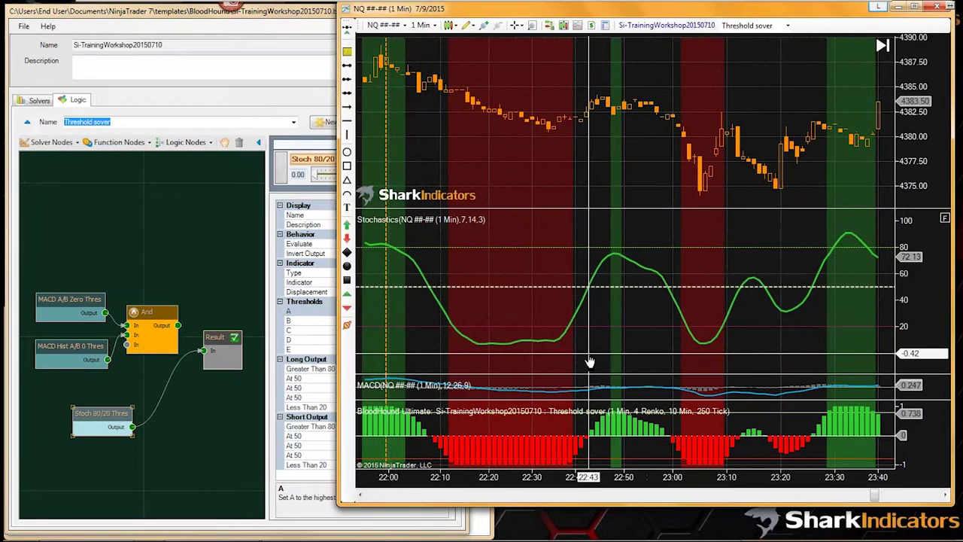
drag(590, 363, 597, 365)
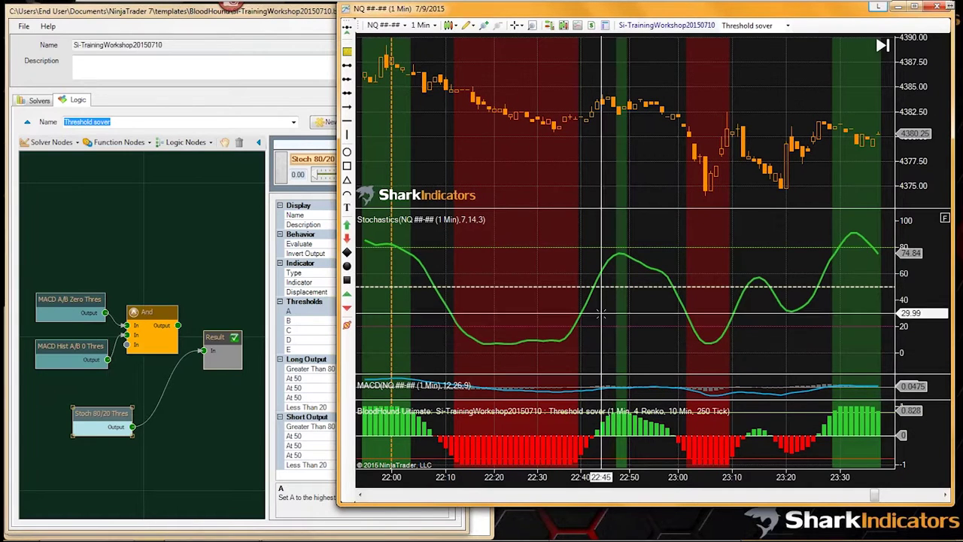
Review the Stoch node's thresholds and long outputs, and set threshold B to 80 and threshold D to 20
click(309, 322)
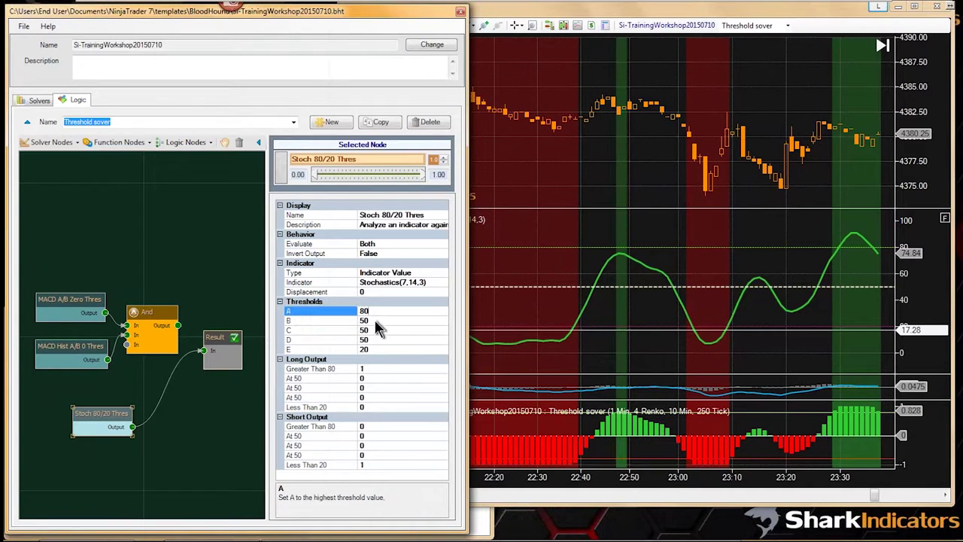
click(371, 319)
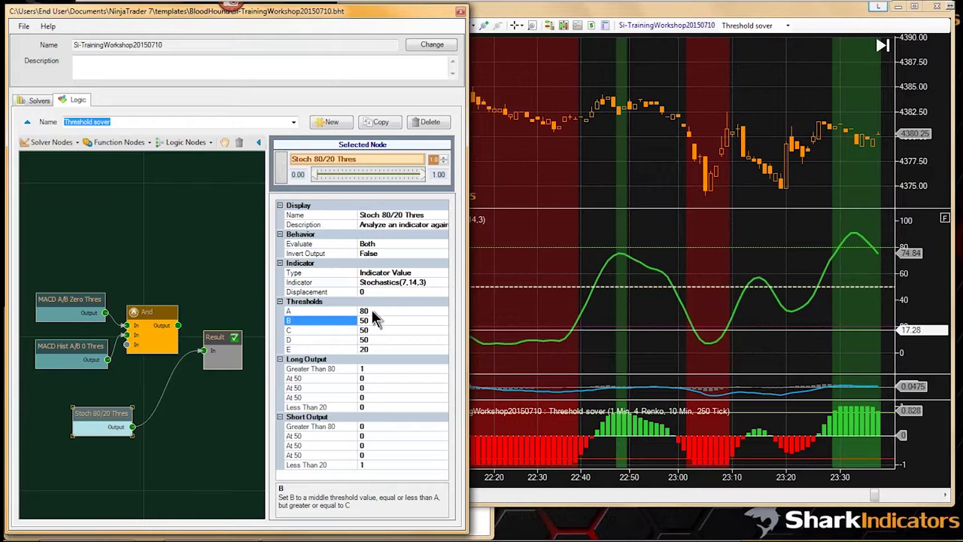
click(365, 369)
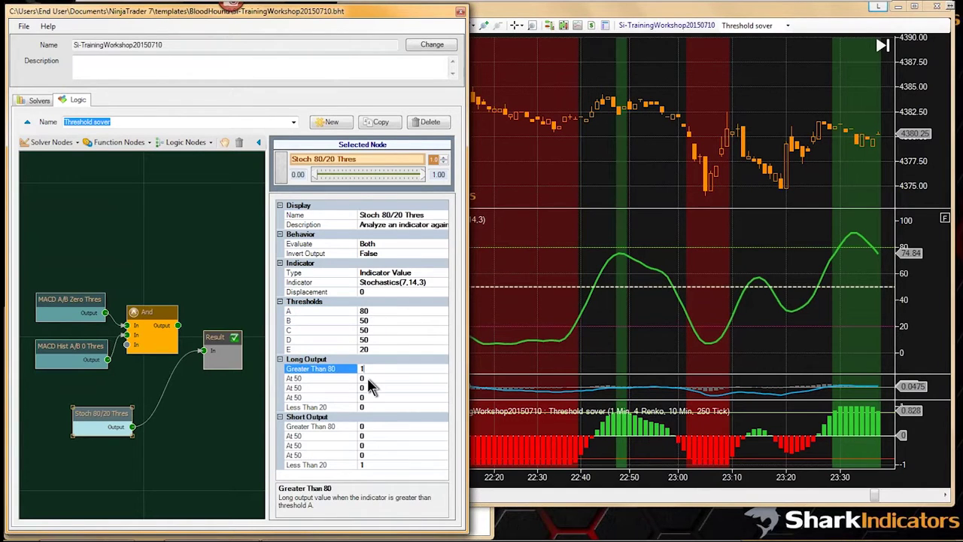
click(367, 378)
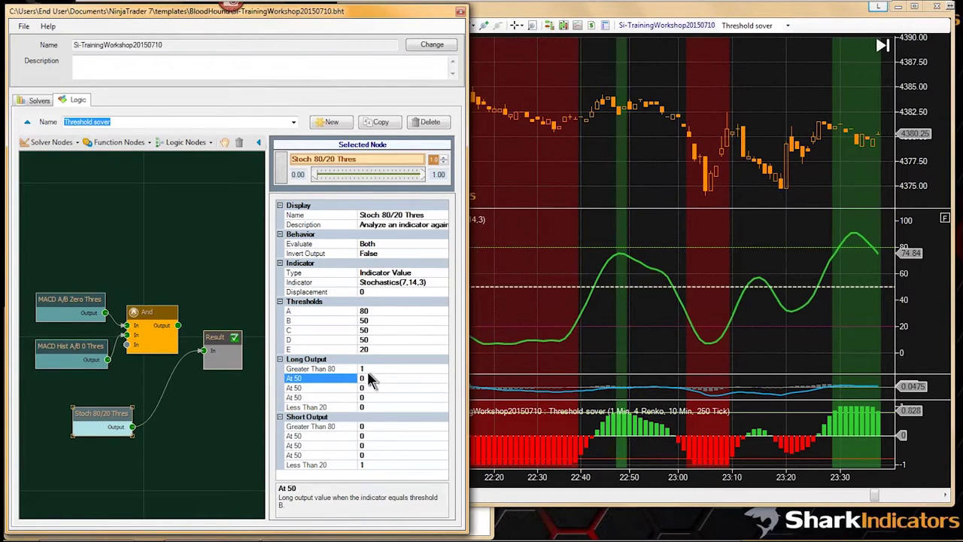
click(372, 319)
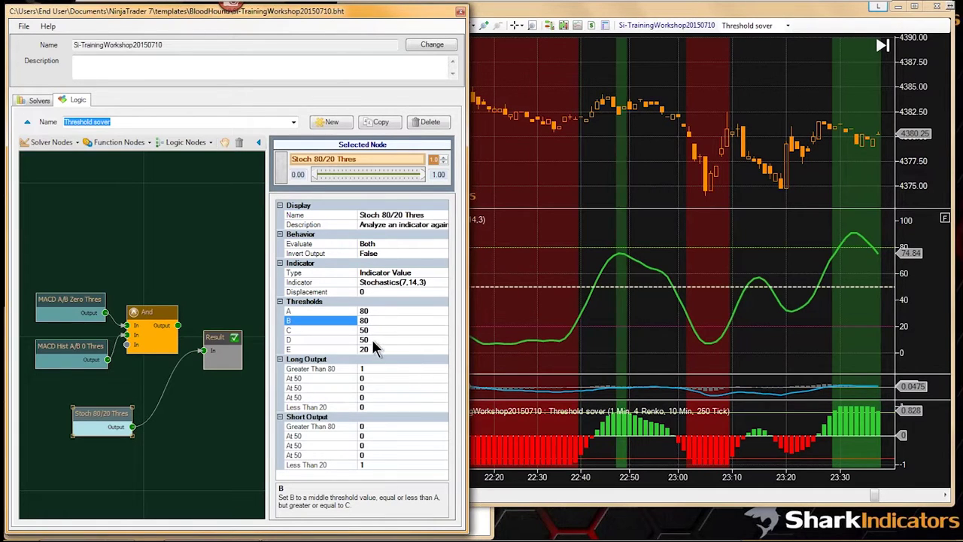
click(372, 340)
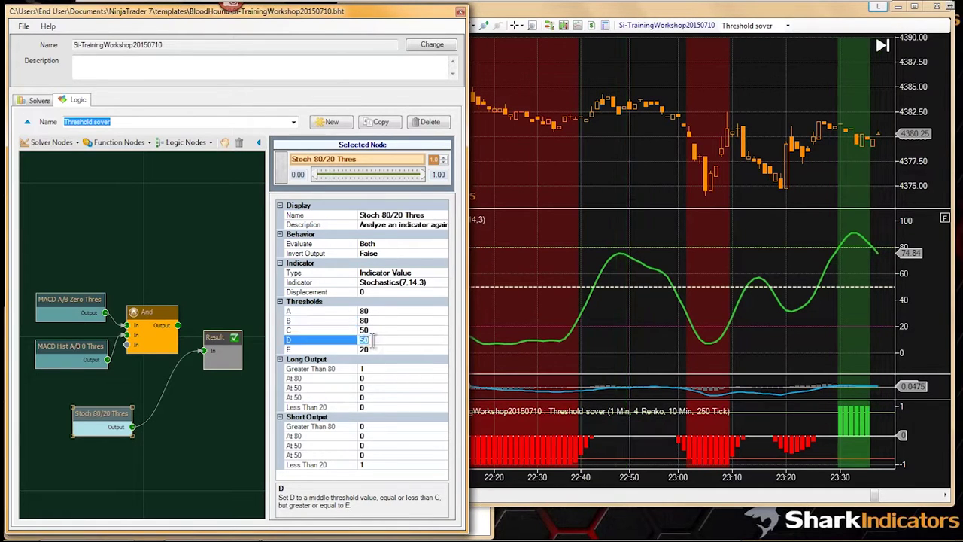
click(377, 330)
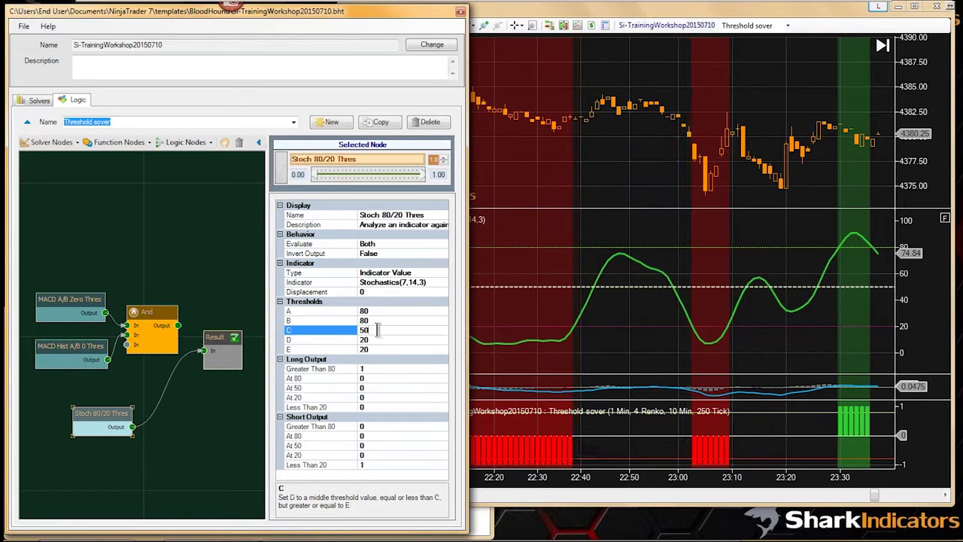
Add the CCI indicator with period 14 to the NQ chart in a new panel
click(624, 302)
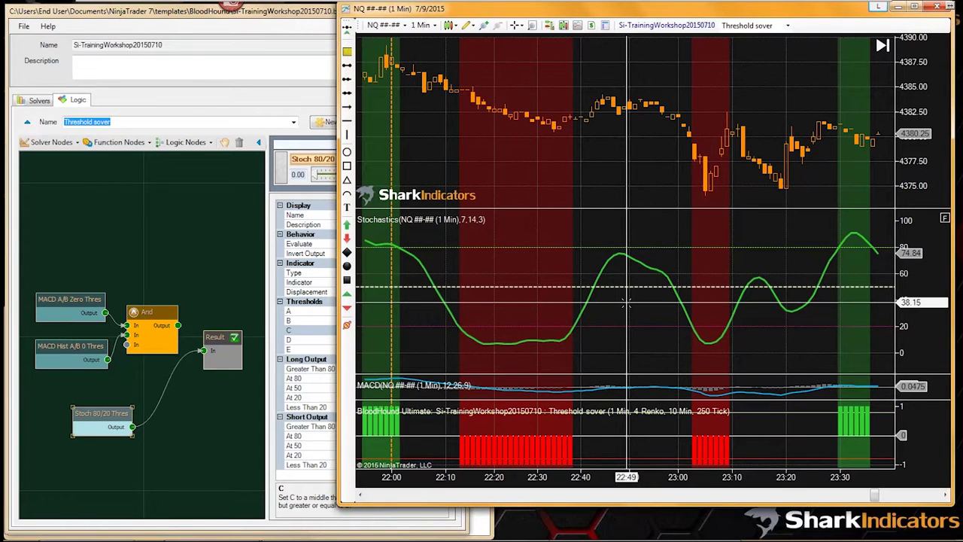
drag(615, 209, 619, 339)
right_click(616, 261)
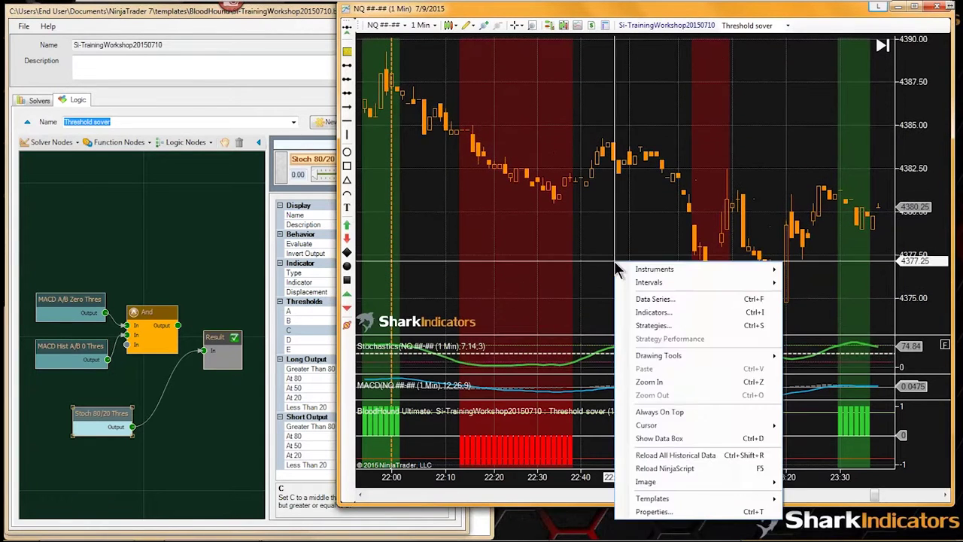
click(649, 313)
click(496, 224)
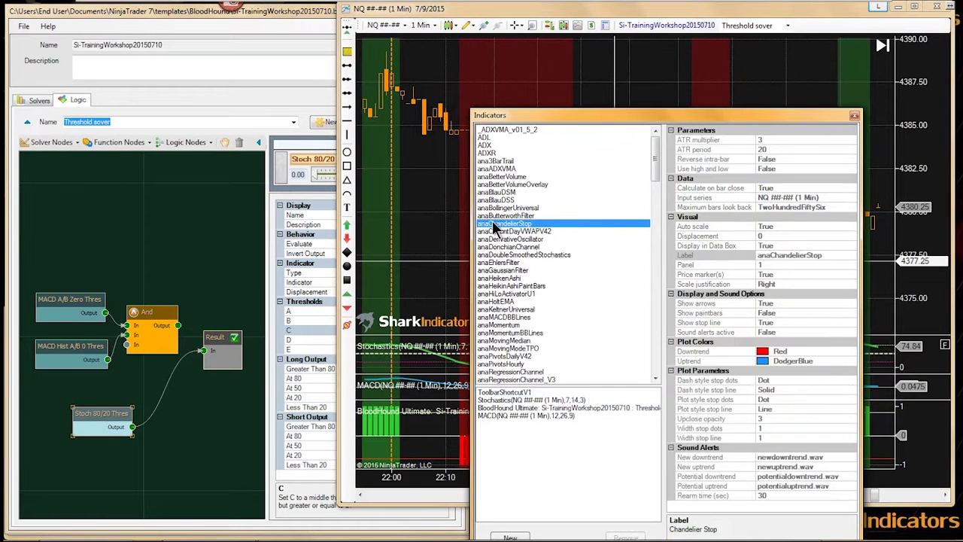
scroll(492, 220, down, 1)
key(c)
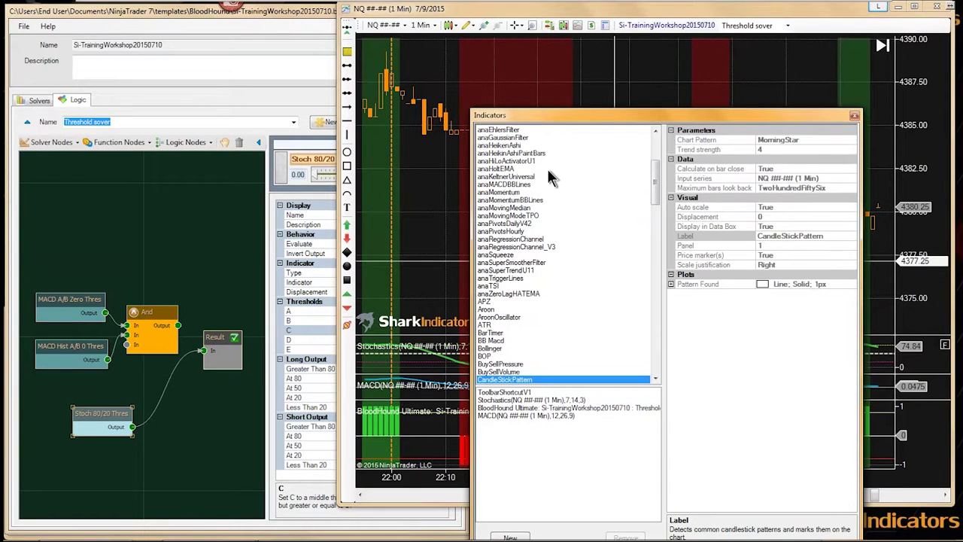
drag(565, 115, 523, 36)
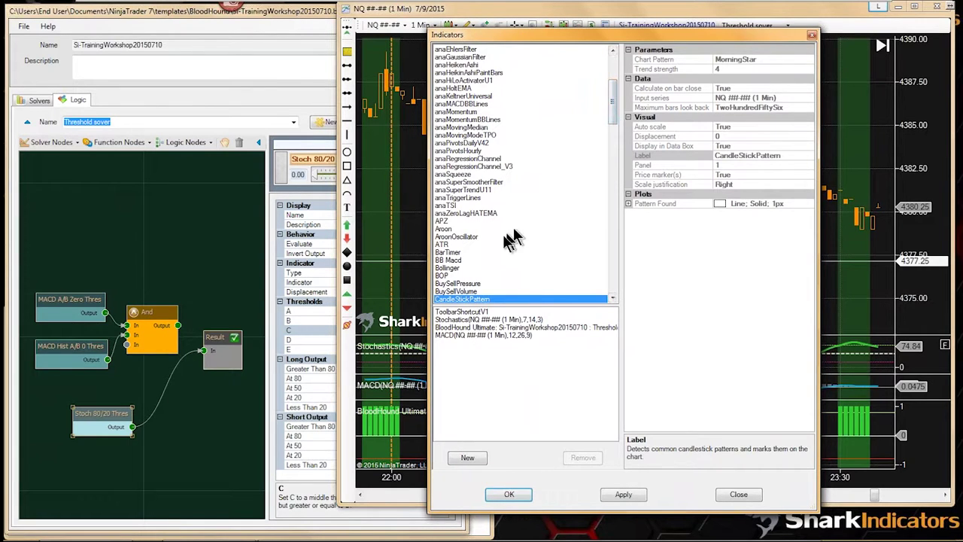
key(Down)
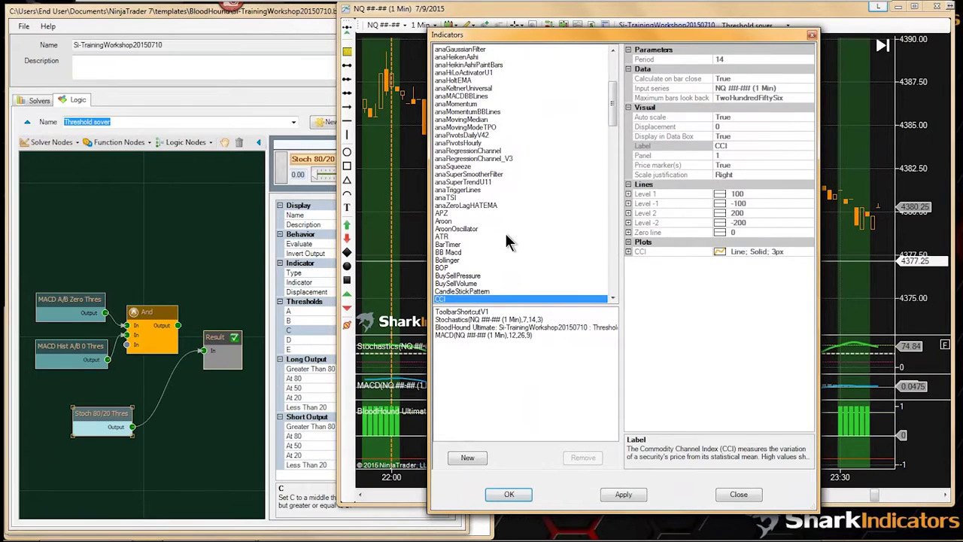
double_click(443, 301)
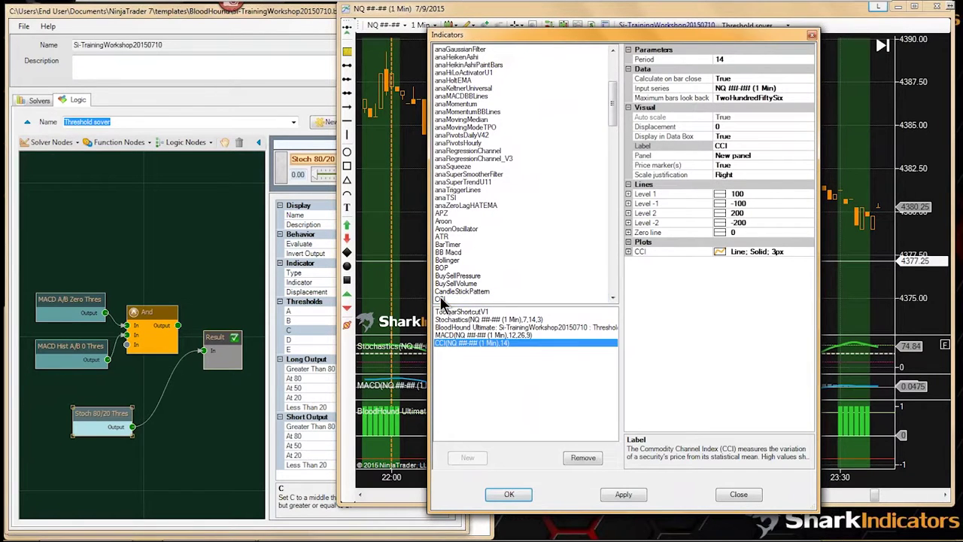
double_click(670, 253)
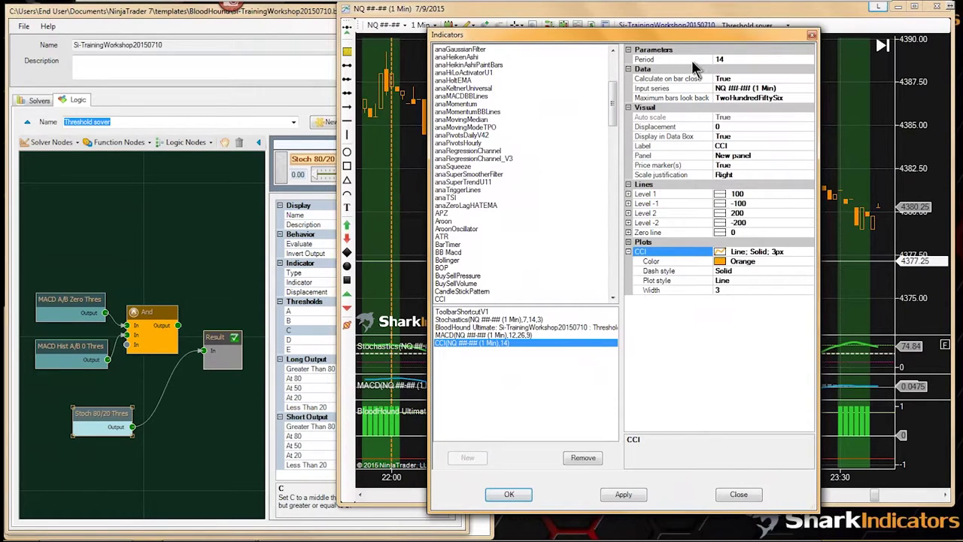
click(510, 496)
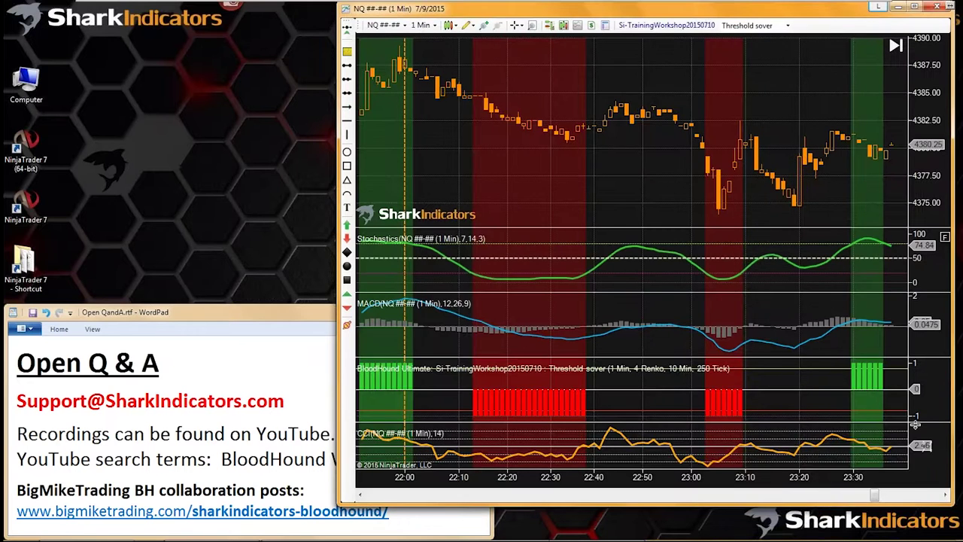
Move the CCI panel directly below the price panel and enlarge it by shrinking the Stochastics and MACD panels
right_click(925, 437)
right_click(931, 382)
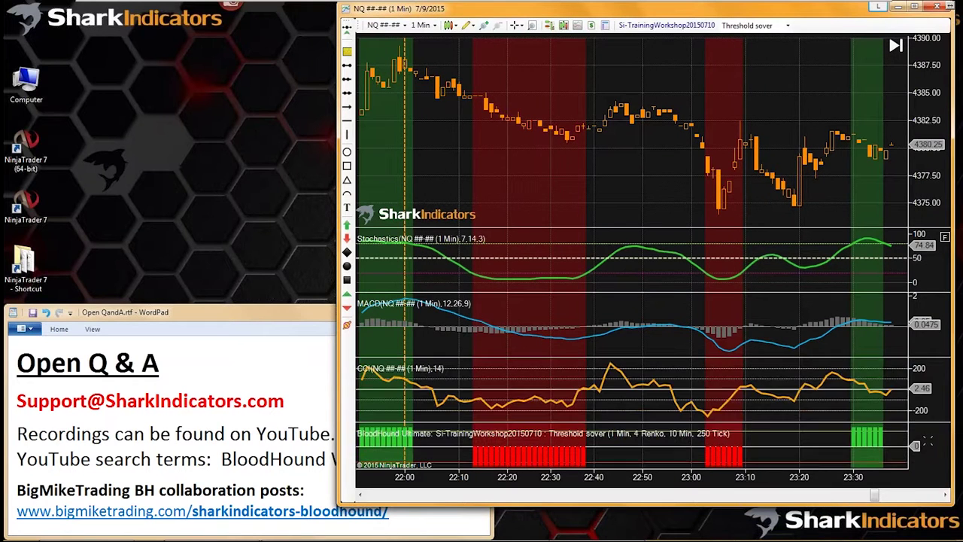
click(932, 389)
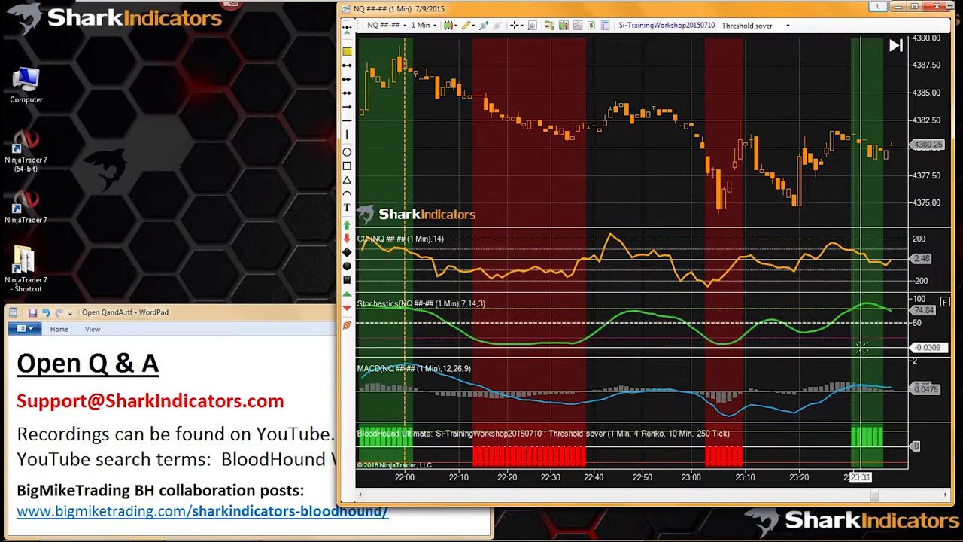
drag(800, 360, 792, 383)
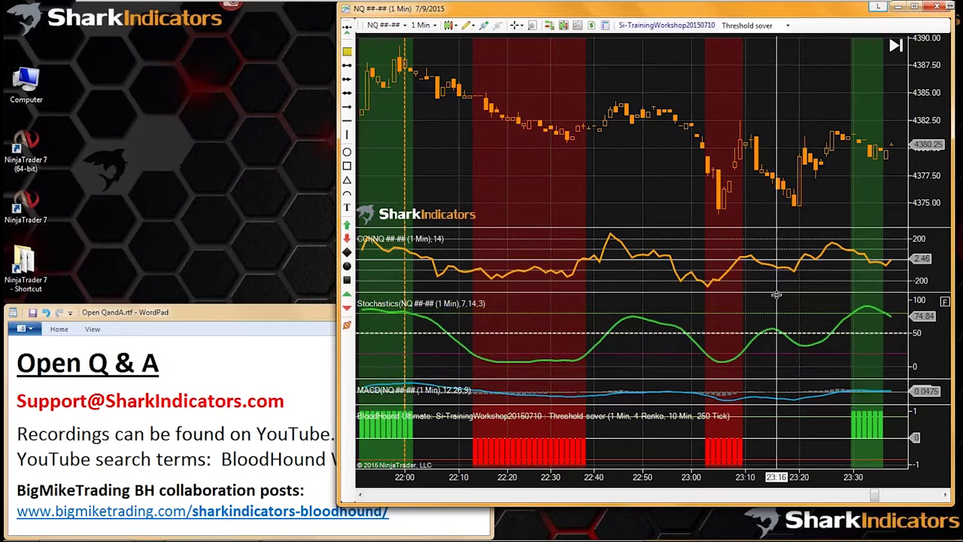
drag(783, 296, 775, 360)
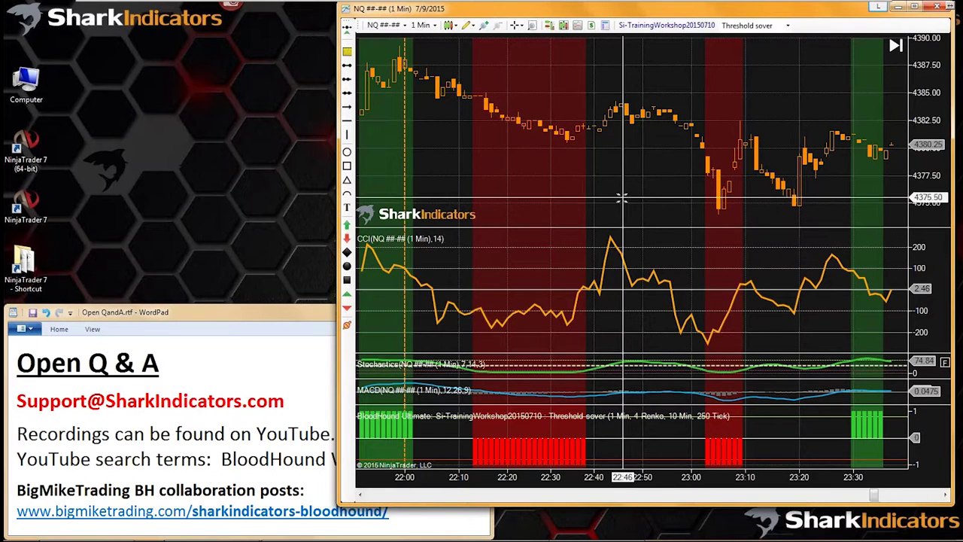
Reopen the BloodHound template and add a Default Timeframe Indicator Threshold solver node to the Threshold sover logic
click(642, 27)
drag(220, 84, 152, 21)
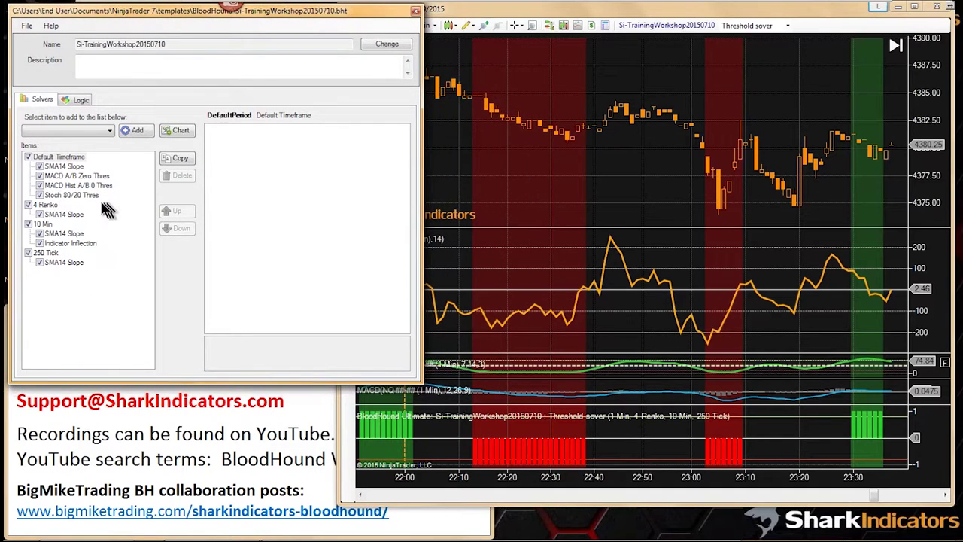
click(78, 99)
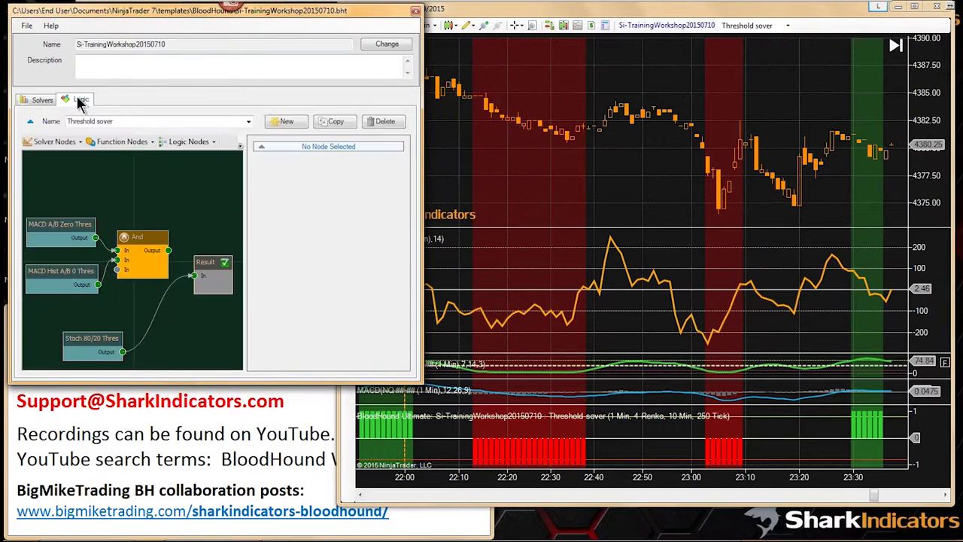
click(56, 141)
mouse_move(71, 169)
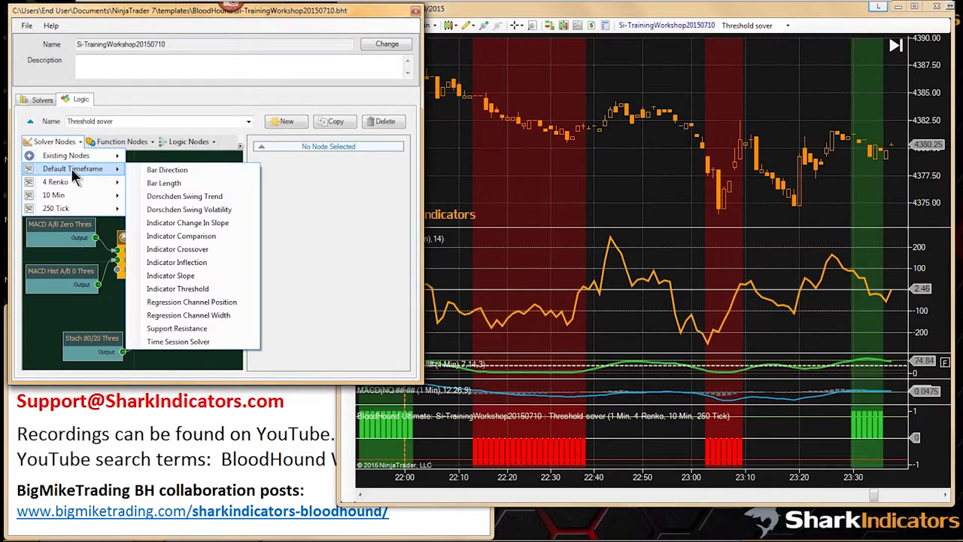
click(174, 289)
Enlarge the logic workspace, rearrange the nodes and connect the Indicator Threshold node's output to Result in place of the Stoch node
drag(310, 384, 307, 532)
drag(167, 360, 86, 469)
drag(23, 489, 184, 286)
drag(139, 315, 146, 215)
click(193, 452)
click(98, 326)
drag(98, 326, 72, 297)
drag(132, 380, 195, 351)
Rename the Indicator Threshold node to "CCI 200/-200 Thres"
click(328, 213)
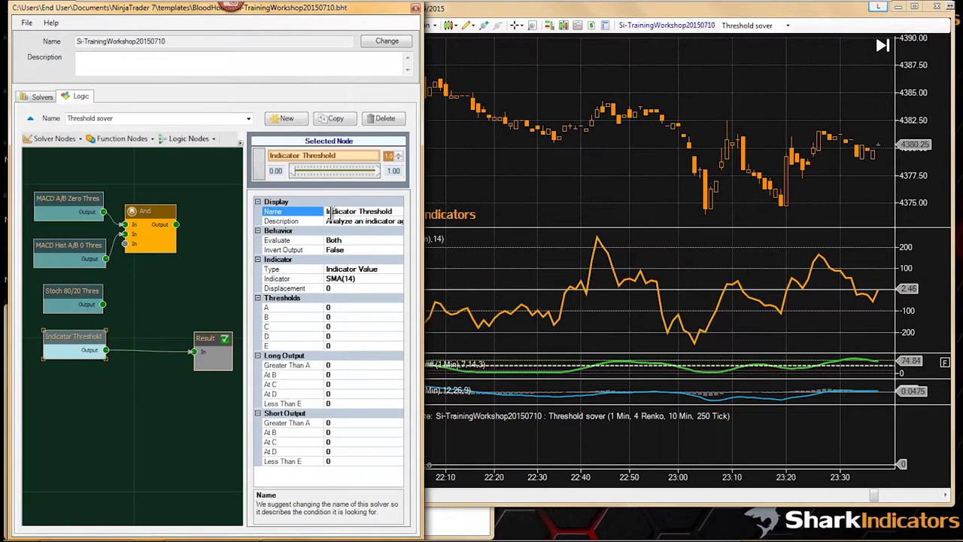
drag(357, 211, 324, 214)
text(CCI 200/-200 Thres)
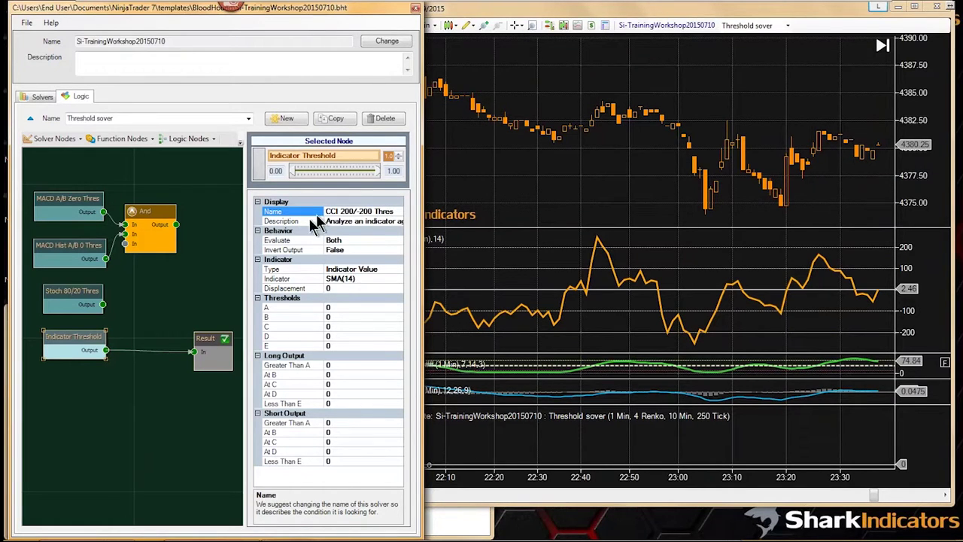
click(67, 342)
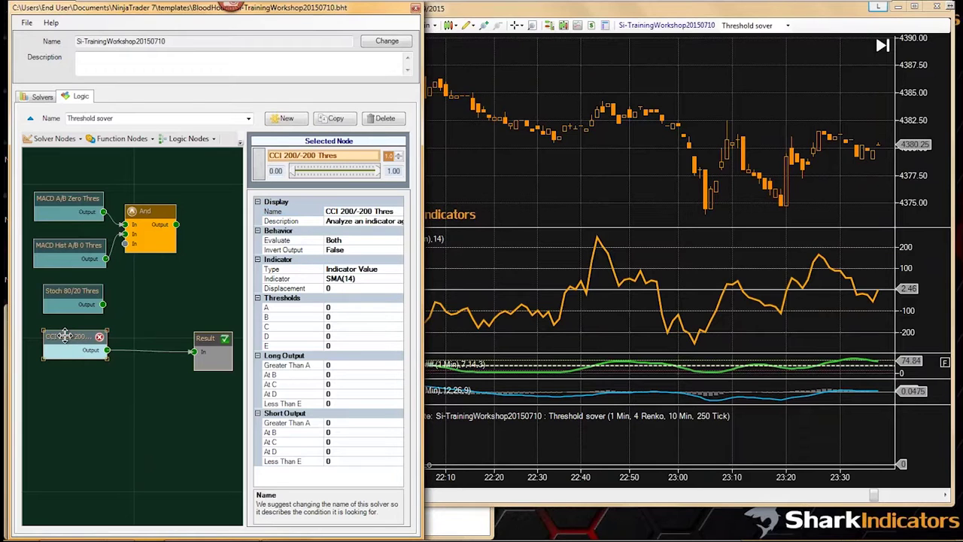
Replace the node's SMA indicator with CCI, period 14, using the CCI plot for both long and short
click(343, 280)
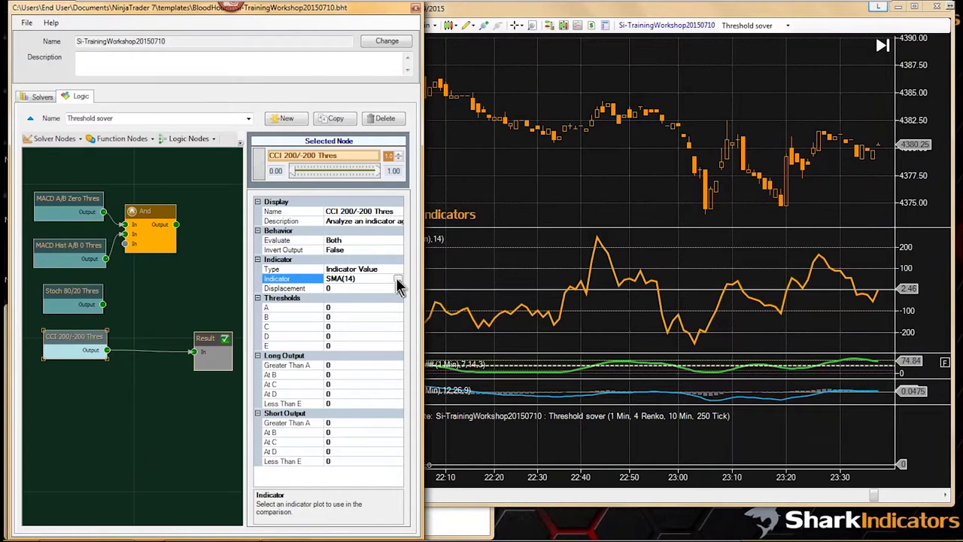
click(398, 282)
click(143, 230)
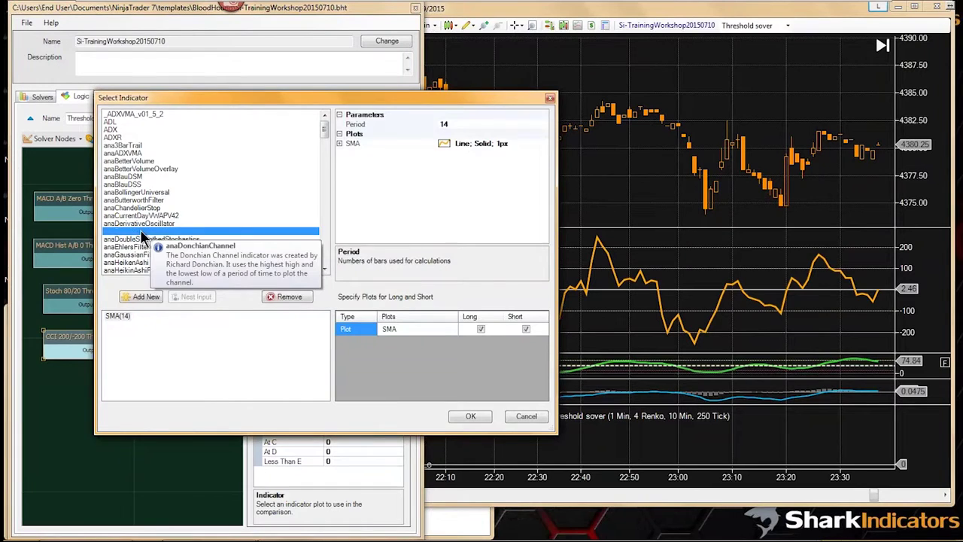
key(c)
key(c)
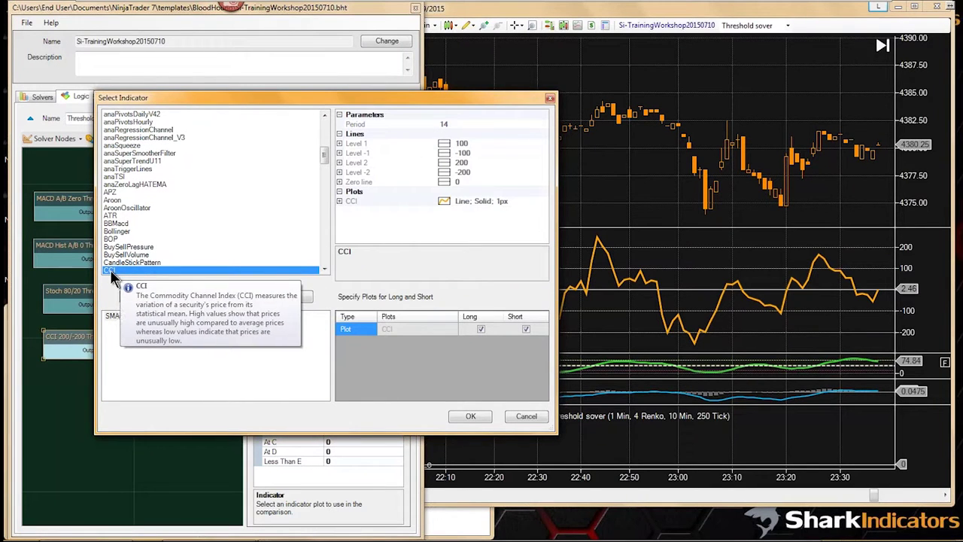
click(143, 297)
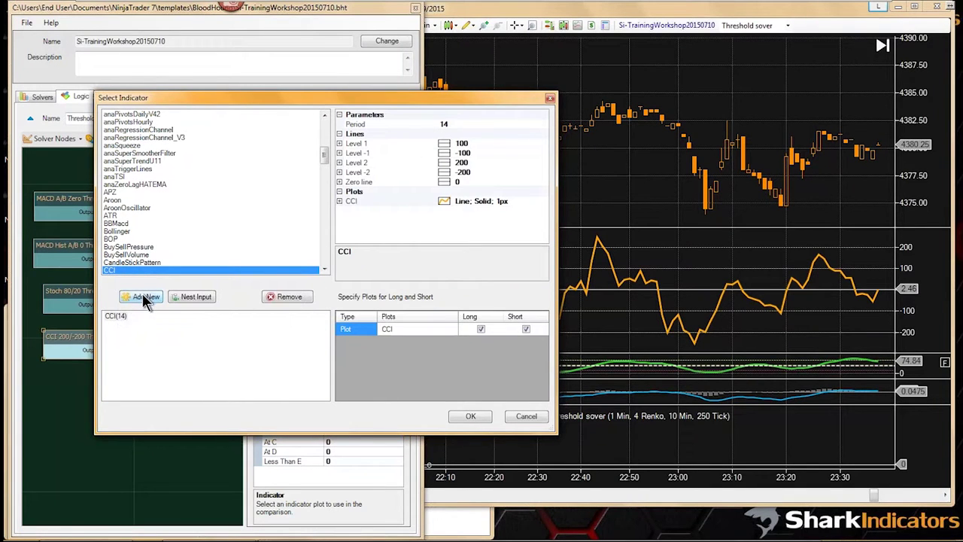
click(449, 123)
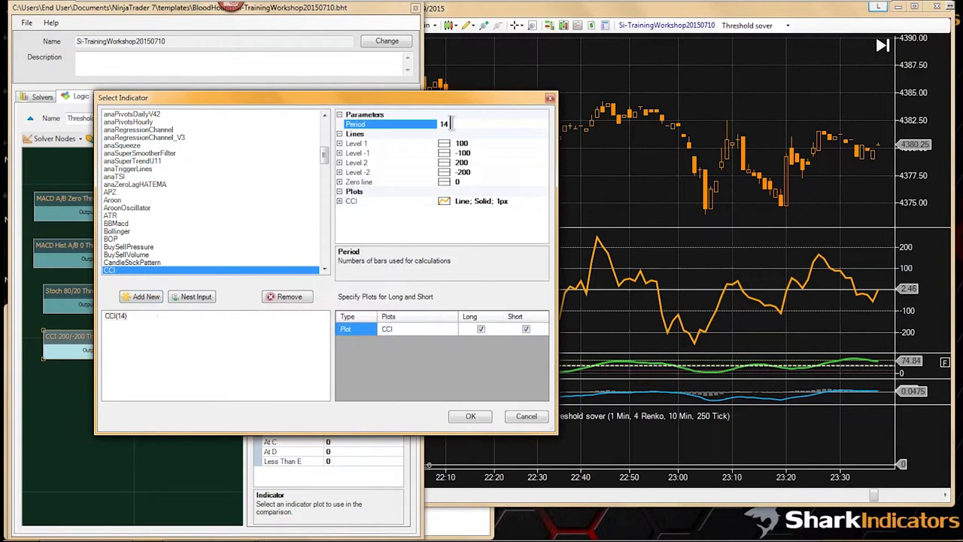
click(403, 331)
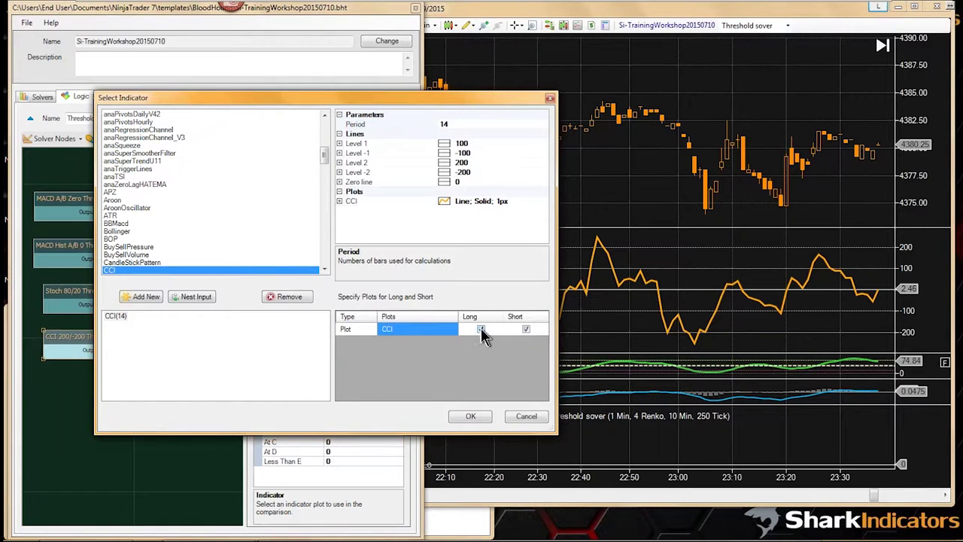
click(468, 416)
Set the CCI 200/-200 Thres node's threshold A to 200 and threshold E to -200
click(334, 307)
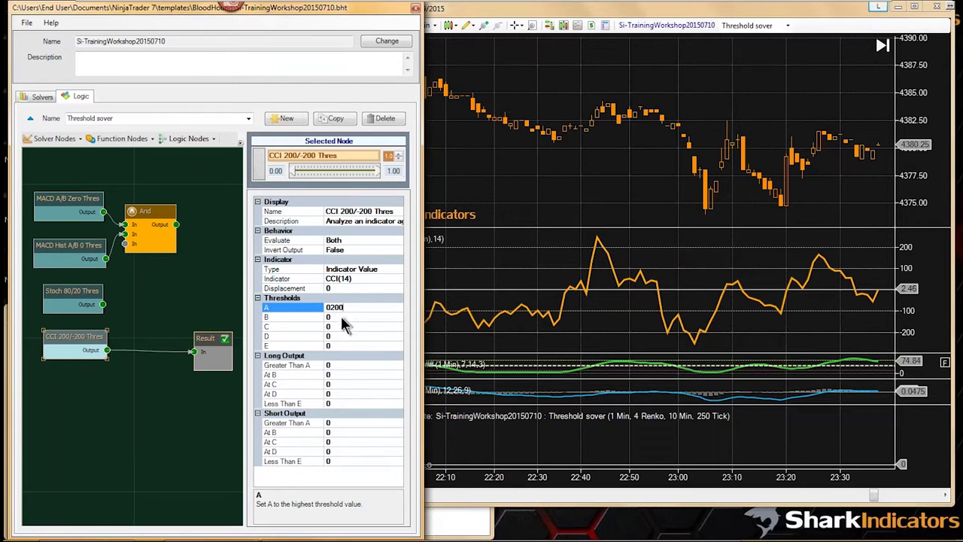
click(339, 317)
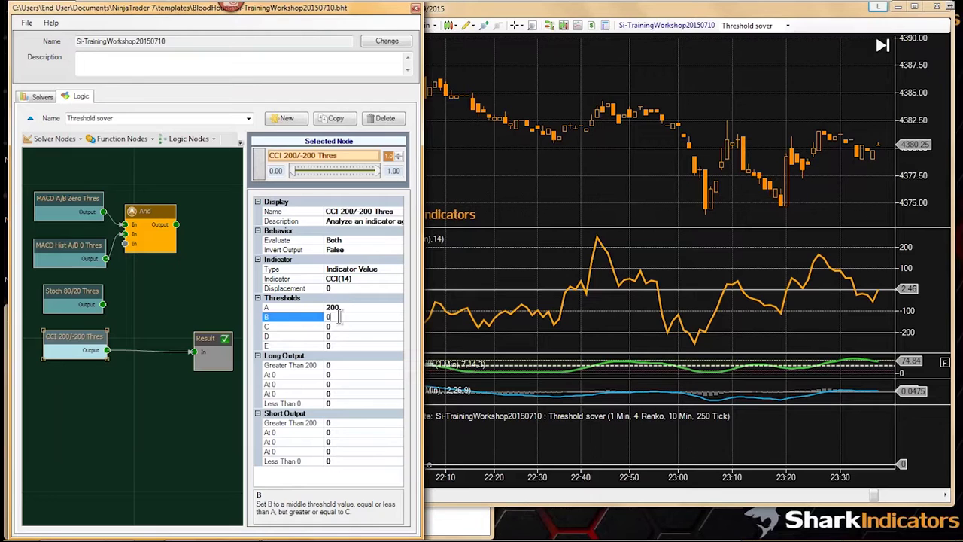
click(339, 346)
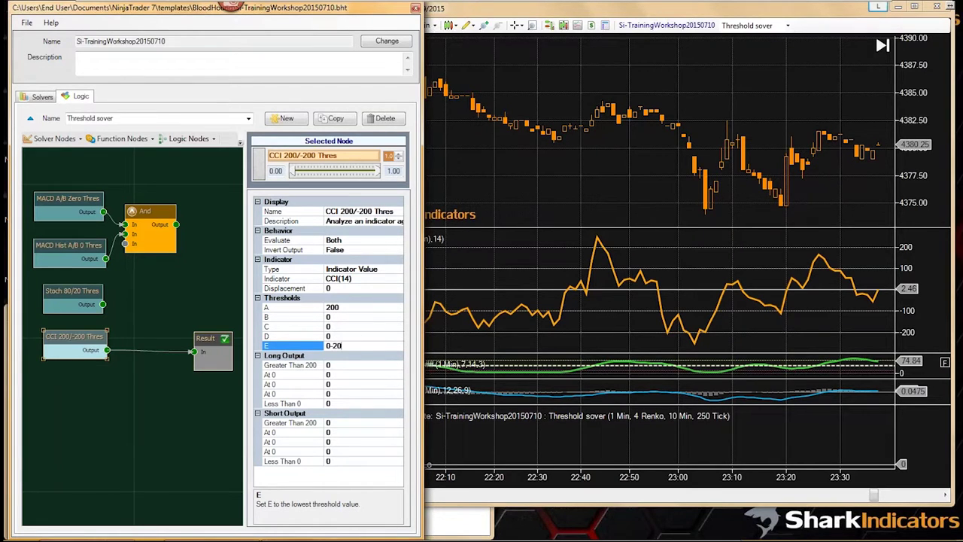
key(Return)
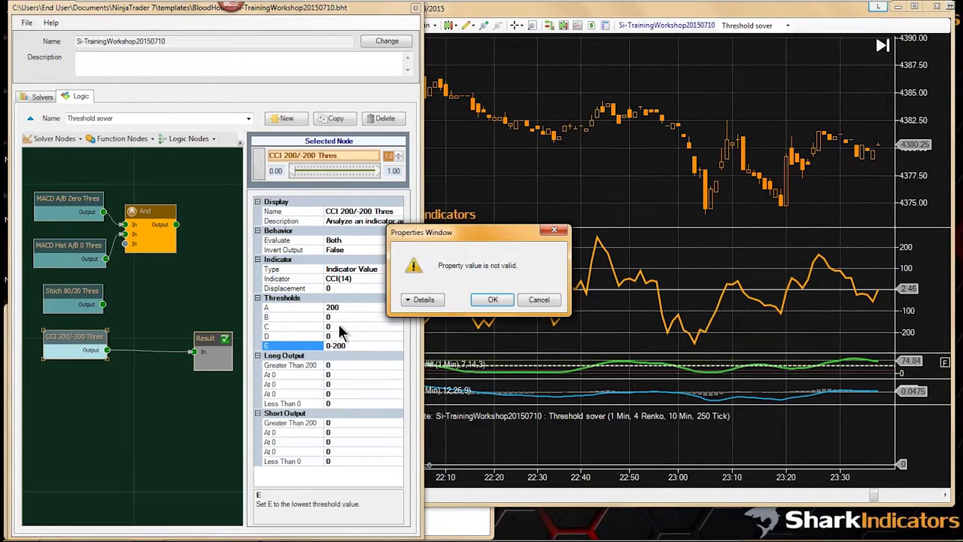
click(493, 299)
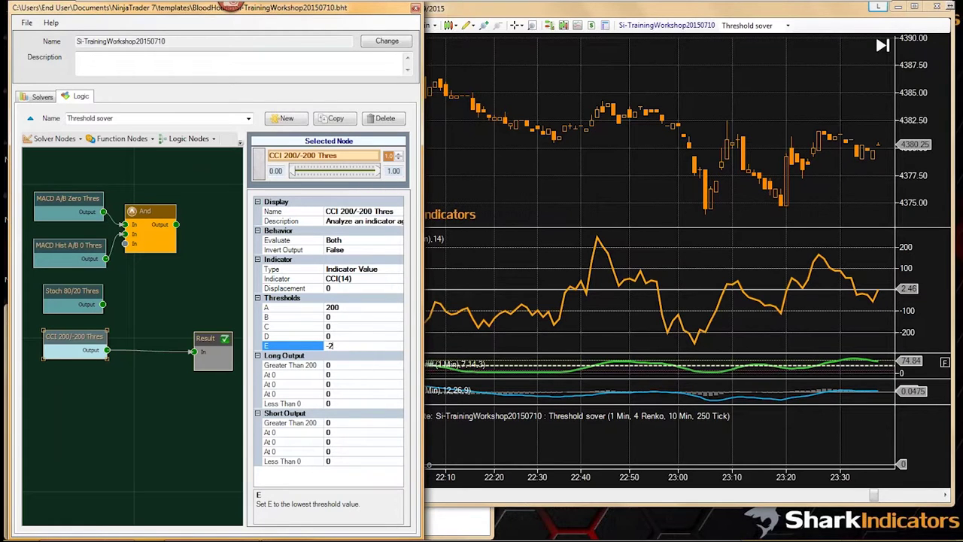
click(343, 335)
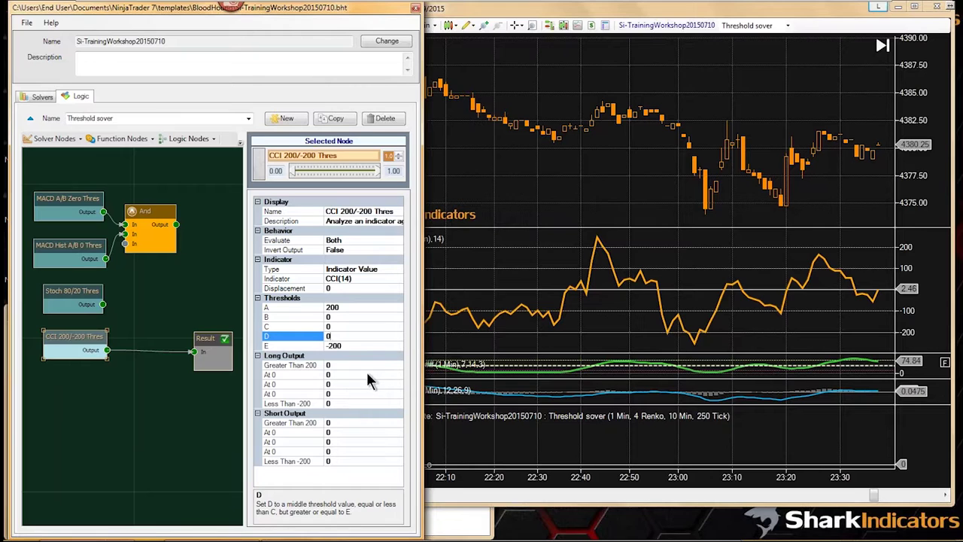
Set the CCI node's Long Output for Less Than -200 to 1 and its Short Output for Greater Than 200 to 1
click(331, 403)
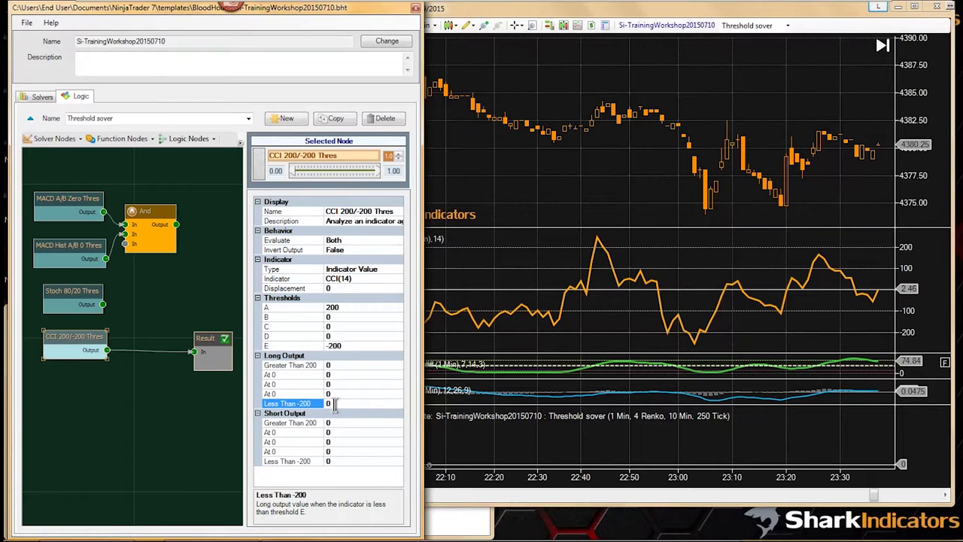
click(338, 423)
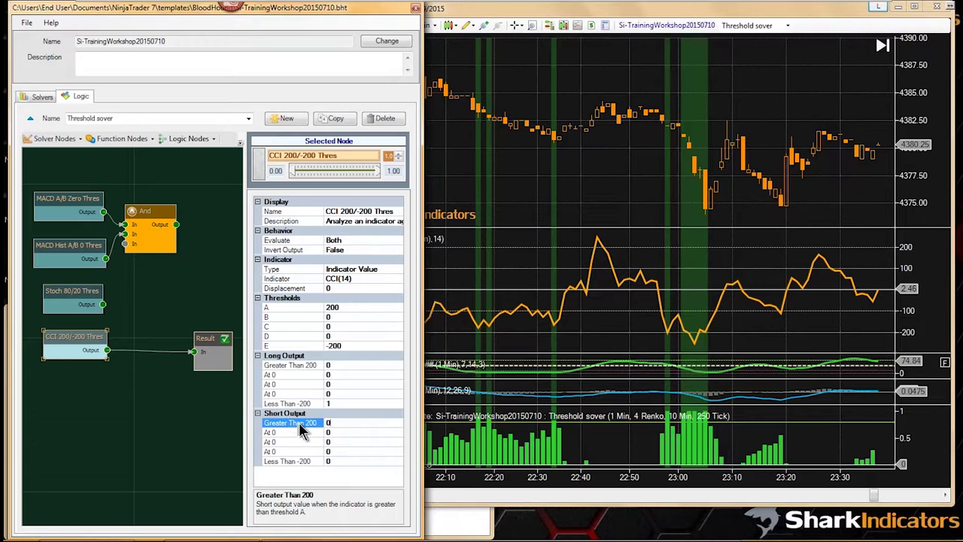
click(336, 405)
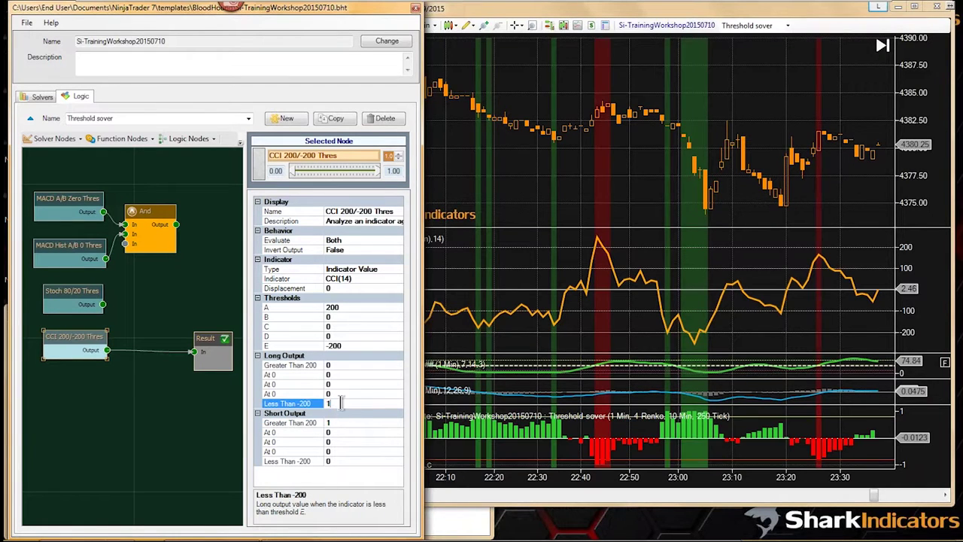
click(531, 203)
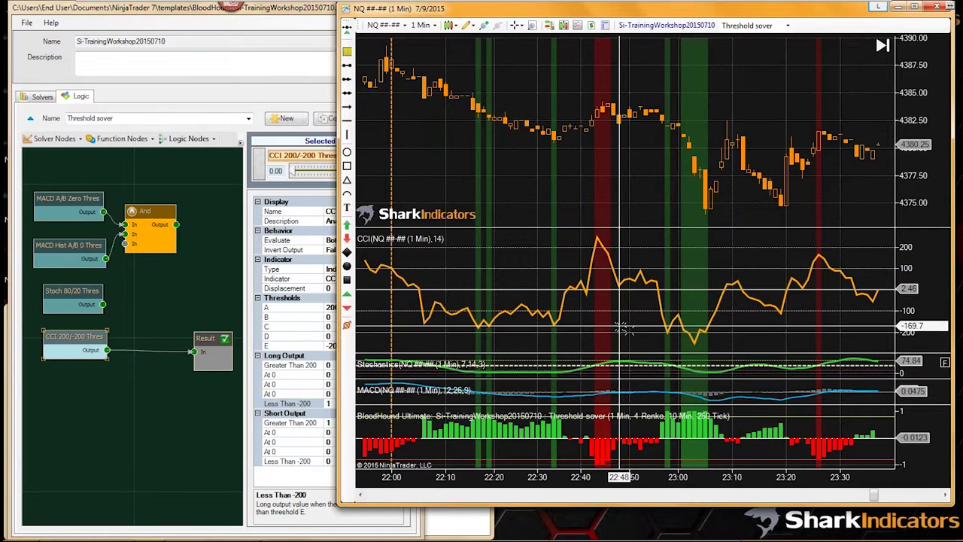
drag(428, 329, 540, 325)
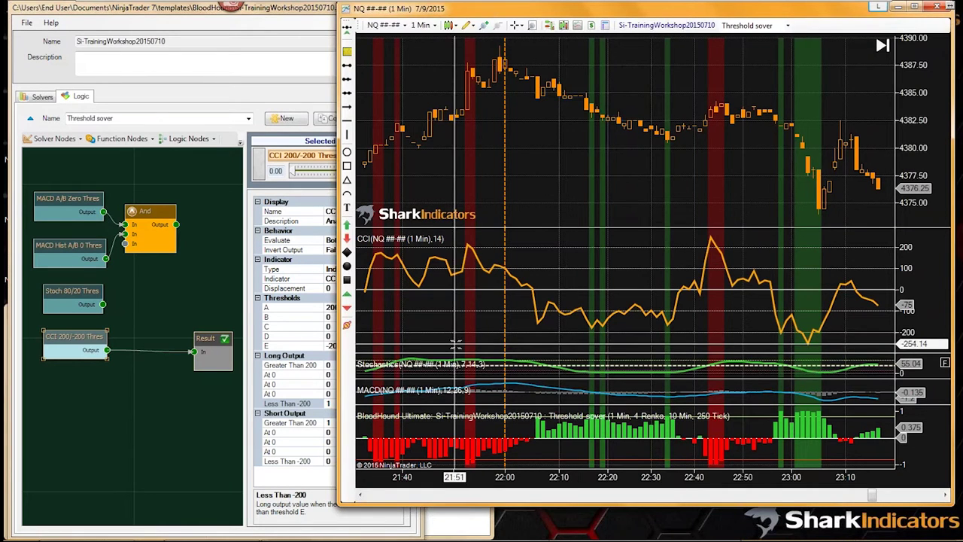
Set the CCI node's threshold B to 200 and threshold D to -200 to remove the graded output
click(329, 317)
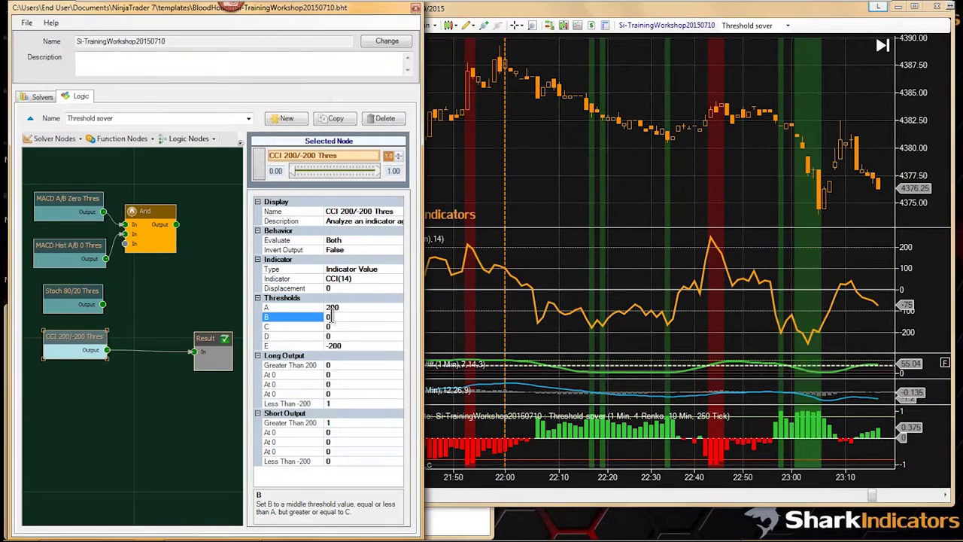
text(200)
click(334, 336)
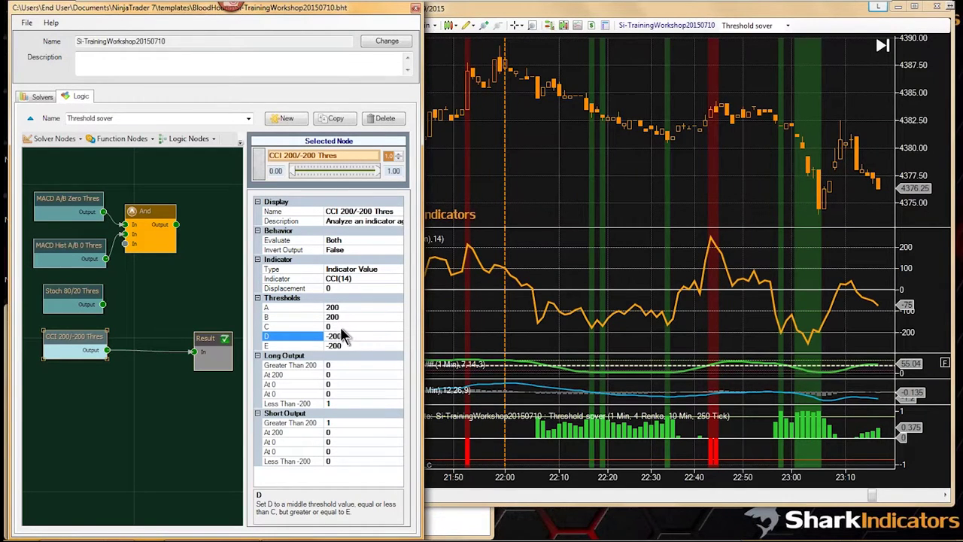
click(341, 325)
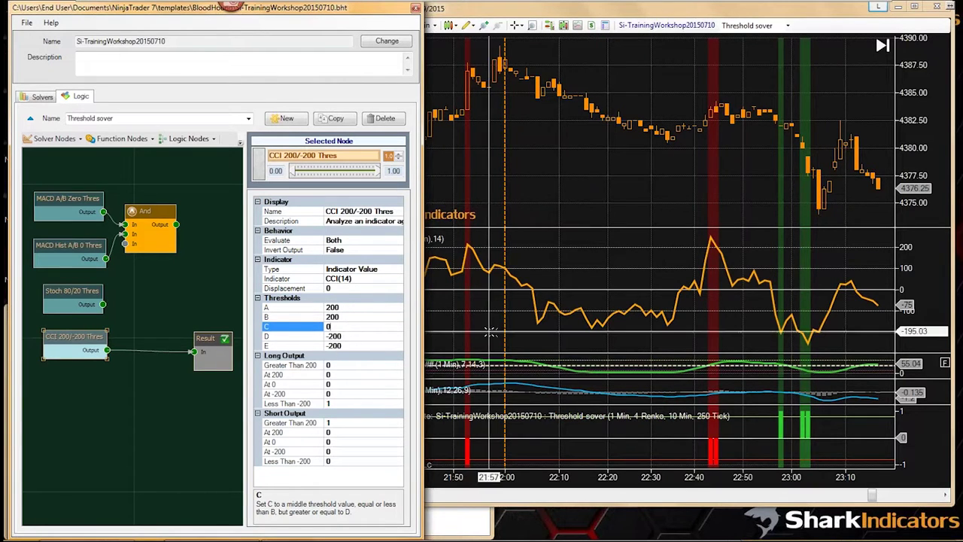
Examine the CCI threshold signals across the chart history against the CCI line and price
click(592, 251)
drag(602, 204, 553, 192)
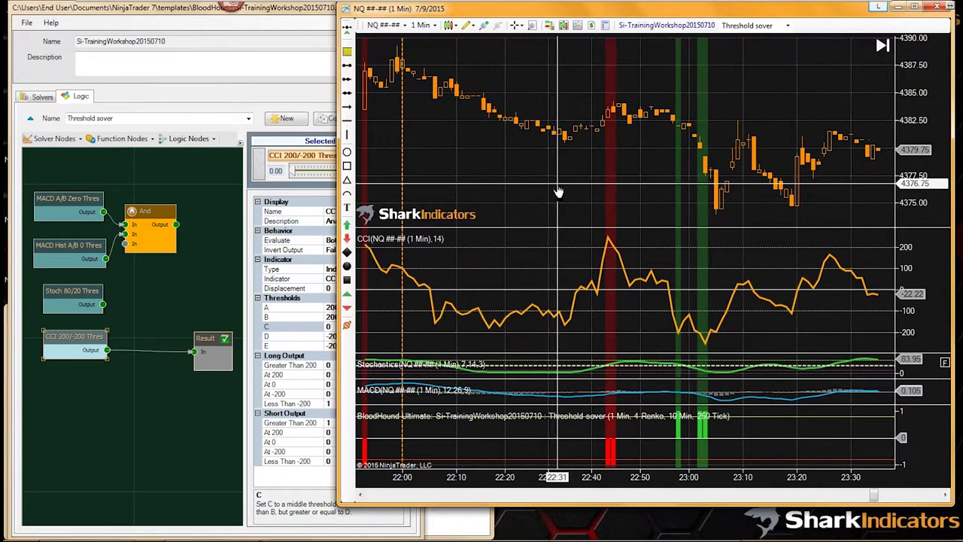
scroll(559, 189, up, 5)
scroll(512, 210, up, 1)
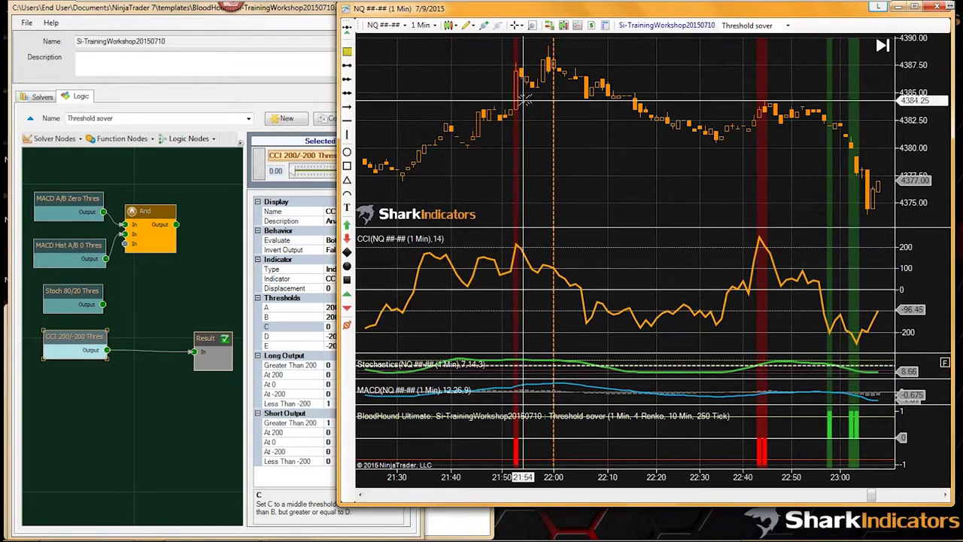
drag(595, 168, 698, 166)
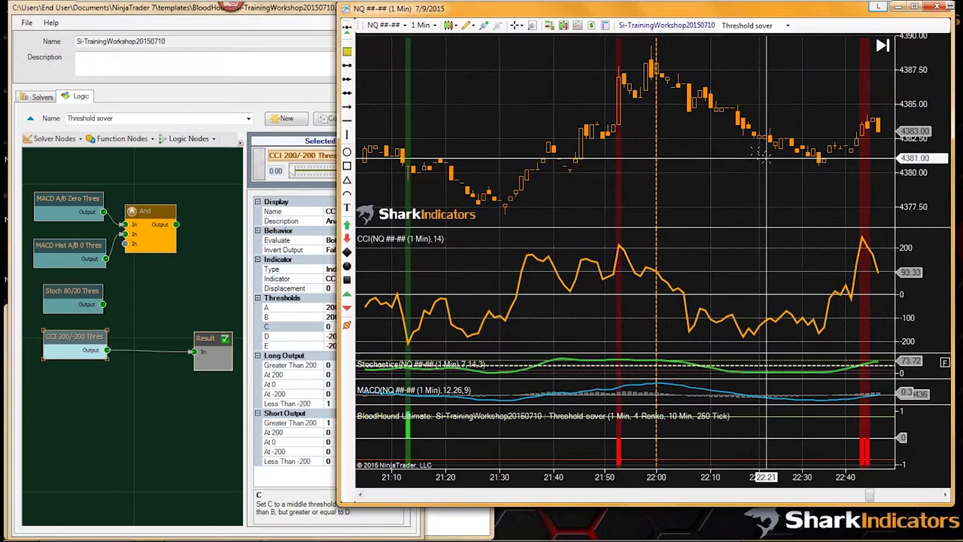
drag(764, 155, 670, 181)
drag(542, 175, 514, 176)
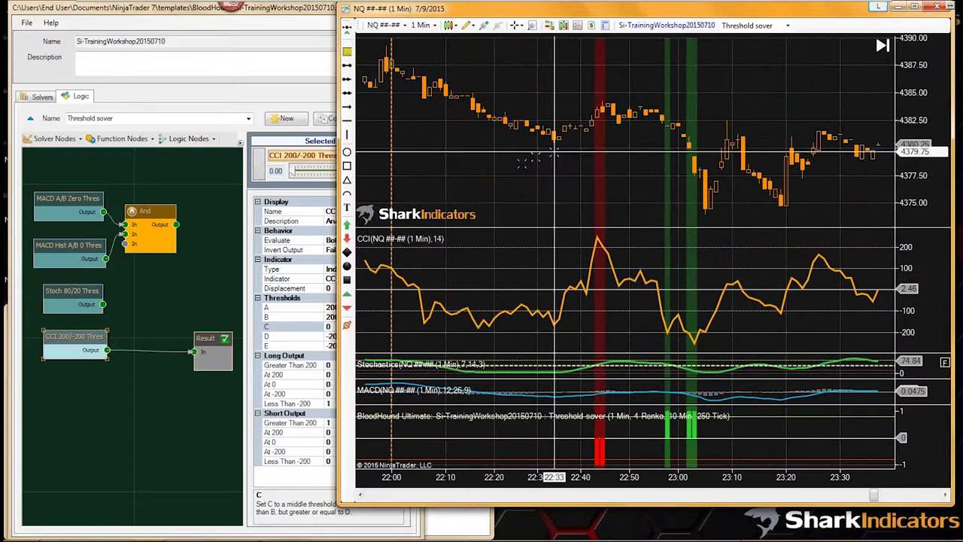
drag(636, 183, 616, 179)
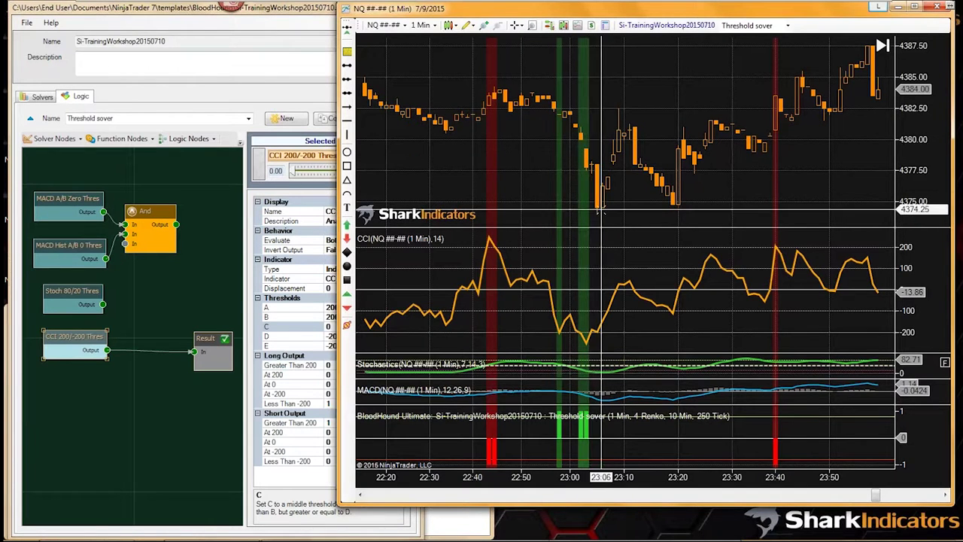
drag(720, 198, 637, 150)
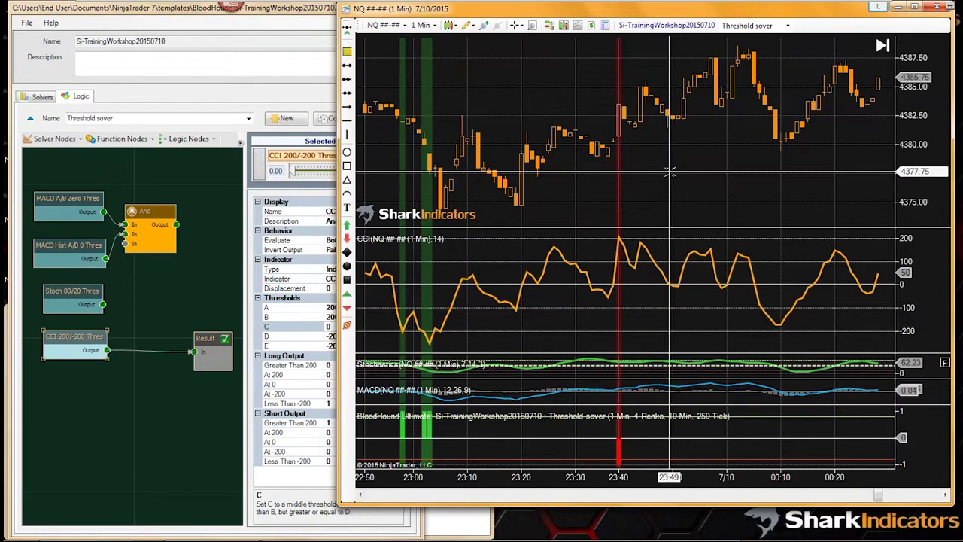
scroll(652, 178, up, 5)
scroll(652, 179, up, 8)
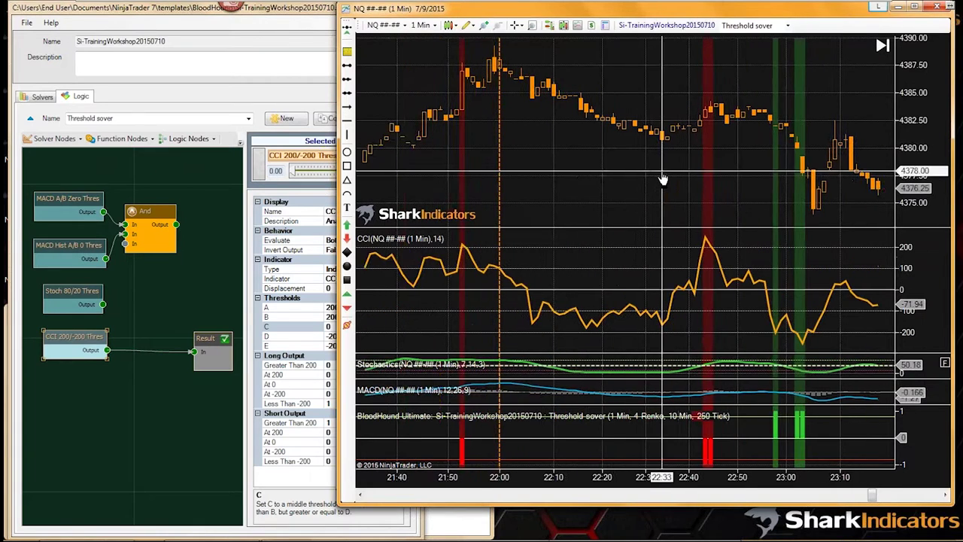
drag(662, 182, 699, 187)
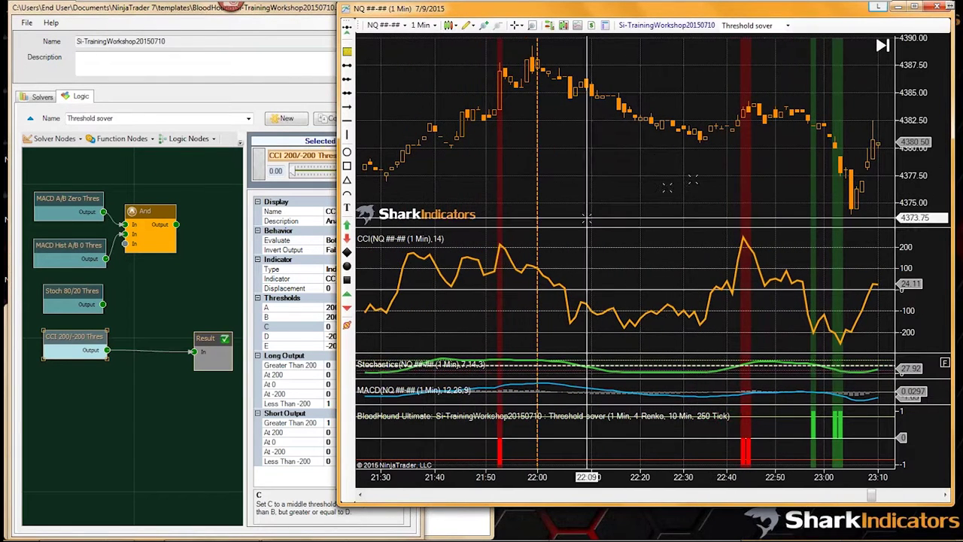
Connect the Stoch 80/20 Thres node's output to Result in place of the CCI node and shift the Stoch node closer to Result
click(69, 336)
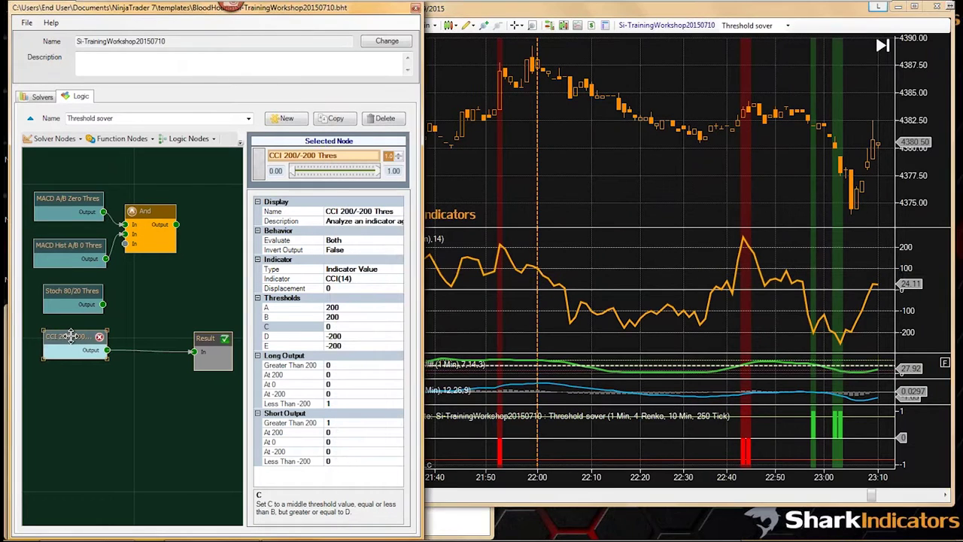
drag(103, 304, 197, 351)
click(68, 295)
drag(68, 295, 101, 298)
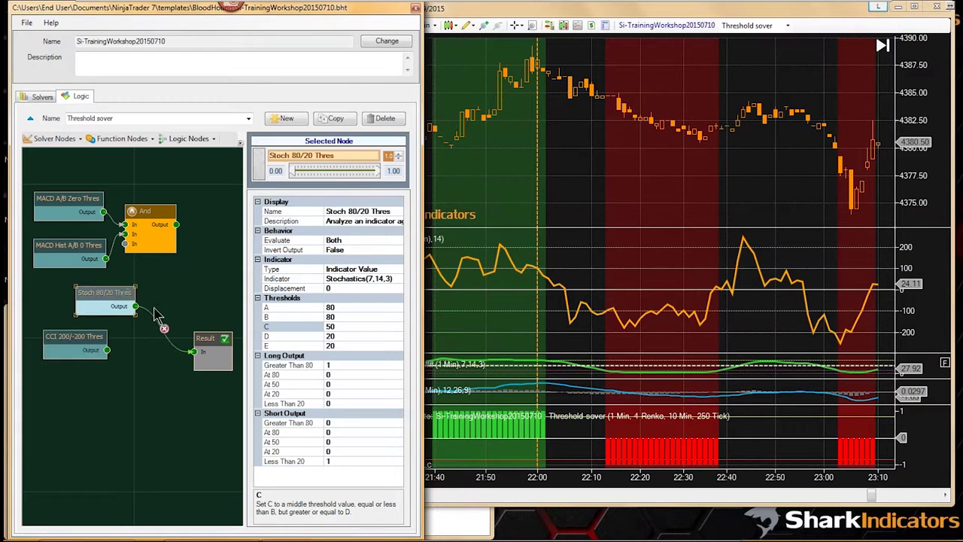
Enlarge the chart's Stochastics panel by shrinking the CCI panel, and bring earlier bars into view
click(546, 251)
drag(627, 353, 616, 256)
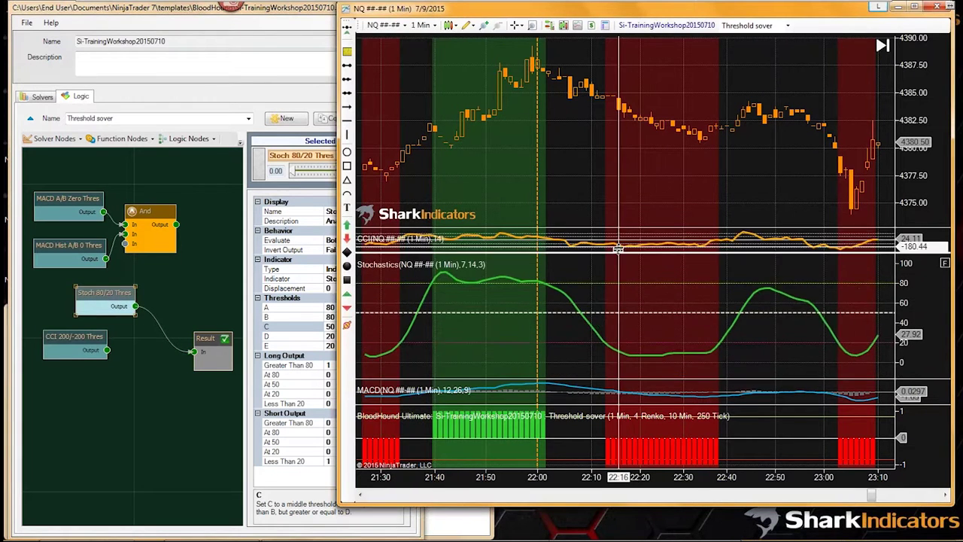
drag(581, 193, 726, 194)
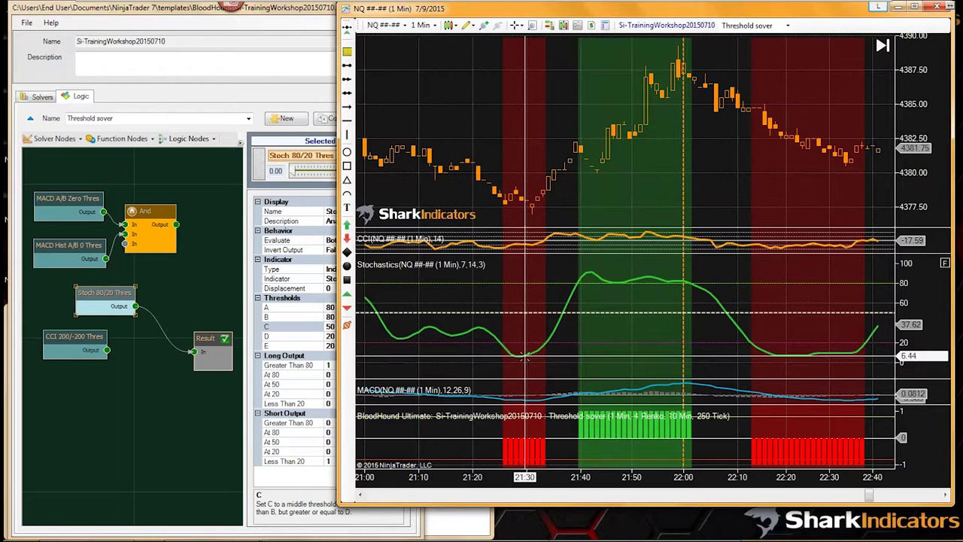
Reverse the Stoch node's outputs: Long Greater Than 80 to 0, Less Than 20 to 1; Short Greater Than 80 to 1, Less Than 20 to 0
click(325, 365)
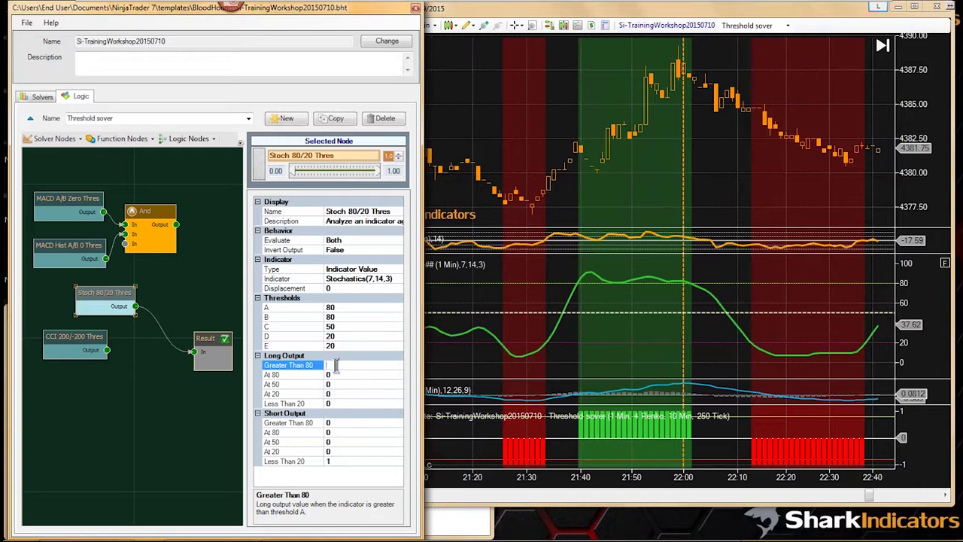
click(335, 404)
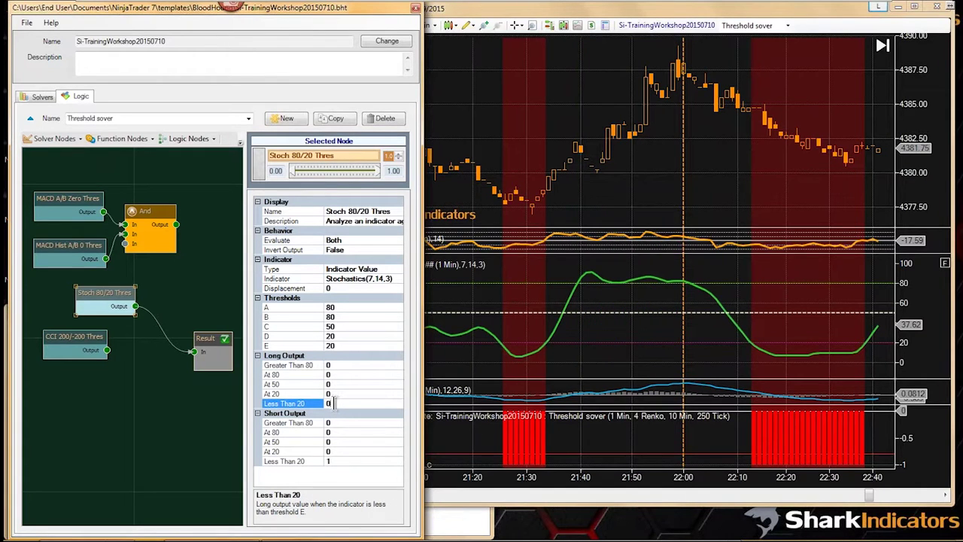
text(1)
click(336, 424)
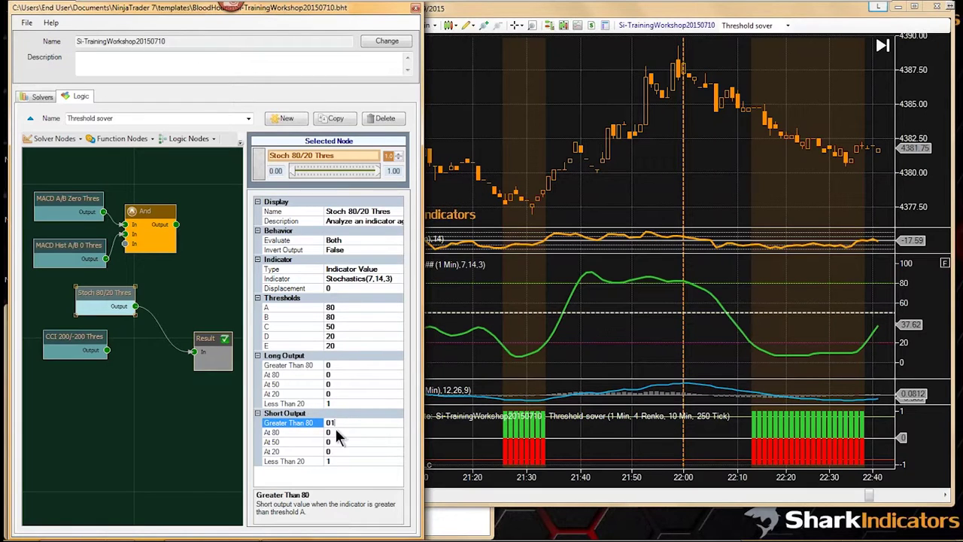
click(337, 461)
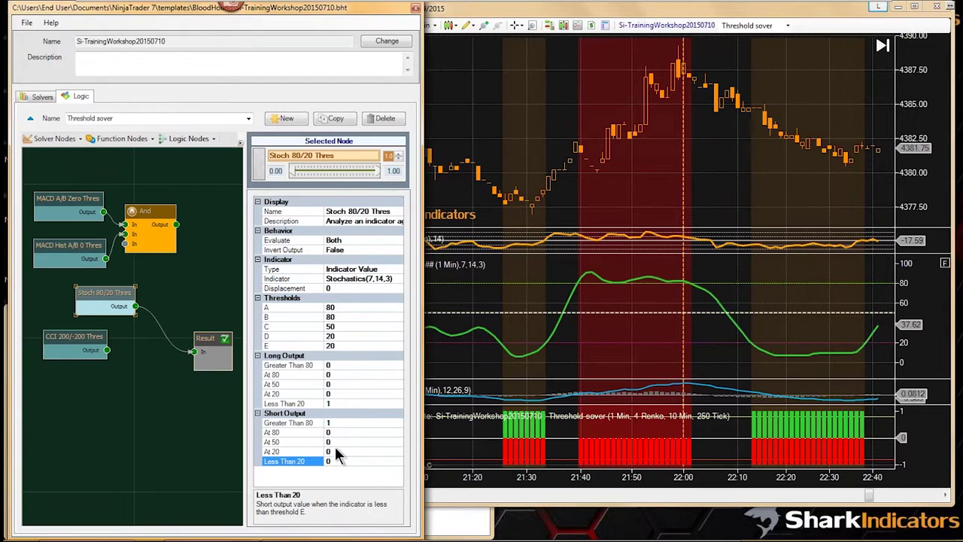
click(337, 452)
Examine the reversed Stochastics long and short signals on the chart against price and the 80/20 levels
click(564, 369)
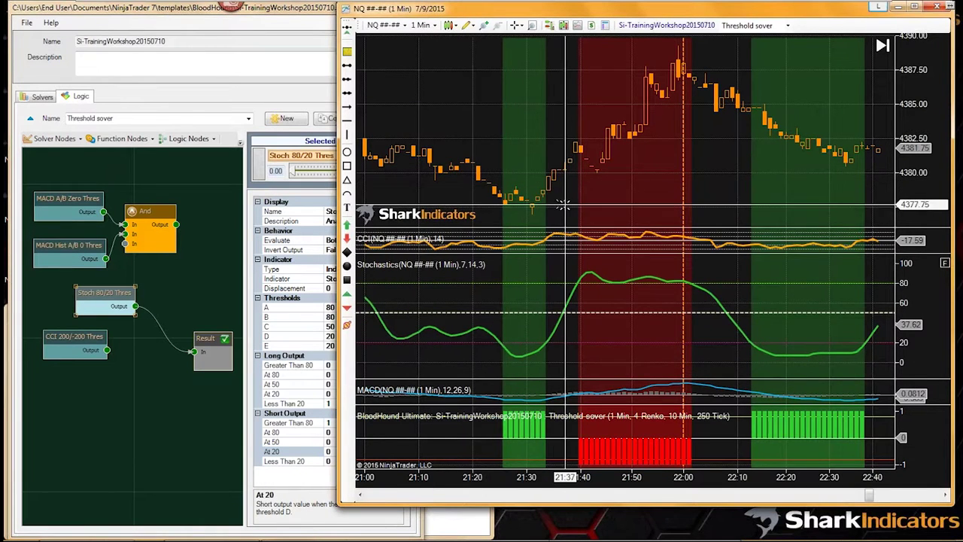
scroll(563, 226, up, 3)
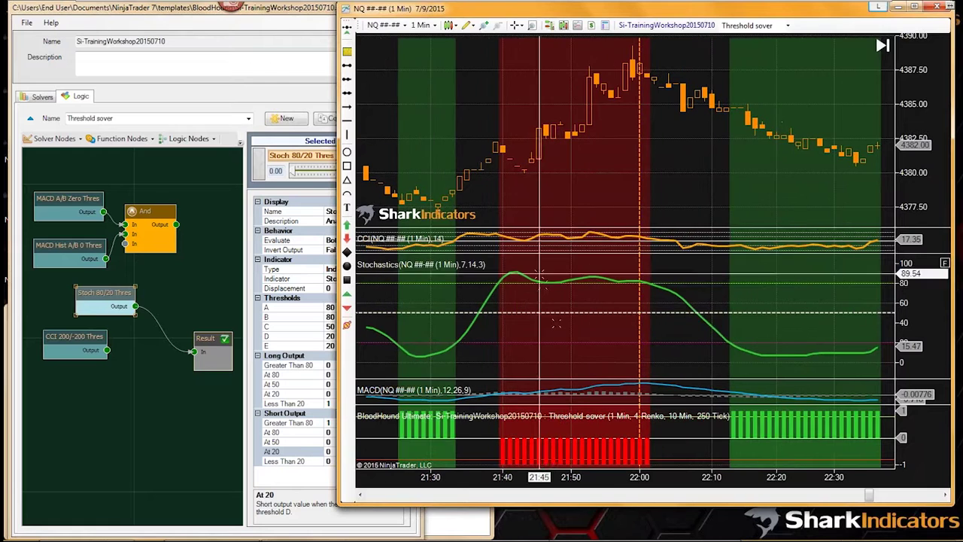
scroll(539, 277, up, 5)
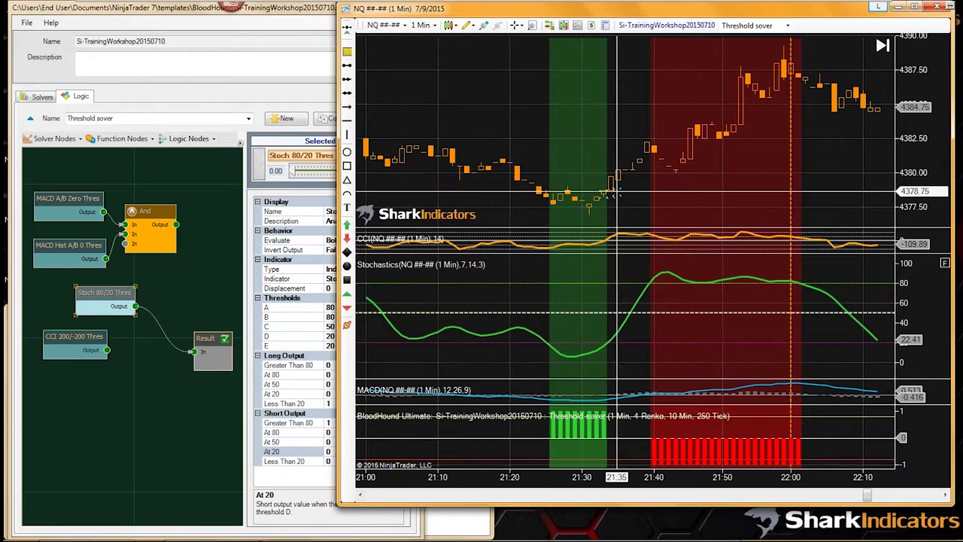
drag(836, 182, 737, 168)
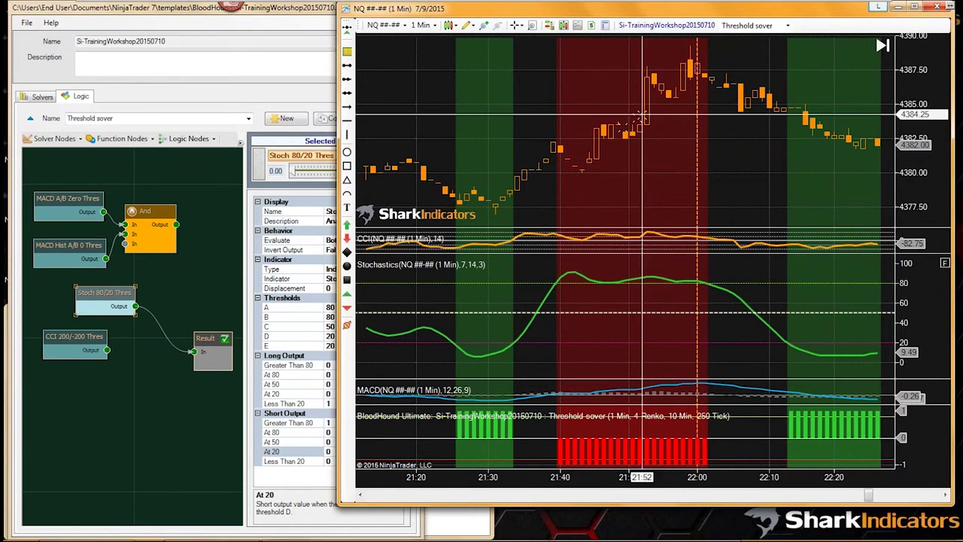
drag(727, 111, 716, 196)
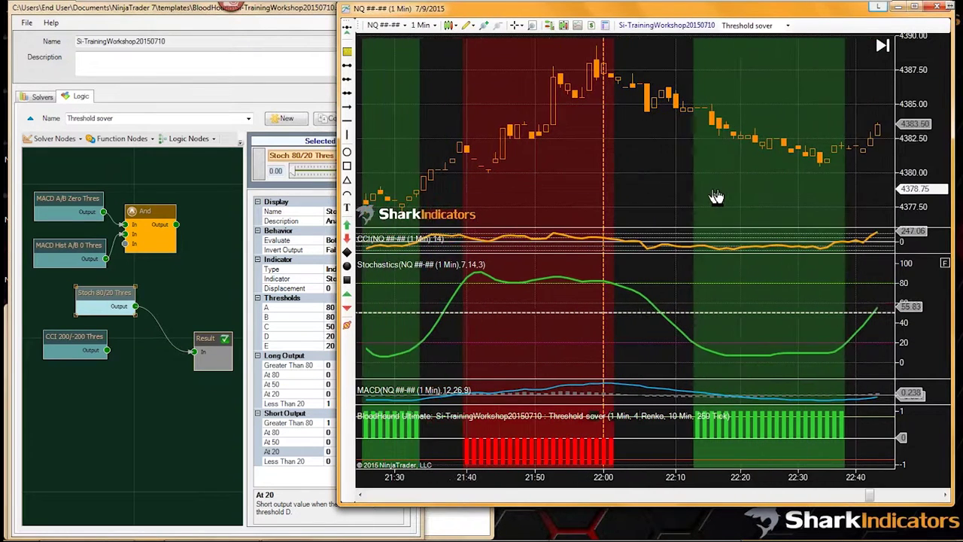
Enlarge the chart's CCI panel by shrinking the Stochastics panel, and shift the Stoch 80/20 Thres node farther from Result
drag(606, 254, 608, 275)
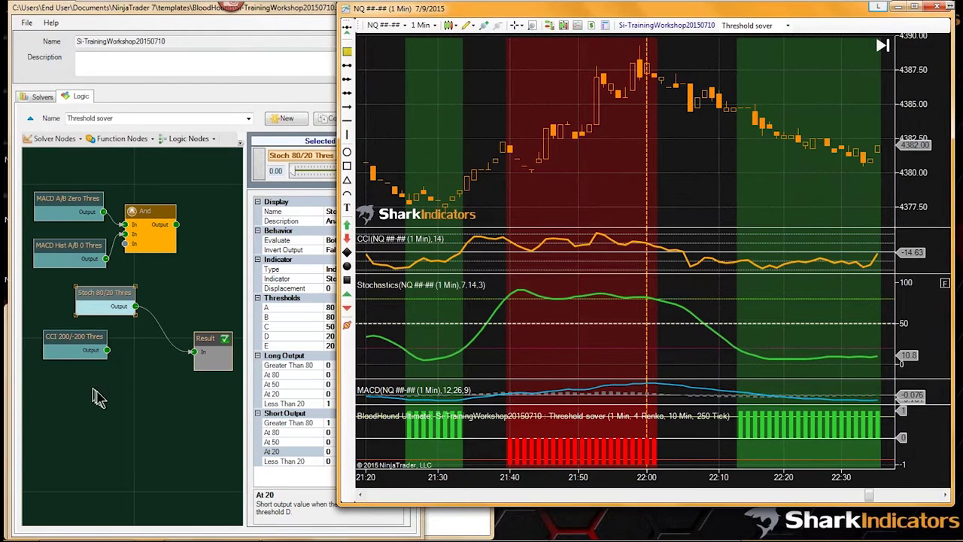
drag(105, 293, 89, 294)
click(606, 273)
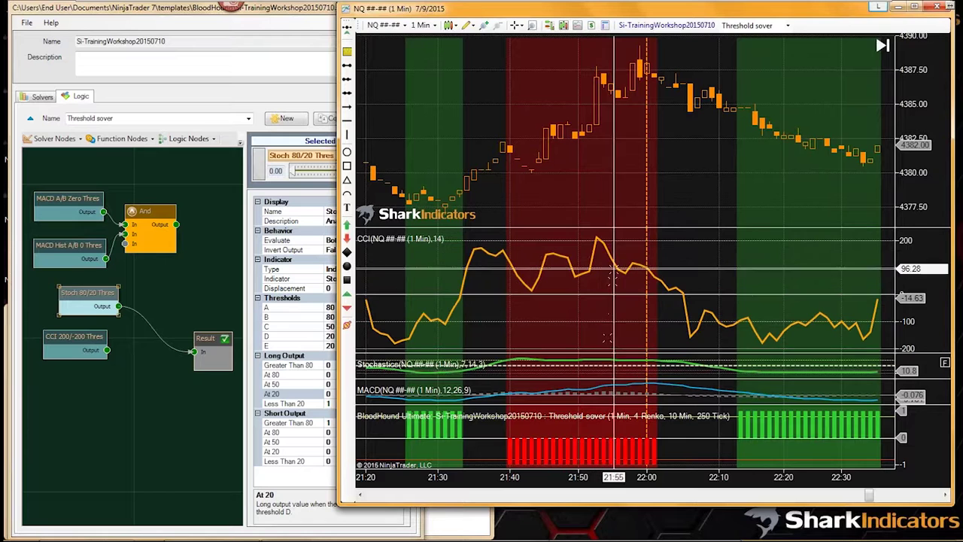
Add the Momentum indicator with period 14 to the NQ 1-minute chart in a new panel
right_click(606, 273)
click(629, 248)
click(529, 254)
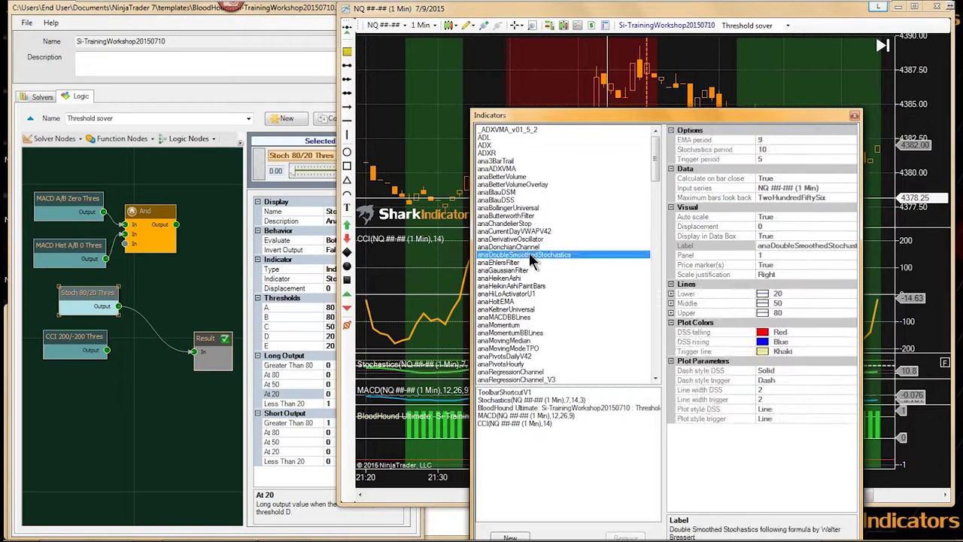
key(m)
scroll(538, 331, down, 4)
scroll(529, 369, down, 1)
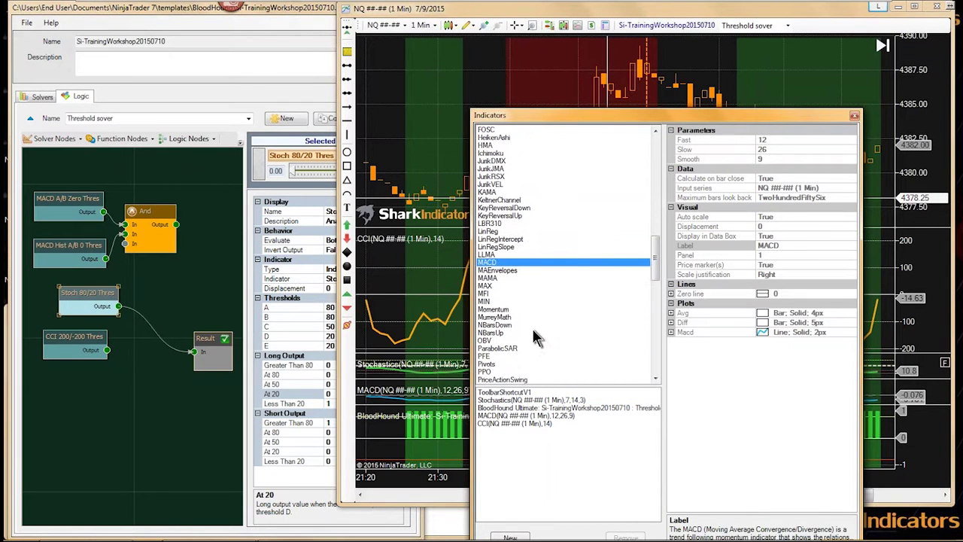
click(502, 312)
drag(606, 113, 568, 47)
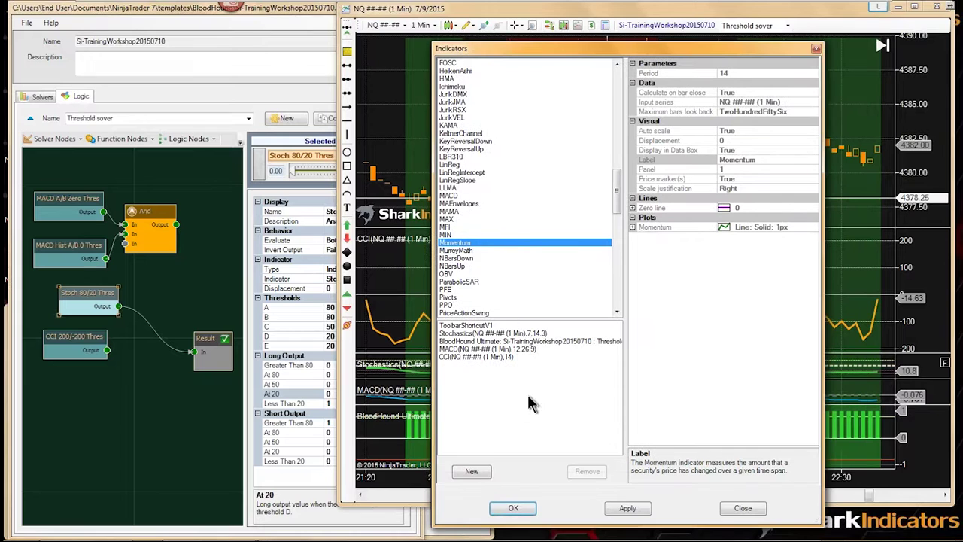
click(472, 471)
Format the Momentum plot as a white line with width 3 and apply it to the chart
double_click(692, 227)
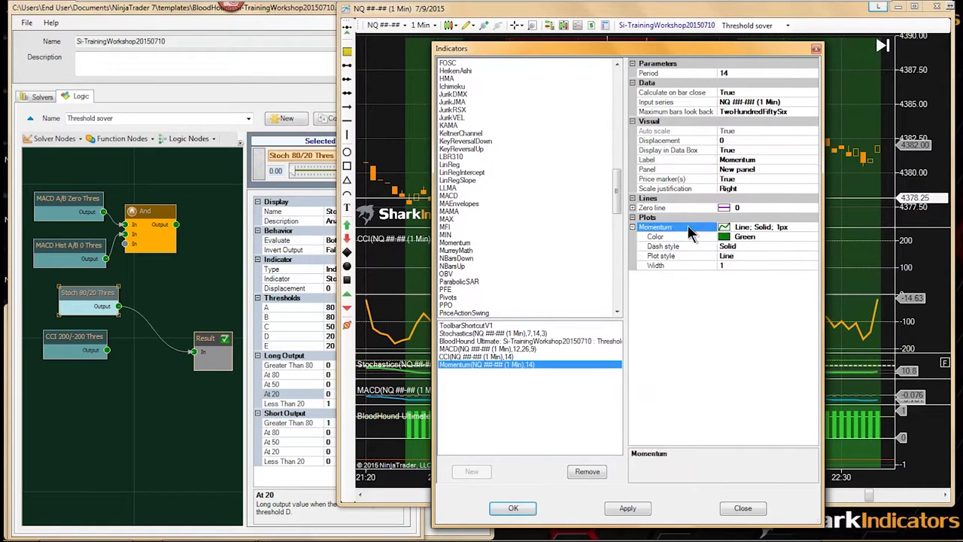
click(814, 240)
click(815, 240)
scroll(788, 260, down, 3)
click(787, 259)
click(728, 265)
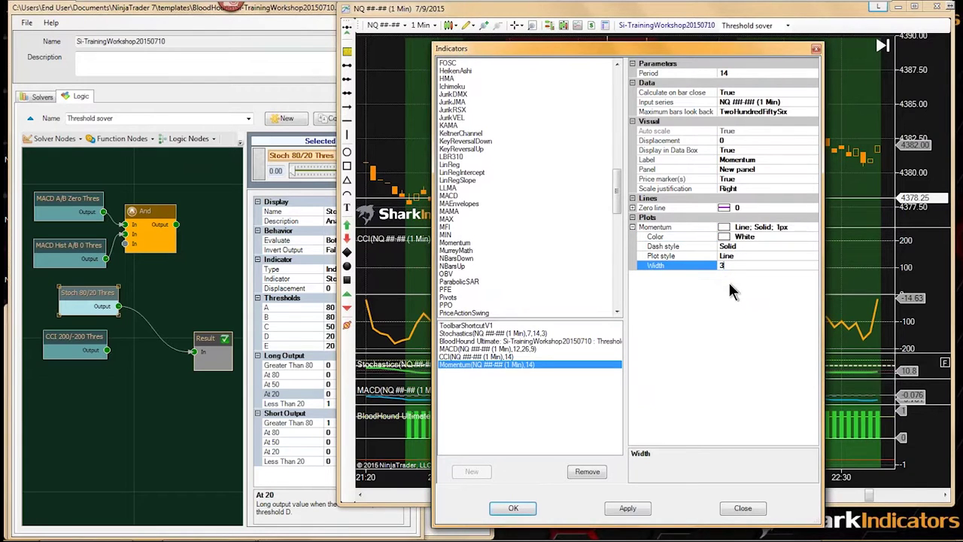
click(523, 509)
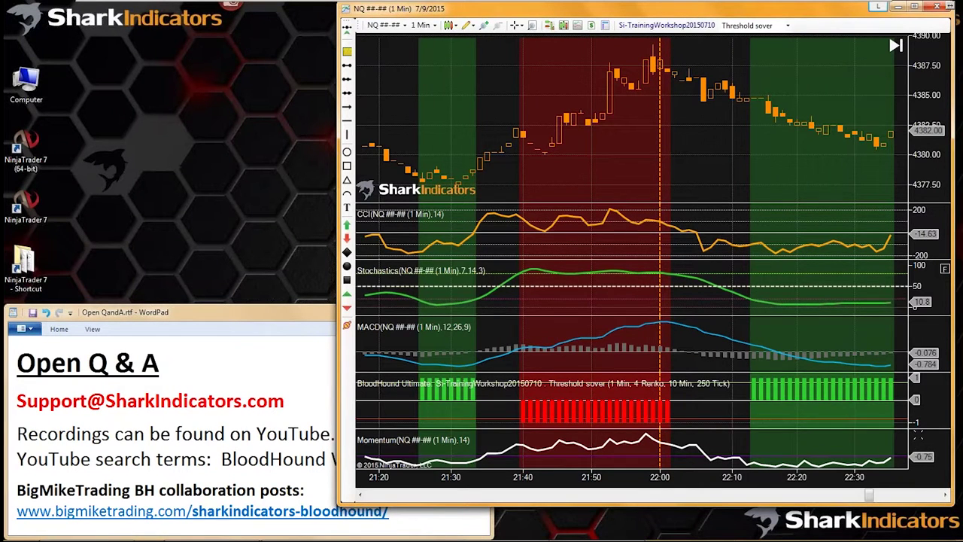
Change the Momentum plot style to Bar with a width of 7
double_click(733, 457)
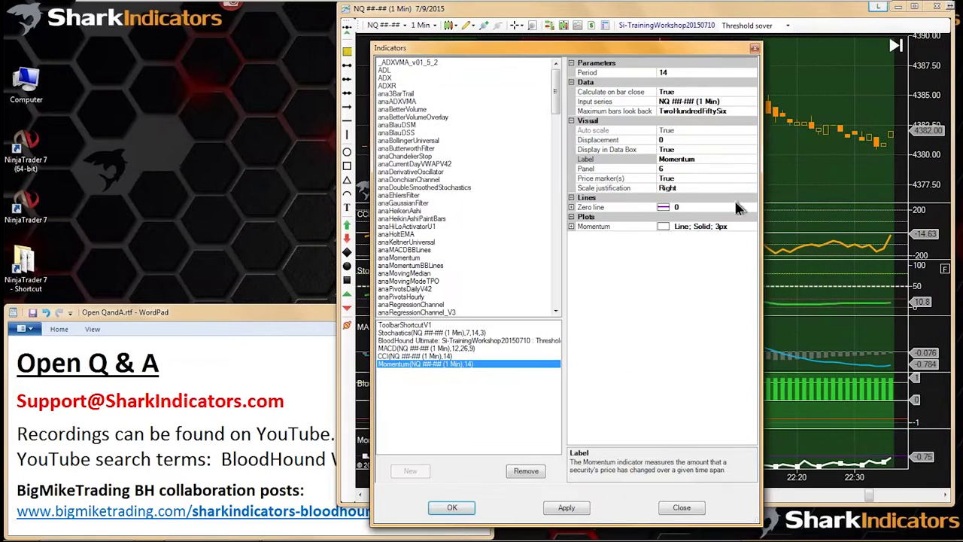
double_click(638, 226)
click(676, 256)
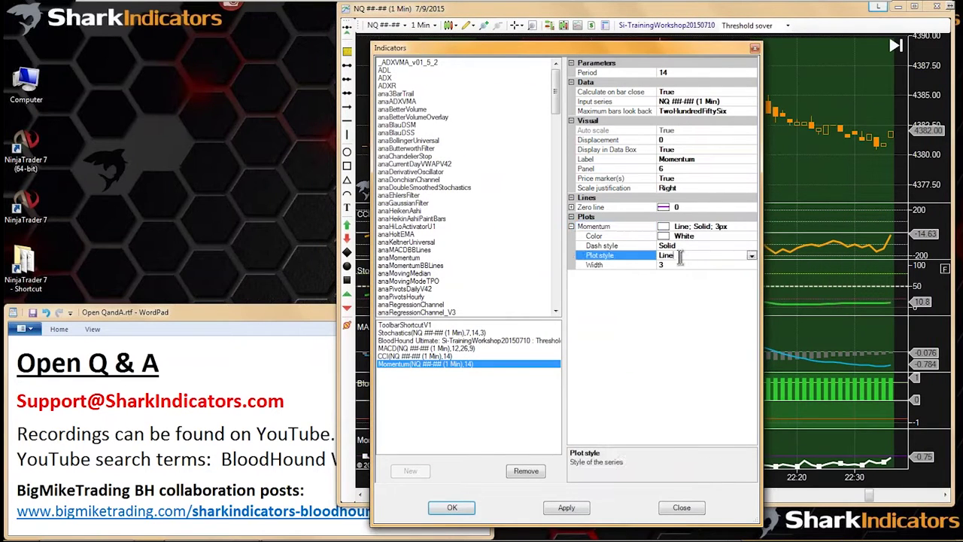
click(670, 265)
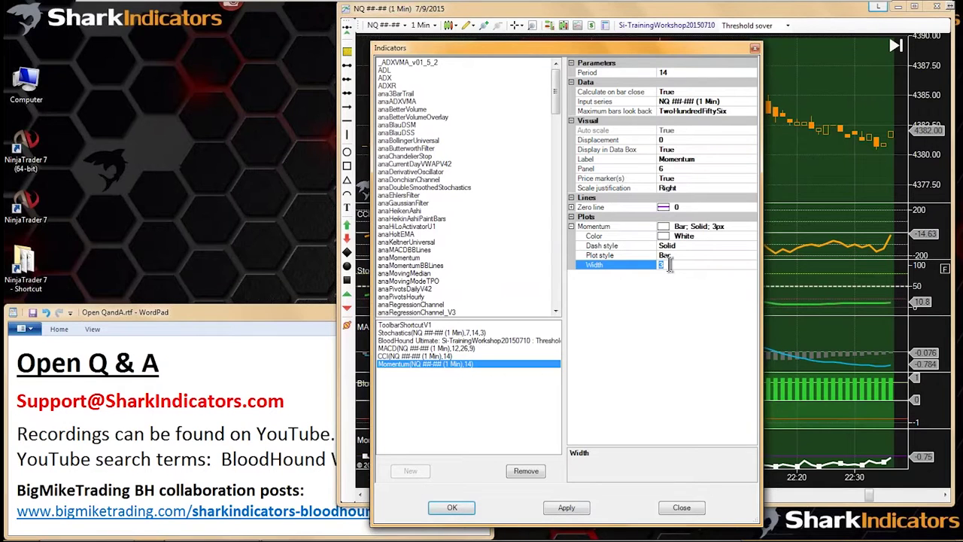
click(454, 508)
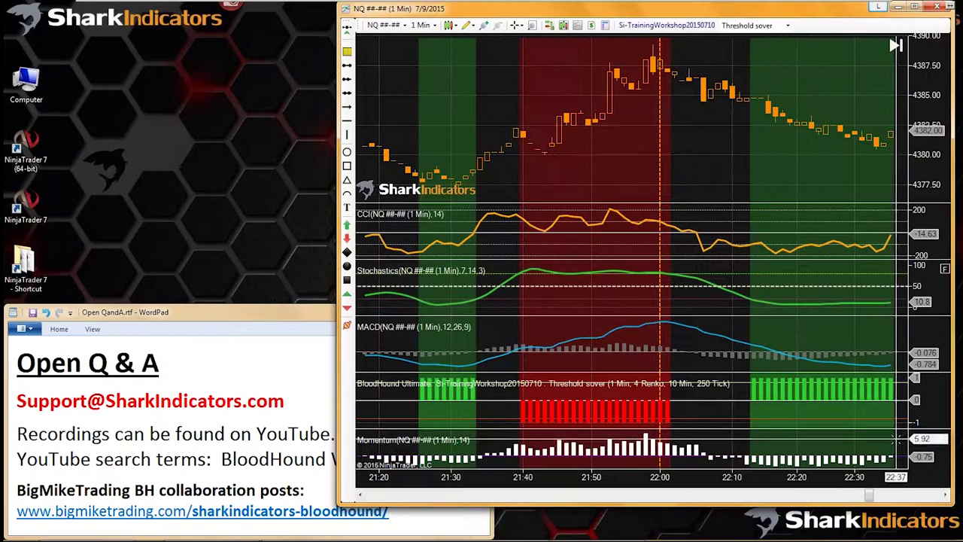
Move the Momentum panel up to directly below the price panel and enlarge it by shrinking the CCI and Stochastics panels
right_click(924, 448)
click(943, 446)
right_click(924, 387)
click(943, 397)
right_click(925, 325)
click(942, 333)
right_click(923, 280)
click(928, 288)
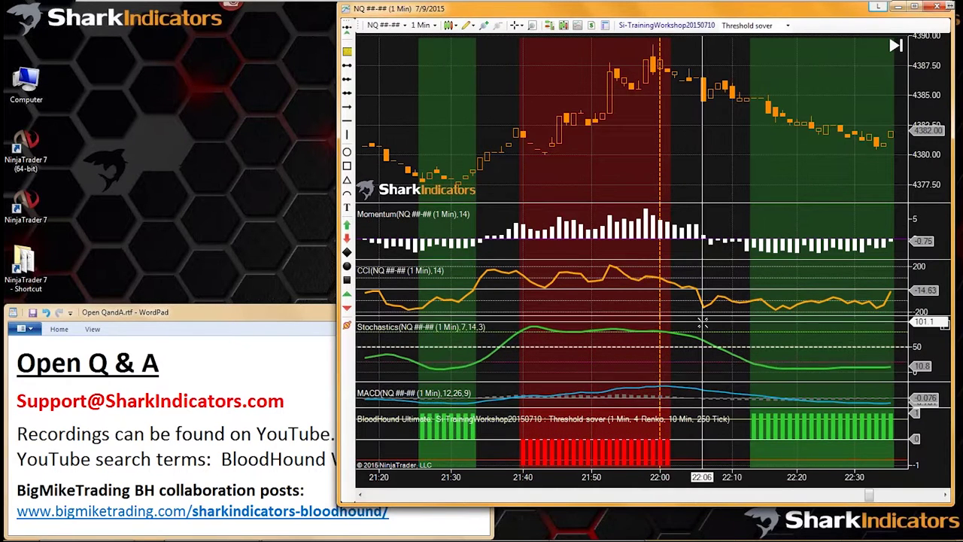
drag(701, 320, 700, 363)
drag(702, 261, 701, 336)
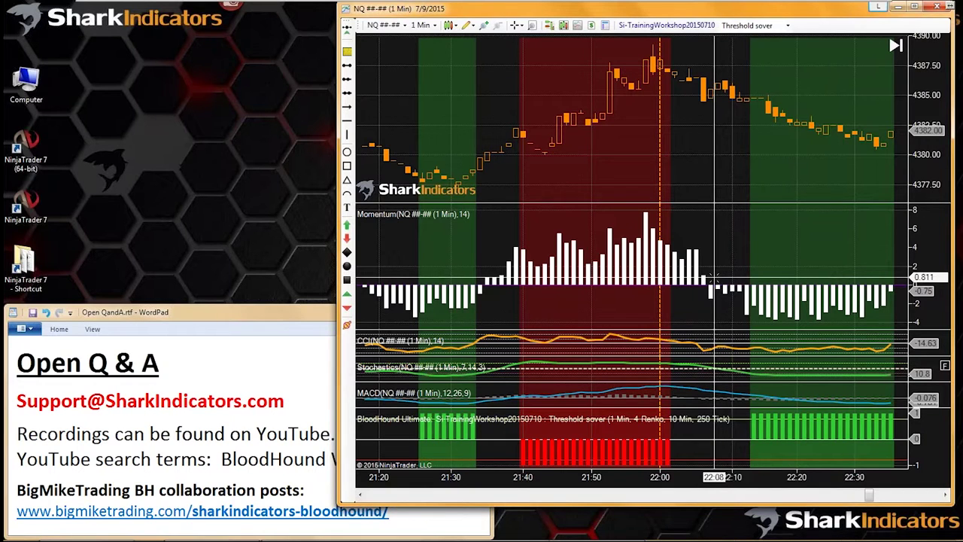
Examine the StochRSI entry and its settings among the chart's available indicators
right_click(630, 145)
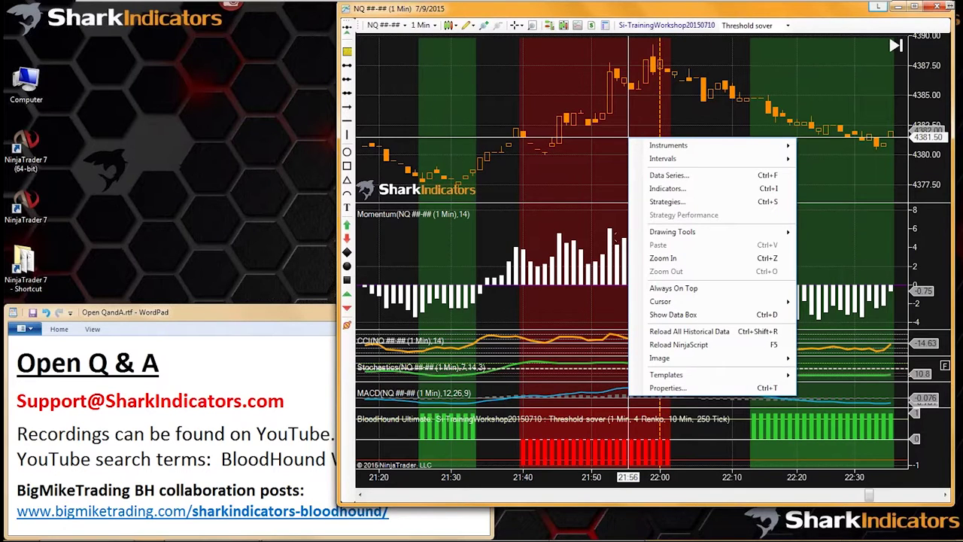
key(ctrl+i)
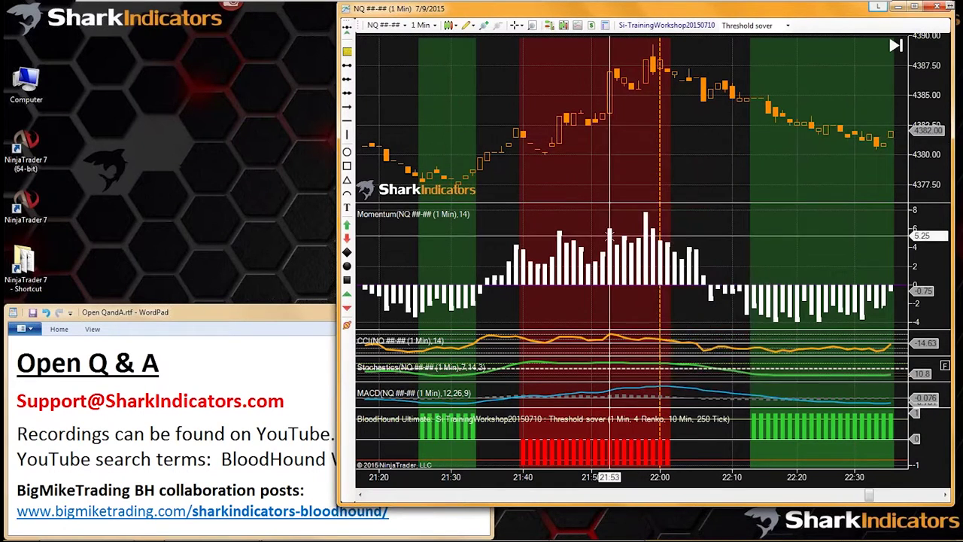
drag(596, 112, 515, 52)
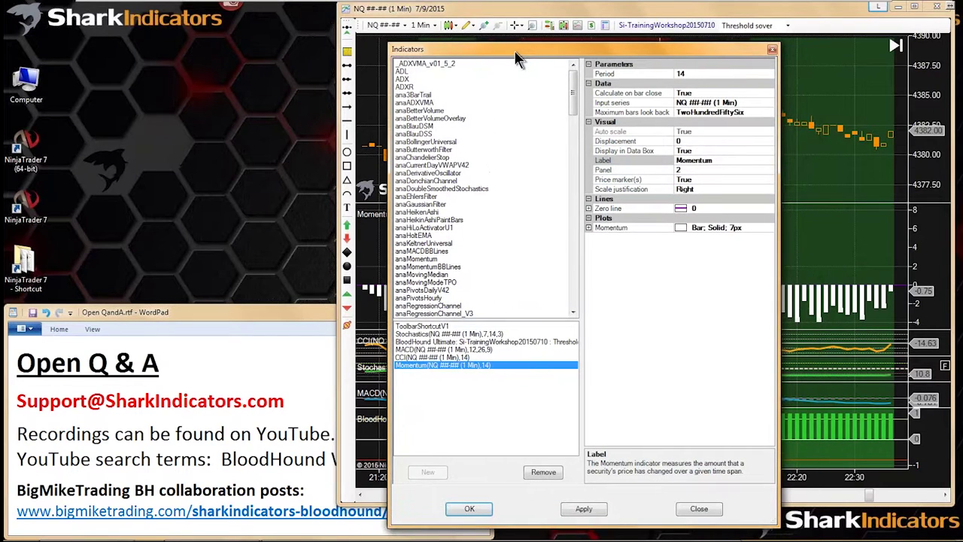
click(421, 298)
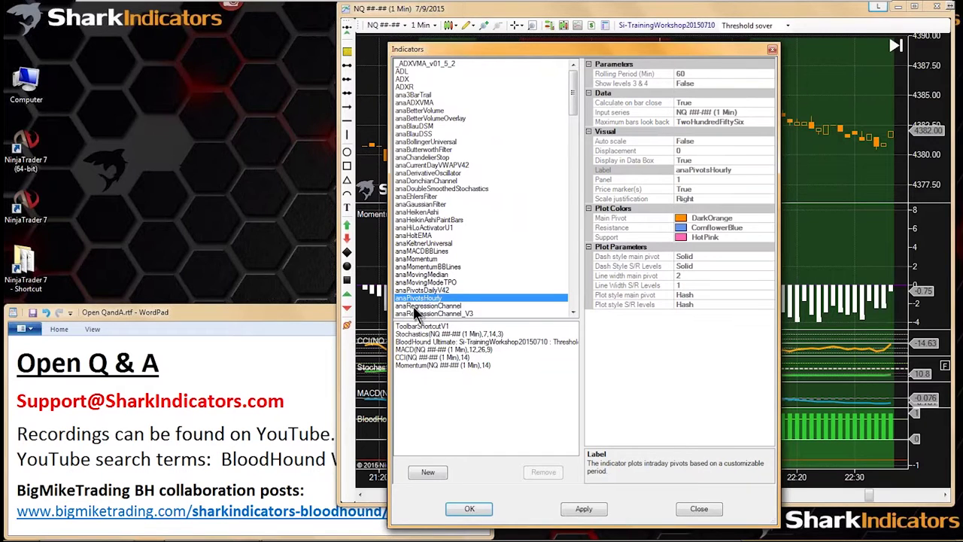
key(t)
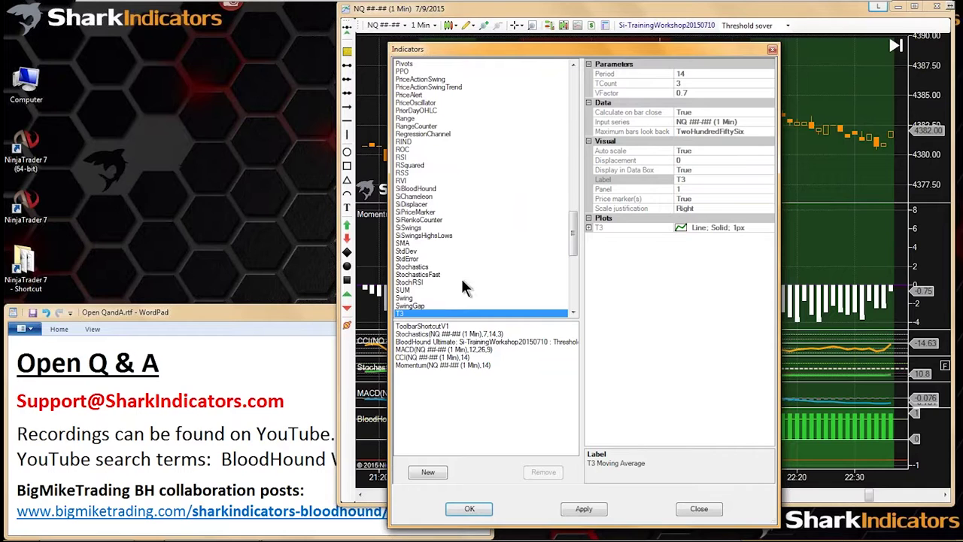
click(405, 282)
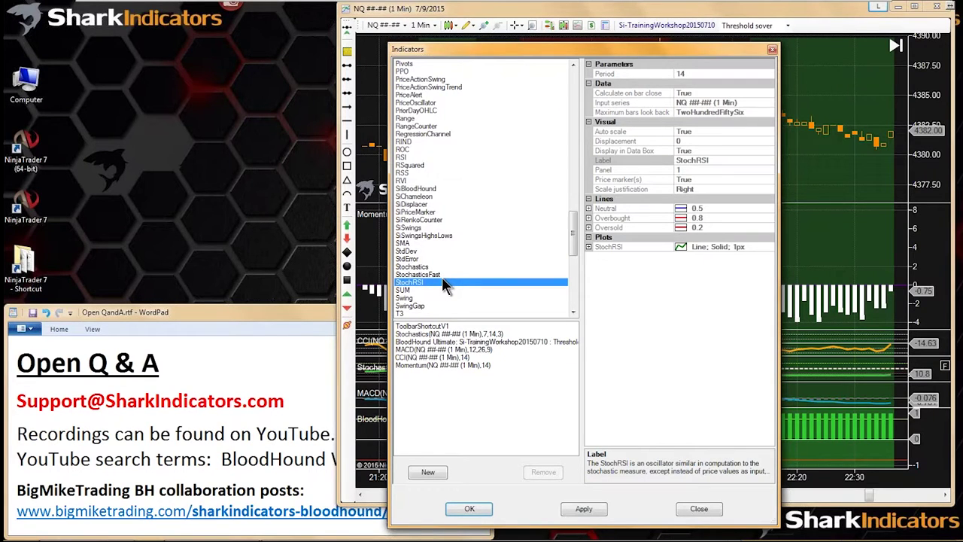
Set the Momentum indicator's input series to Stochastics (7, 14, 3) with the D plot and apply it to the chart
click(409, 366)
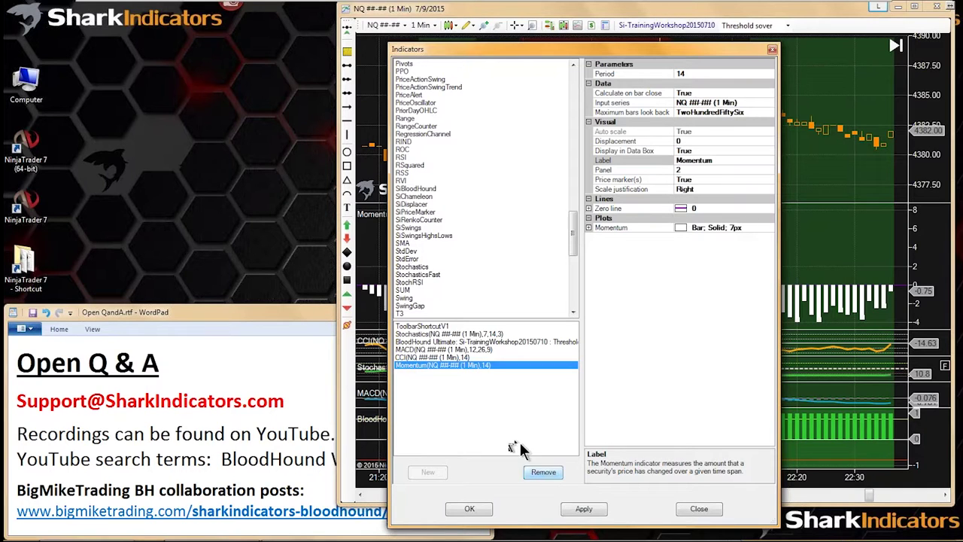
click(404, 366)
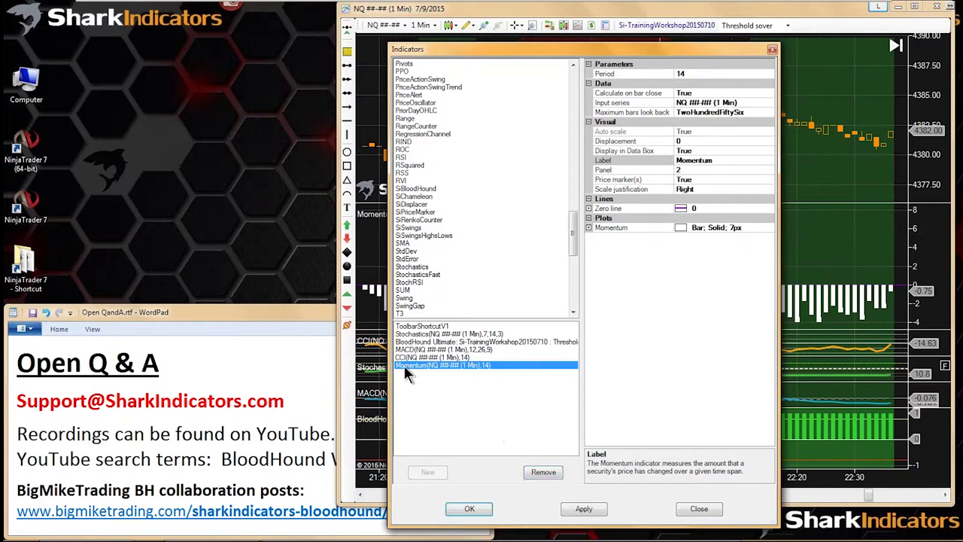
click(689, 105)
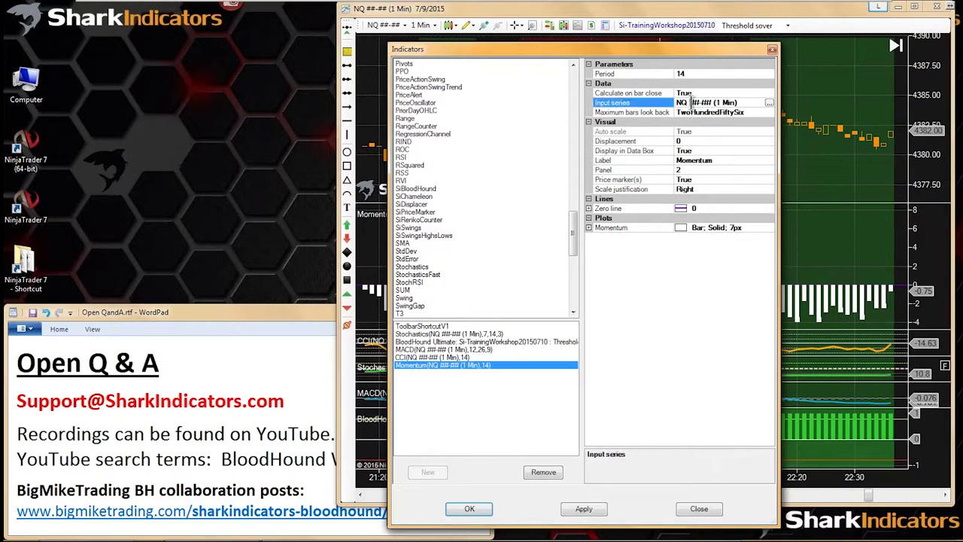
click(770, 103)
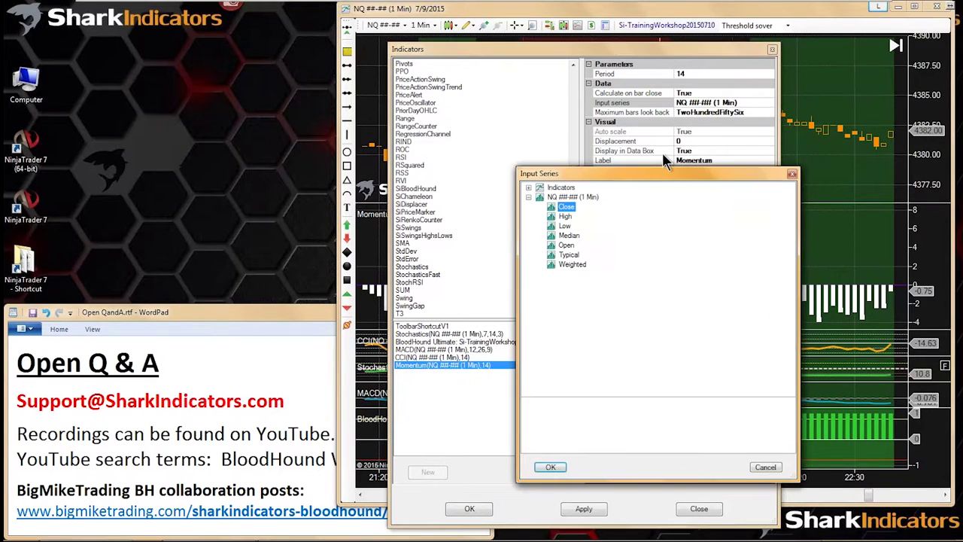
click(528, 188)
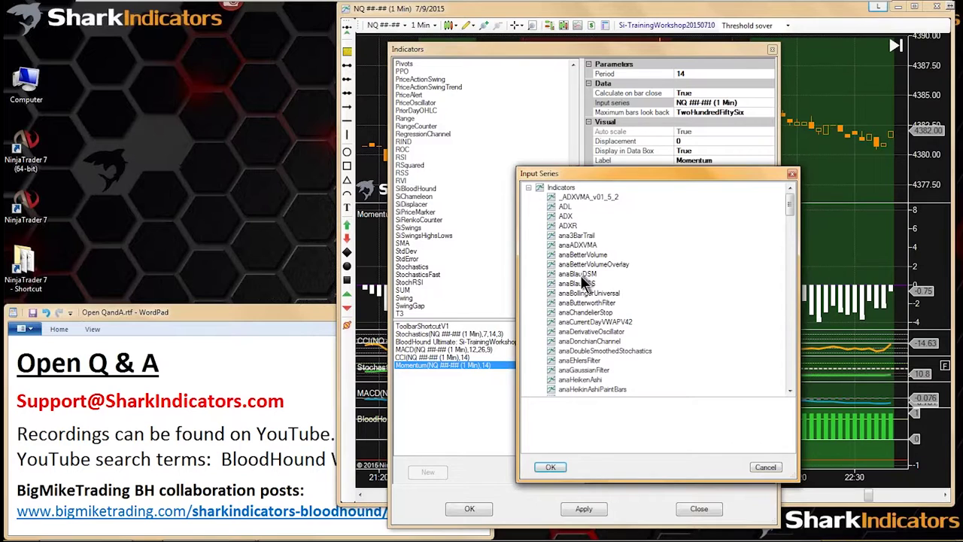
click(576, 274)
key(t)
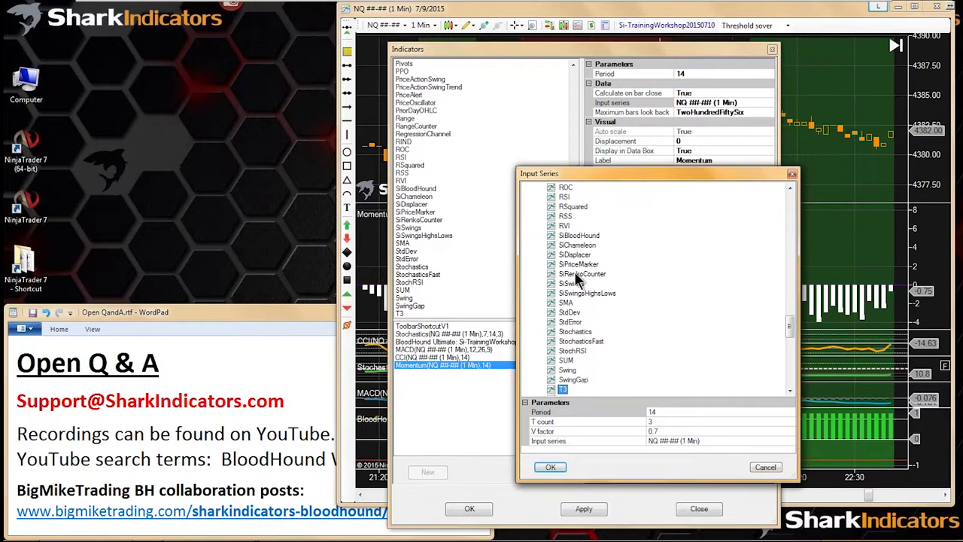
click(572, 332)
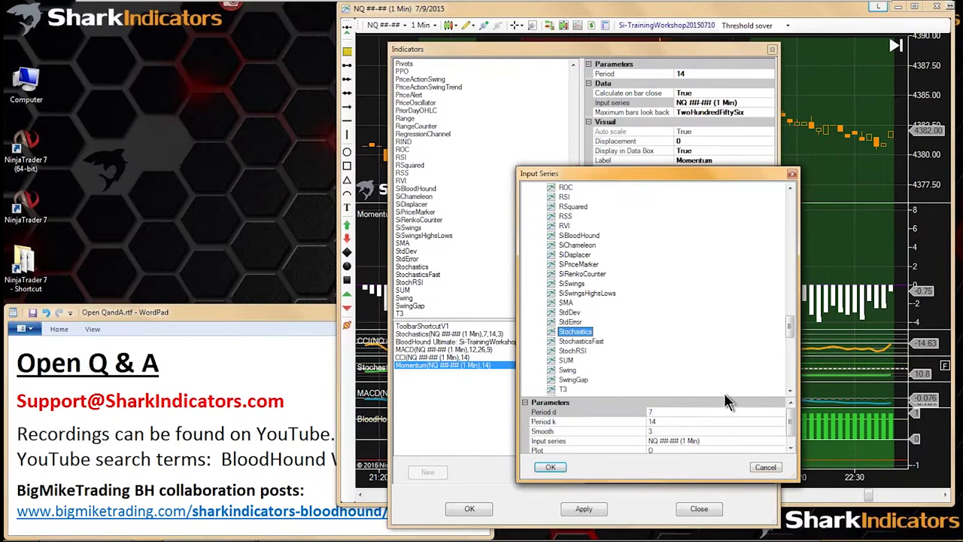
scroll(795, 426, down, 1)
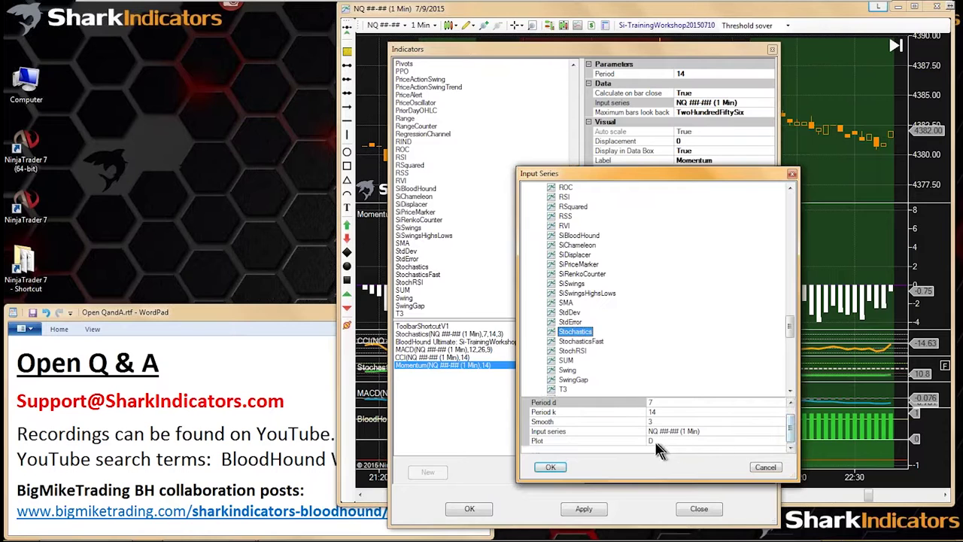
click(659, 442)
click(550, 468)
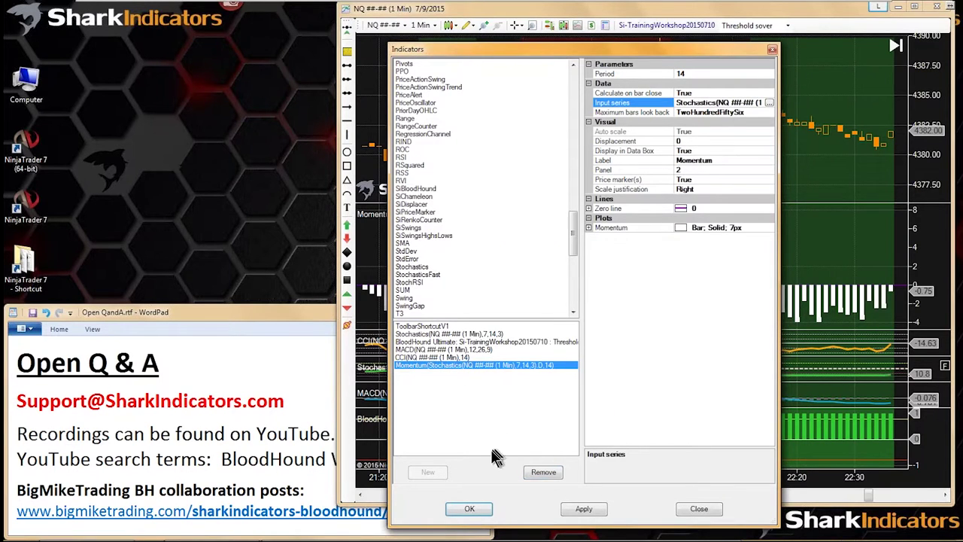
click(486, 513)
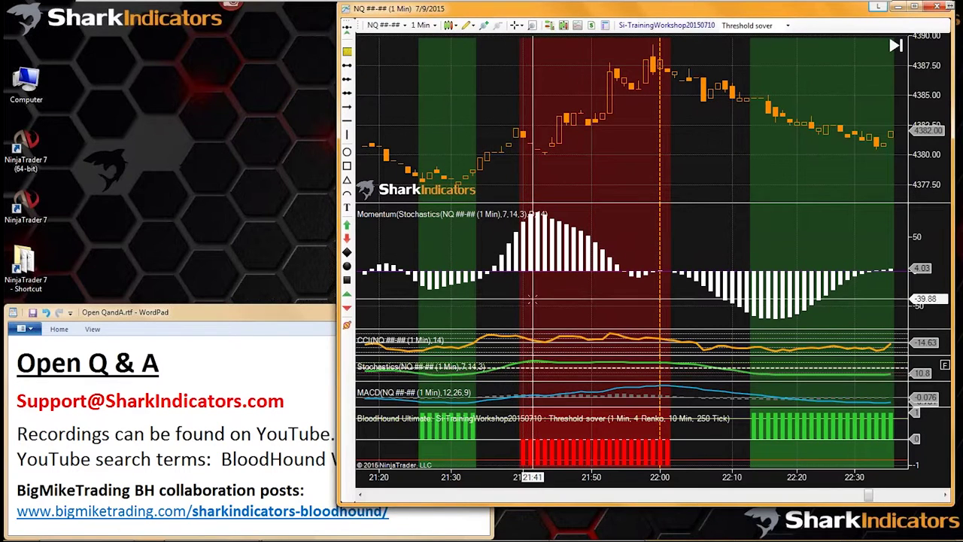
Add a Default Timeframe Indicator Threshold node to the BloodHound logic, place it below the CCI node, and connect it to Result instead of Stoch
click(636, 25)
drag(216, 38, 188, 14)
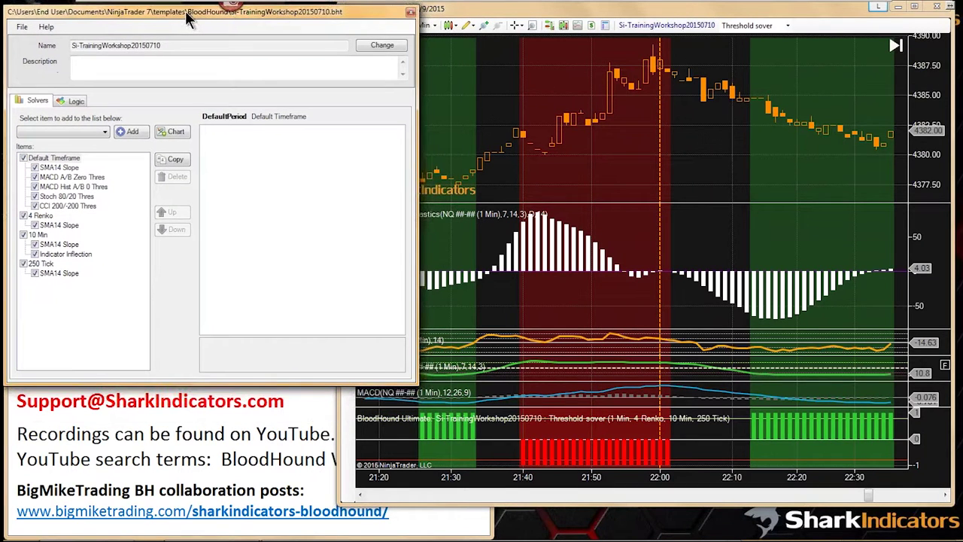
click(76, 102)
click(64, 143)
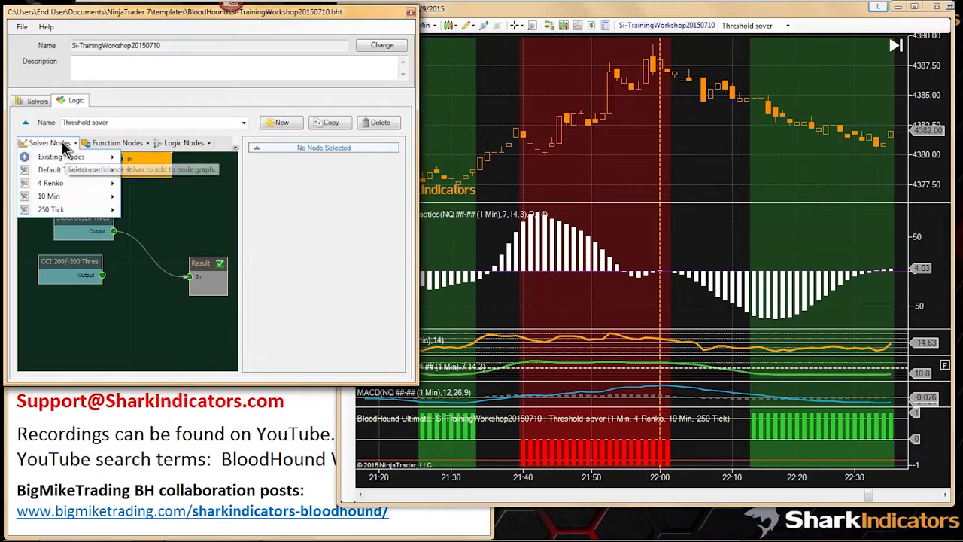
mouse_move(64, 172)
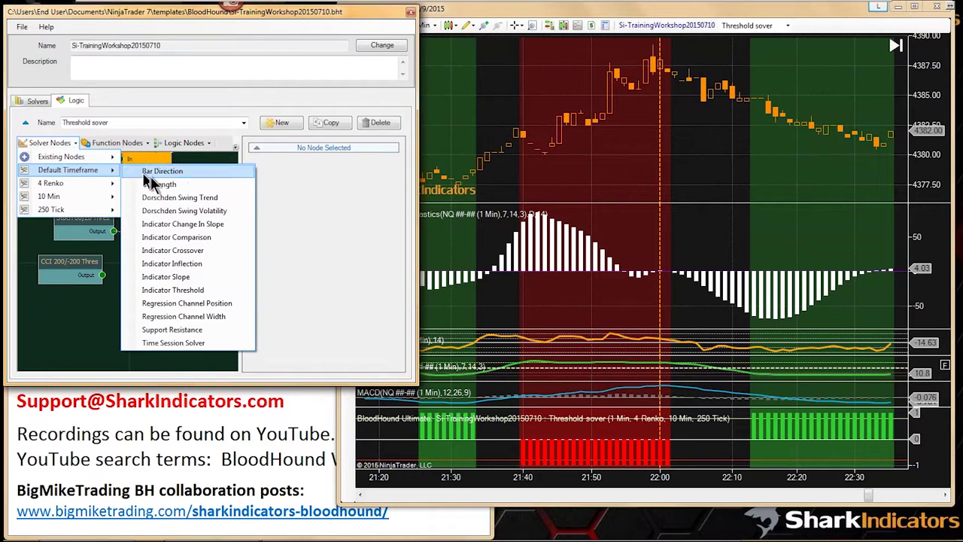
click(160, 296)
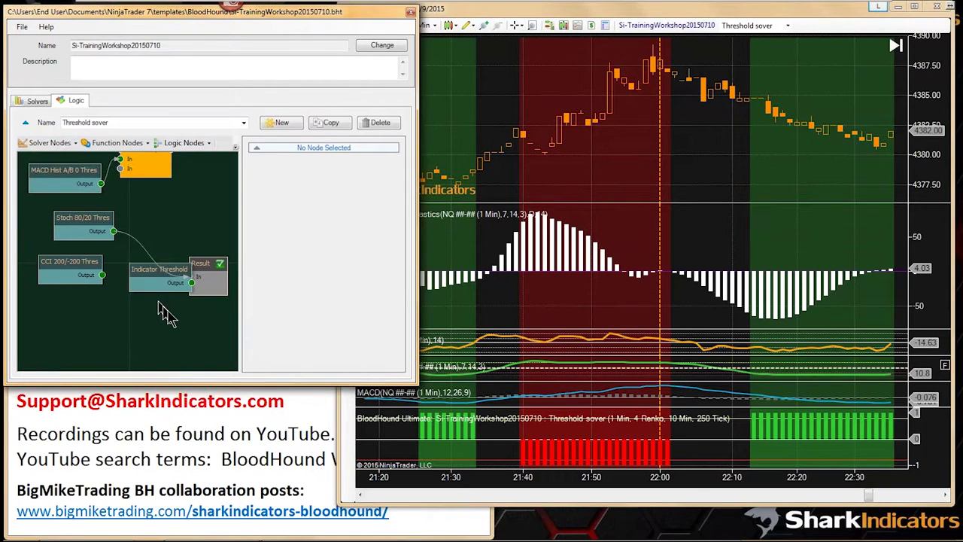
mouse_move(151, 270)
mouse_down()
mouse_move(64, 313)
mouse_move(188, 277)
mouse_up()
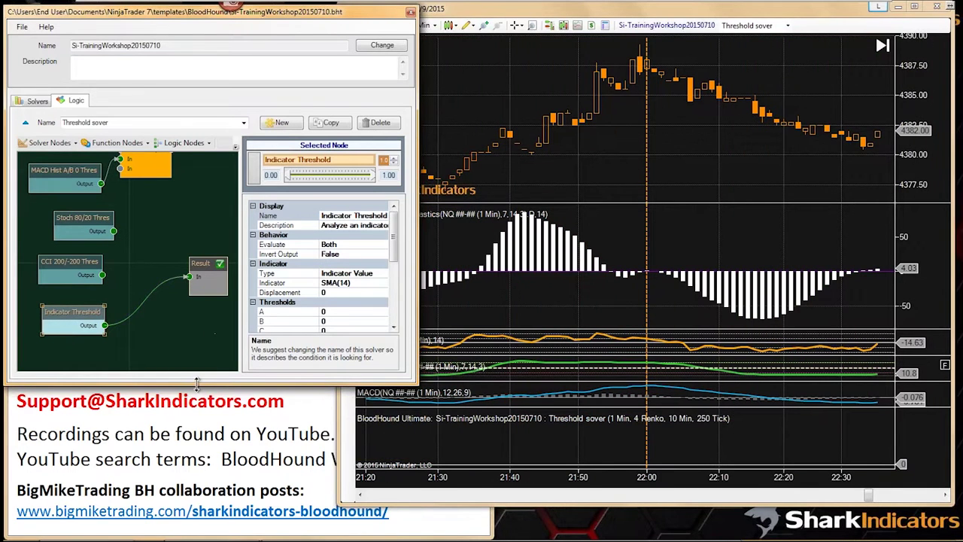
Stretch the BloodHound window to full height and replace the new Indicator Threshold node's SMA(14) with Momentum at period 14
double_click(196, 384)
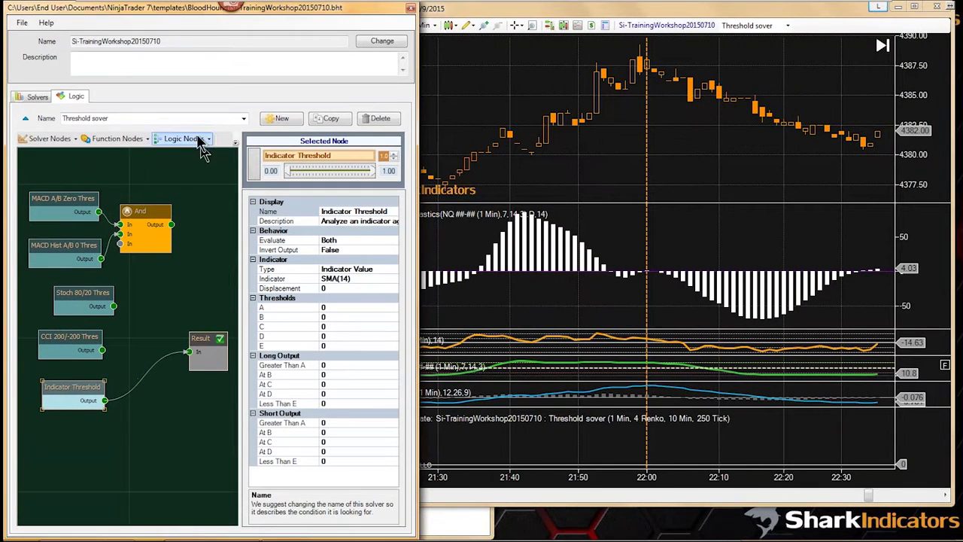
click(353, 279)
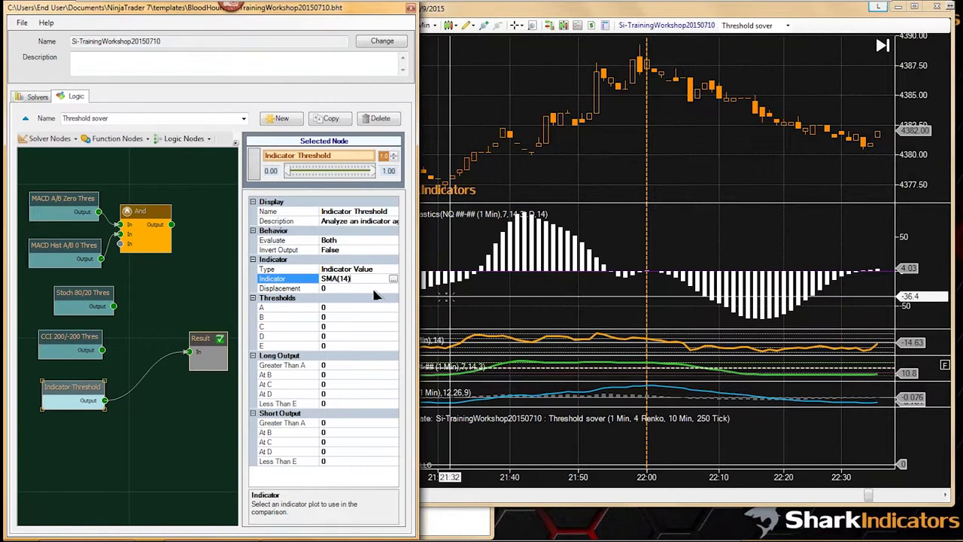
click(479, 251)
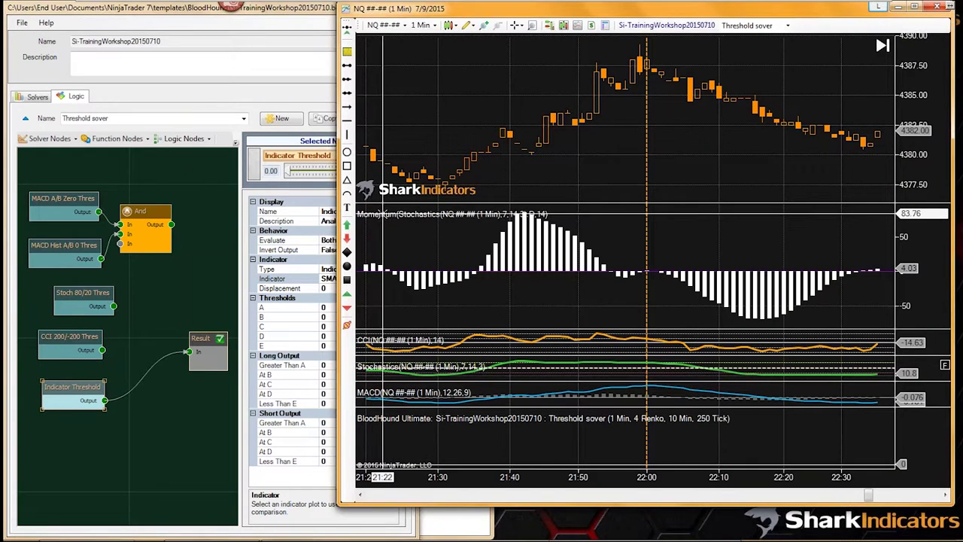
click(310, 278)
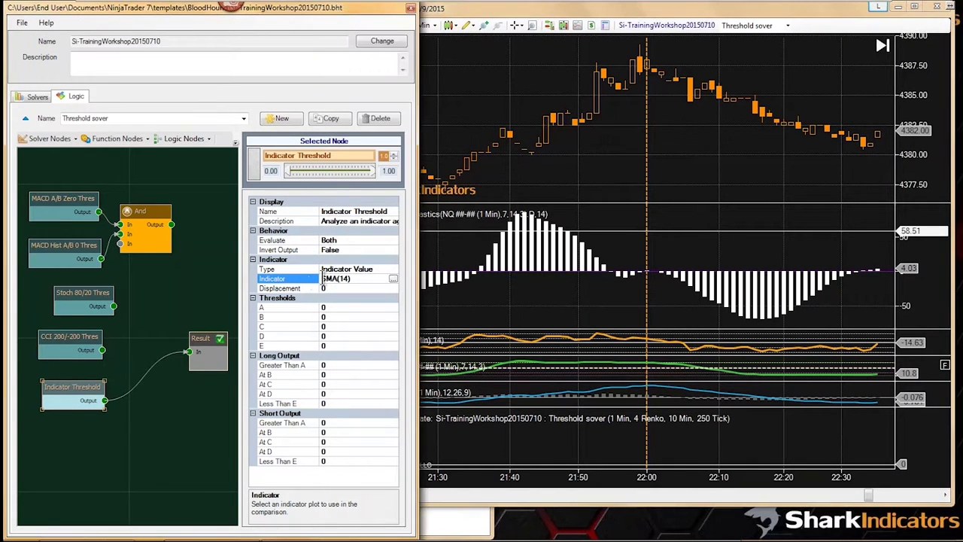
click(392, 279)
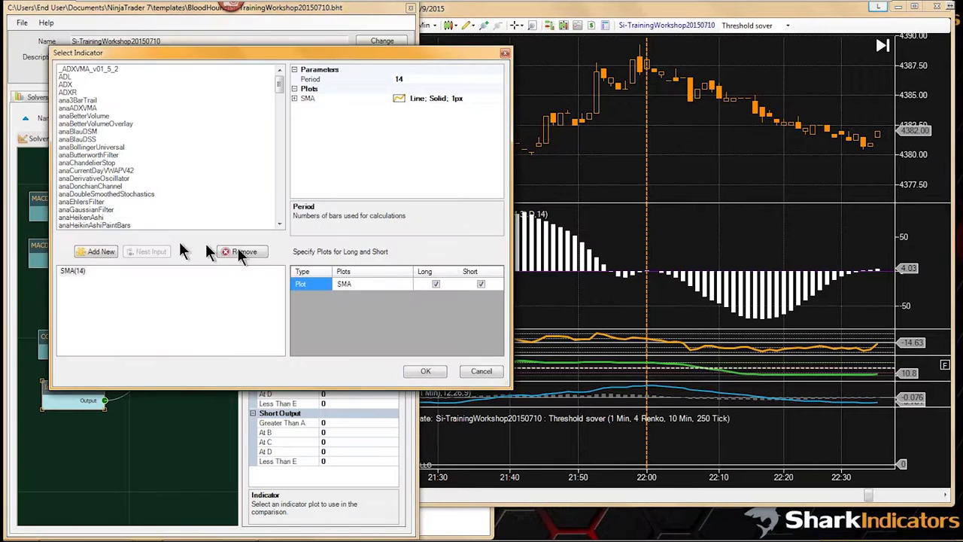
click(86, 201)
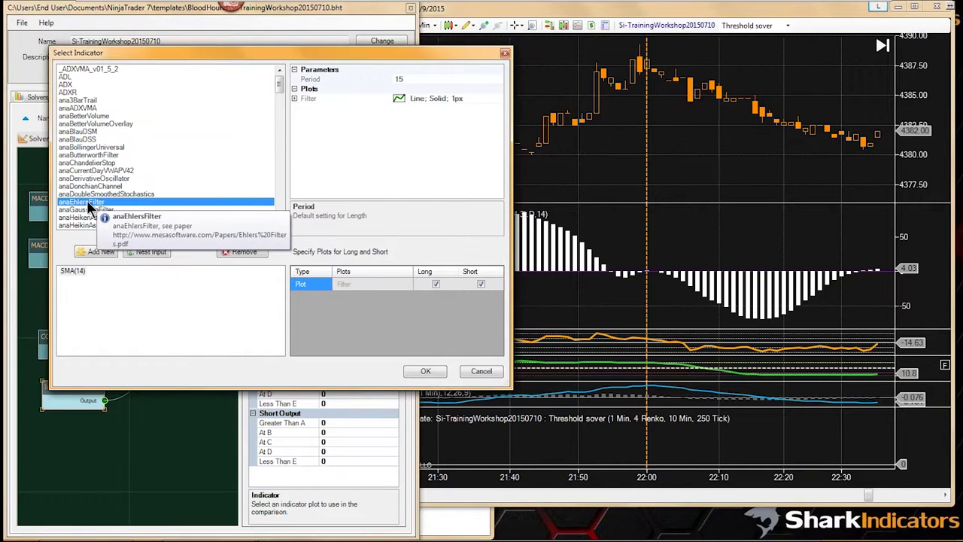
key(m)
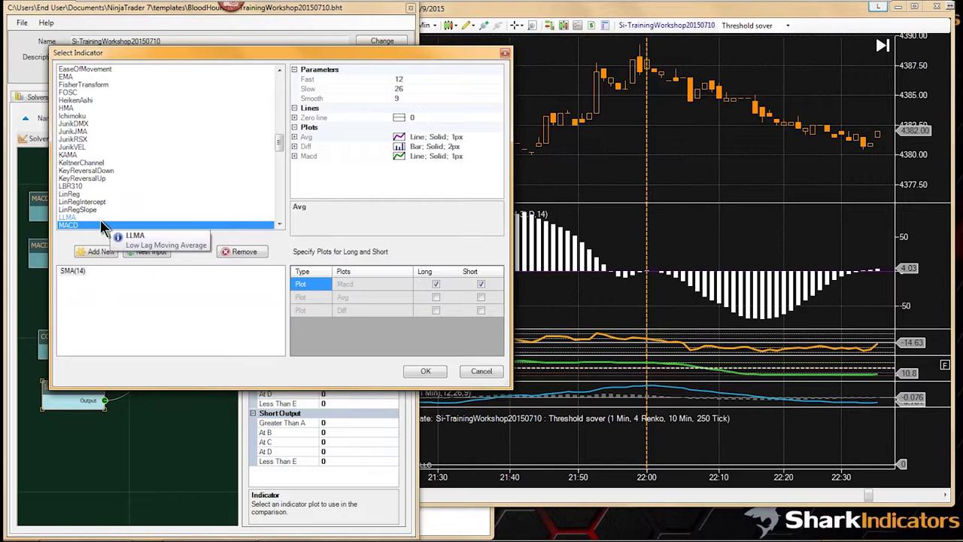
scroll(100, 222, down, 3)
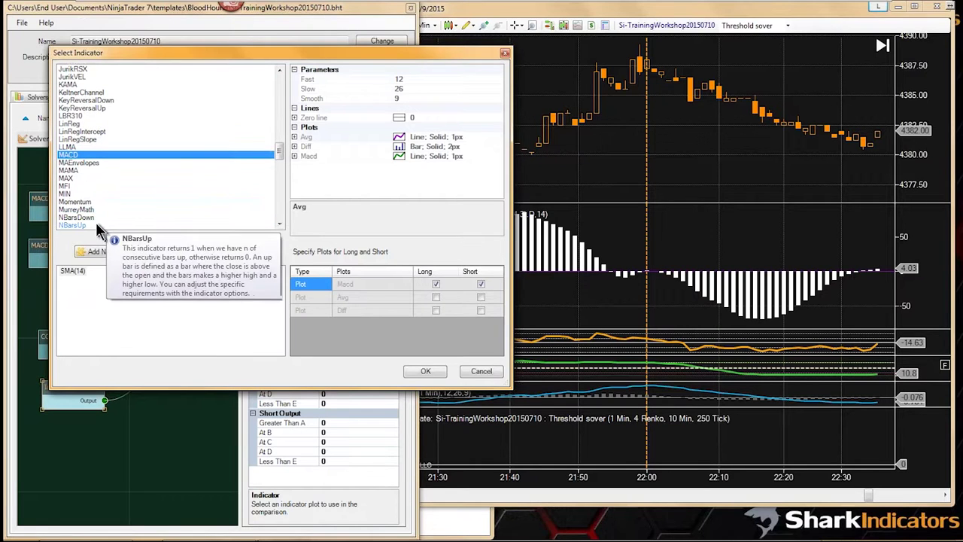
click(75, 203)
click(101, 253)
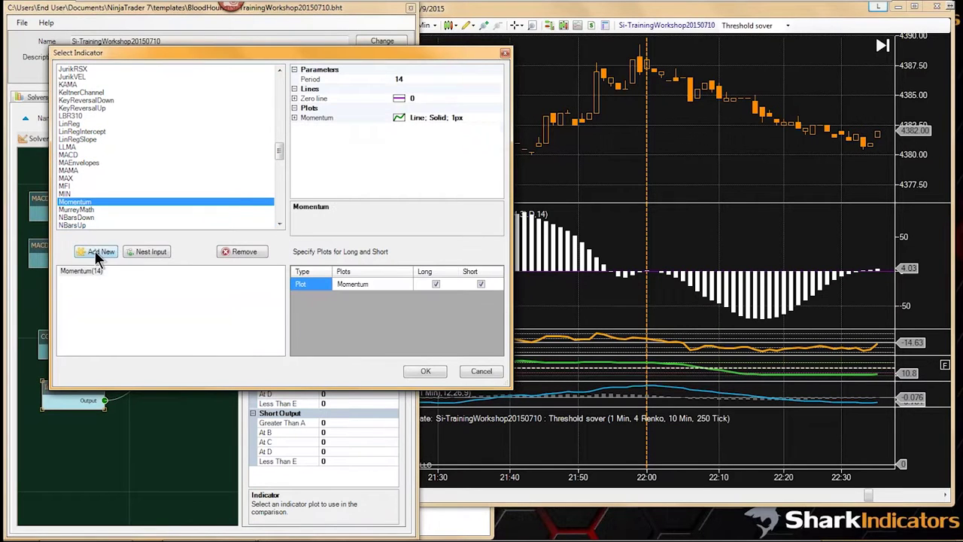
Nest Stochastics (7, 14, 3) as the input of Momentum(14) in the indicator selection
click(76, 274)
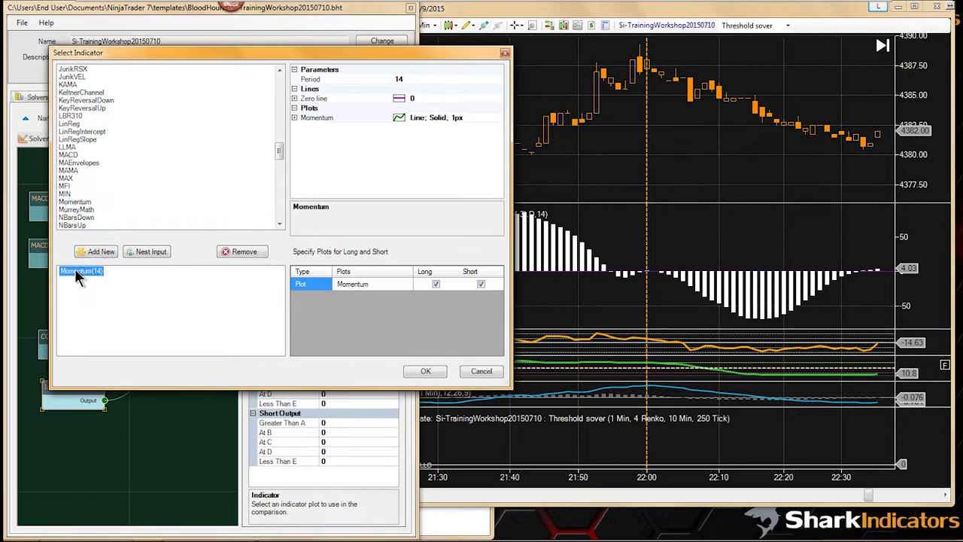
drag(80, 217, 79, 220)
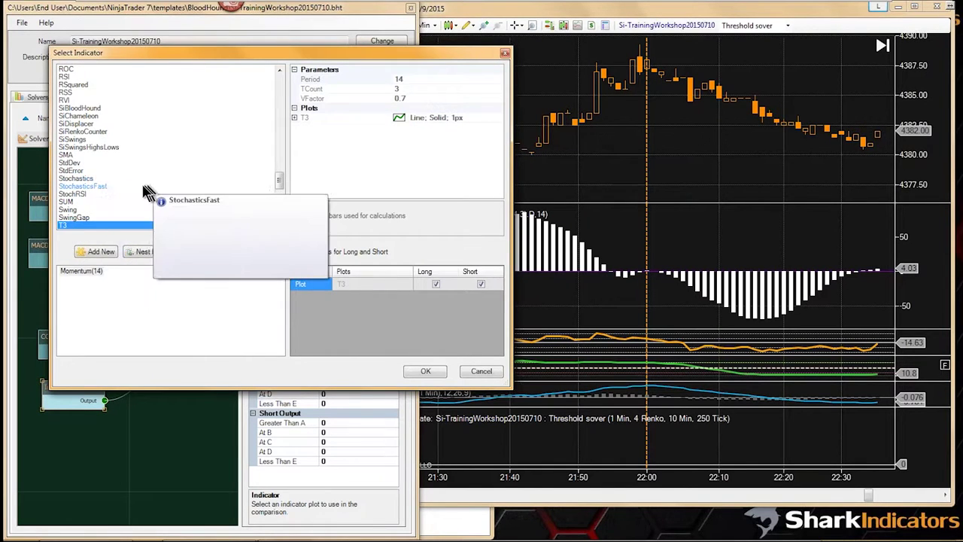
click(83, 179)
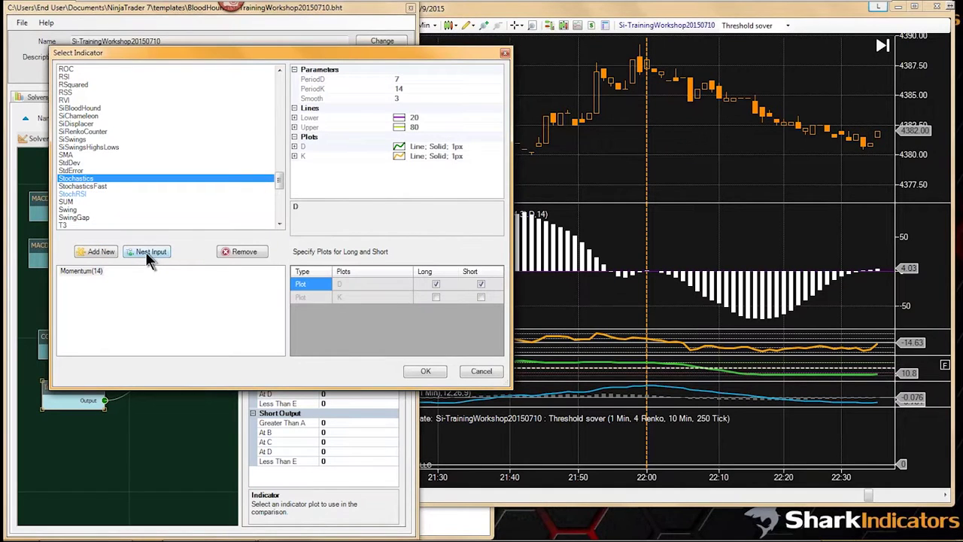
click(147, 253)
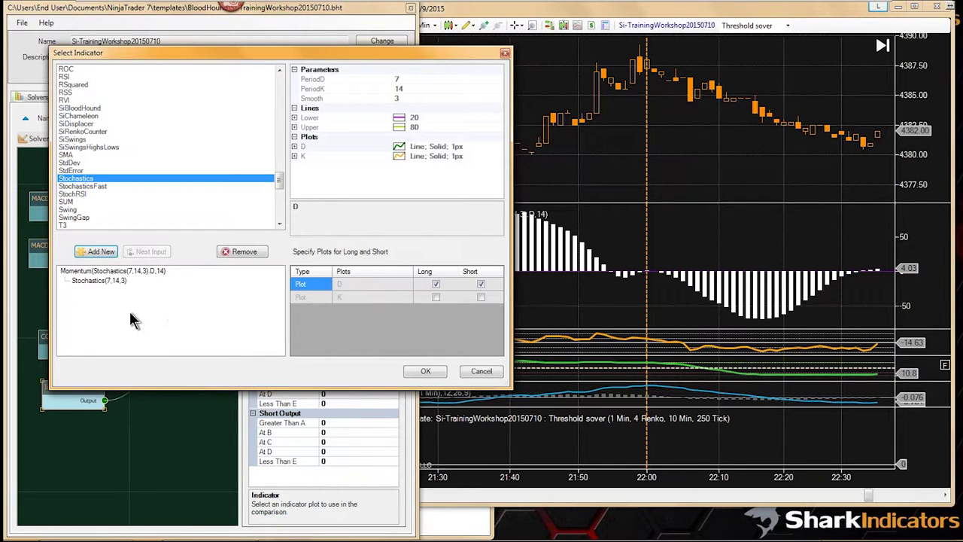
Examine the parameters and plots of the Momentum entry and its nested Stochastics input
click(111, 274)
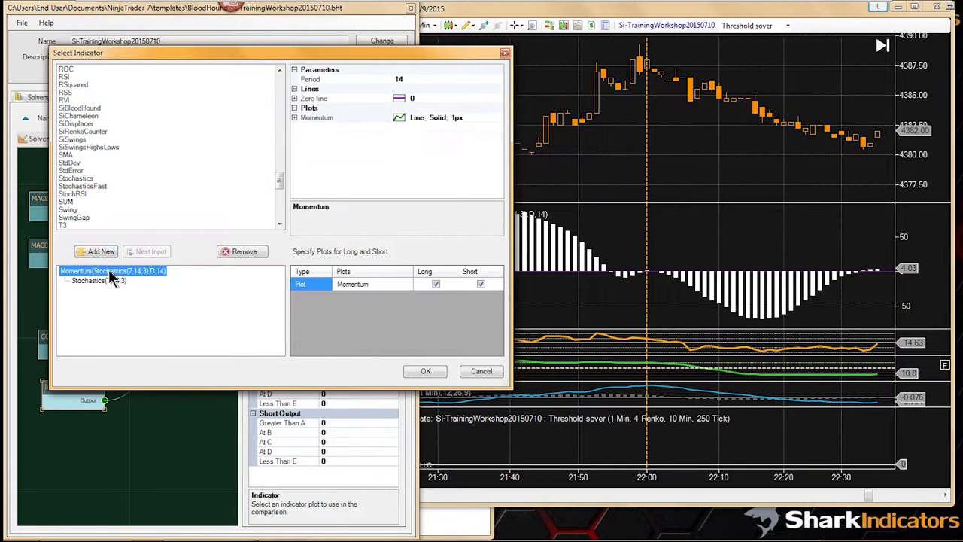
click(92, 283)
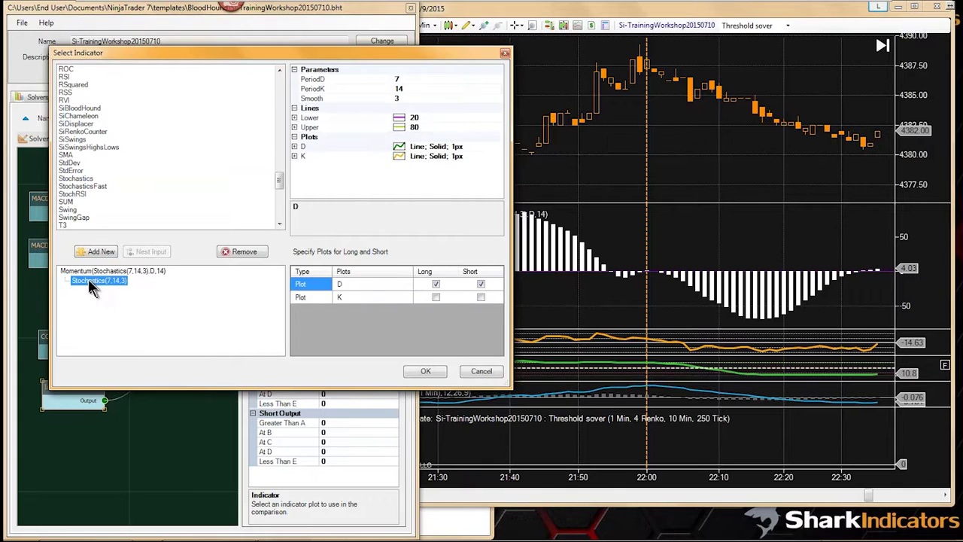
click(89, 272)
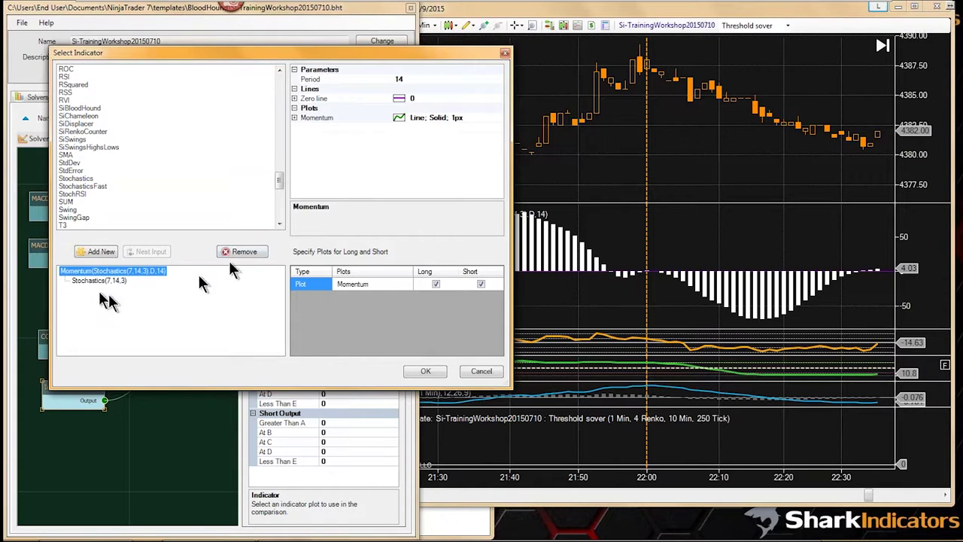
click(96, 285)
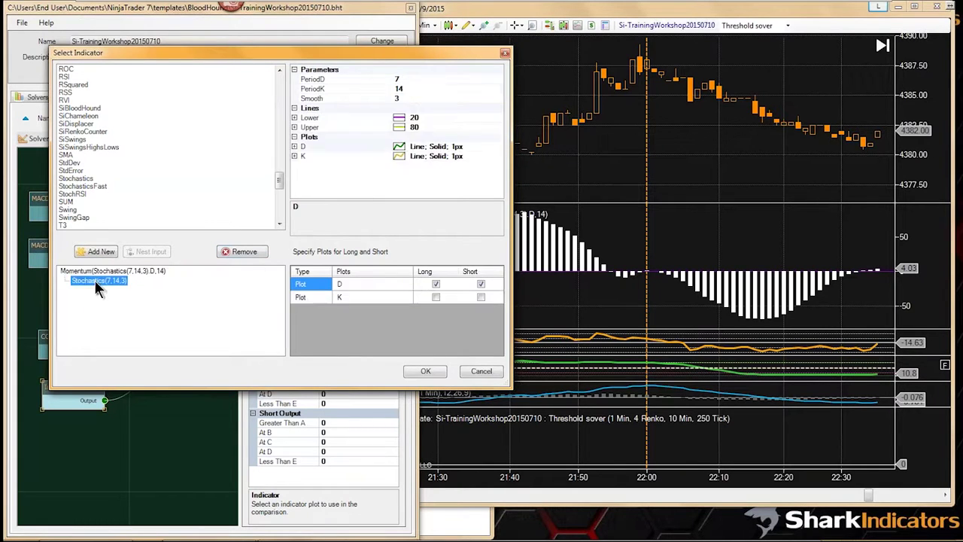
click(404, 79)
click(405, 89)
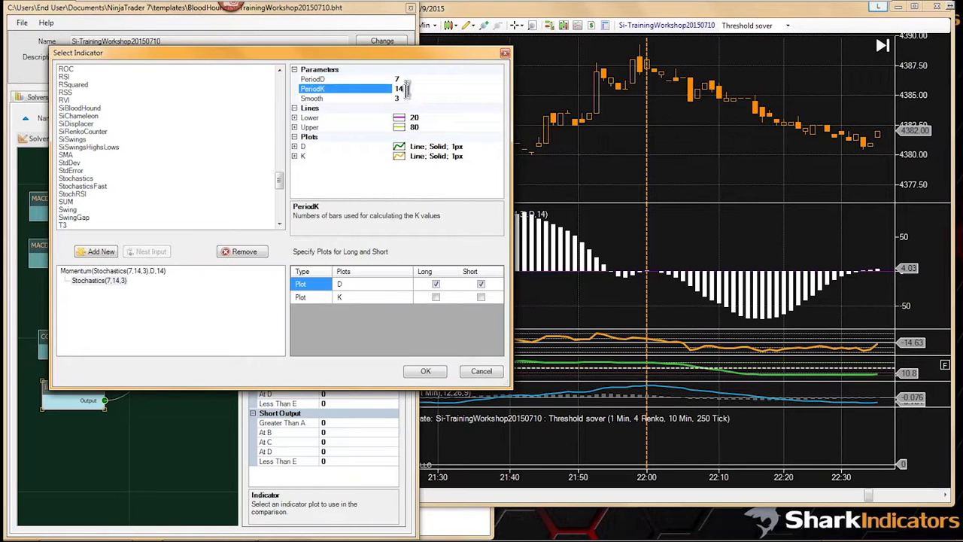
click(105, 272)
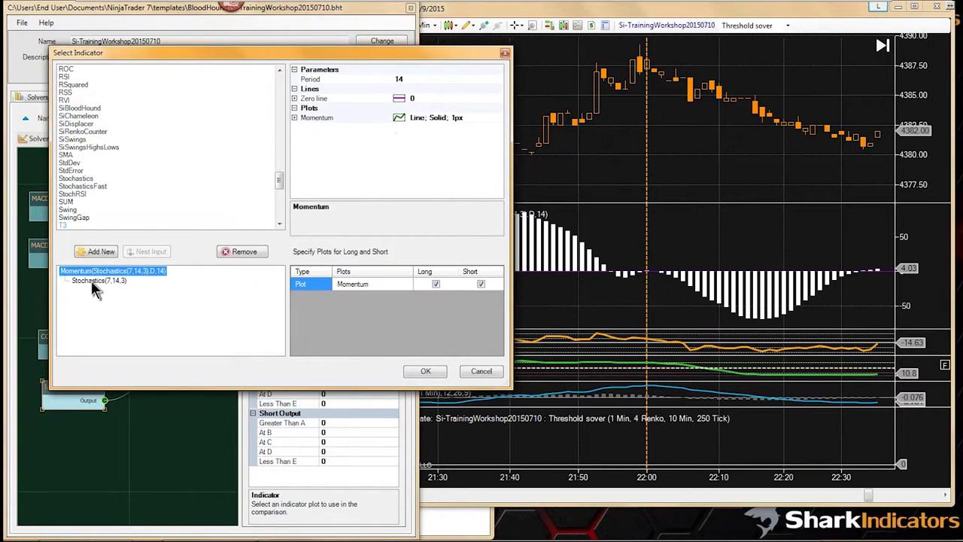
click(94, 286)
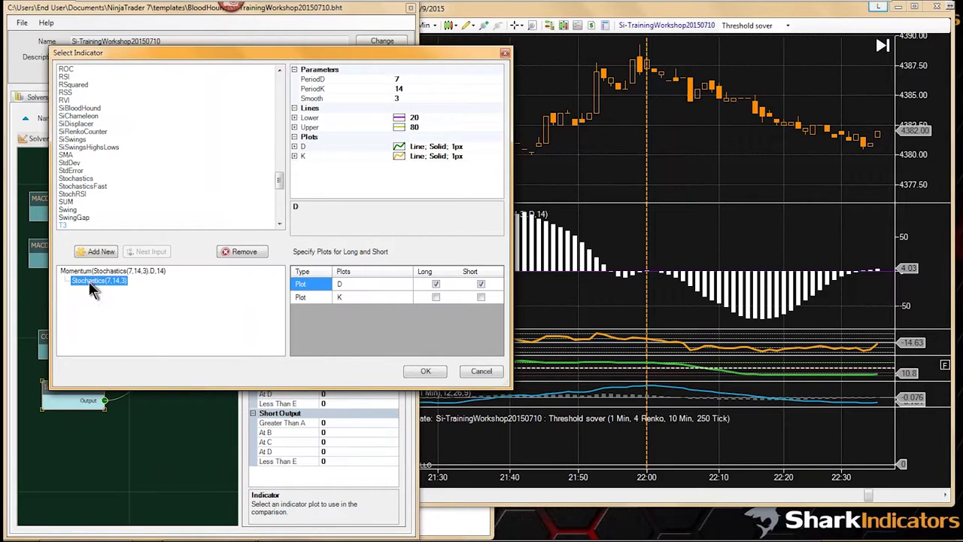
Switch the nested Stochastics input to the K plot for both Long and Short
click(368, 286)
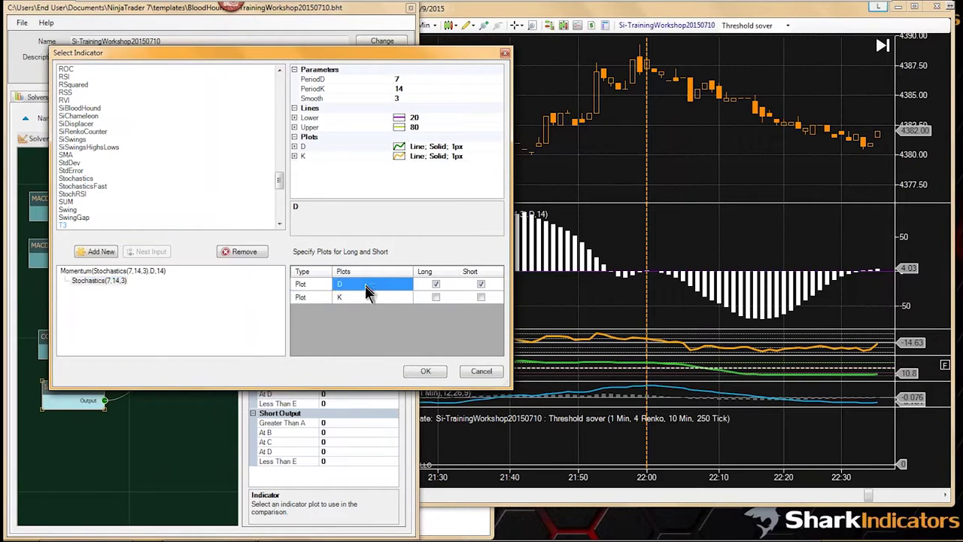
click(369, 299)
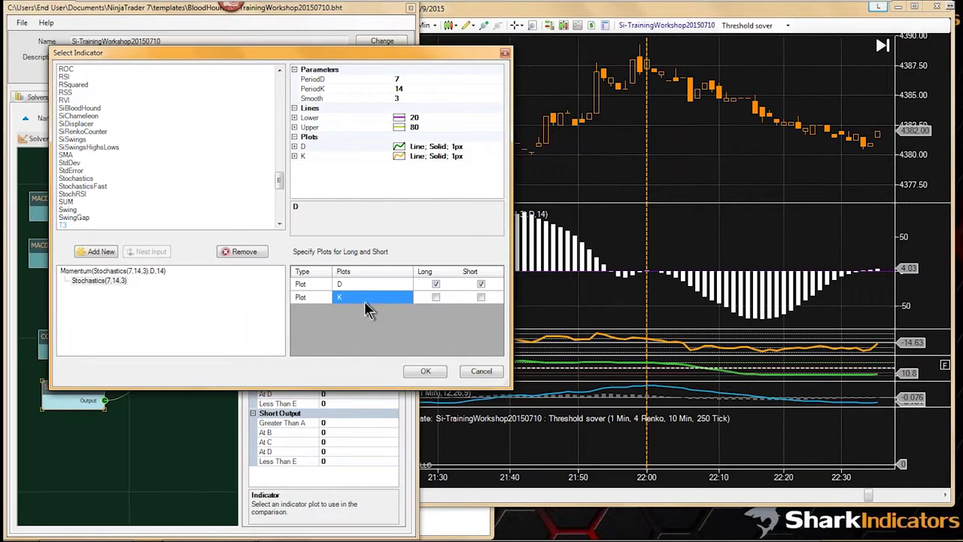
click(436, 298)
click(481, 298)
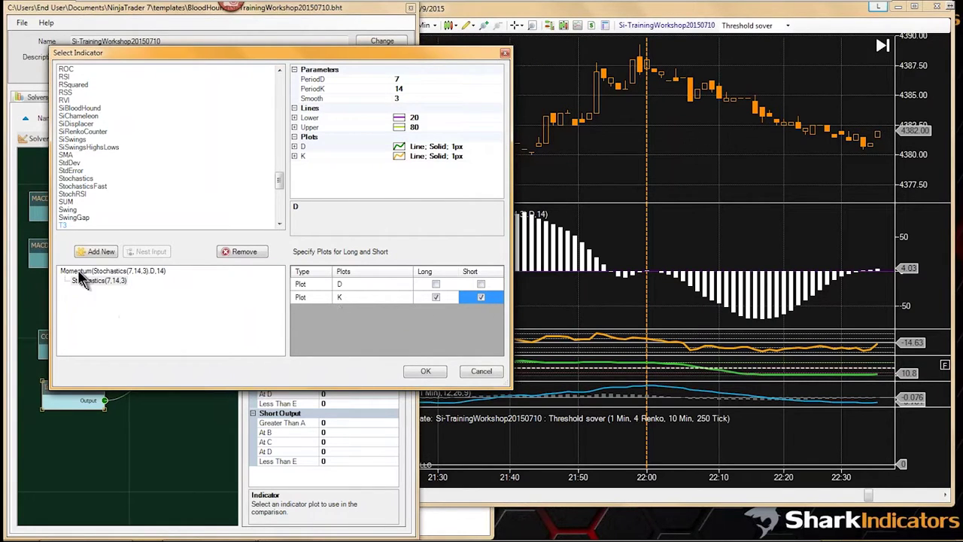
click(371, 298)
click(435, 300)
click(471, 299)
click(91, 272)
click(98, 280)
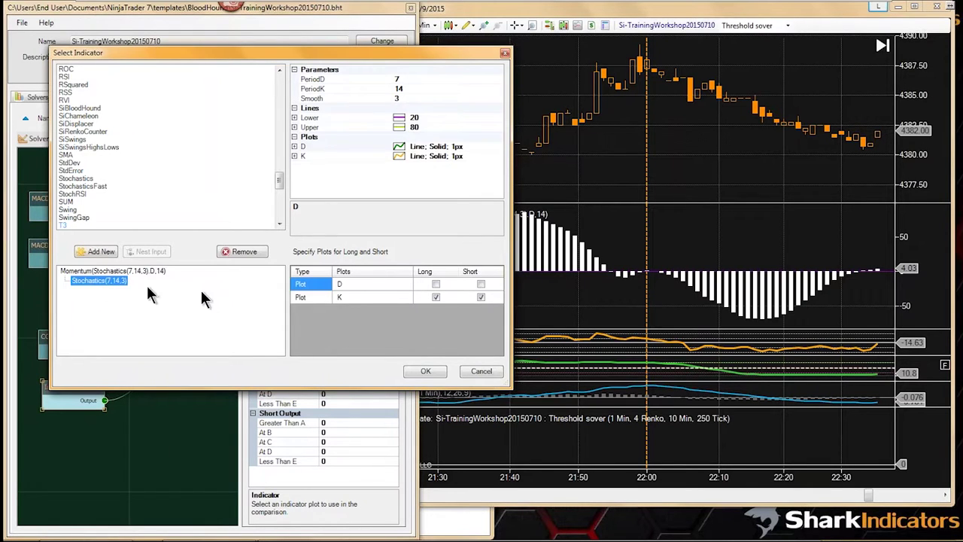
Set the nested Stochastics input back to the D plot for both Long and Short and accept the indicator selection
click(379, 286)
click(437, 285)
click(437, 286)
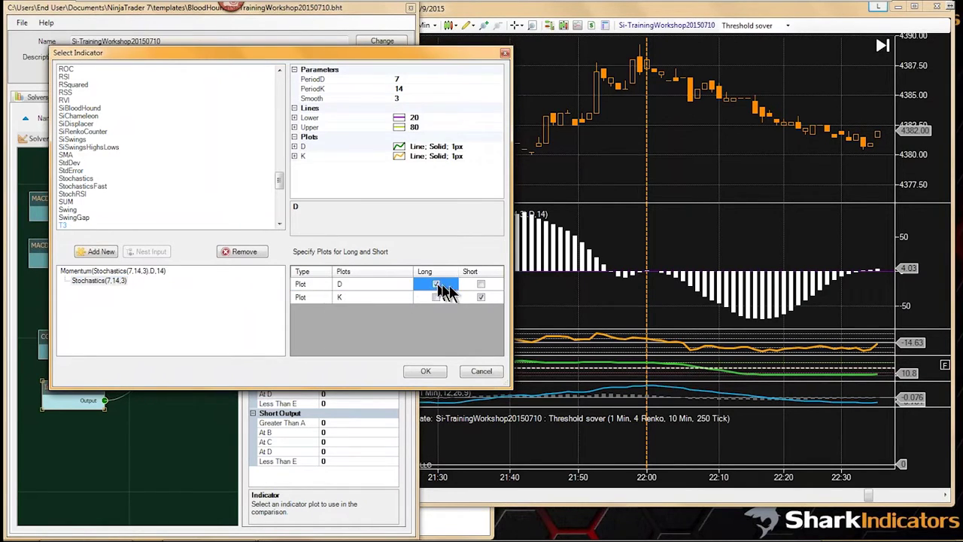
click(481, 285)
click(481, 287)
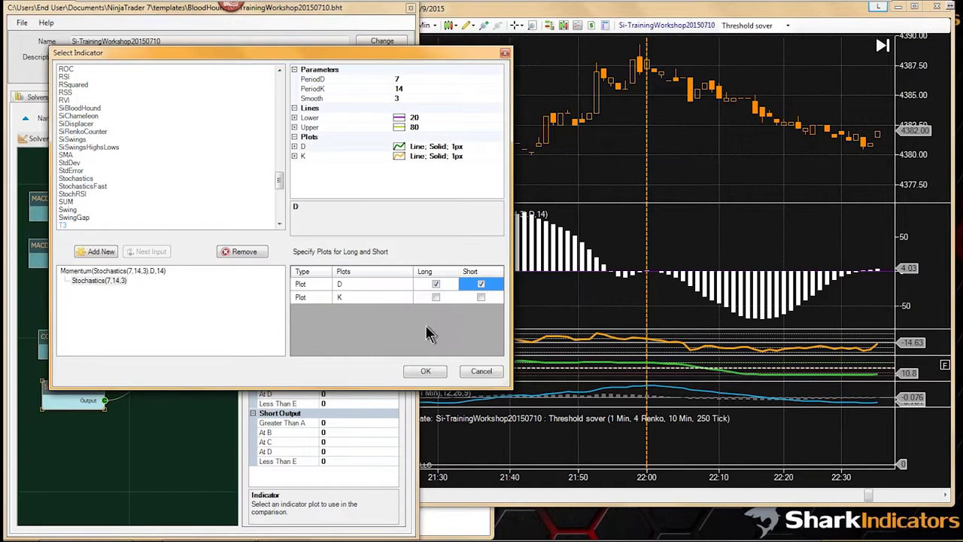
click(381, 286)
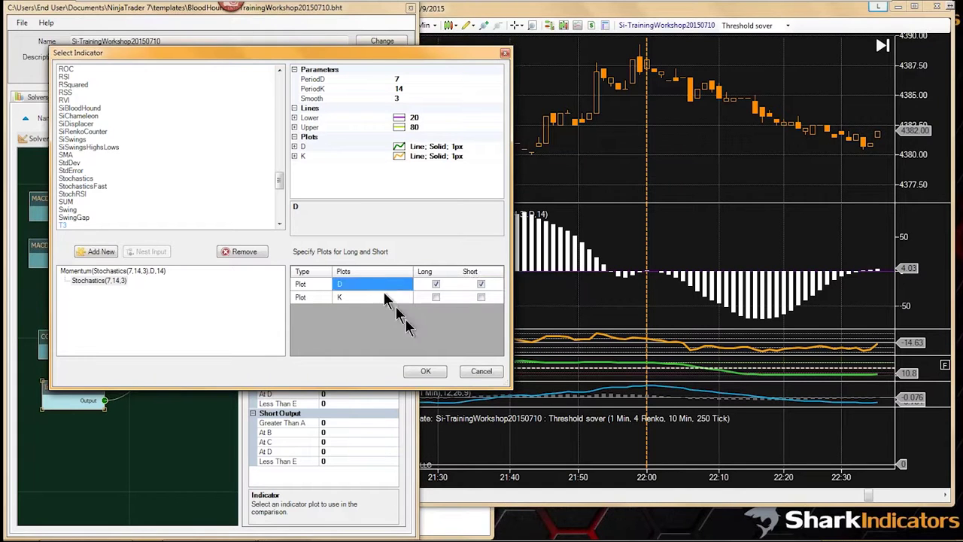
click(425, 372)
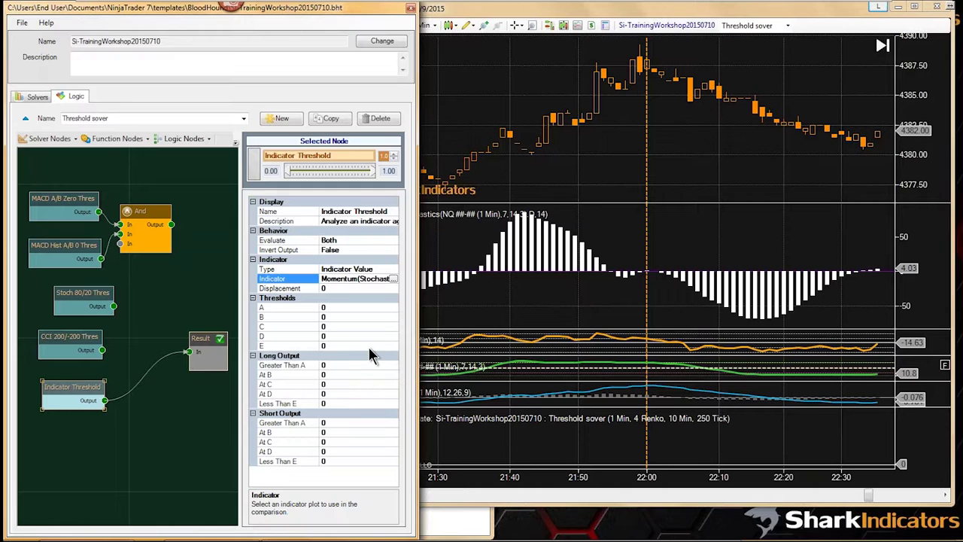
Set the Momentum threshold node's Long Output for Greater Than A to 1 and its Short Output for Less Than E to 1
click(332, 365)
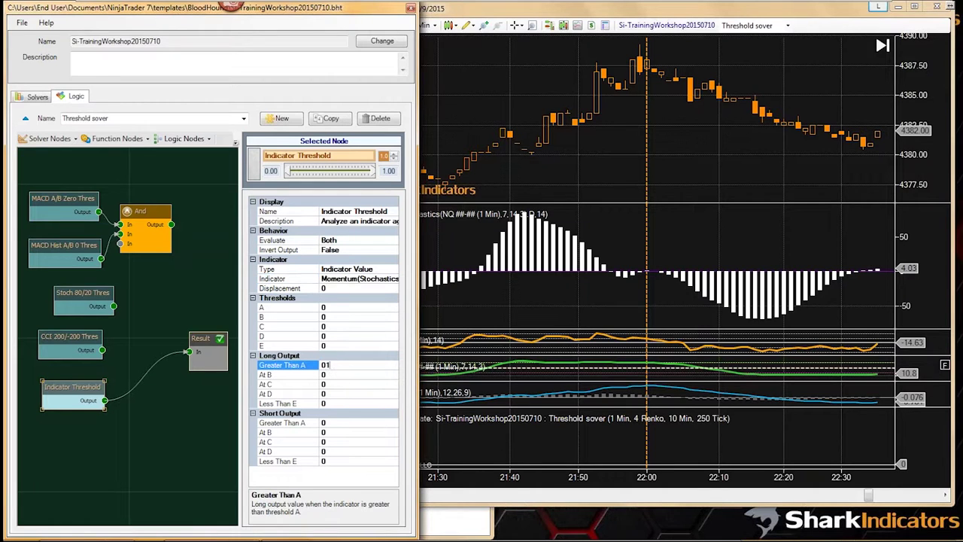
click(332, 461)
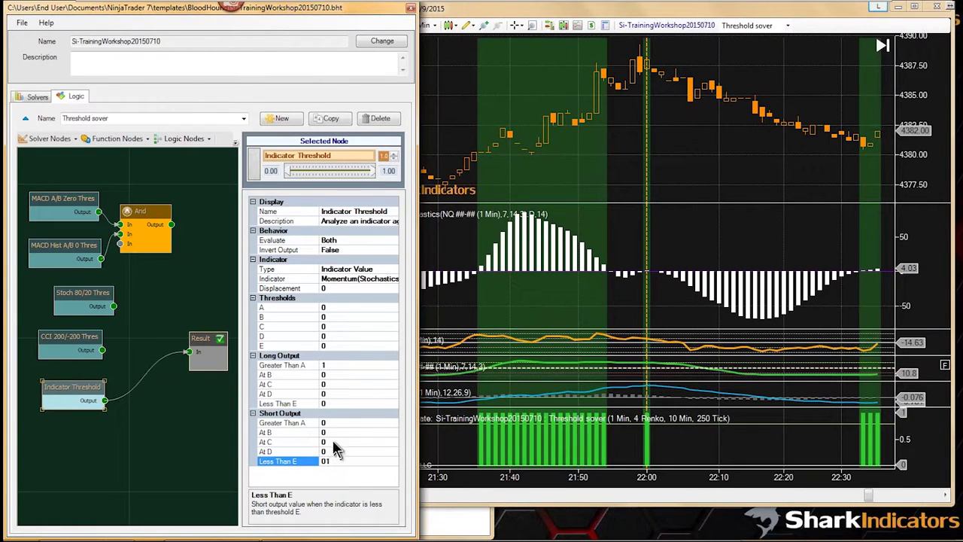
text(1)
click(332, 442)
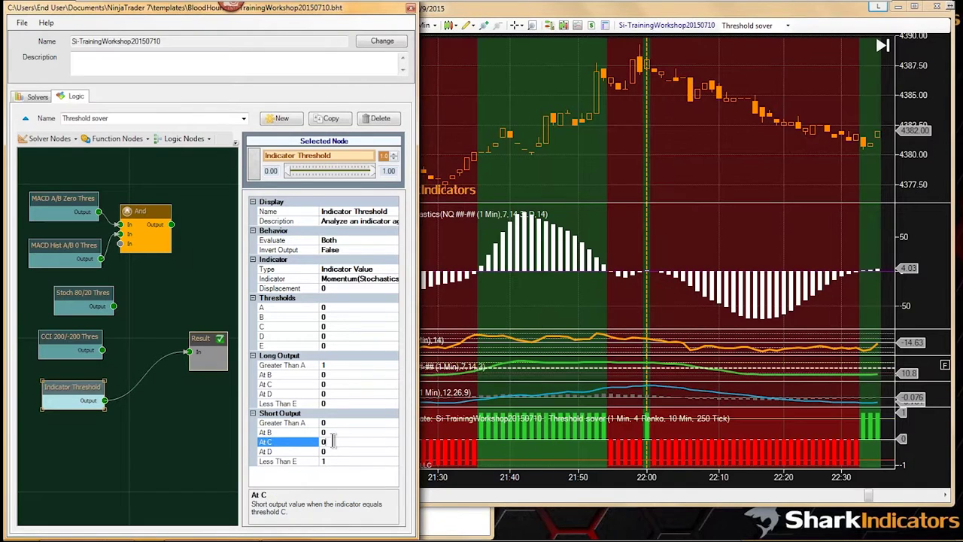
click(561, 301)
mouse_move(541, 305)
mouse_down()
mouse_move(616, 304)
mouse_move(529, 303)
mouse_up()
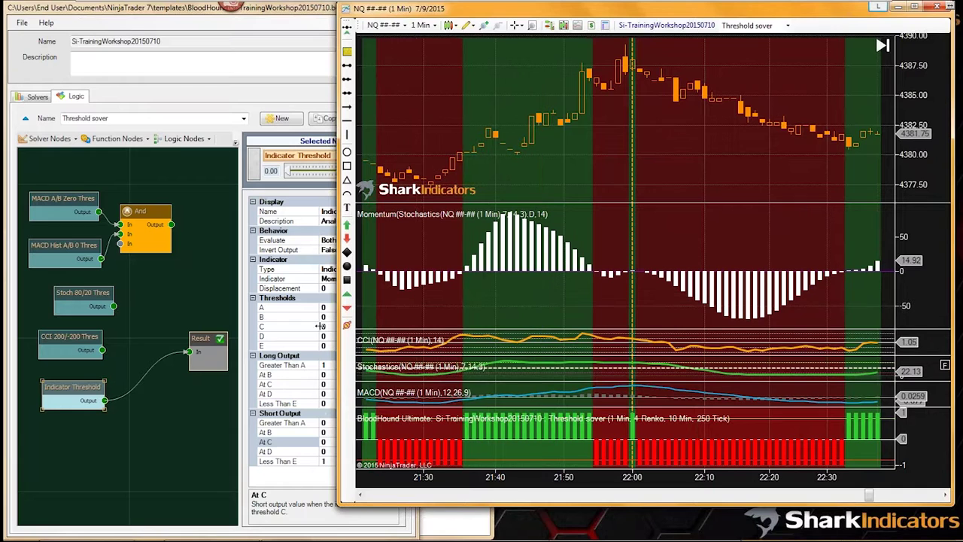
Set threshold A to 50 and threshold E to -50 for the Momentum threshold node
click(328, 308)
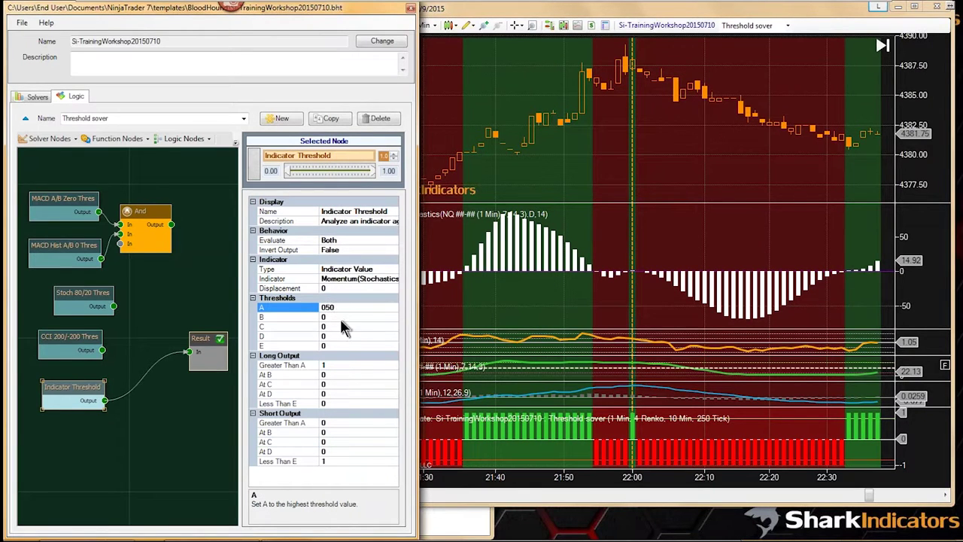
click(333, 345)
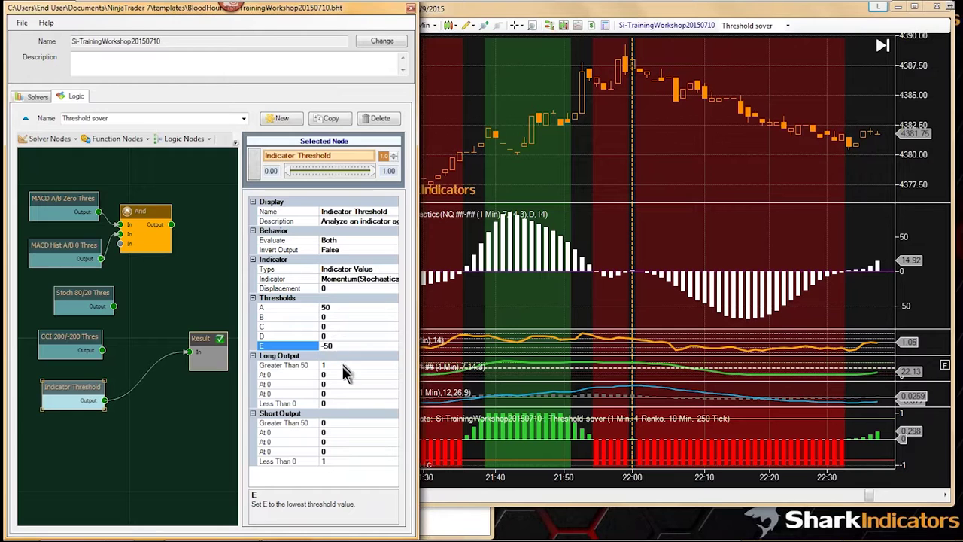
click(335, 375)
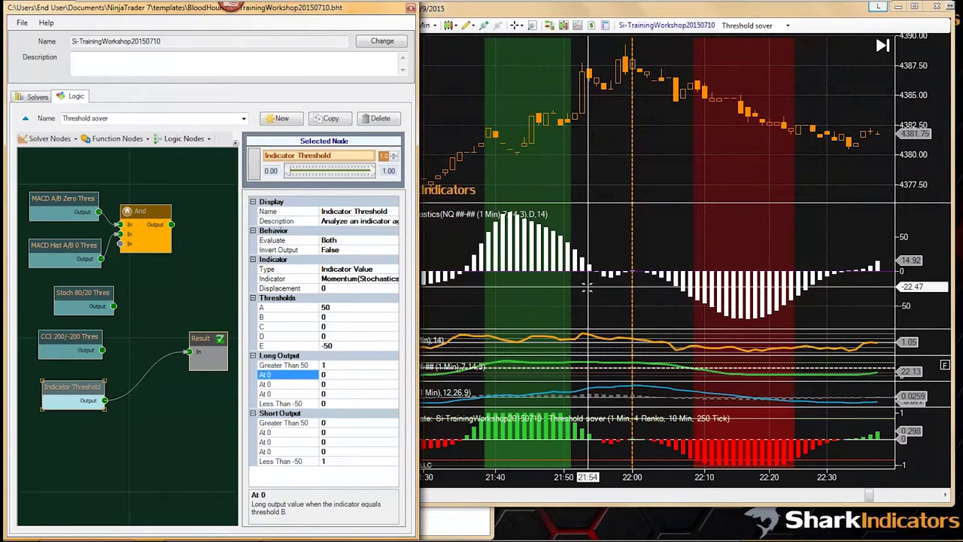
Compare the Momentum histogram with the 50 and -50 levels on the chart, and narrow the chart window to uncover the node properties
click(591, 300)
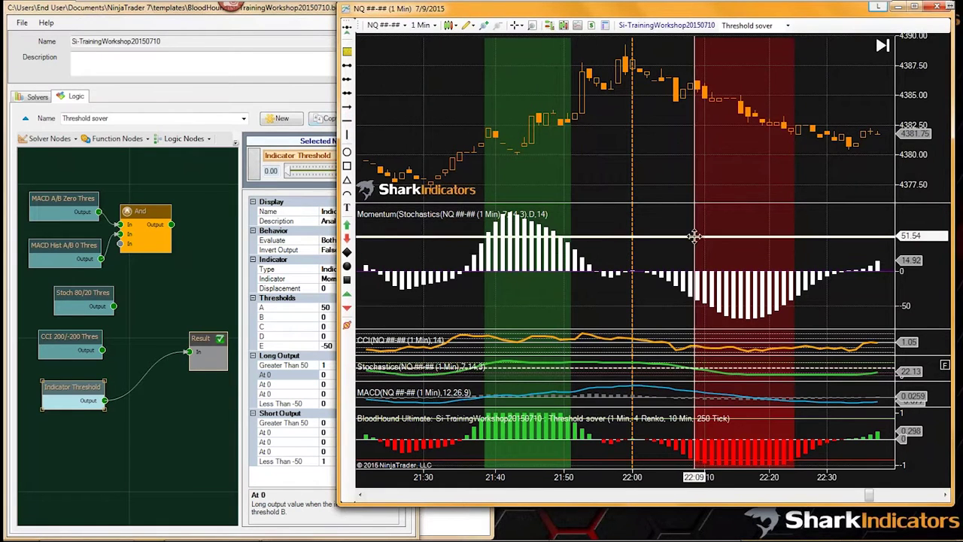
double_click(542, 237)
click(560, 271)
click(519, 286)
click(399, 350)
click(668, 238)
drag(668, 238, 671, 306)
click(663, 256)
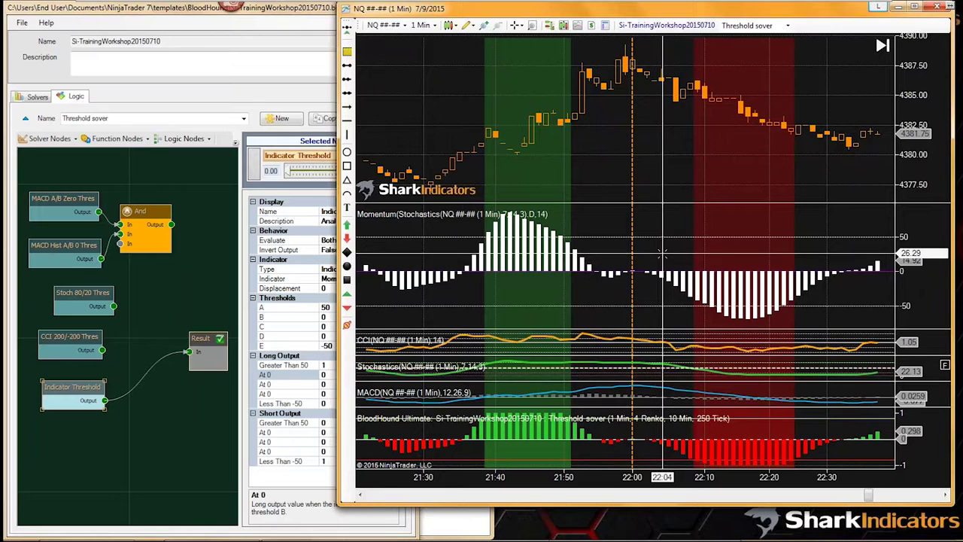
drag(598, 300, 631, 286)
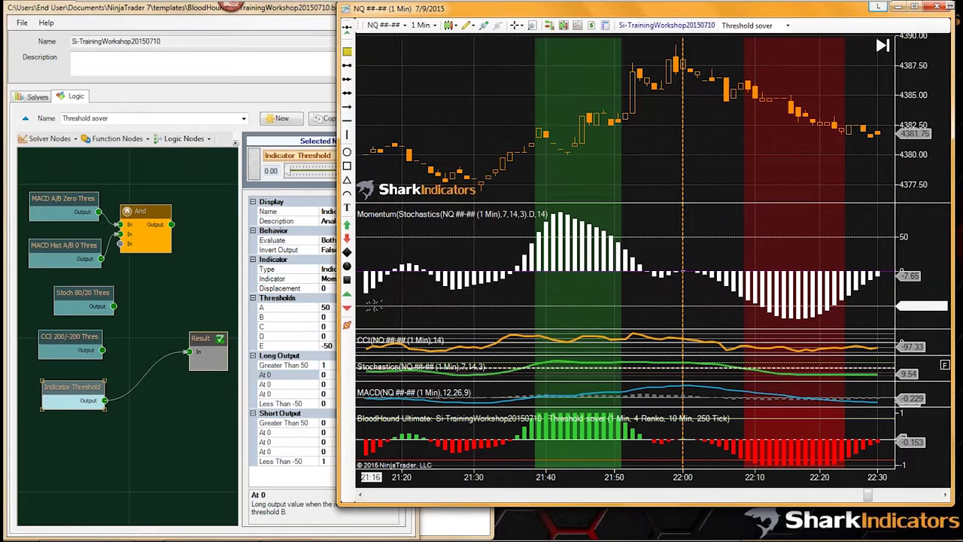
drag(338, 301, 422, 301)
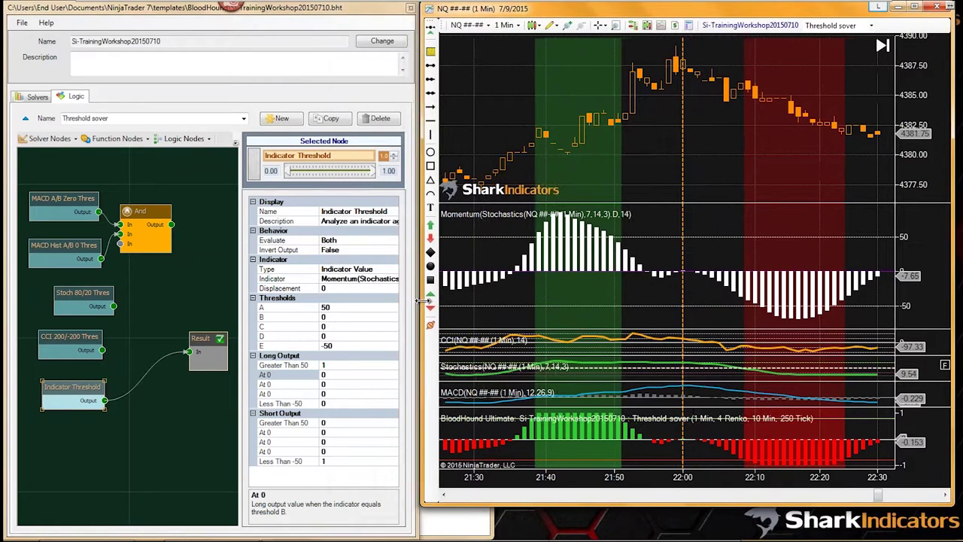
Set threshold B to 50 and threshold D to -50 for the Momentum threshold node and check the signals on earlier bars
click(339, 307)
click(335, 317)
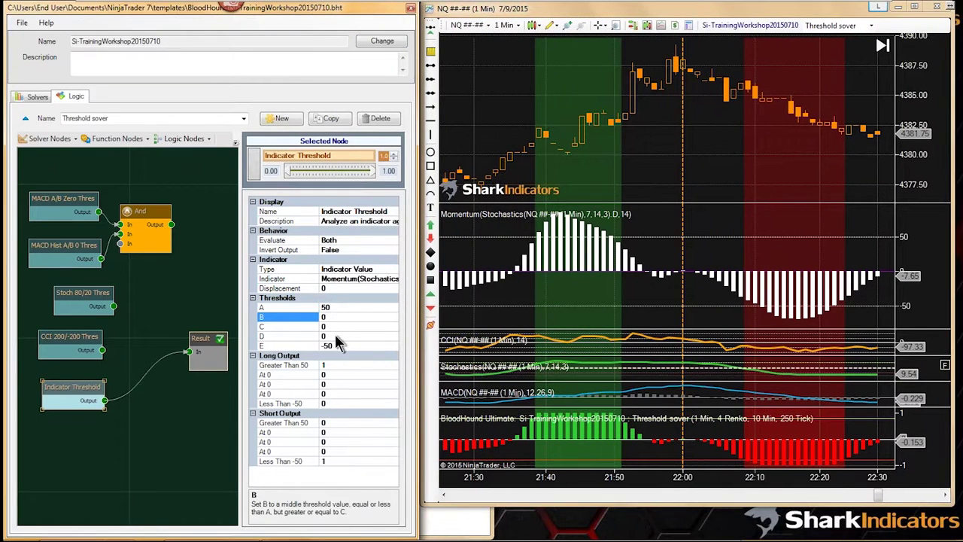
click(339, 345)
mouse_move(644, 298)
mouse_down()
mouse_move(624, 298)
mouse_move(733, 298)
mouse_move(651, 293)
mouse_up()
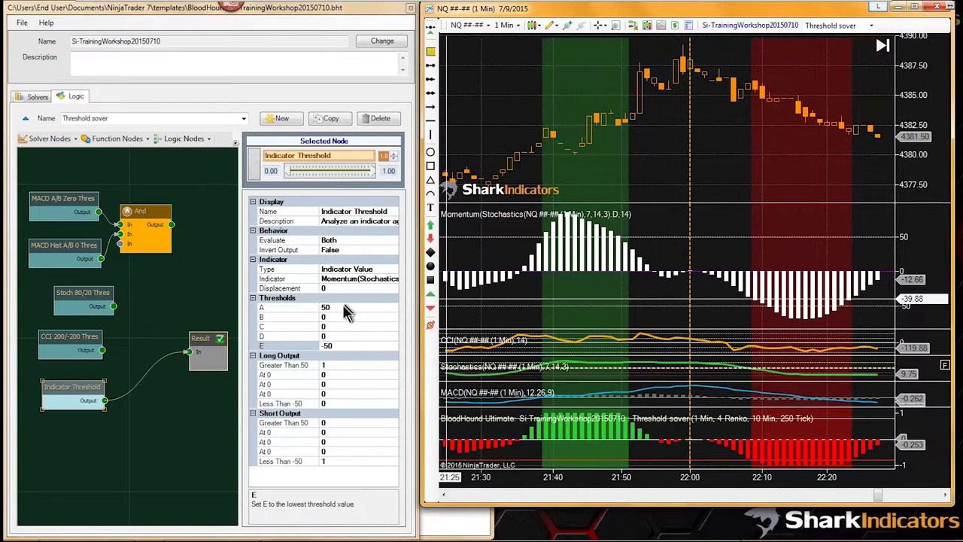
click(332, 317)
text(50)
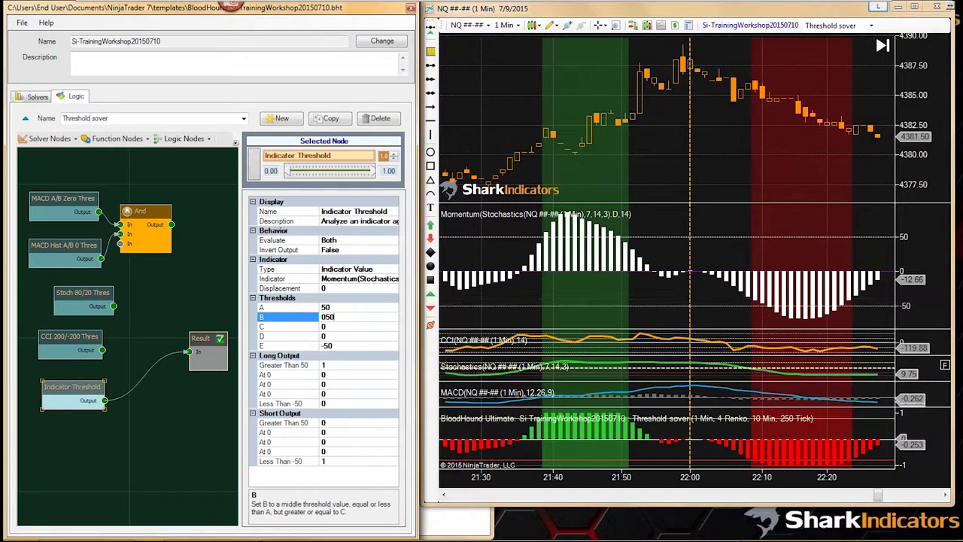
click(332, 336)
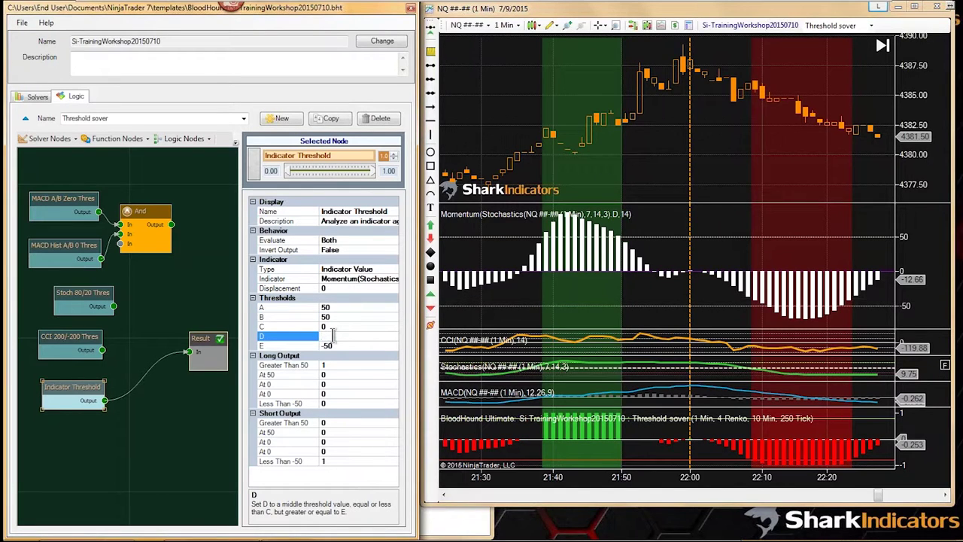
text(-50)
click(341, 348)
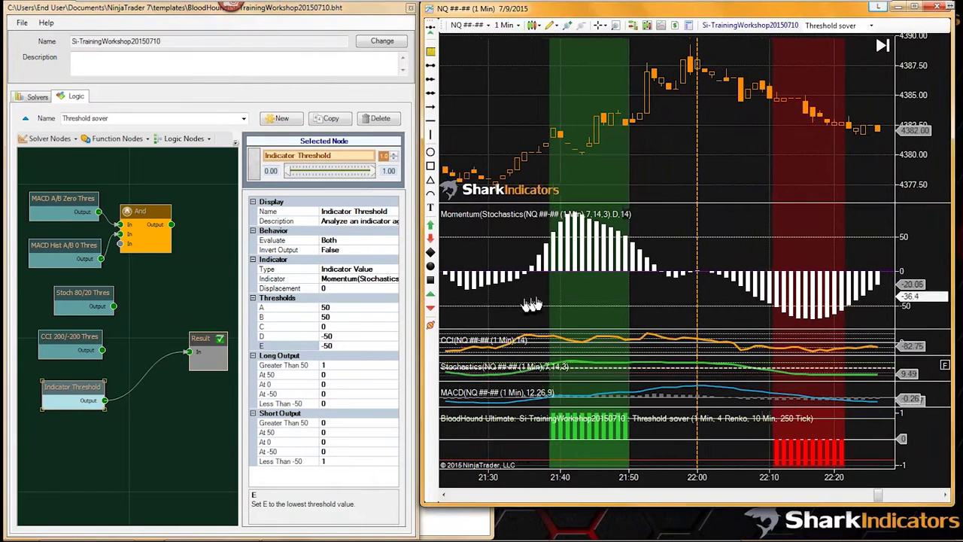
scroll(532, 303, up, 10)
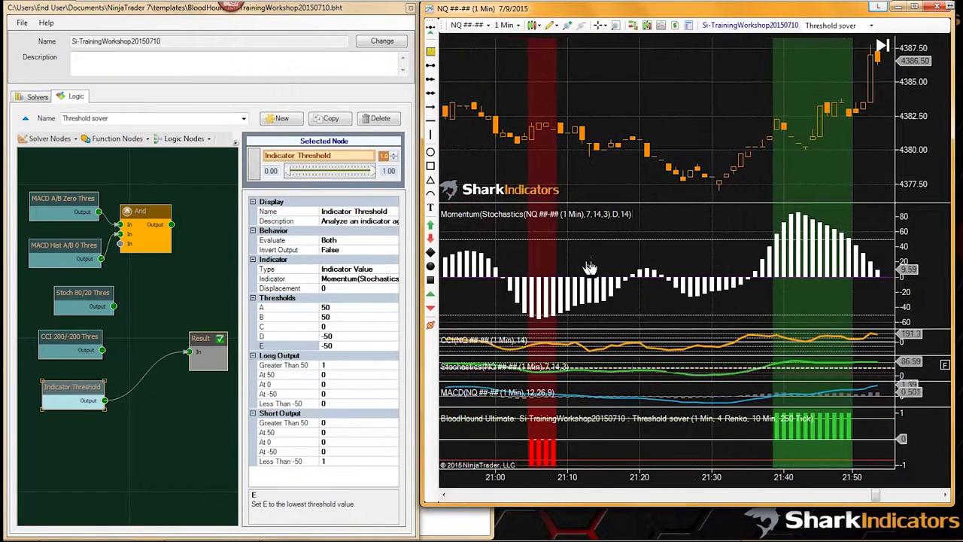
scroll(591, 267, up, 10)
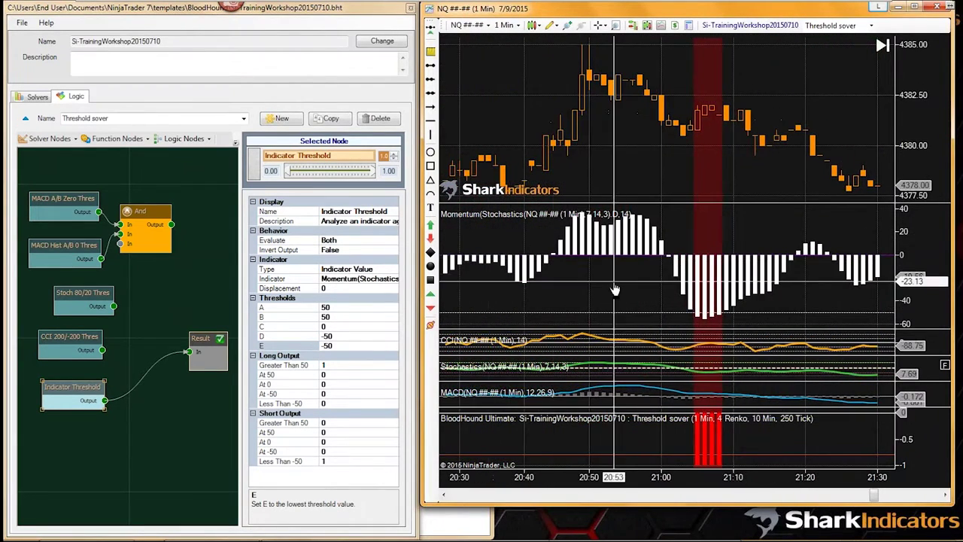
scroll(615, 290, up, 3)
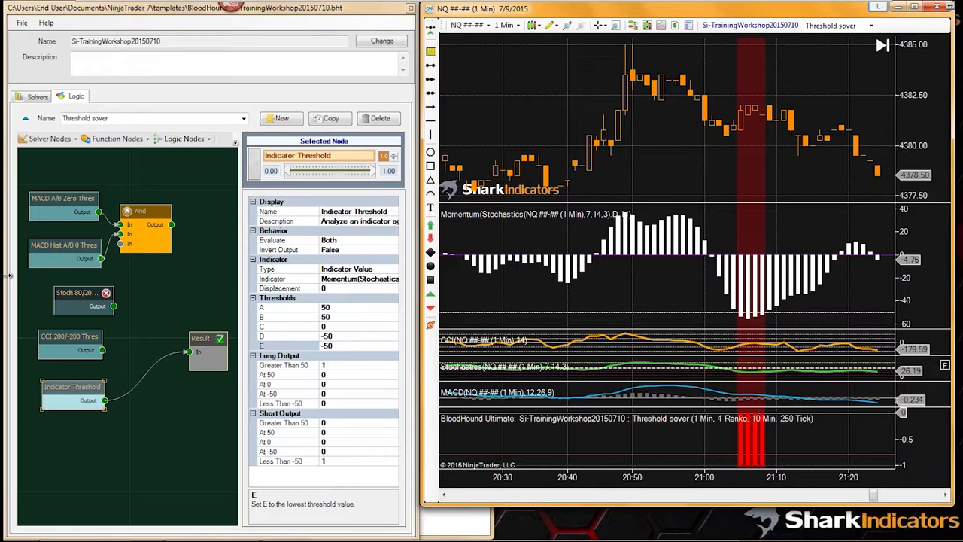
Move the Indicator Threshold node slightly up, directly beneath the CCI 200/-200 Thres node
drag(70, 389, 66, 376)
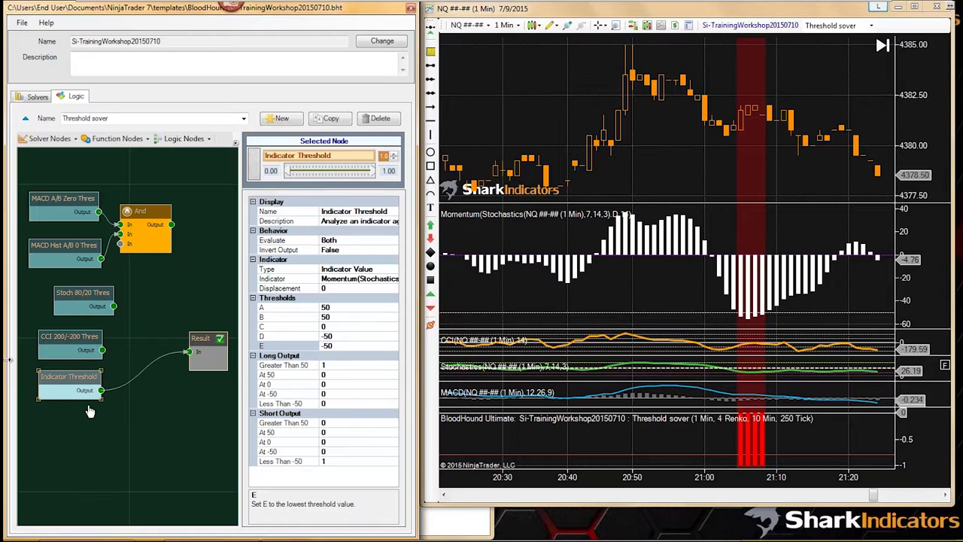
drag(70, 377, 69, 382)
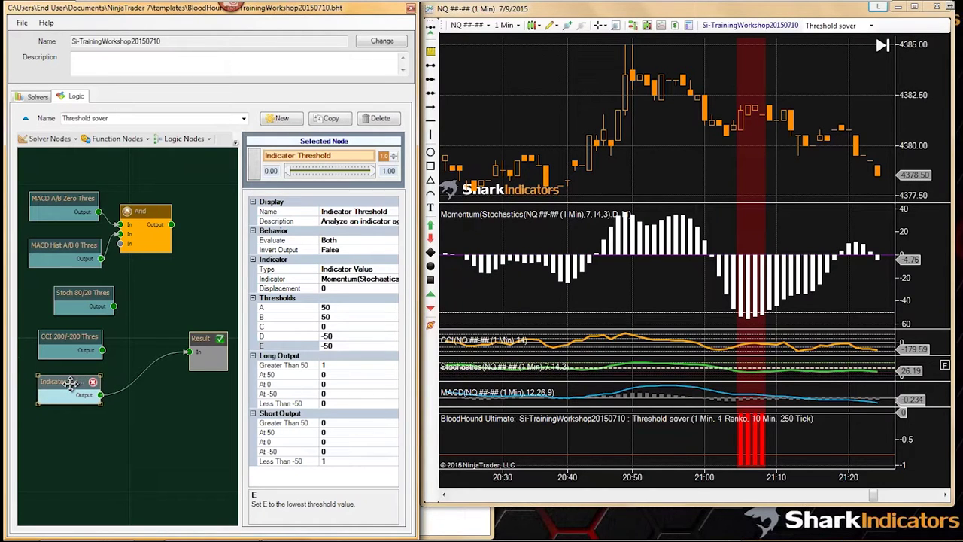
drag(70, 384, 69, 380)
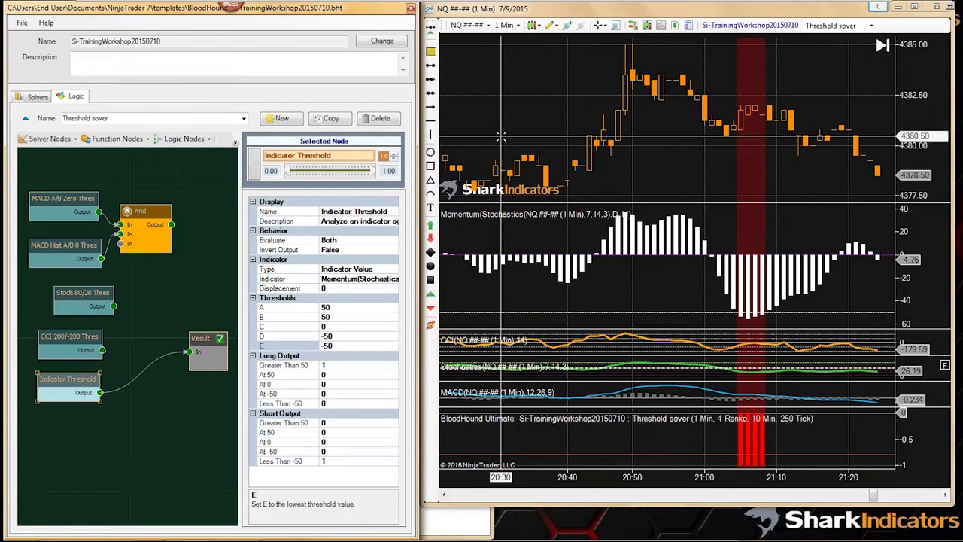
Browse the chart's available indicators, including anaBetterVolumeOverlay and anaCurrentDayVWAPV42, and close the list without adding any
right_click(494, 83)
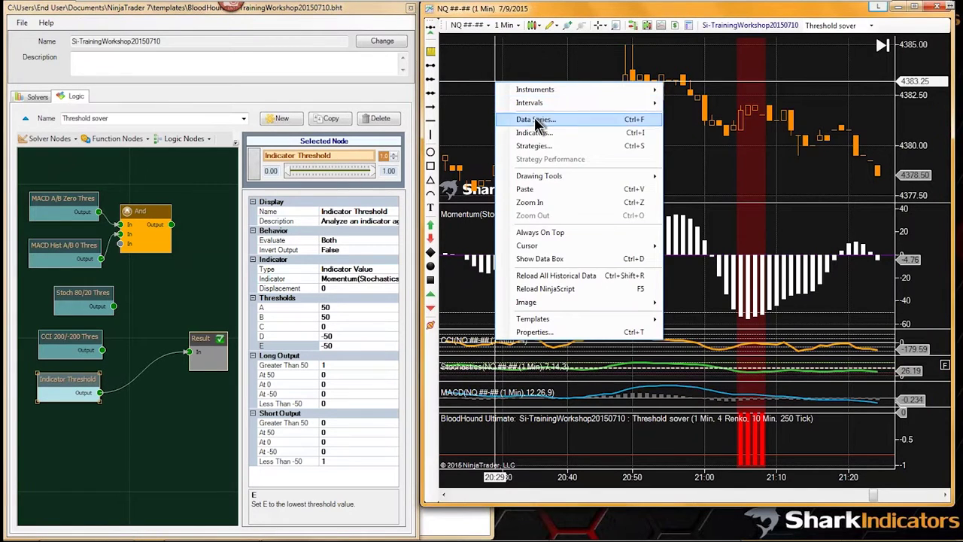
click(533, 133)
drag(562, 119, 420, 49)
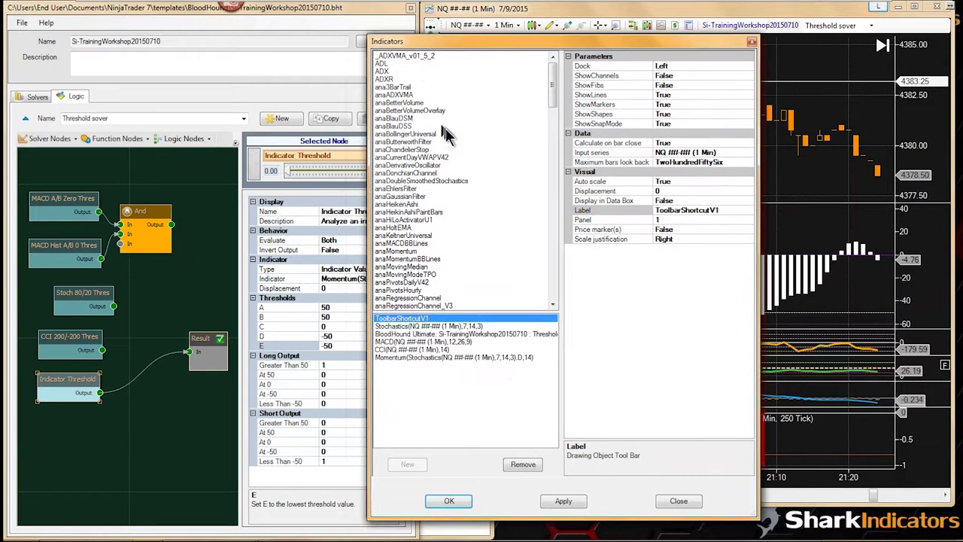
click(396, 110)
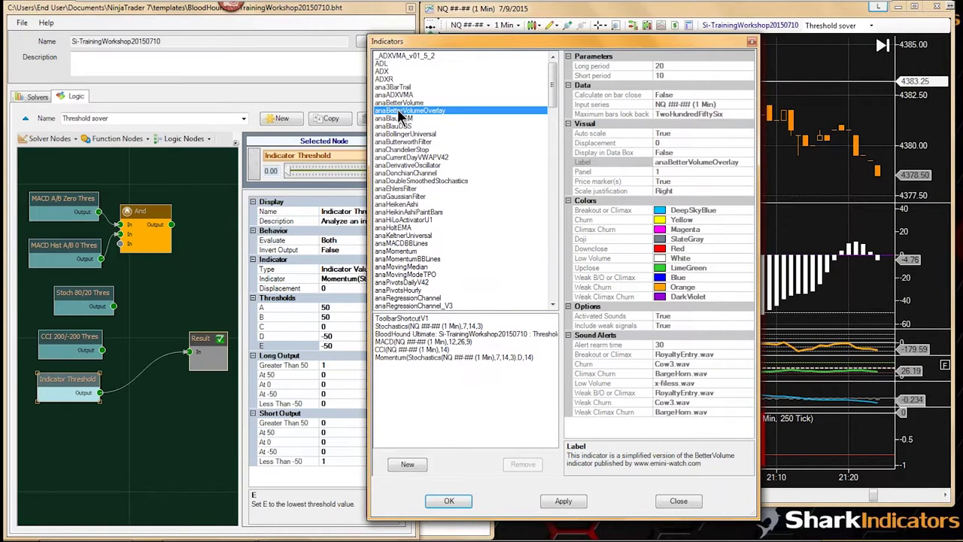
click(394, 157)
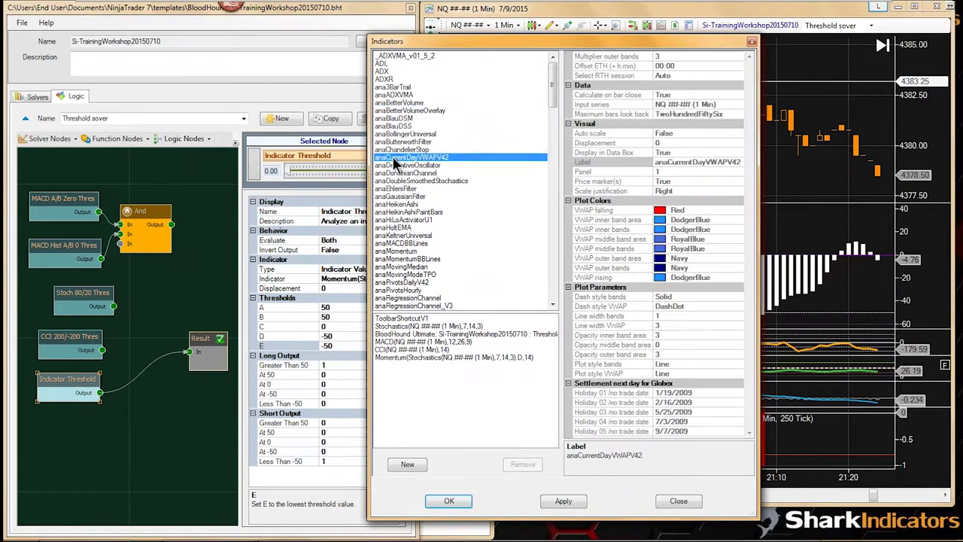
scroll(405, 230, down, 5)
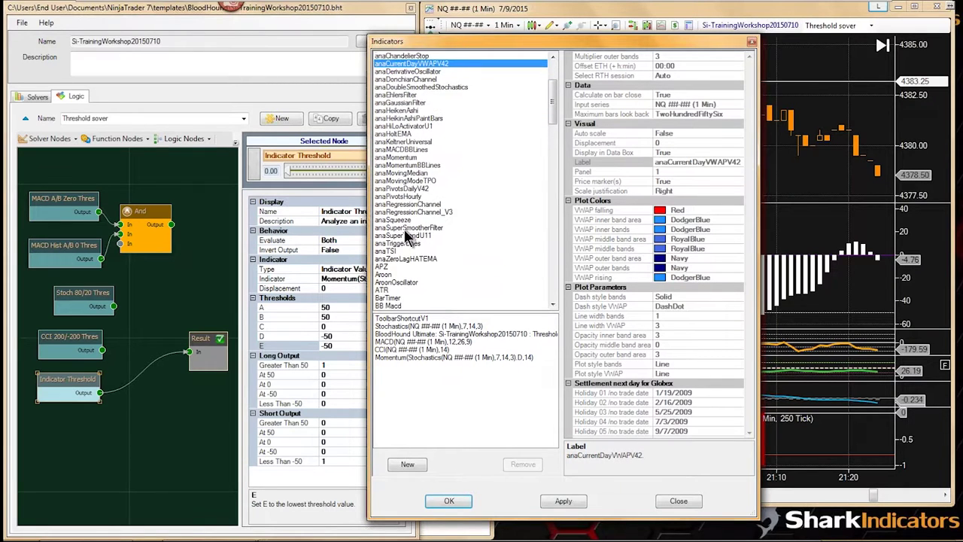
scroll(404, 233, down, 2)
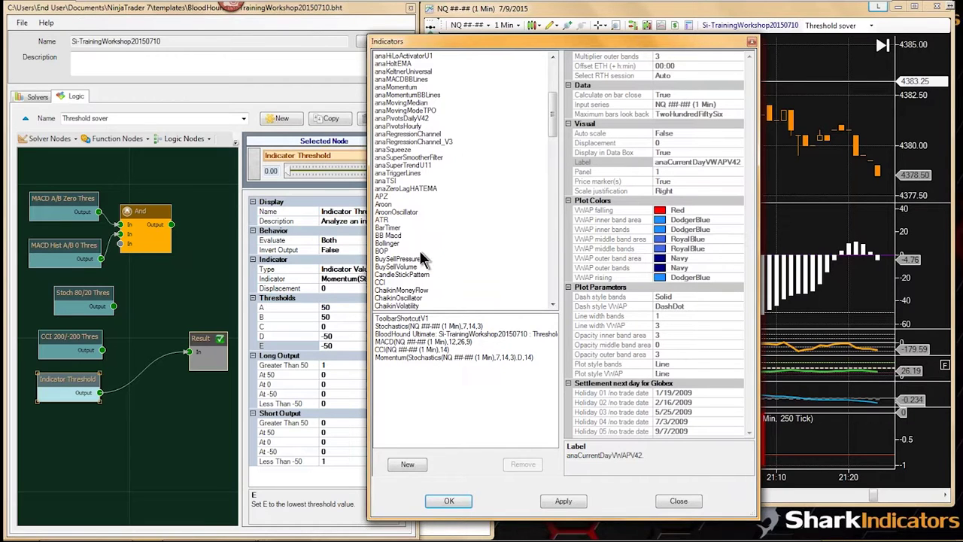
scroll(418, 257, down, 3)
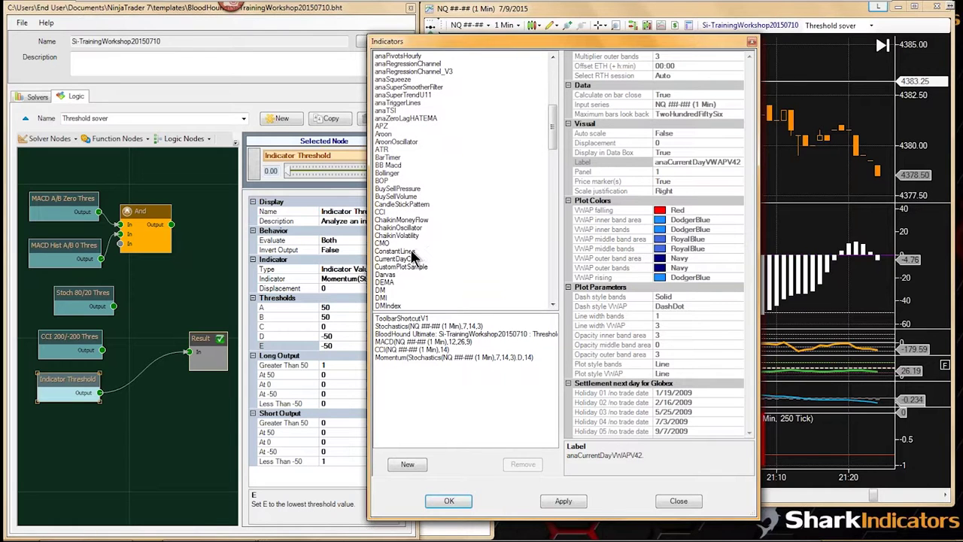
click(677, 501)
Line up the Stoch 80/20 Thres and Indicator Threshold nodes with the other solver nodes in the column
click(81, 295)
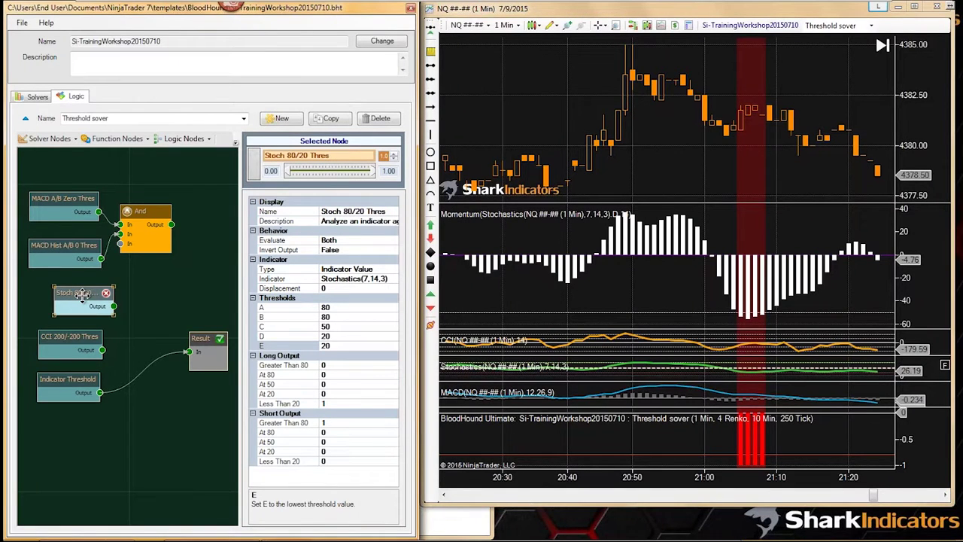
drag(82, 295, 71, 298)
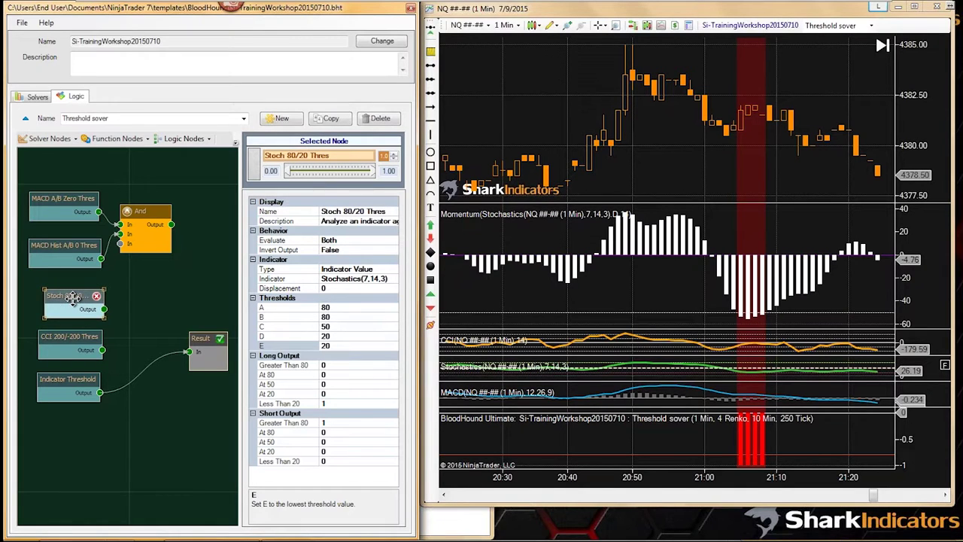
click(64, 380)
drag(65, 380, 67, 380)
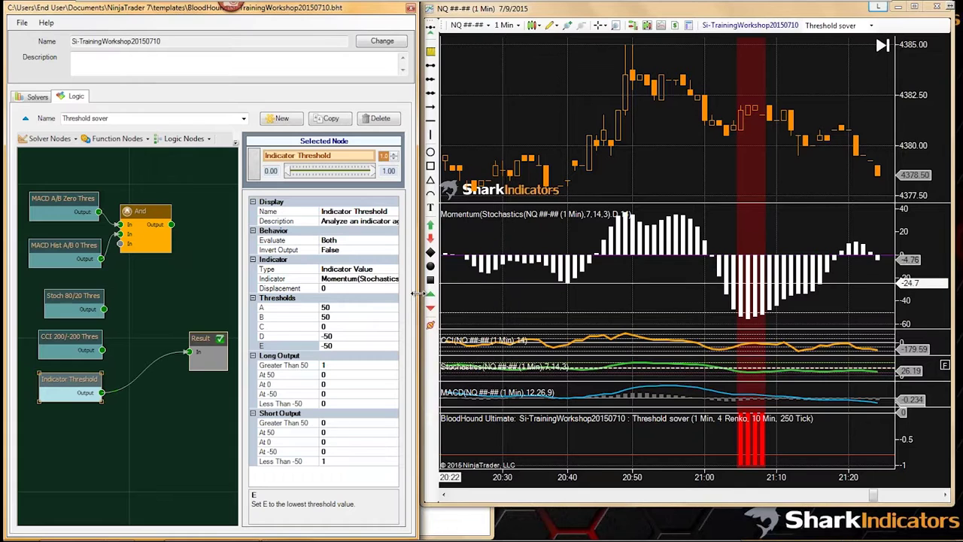
Rename the Indicator Threshold node to "Stoch Momo Thres" and deselect it
click(338, 211)
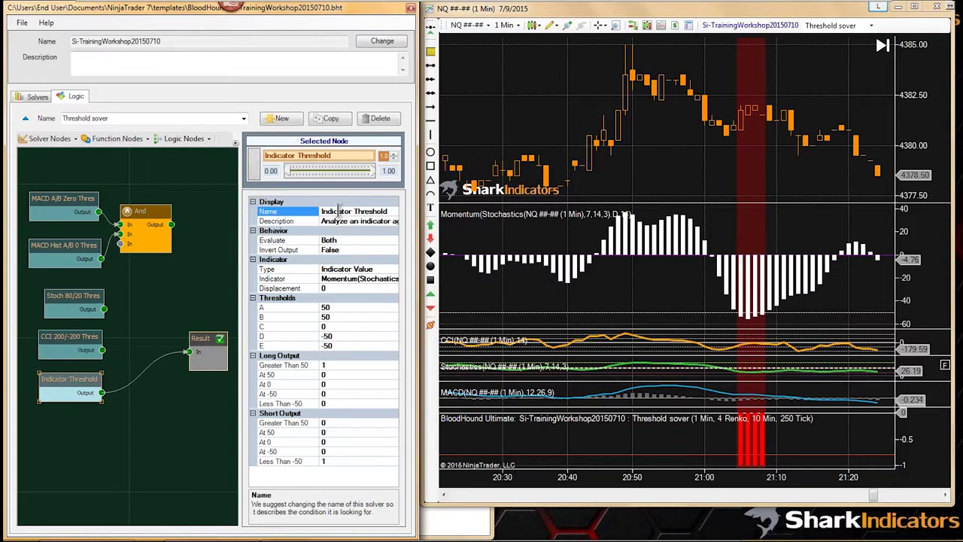
click(305, 9)
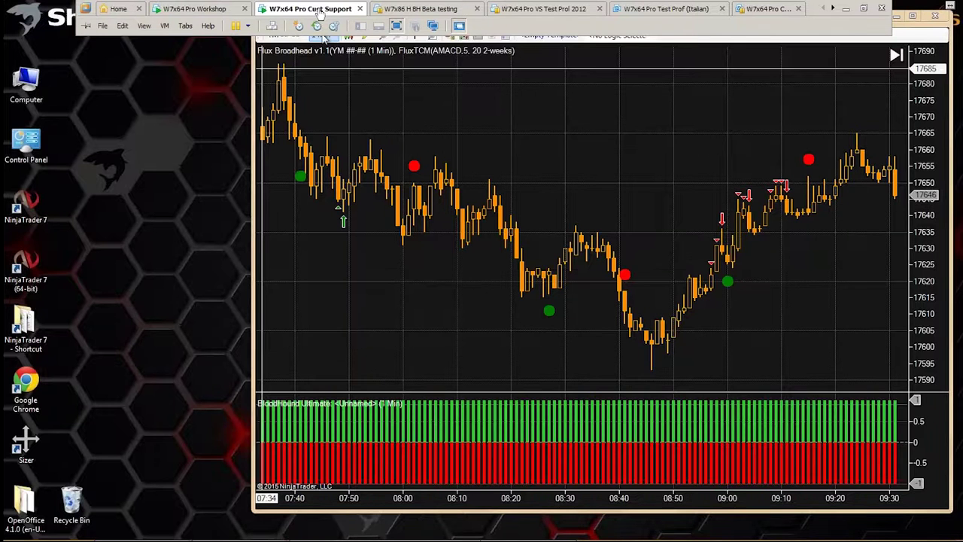
click(194, 9)
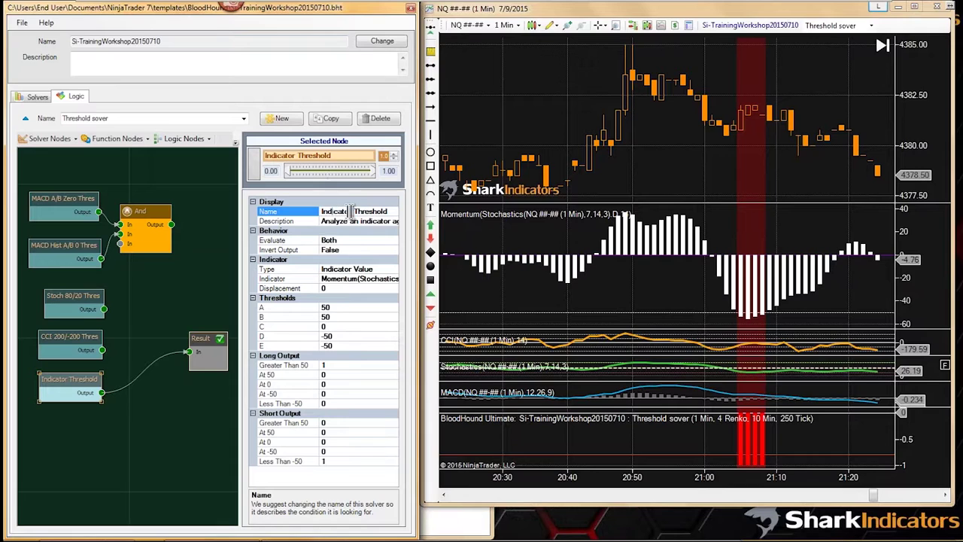
drag(350, 212, 319, 213)
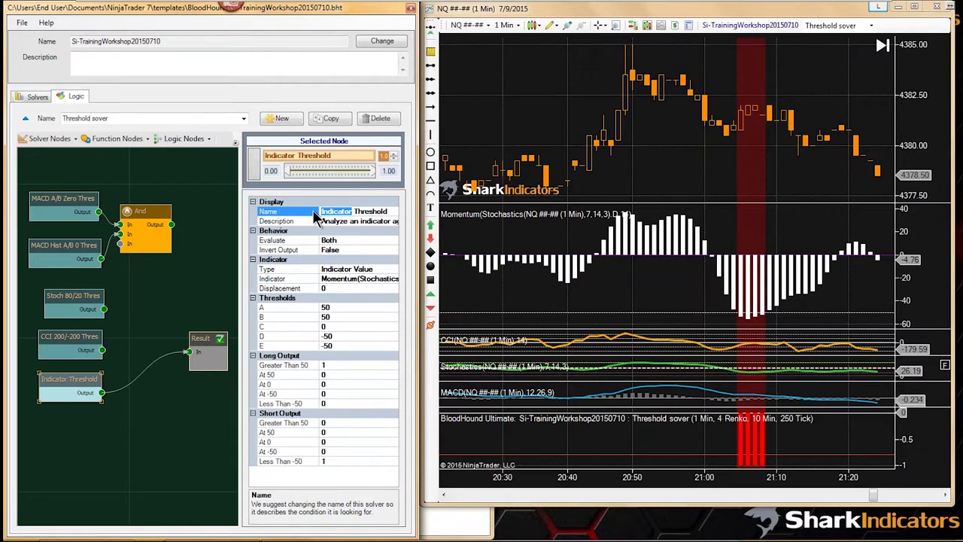
text(M)
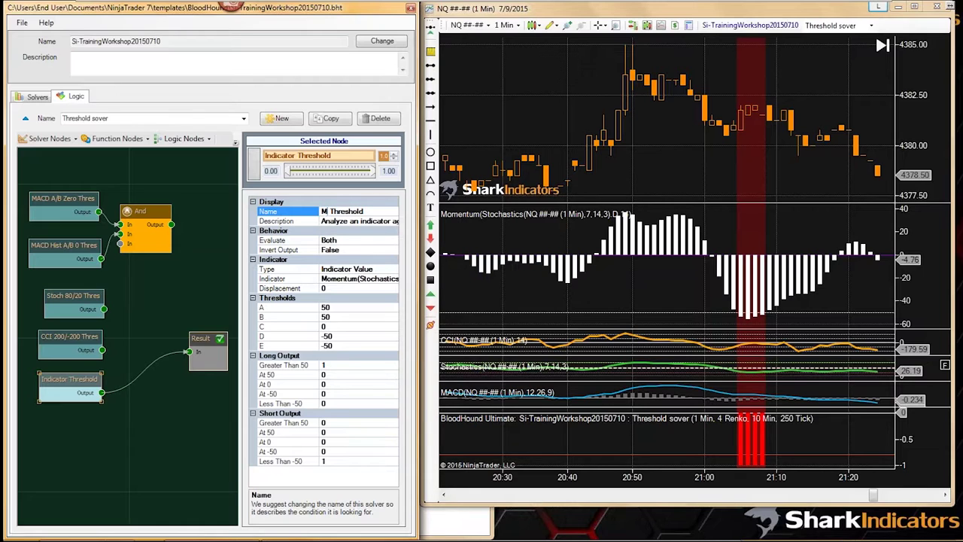
key(BackSpace)
text(Stoch Momo)
click(383, 211)
key(Delete)
key(Delete)
key(Delete)
key(Delete)
click(162, 319)
click(79, 385)
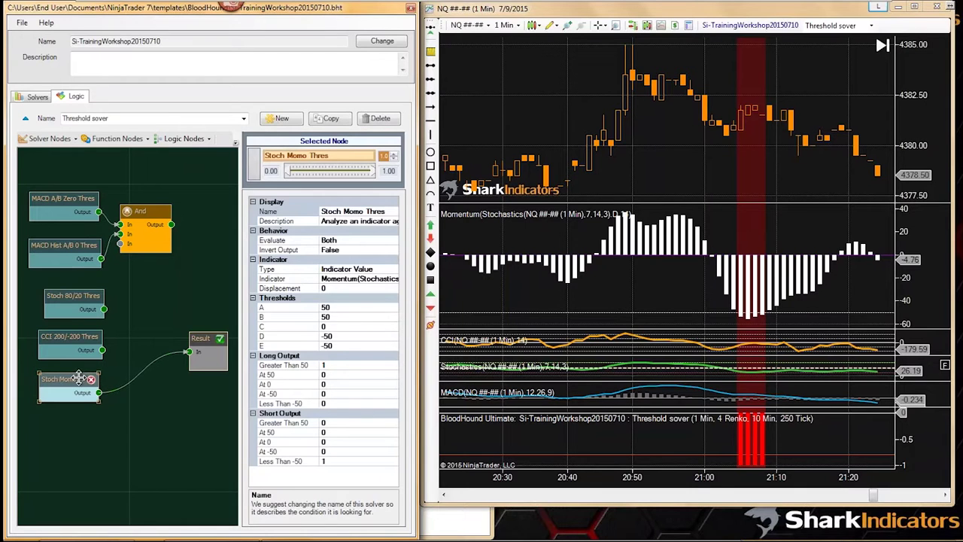
click(170, 300)
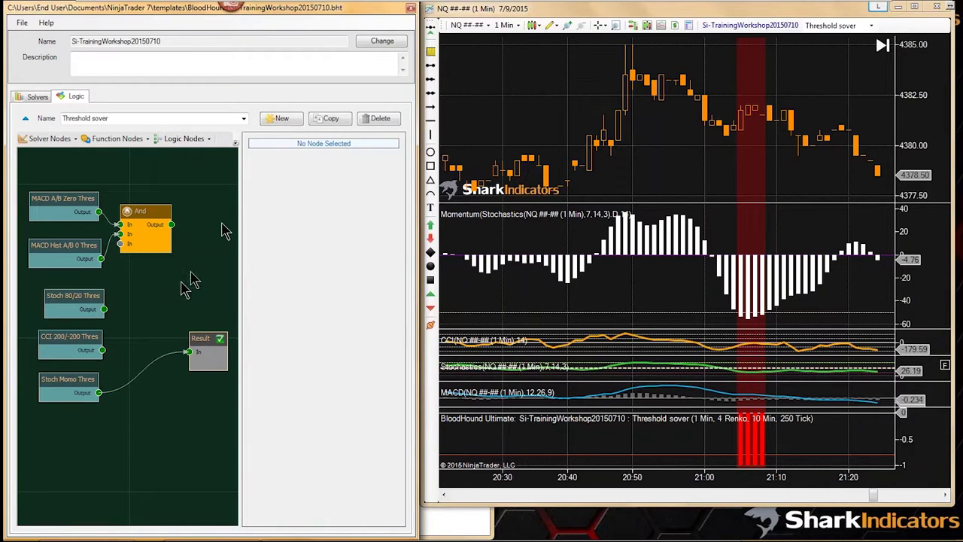
Close the BloodHound template window and switch to the W7x64 Pro Cust Support virtual machine
click(411, 9)
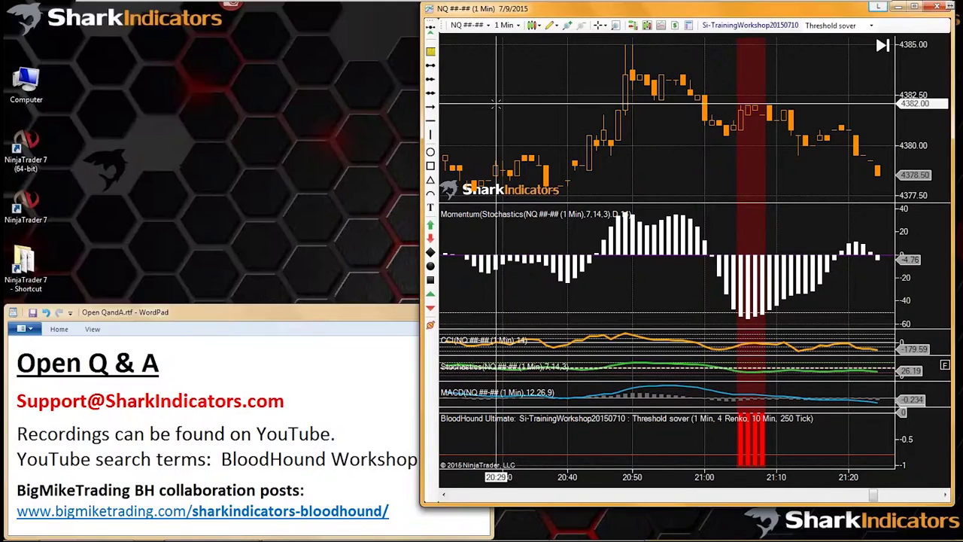
mouse_move(398, 9)
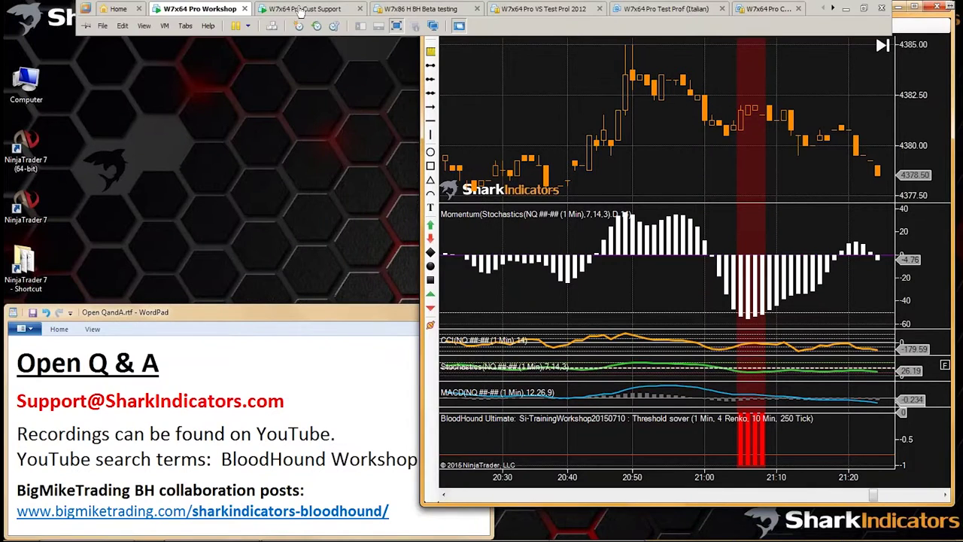
click(301, 9)
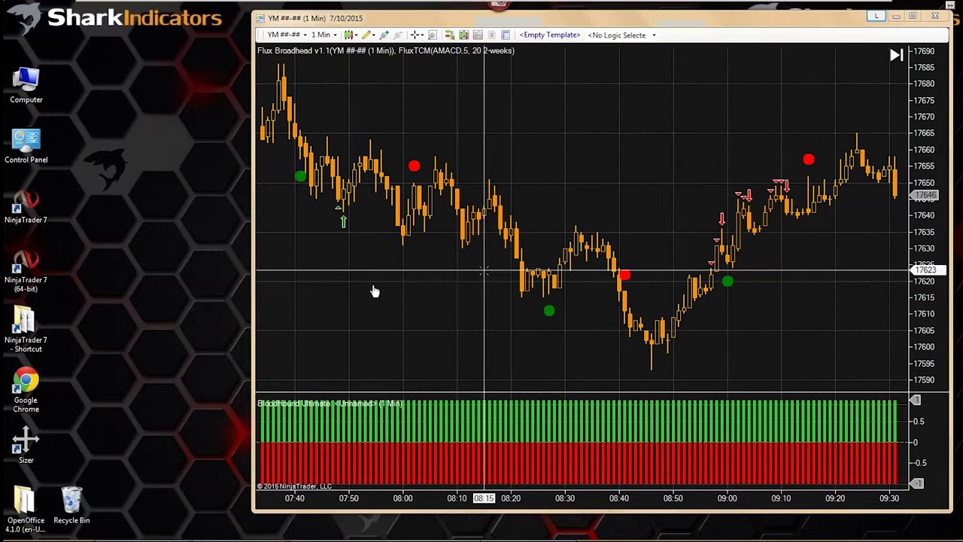
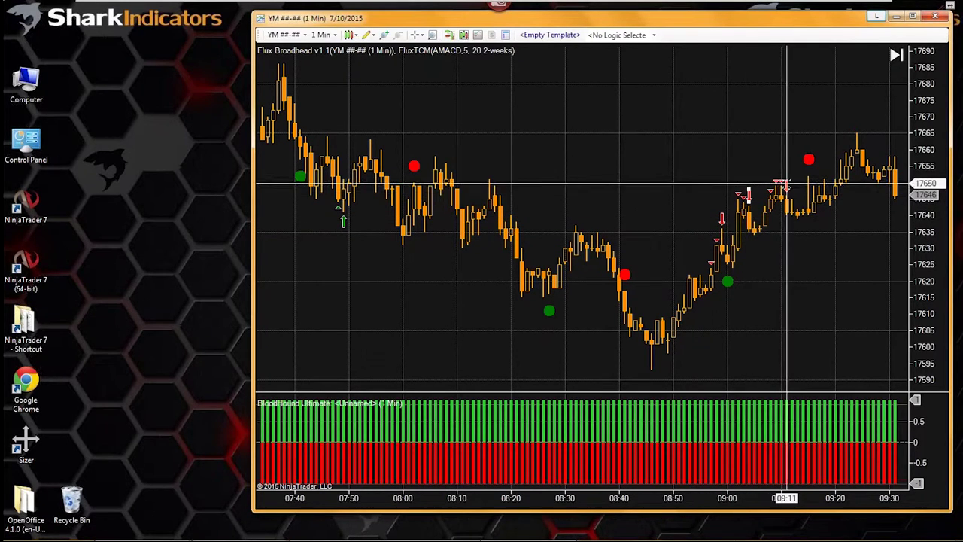
Examine the settings of the chart's FluxTCM and Flux Broadhead v1.1 indicators, and close the indicator list without changes
right_click(591, 144)
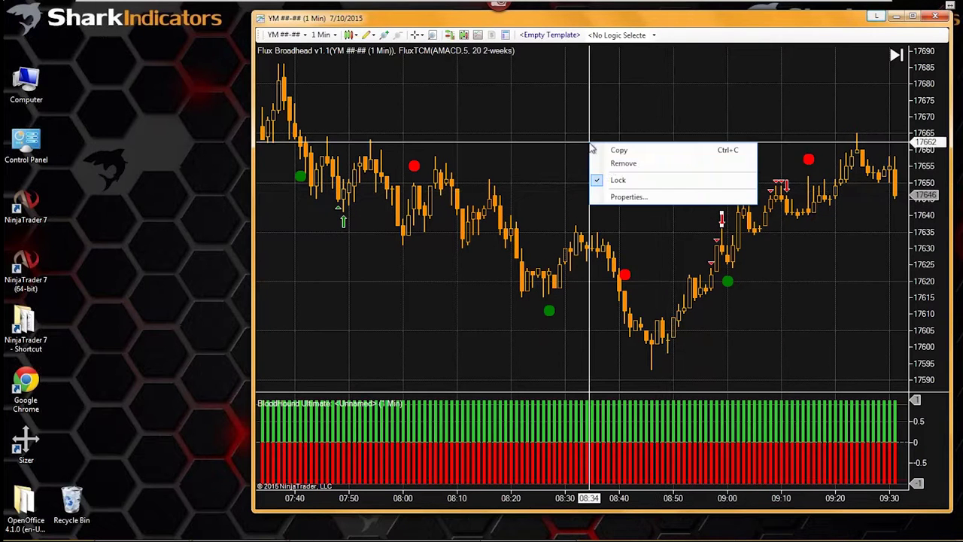
click(624, 181)
right_click(565, 119)
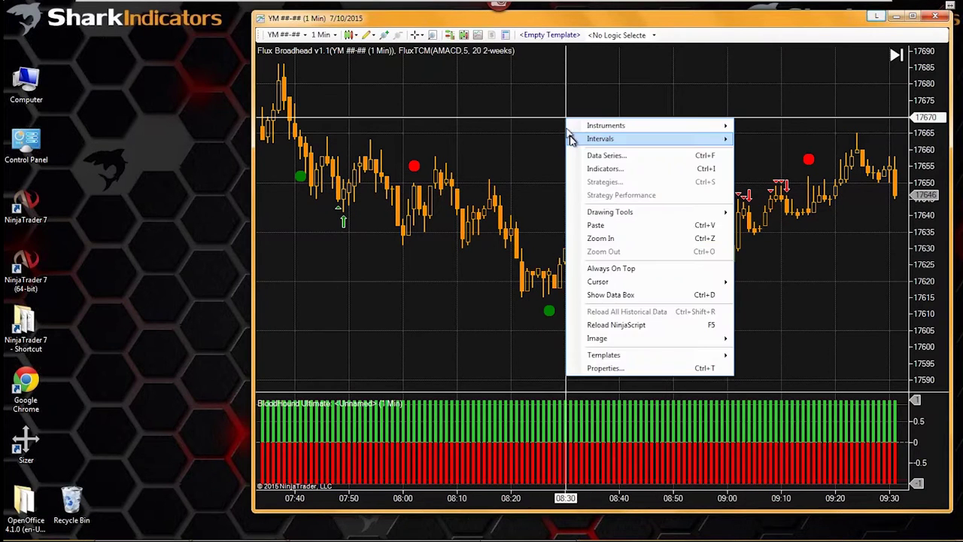
click(594, 168)
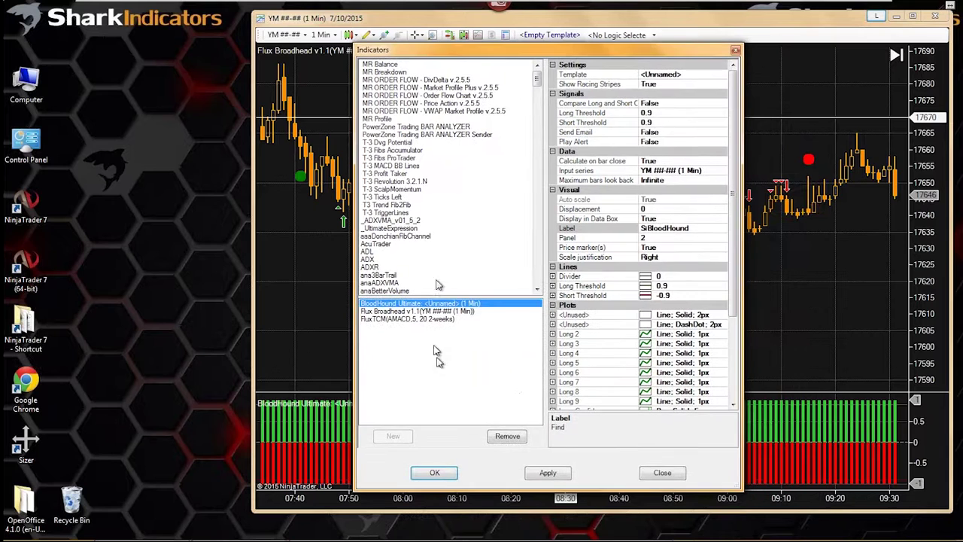
click(372, 320)
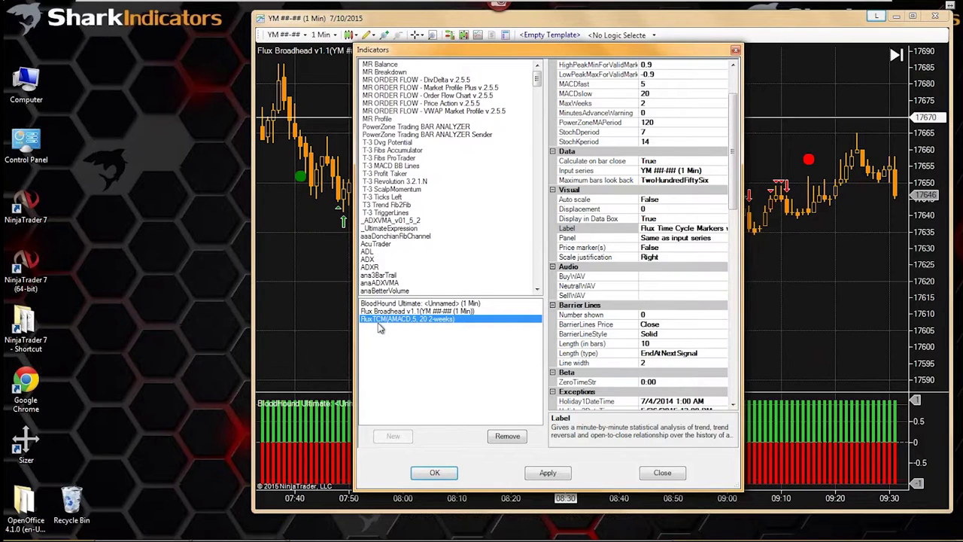
drag(490, 57, 220, 67)
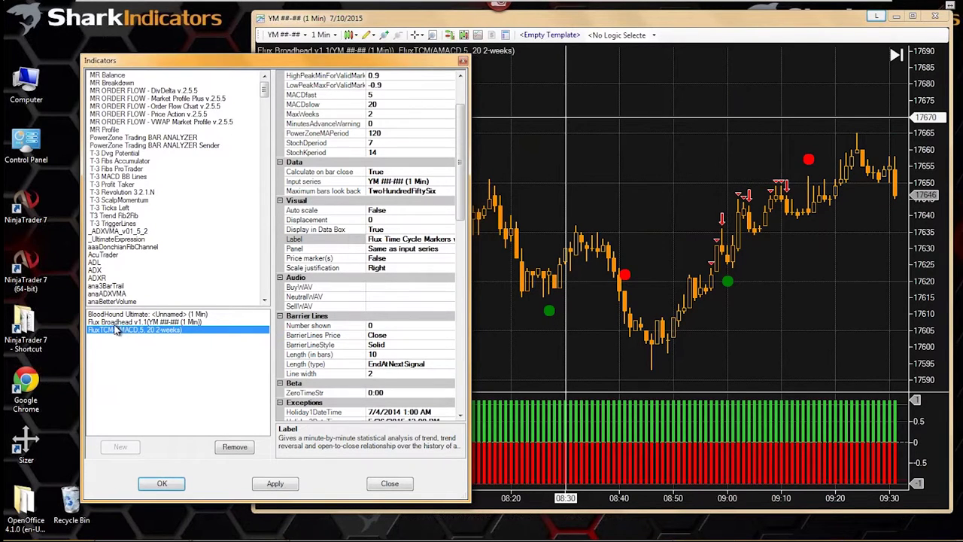
click(116, 322)
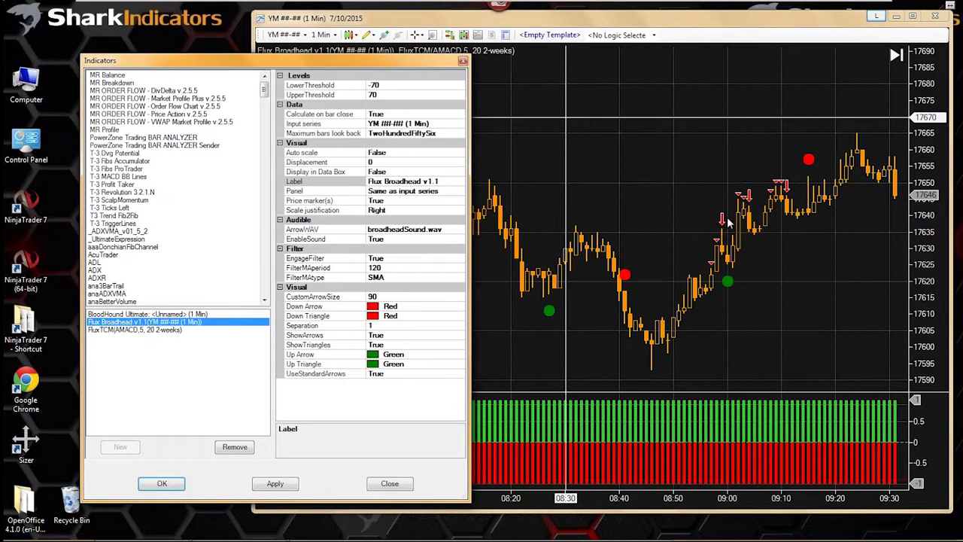
click(110, 330)
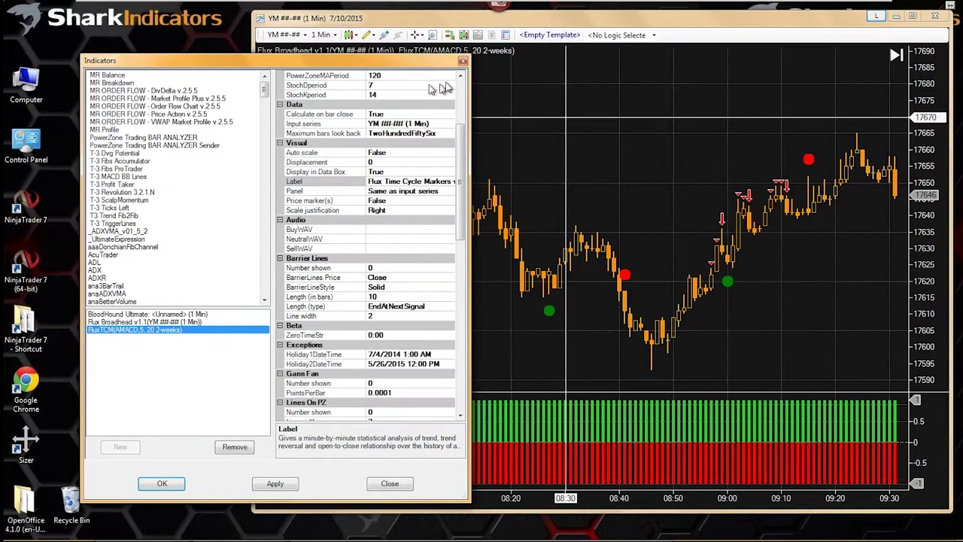
click(464, 62)
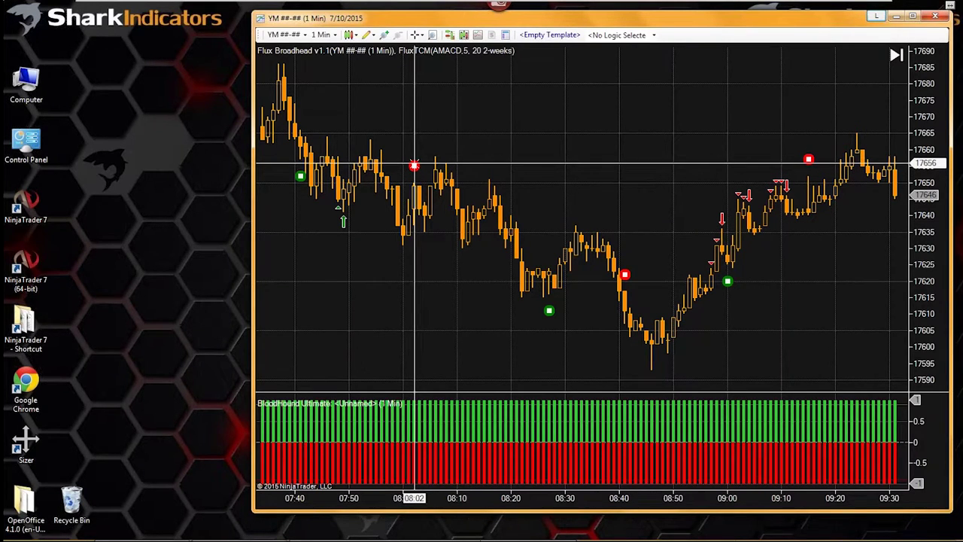
Inspect the properties of the green up arrow on the chart to see its attached indicator, and cancel
double_click(343, 218)
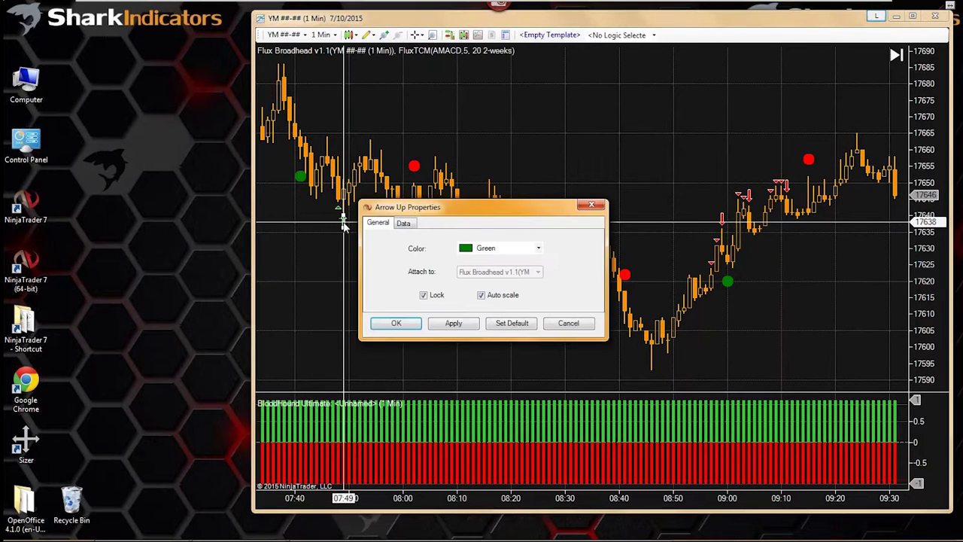
drag(432, 213, 484, 125)
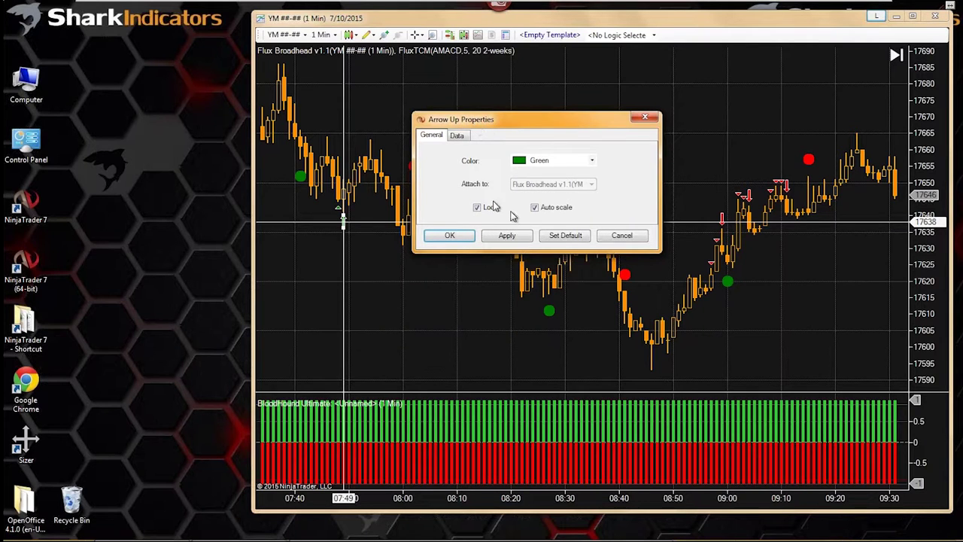
click(633, 240)
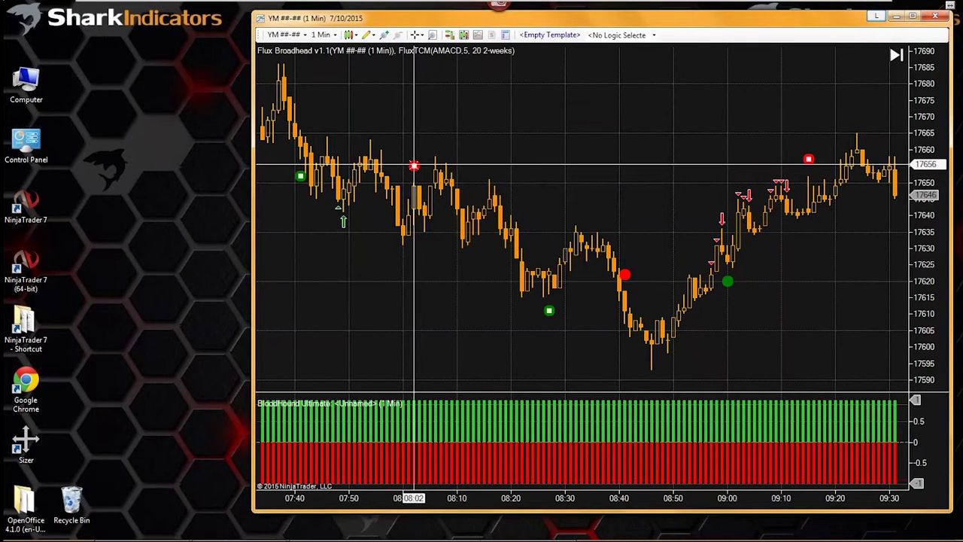
Inspect the BuySig plot's colour, plot style and width in the FluxTCM settings, keeping the chart visible beside them
double_click(413, 164)
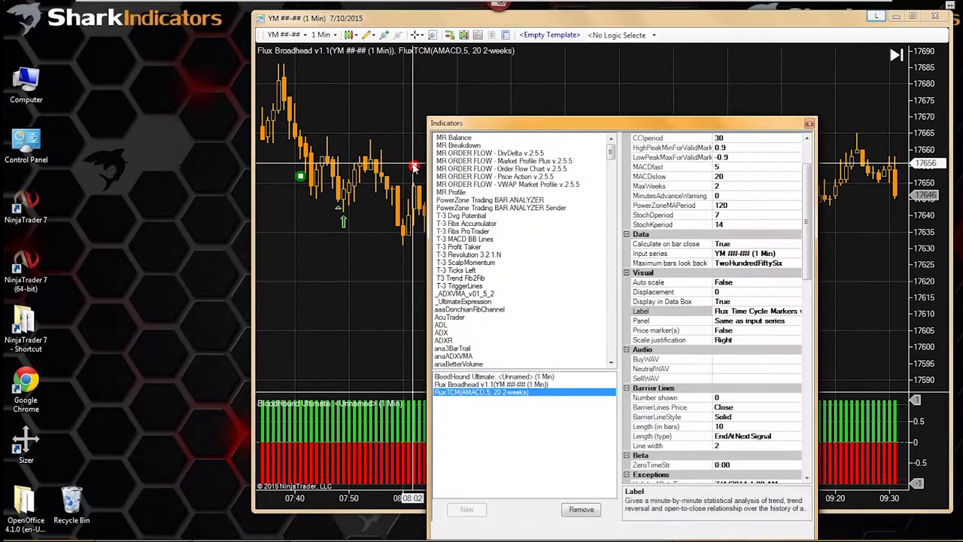
drag(492, 126, 411, 74)
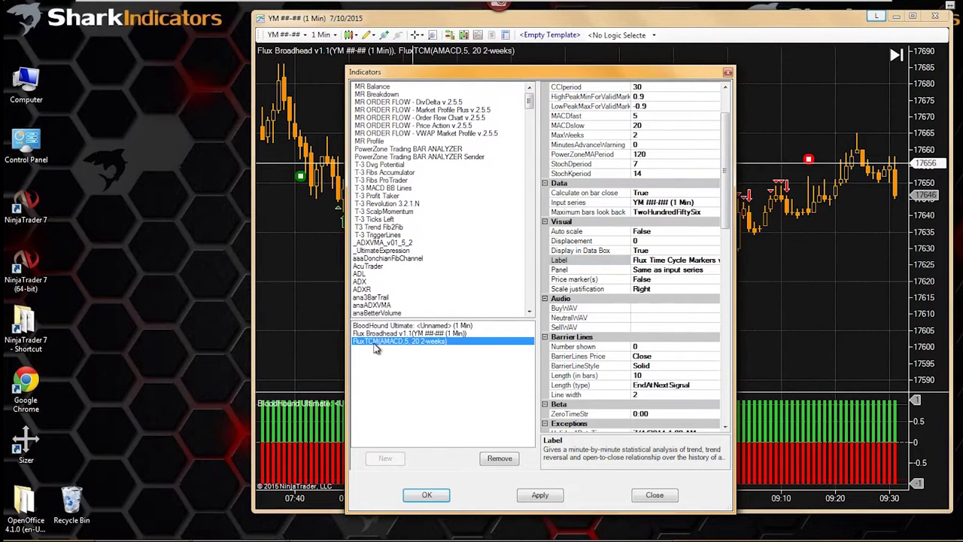
drag(727, 220, 727, 404)
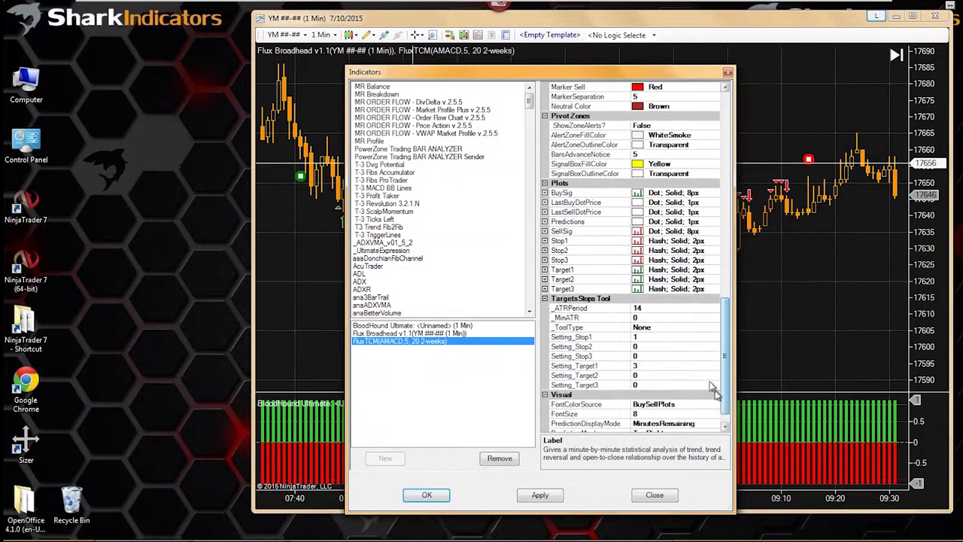
click(545, 194)
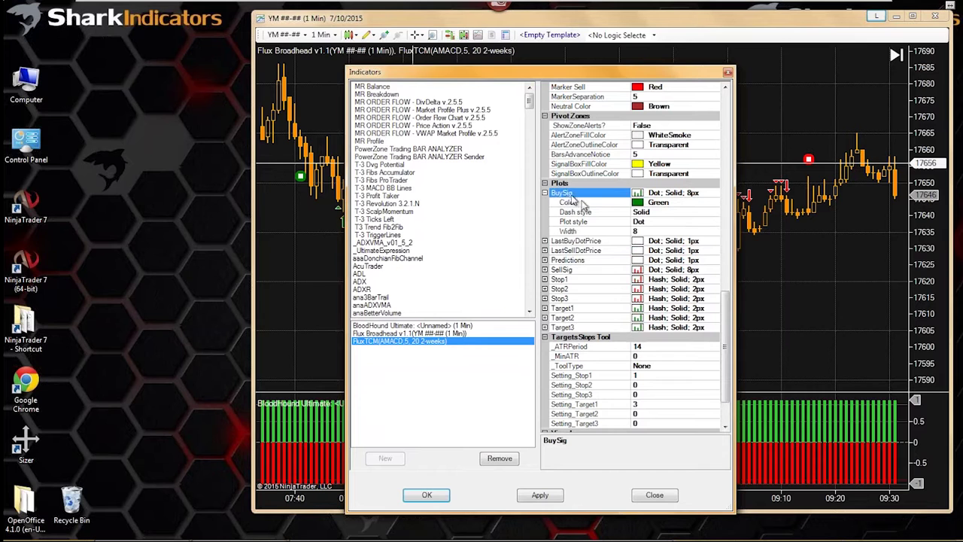
click(643, 225)
click(637, 232)
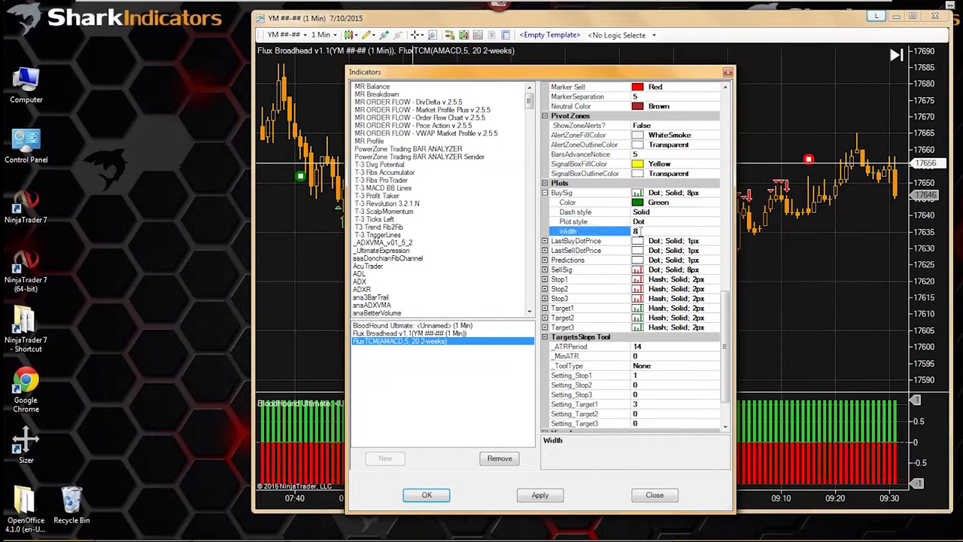
drag(538, 73, 307, 57)
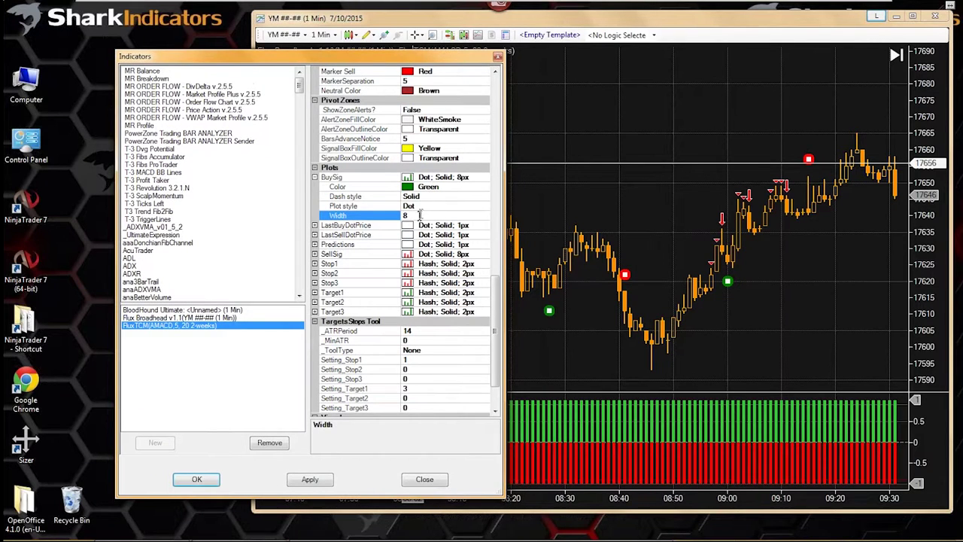
Inspect FluxTCM's SellSig plot settings, check Flux Broadhead v1.1 for available plots, and close the indicator settings
click(337, 178)
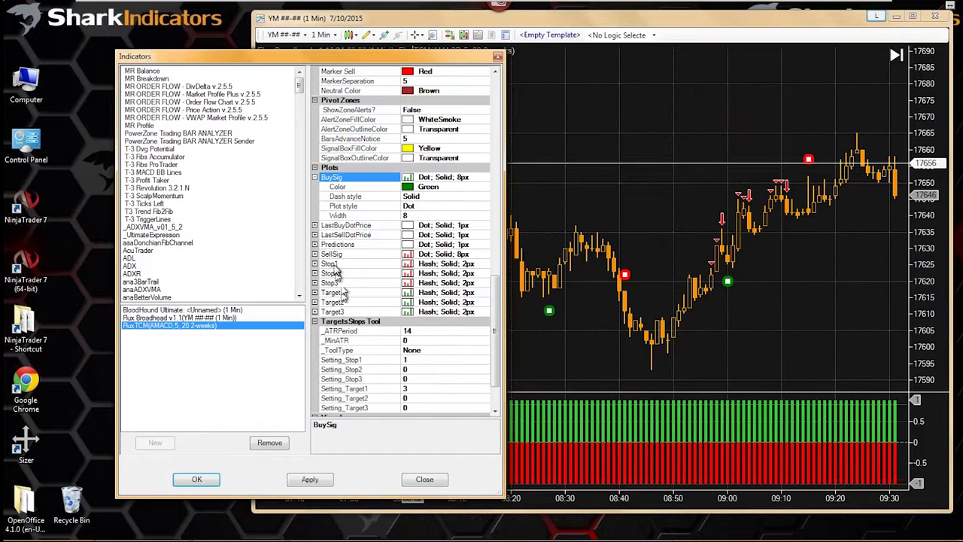
click(316, 256)
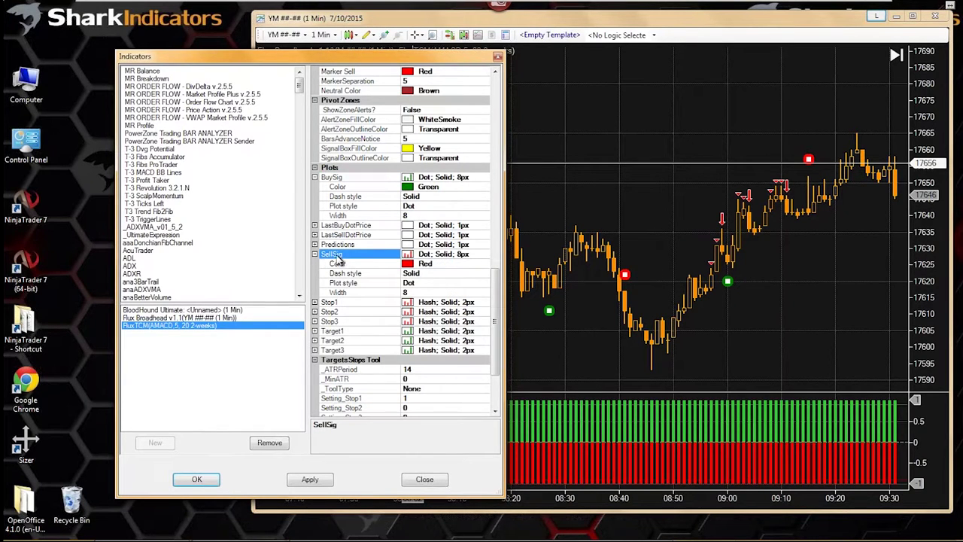
click(426, 265)
click(419, 283)
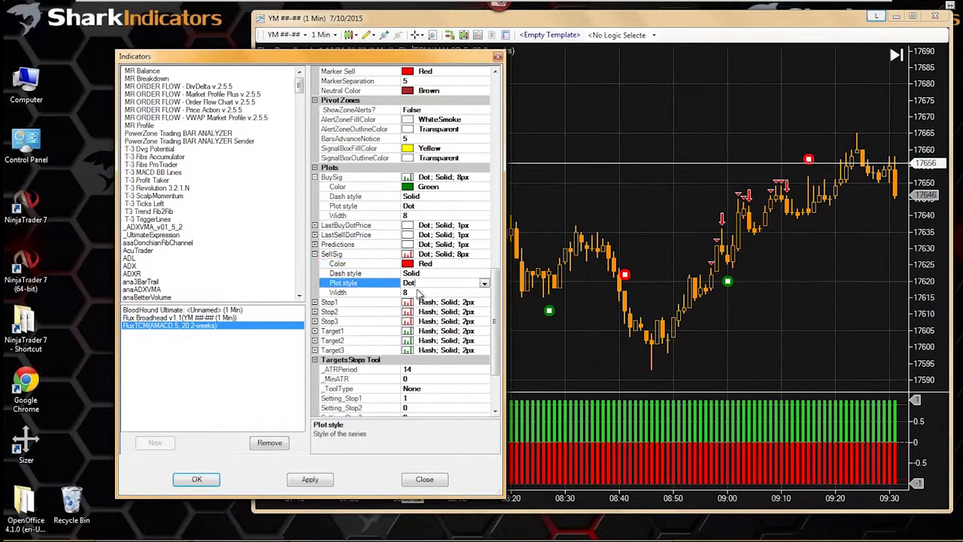
click(413, 293)
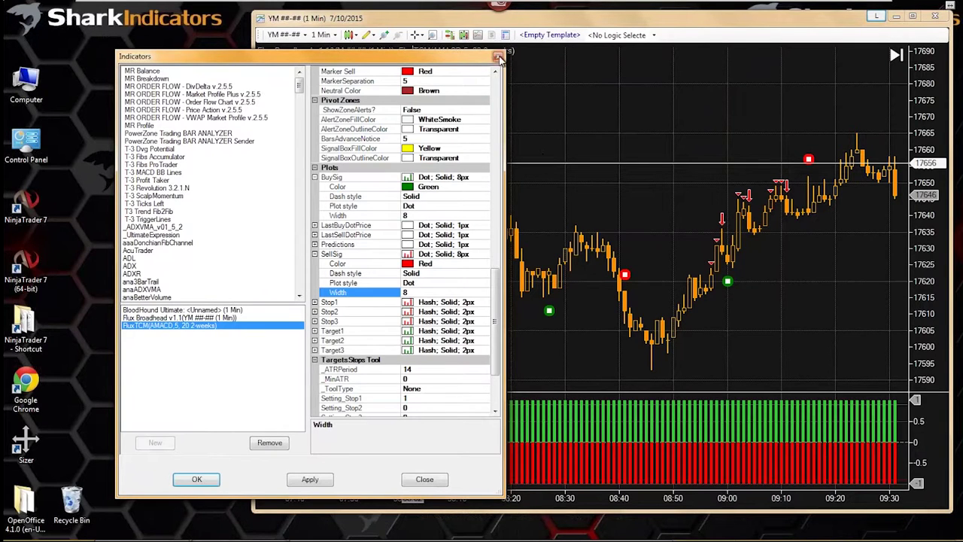
click(159, 319)
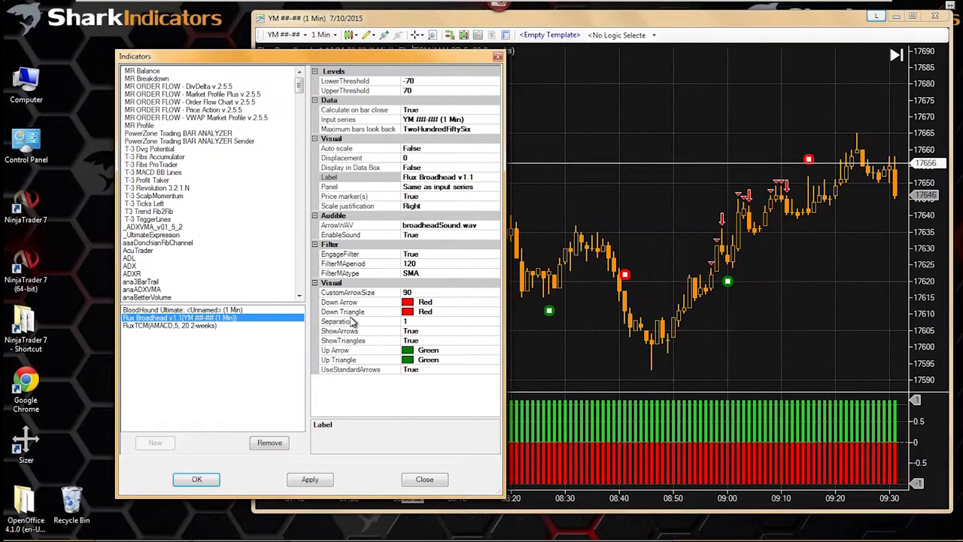
click(500, 57)
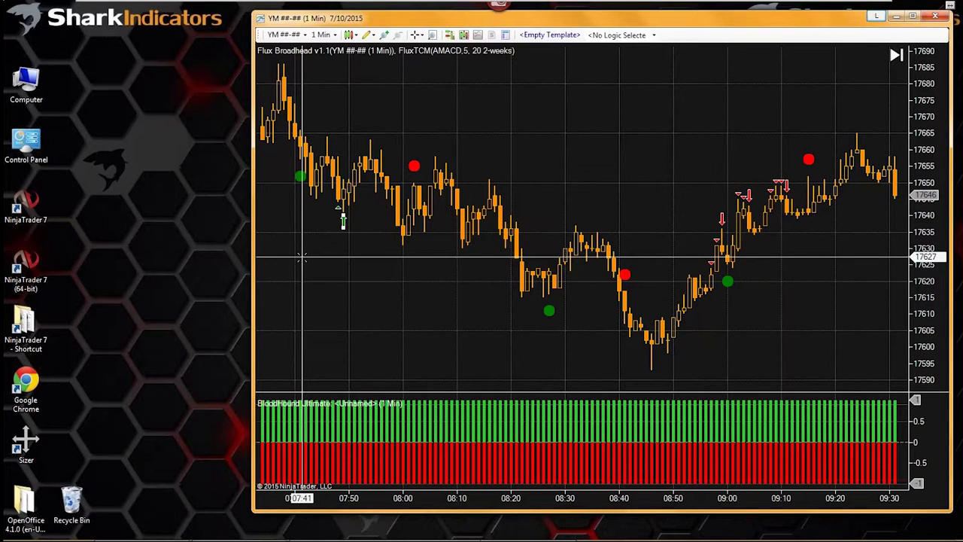
Add an Indicator Threshold solver under the Default Timeframe in the BloodHound template and return to the chart
click(539, 42)
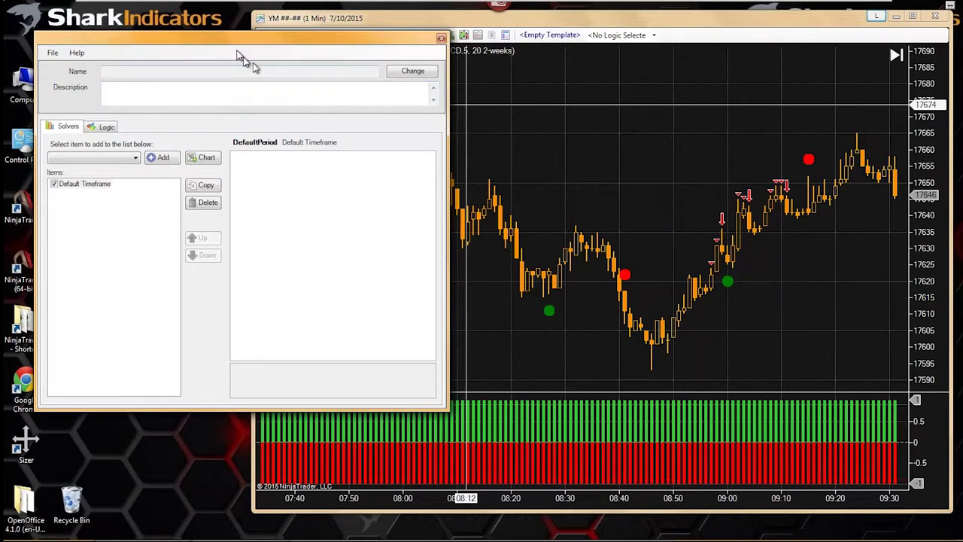
drag(218, 42, 200, 21)
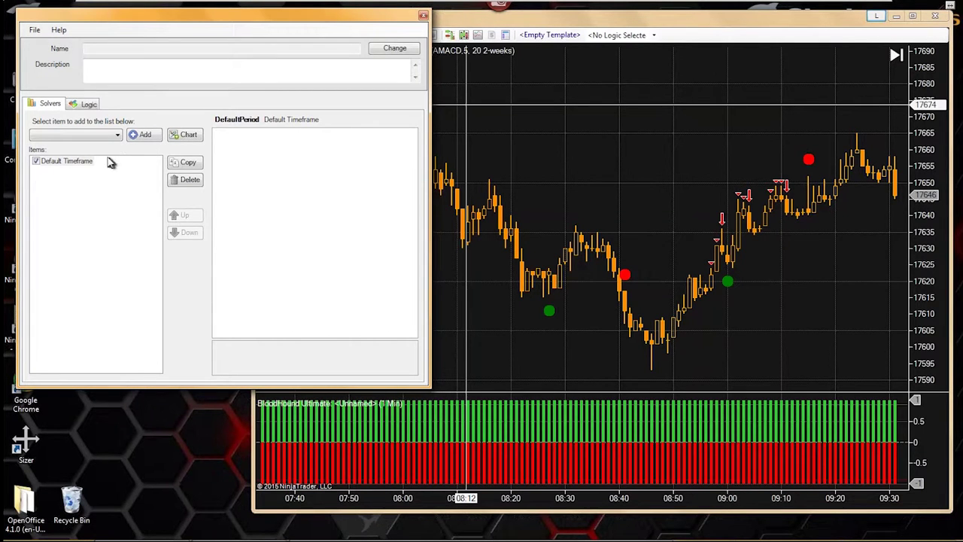
click(118, 137)
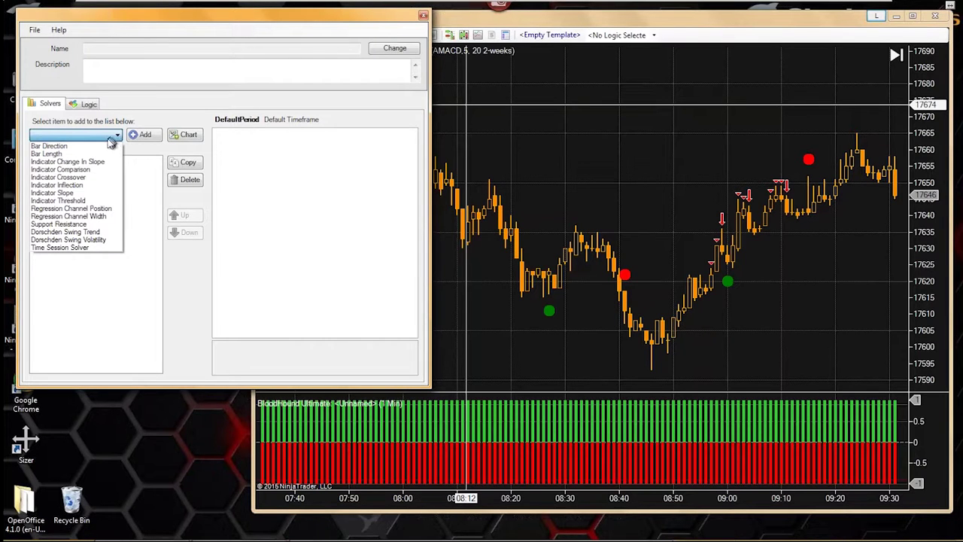
click(73, 204)
click(144, 135)
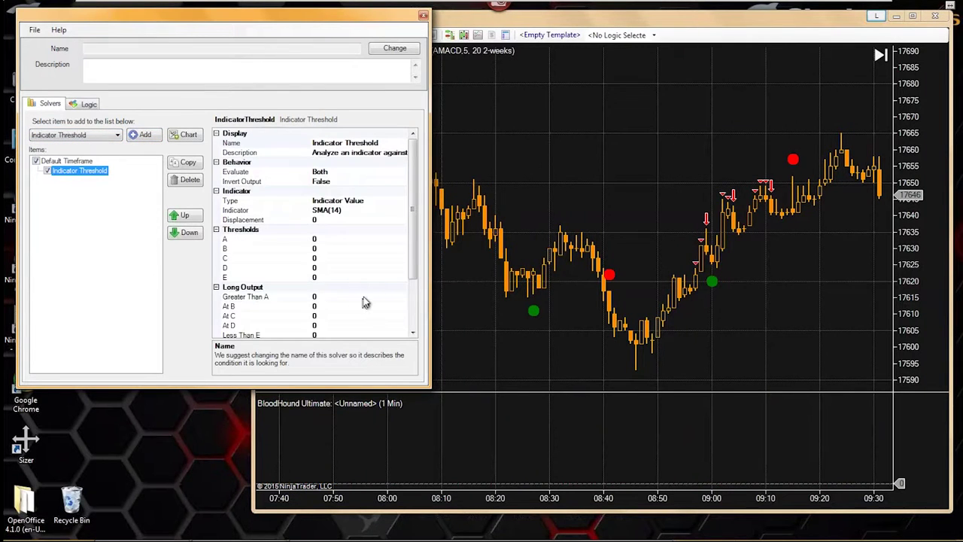
click(545, 316)
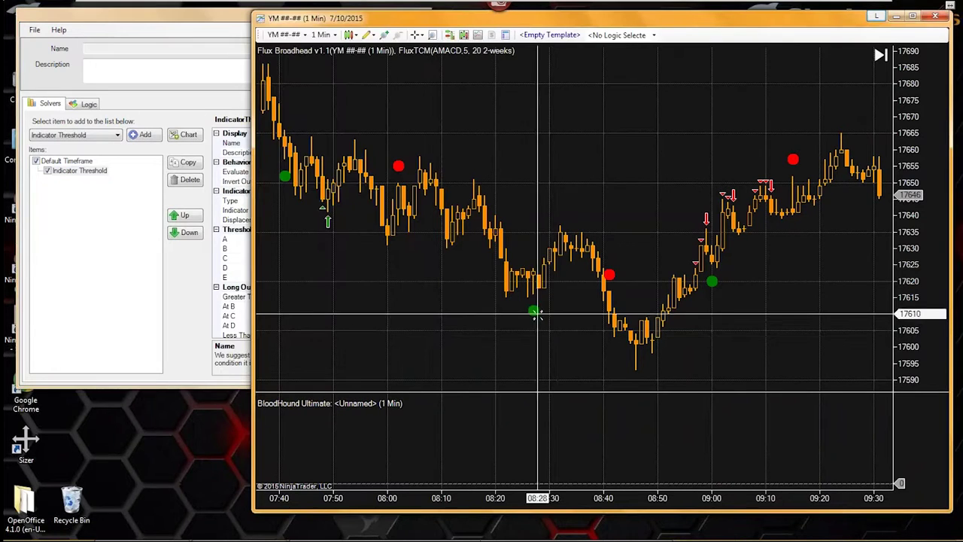
Rename the Indicator Threshold solver to "FluxTCM Threshold"
click(536, 313)
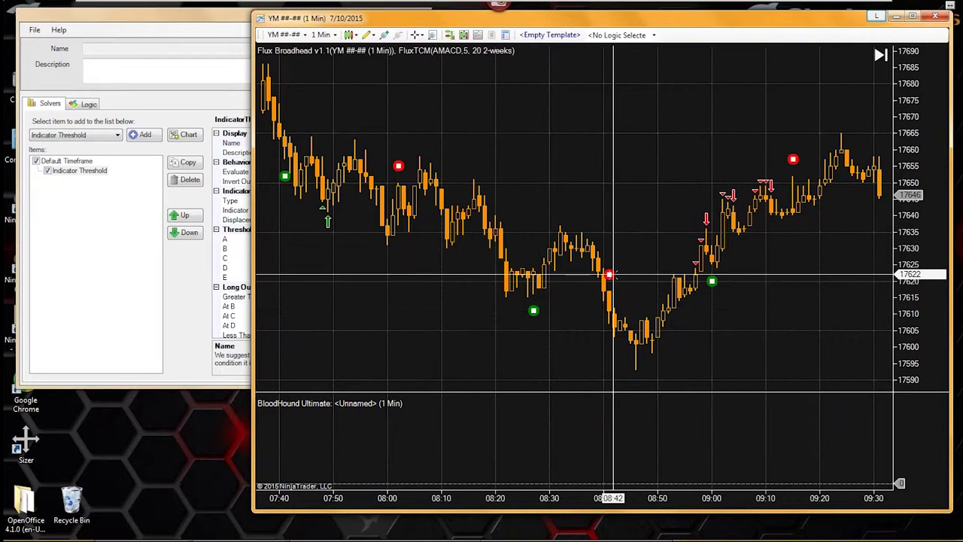
click(77, 172)
click(344, 143)
double_click(342, 143)
text(Flux)
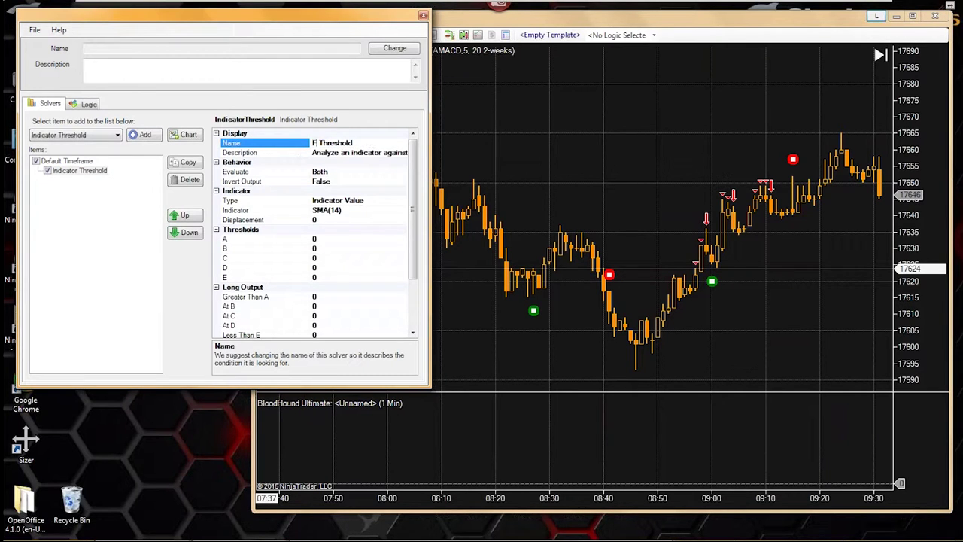
text(TCM)
Choose FluxTimeCycleMarkers in place of SMA as the indicator for the FluxTCM Threshold solver
click(328, 211)
click(404, 211)
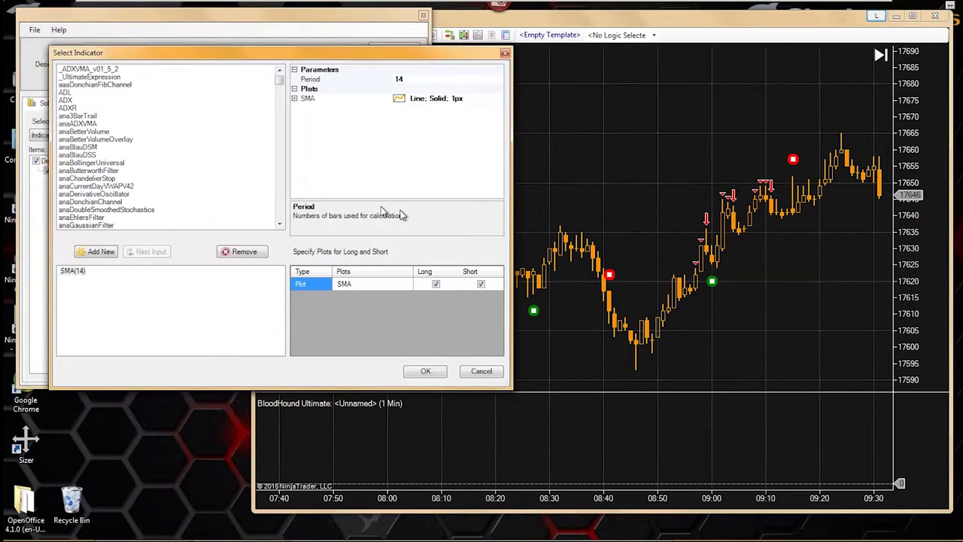
click(82, 178)
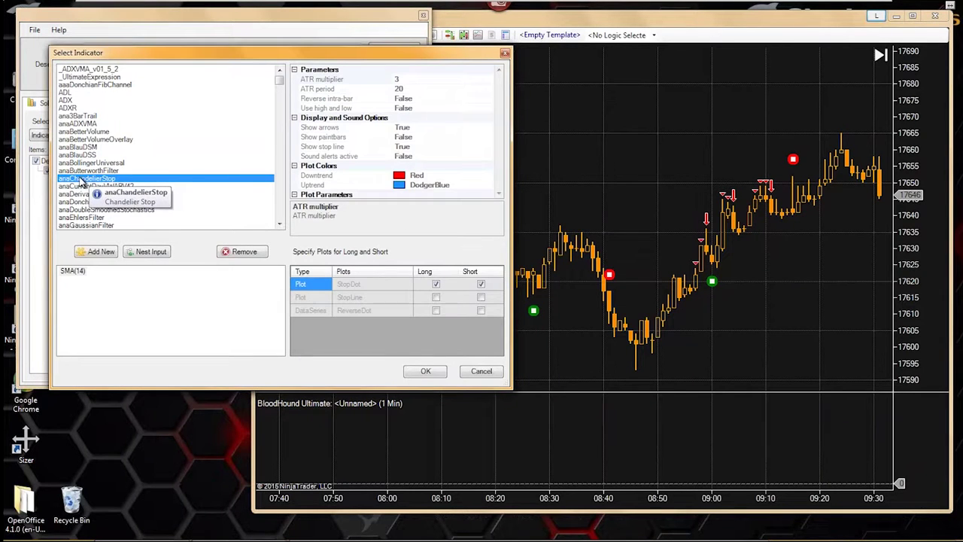
key(f)
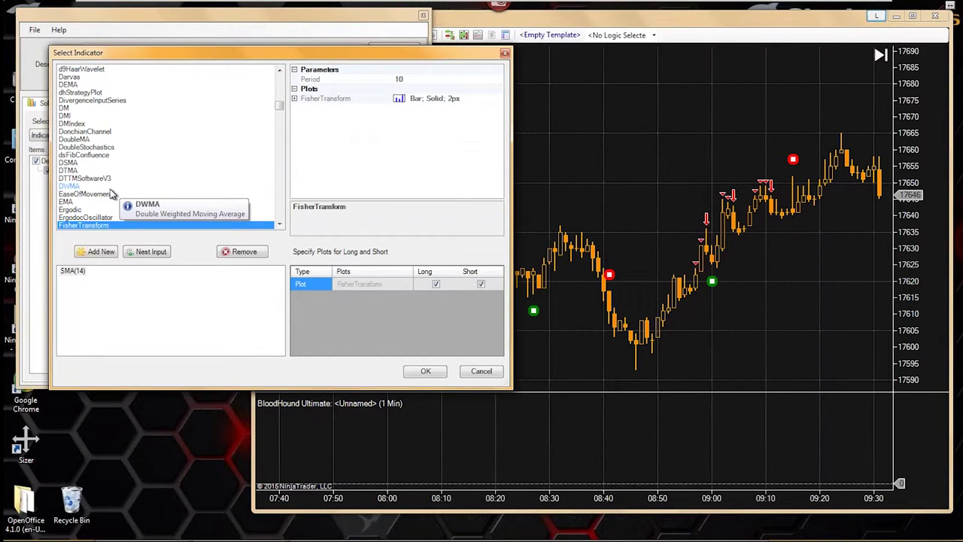
key(g)
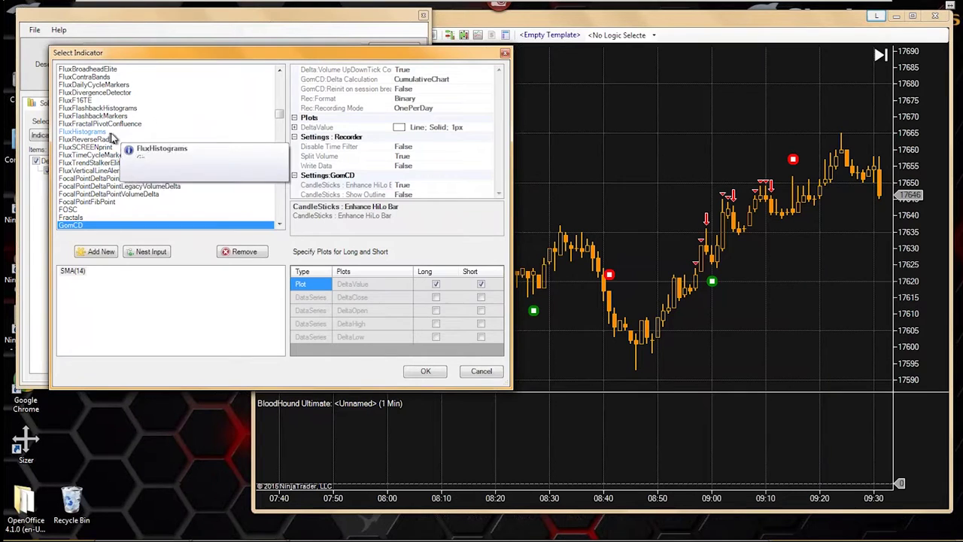
click(89, 155)
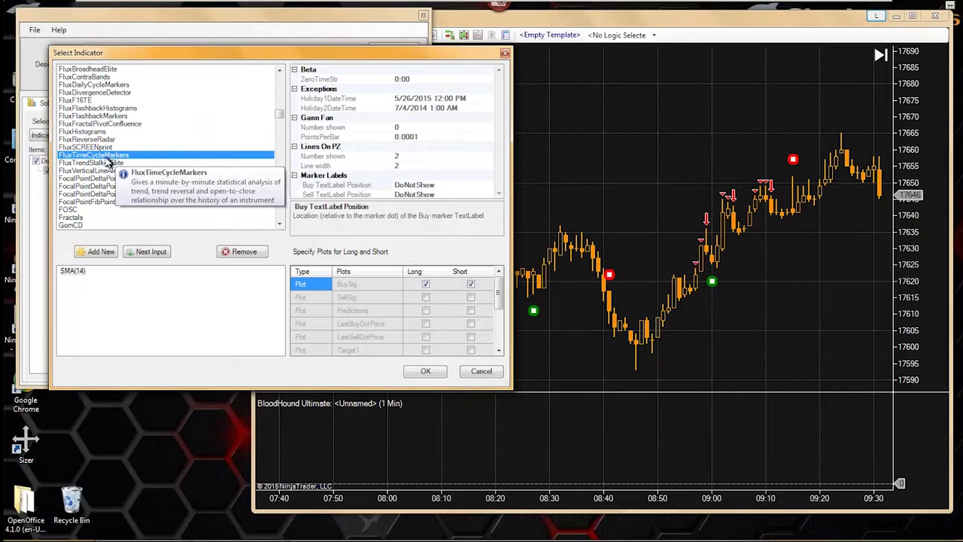
Keep the indicator's AnalysisType at AMACD, and set HighPeakMinForValidMarker to 0.9 and LowPeakMaxForValidMarker to -0.9
drag(500, 123, 499, 84)
click(483, 110)
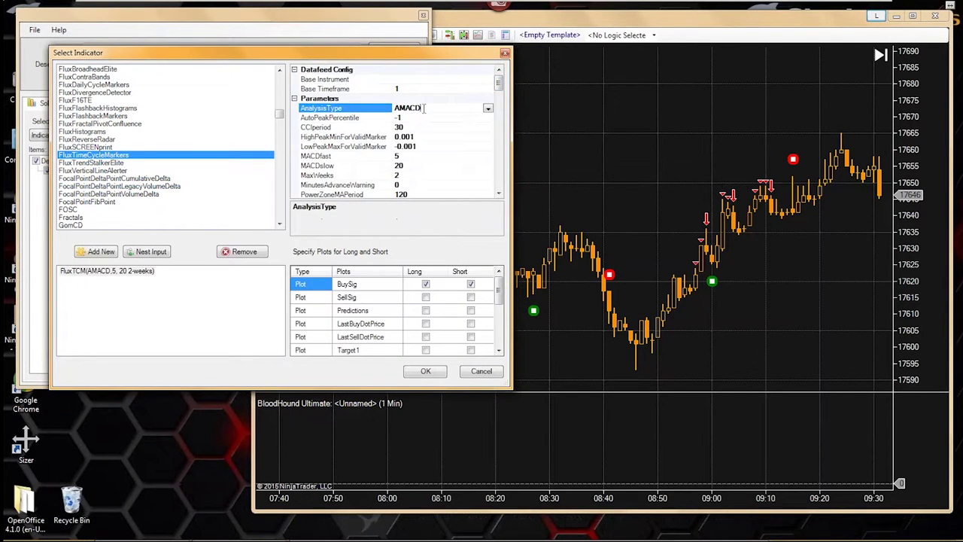
click(488, 110)
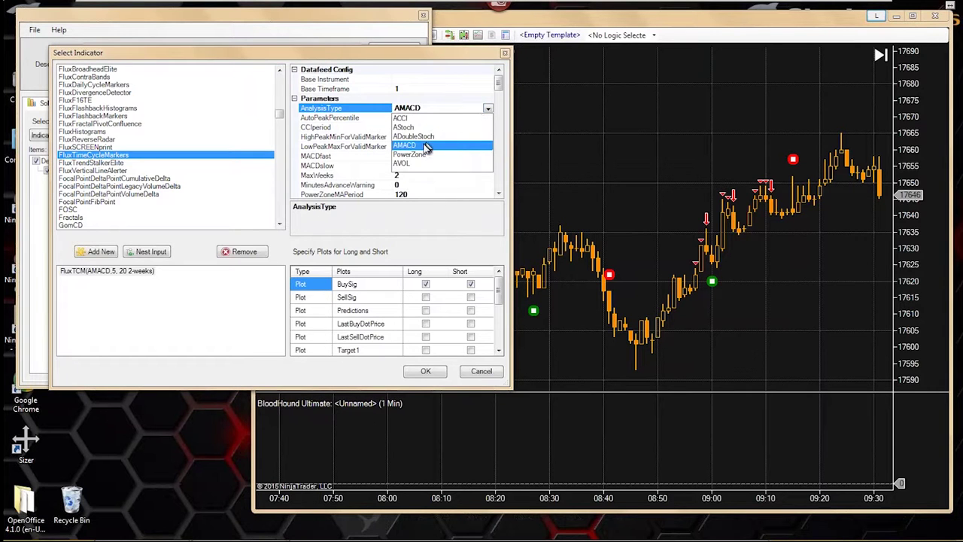
click(429, 110)
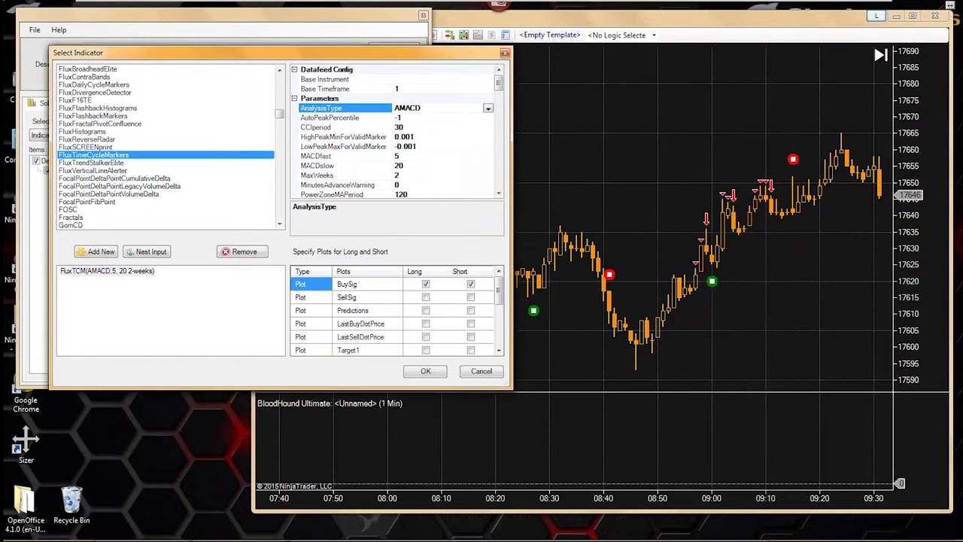
click(412, 136)
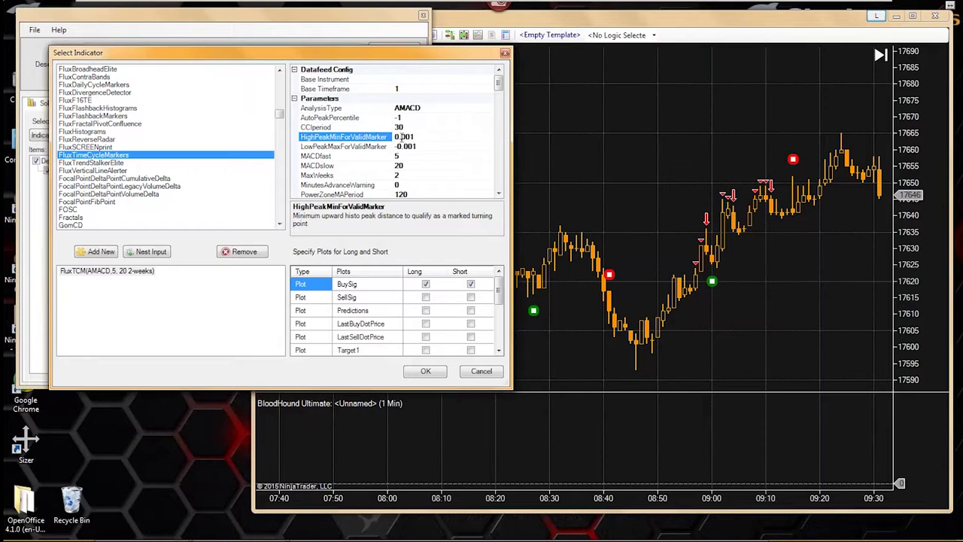
click(406, 146)
double_click(407, 146)
text(9)
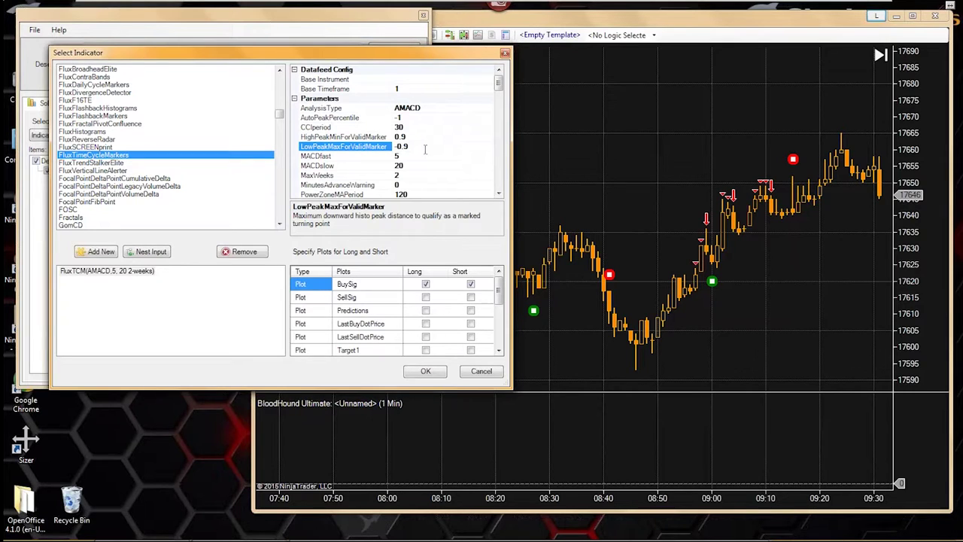
Assign the BuySig plot to Long and the SellSig plot to Short, and accept the indicator settings
click(350, 285)
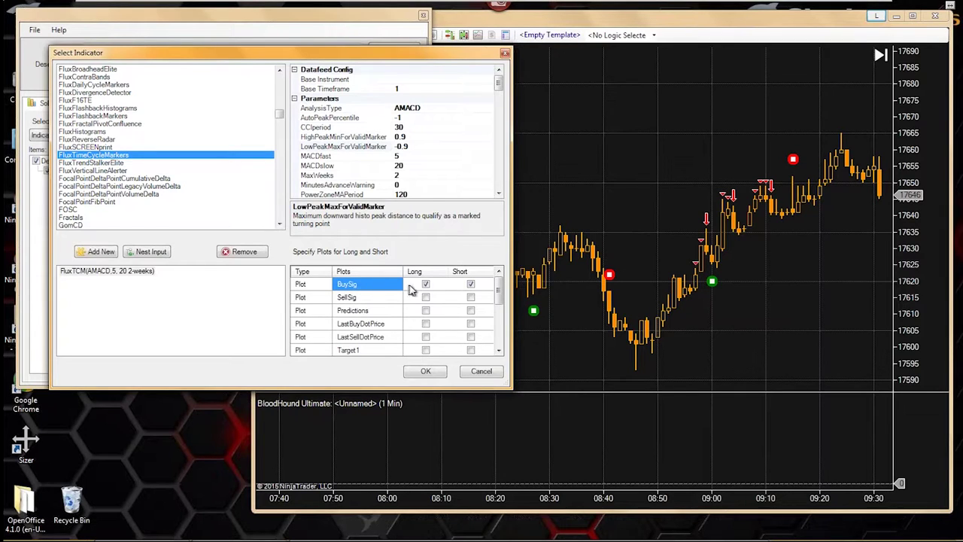
click(413, 288)
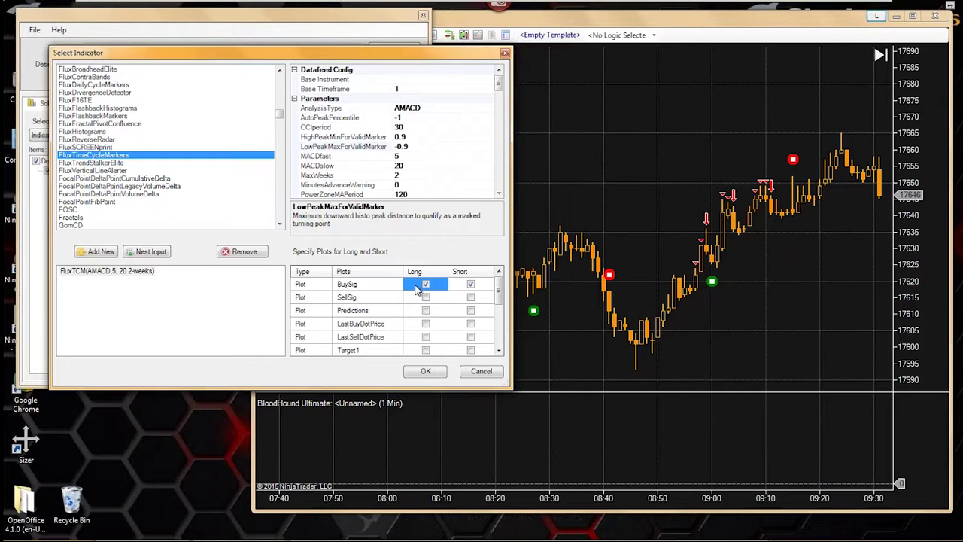
click(371, 301)
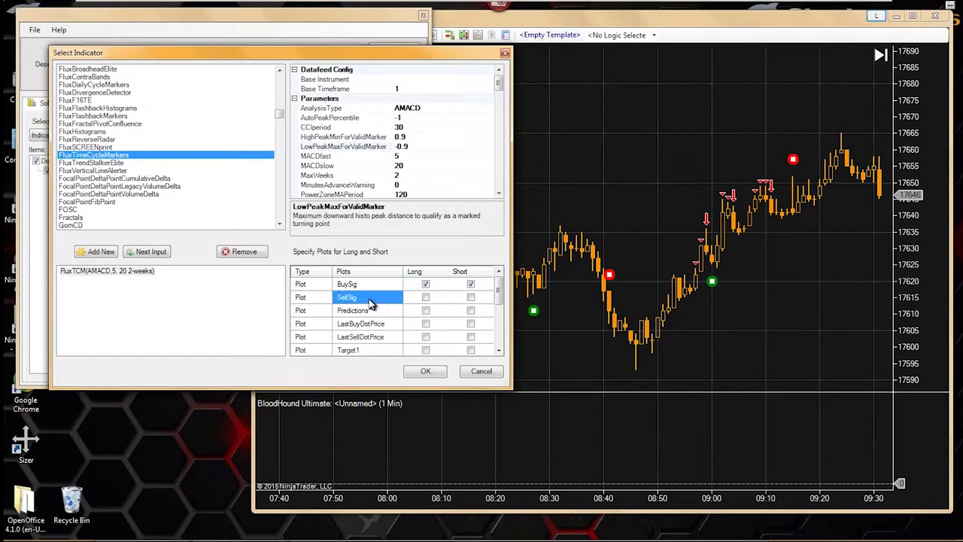
click(470, 301)
click(468, 301)
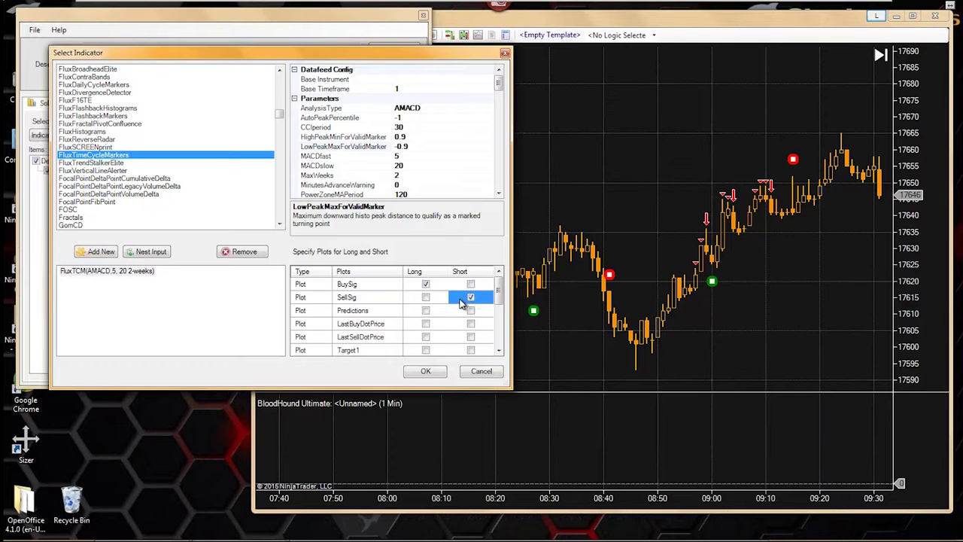
click(419, 376)
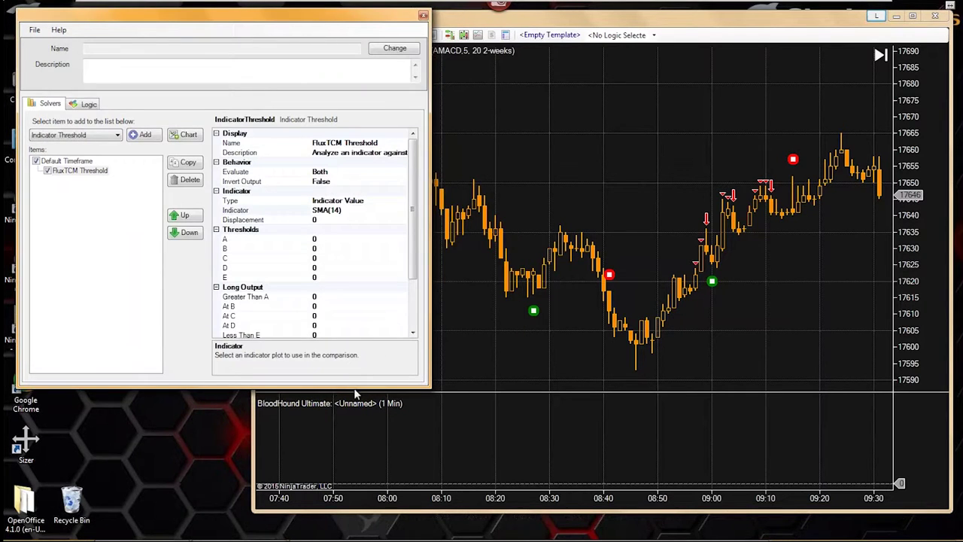
Enlarge the solver window to show all output settings and set the Long Output's Greater Than A value to 1
drag(355, 388, 336, 514)
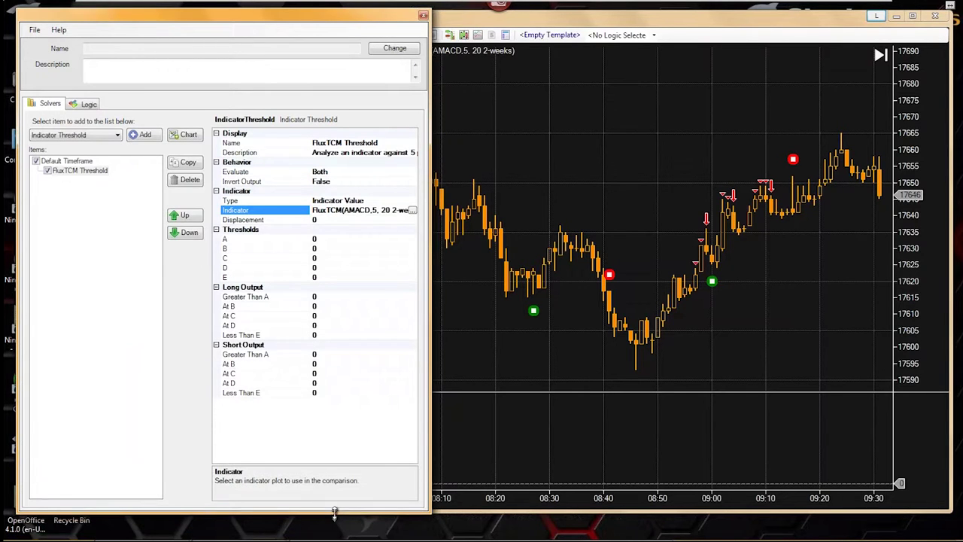
click(322, 298)
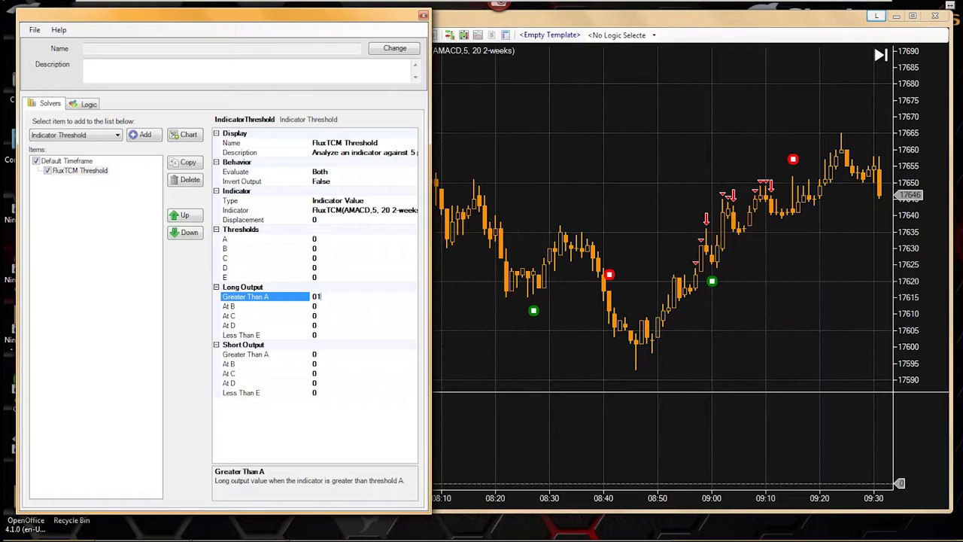
key(Return)
Try a value of 1 for the Short Output's Less Than E and check the chart for short signals
click(321, 392)
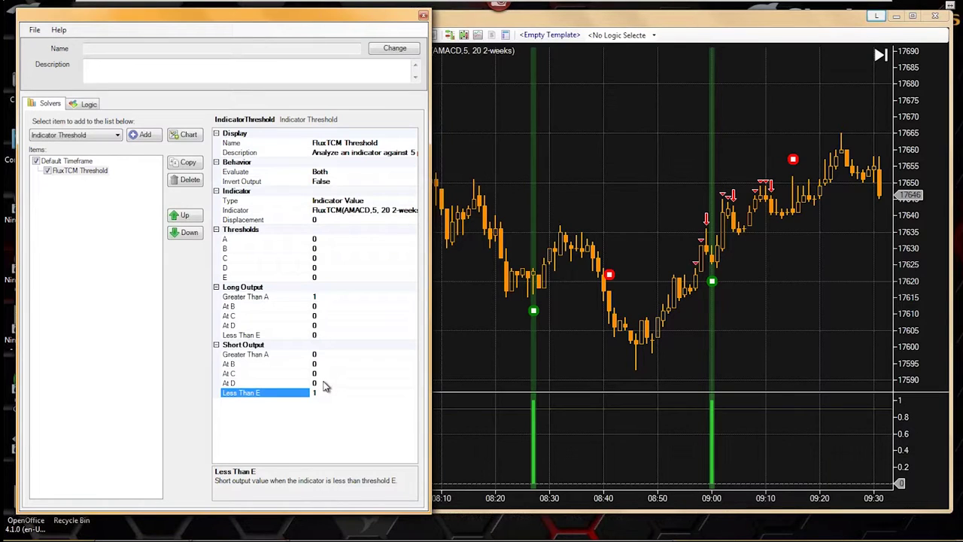
click(253, 383)
click(243, 354)
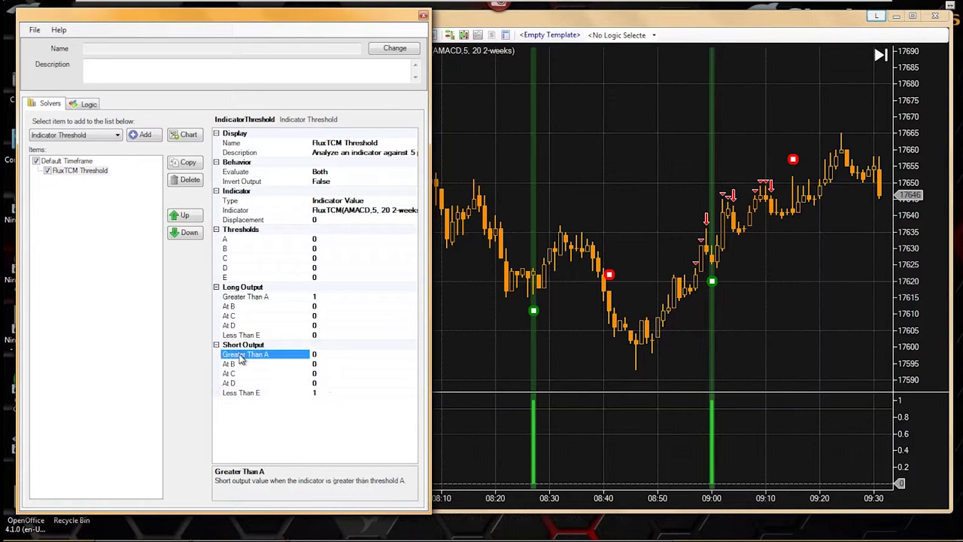
click(254, 394)
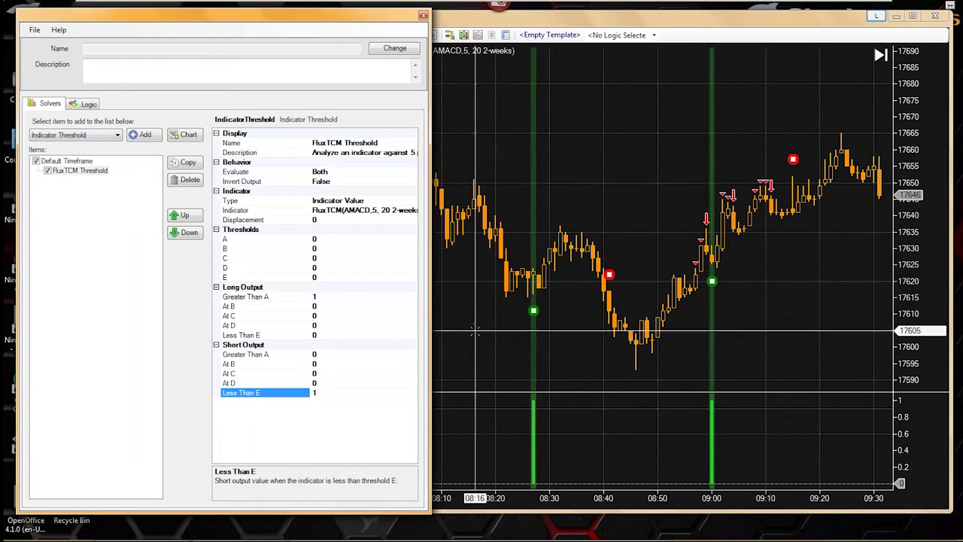
click(248, 357)
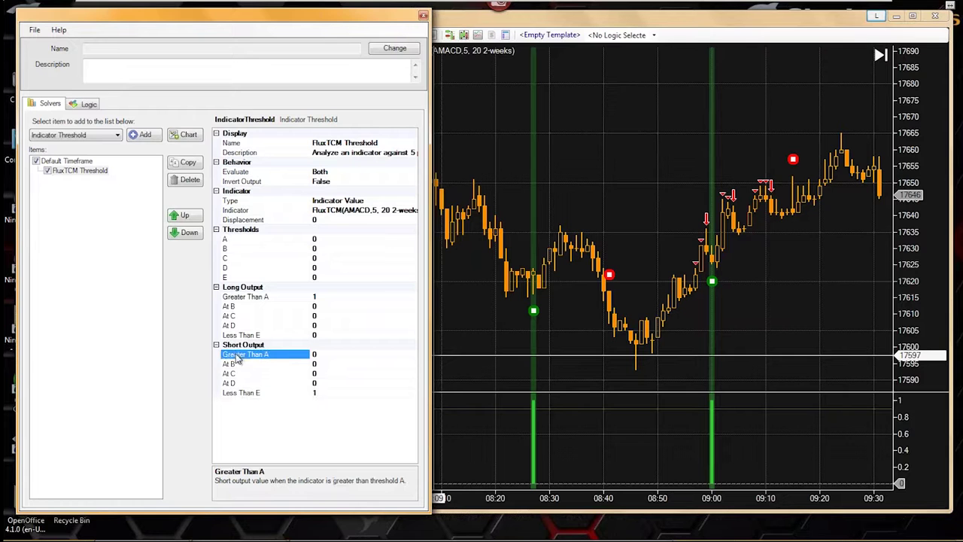
click(237, 393)
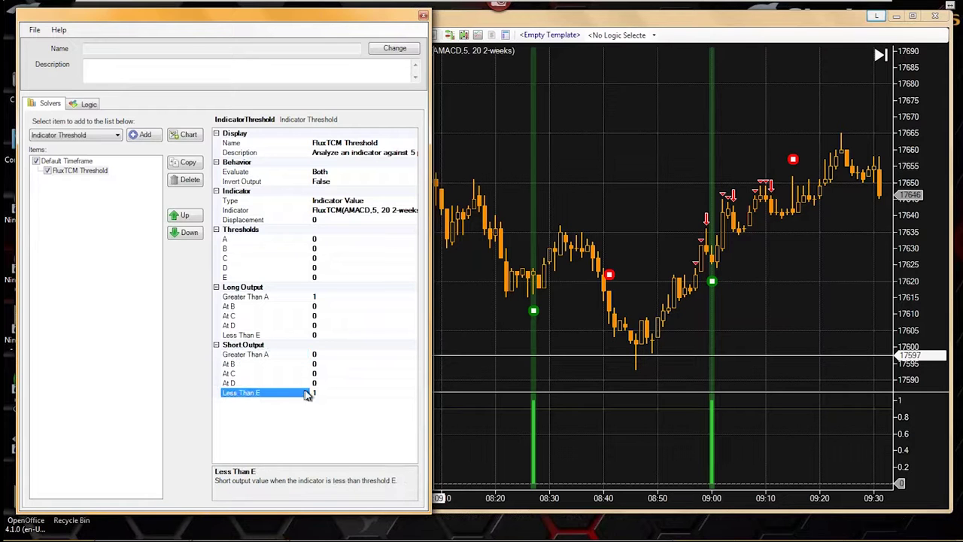
click(484, 329)
scroll(484, 329, up, 3)
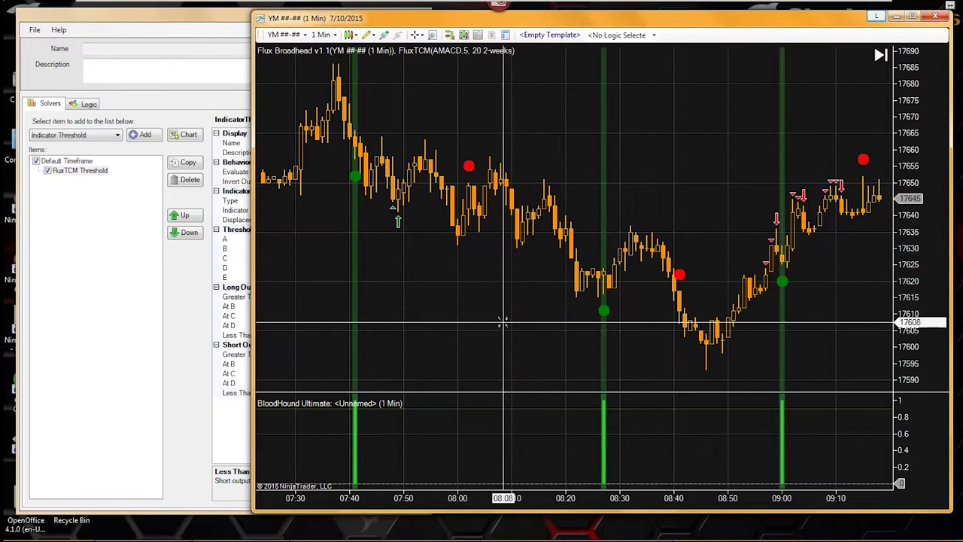
scroll(513, 344, down, 3)
Set the Short Output's Less Than E value to 0 and its Greater Than A value to 1
click(188, 380)
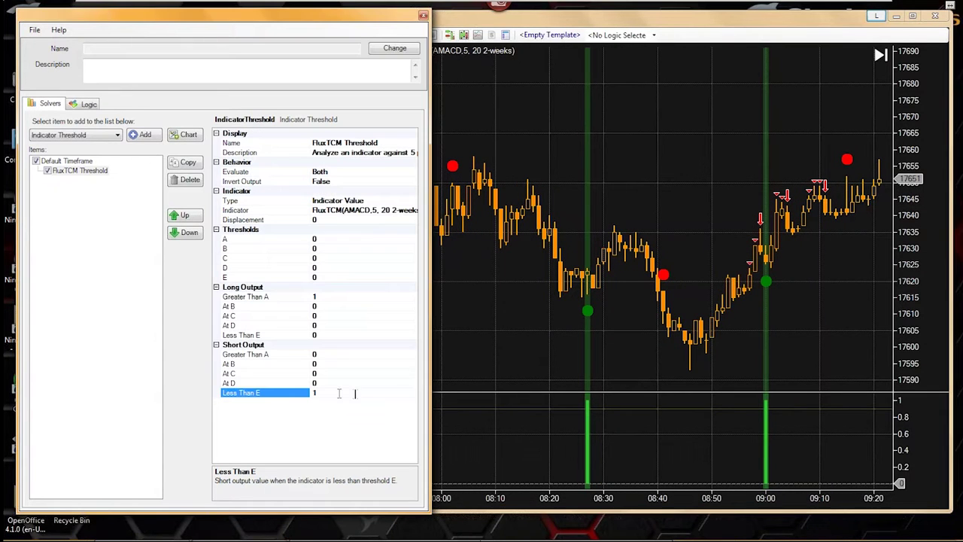
text(0)
click(324, 354)
text(1)
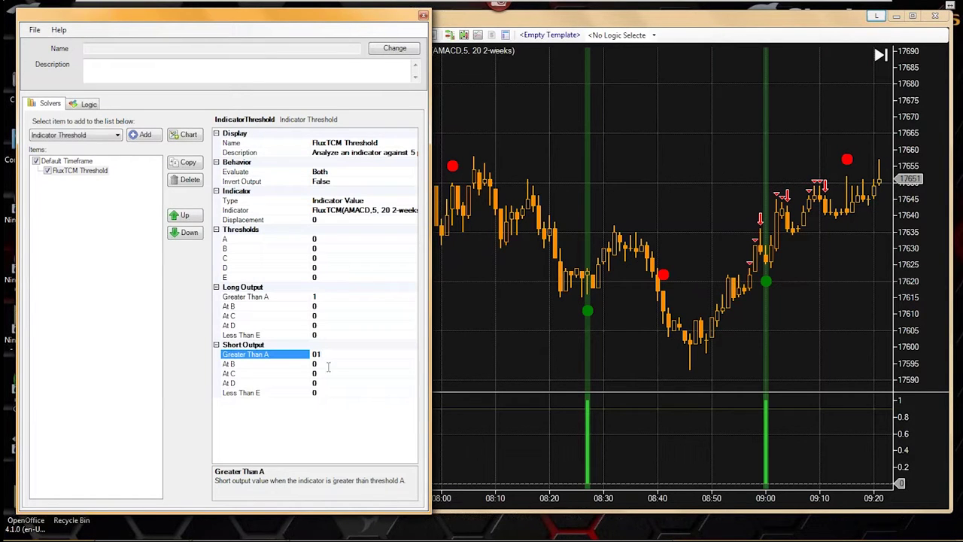
click(329, 365)
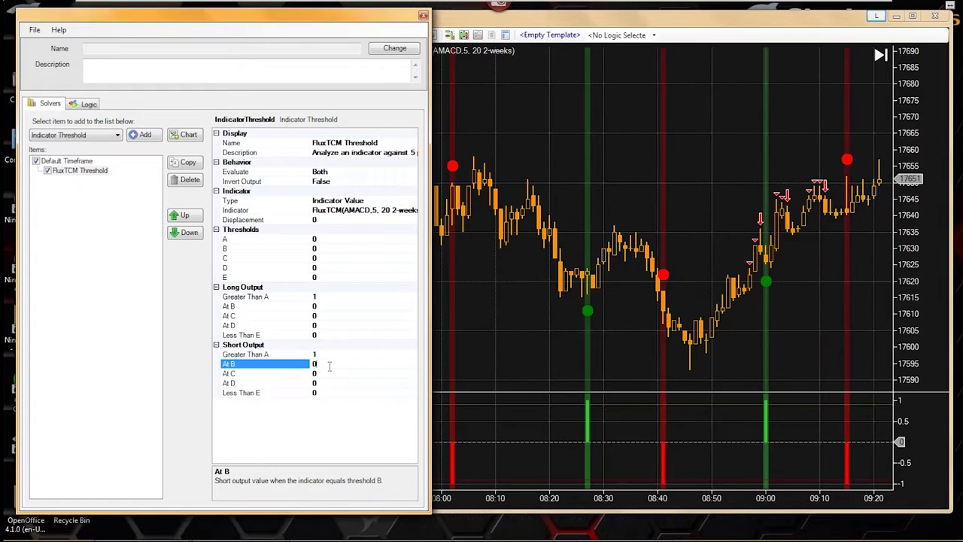
Examine the long and short signals at the chart's marker dots against the Greater Than A output settings
click(252, 299)
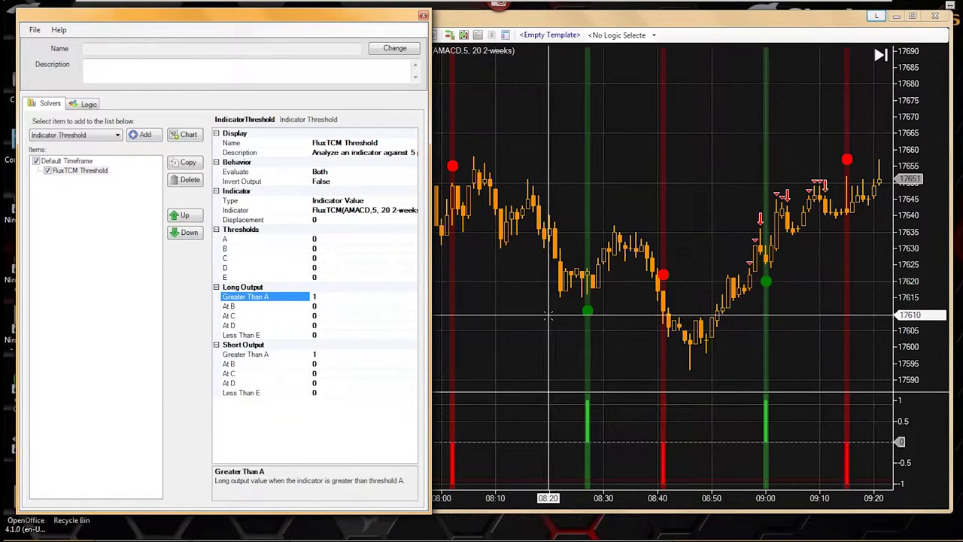
click(585, 310)
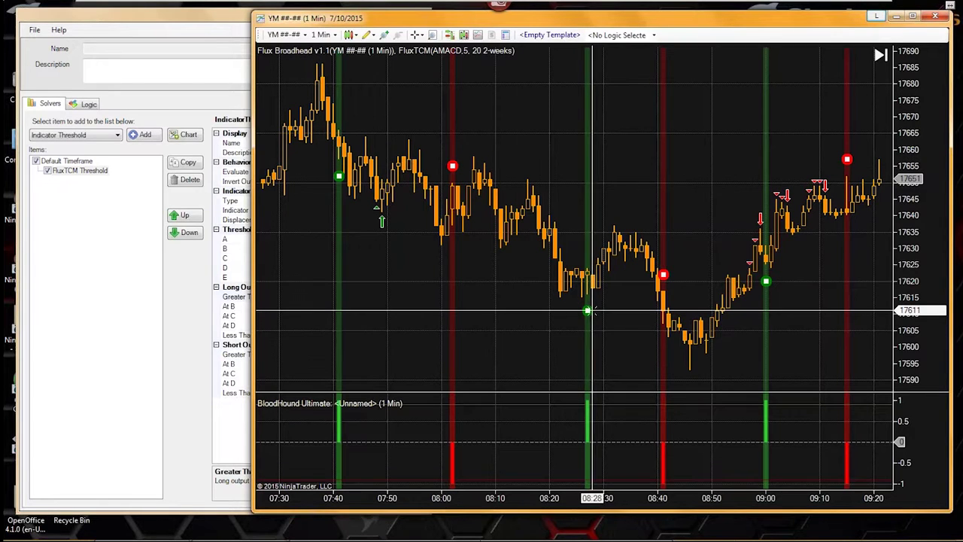
drag(523, 329, 800, 346)
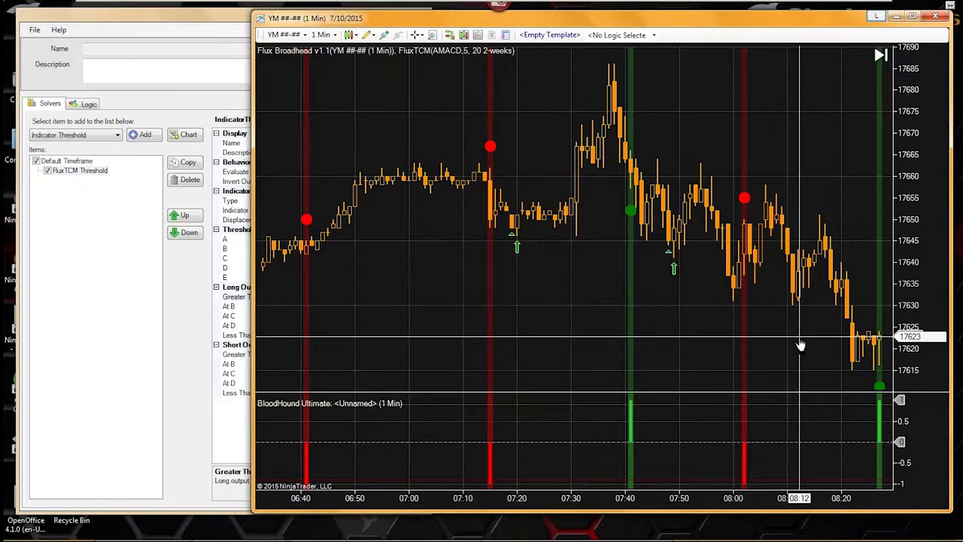
drag(858, 363, 741, 339)
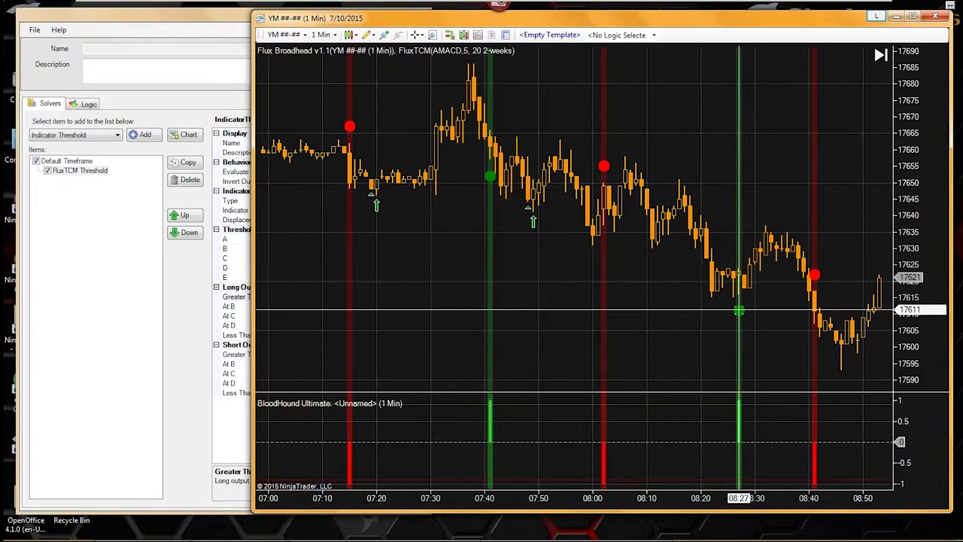
click(173, 326)
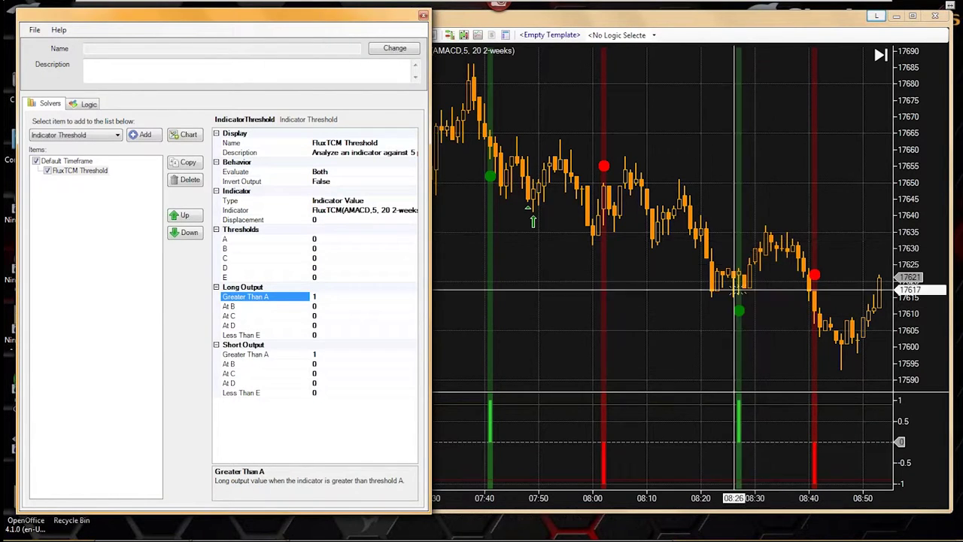
click(238, 355)
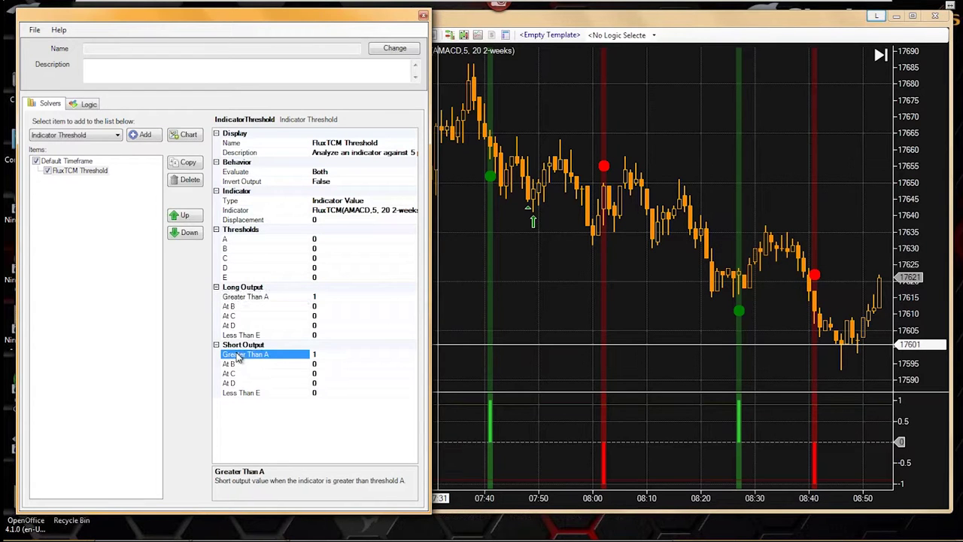
click(235, 348)
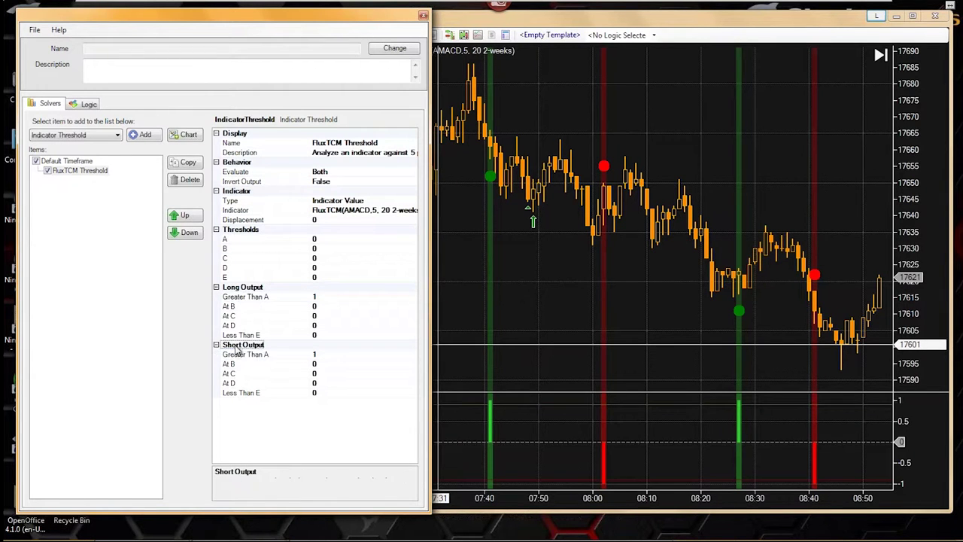
Examine how thresholds A and E relate to the Greater Than A values of the solver's Long Output and Short Output
click(240, 356)
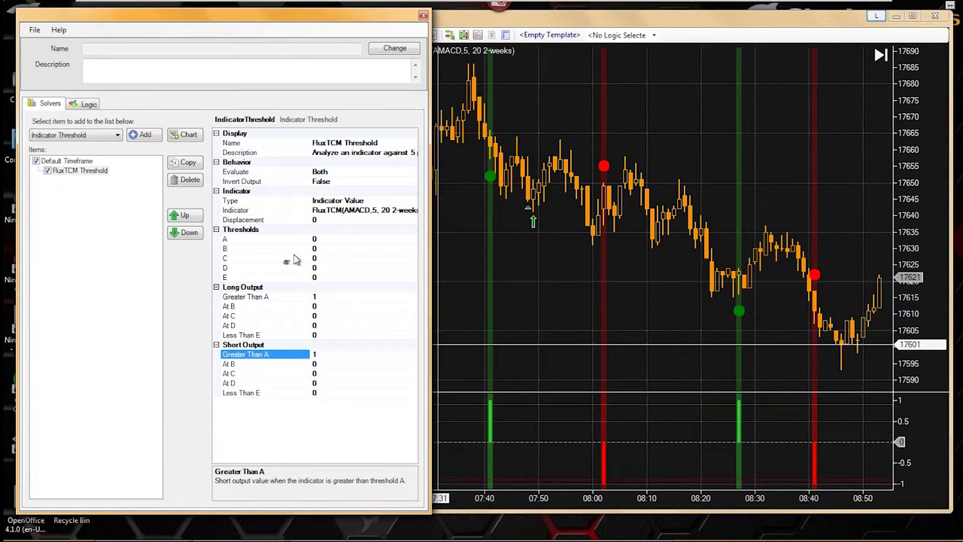
click(234, 240)
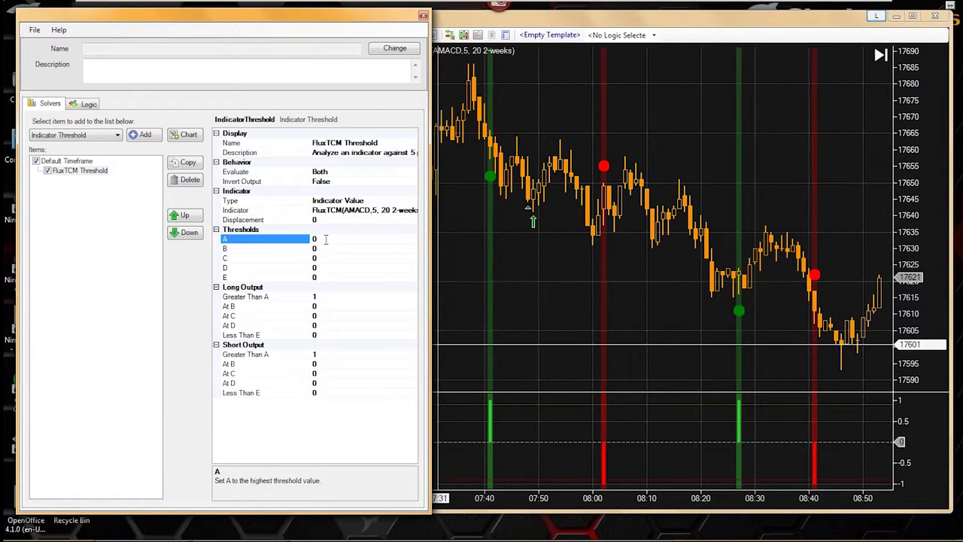
click(328, 298)
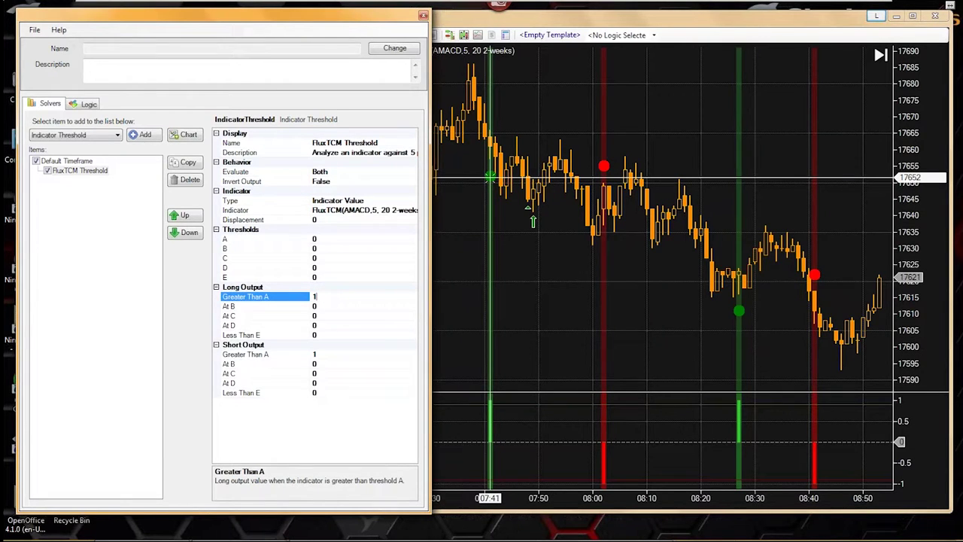
click(323, 355)
click(328, 298)
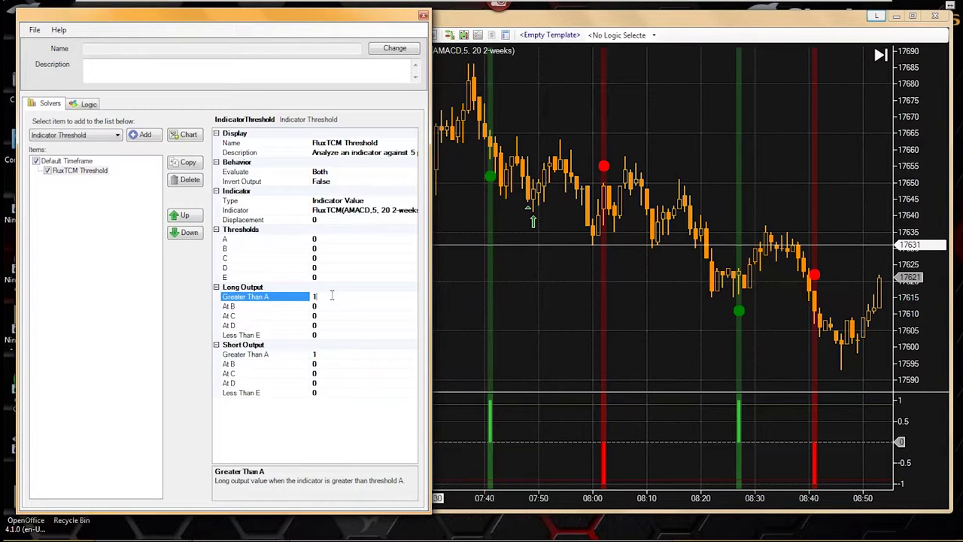
click(464, 239)
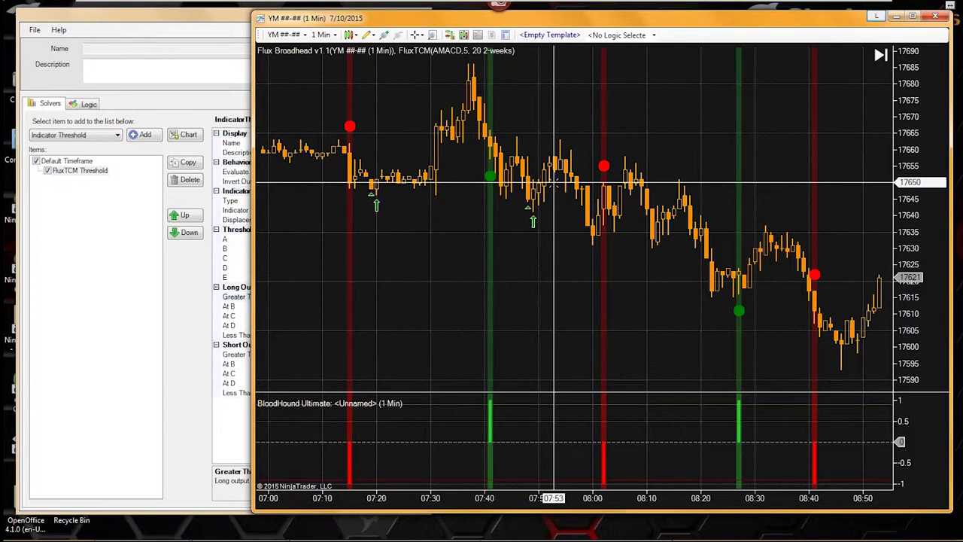
click(173, 324)
click(322, 354)
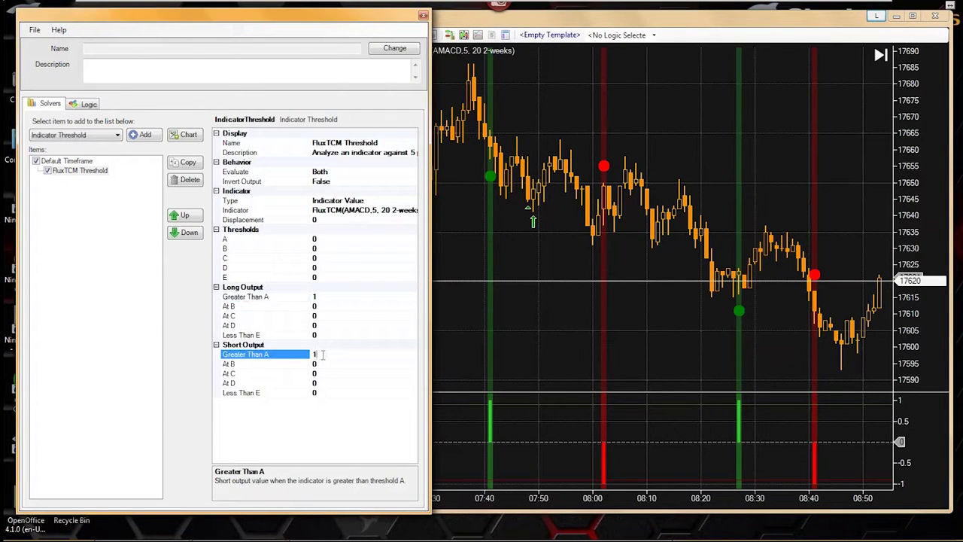
click(328, 258)
click(327, 242)
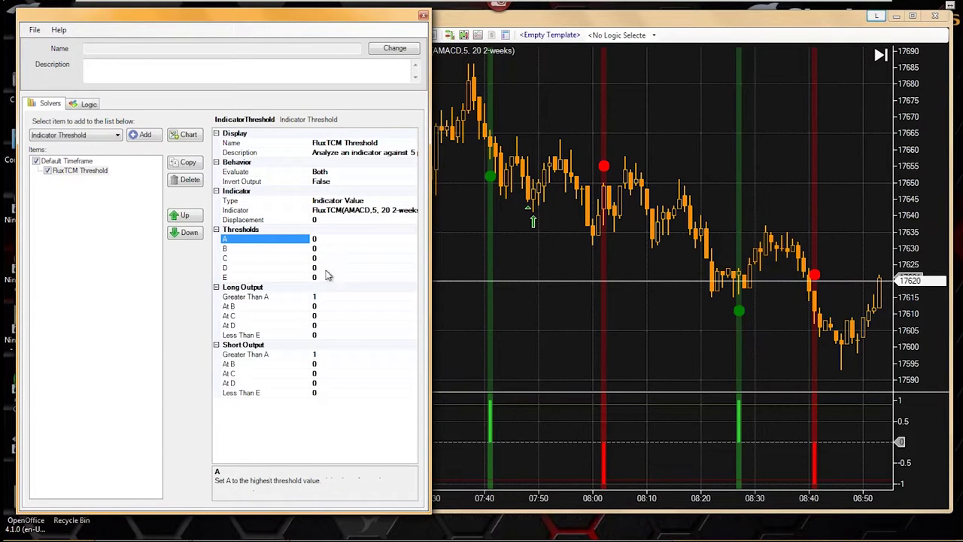
click(320, 277)
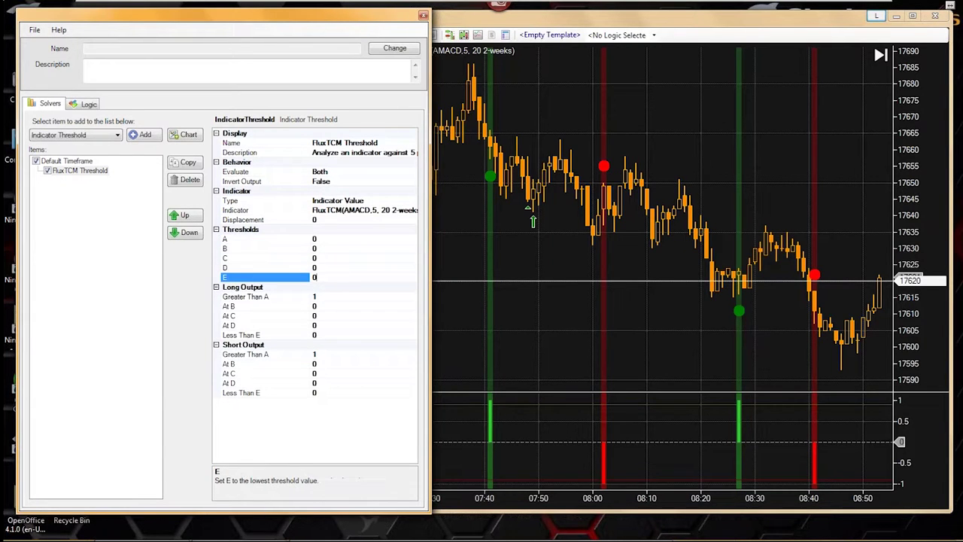
click(325, 355)
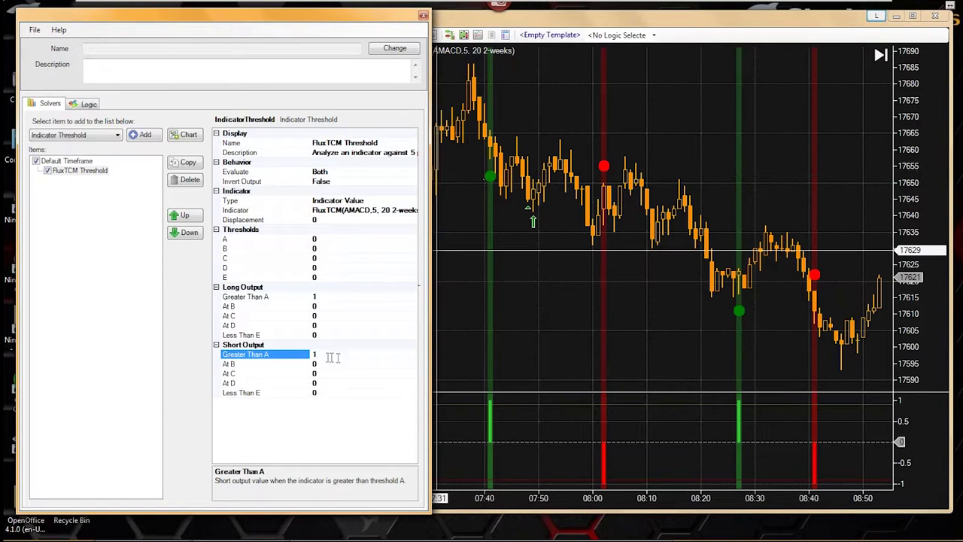
click(320, 240)
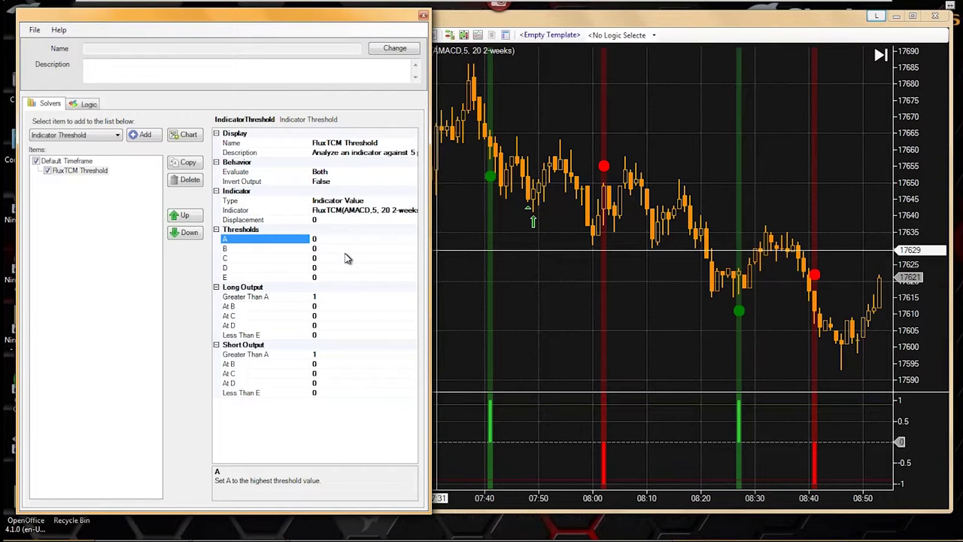
Compare the Greater Than A output settings with the marker dots and signal bars on the YM chart, continuing to the bars around 09:20
click(514, 265)
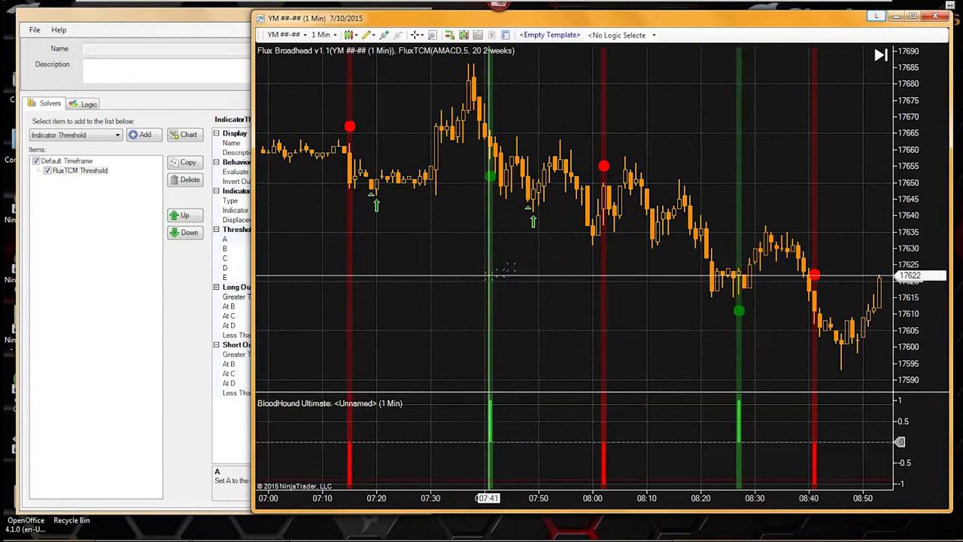
click(169, 295)
click(522, 306)
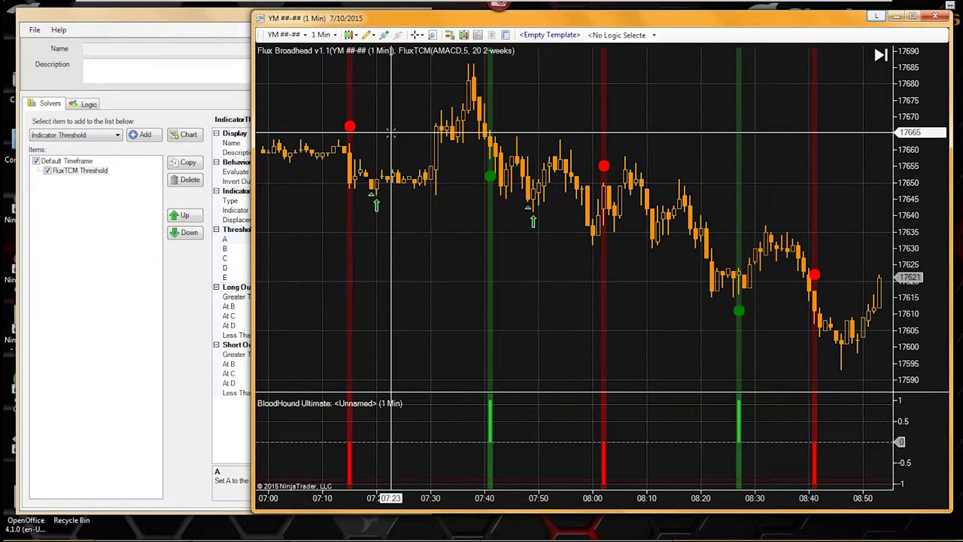
click(194, 329)
click(328, 355)
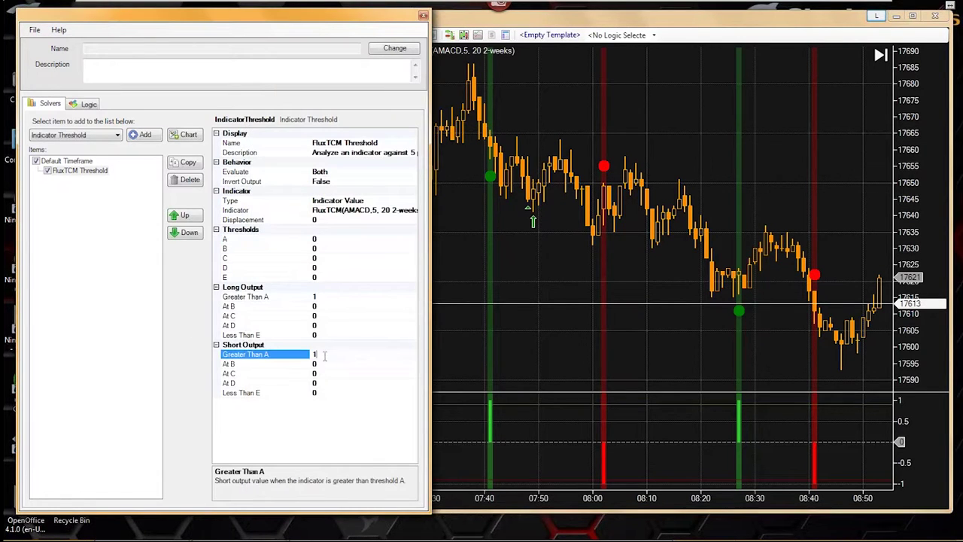
click(320, 296)
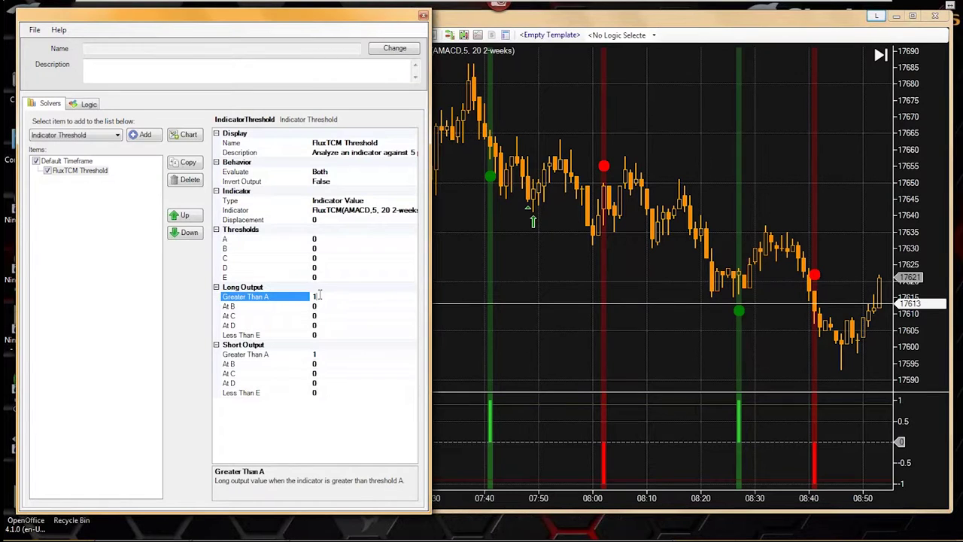
click(520, 290)
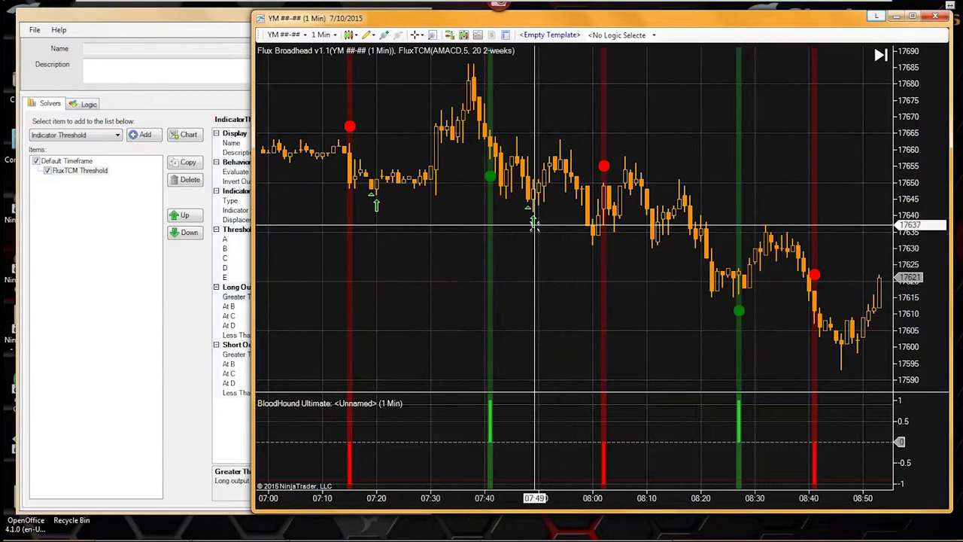
drag(573, 286, 470, 296)
drag(572, 327, 514, 334)
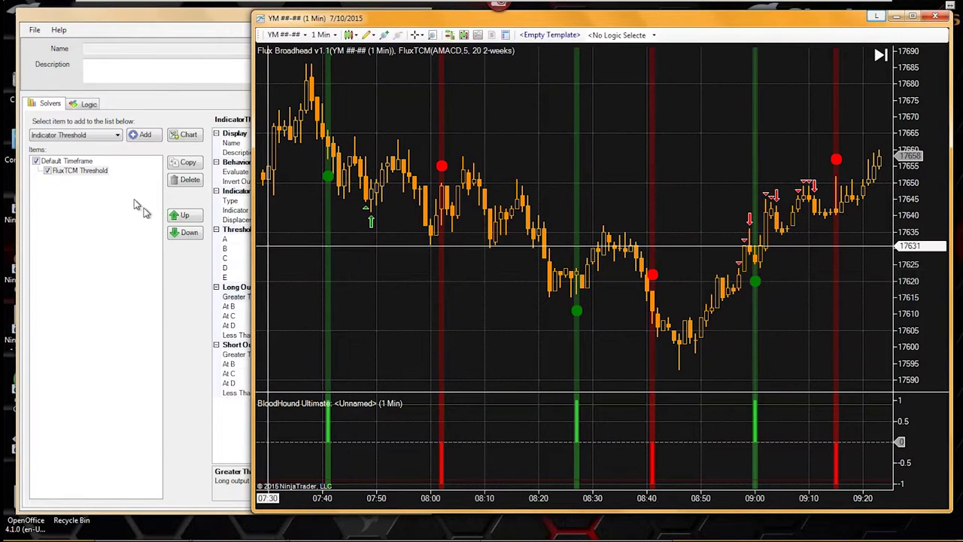
Add a second Indicator Threshold solver under Default Timeframe and disable the FluxTCM Threshold solver
click(141, 135)
click(74, 181)
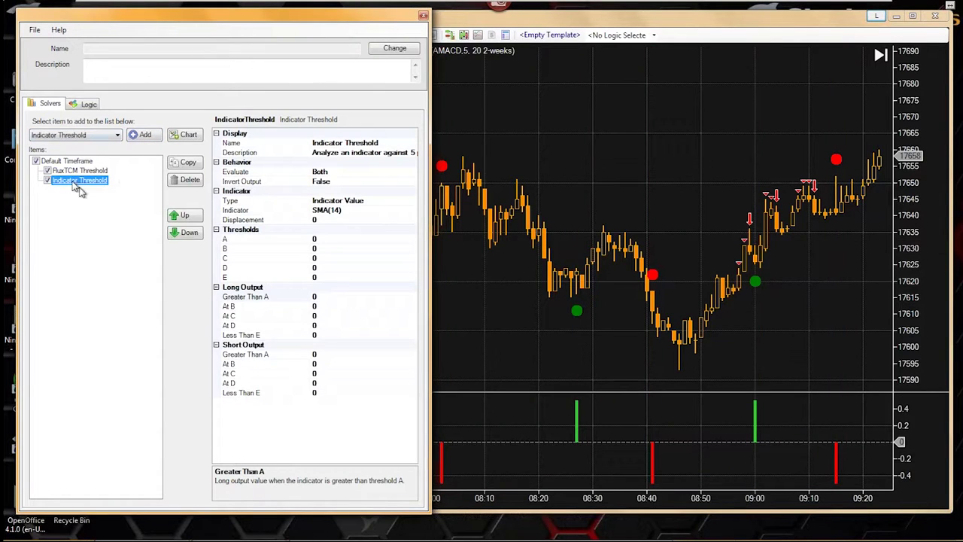
click(48, 171)
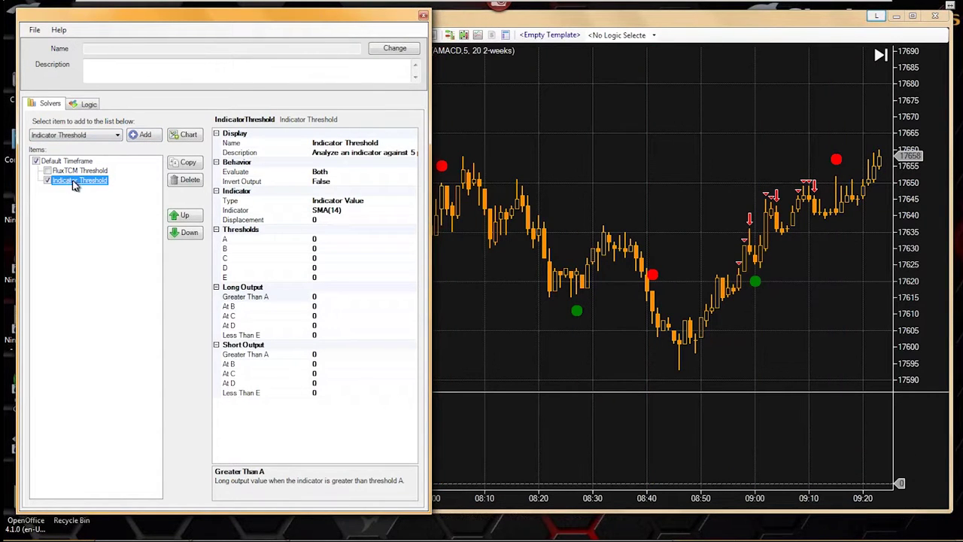
Rename the new Indicator Threshold solver as Flux Broadhead Thres
click(331, 143)
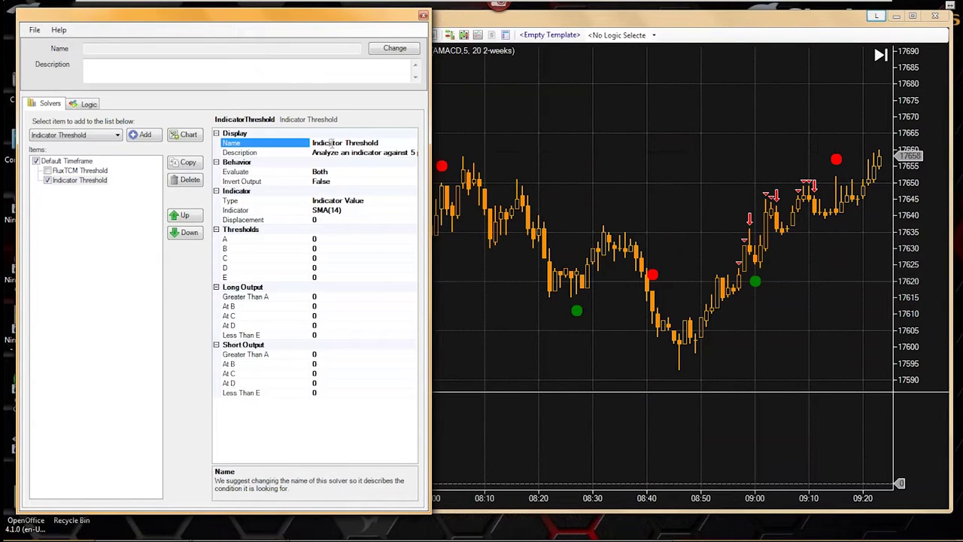
drag(344, 143, 310, 144)
text(Flux Broadhead Thres)
Replace the new solver's SMA(14) indicator with FluxBroadhead, checking the plots offered by FluxBroadheadElite for comparison
click(327, 211)
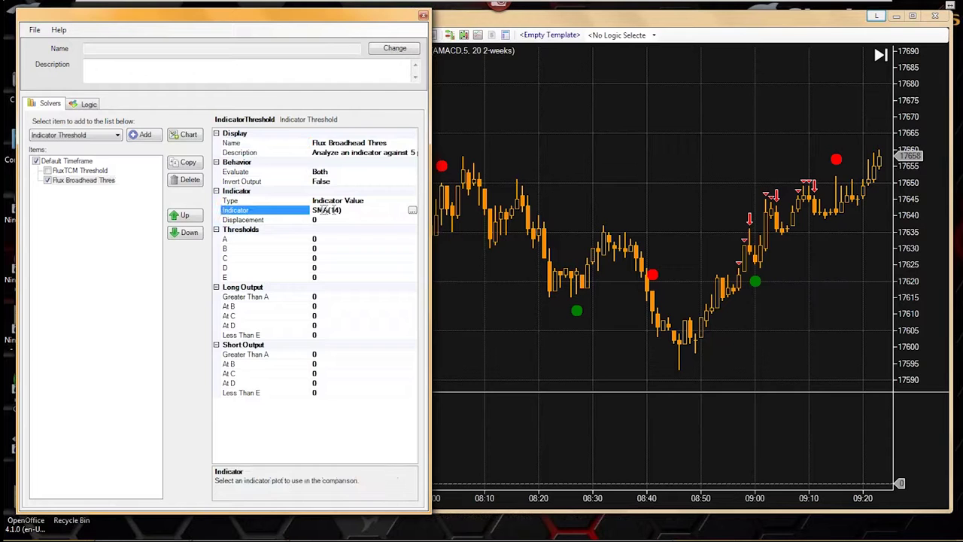
click(413, 213)
click(103, 195)
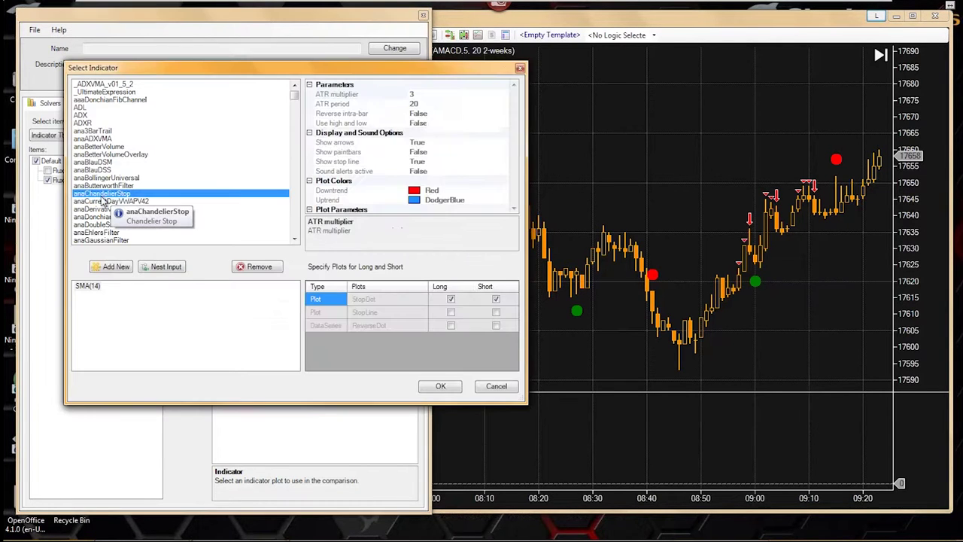
scroll(120, 218, down, 8)
click(132, 231)
scroll(123, 239, down, 4)
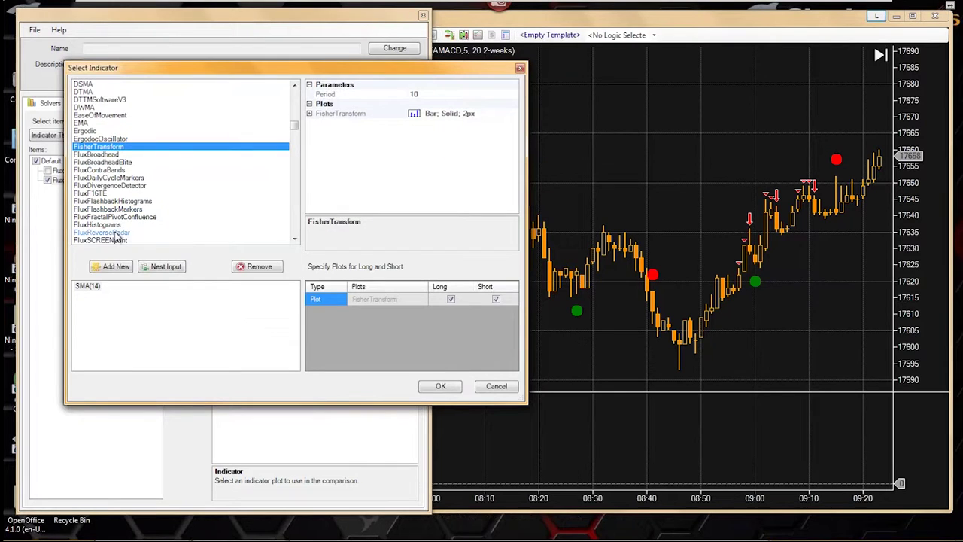
scroll(115, 238, down, 1)
click(99, 131)
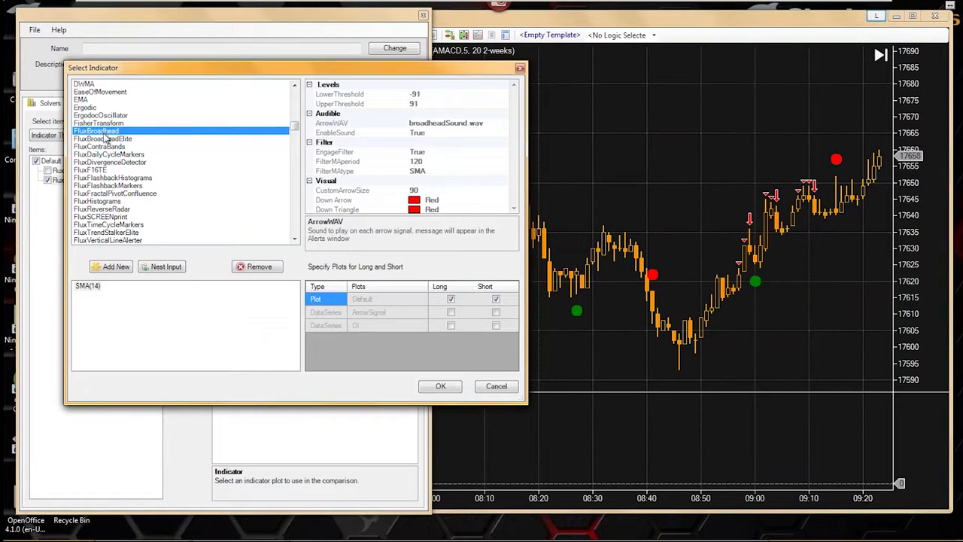
click(108, 140)
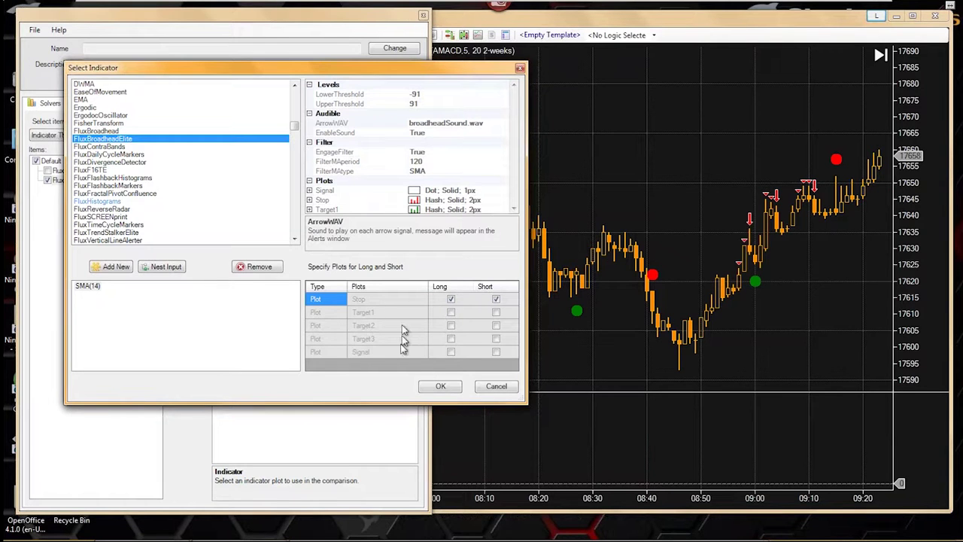
click(104, 131)
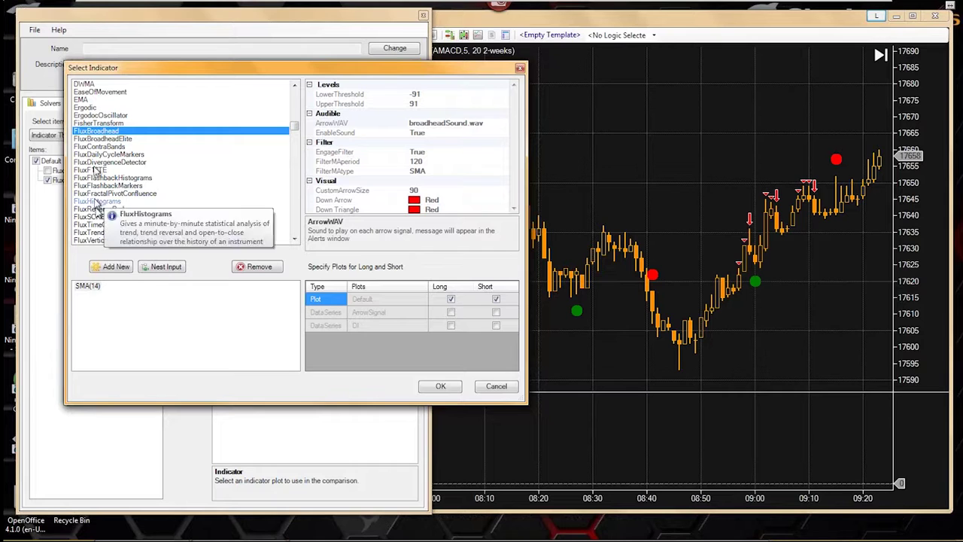
click(114, 266)
click(100, 289)
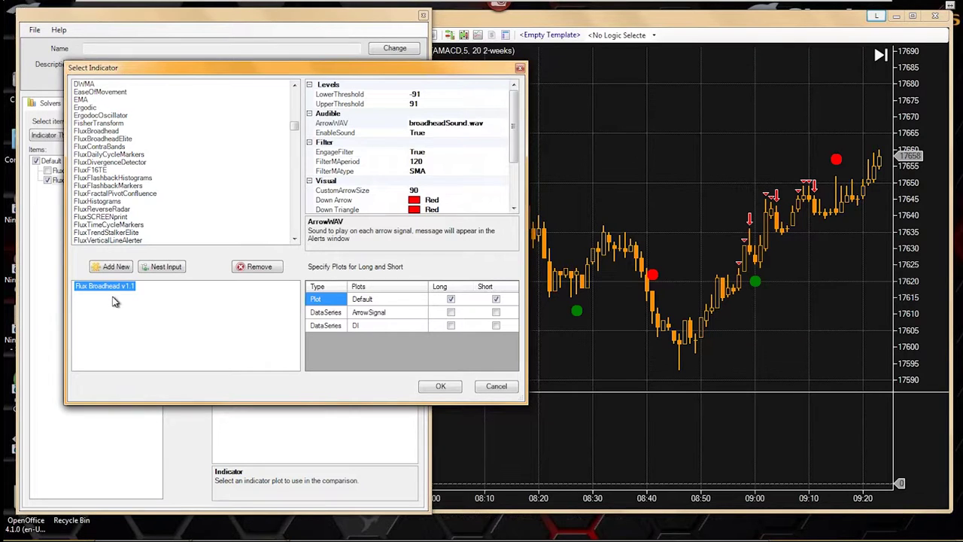
Choose the Flux Broadhead indicator's ArrowSignal data series for both the long and short plots
click(367, 313)
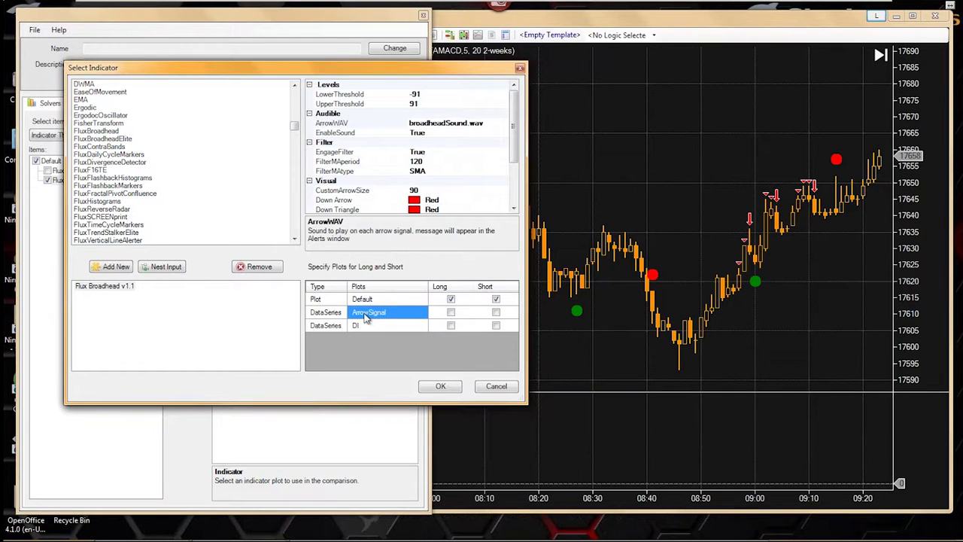
click(326, 317)
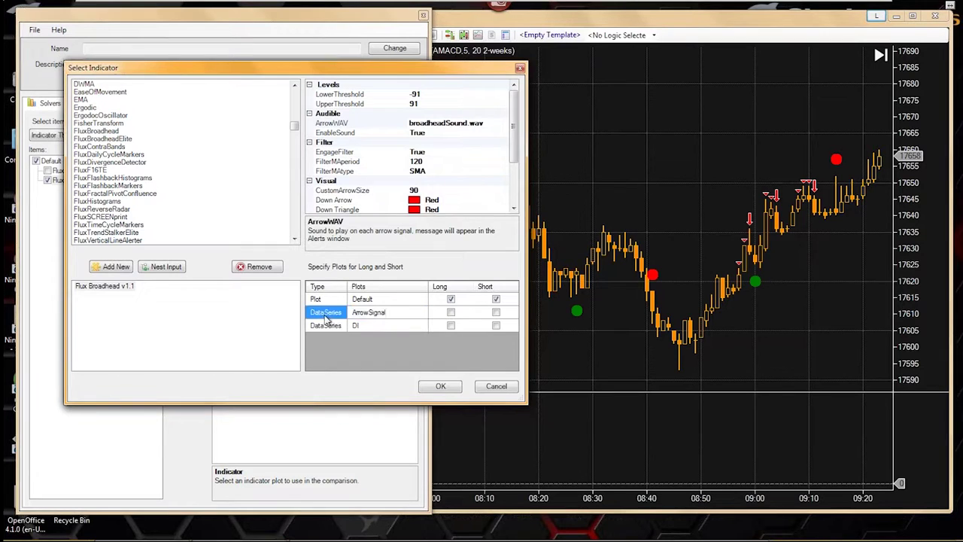
click(365, 322)
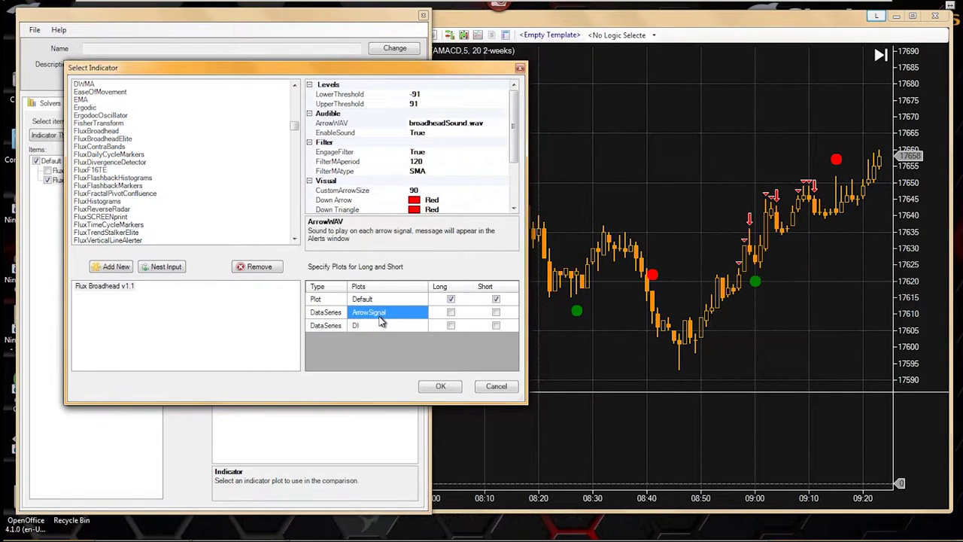
click(334, 322)
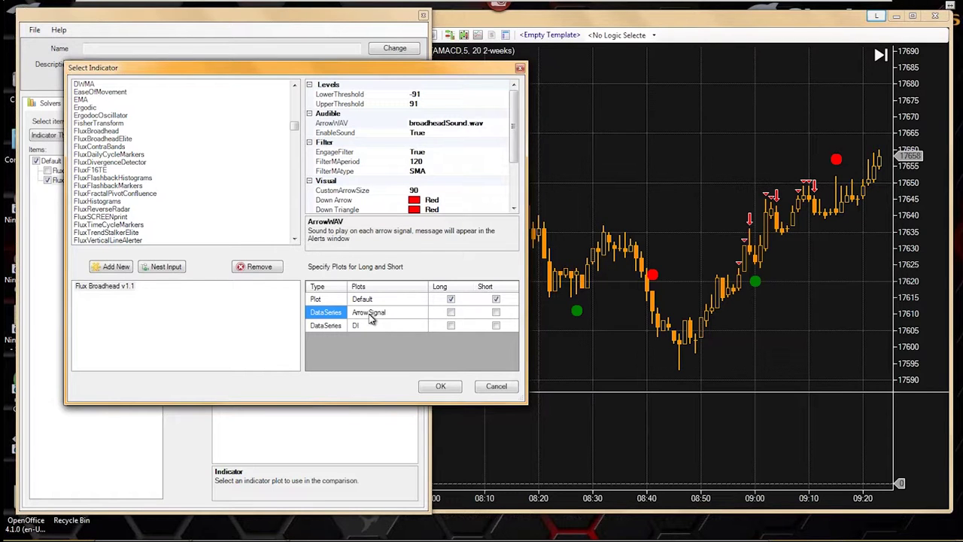
click(371, 317)
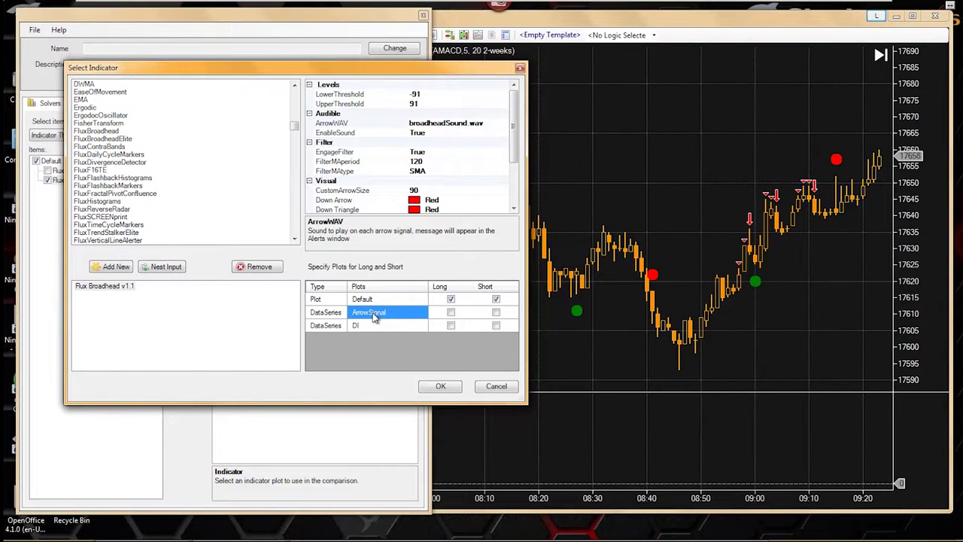
click(374, 318)
click(450, 312)
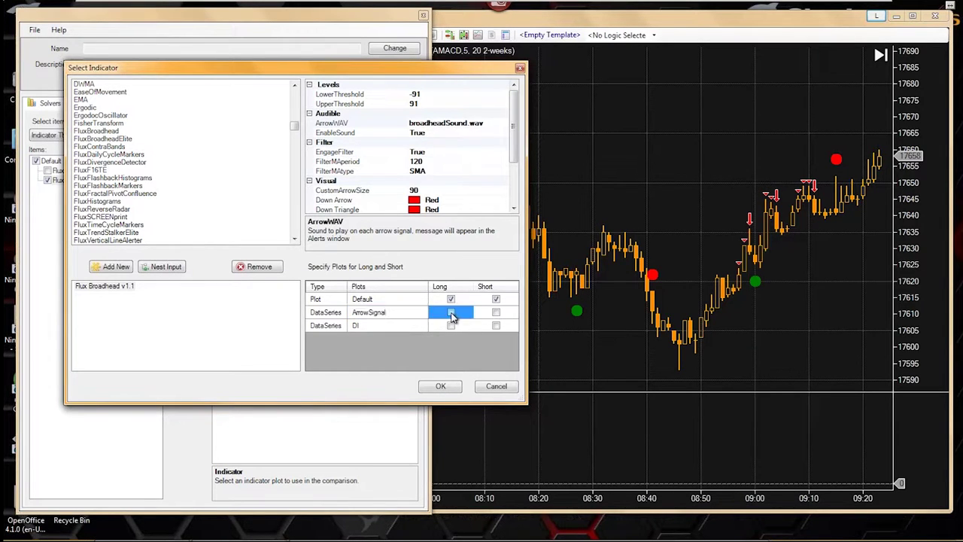
click(493, 313)
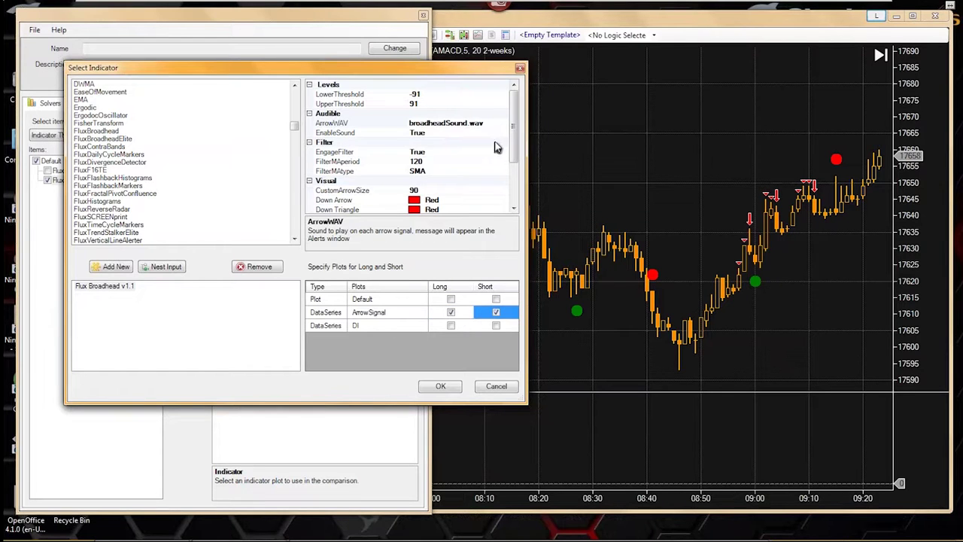
Set the Flux Broadhead indicator's LowerThreshold to -70 and its UpperThreshold to 70
click(432, 94)
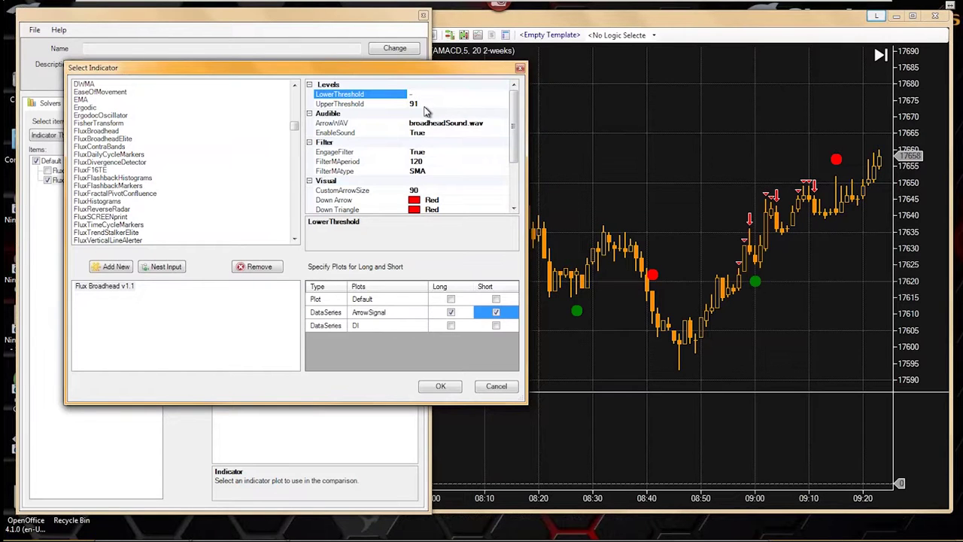
click(425, 104)
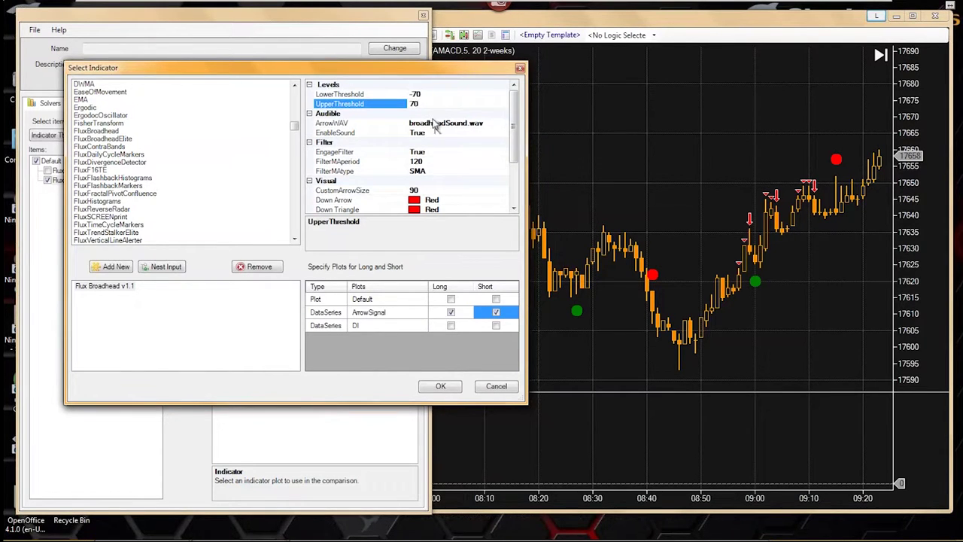
Turn off the Flux Broadhead indicator's EnableSound option and accept the indicator selection
click(442, 387)
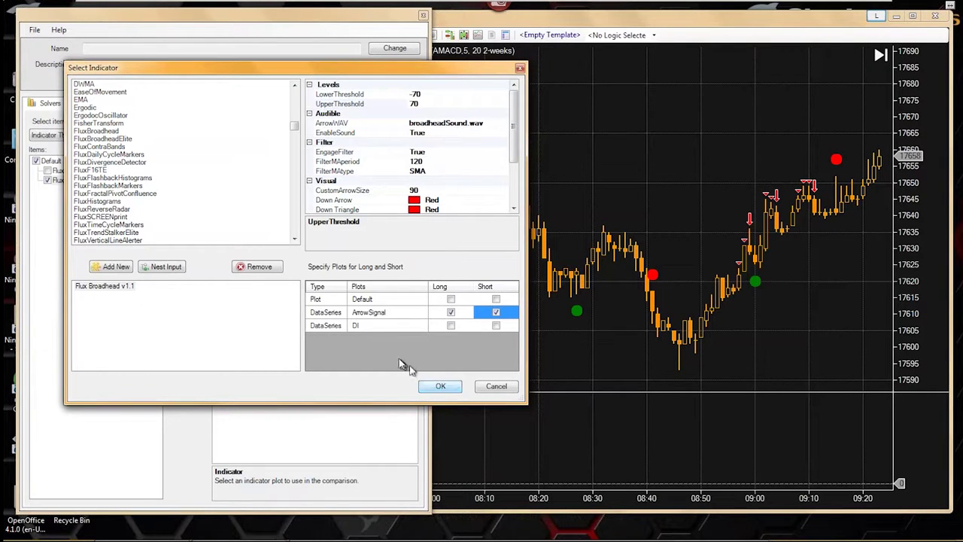
double_click(435, 133)
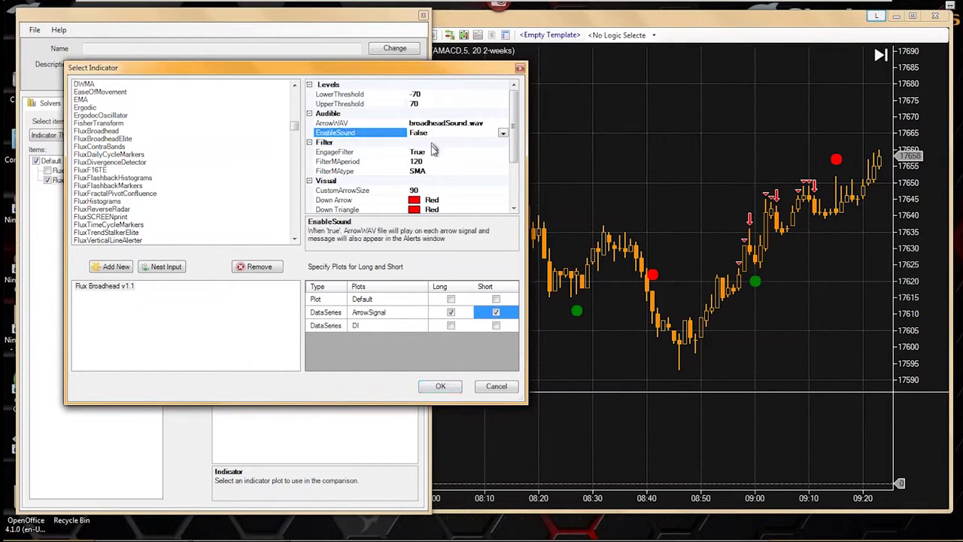
click(450, 384)
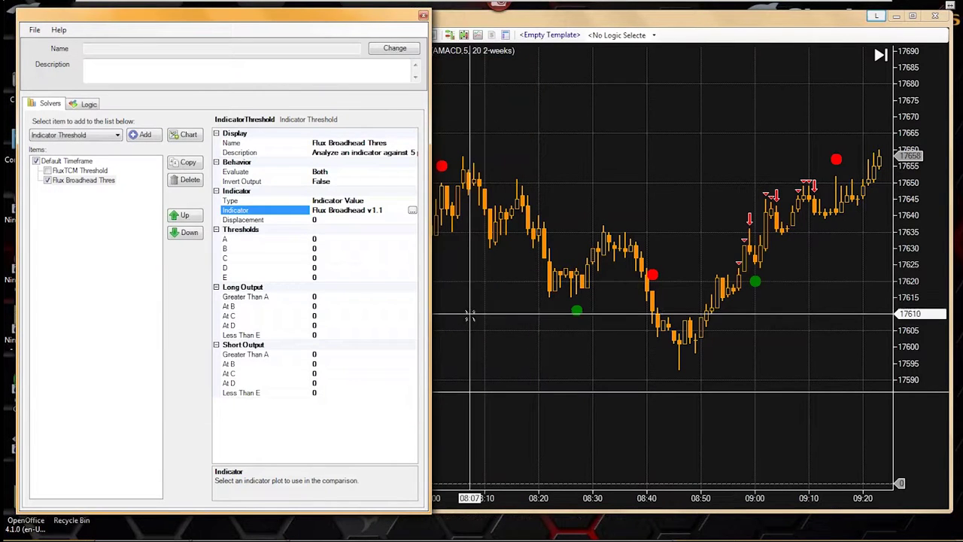
Set the Long Output's Greater Than A value to 1 and check the long signals against the up arrows across earlier chart history
click(324, 298)
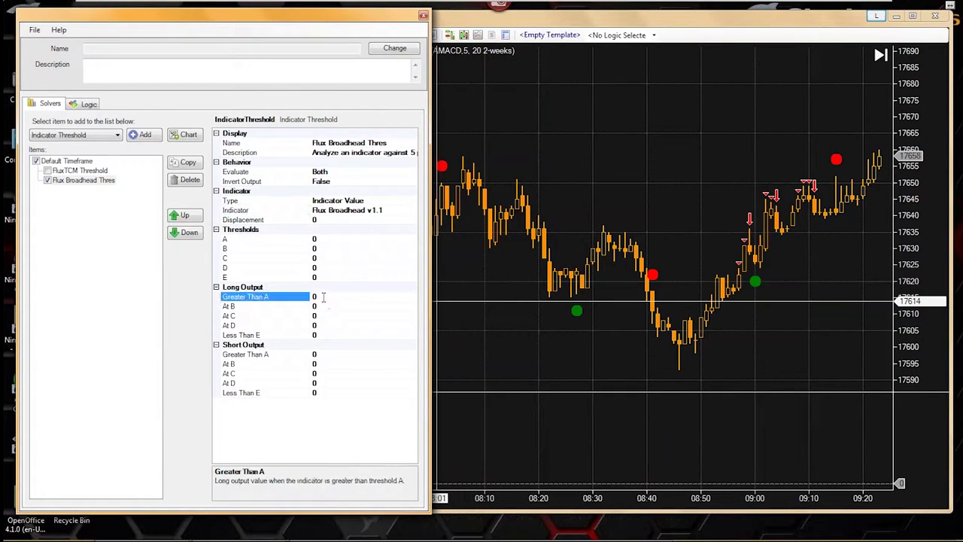
text(1)
click(329, 358)
click(440, 320)
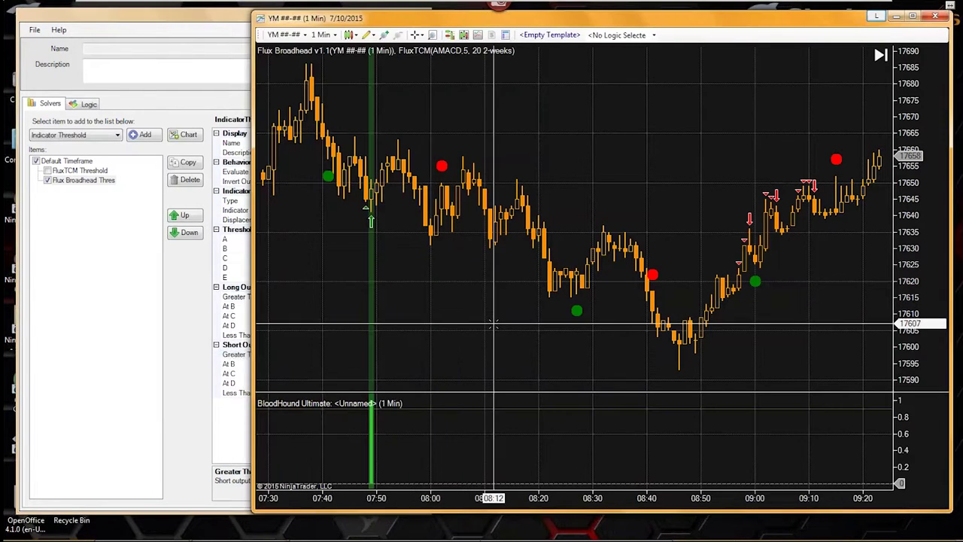
drag(407, 309, 512, 323)
mouse_move(533, 331)
mouse_down()
mouse_move(527, 340)
mouse_move(592, 328)
mouse_move(590, 309)
mouse_move(561, 334)
mouse_move(542, 323)
mouse_up()
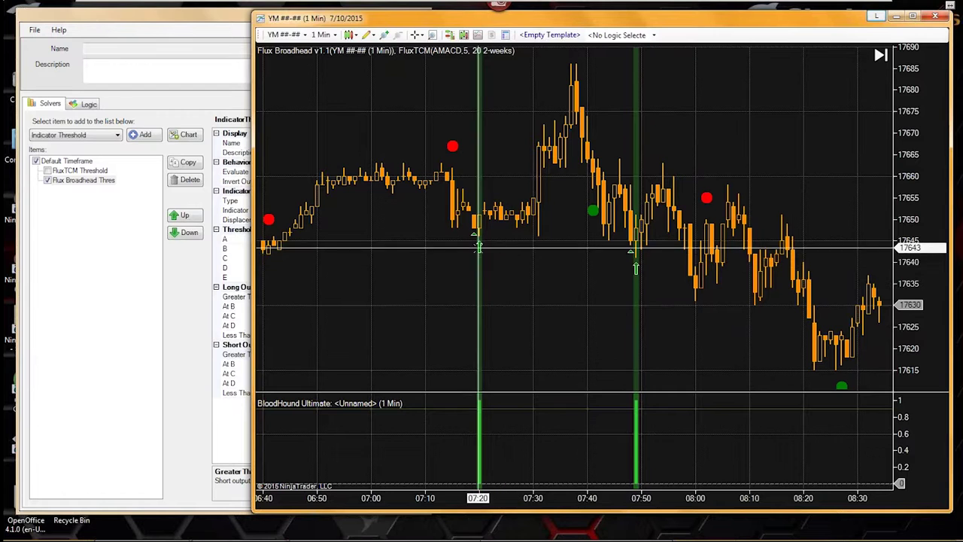
drag(630, 273, 670, 331)
drag(490, 345, 585, 256)
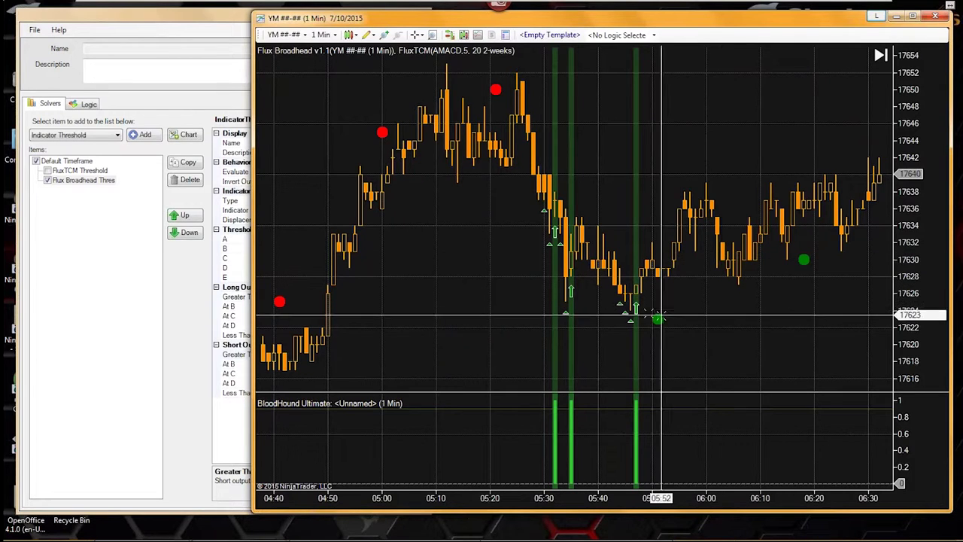
drag(770, 352, 743, 351)
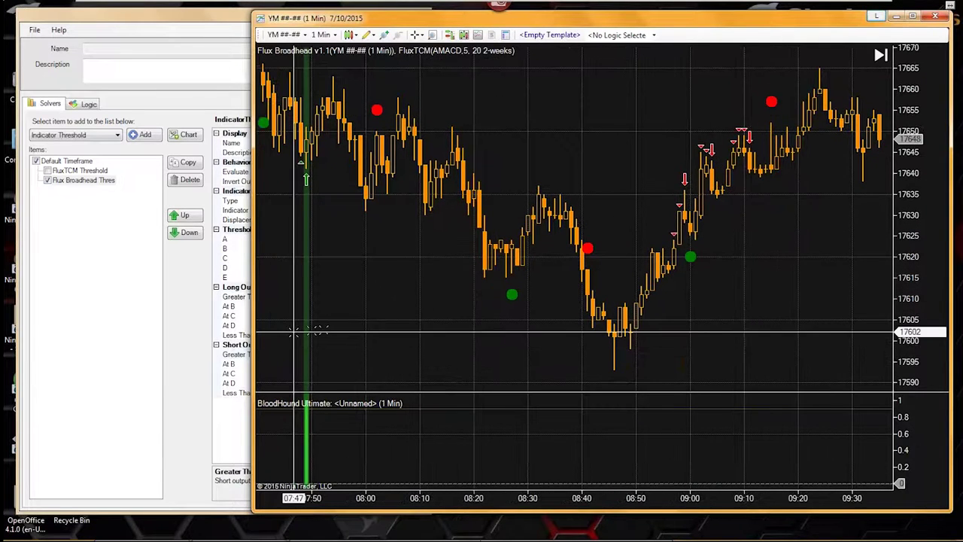
Try setting the Short Output's Greater Than A value to 1 and check the signals against the down arrows on the chart
click(172, 329)
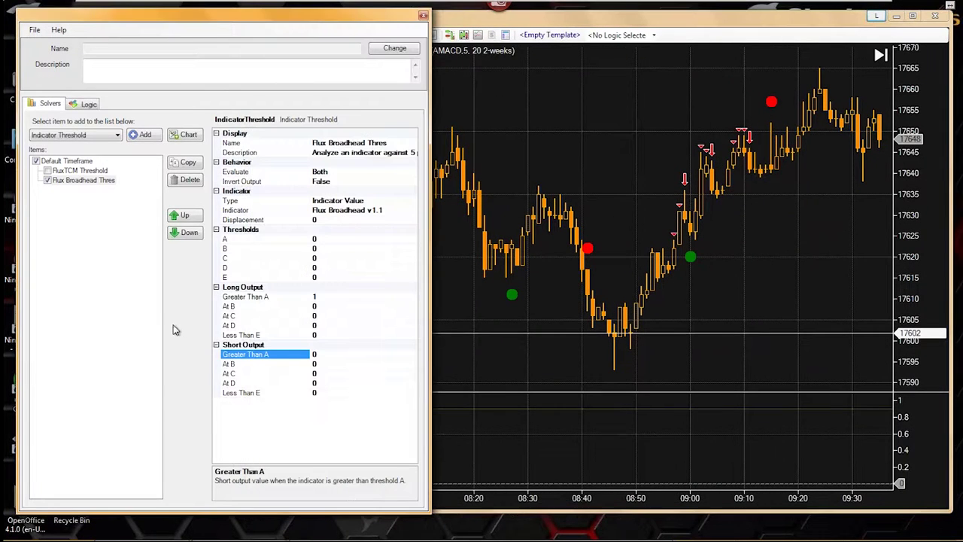
click(322, 354)
text(1)
click(324, 365)
click(532, 369)
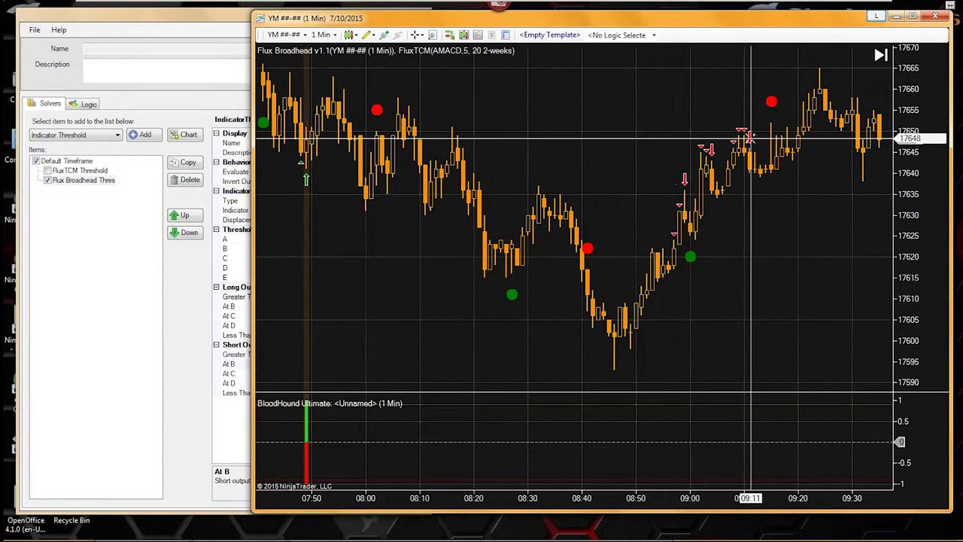
scroll(781, 271, down, 2)
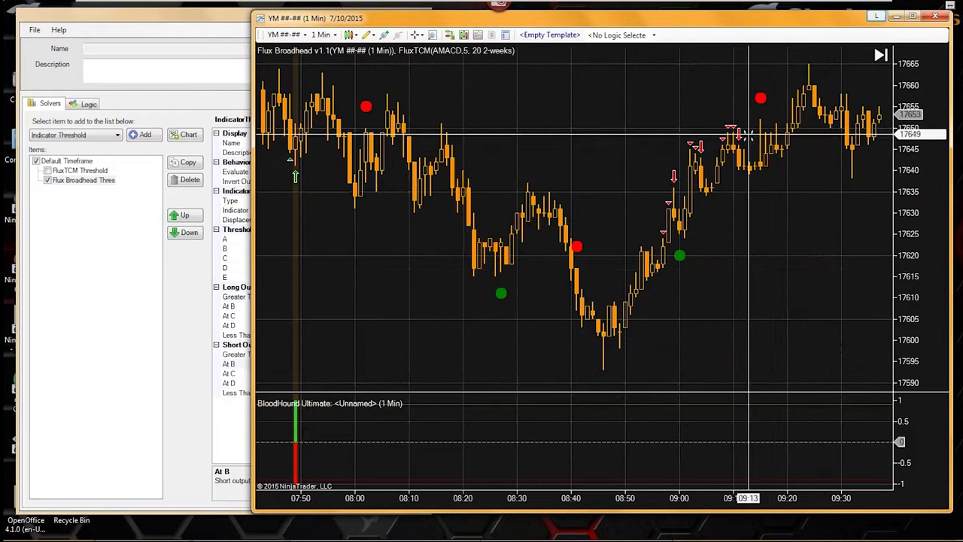
click(170, 338)
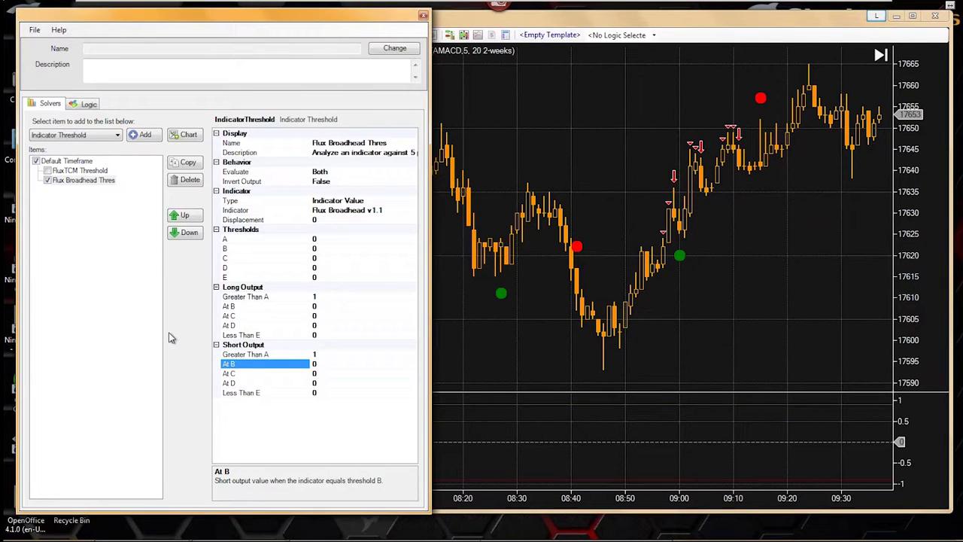
Review the Flux Broadhead indicator's plot and data series types, comparing its ArrowSignal series with the arrows on the chart
click(275, 355)
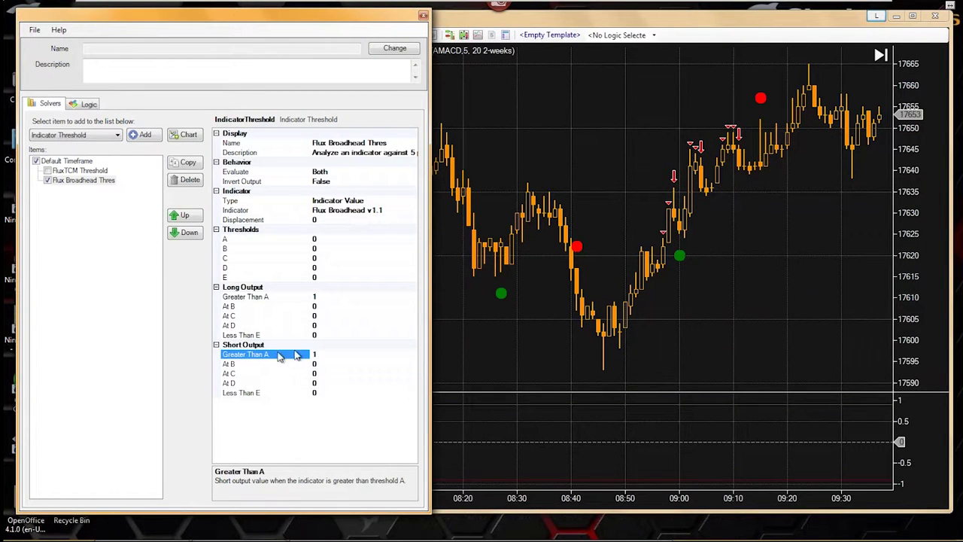
click(397, 210)
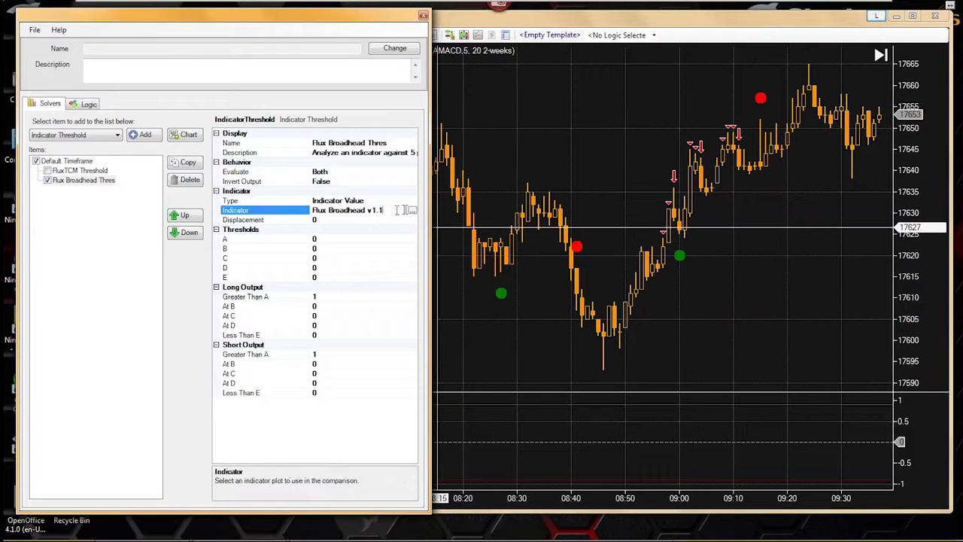
click(411, 211)
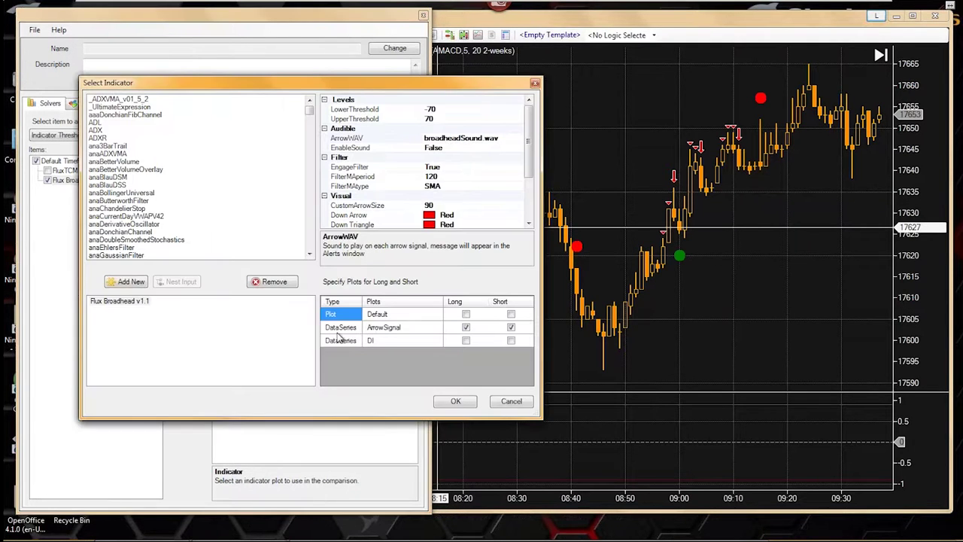
click(342, 328)
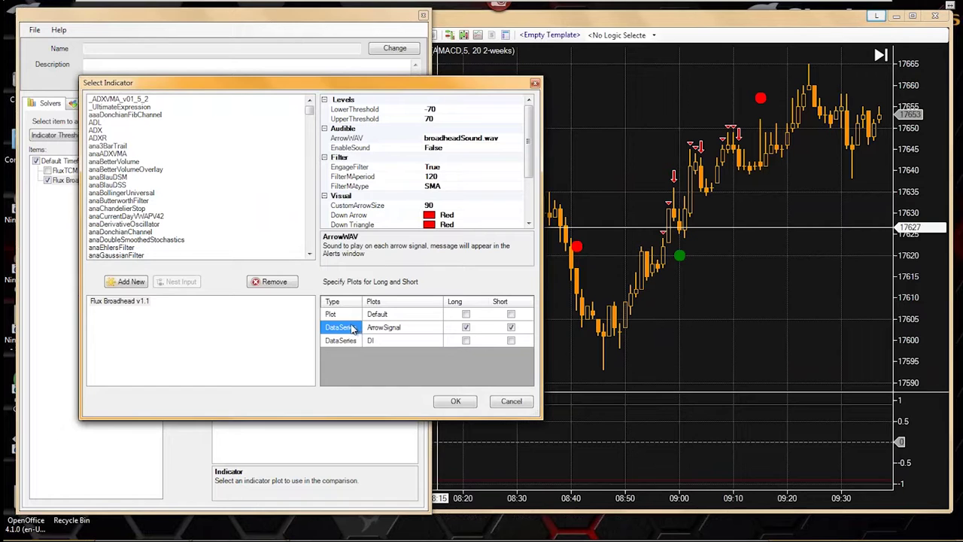
click(338, 316)
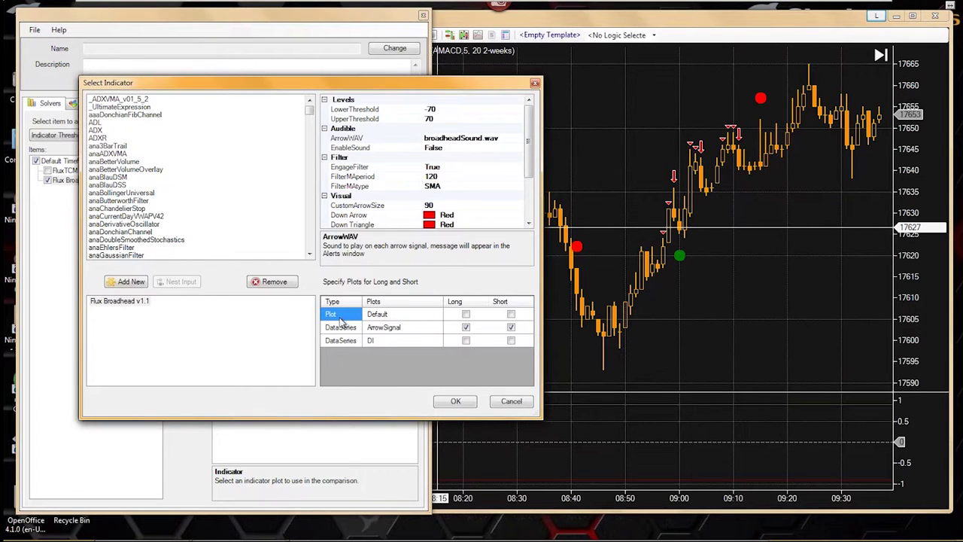
drag(247, 83, 370, 107)
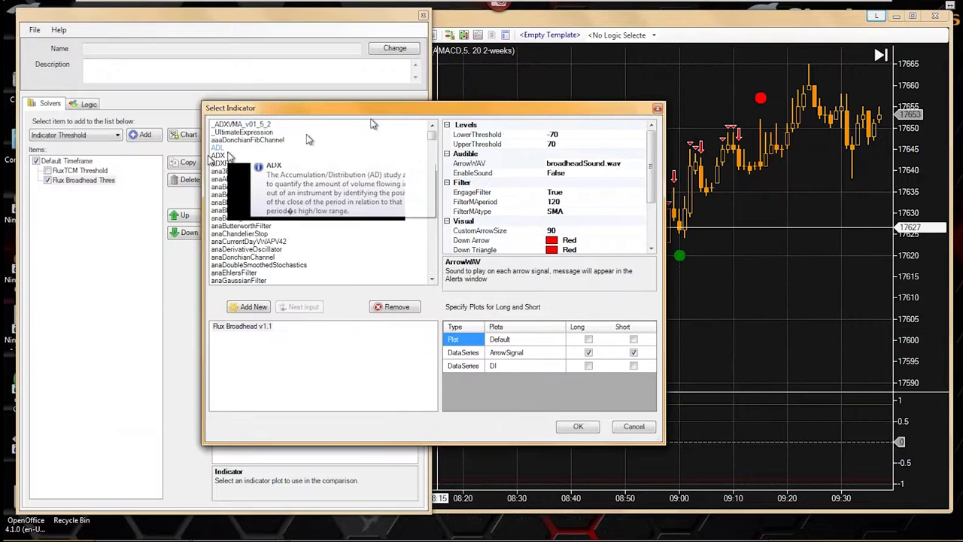
click(467, 354)
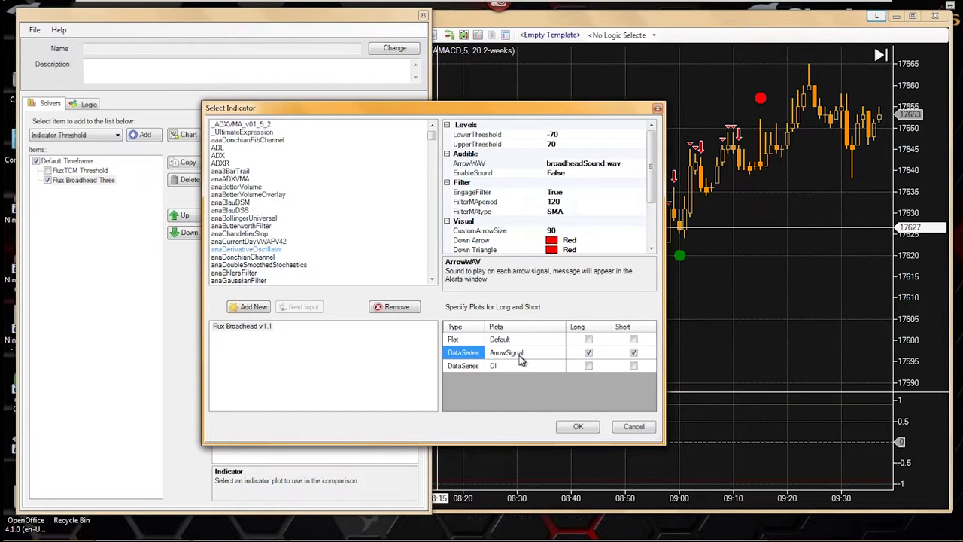
drag(506, 107, 409, 111)
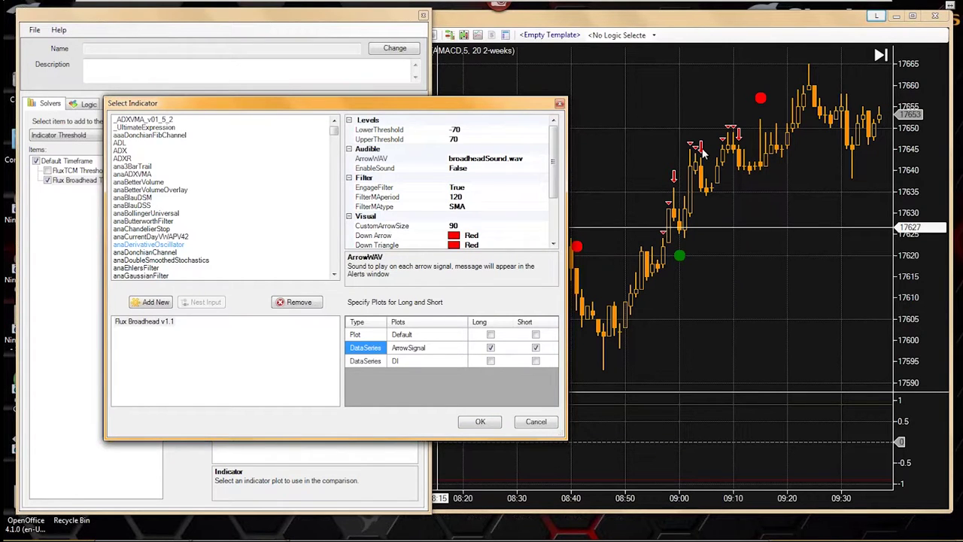
click(486, 423)
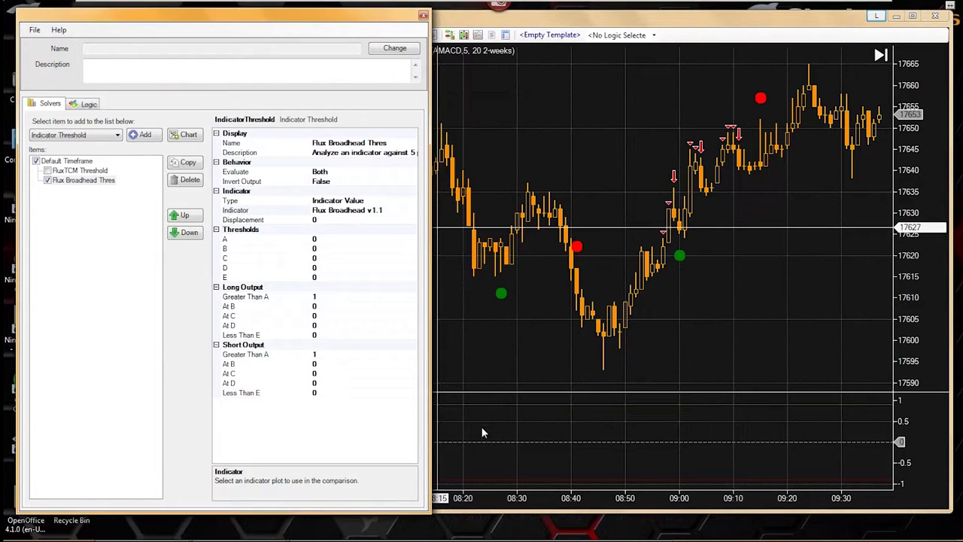
Set the Short Output's Greater Than A value to 0 and its Less Than E value to 1
click(322, 353)
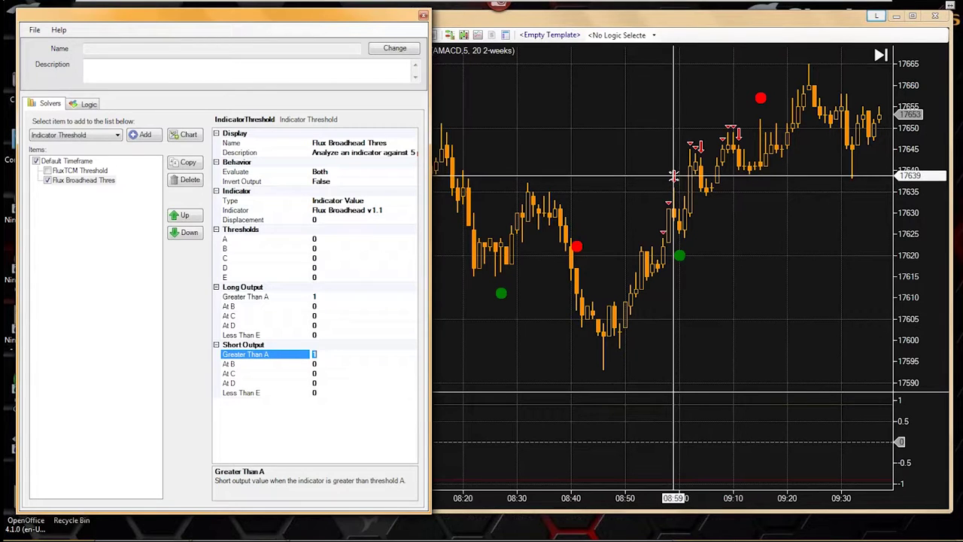
text(0)
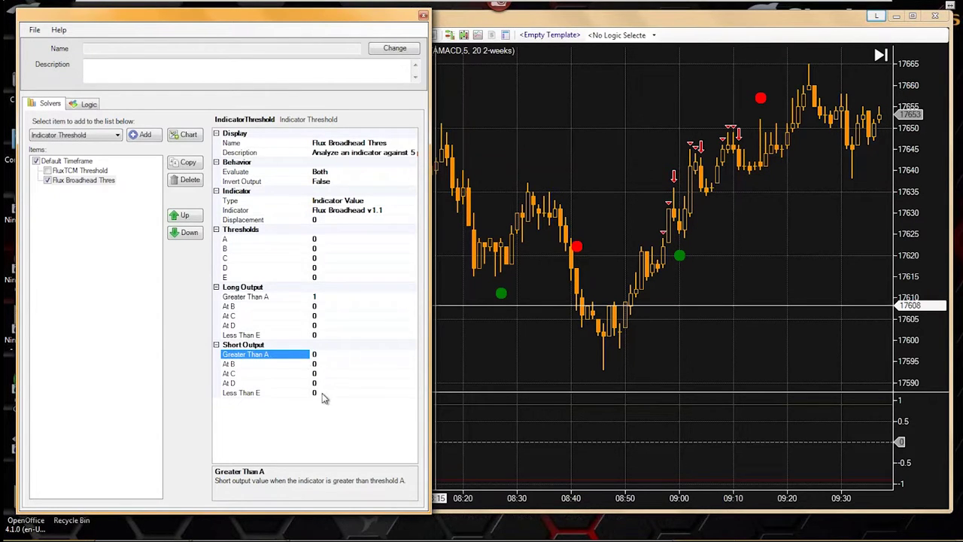
click(302, 393)
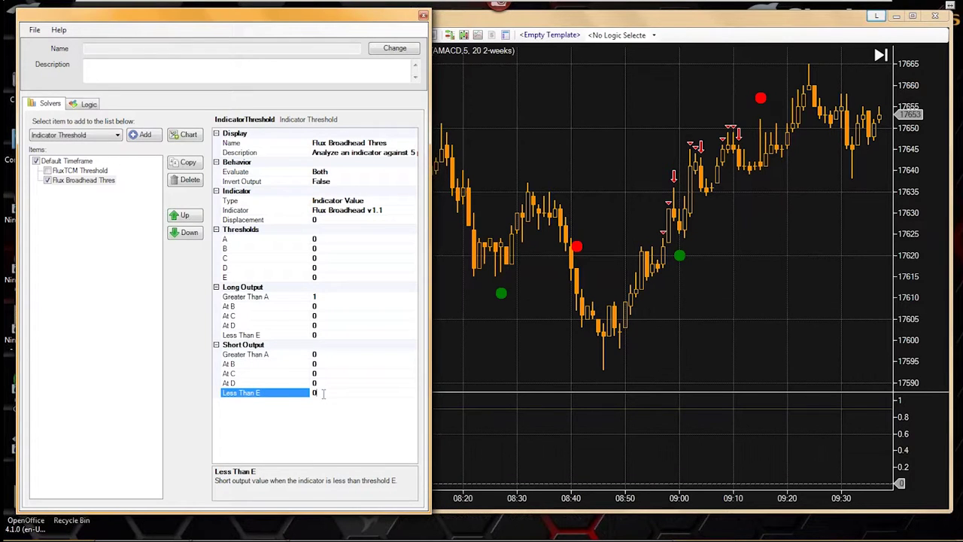
click(324, 393)
text(1)
key(Up)
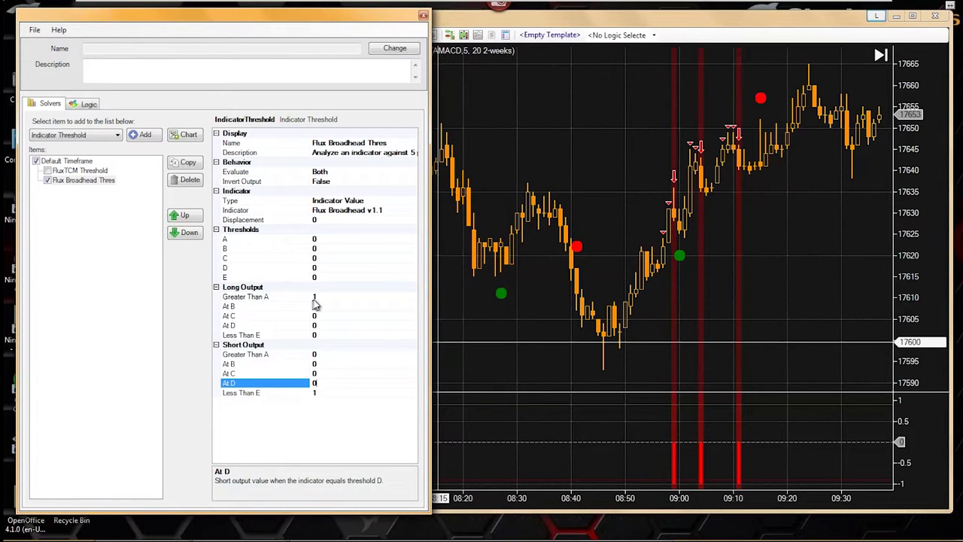
Compare the long Greater Than A and short Less Than E outputs, and check the resulting signals against the arrows on the chart
click(314, 299)
click(323, 393)
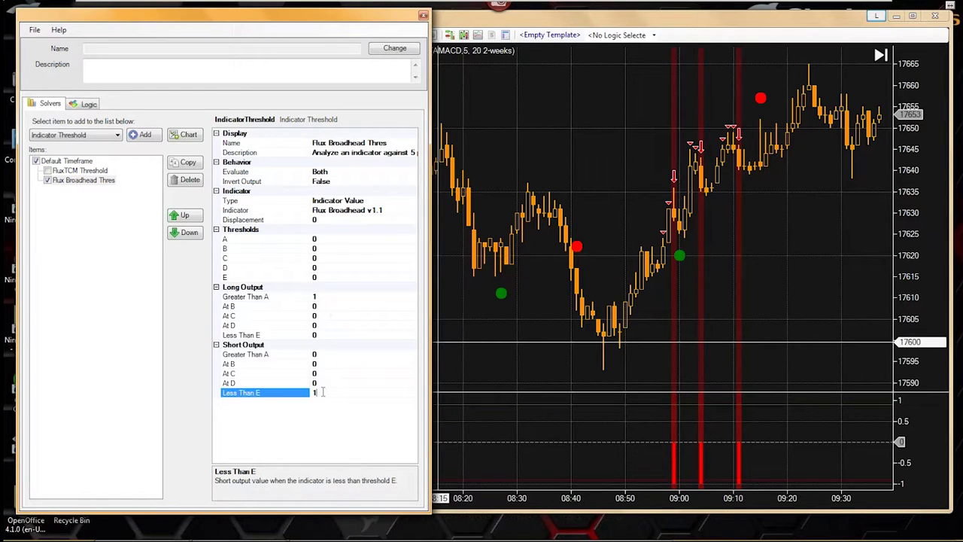
click(304, 299)
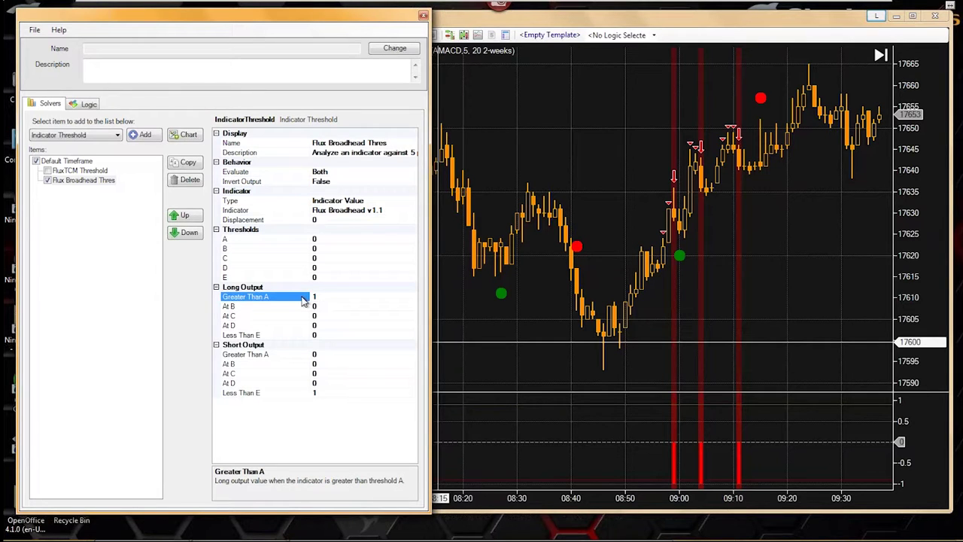
click(324, 392)
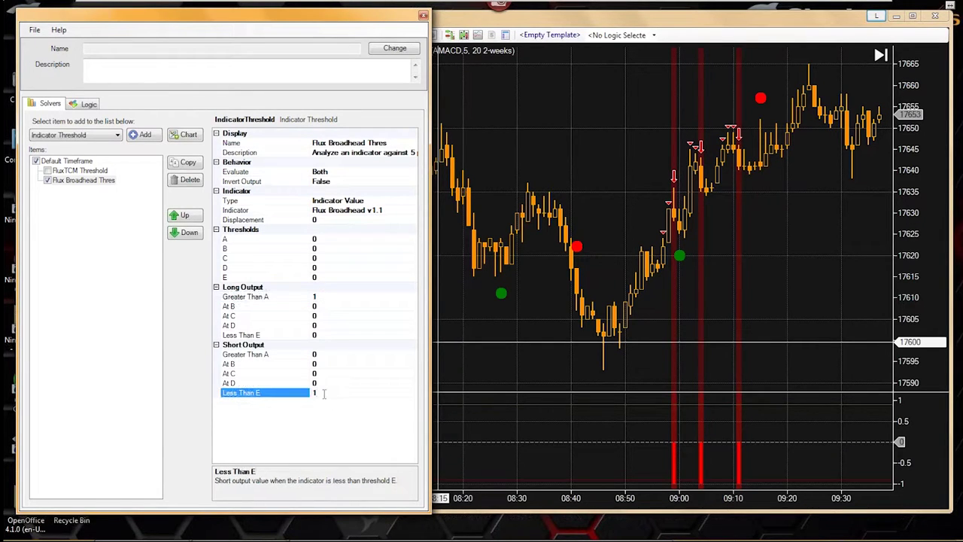
click(511, 309)
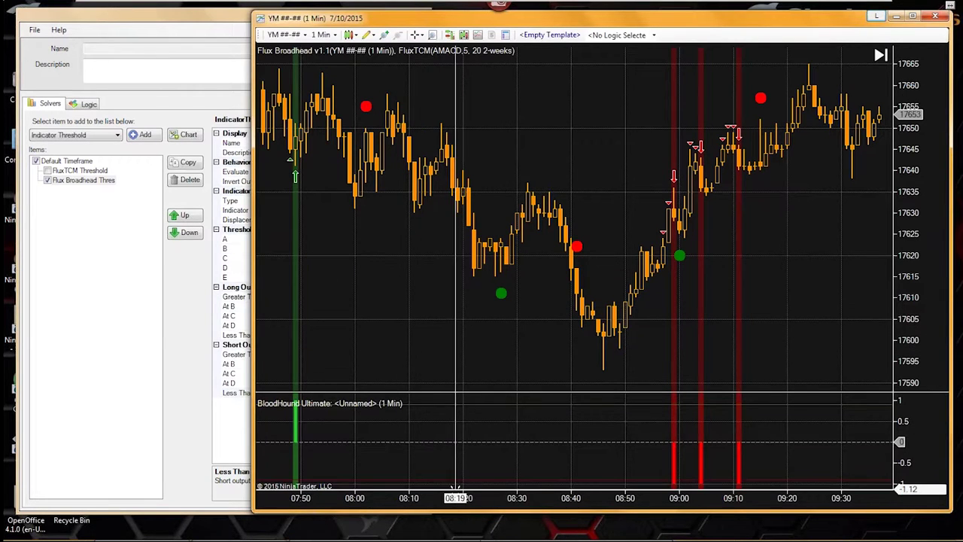
scroll(460, 463, down, 3)
drag(472, 341, 478, 347)
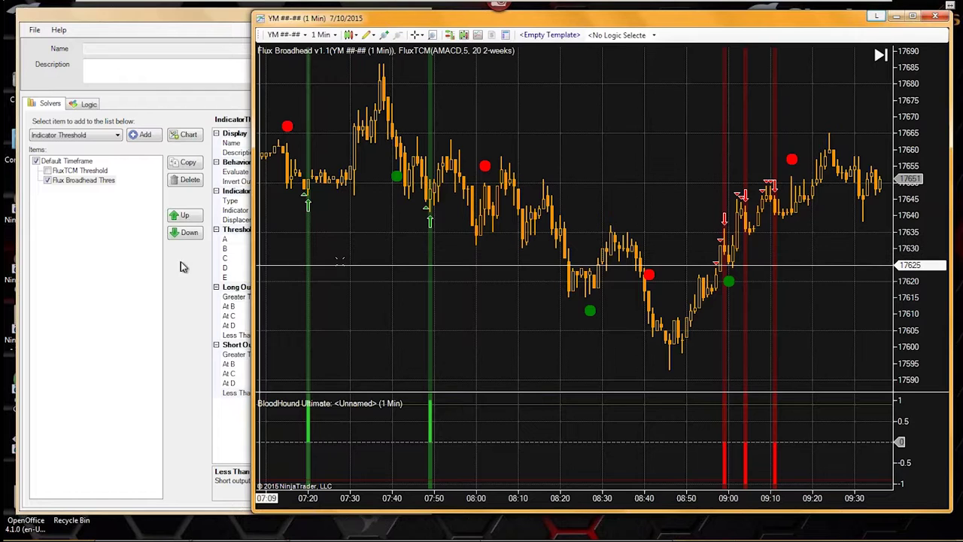
Compare the output settings of the FluxTCM Threshold and Flux Broadhead Thres solvers
click(71, 171)
click(75, 181)
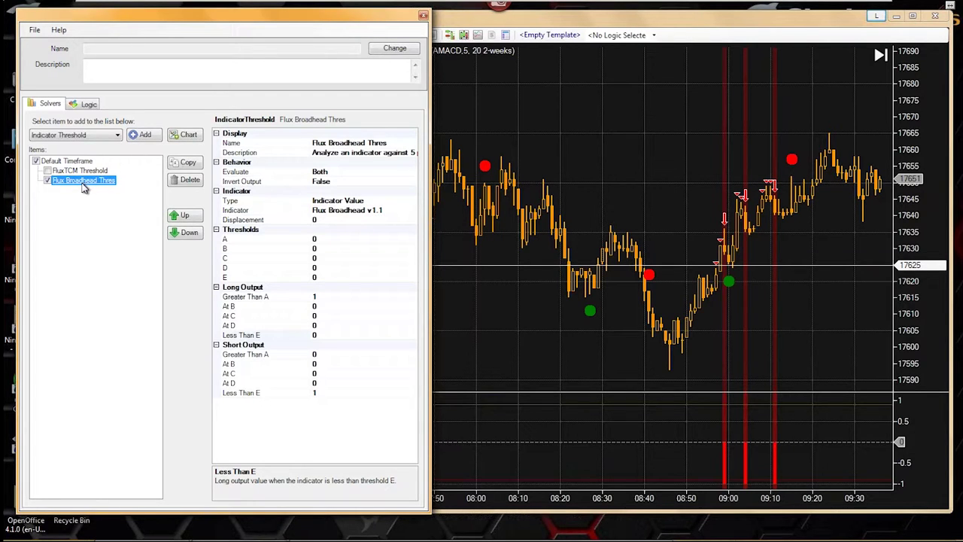
click(112, 49)
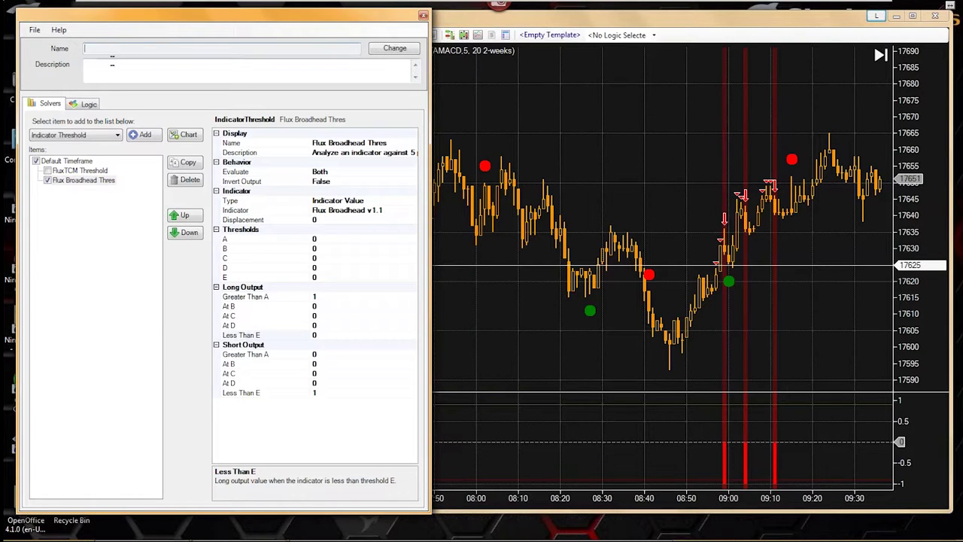
click(81, 171)
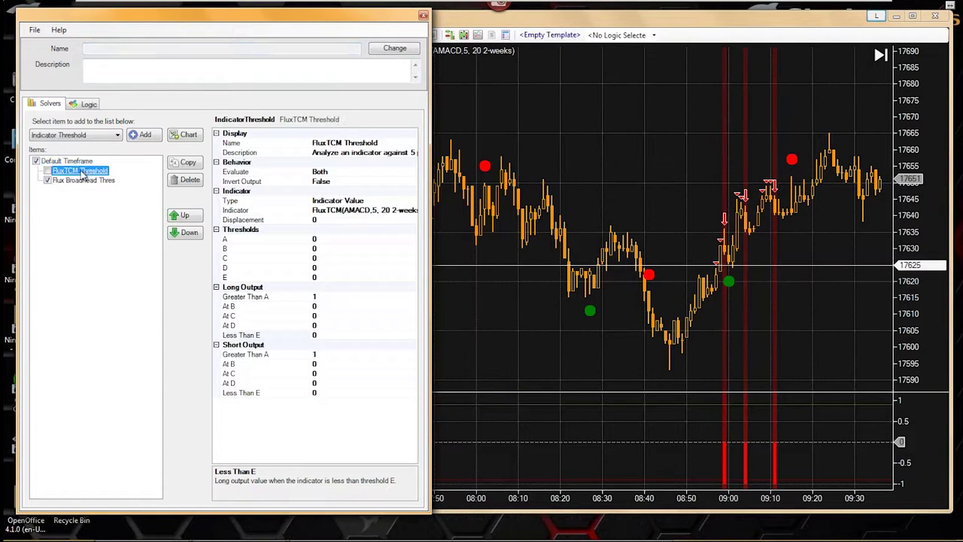
click(79, 182)
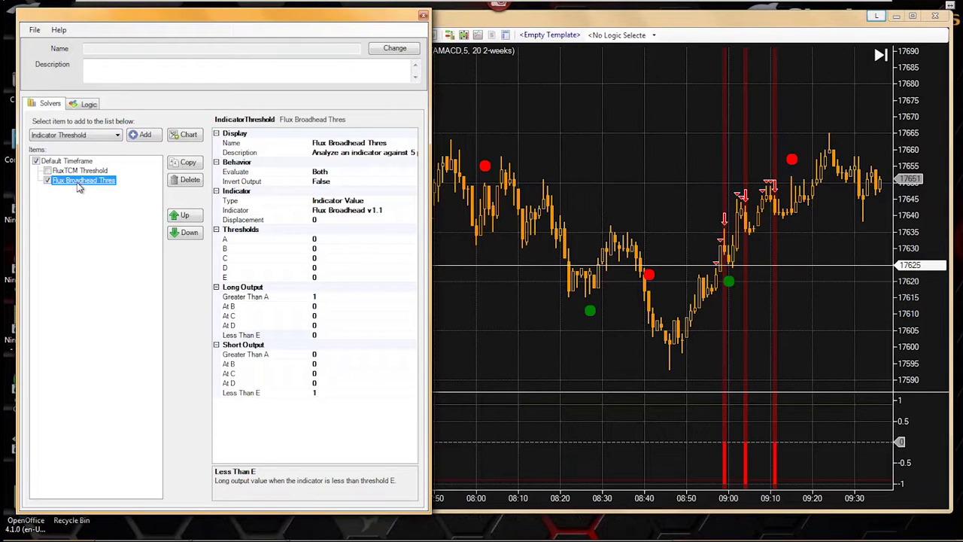
click(81, 171)
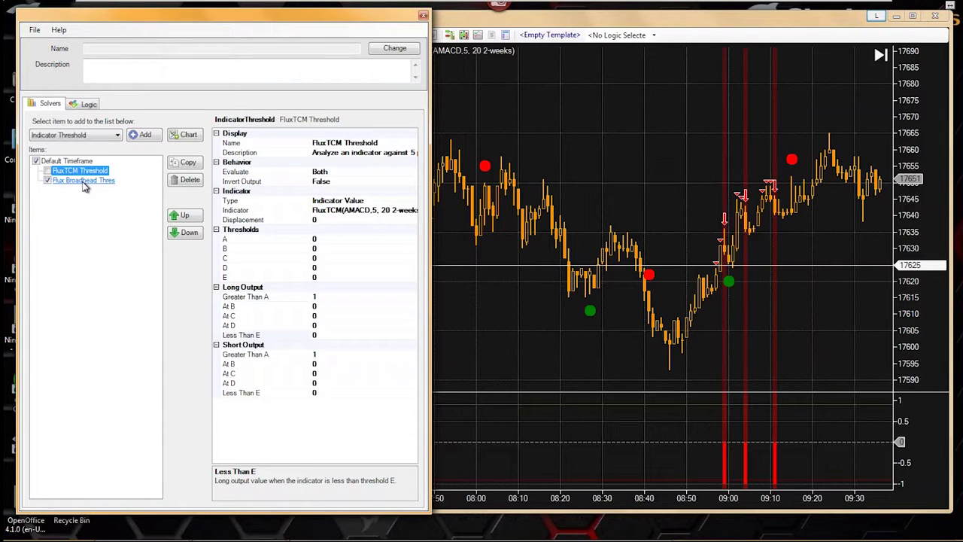
Enter "backtothefuture.com" as the template's description
click(106, 71)
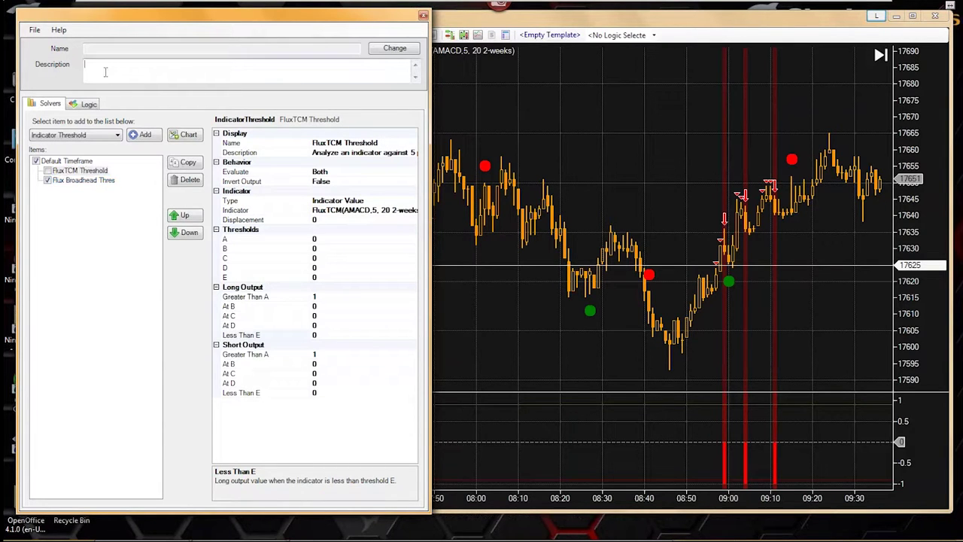
text(back)
text(tothefuture.com)
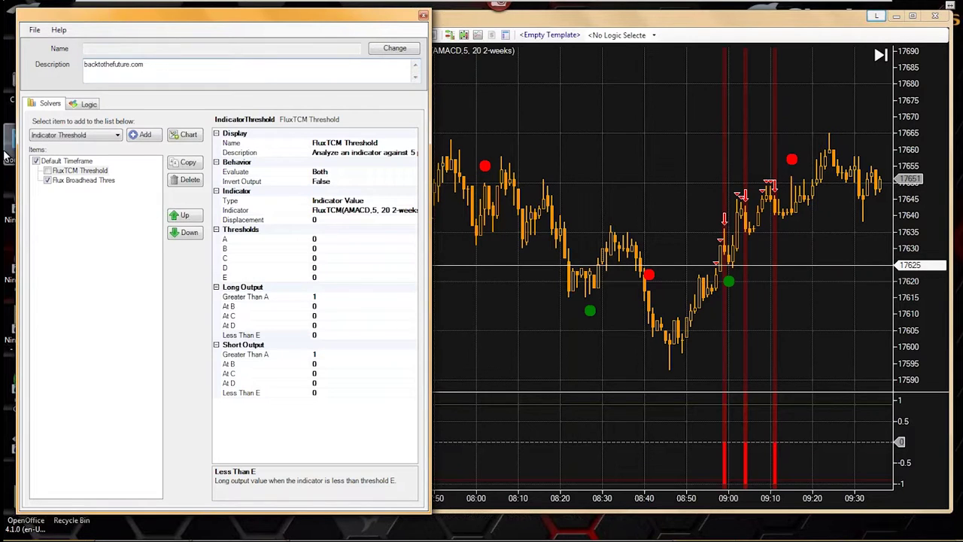
Examine the FluxTCM Threshold solver's indicator parameters and its long and short plot selections, leaving the indicator selection unchanged
click(90, 171)
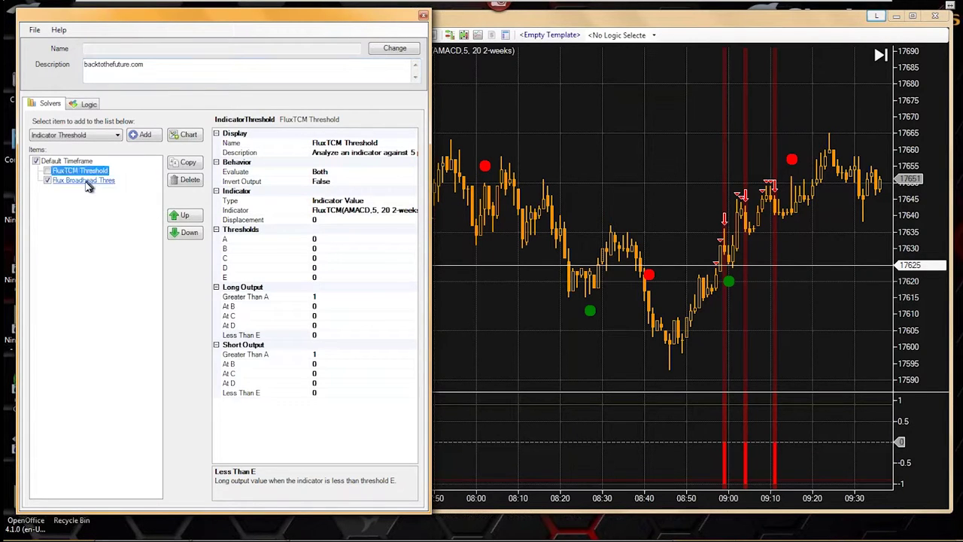
click(344, 211)
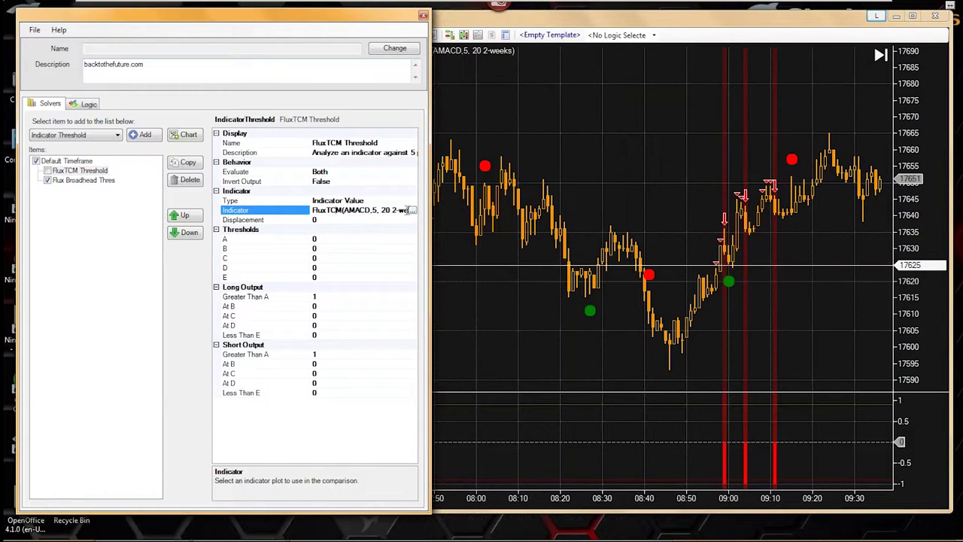
click(412, 211)
drag(545, 174, 545, 129)
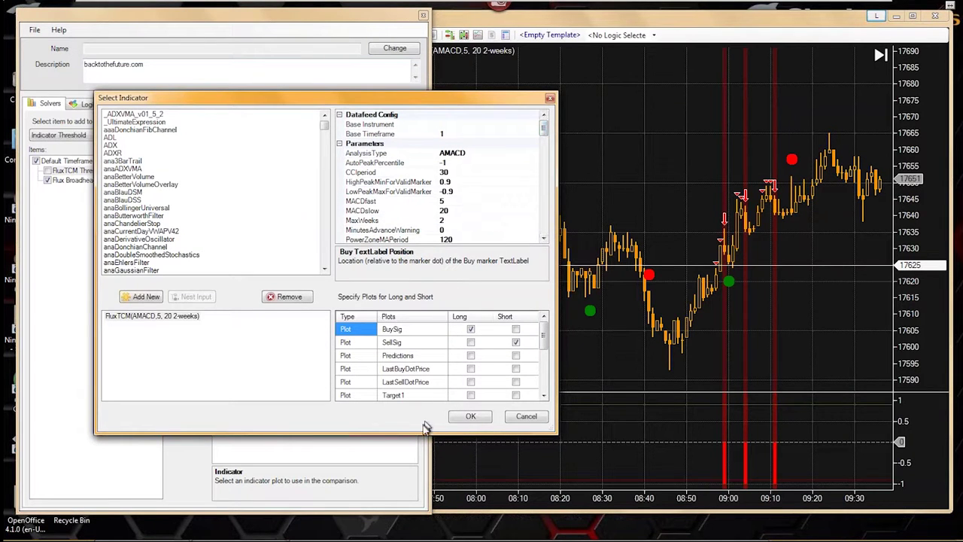
drag(424, 434, 412, 505)
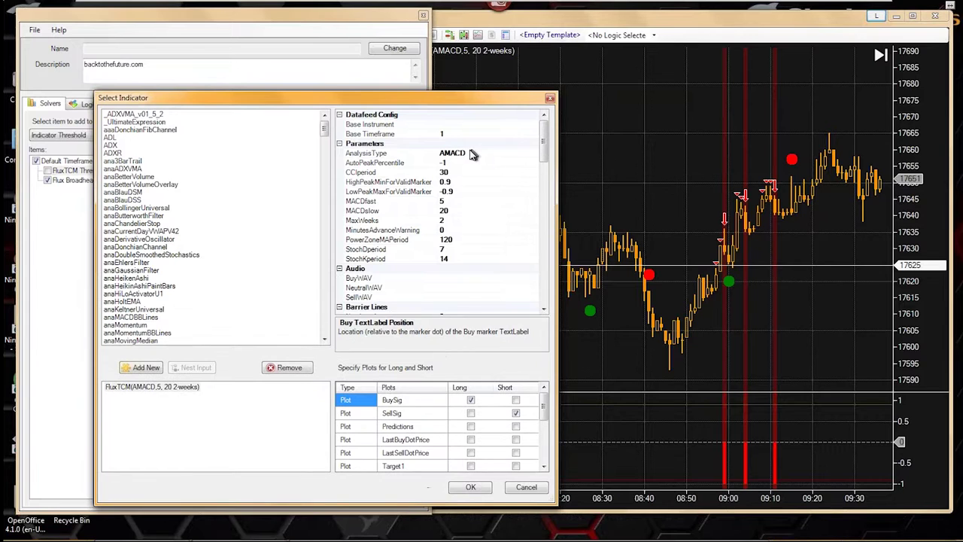
click(472, 153)
click(462, 182)
click(462, 192)
click(457, 202)
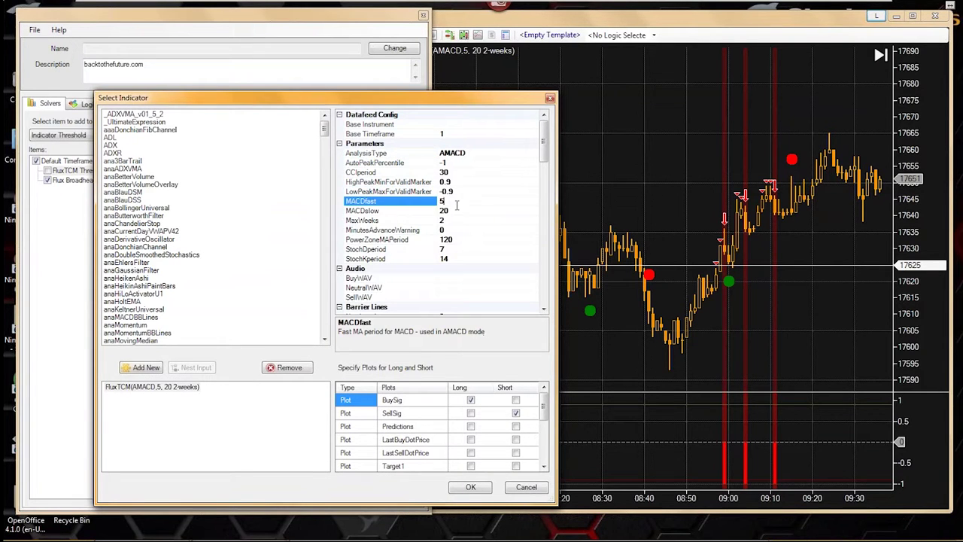
click(455, 230)
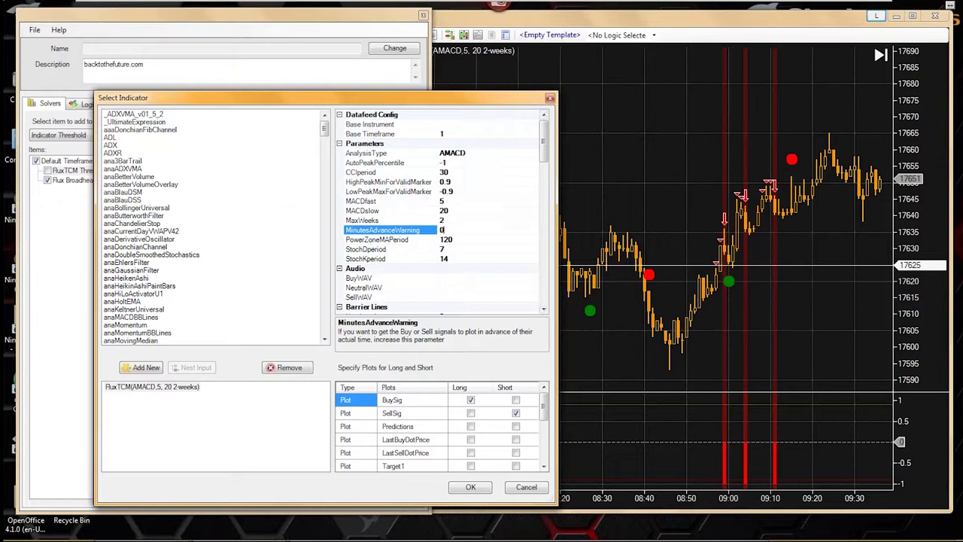
drag(547, 150, 547, 197)
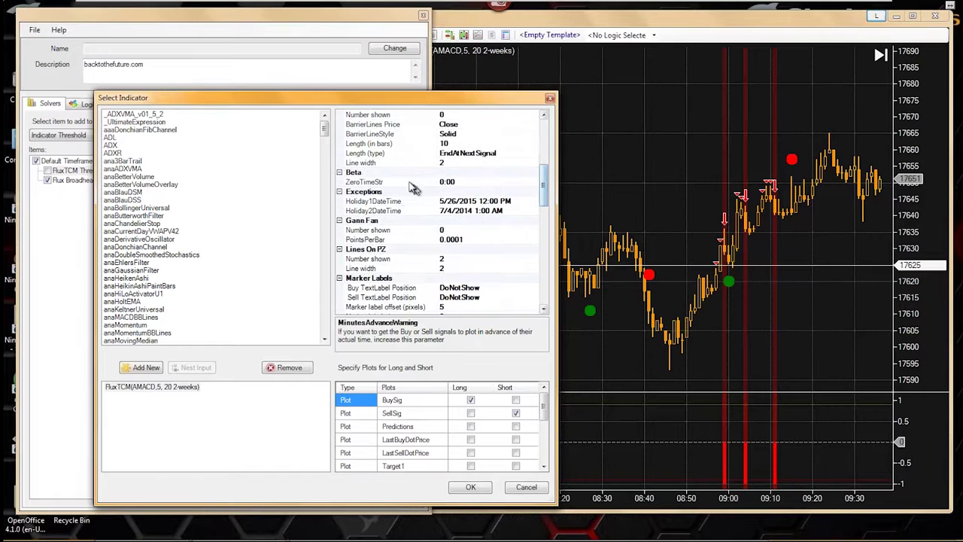
click(527, 489)
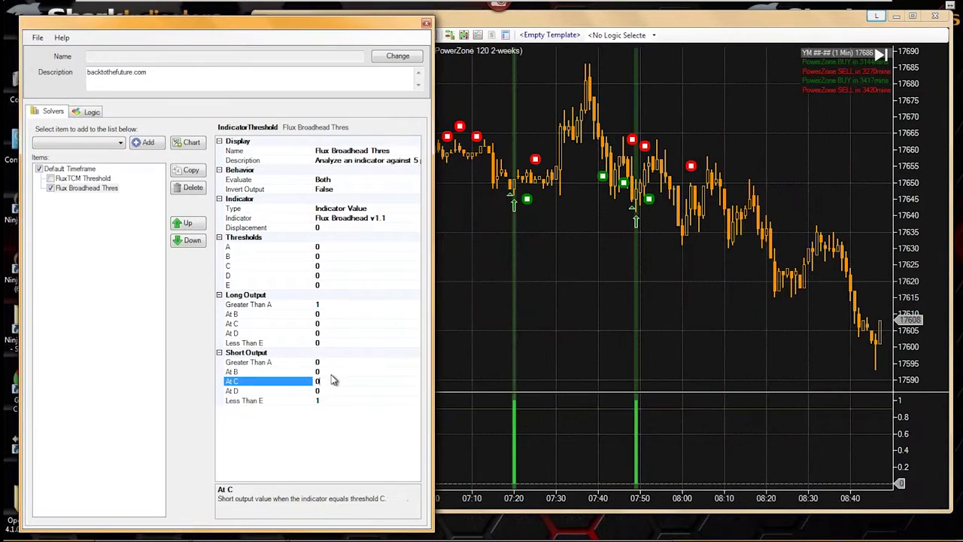
Close the Flux solver template without saving it
click(426, 25)
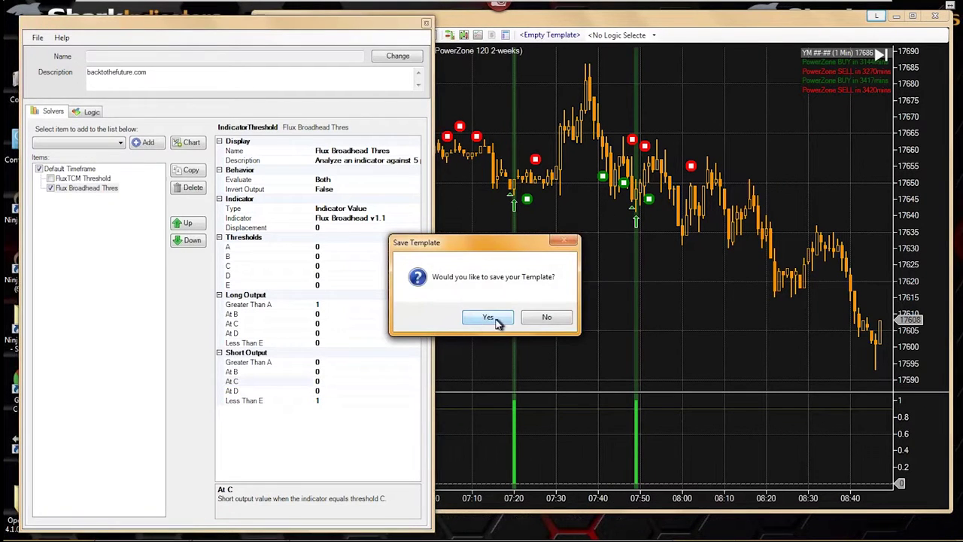
click(538, 320)
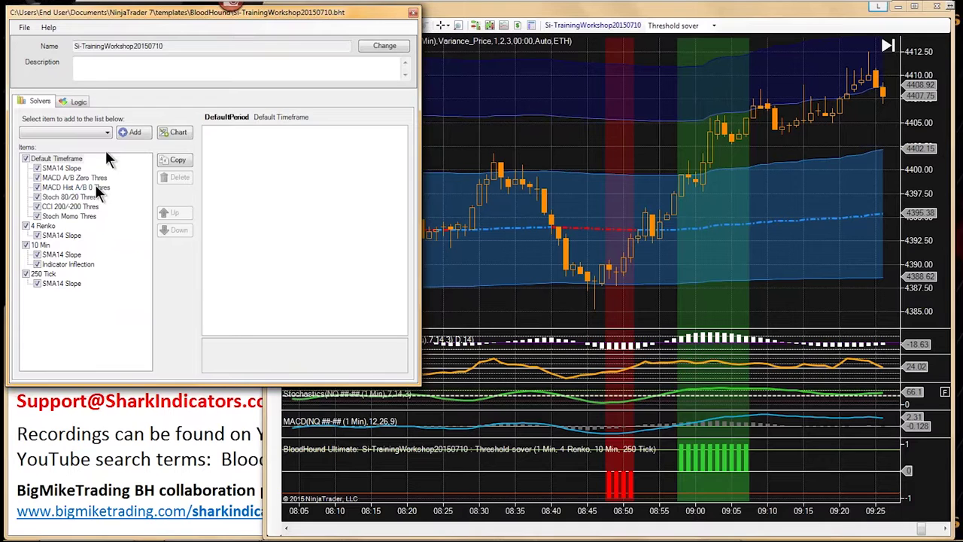
Create a new logic in the Si-TrainingWorkshop20150710 template and name it "Price at anaCurrDayVWAP"
click(79, 100)
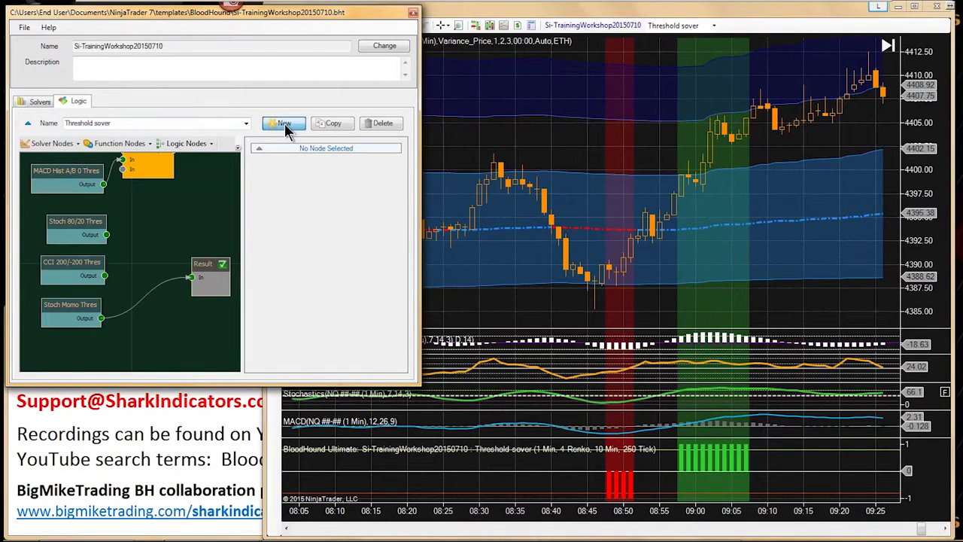
click(285, 123)
click(103, 125)
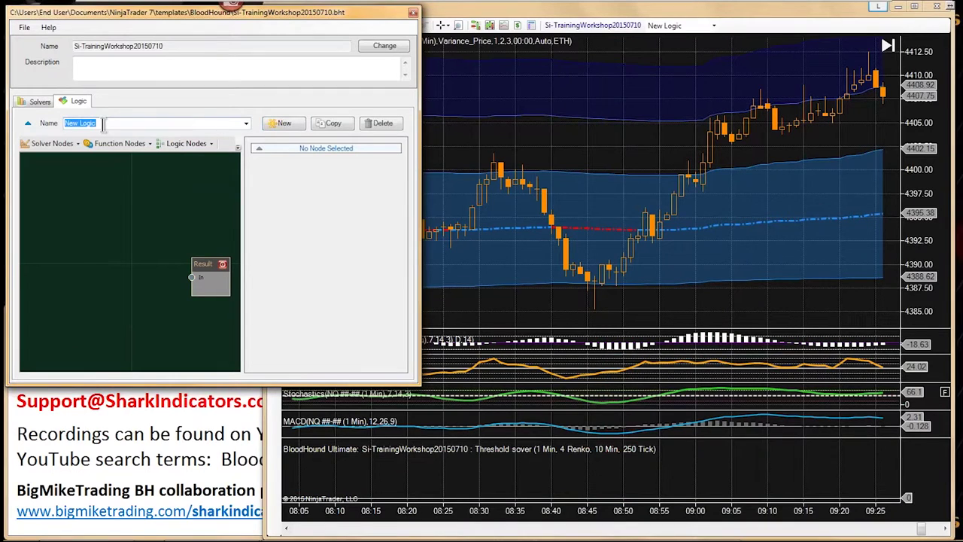
text(Price at anaCurrDayVWAP)
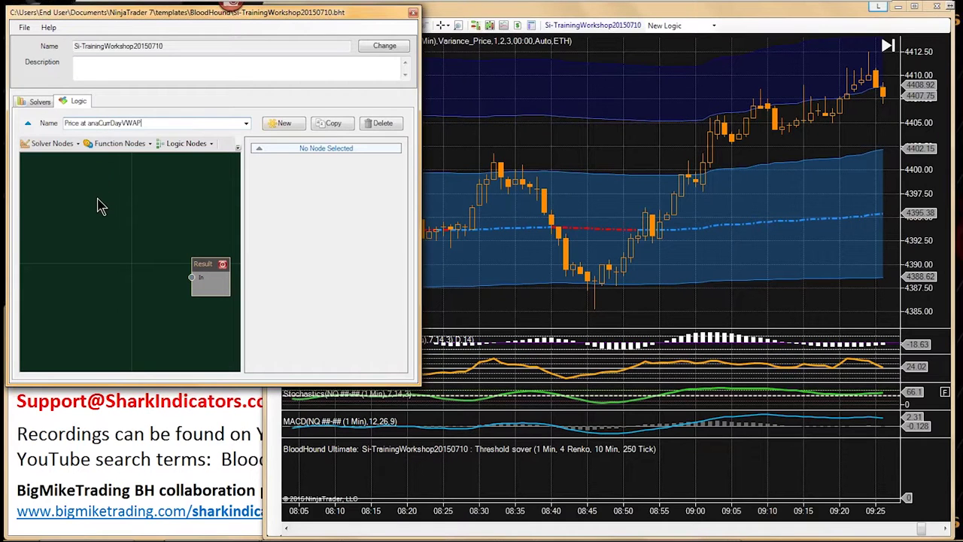
Add an Indicator Comparison solver node on the Default Timeframe and connect its output to the Result node
click(470, 258)
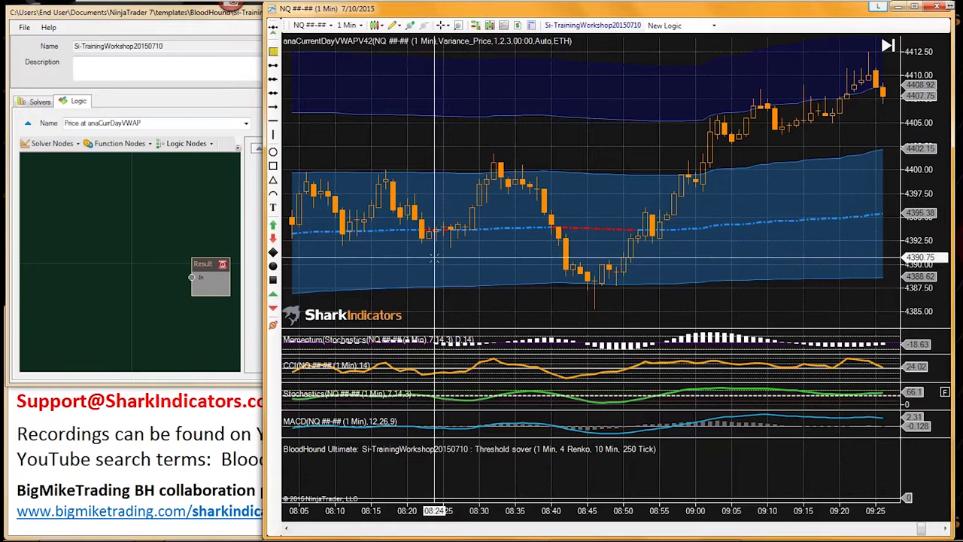
scroll(439, 260, up, 3)
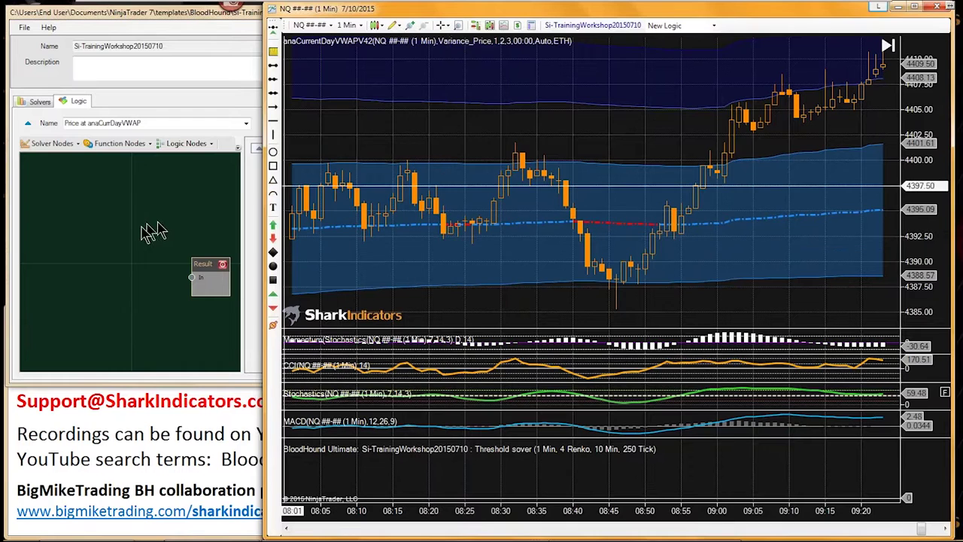
click(74, 151)
click(74, 143)
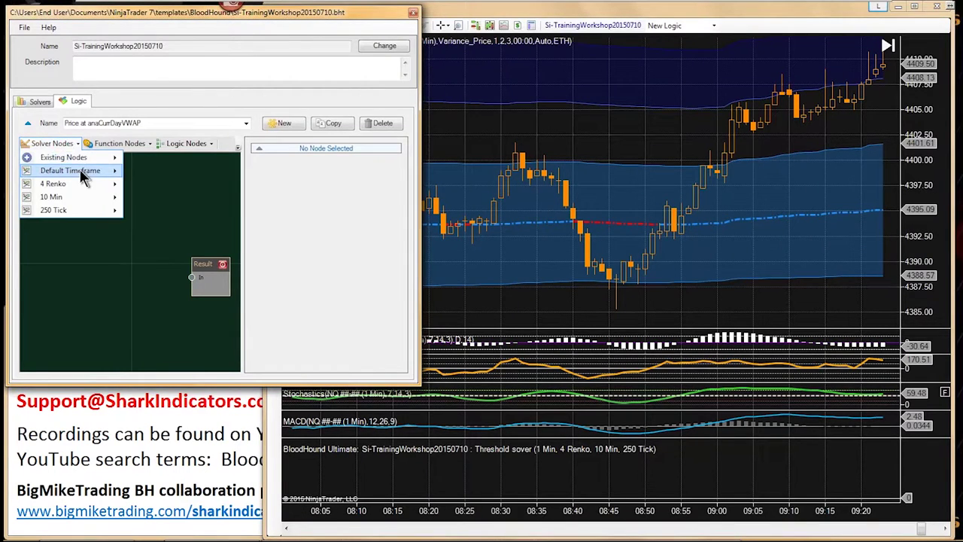
mouse_move(105, 173)
click(169, 240)
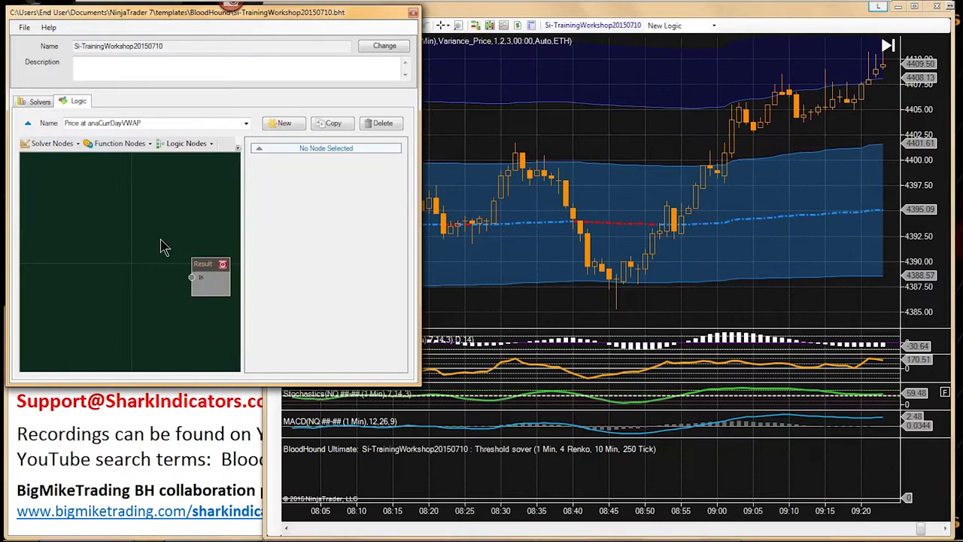
drag(154, 269, 192, 277)
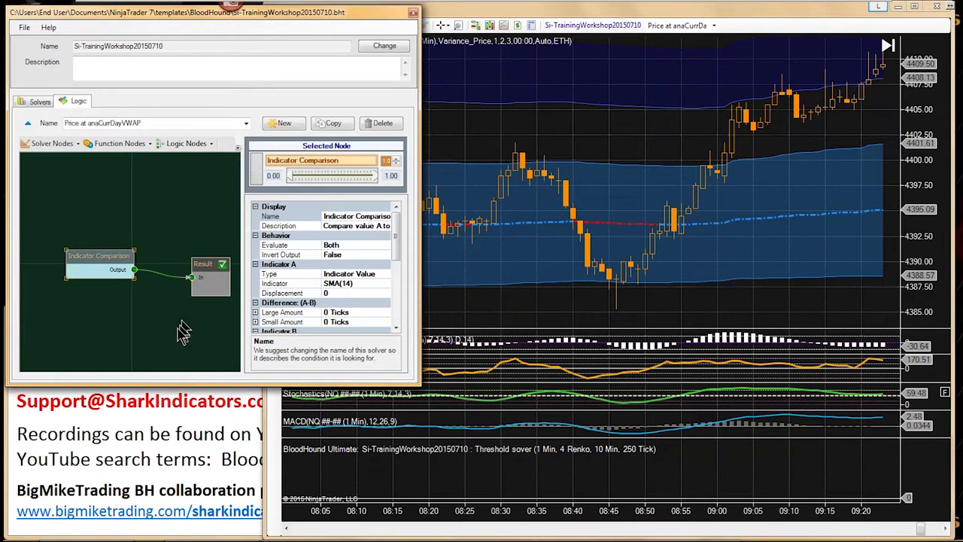
Enlarge the template window in height and width, and widen the selected node's properties area
drag(170, 386, 148, 532)
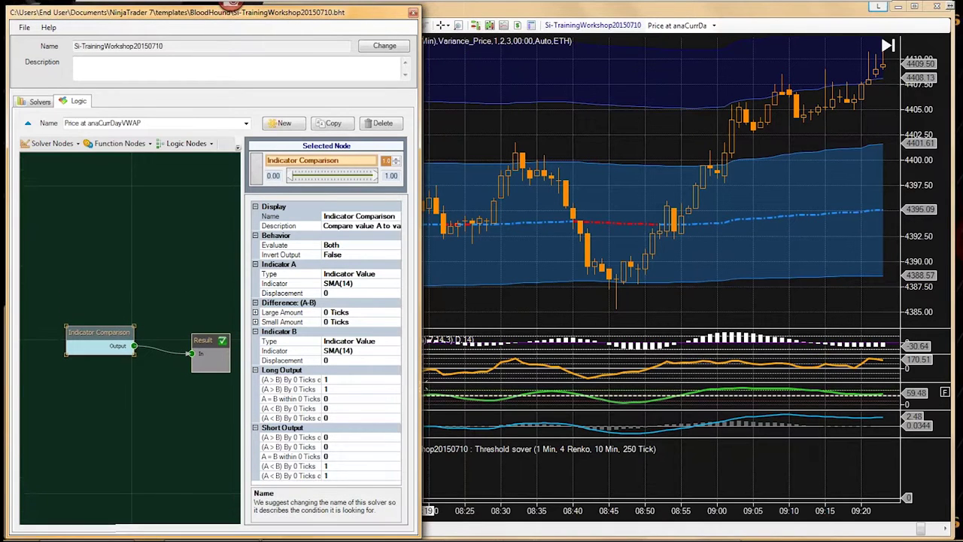
drag(420, 340, 482, 339)
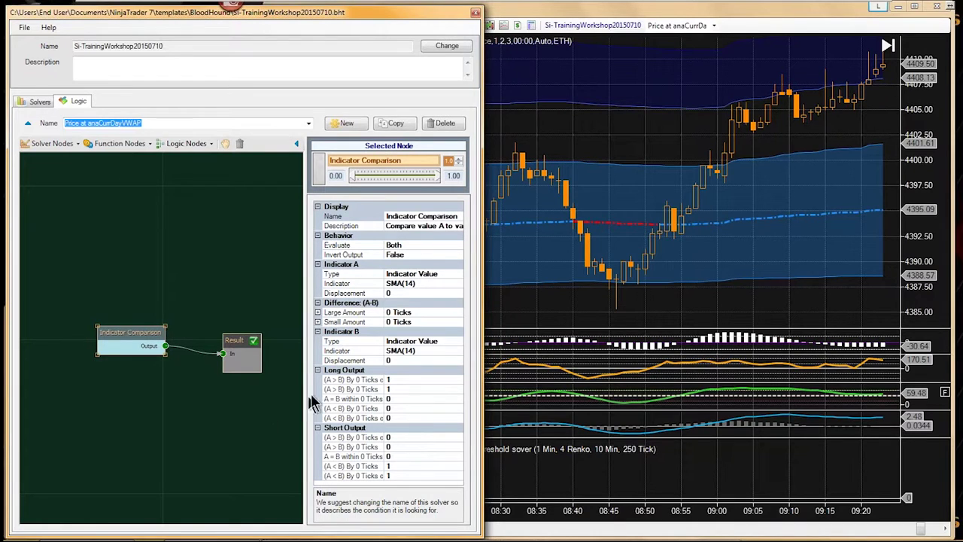
drag(306, 388, 274, 393)
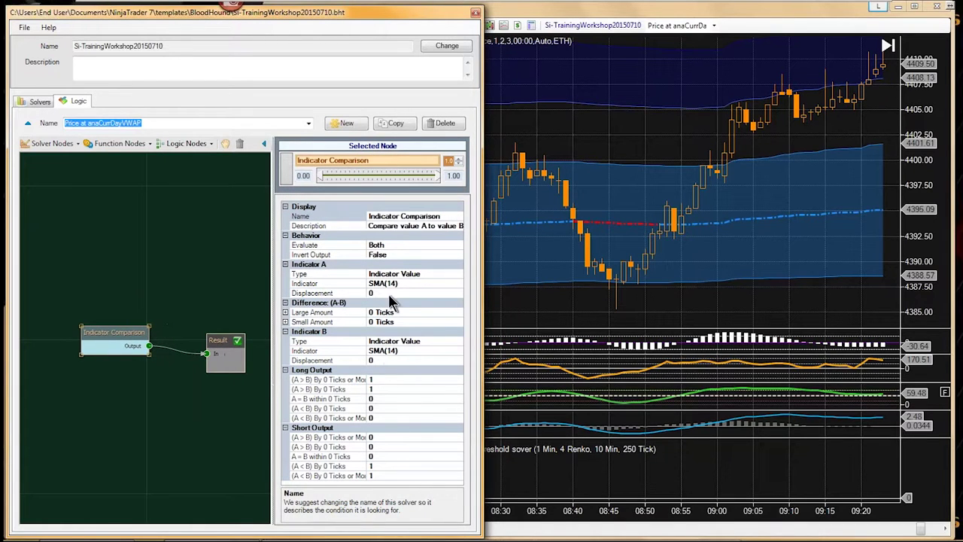
Rename the Indicator Comparison node as "Price 4tk VWAP Comp"
click(380, 217)
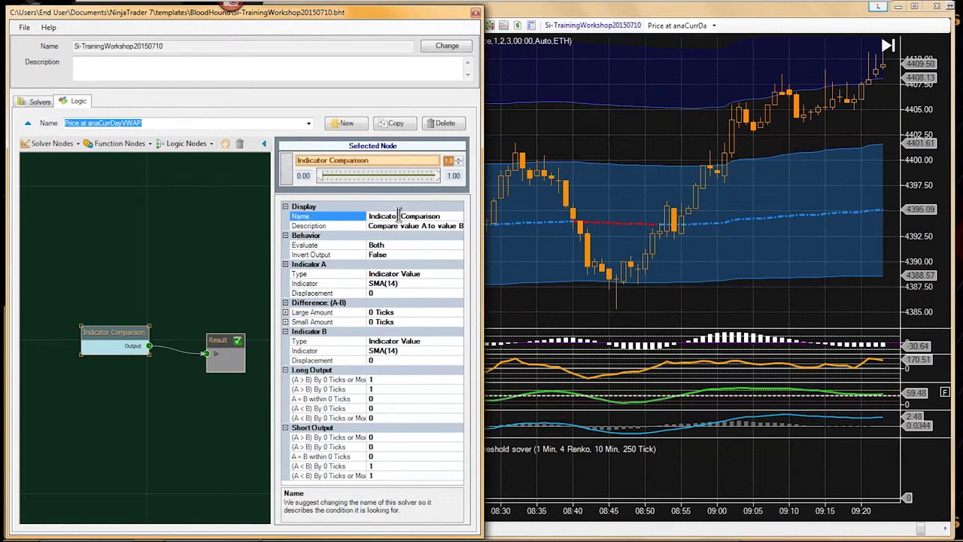
drag(400, 216, 361, 218)
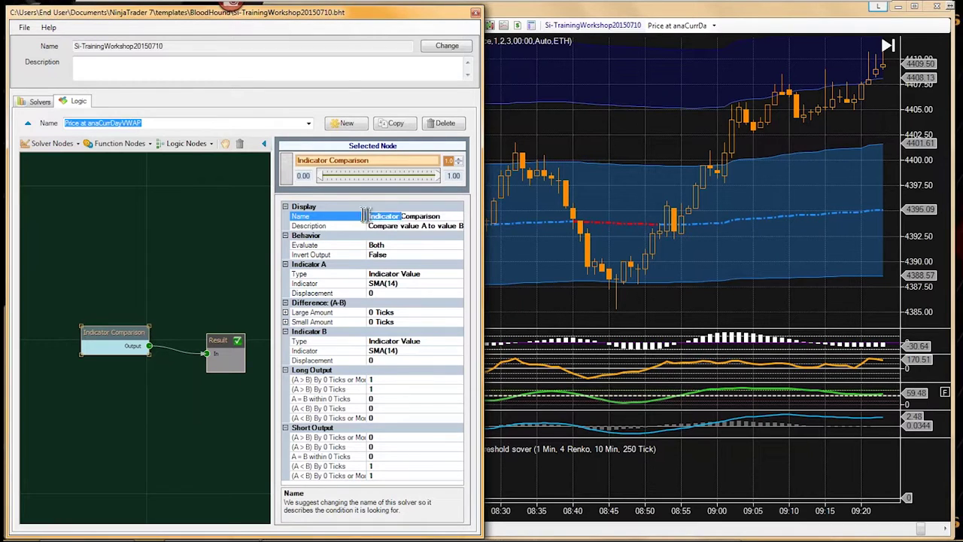
text(Price)
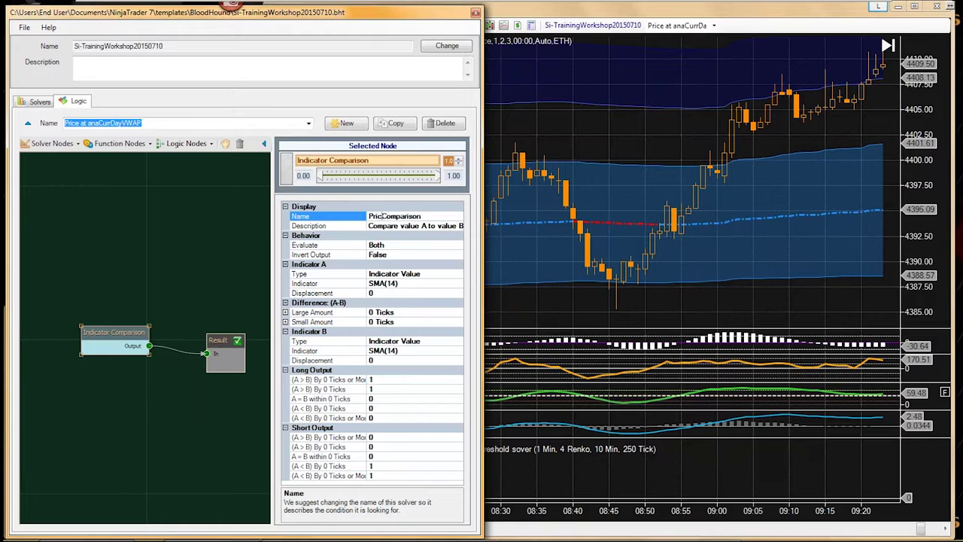
text( @ )
text(VWAP)
key(BackSpace)
key(BackSpace)
key(BackSpace)
key(BackSpace)
key(BackSpace)
key(BackSpace)
key(BackSpace)
text(4tk)
Set Indicator A's type to Price, using Close for both the long and short price types
click(383, 275)
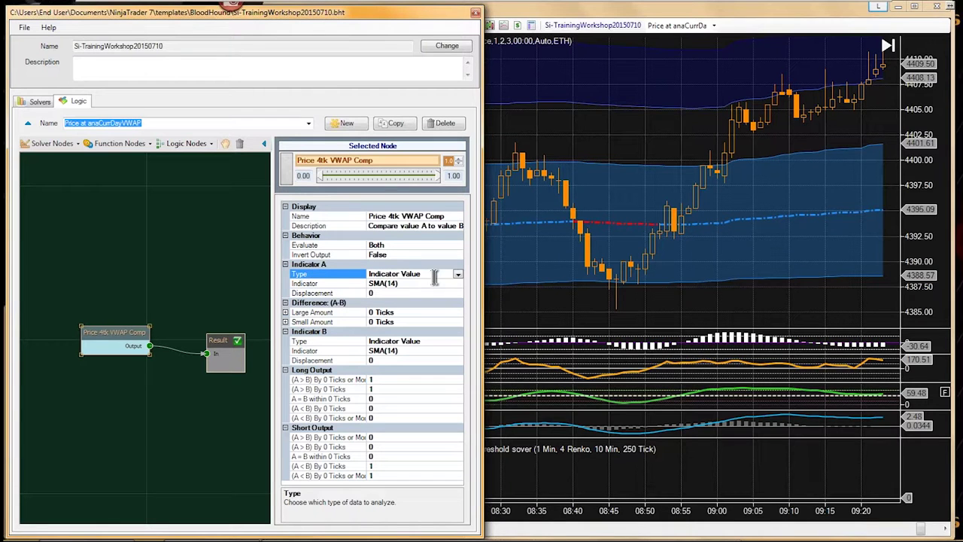
click(457, 274)
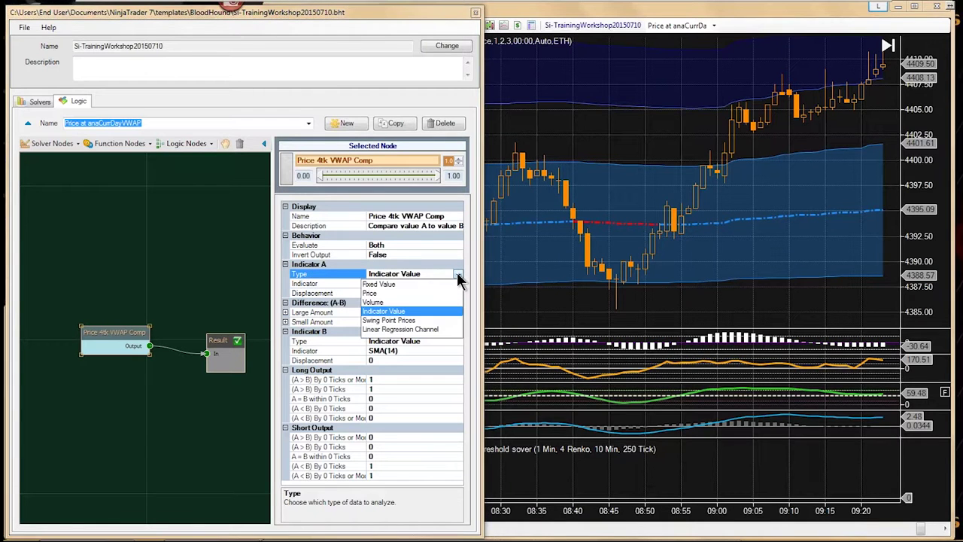
click(370, 295)
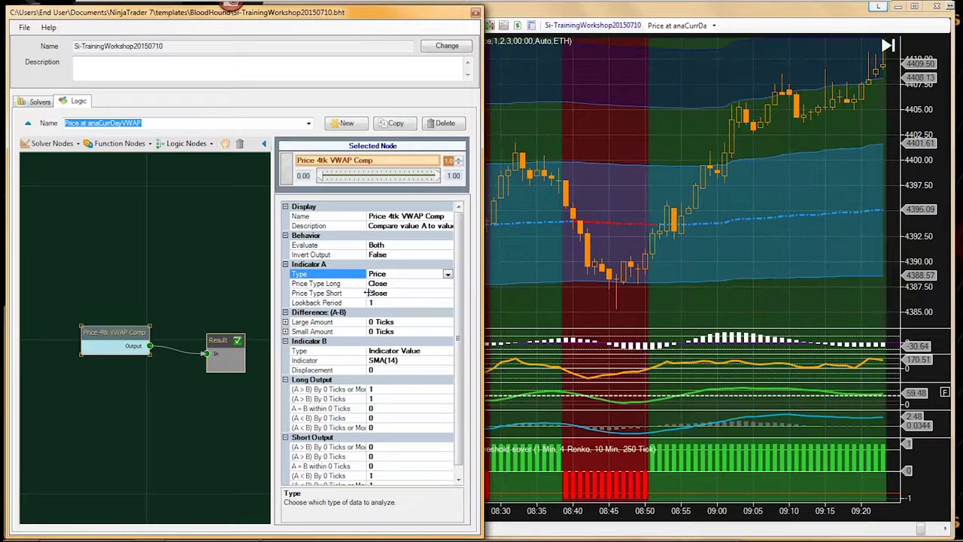
click(380, 283)
click(382, 293)
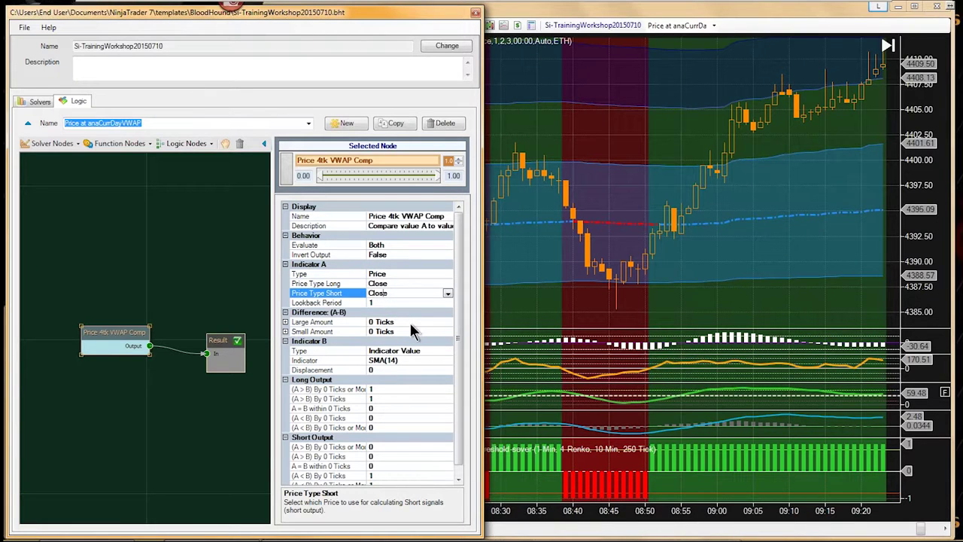
Set the Large Amount and Small Amount of the A-B difference to 4 ticks
click(372, 322)
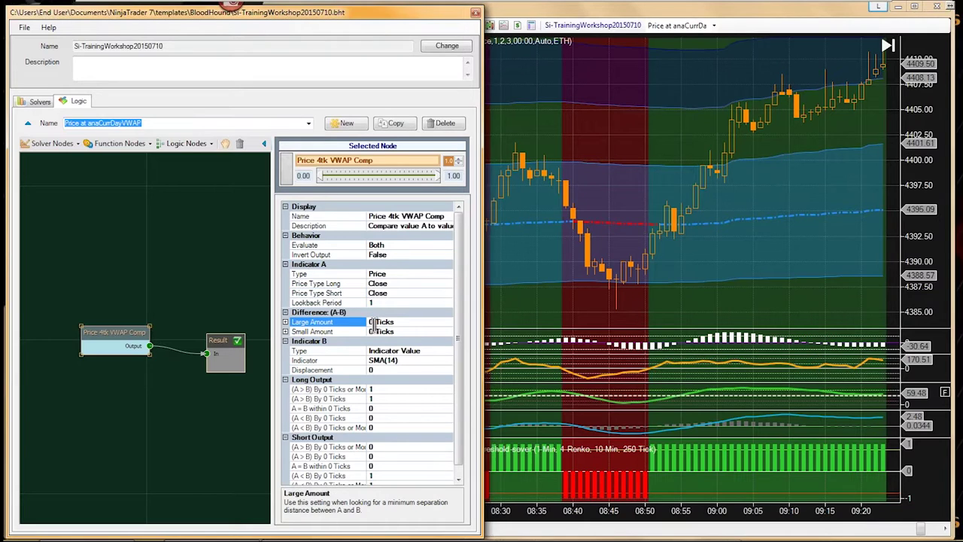
click(370, 322)
key(BackSpace)
text(4)
click(373, 332)
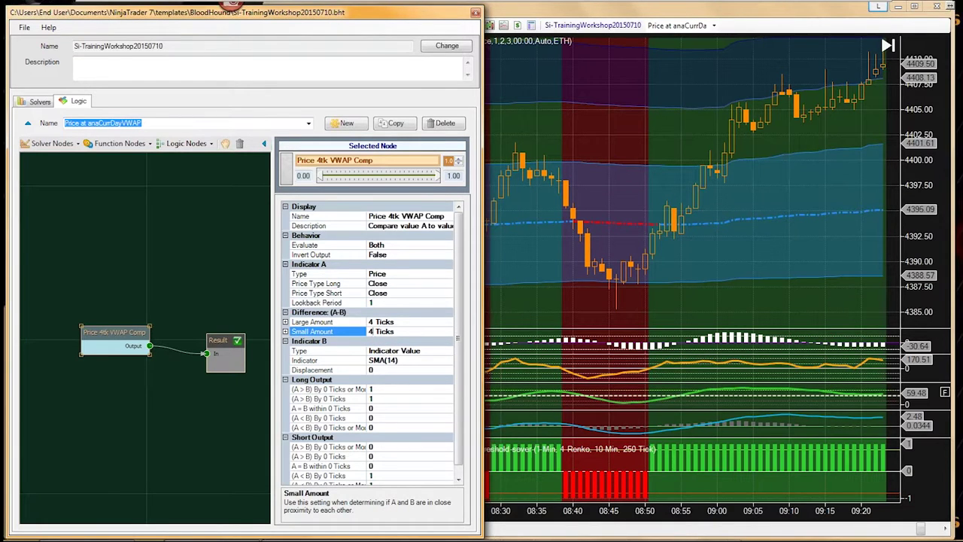
Set Indicator B of the Price 4tk VWAP Comp node to anaCurrentDayVWAPV42, using the Session VWAP plot for long and short
click(376, 360)
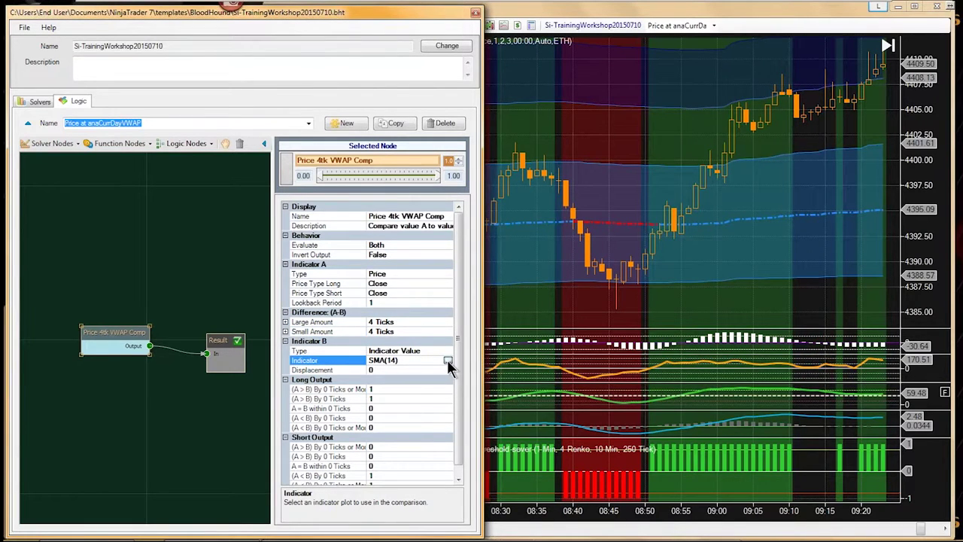
click(447, 362)
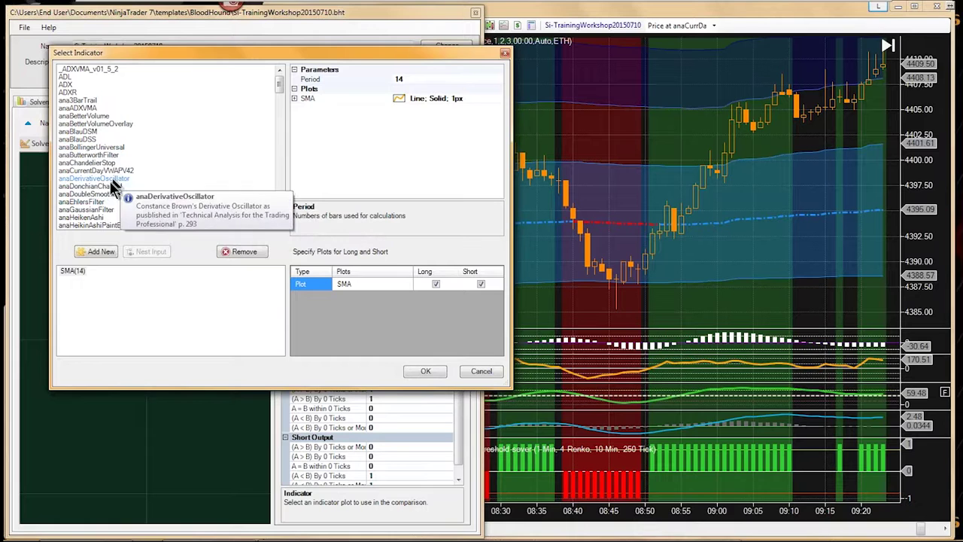
click(85, 170)
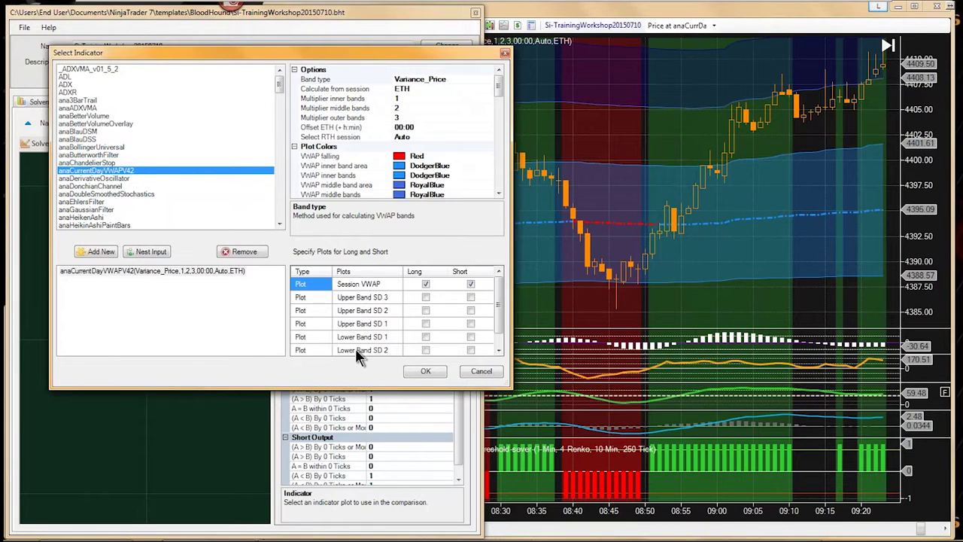
click(344, 286)
mouse_move(501, 309)
mouse_down()
mouse_move(501, 326)
mouse_move(500, 305)
mouse_up()
click(426, 372)
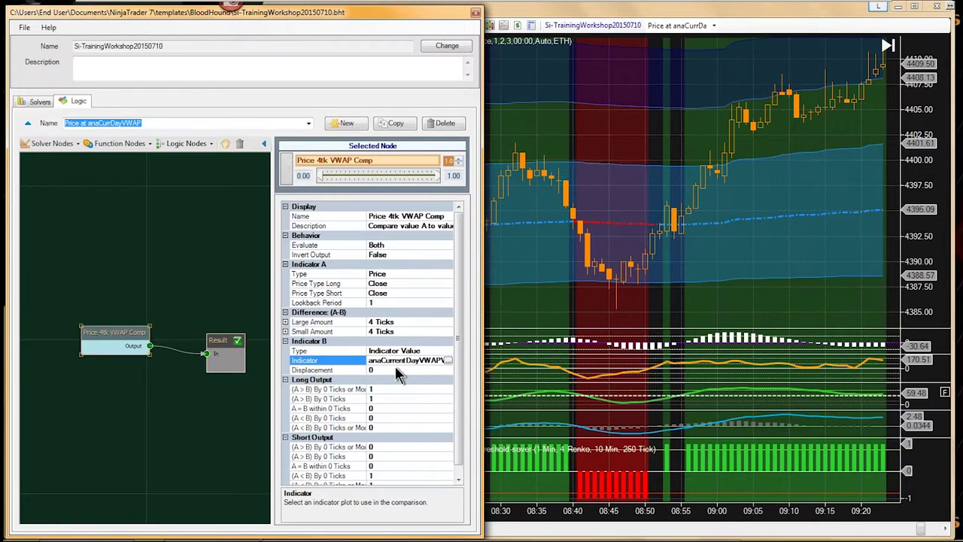
Widen the property name column and reselect the Price 4tk VWAP Comp node to refresh its output tick labels
click(378, 390)
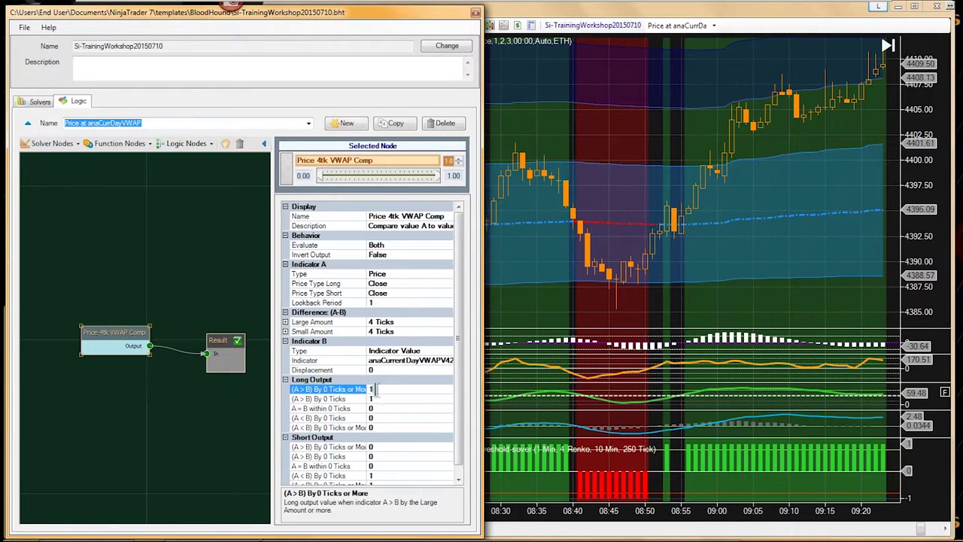
scroll(458, 413, down, 1)
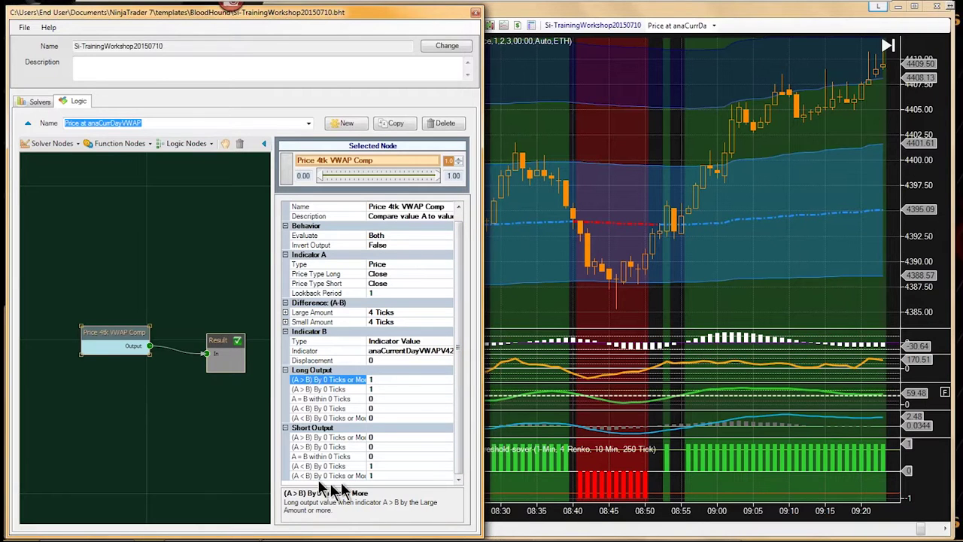
drag(366, 380, 379, 381)
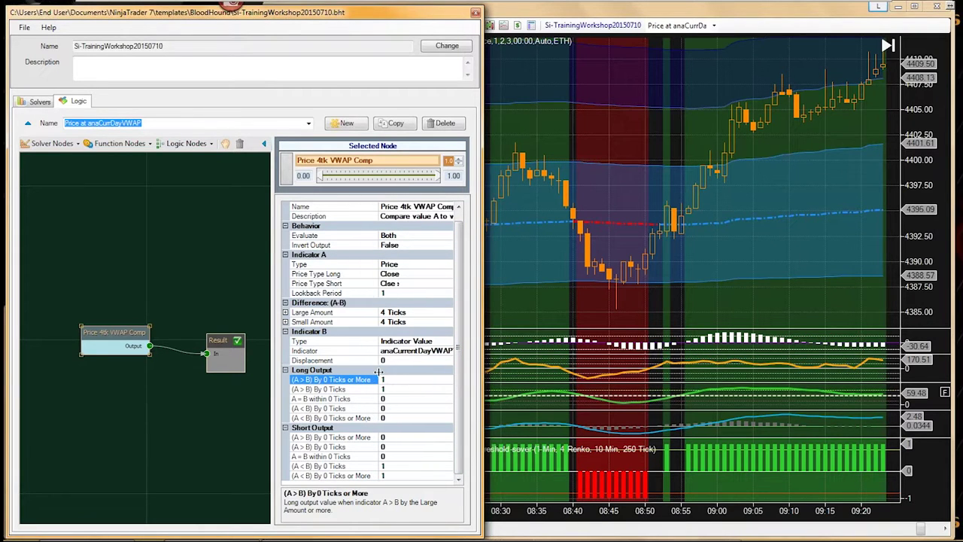
click(310, 400)
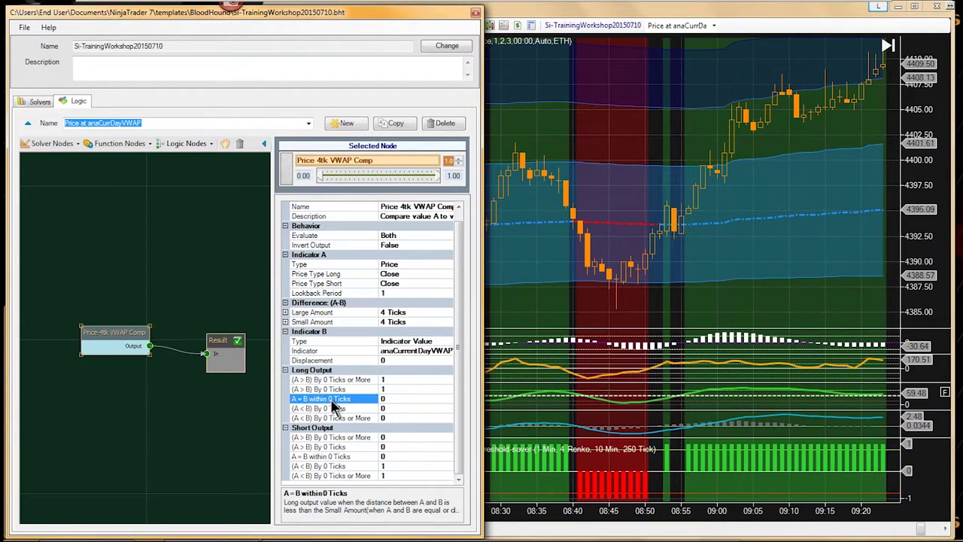
click(217, 343)
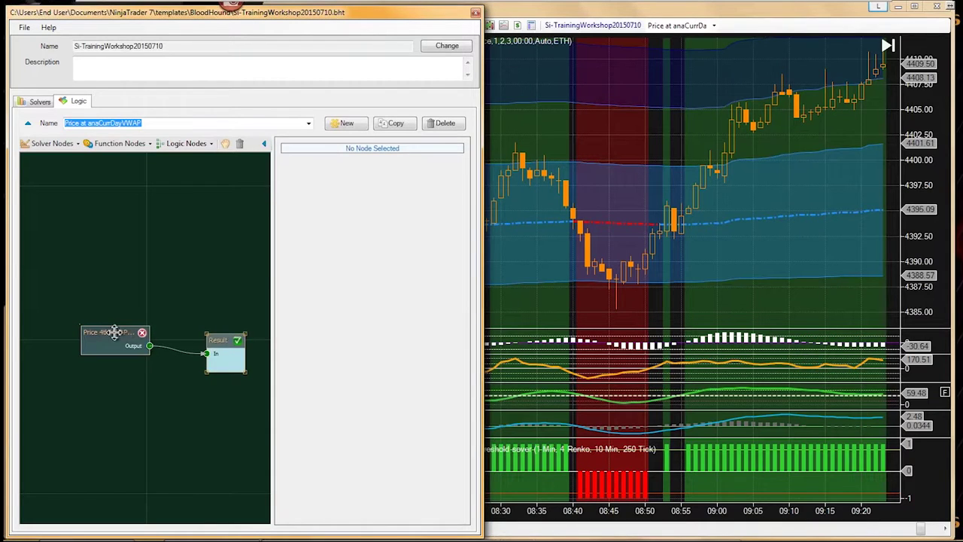
click(119, 333)
click(320, 411)
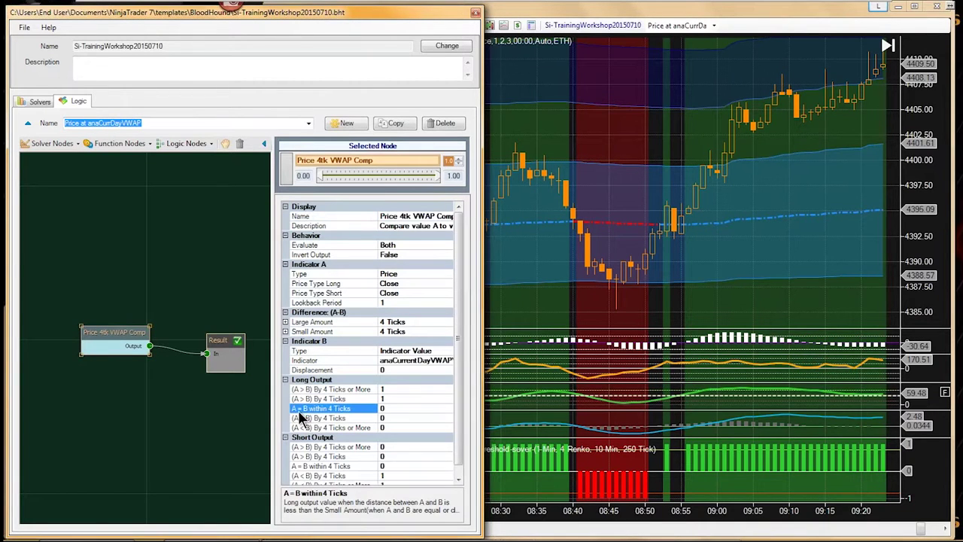
Set both A > B long outputs and both A < B short outputs to 0
click(385, 389)
text(0)
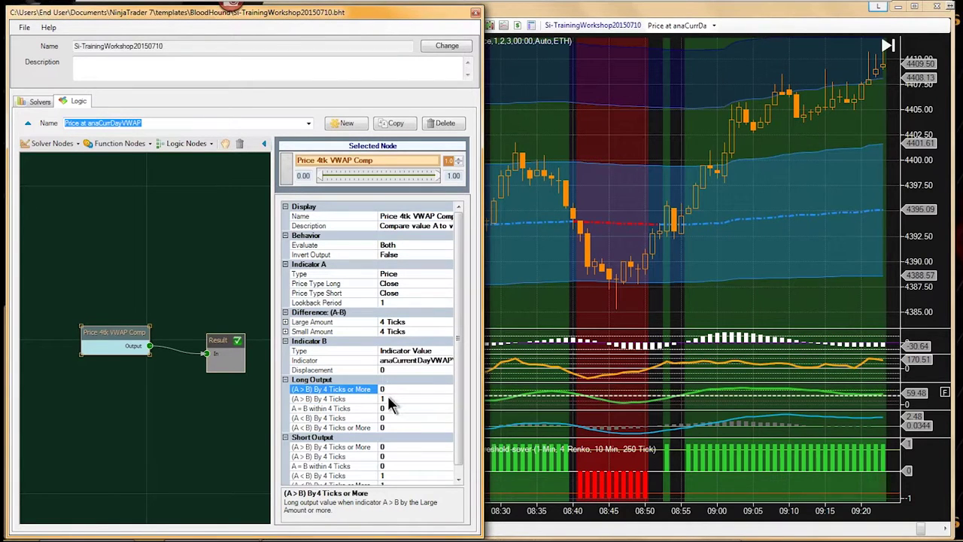
click(390, 399)
text(0)
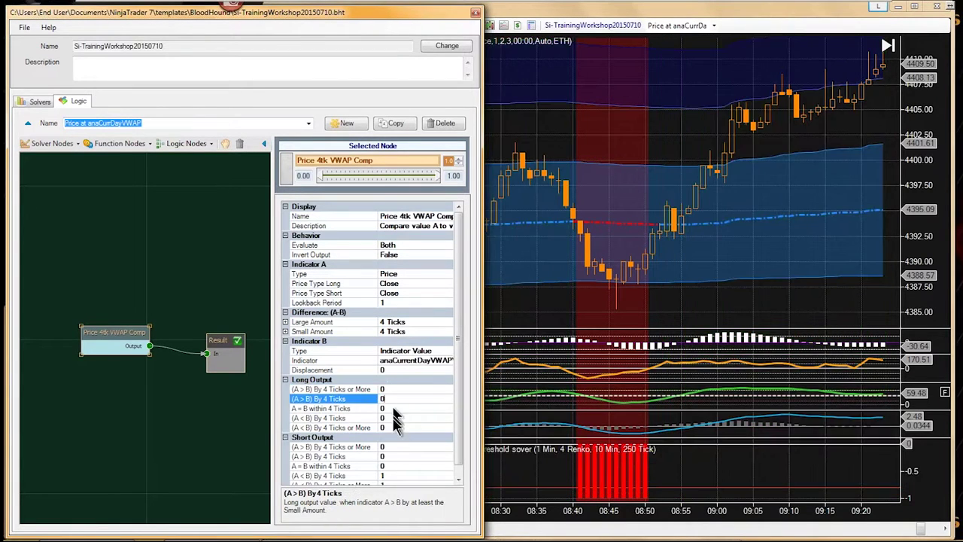
click(390, 475)
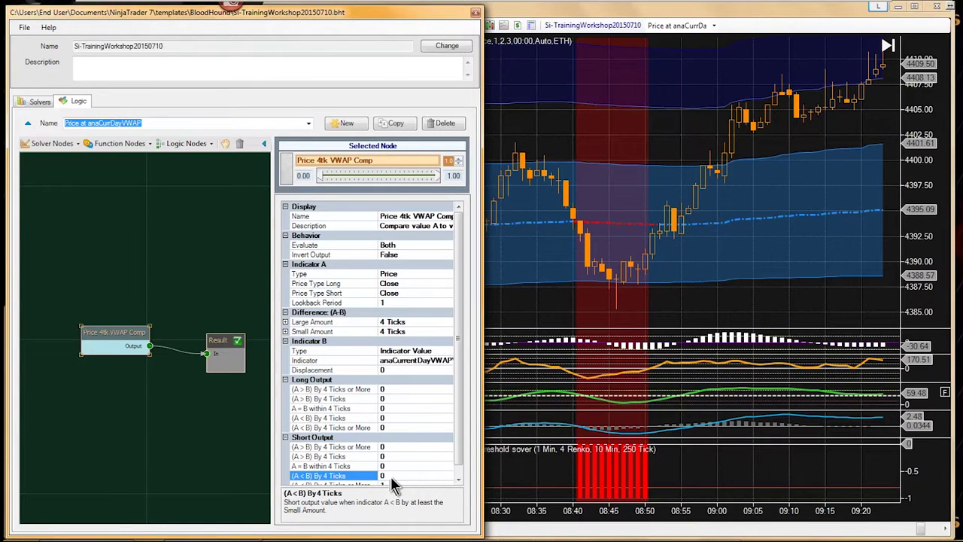
click(392, 484)
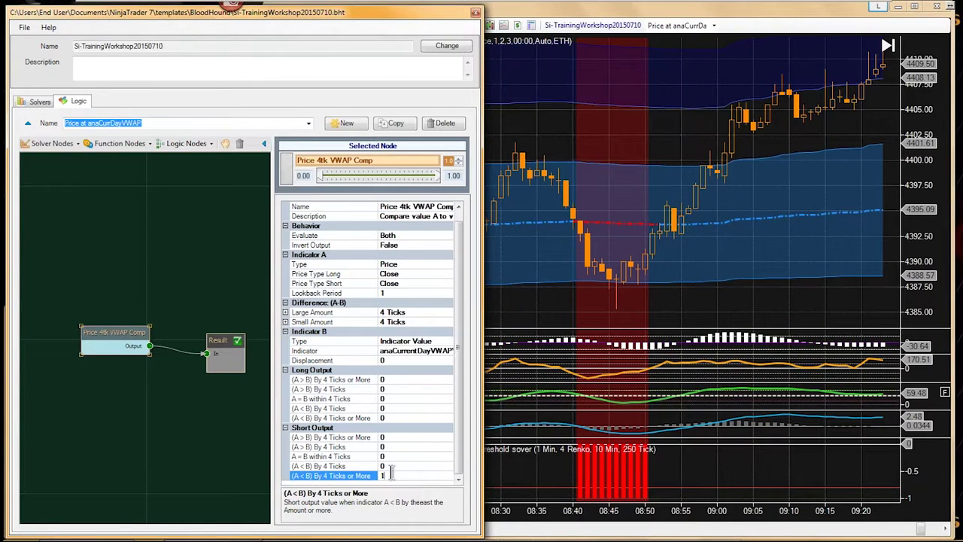
Set the "A = B within 4 Ticks" output to 1 for both Long Output and Short Output
click(389, 399)
text(1)
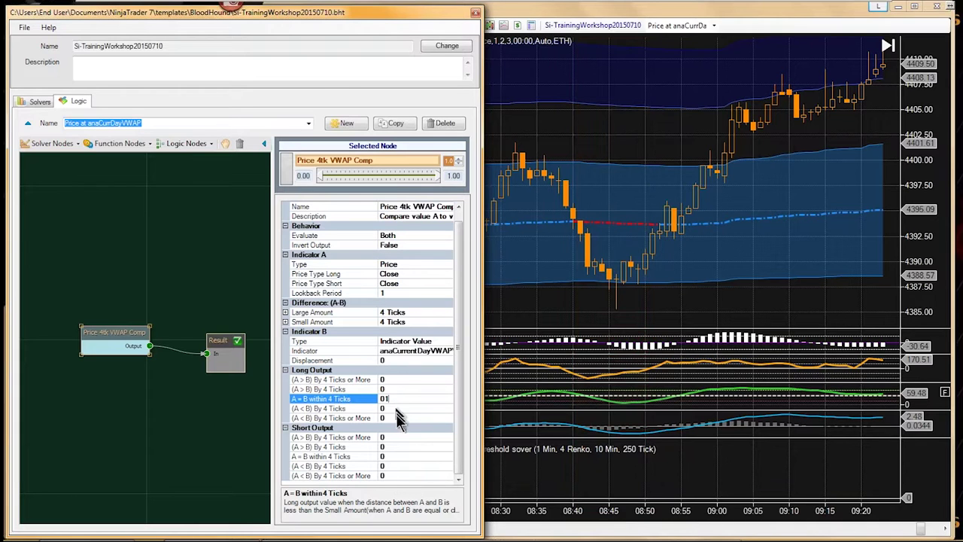
click(389, 454)
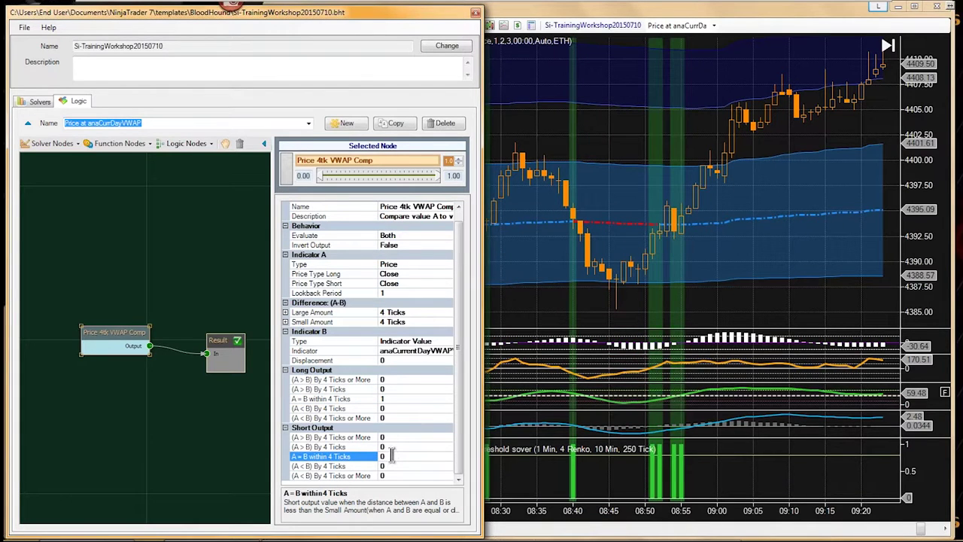
click(384, 446)
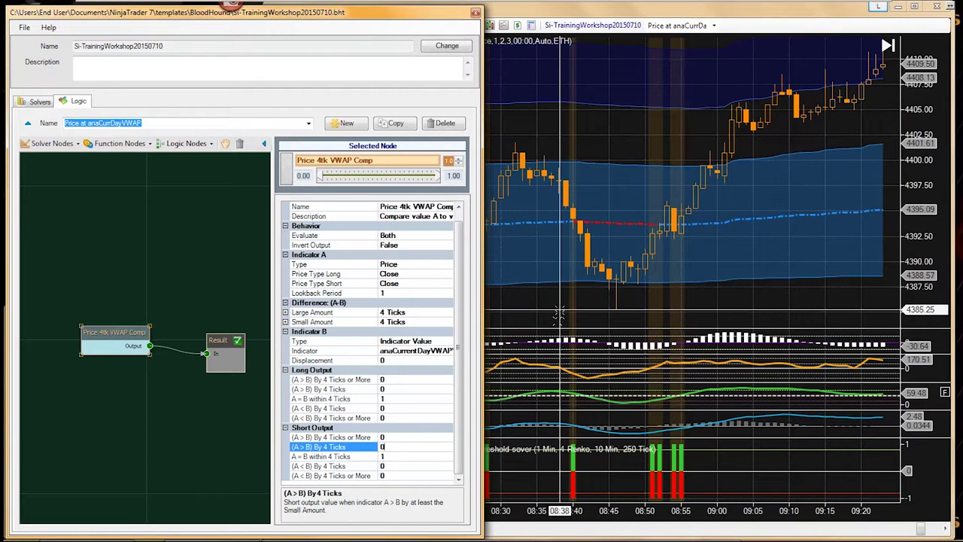
Examine the signals on the NQ chart against the comparison node's output values and its Large and Small Amount settings
click(563, 251)
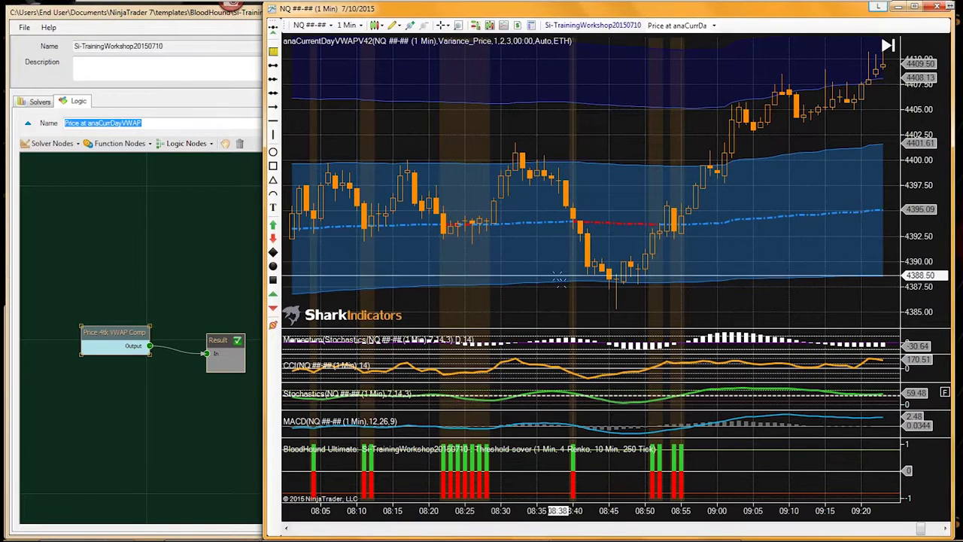
click(128, 331)
drag(112, 333, 106, 328)
scroll(451, 348, down, 1)
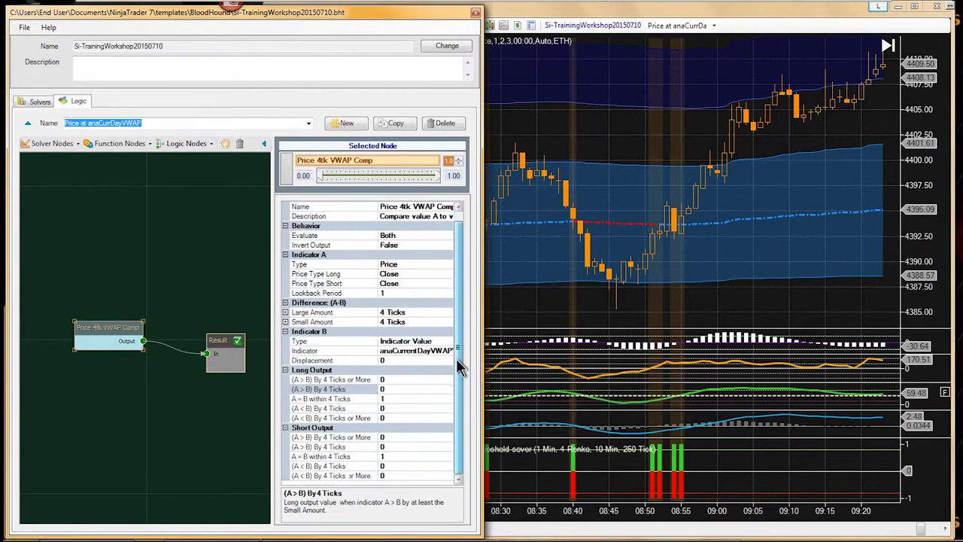
click(390, 398)
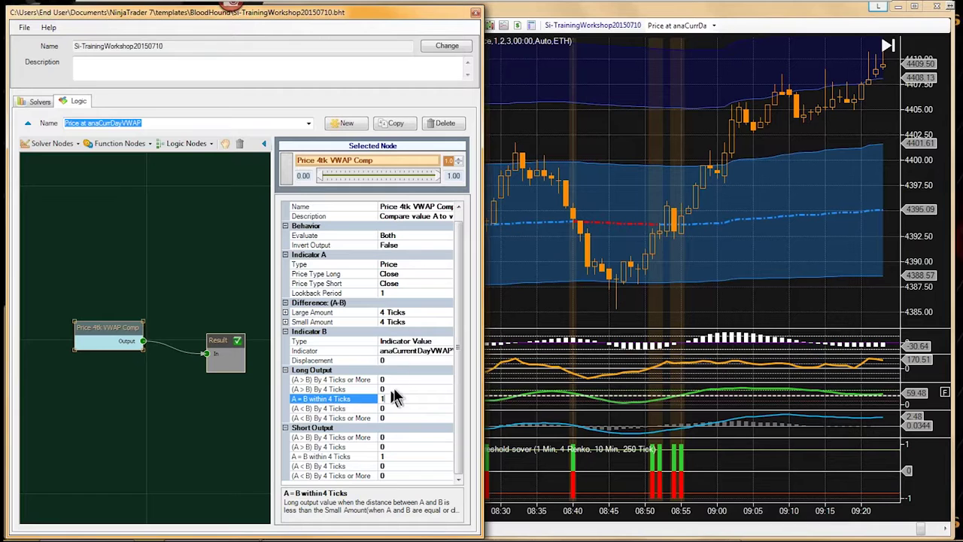
click(383, 321)
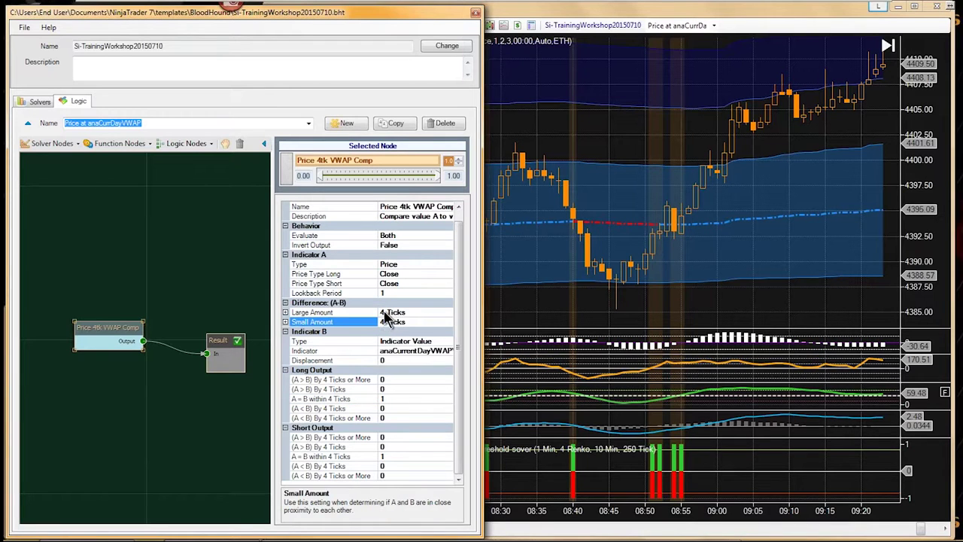
click(382, 312)
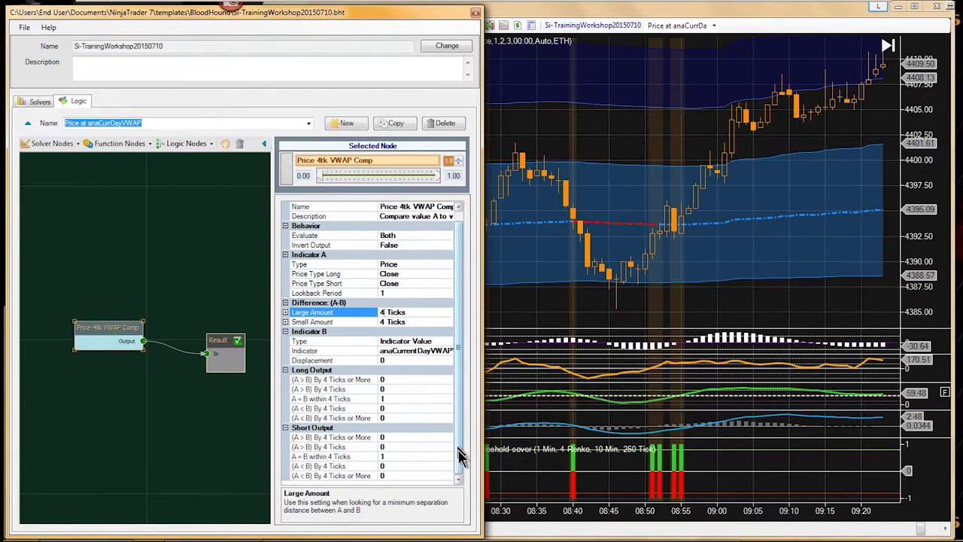
drag(98, 326, 97, 322)
Compress the NQ chart's price scale to show more of the VWAP bands, and open the applied anaCurrentDayVWAPV42 indicator's settings
click(677, 175)
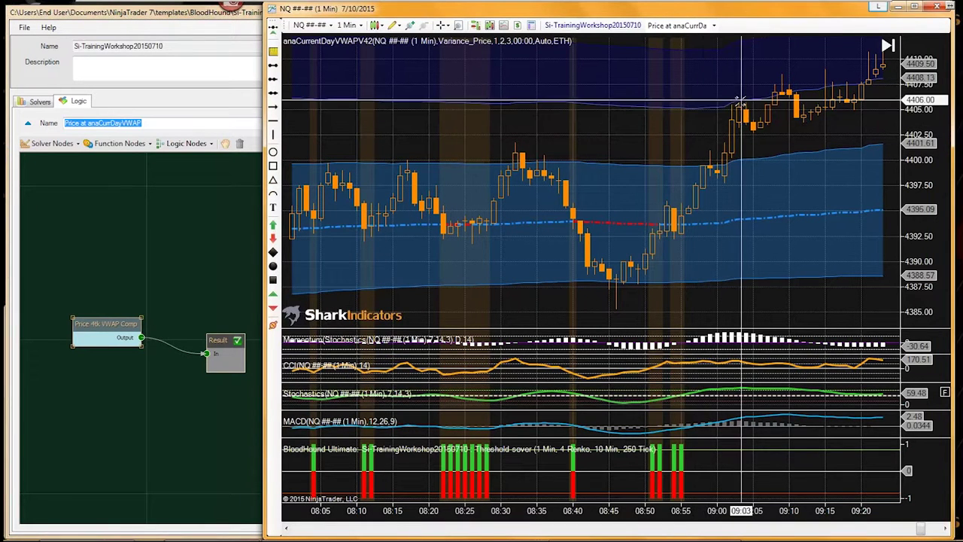
drag(928, 174, 929, 201)
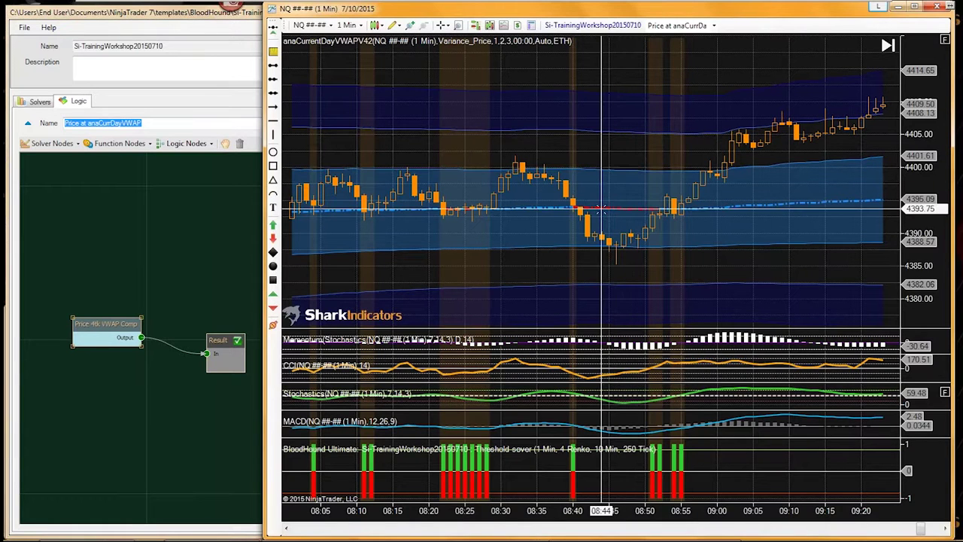
right_click(604, 152)
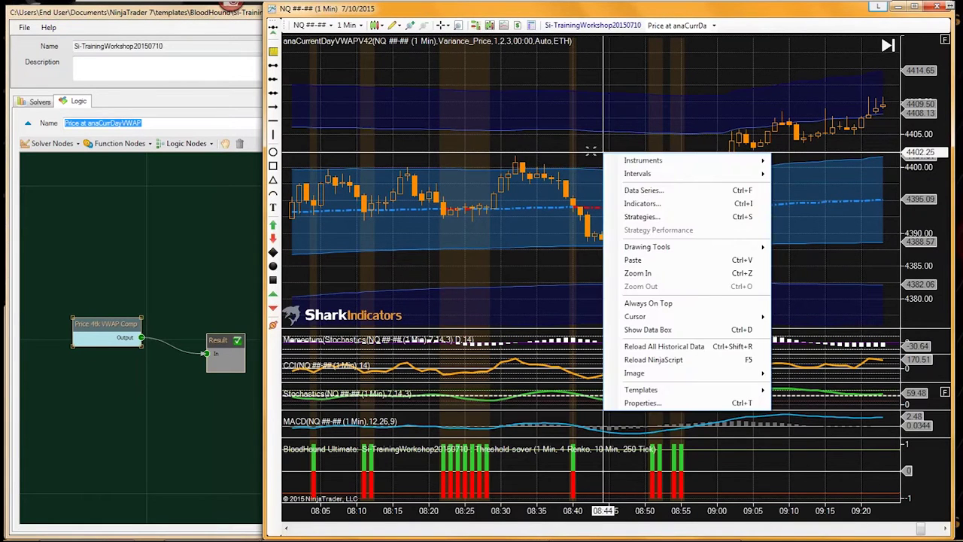
click(660, 207)
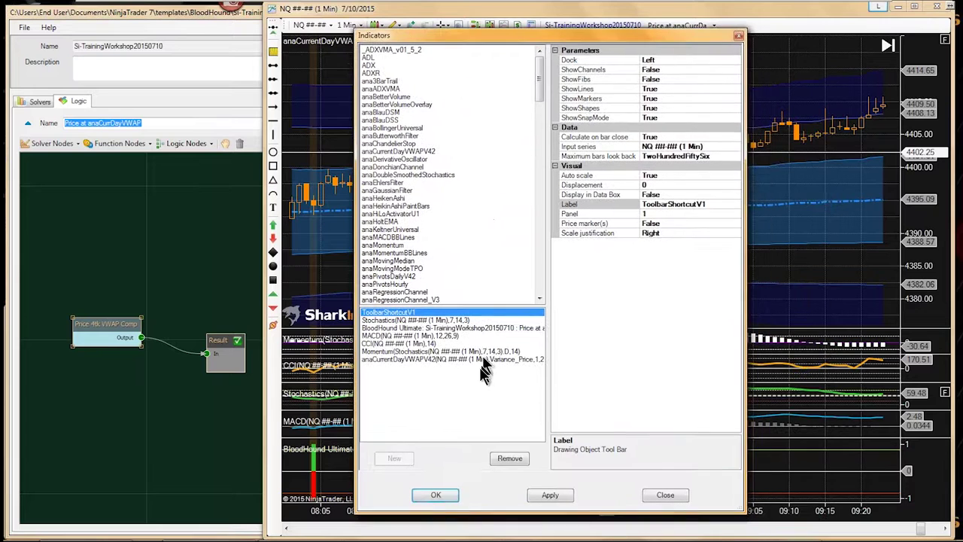
click(385, 359)
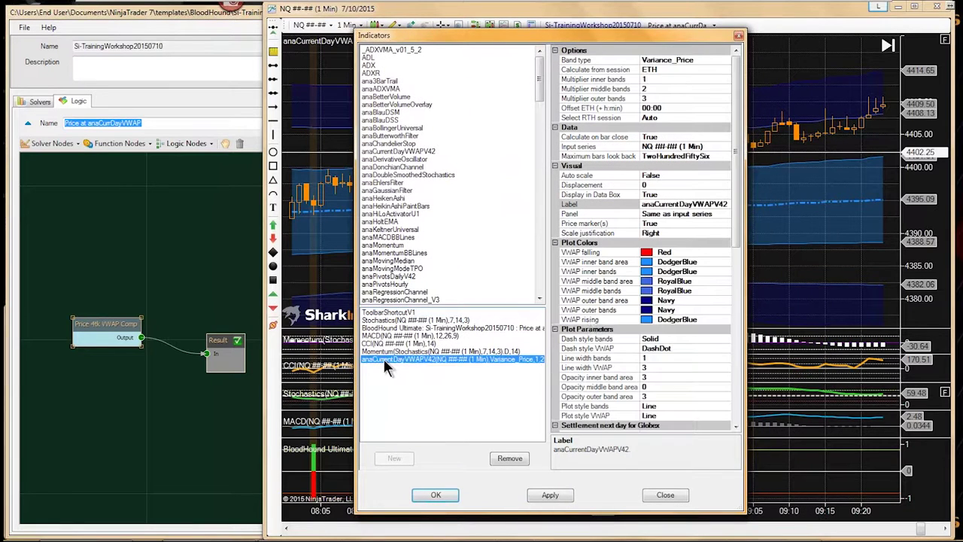
Set the VWAP outer band area color to Blue
click(679, 299)
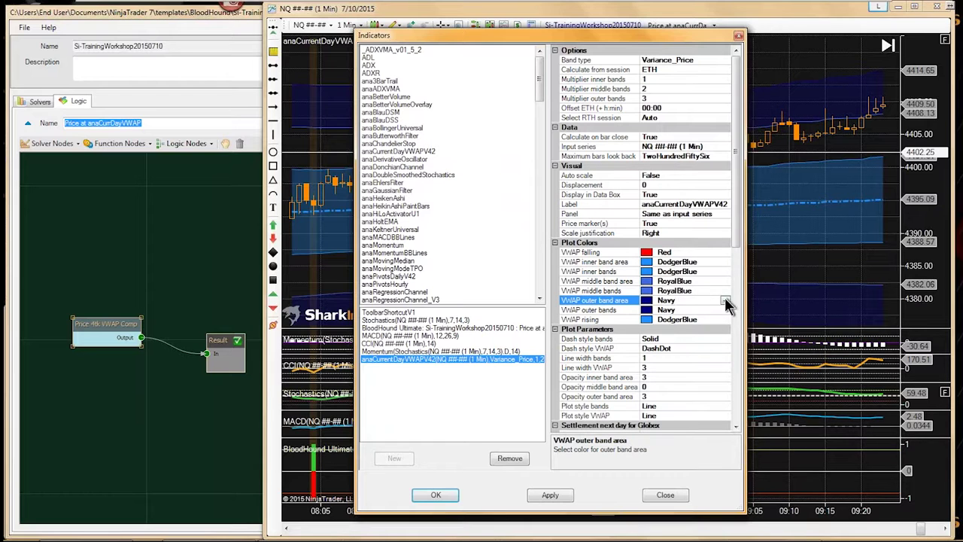
drag(736, 240, 751, 256)
scroll(751, 256, up, 1)
click(725, 300)
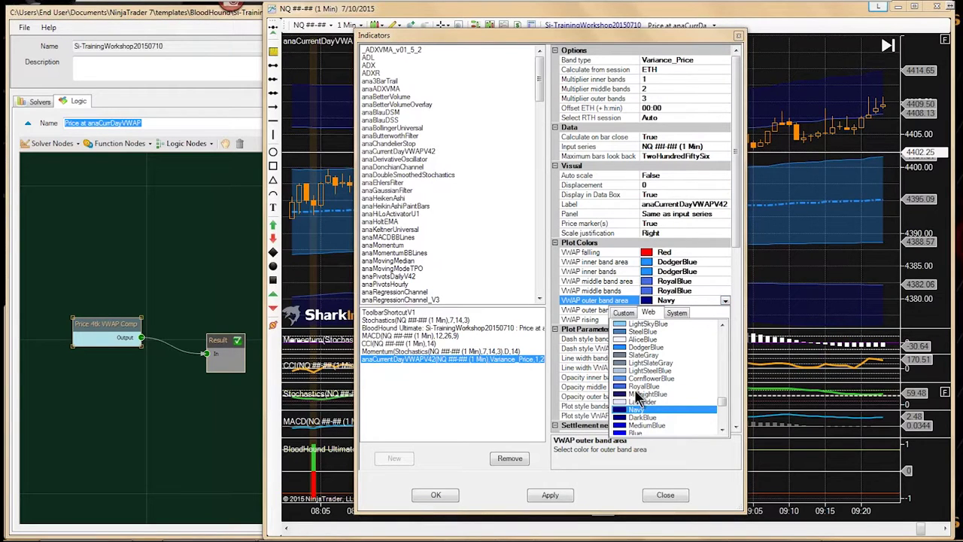
click(722, 430)
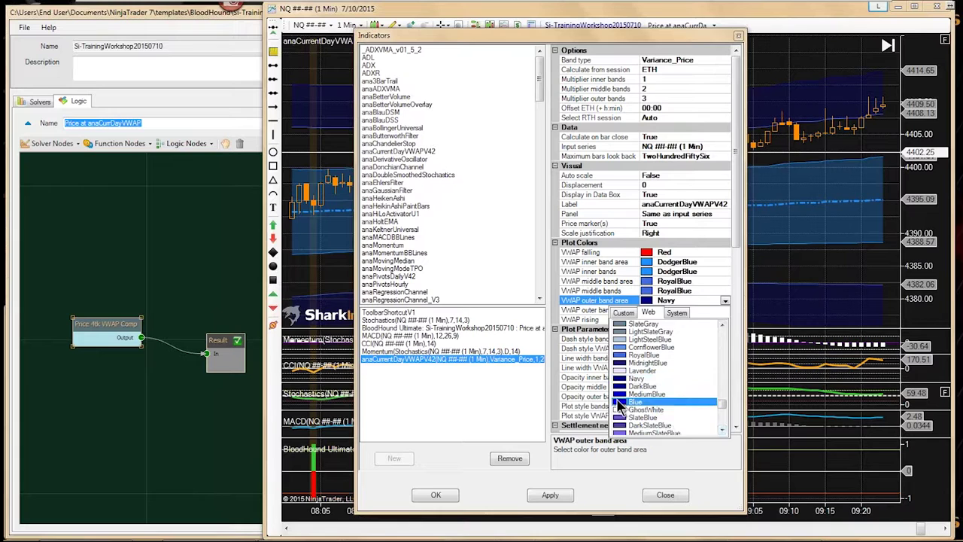
click(621, 404)
Set the VWAP outer bands color to Blue
click(681, 311)
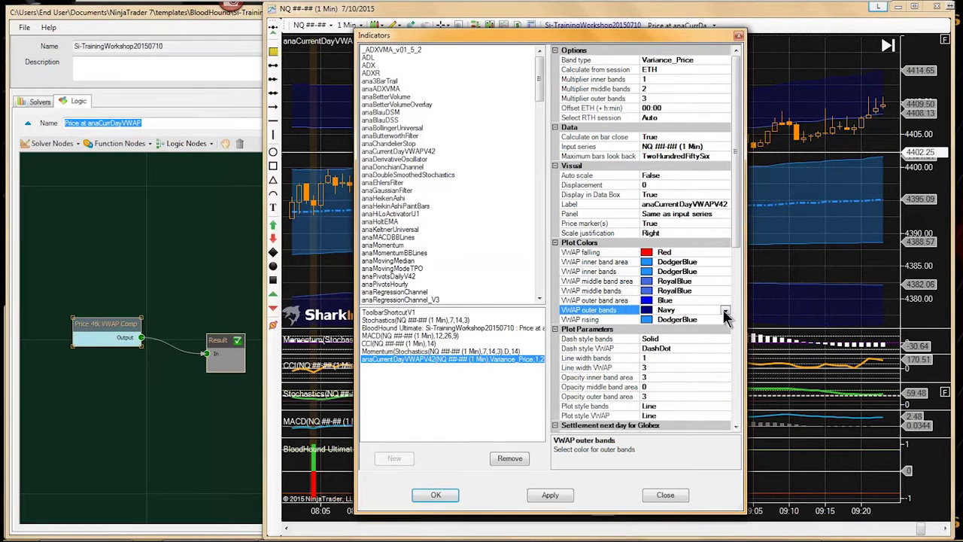
click(725, 312)
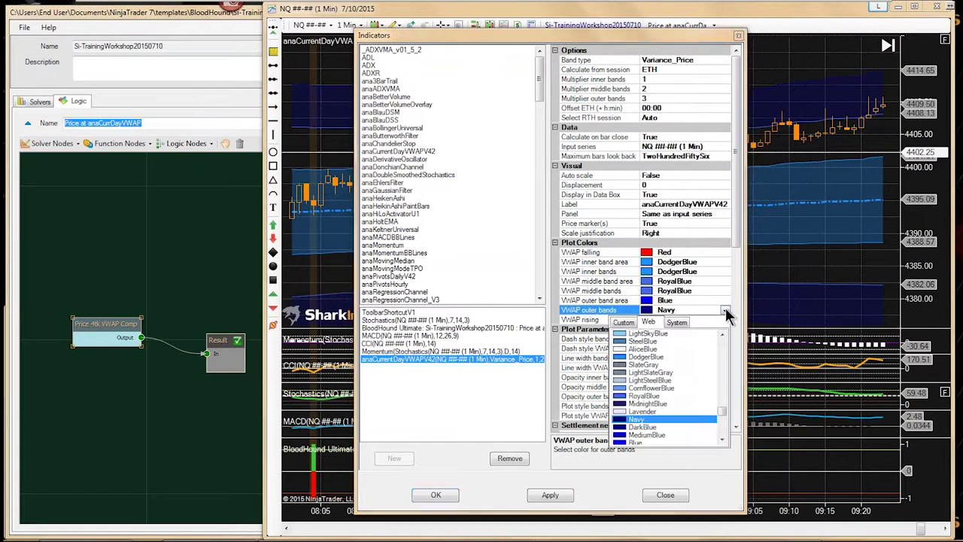
click(723, 440)
click(723, 440)
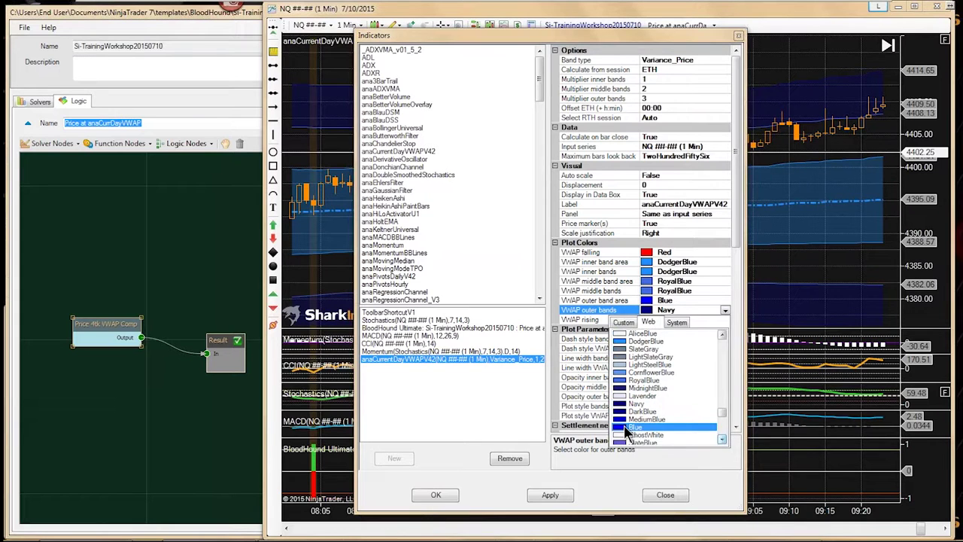
click(632, 428)
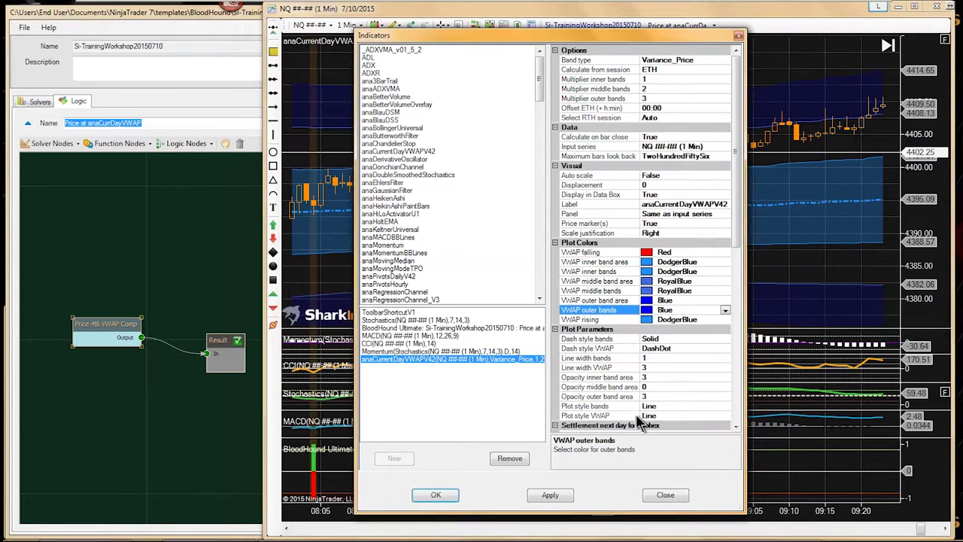
Set both the VWAP outer bands and VWAP outer band area colors to RoyalBlue, and accept the indicator settings
click(724, 310)
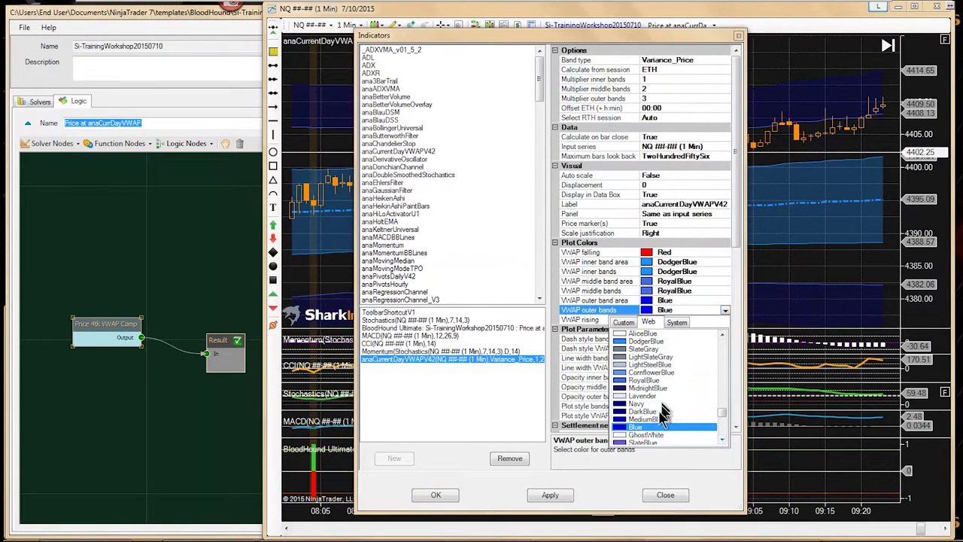
click(626, 380)
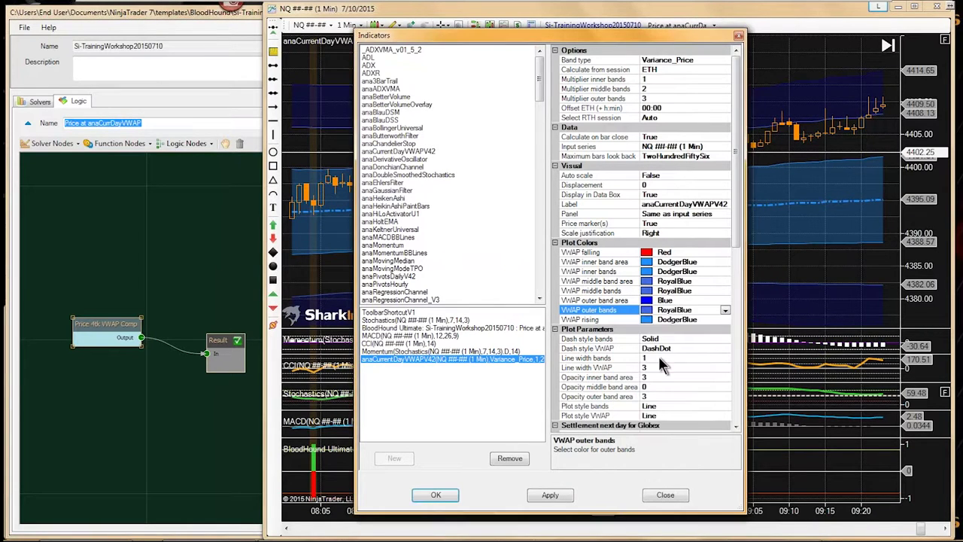
click(688, 299)
click(724, 300)
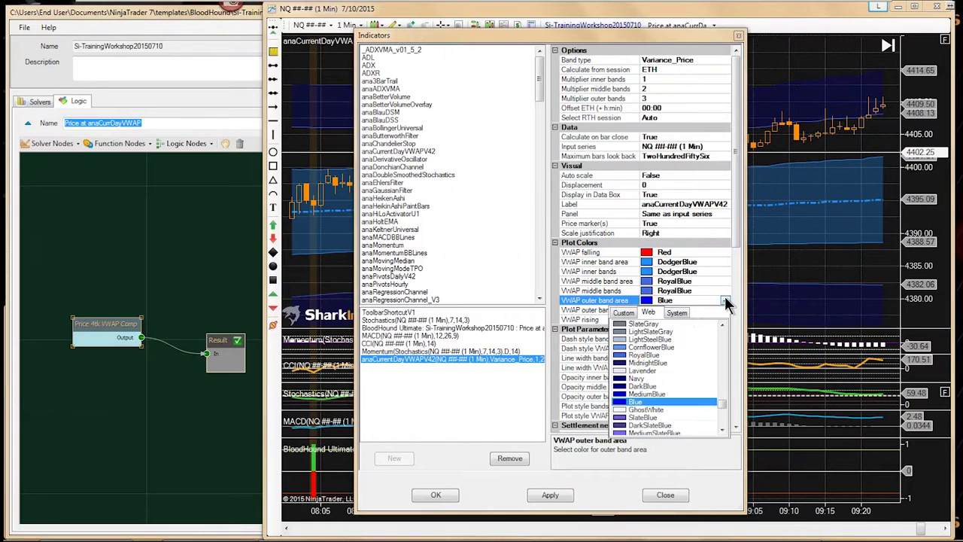
click(622, 355)
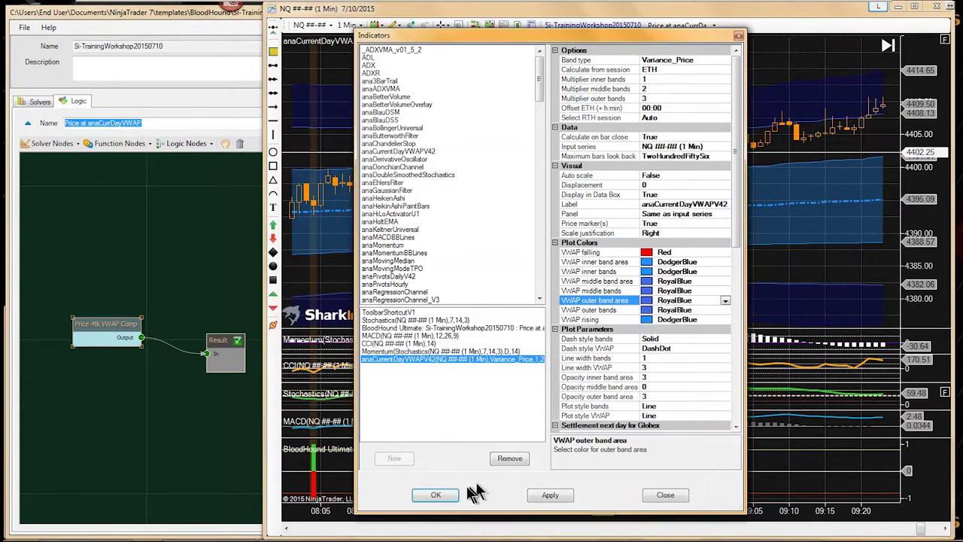
key(Return)
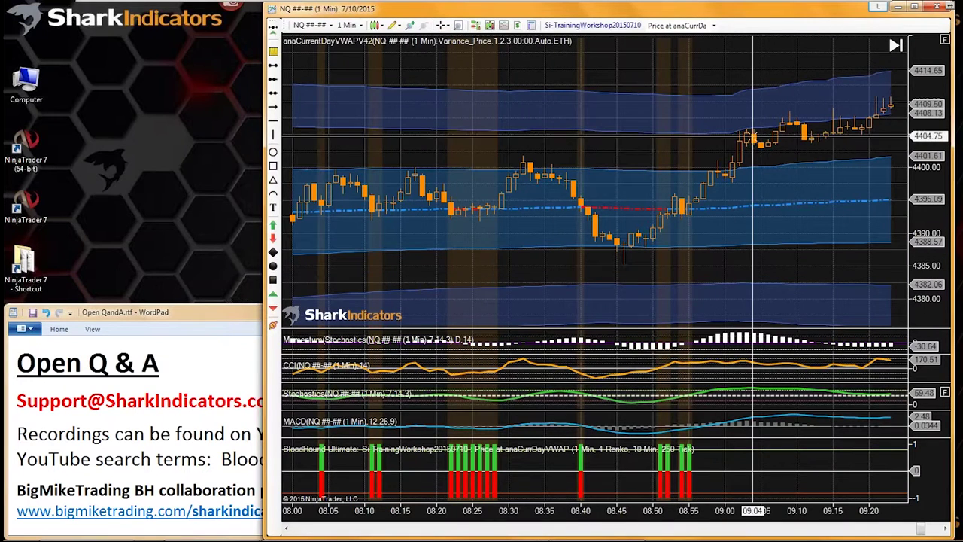
Reopen the Si-TrainingWorkshop20150710 BloodHound template and enlarge its editor window beside the chart
click(596, 34)
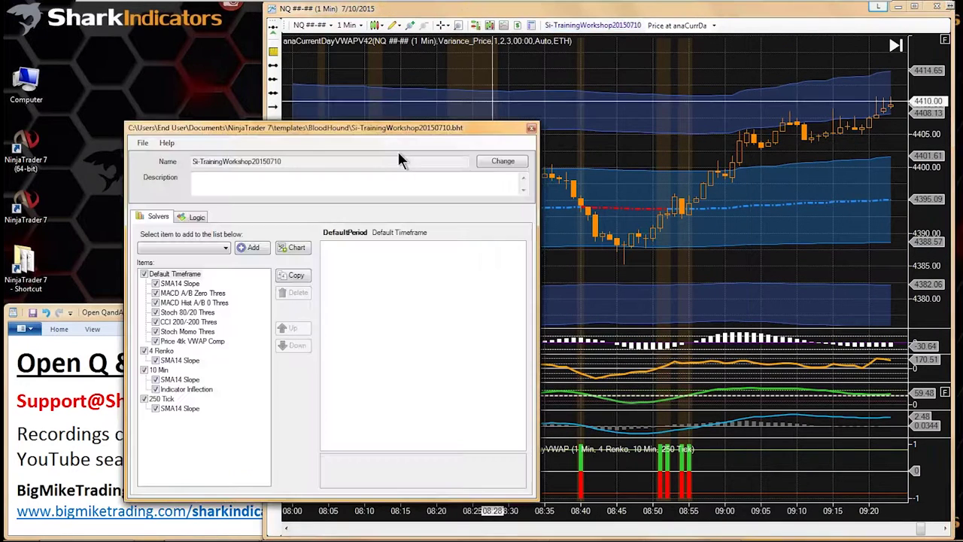
drag(338, 128, 230, 21)
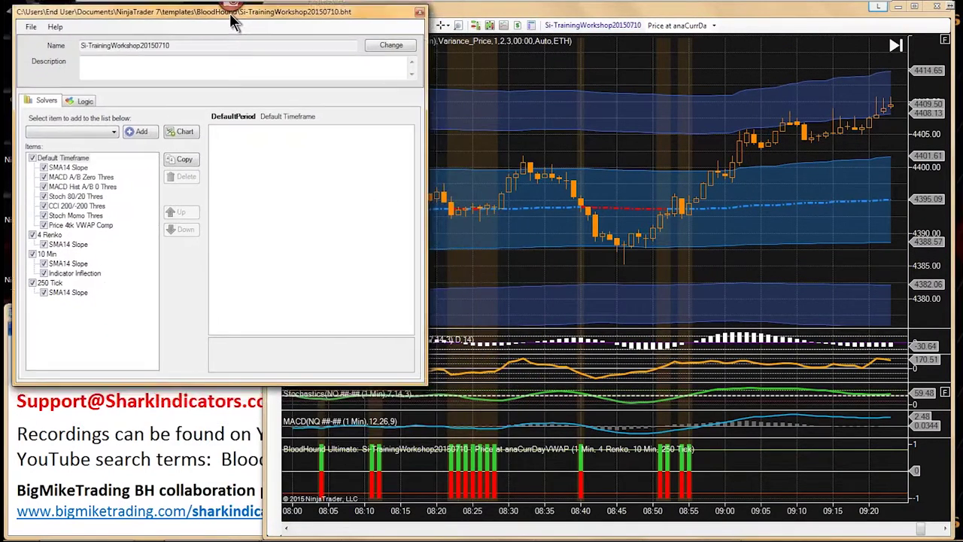
drag(423, 386, 482, 493)
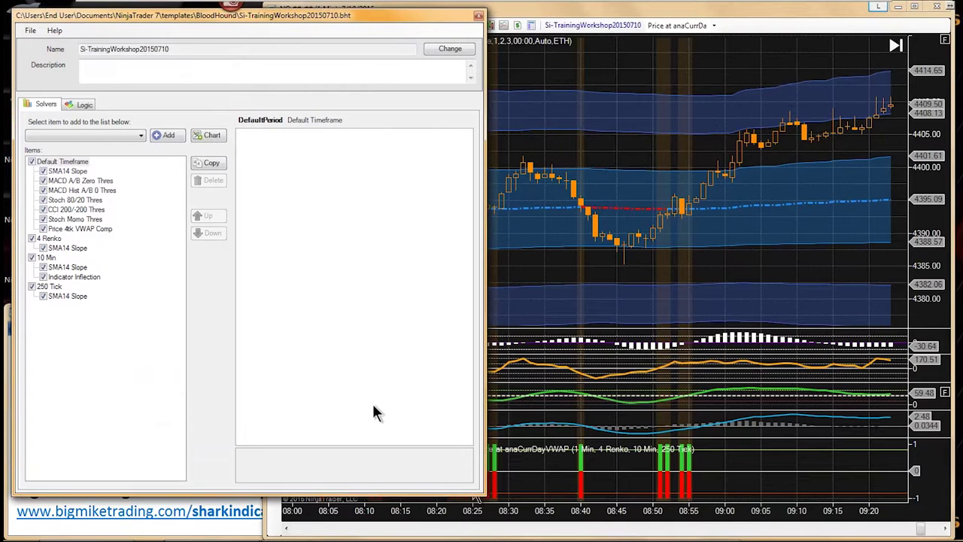
Copy the Price 4tk VWAP Comp solver and rename the copy Price 4tk Sess1 Comp
click(66, 230)
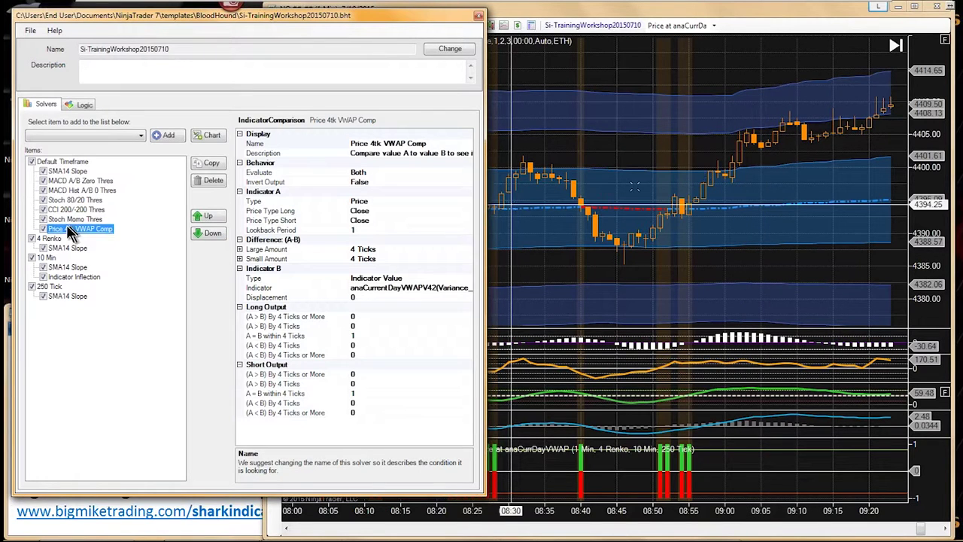
click(205, 163)
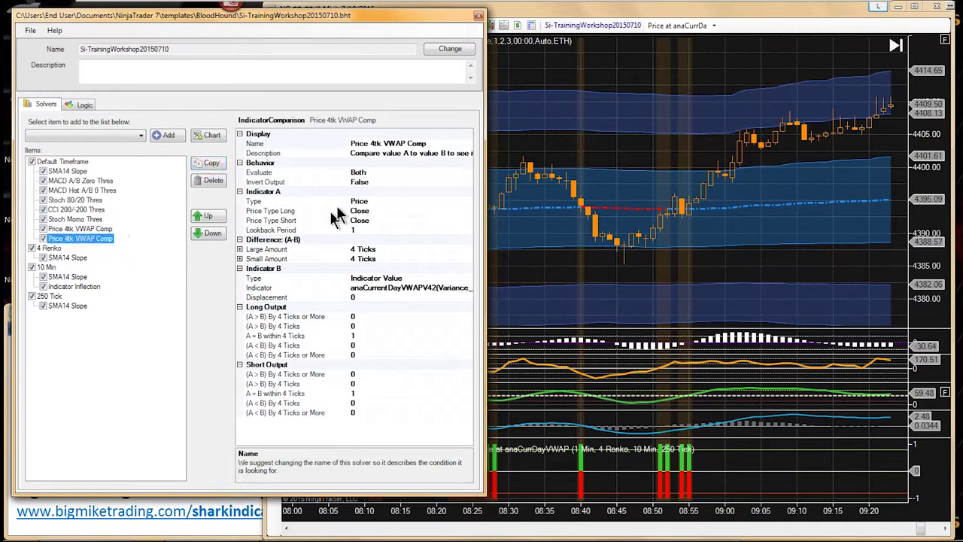
click(389, 143)
drag(386, 143, 404, 143)
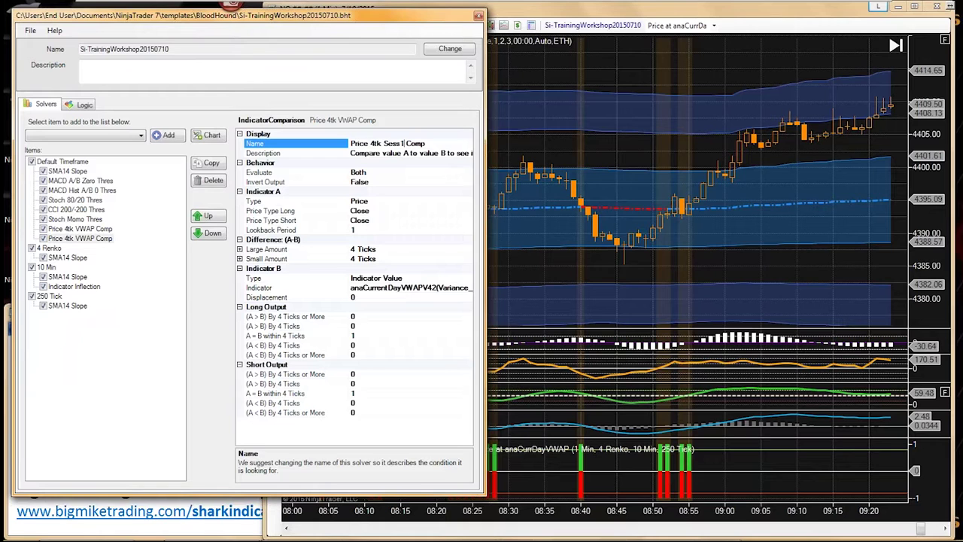
Set the copied solver's Indicator B plots to Lower Band SD 1 for Long and Upper Band SD 1 for Short
click(466, 289)
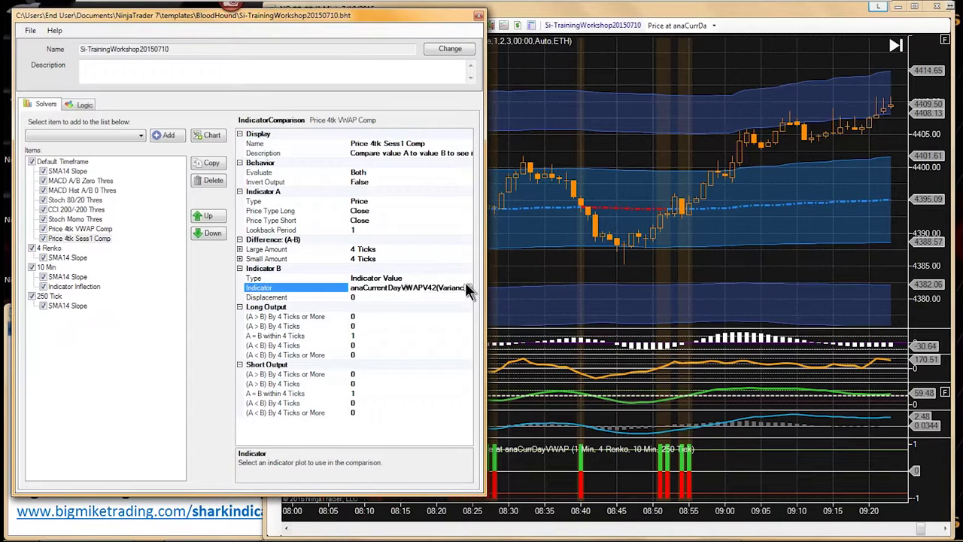
click(467, 288)
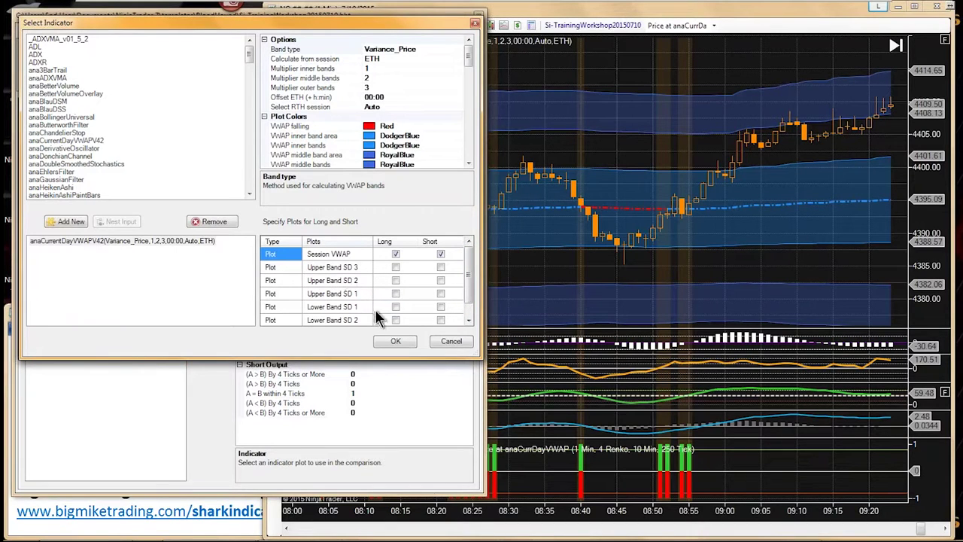
click(441, 294)
click(394, 308)
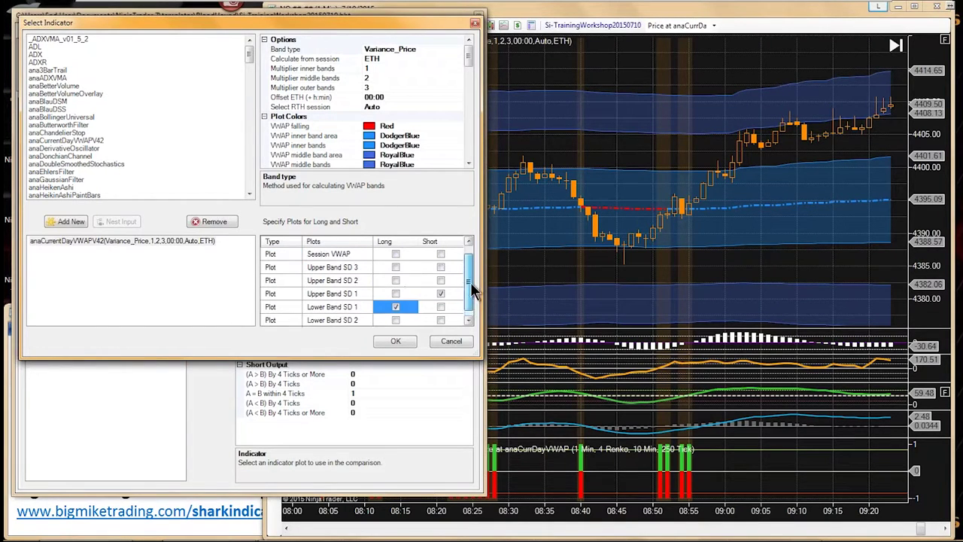
scroll(469, 286, down, 1)
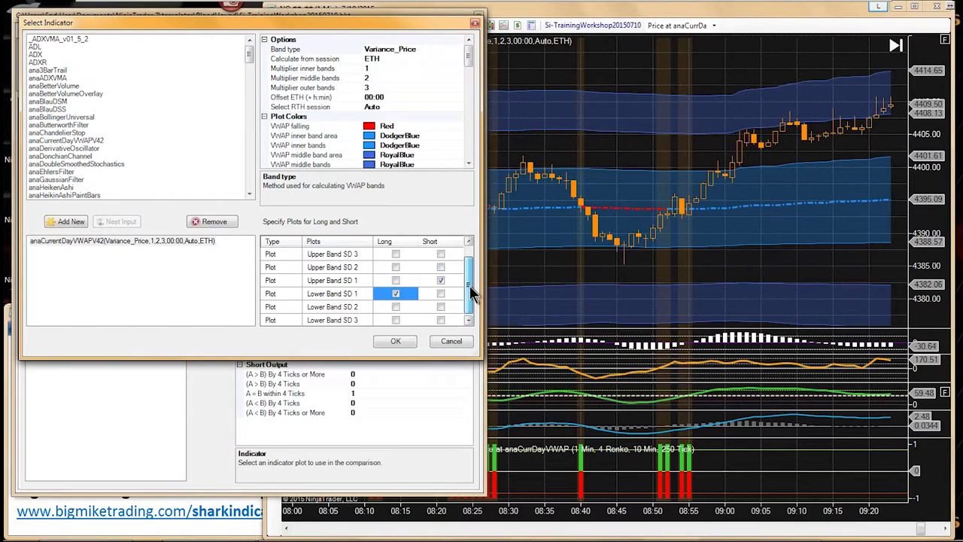
click(317, 282)
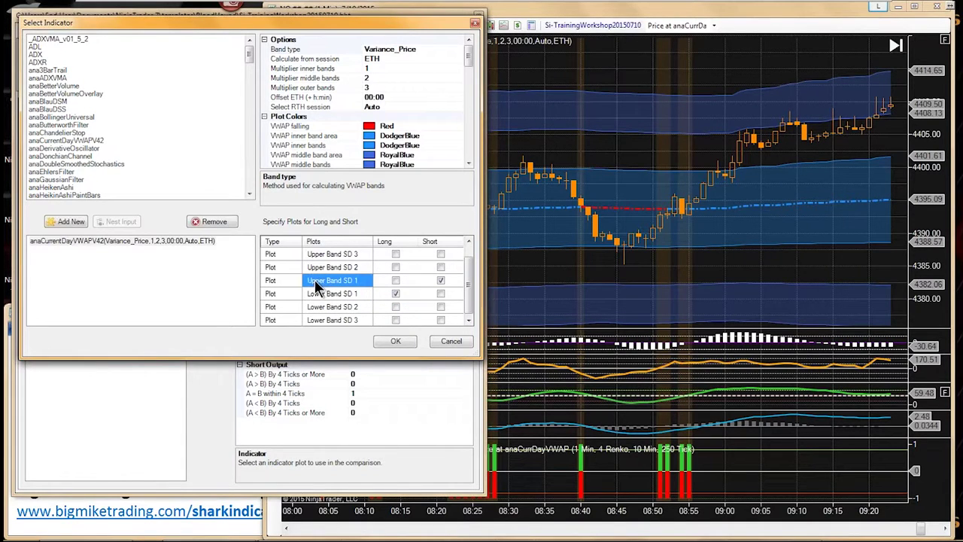
click(428, 280)
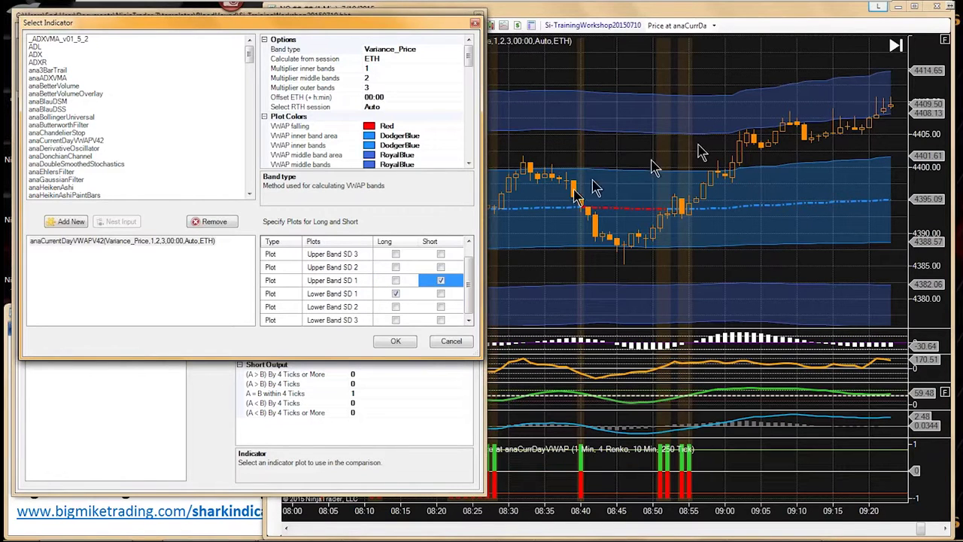
click(350, 295)
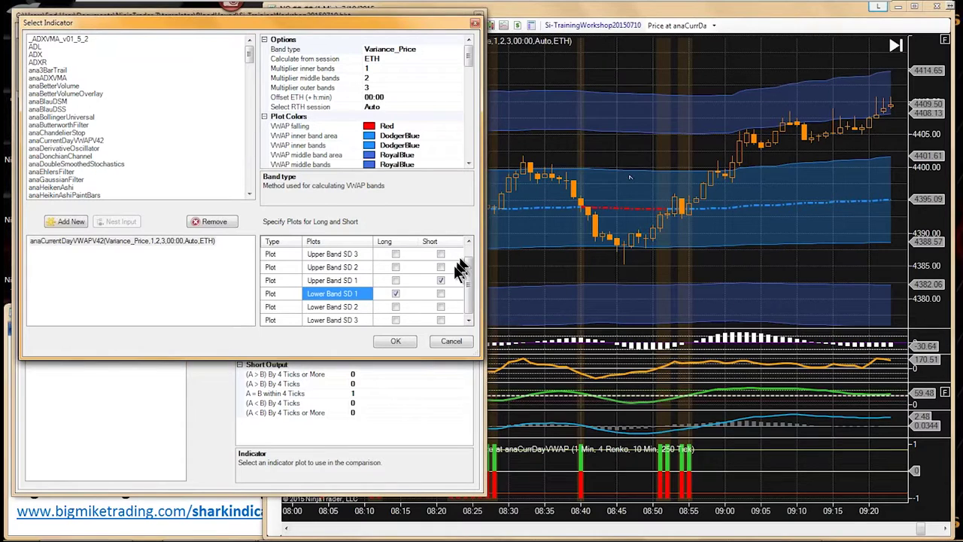
click(393, 341)
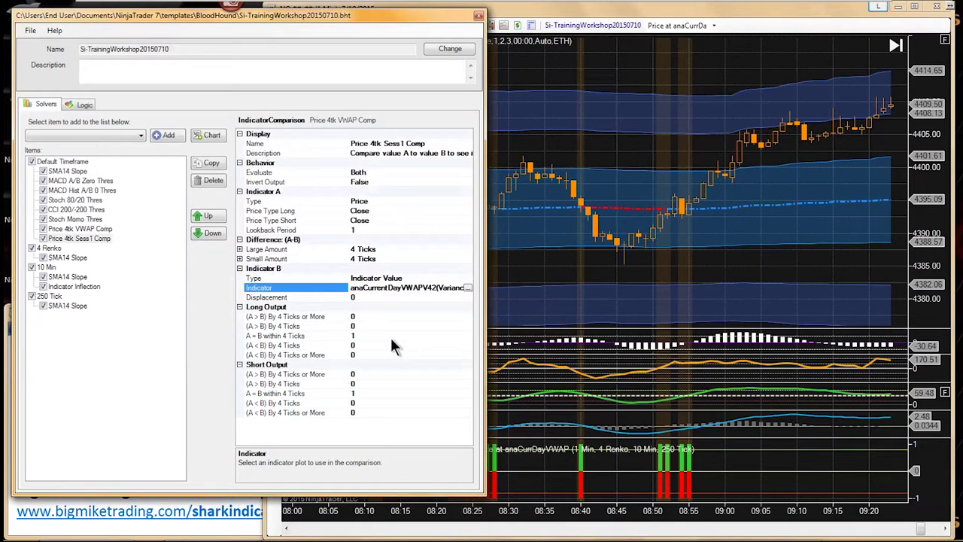
Add the existing Price 4tk Sess1 Comp solver to the Price at anaCurrDayVWAP logic, placed below the Price 4tk VWAP Comp node
click(85, 105)
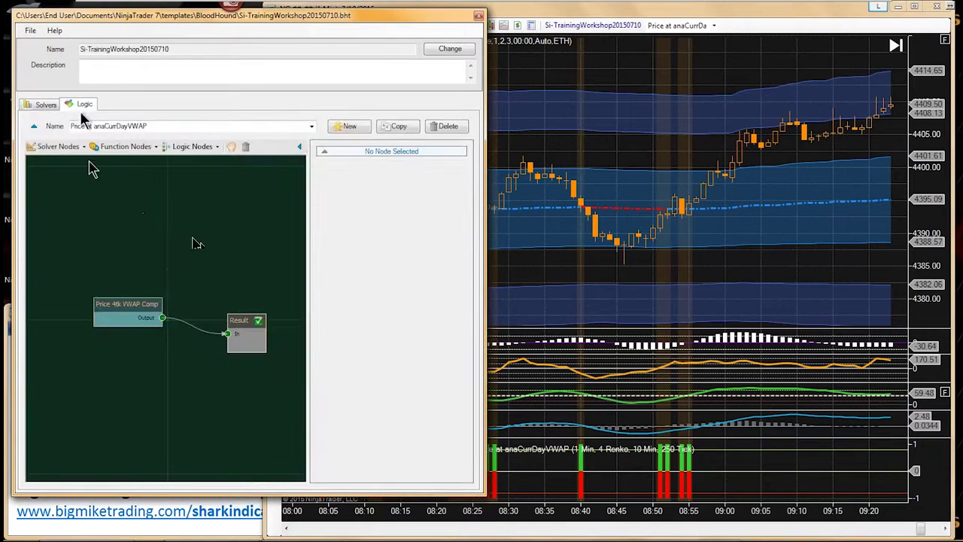
click(67, 151)
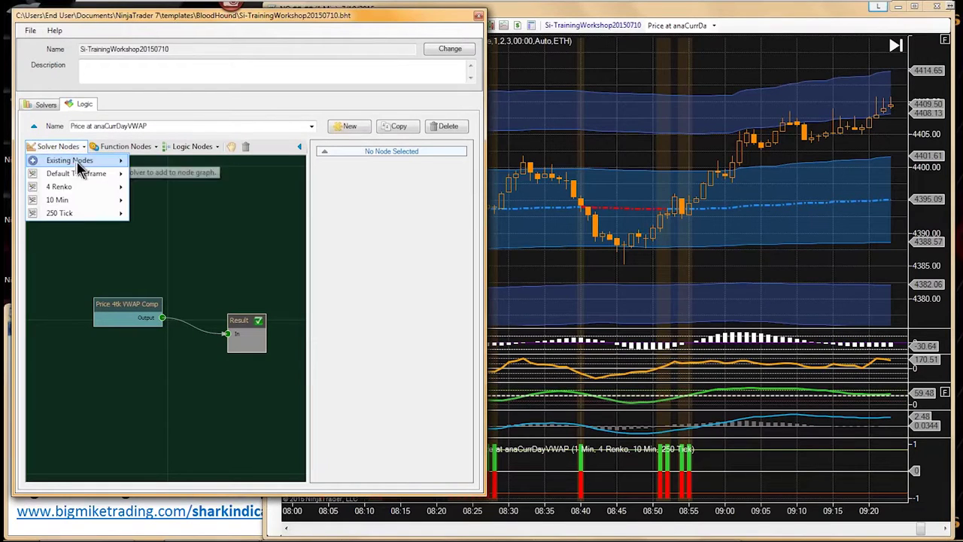
mouse_move(77, 161)
mouse_move(199, 167)
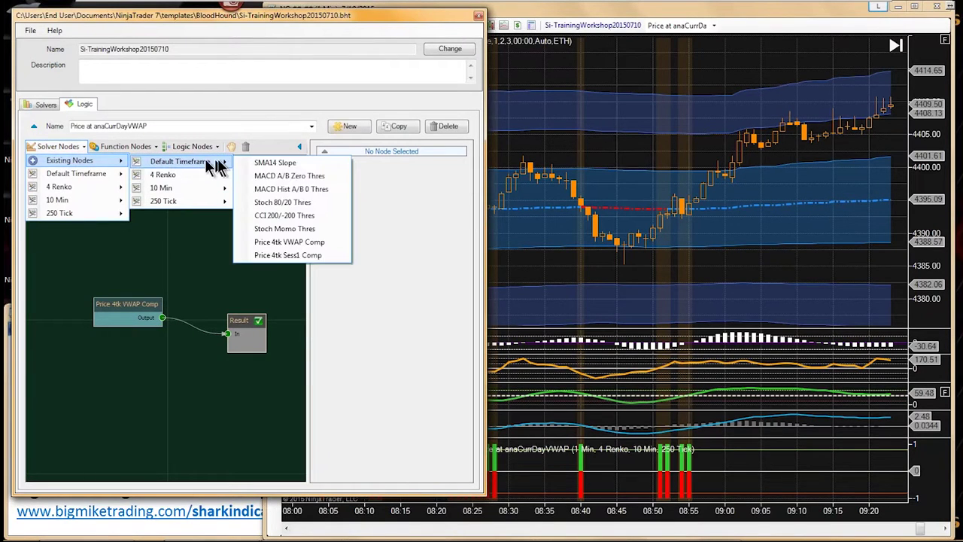
click(269, 259)
drag(193, 322, 112, 350)
Rename the newly added comparison node Price 4tk Band1 Comp
click(421, 219)
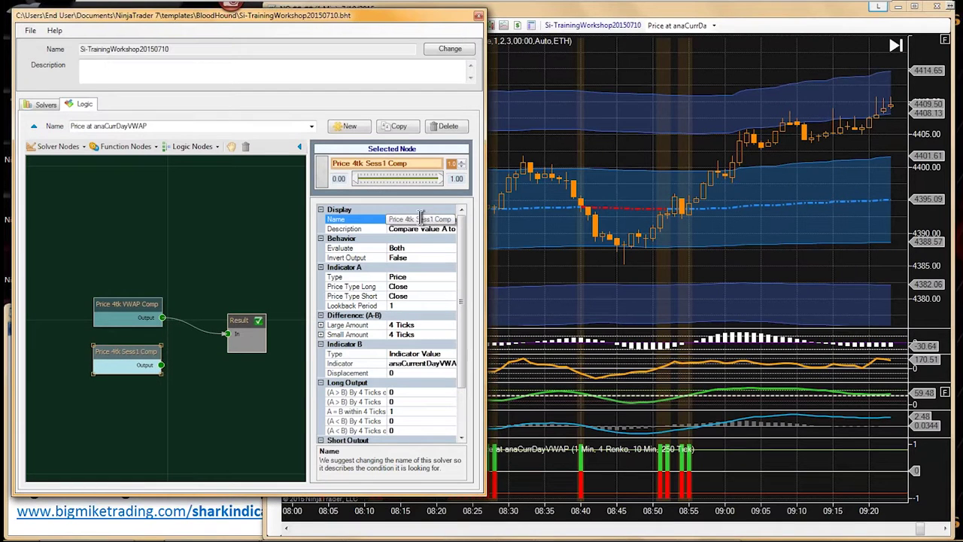
click(417, 218)
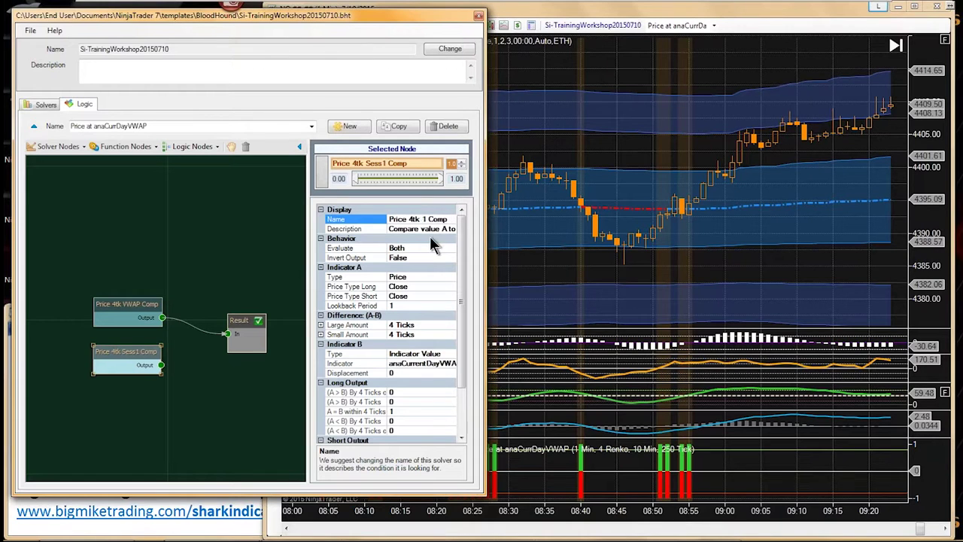
text(Band)
Connect Price 4tk Band1 Comp to the Result node in place of the VWAP comparison, and review the signals on the NQ chart
drag(166, 365, 226, 334)
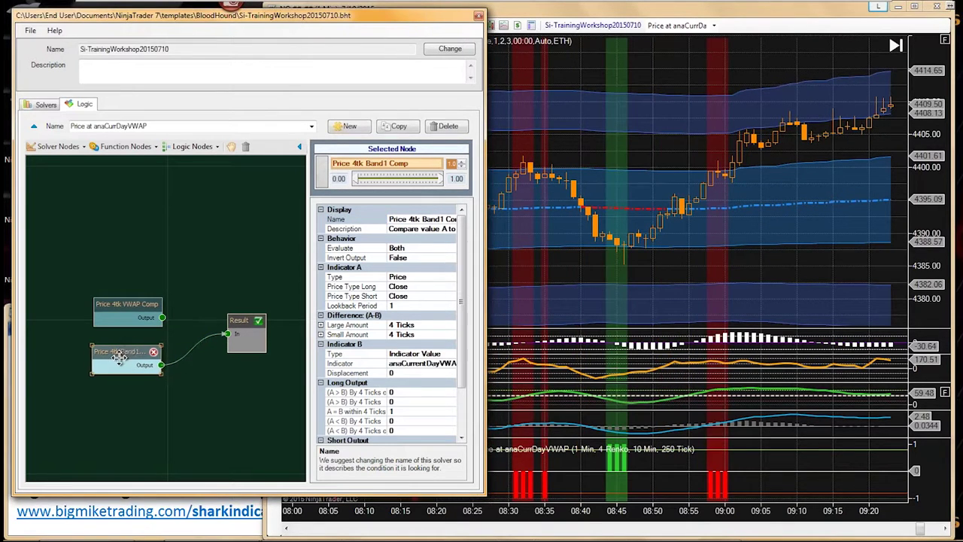
drag(118, 310, 111, 299)
drag(117, 352, 112, 332)
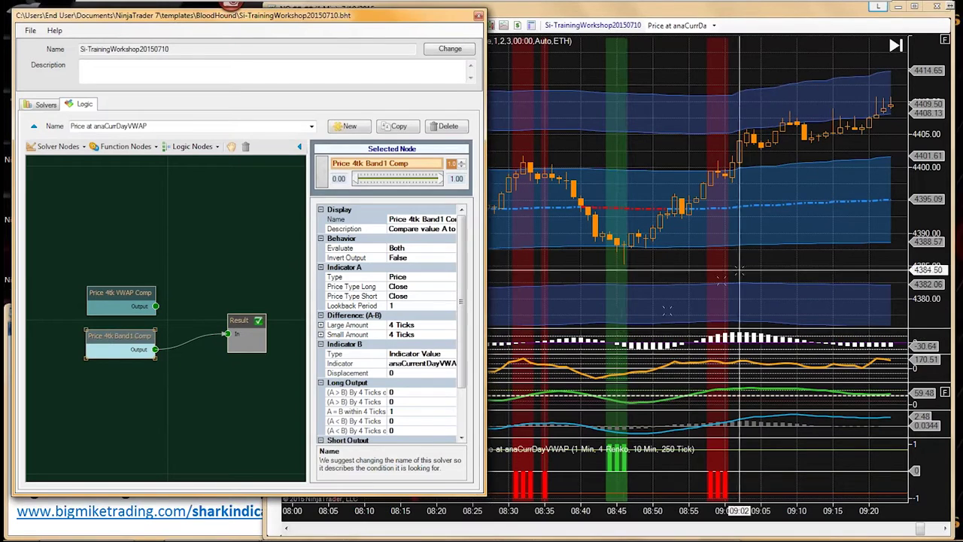
click(755, 261)
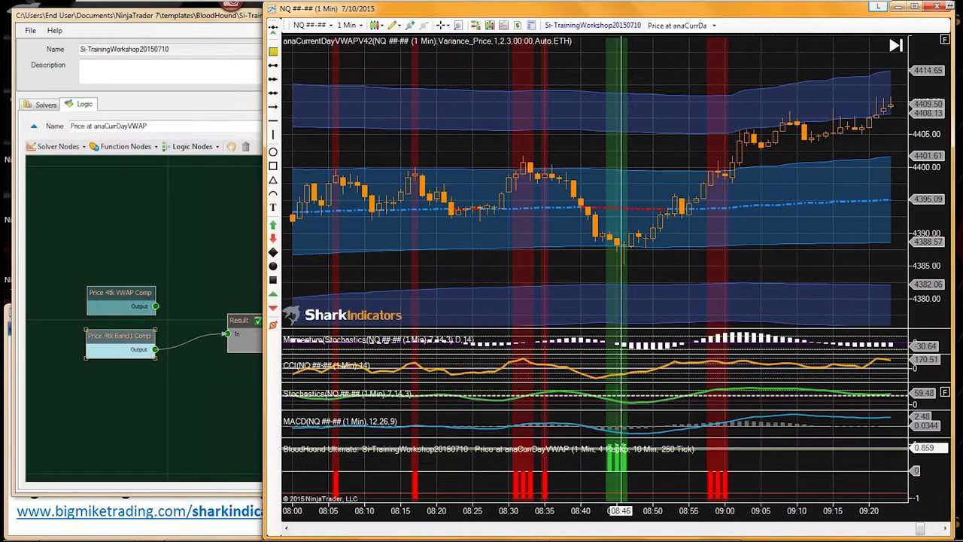
drag(623, 256, 623, 261)
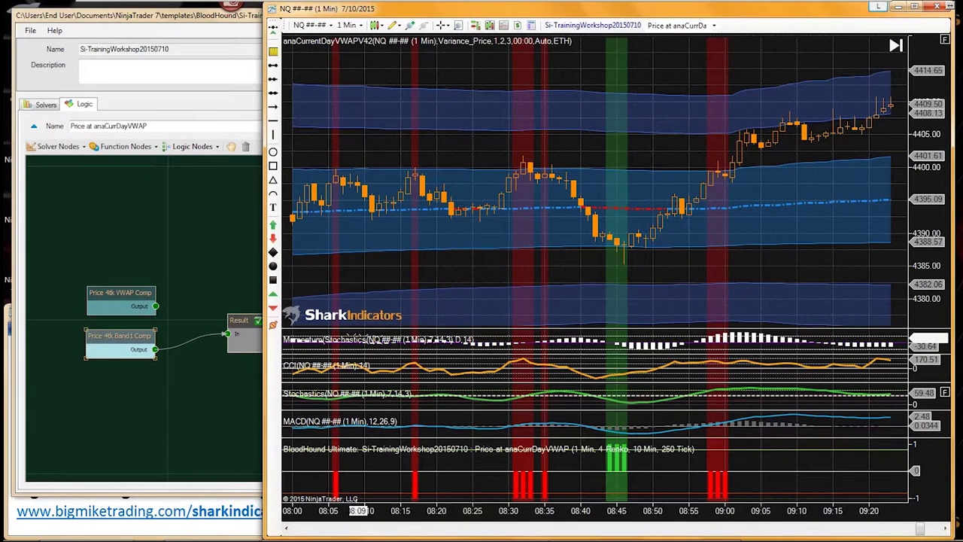
Set Price 4tk Band1 Comp's Indicator B plots to Lower Band SD 2 for Long and Upper Band SD 2 for Short
click(110, 339)
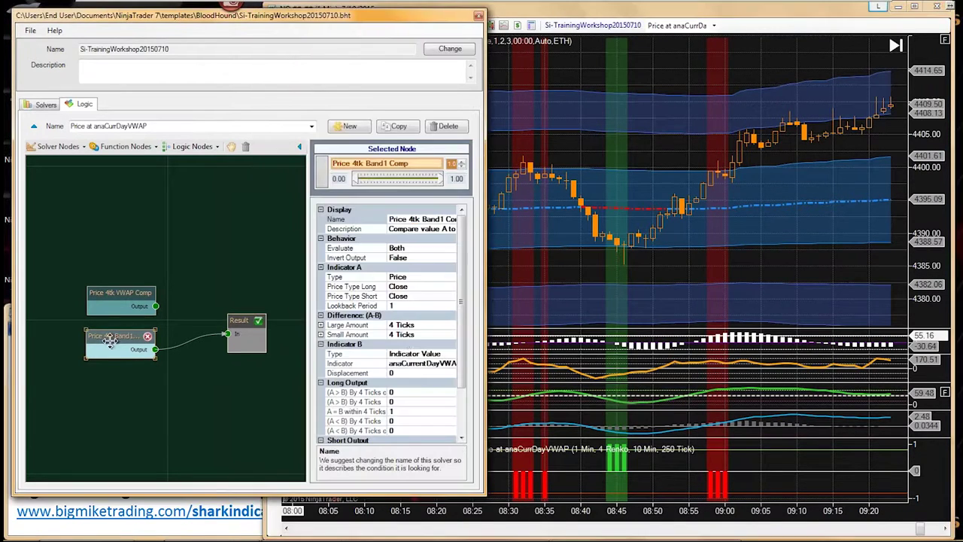
click(420, 363)
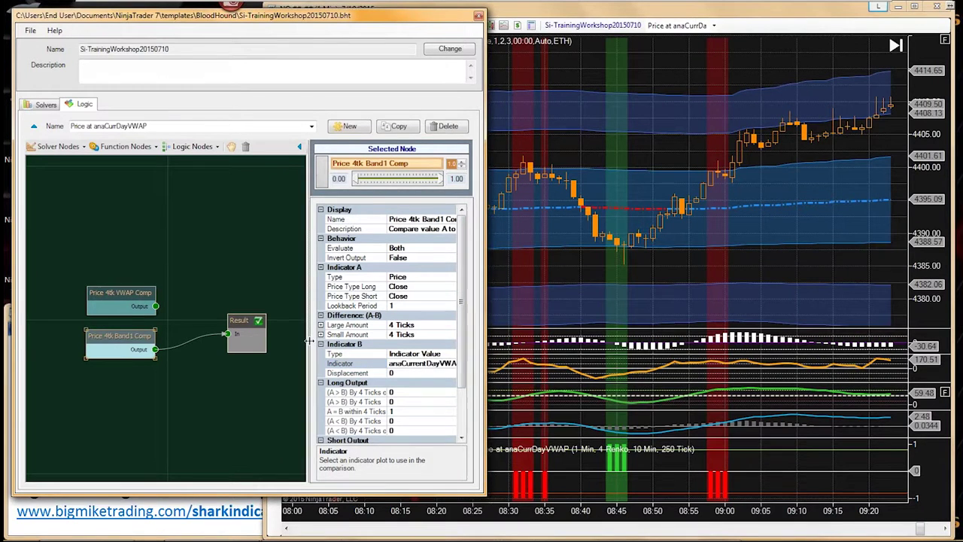
drag(309, 361, 274, 361)
click(399, 365)
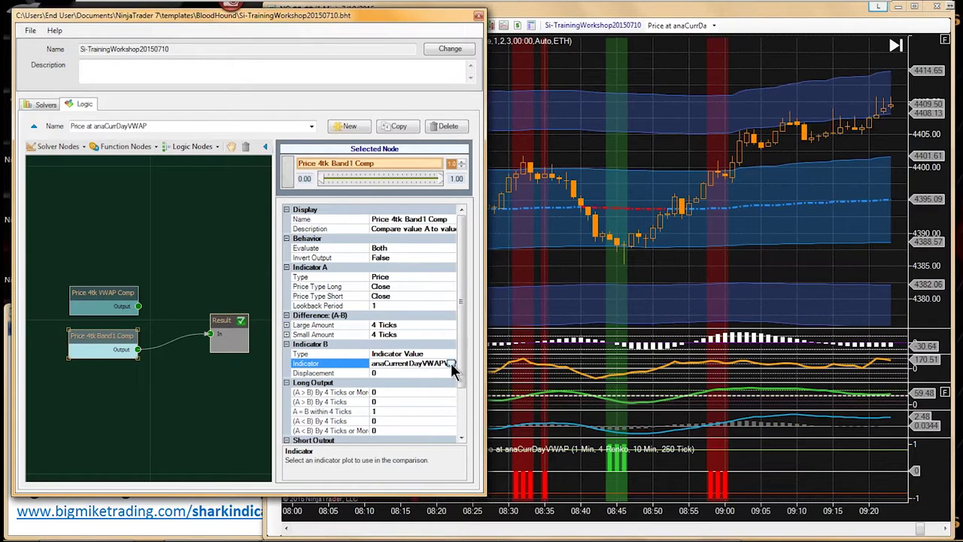
click(451, 362)
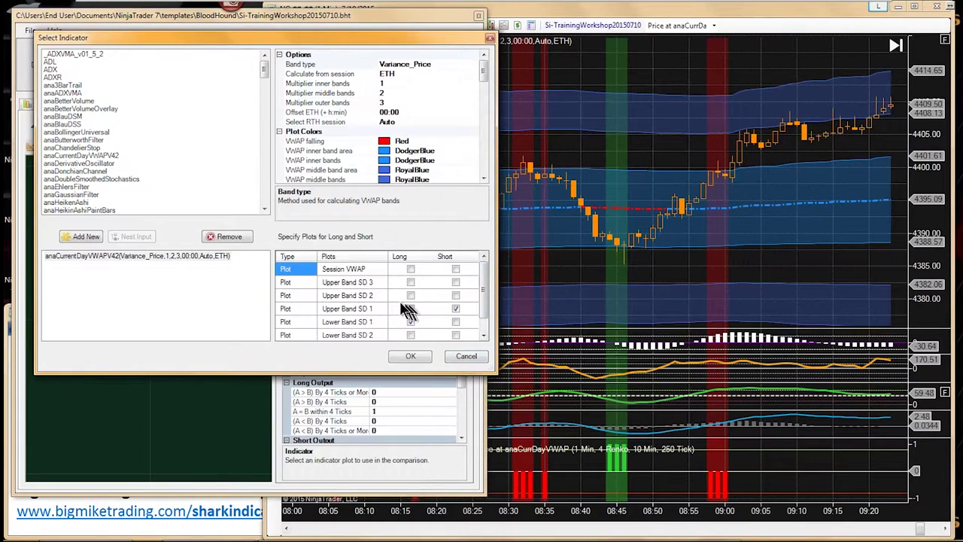
click(455, 308)
click(455, 296)
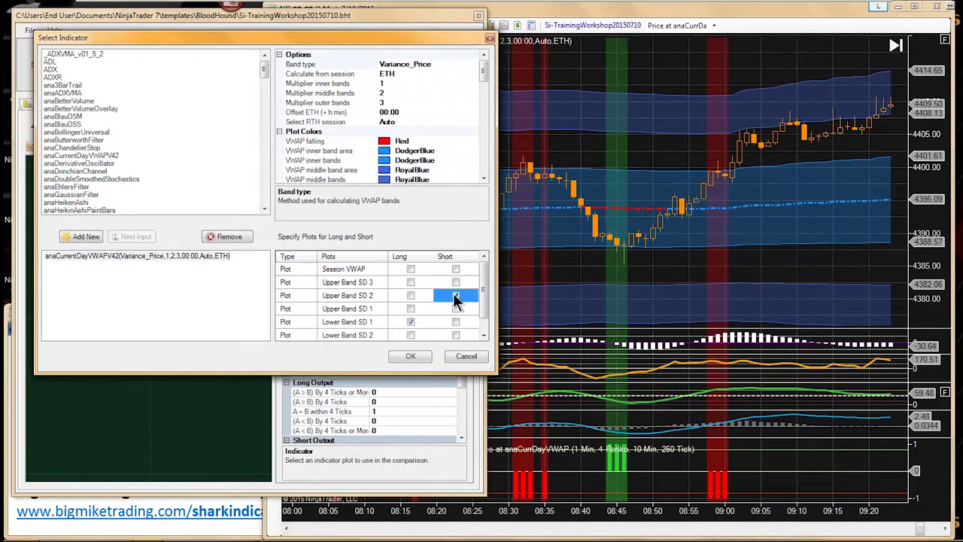
click(410, 335)
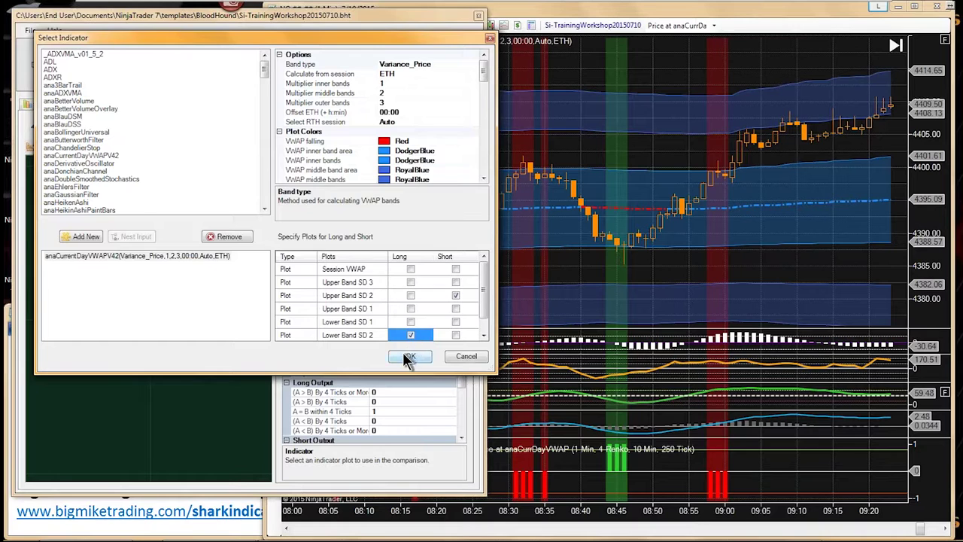
click(411, 356)
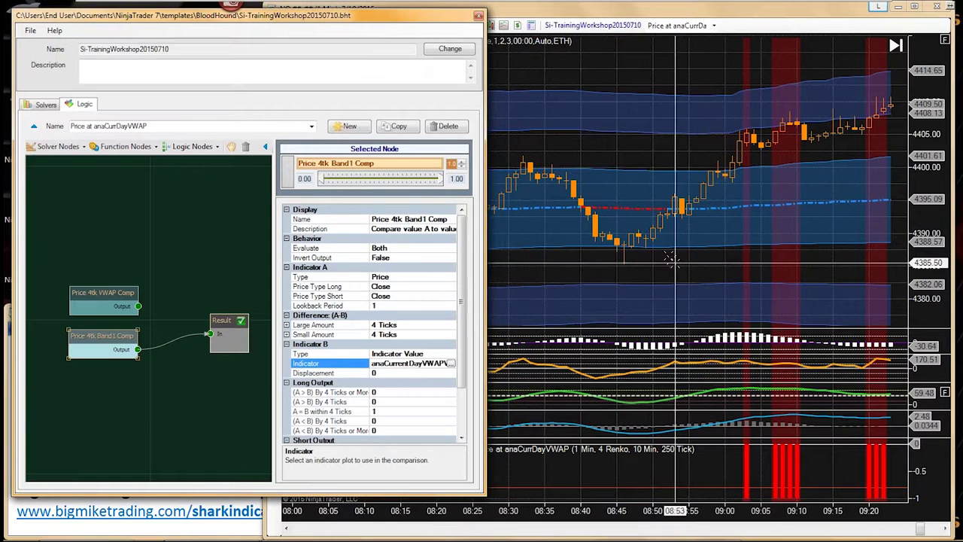
Examine the second-deviation band signals on the NQ chart, going back through the earlier hours of the session
click(678, 273)
drag(678, 273, 584, 272)
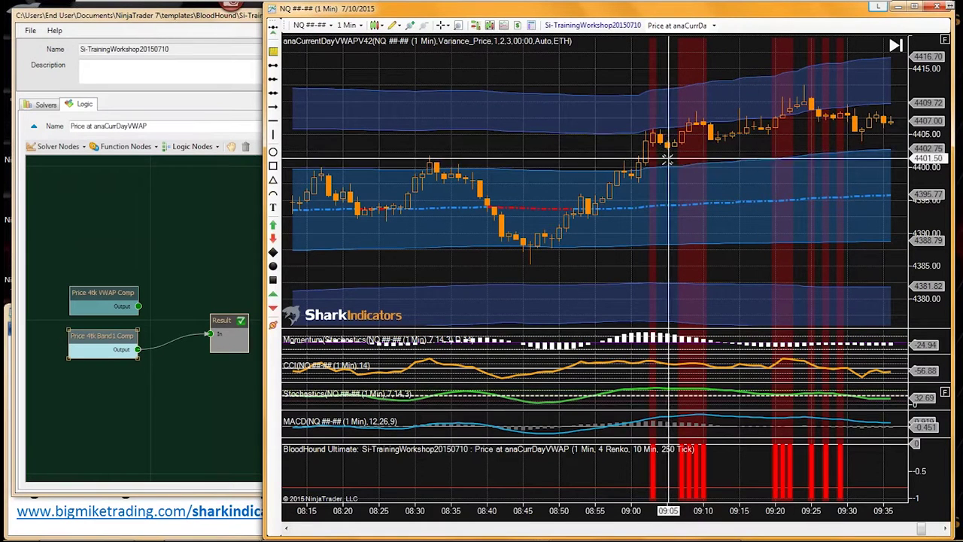
scroll(673, 275, up, 5)
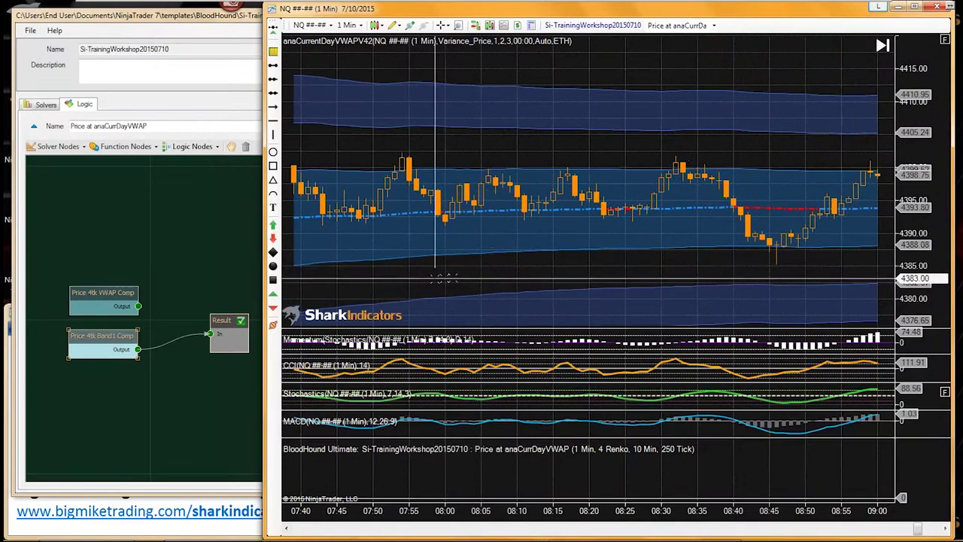
scroll(705, 273, up, 5)
scroll(656, 291, up, 9)
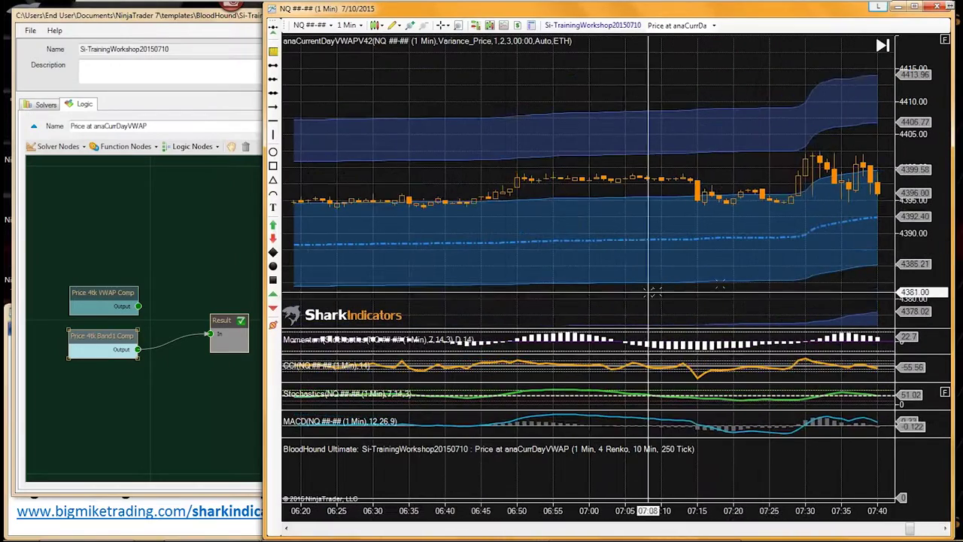
scroll(692, 299, up, 12)
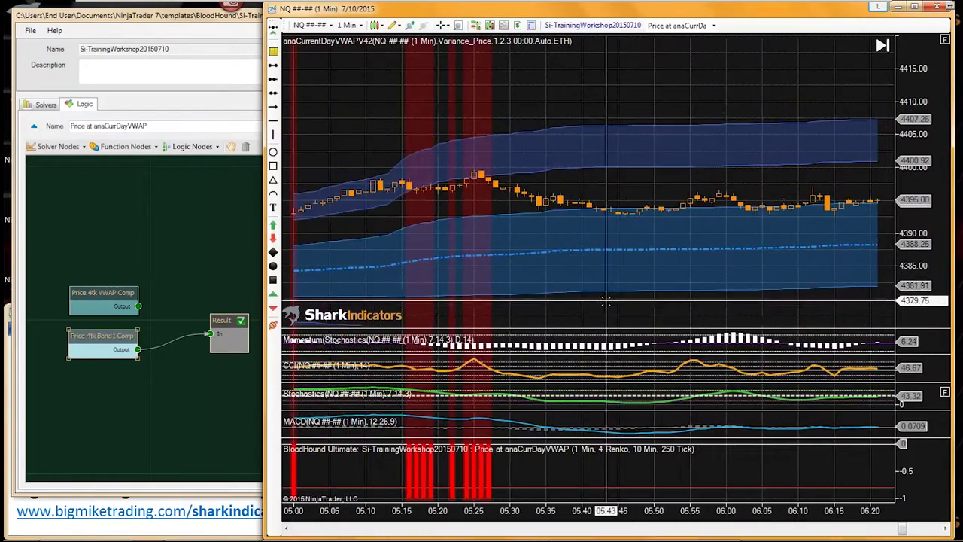
scroll(602, 302, up, 13)
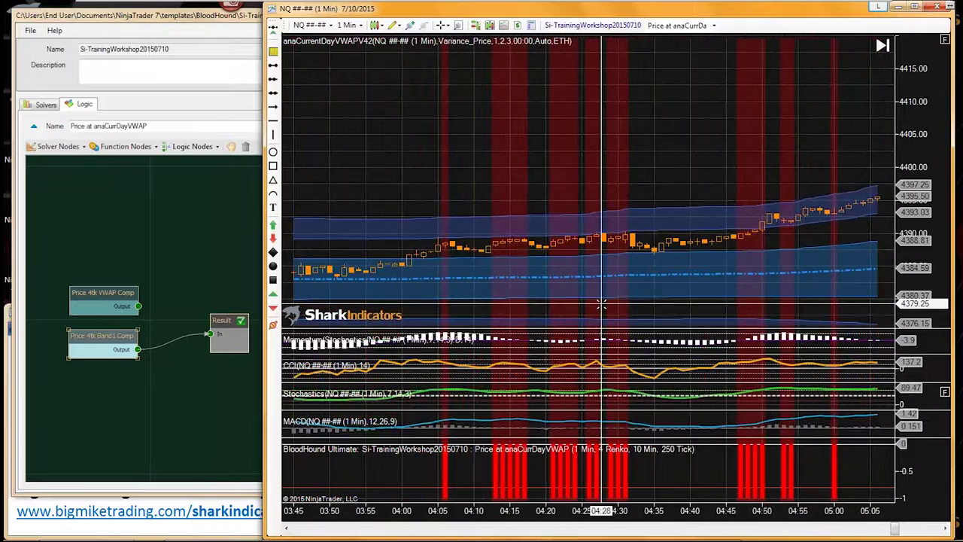
scroll(600, 304, up, 4)
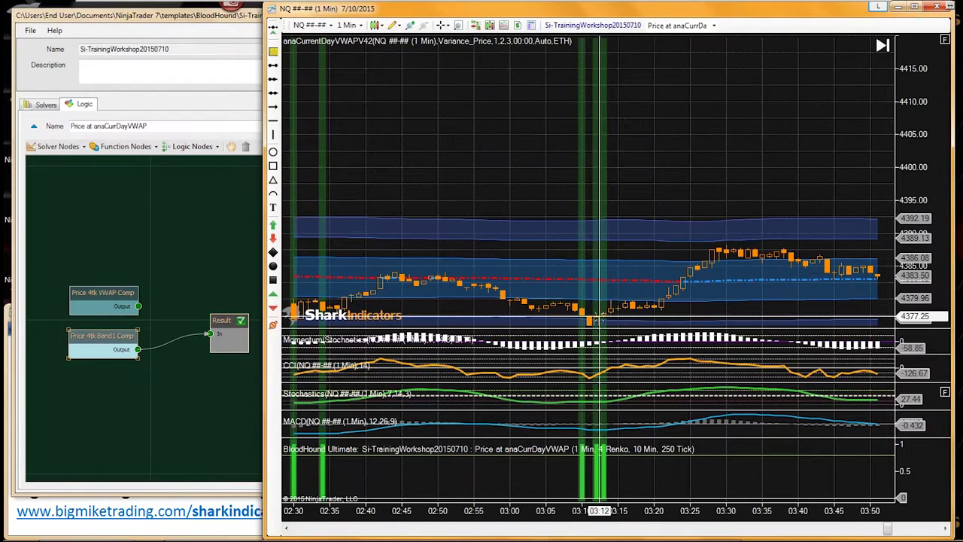
scroll(598, 319, down, 20)
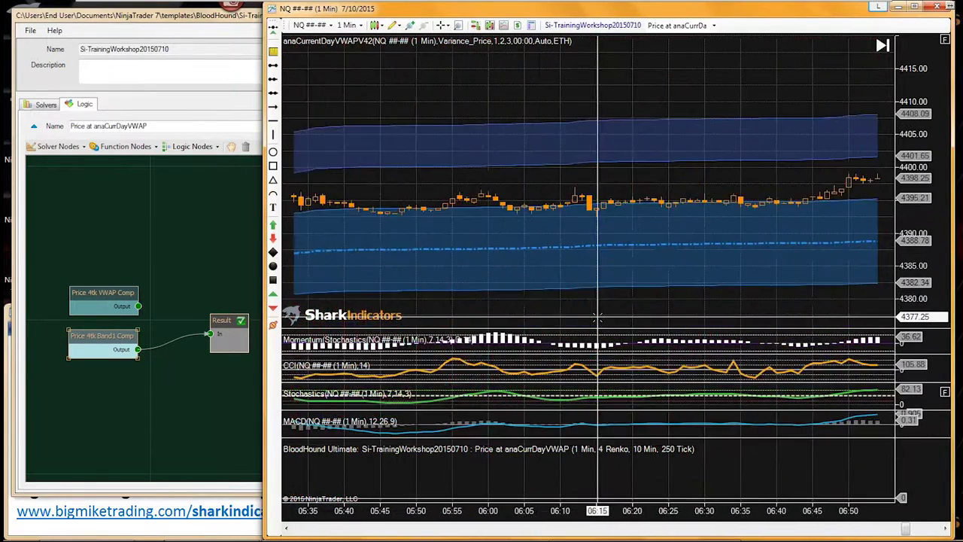
scroll(599, 320, down, 20)
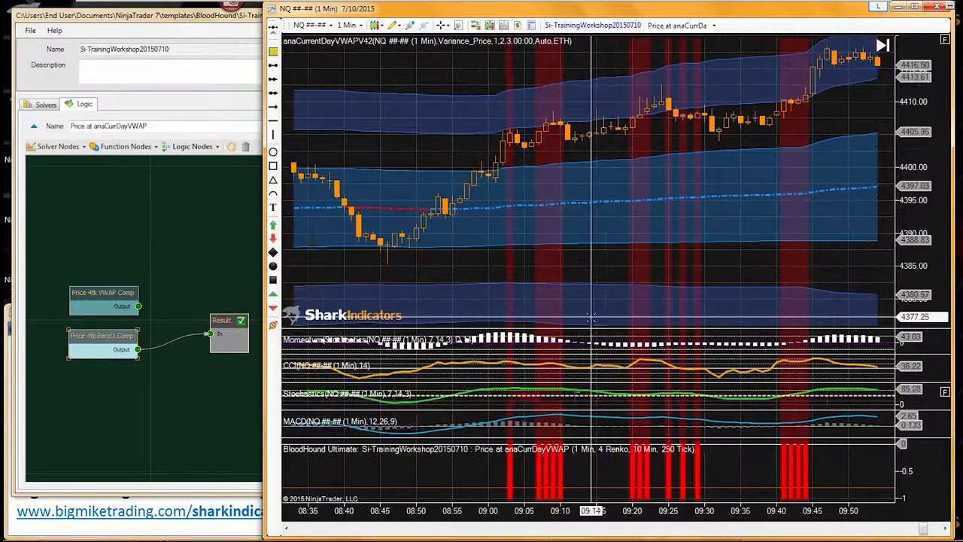
scroll(591, 319, up, 2)
Set Price 4tk Band1 Comp's Indicator B plots back to Lower Band SD 1 for Long and Upper Band SD 1 for Short
click(102, 337)
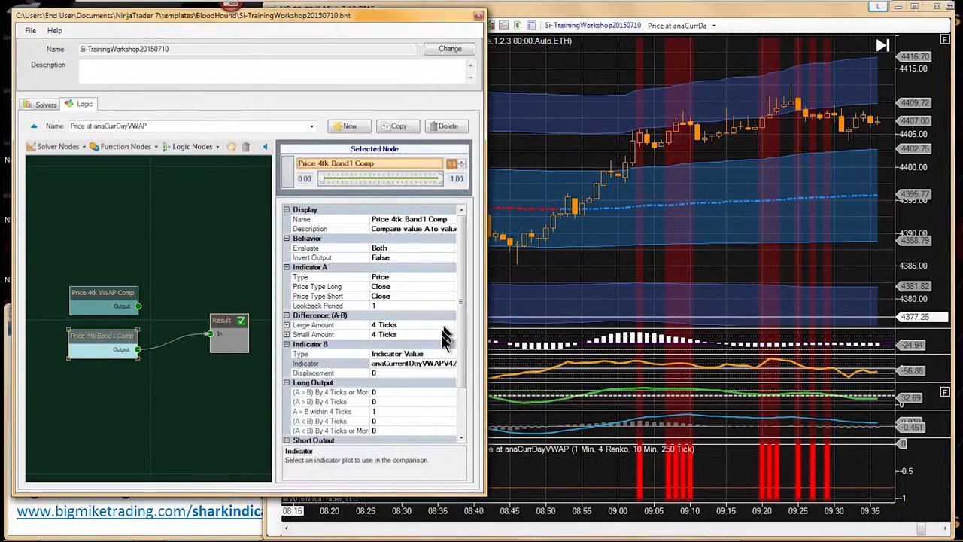
click(421, 362)
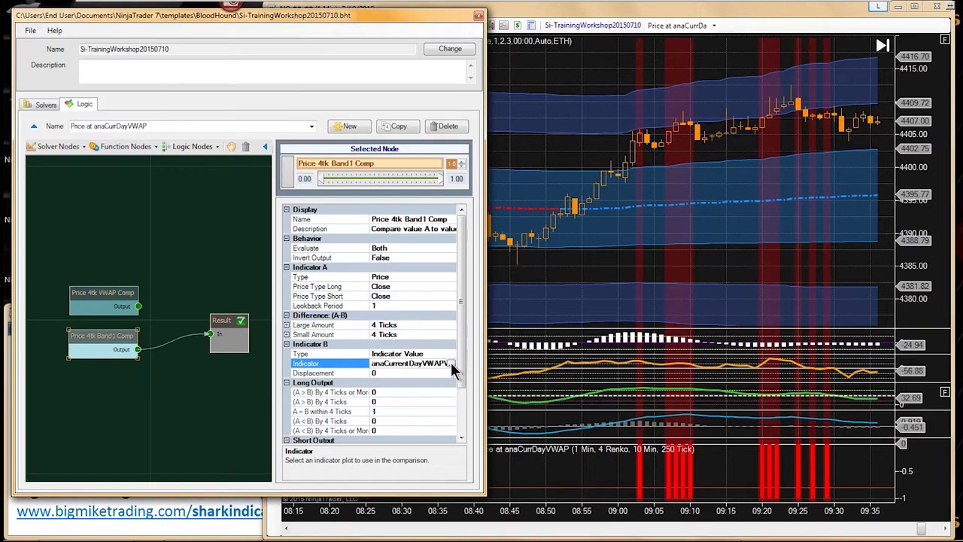
click(451, 362)
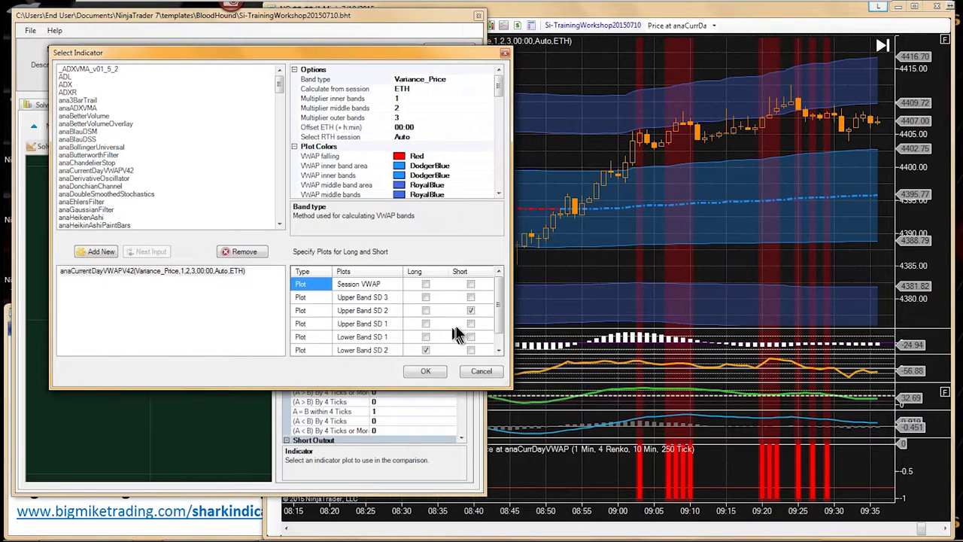
click(470, 328)
click(426, 338)
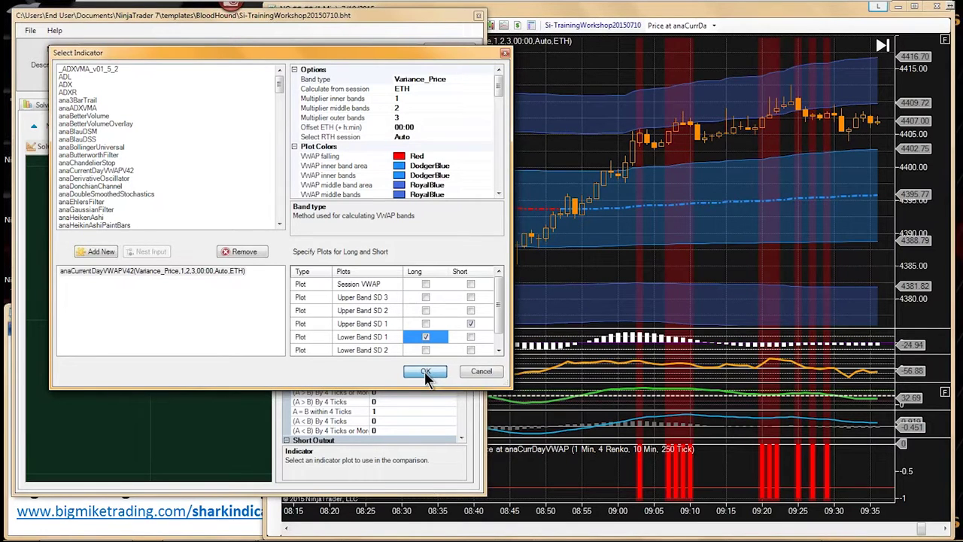
click(426, 373)
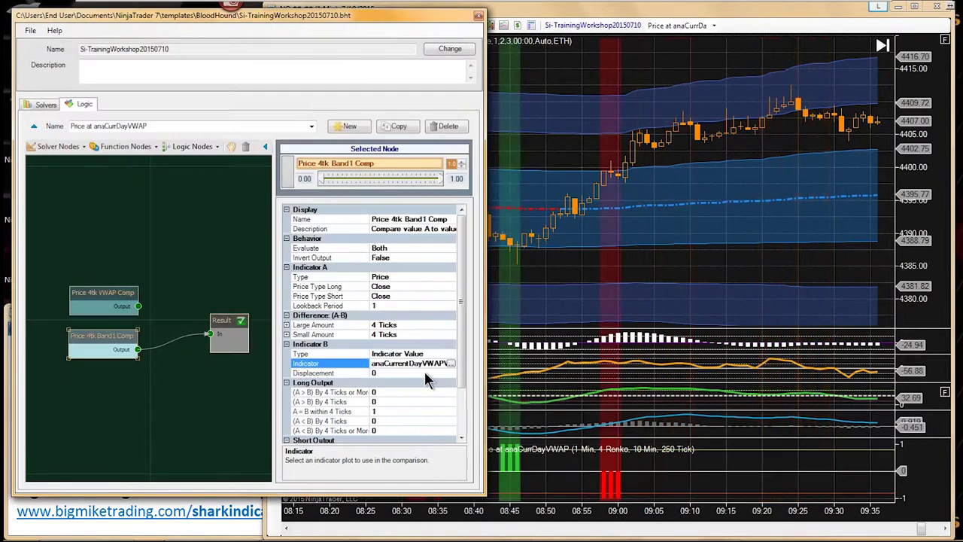
Move both comparison nodes farther from the Result node, aligned one above the other, and check the signals on the NQ chart
drag(94, 295, 81, 295)
drag(100, 336, 90, 335)
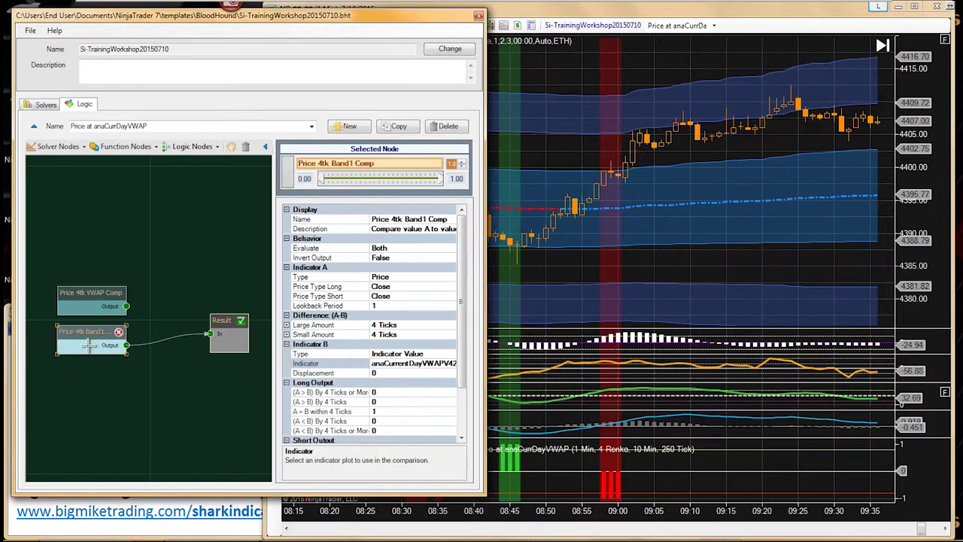
click(619, 276)
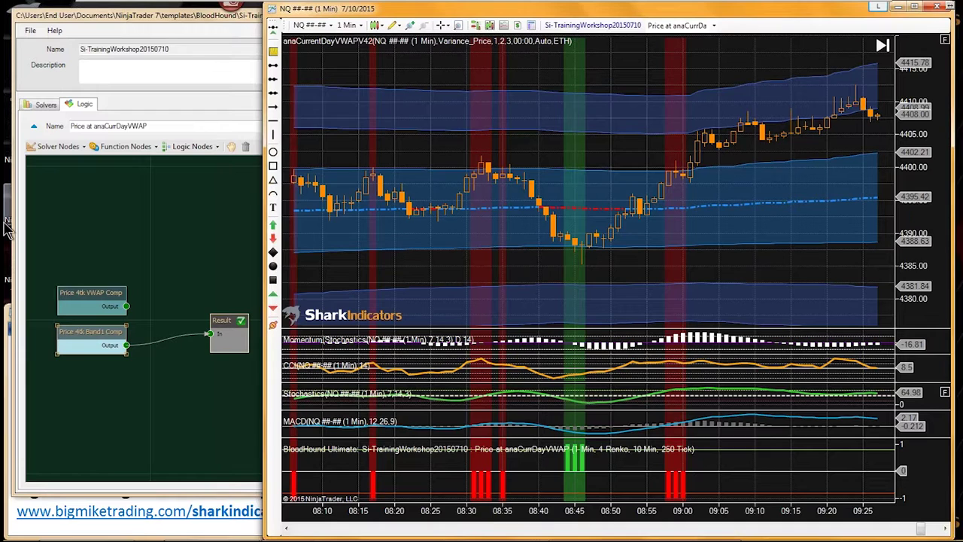
Locate anaCurrentDayVWAPV42 in the indicator selection for Price 4tk Band1 Comp's Indicator B, and close it without changes
double_click(90, 332)
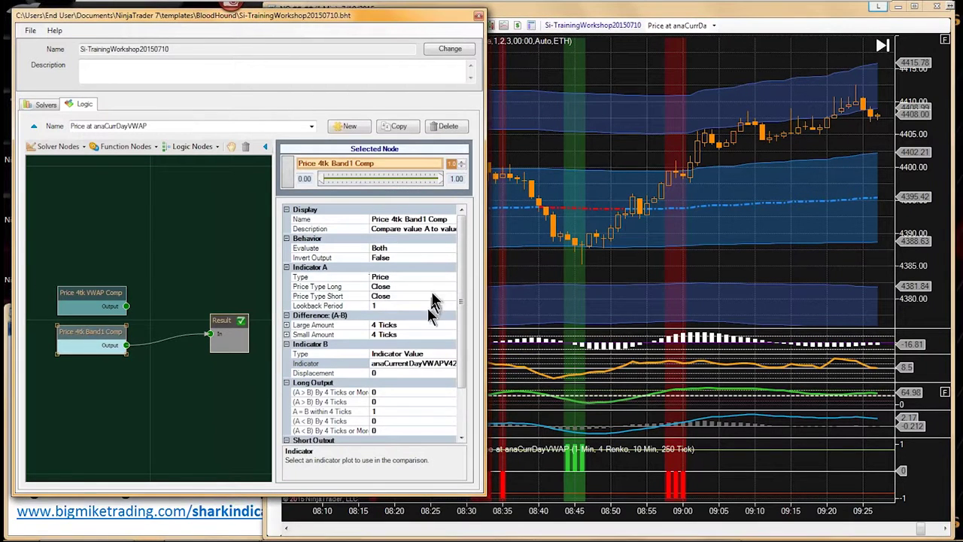
click(405, 365)
click(453, 364)
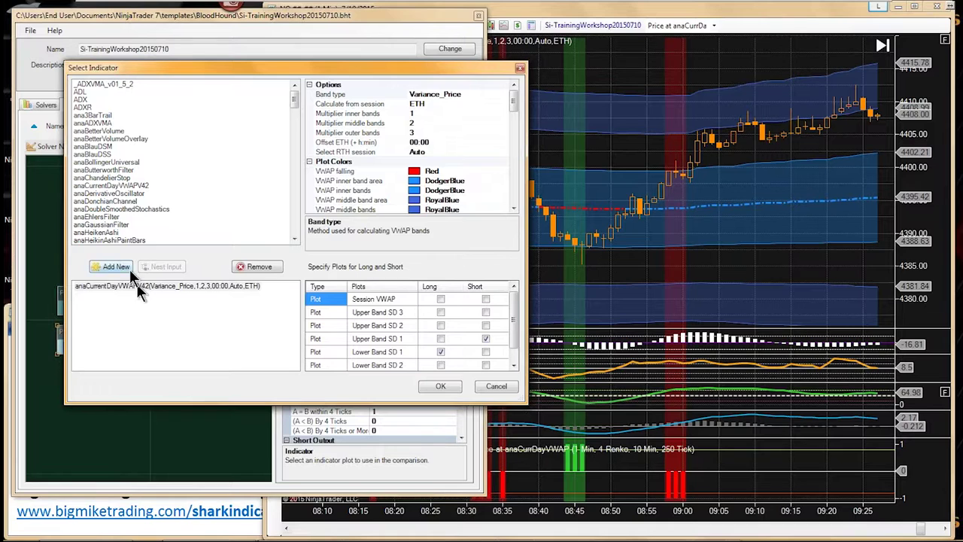
click(144, 186)
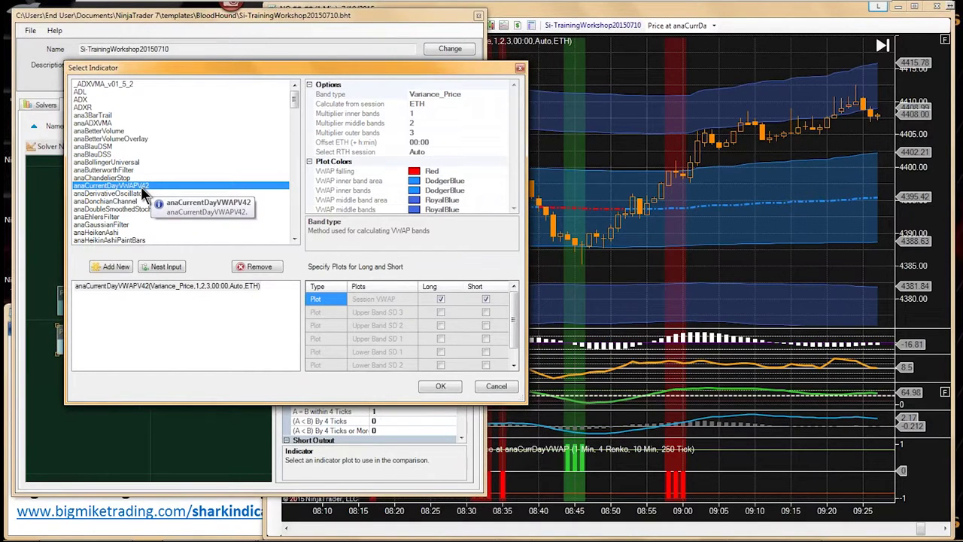
drag(158, 70, 328, 85)
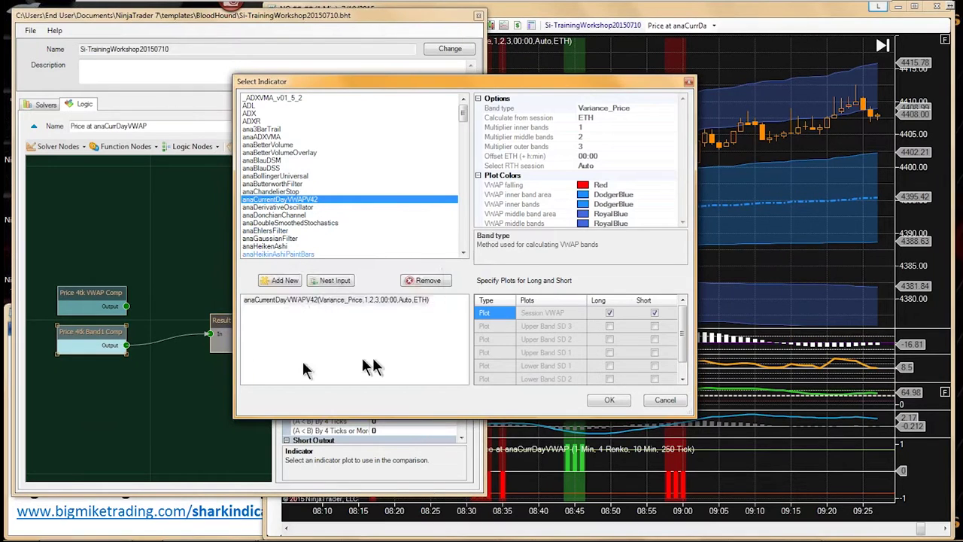
click(660, 401)
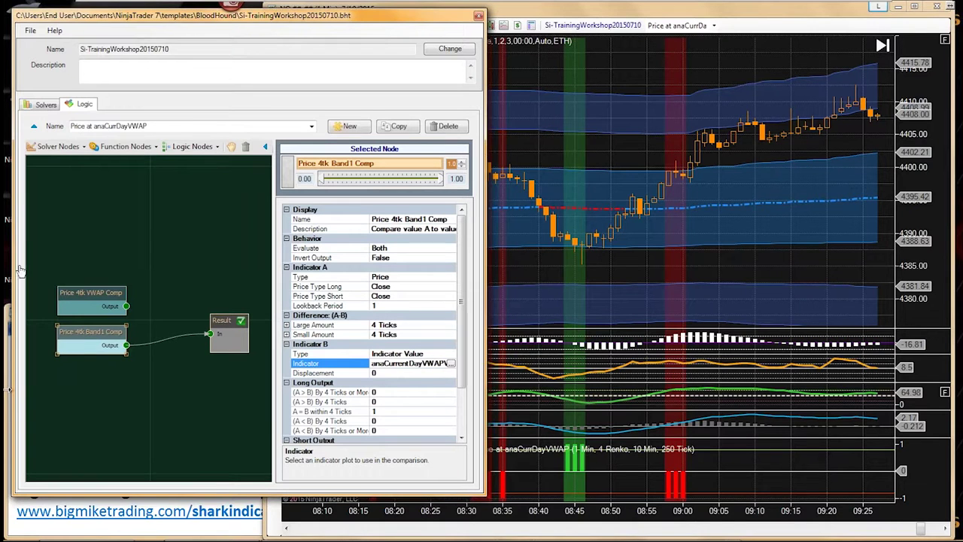
Review Indicator B's session, band multiplier and ETH offset options and its SD 1 band plots, without changing them
click(457, 364)
click(455, 367)
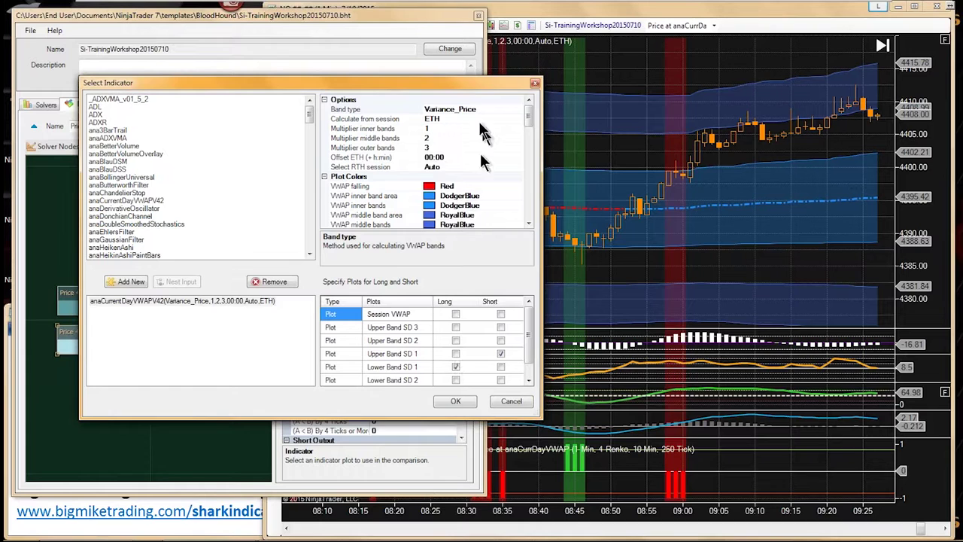
click(456, 119)
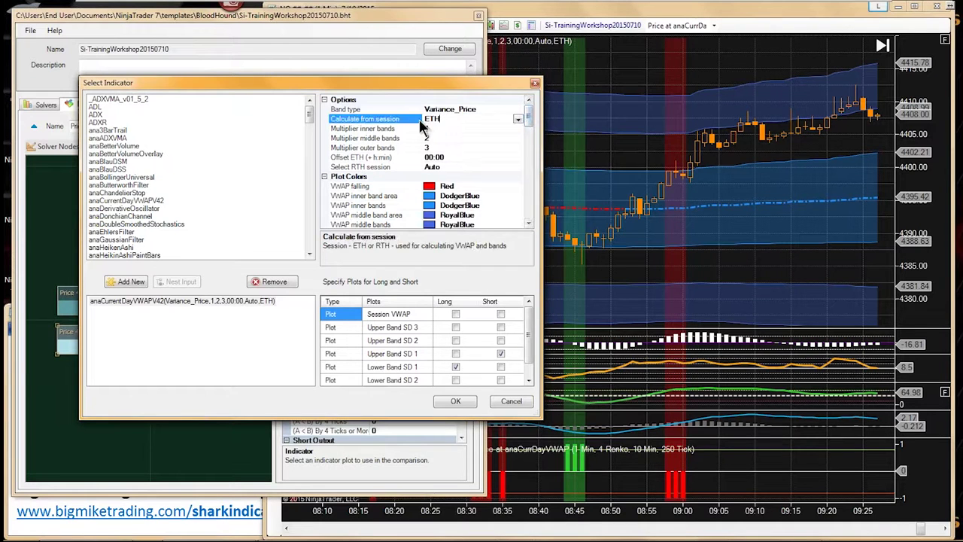
click(366, 129)
click(366, 139)
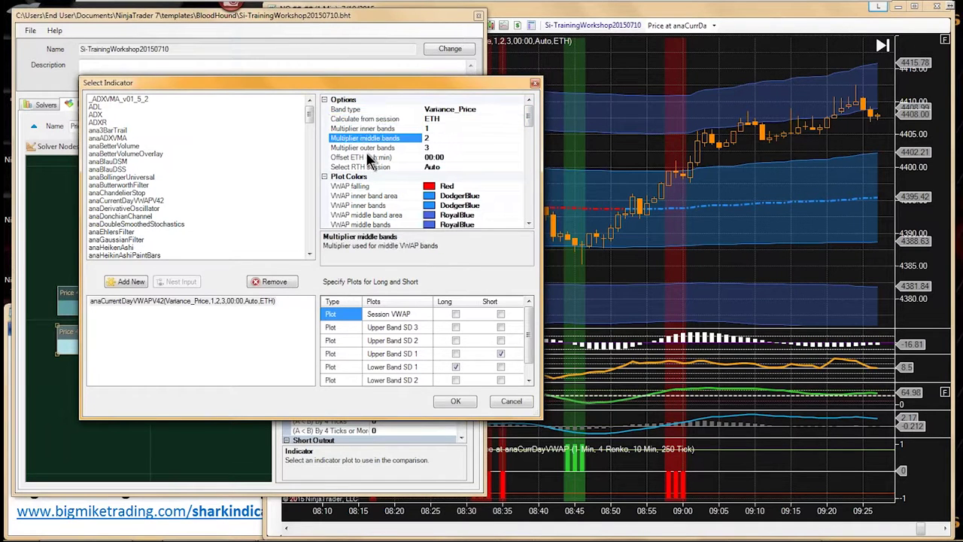
click(369, 158)
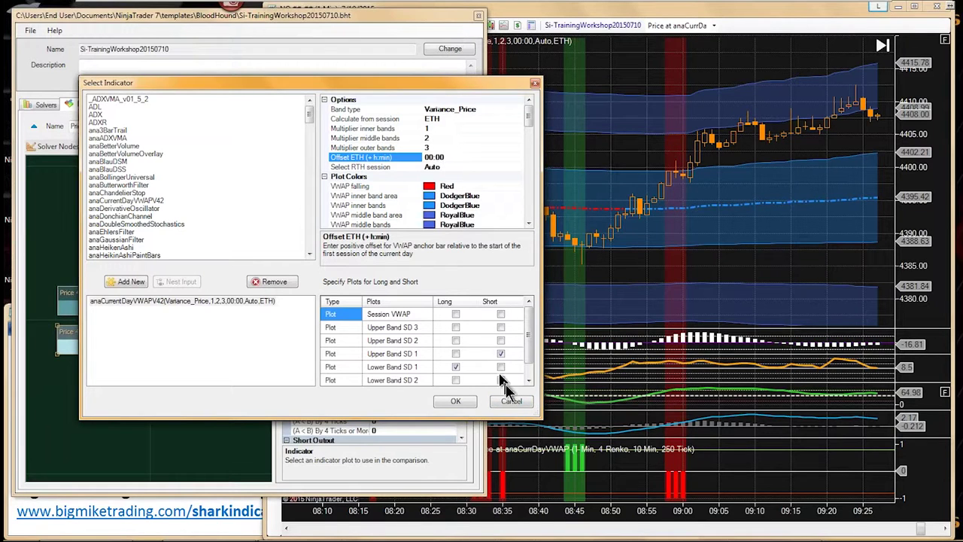
click(384, 368)
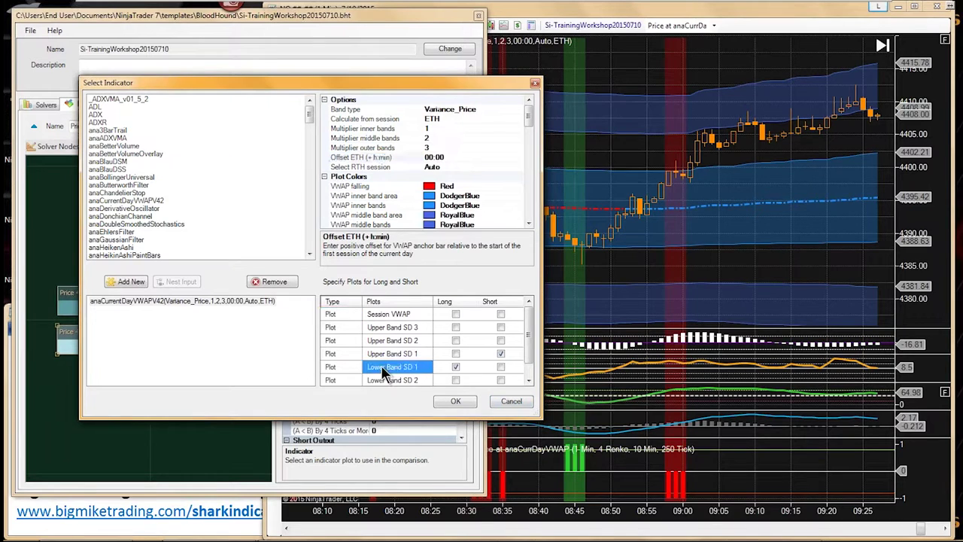
click(395, 355)
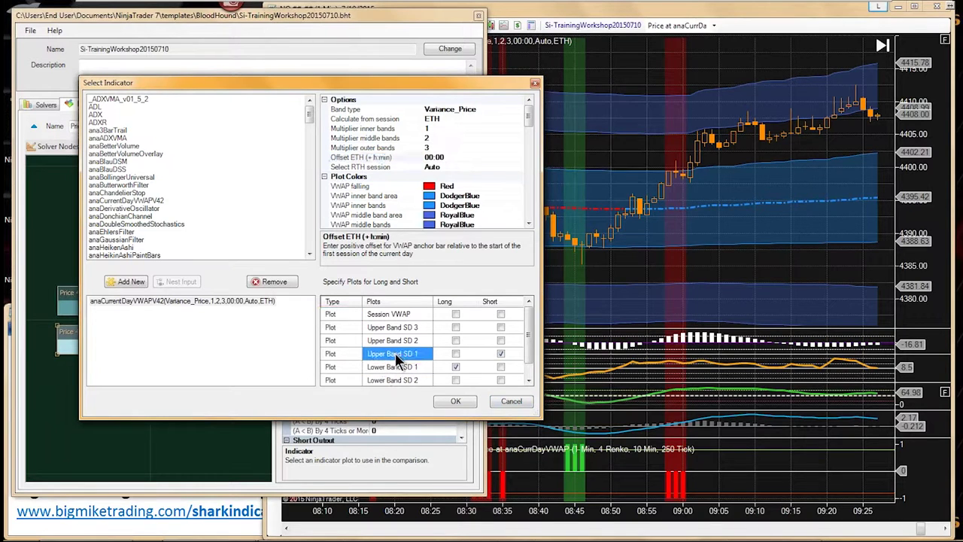
click(498, 405)
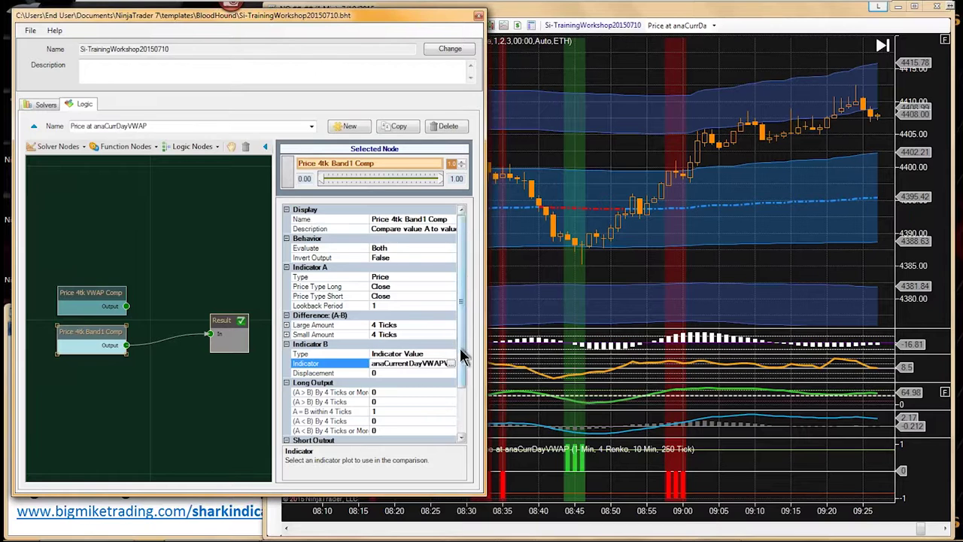
Enlarge the BloodHound window vertically to fit the selected node's Long Output and Short Output settings
drag(460, 353, 459, 408)
drag(256, 495, 245, 533)
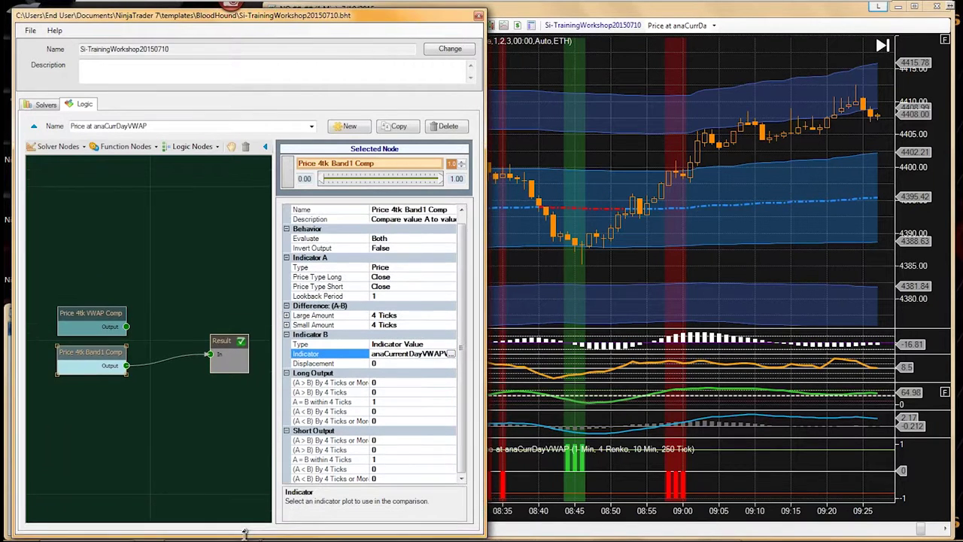
Review Price 4tk Band1 Comp's within-4-ticks long and short outputs and its Large Amount and Small Amount difference settings
click(380, 402)
click(381, 459)
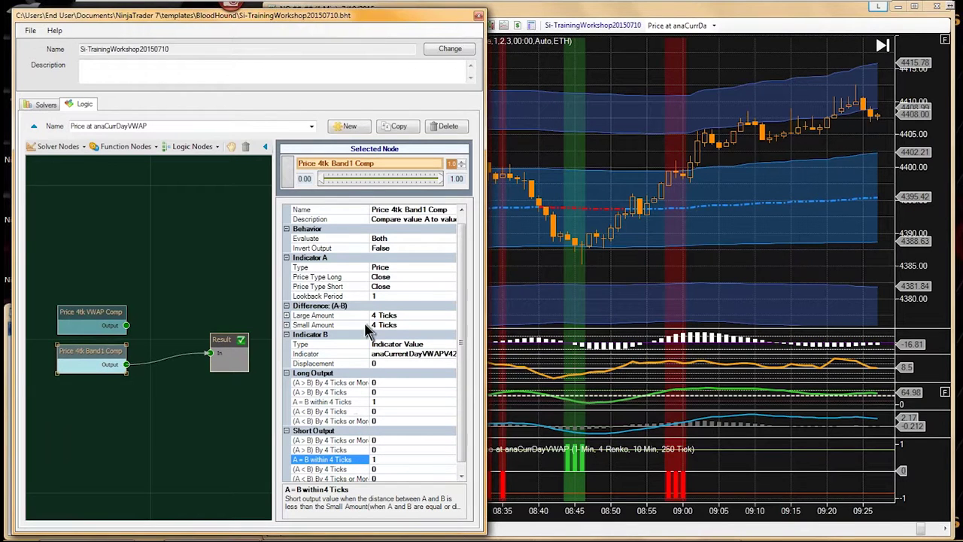
click(335, 316)
click(332, 325)
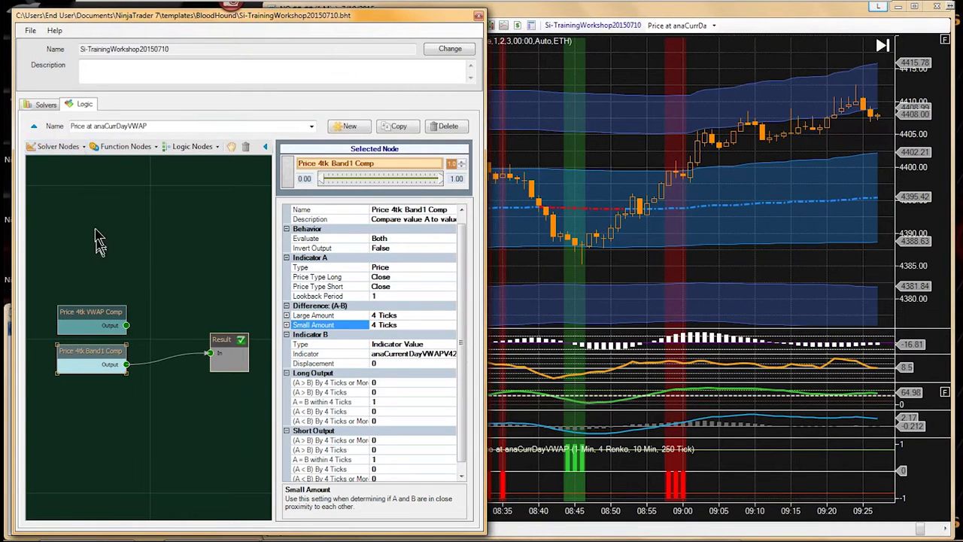
Add a default-timeframe Indicator Comparison solver node below the two comparison nodes and connect its output to the Result node
click(66, 148)
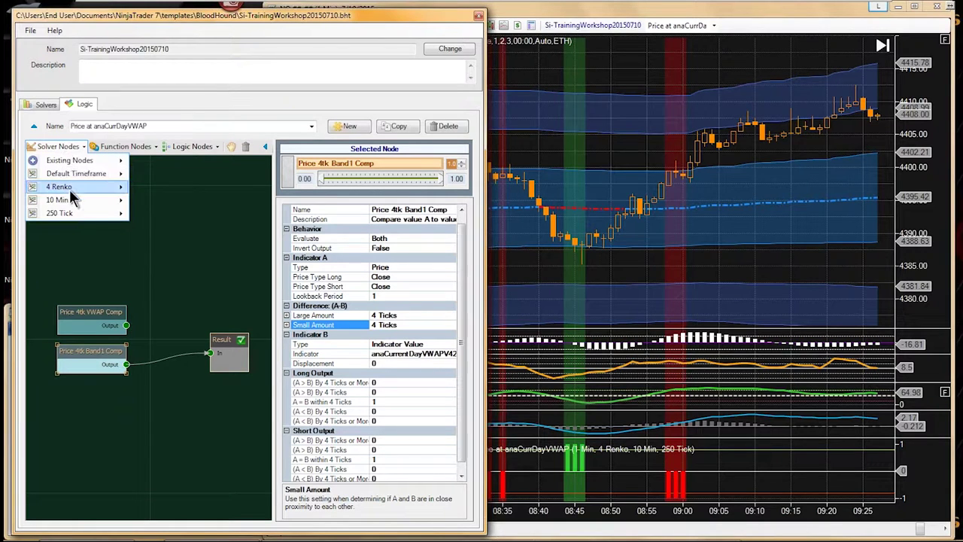
mouse_move(65, 188)
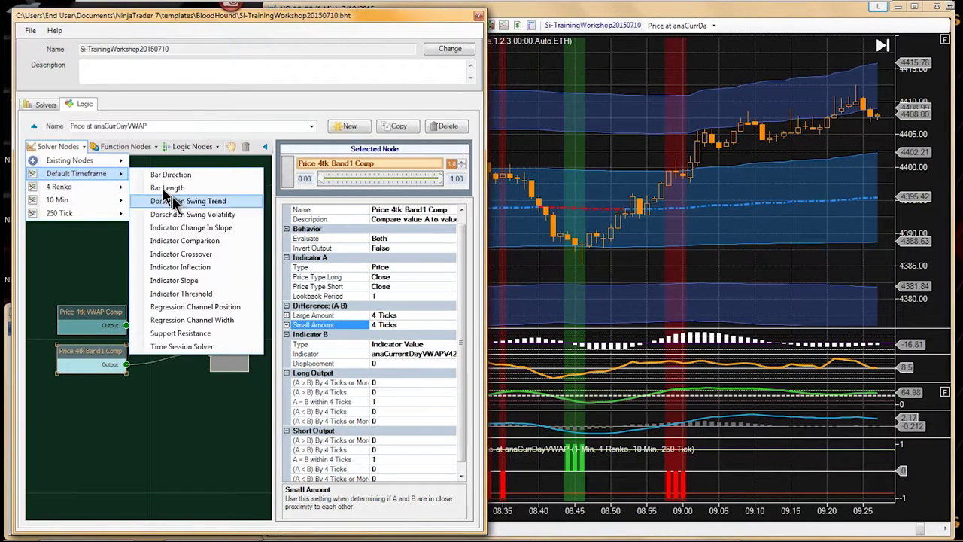
click(171, 248)
drag(87, 381, 209, 353)
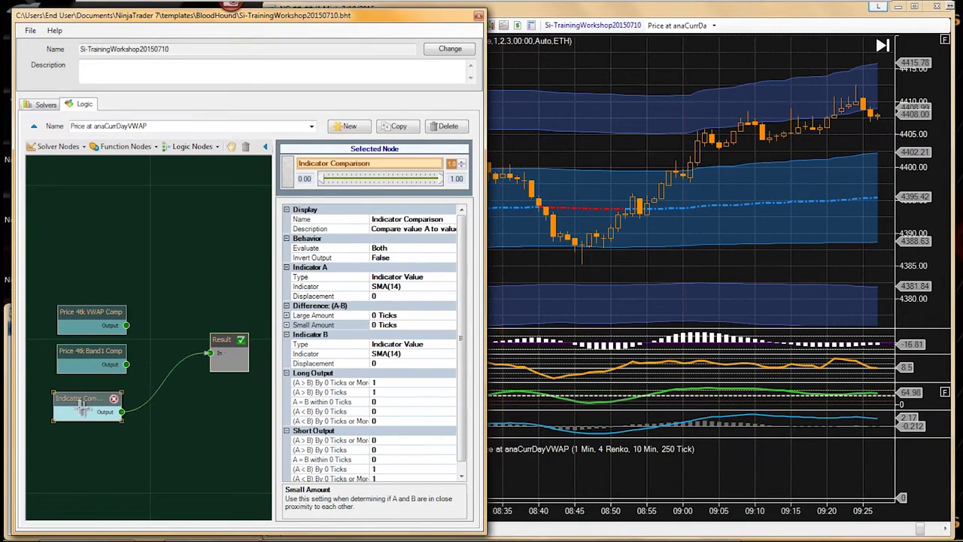
drag(80, 401, 85, 396)
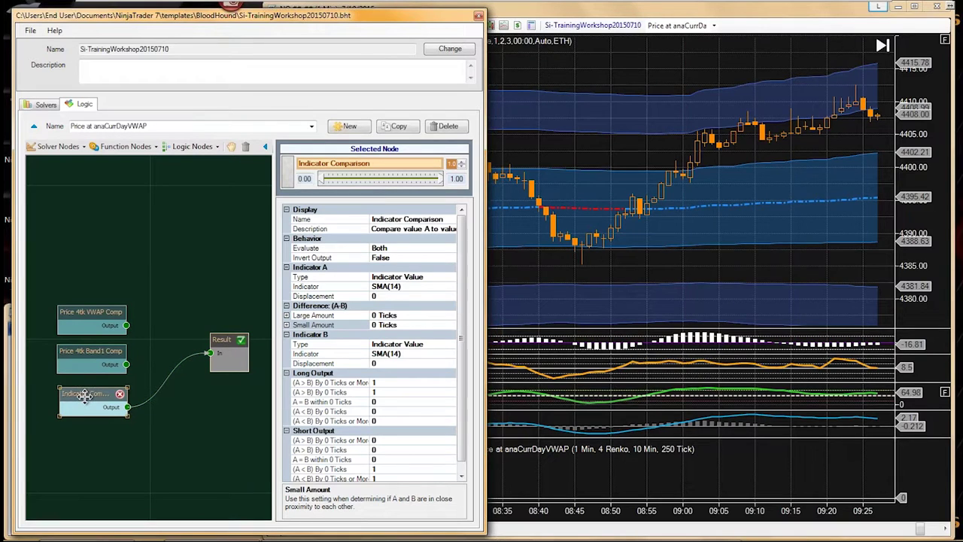
Rename the new Indicator Comparison node as EMA8 A/B VWAP Comp
click(395, 225)
drag(404, 219, 358, 224)
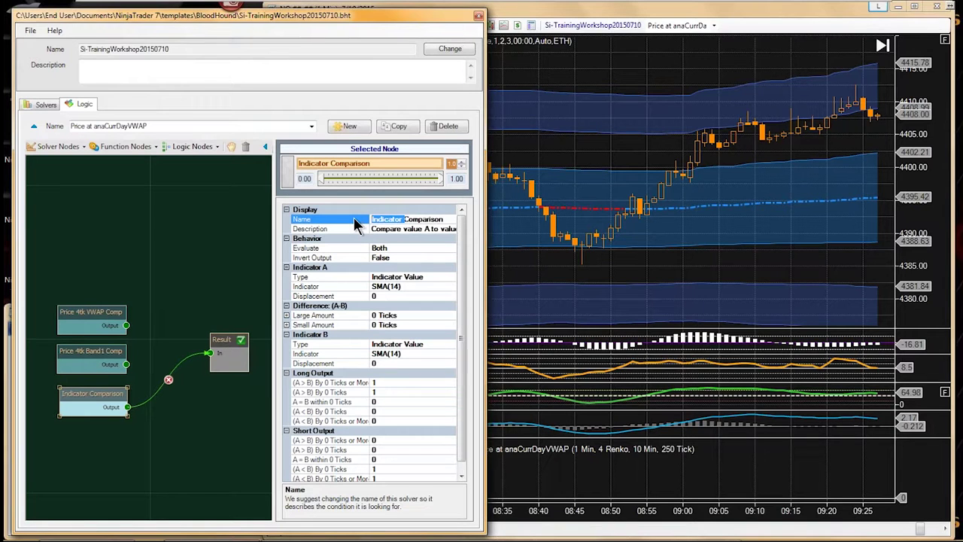
text(EMA8)
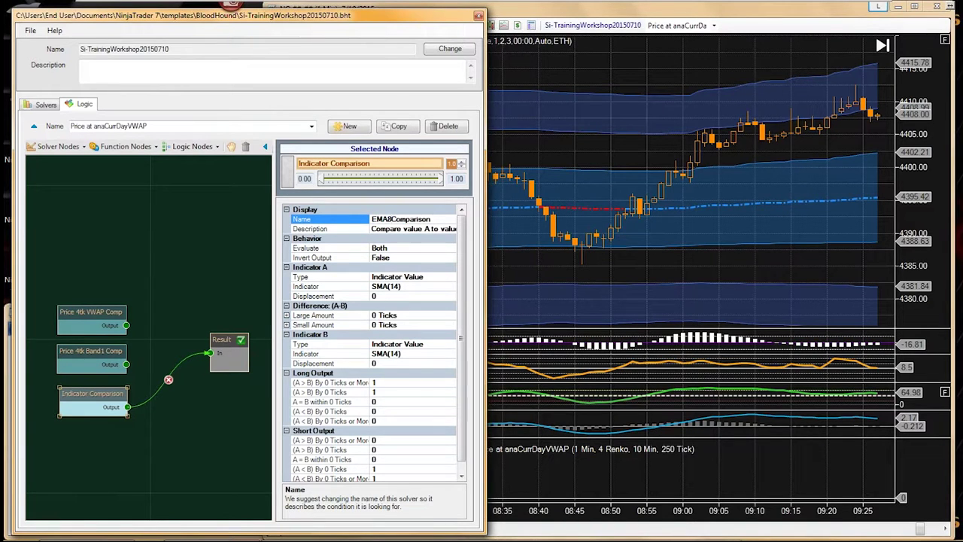
text( A/B VWAP)
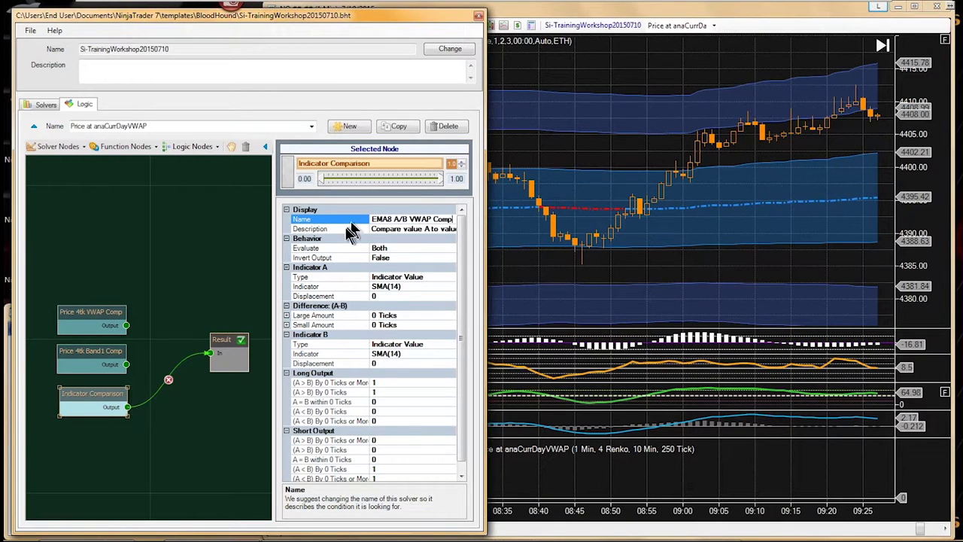
Set Indicator A of EMA8 A/B VWAP Comp to the EMA indicator with a period of 8
click(329, 289)
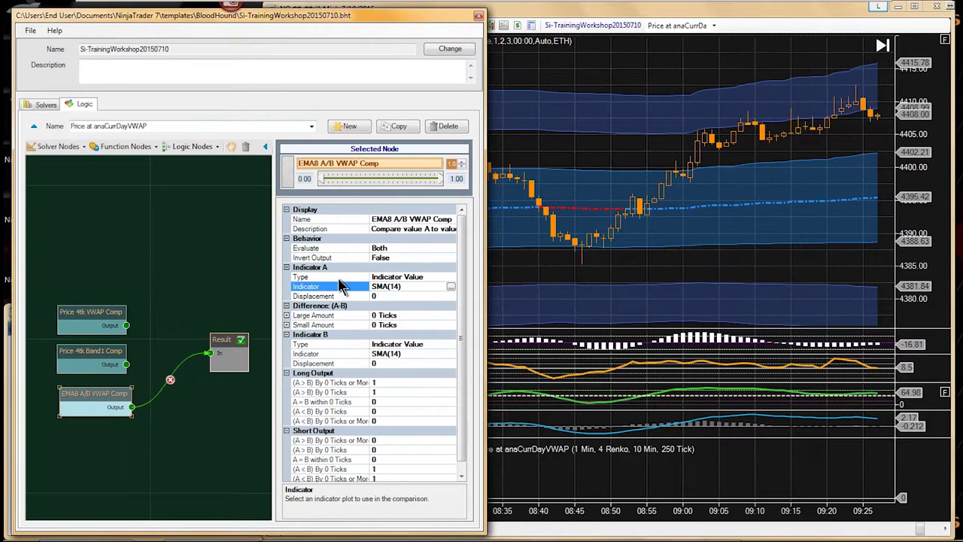
click(451, 287)
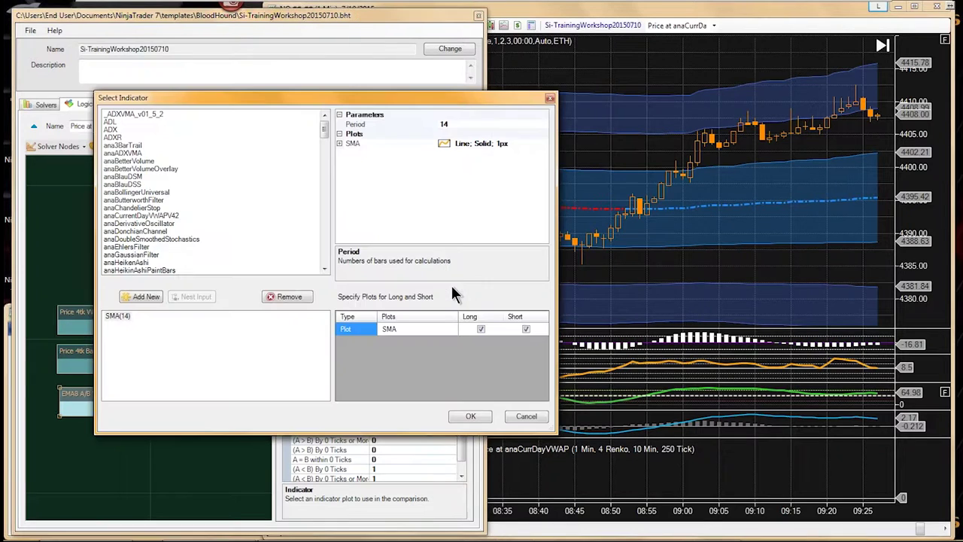
click(161, 254)
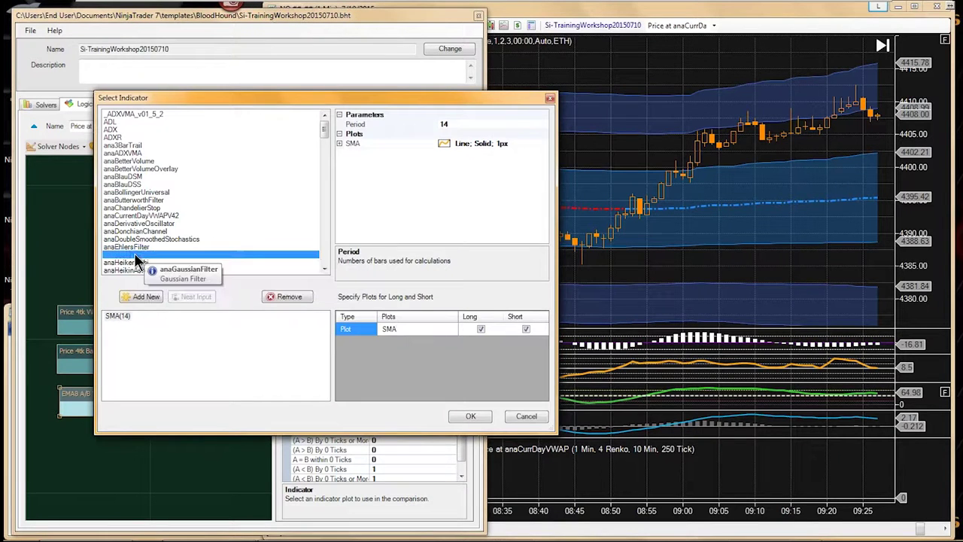
key(e)
scroll(144, 280, down, 2)
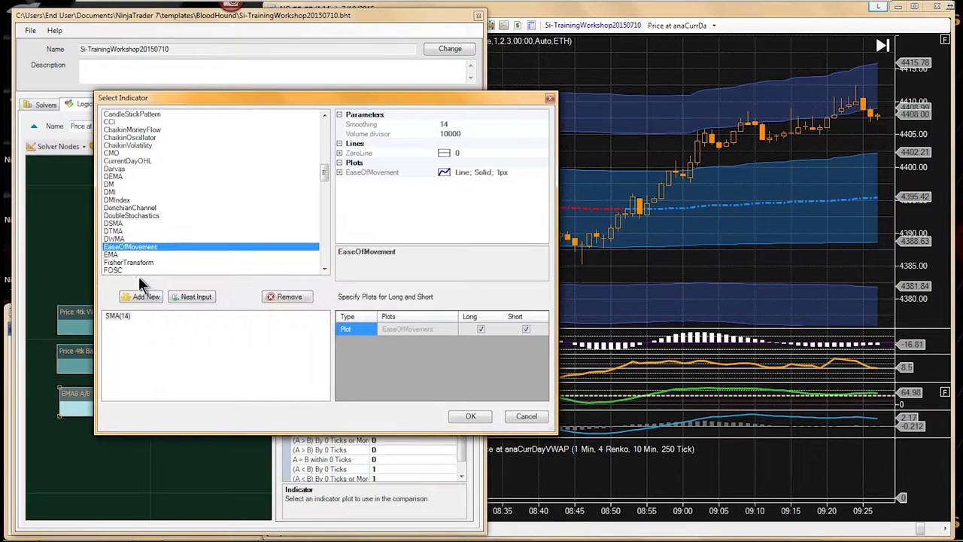
click(113, 233)
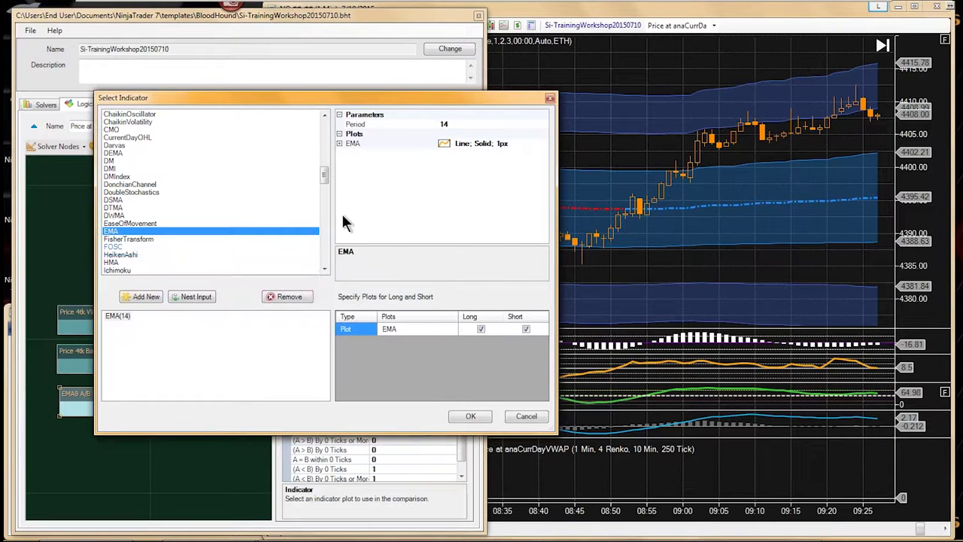
click(447, 123)
text(8)
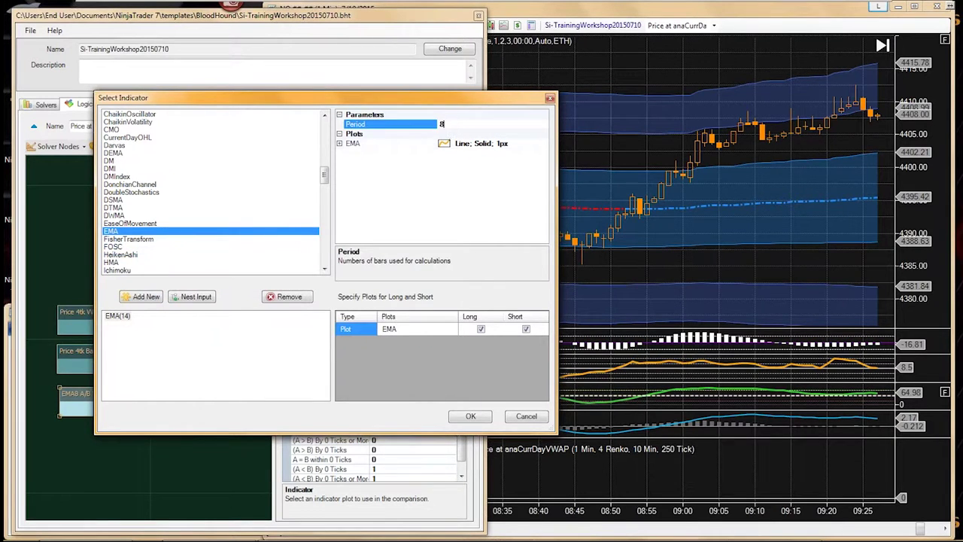
click(470, 417)
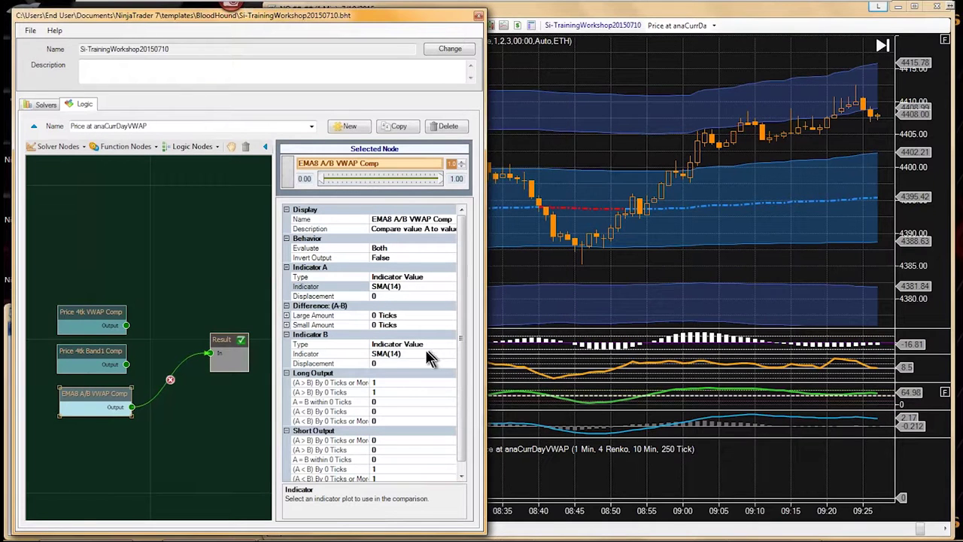
Set Indicator B of EMA8 A/B VWAP Comp to anaCurrentDayVWAPV42, using the Session VWAP plot for long and short
click(374, 354)
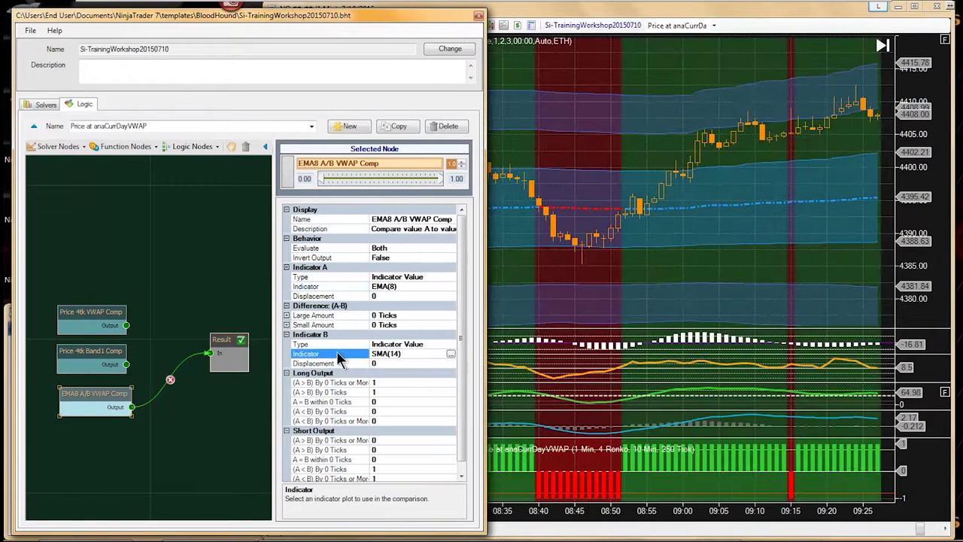
click(450, 354)
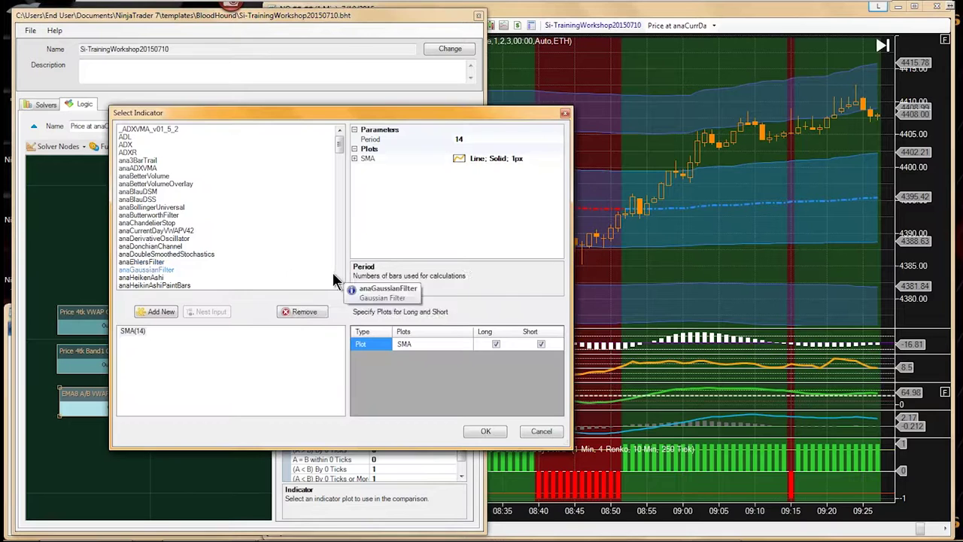
click(167, 230)
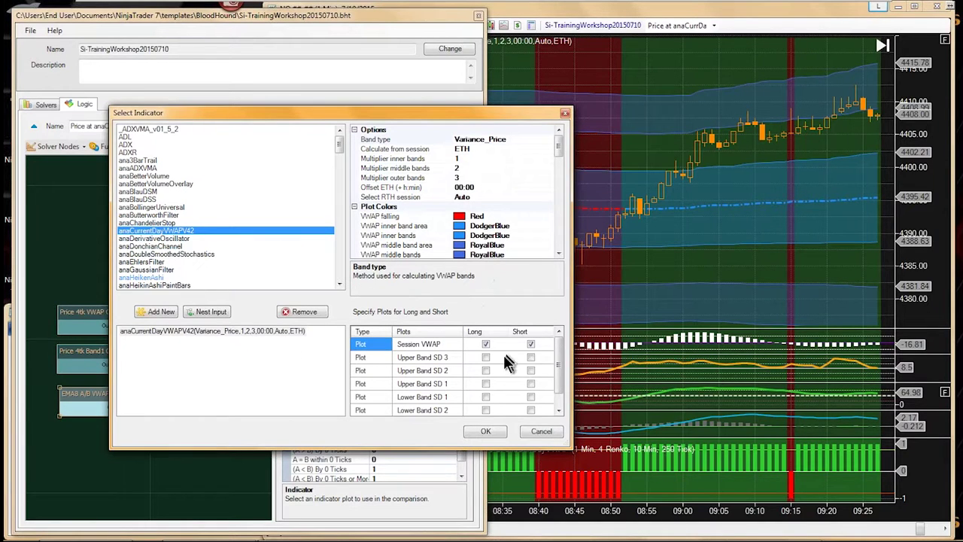
click(484, 433)
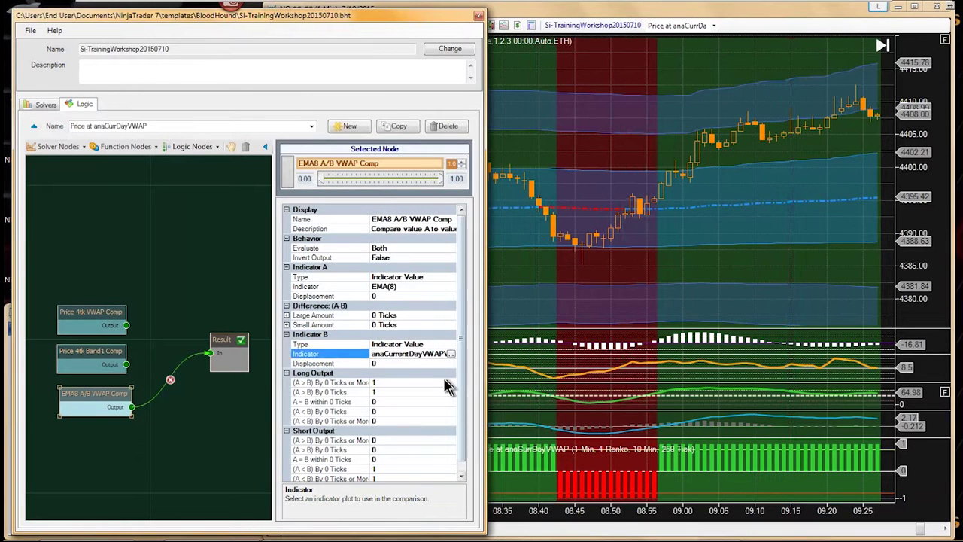
Add an EMA indicator with a period of 8 to the NQ 1-minute chart
click(587, 188)
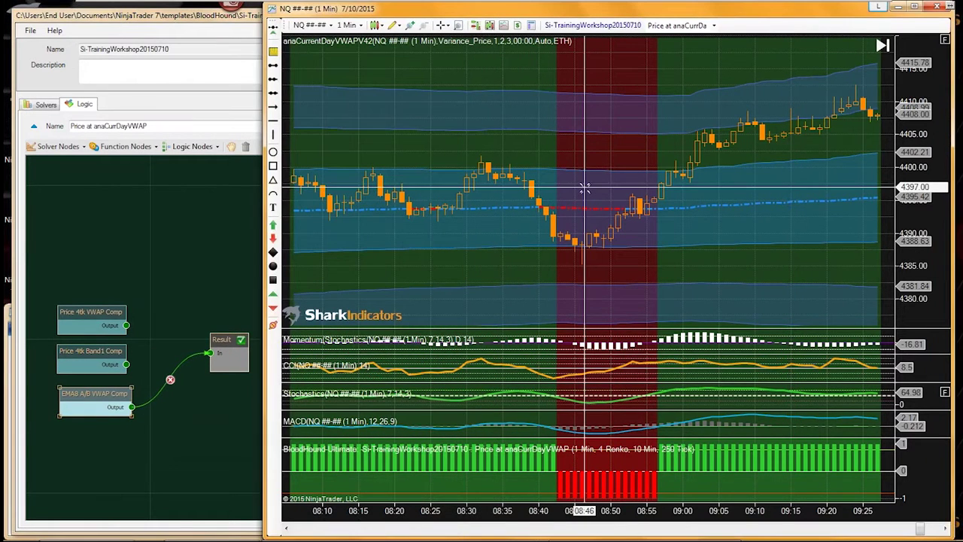
right_click(585, 188)
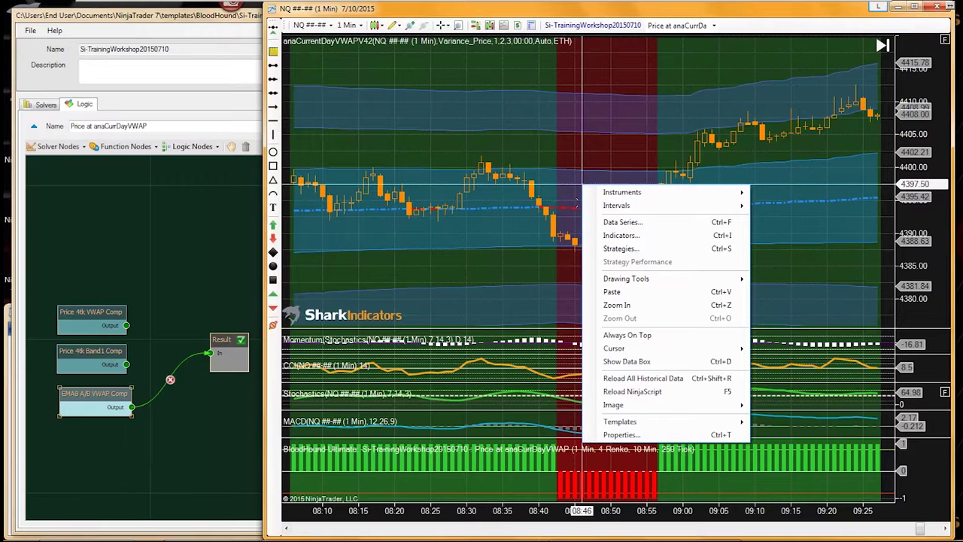
click(621, 237)
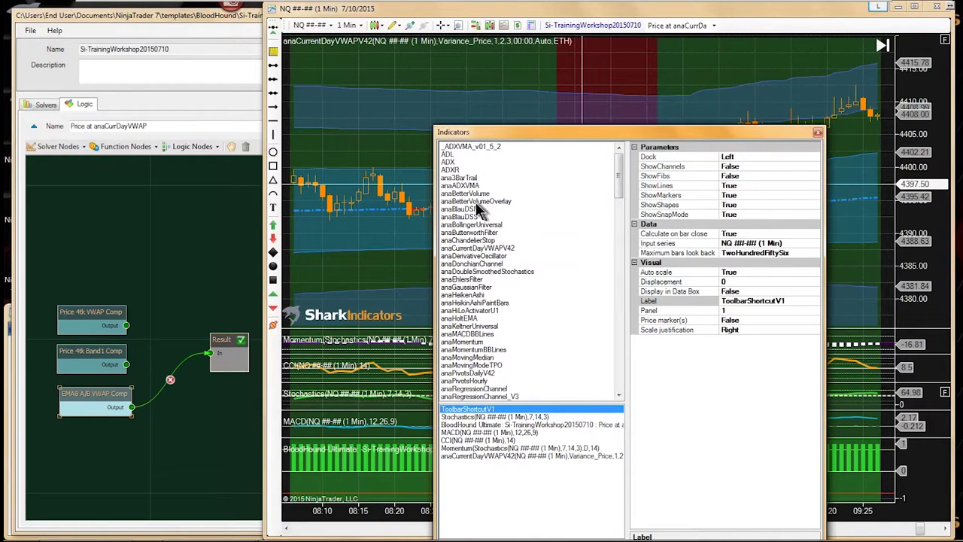
drag(556, 135, 542, 73)
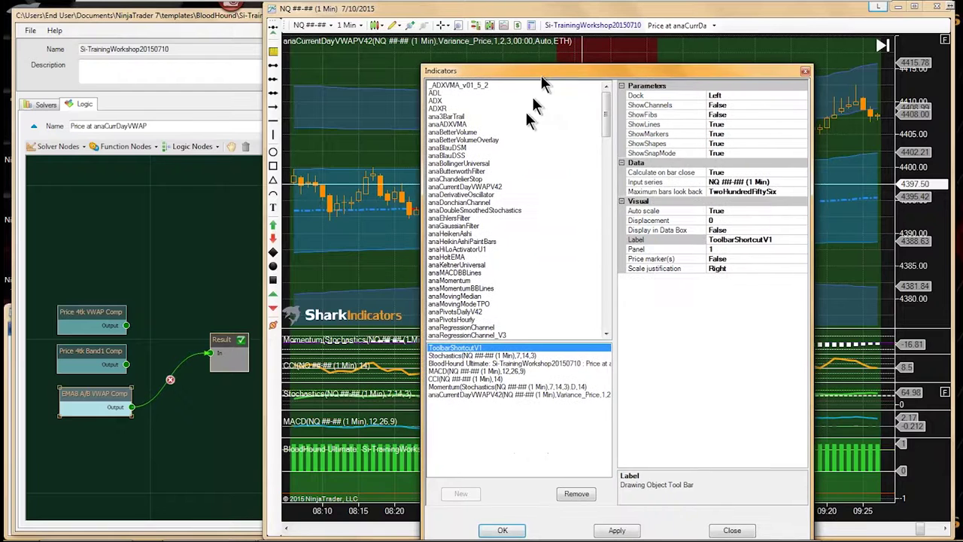
click(452, 203)
key(e)
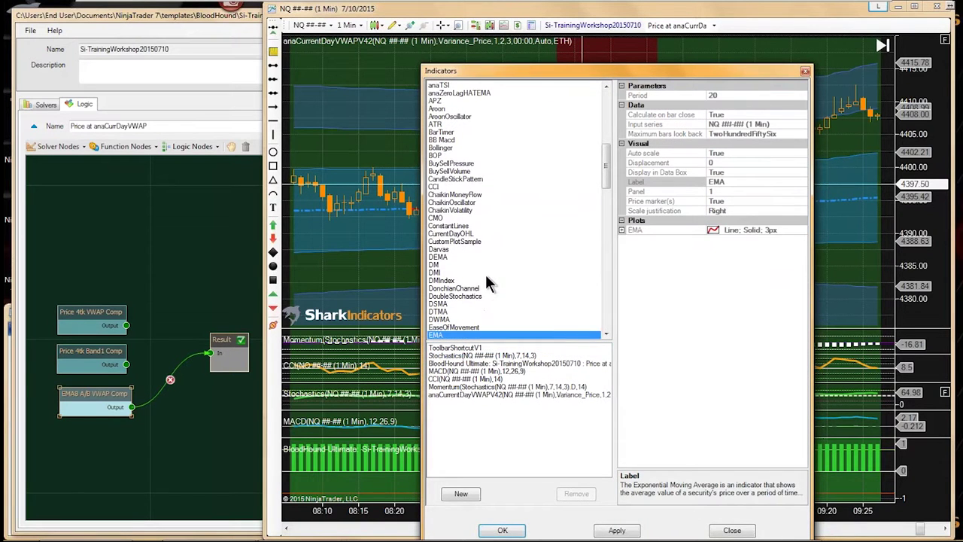
click(439, 337)
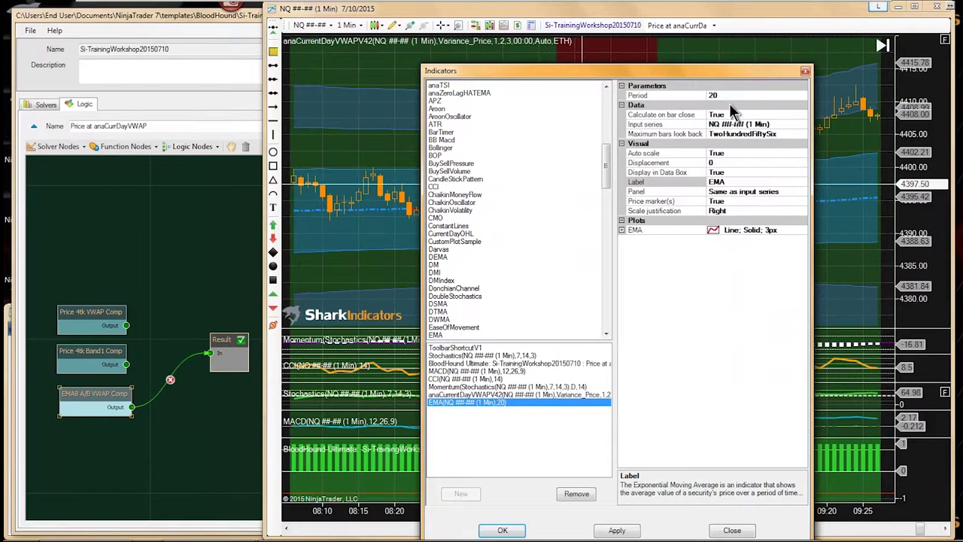
click(722, 95)
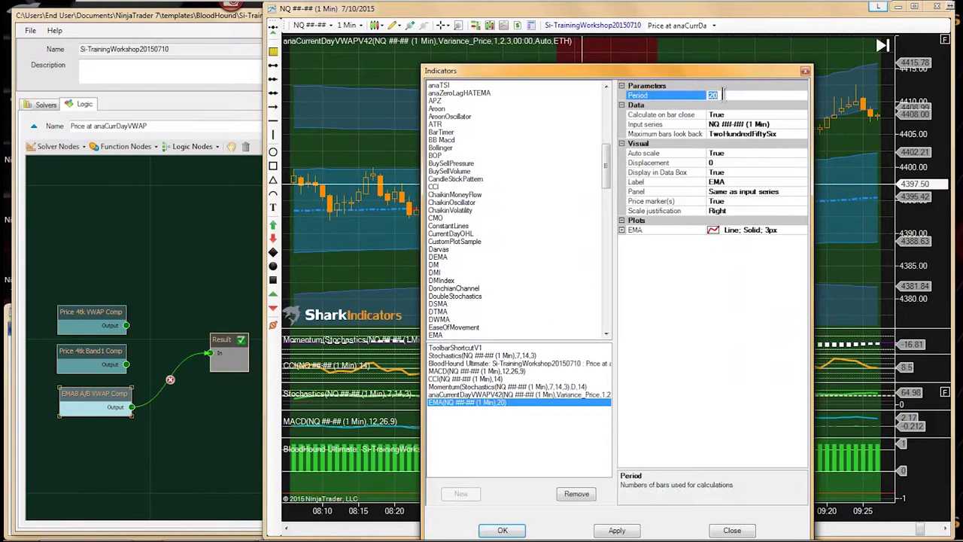
click(677, 234)
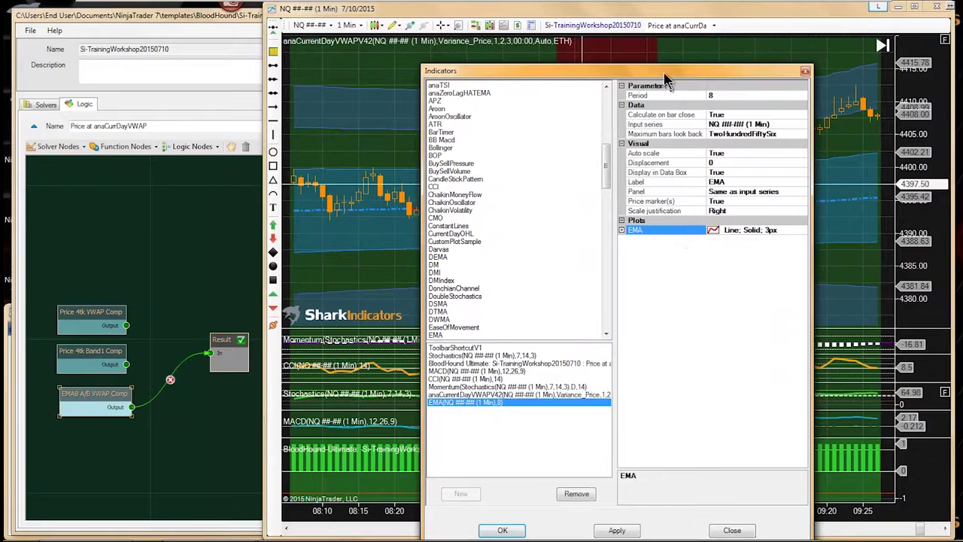
drag(666, 69, 666, 51)
click(500, 513)
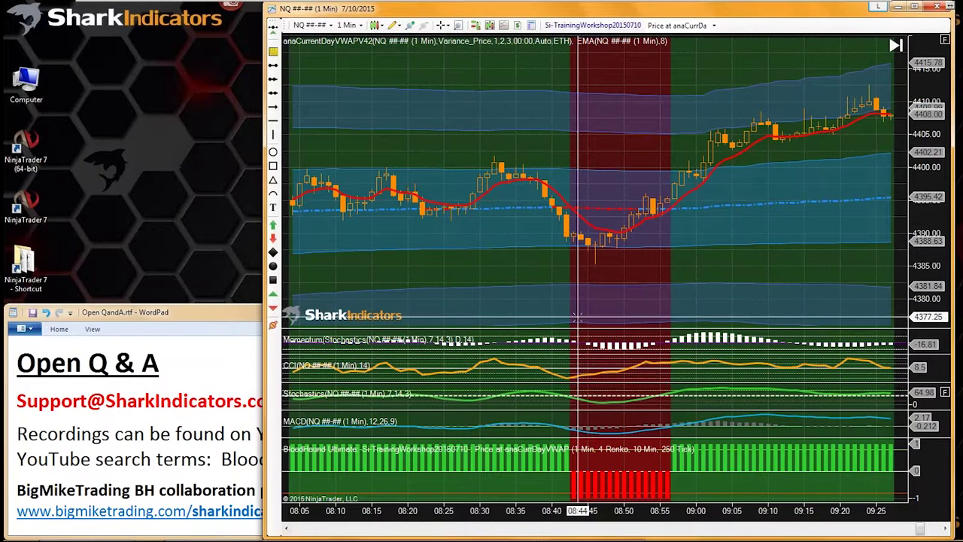
Reopen the BloodHound editor clear of the chart and align the EMA8 A/B VWAP Comp node under the other comparison nodes in the logic
click(577, 30)
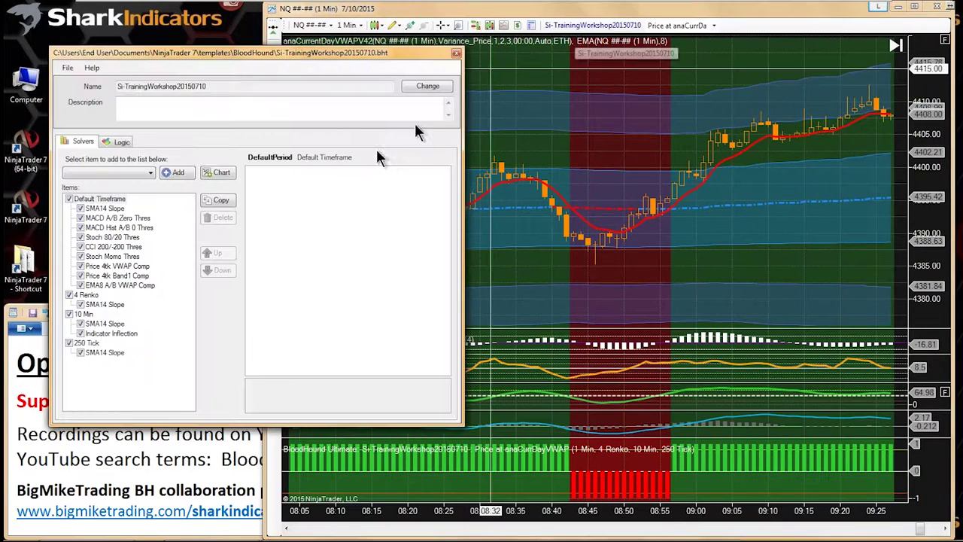
drag(213, 52, 172, 17)
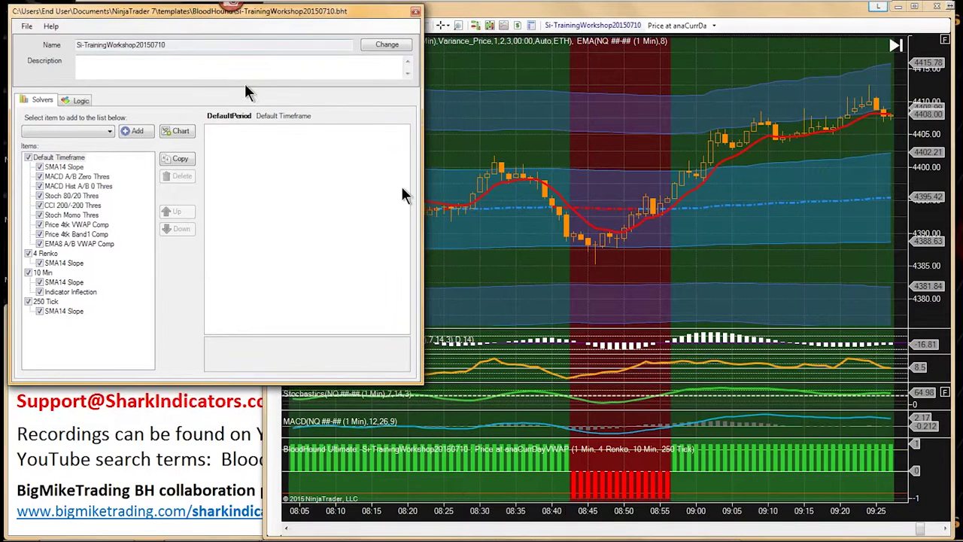
click(638, 210)
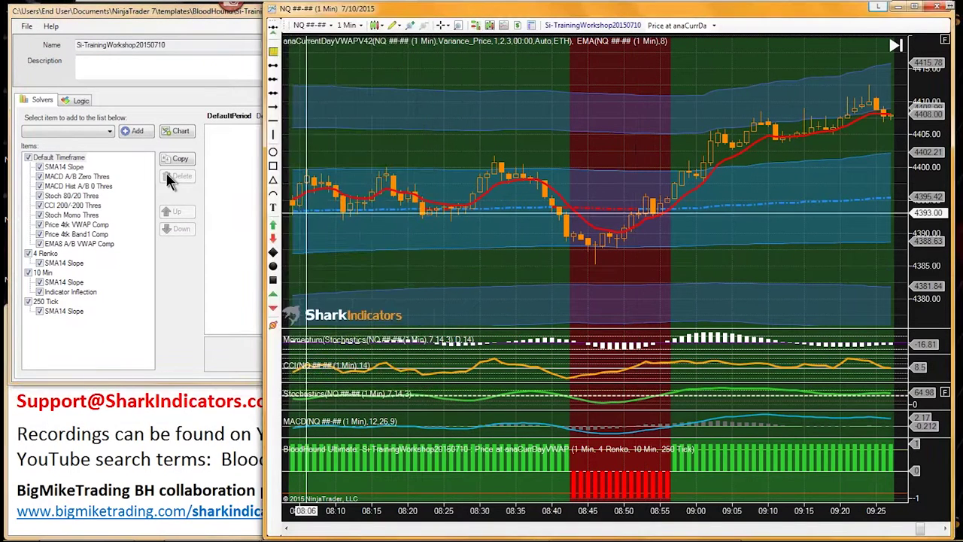
click(77, 102)
click(71, 315)
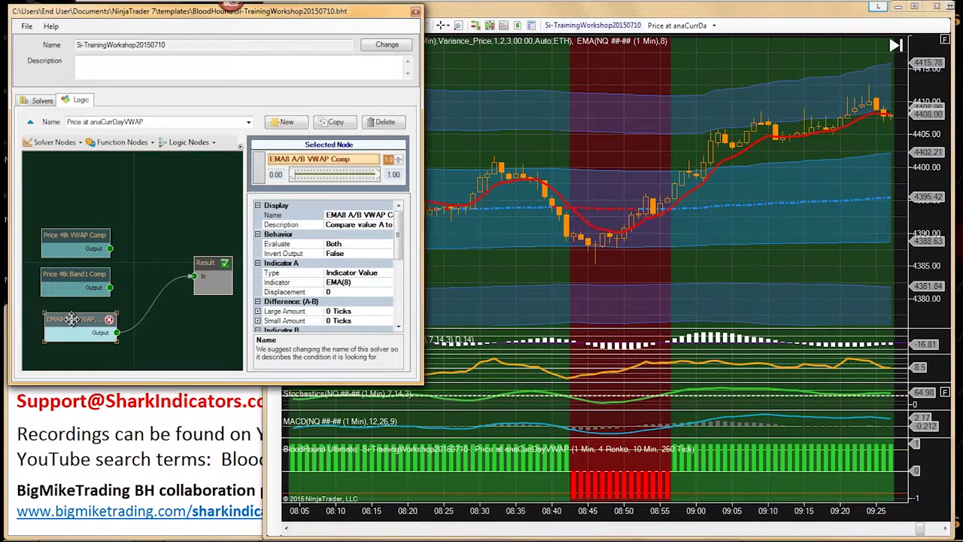
Examine the EMA 8 against the current-day VWAP on the NQ chart around the short-signal zone near 08:45
click(645, 293)
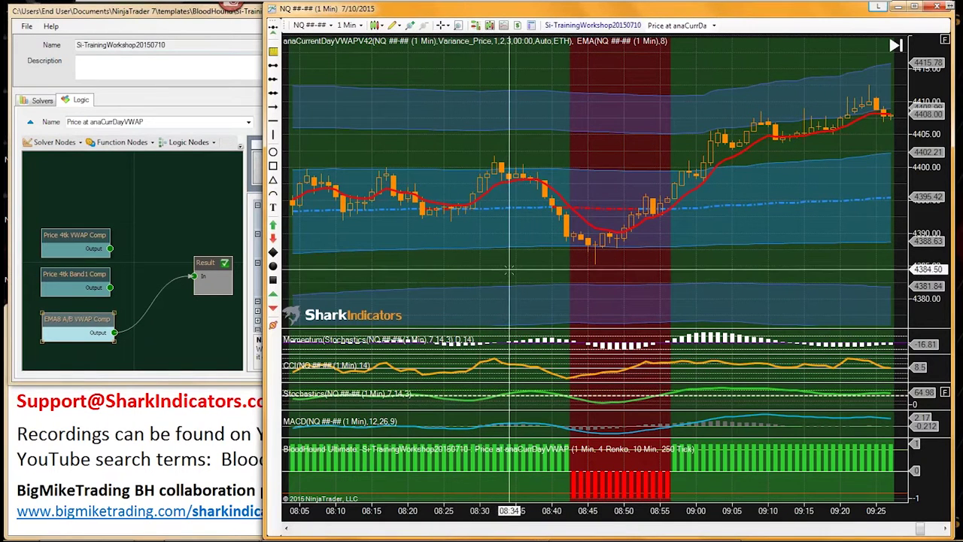
drag(510, 271, 545, 280)
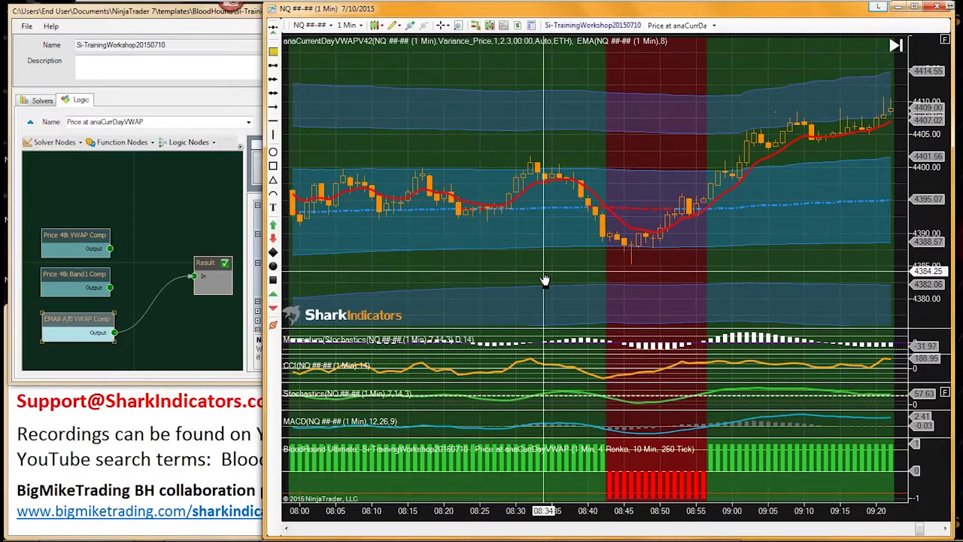
click(622, 223)
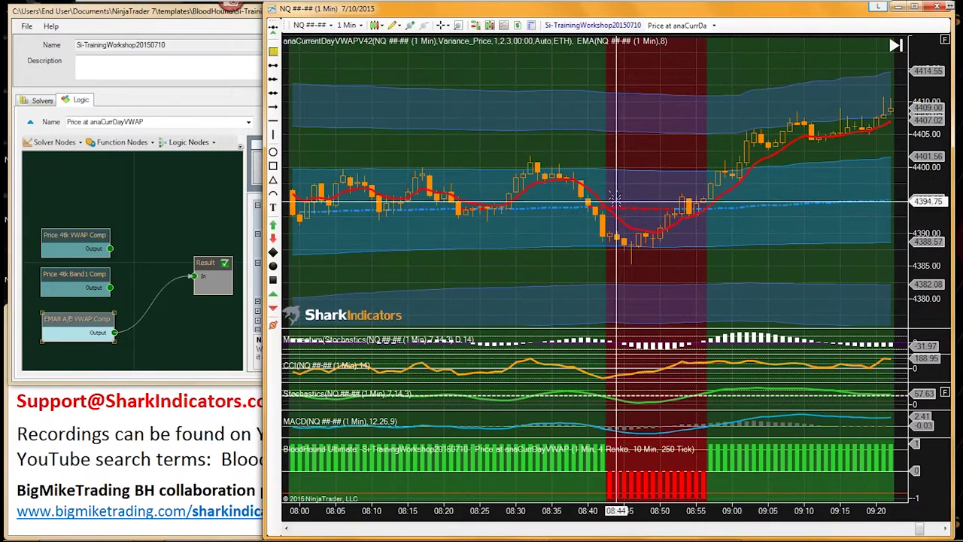
Add an Indicator Crossover solver on the default timeframe below the comparison nodes and connect it to Result instead of EMA8 A/B VWAP Comp
click(76, 141)
click(76, 142)
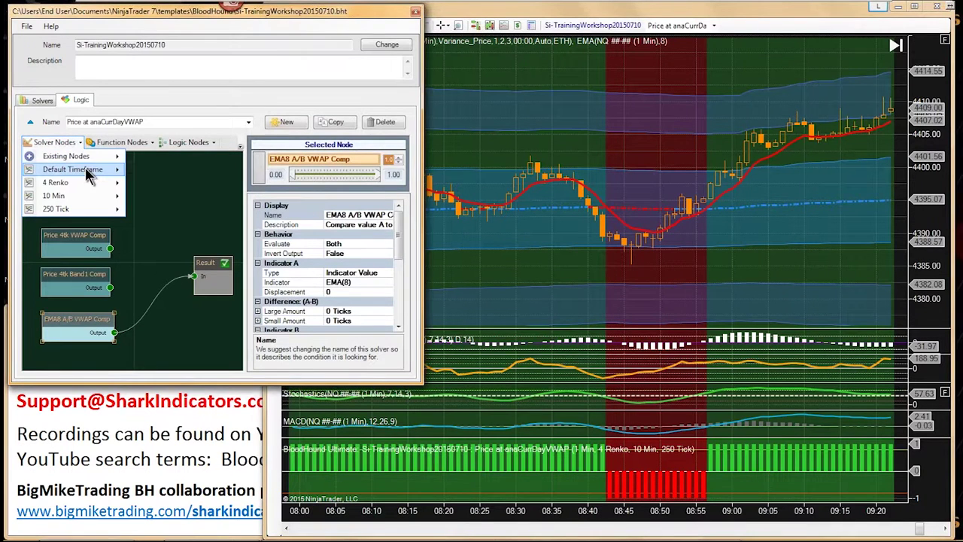
mouse_move(87, 172)
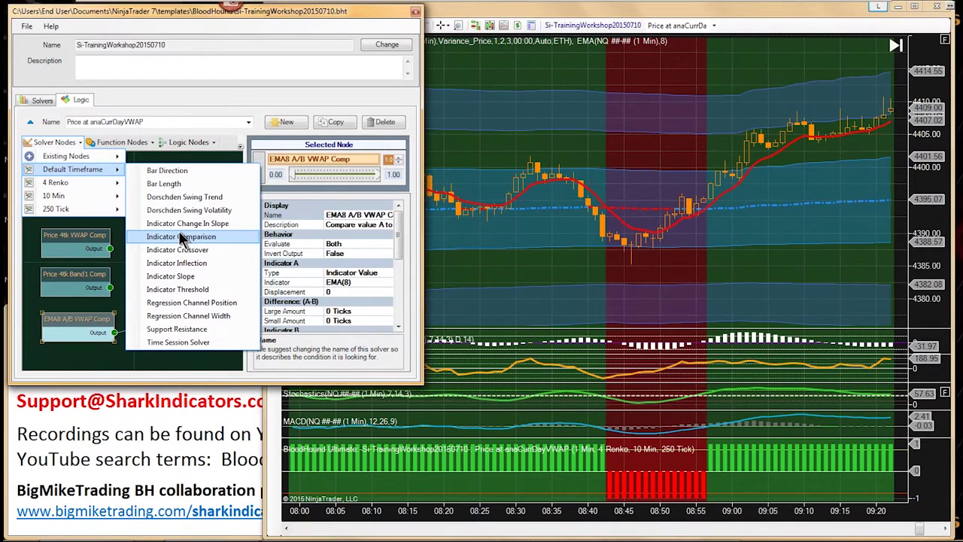
key(Escape)
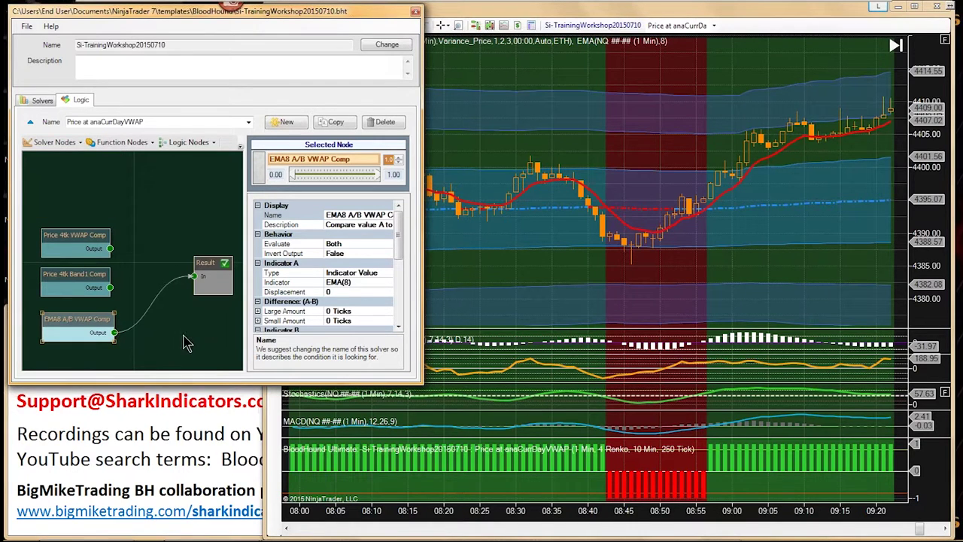
drag(156, 269, 168, 329)
drag(124, 204, 76, 263)
drag(175, 329, 81, 321)
drag(187, 295, 193, 277)
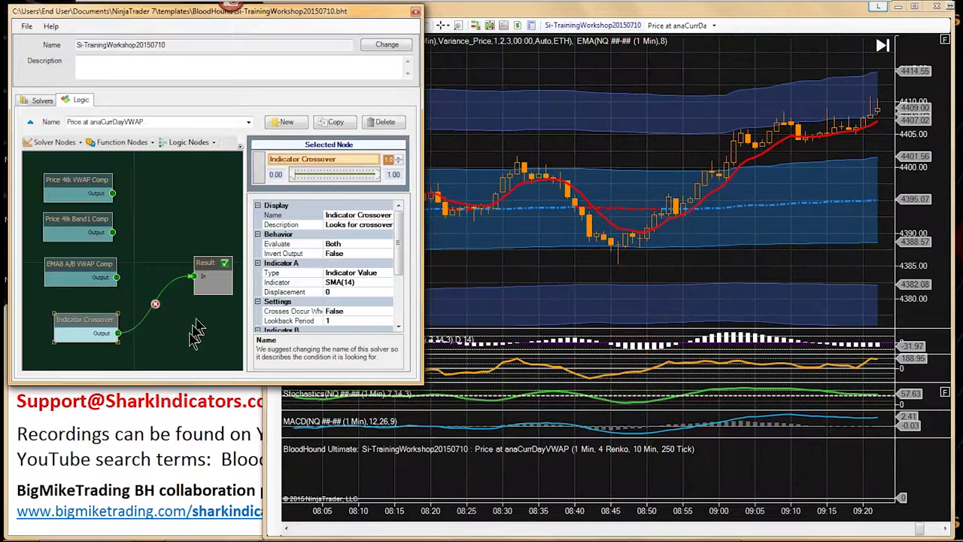
Enlarge the BloodHound editor to show all solver settings and rename the Indicator Crossover node as EMA8 / VWAP Crossover
drag(182, 381, 166, 527)
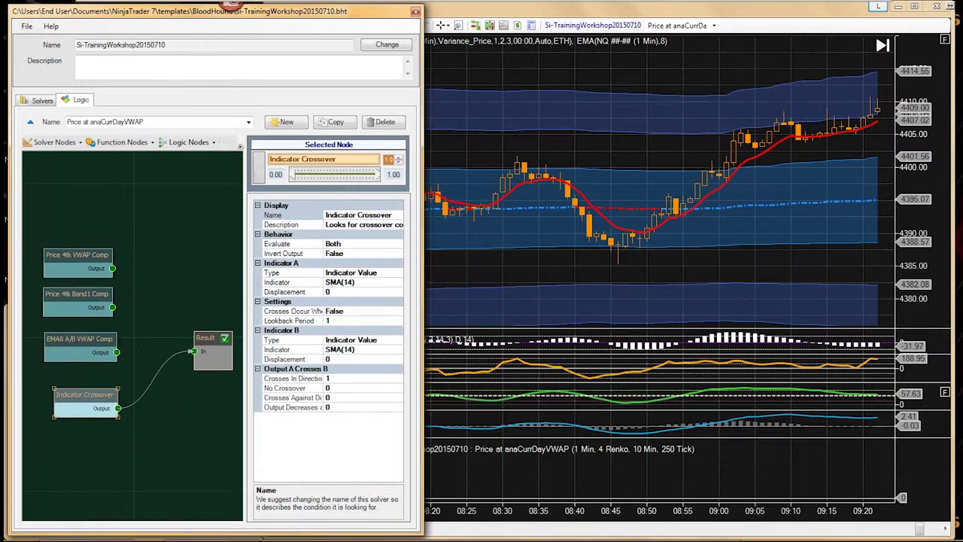
click(359, 282)
click(352, 215)
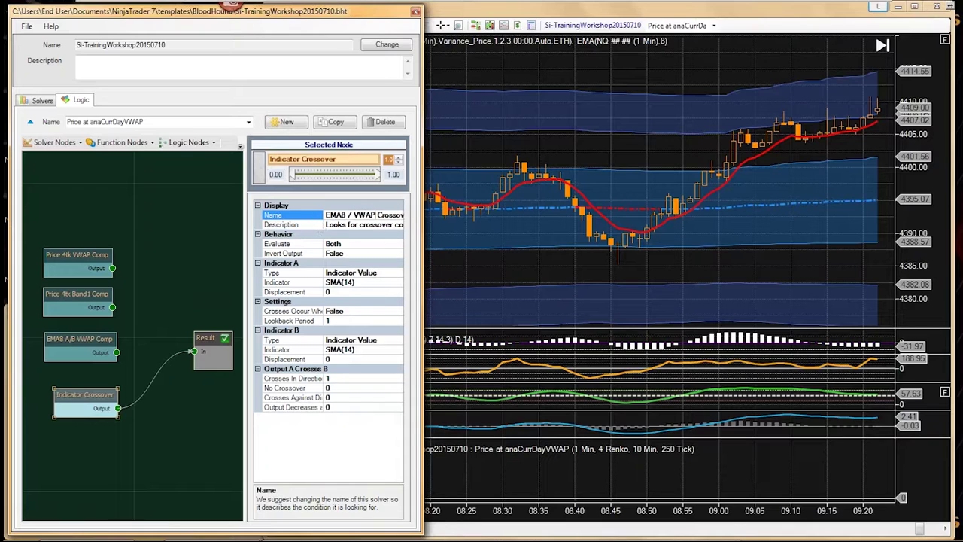
key(Return)
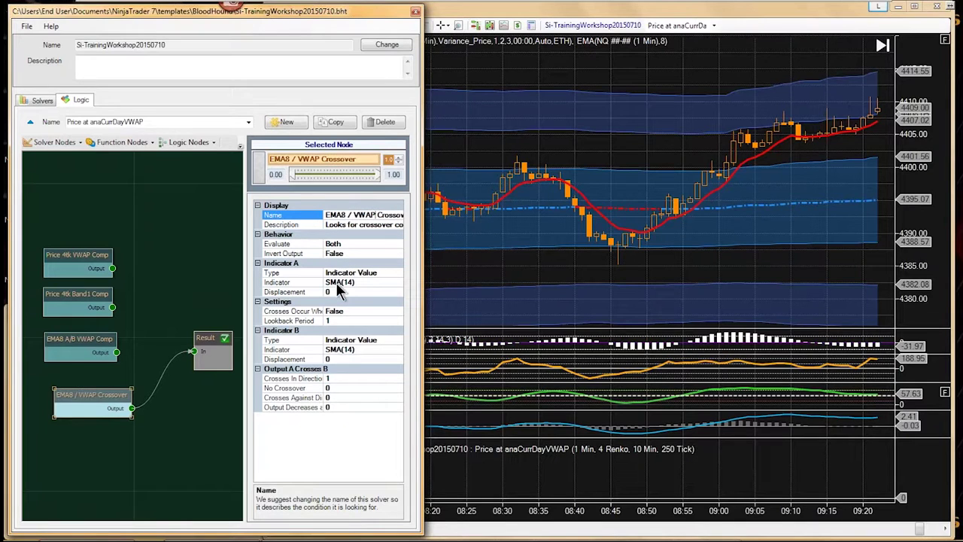
Set Indicator A of EMA8 / VWAP Crossover to the EMA indicator with a period of 8
click(284, 284)
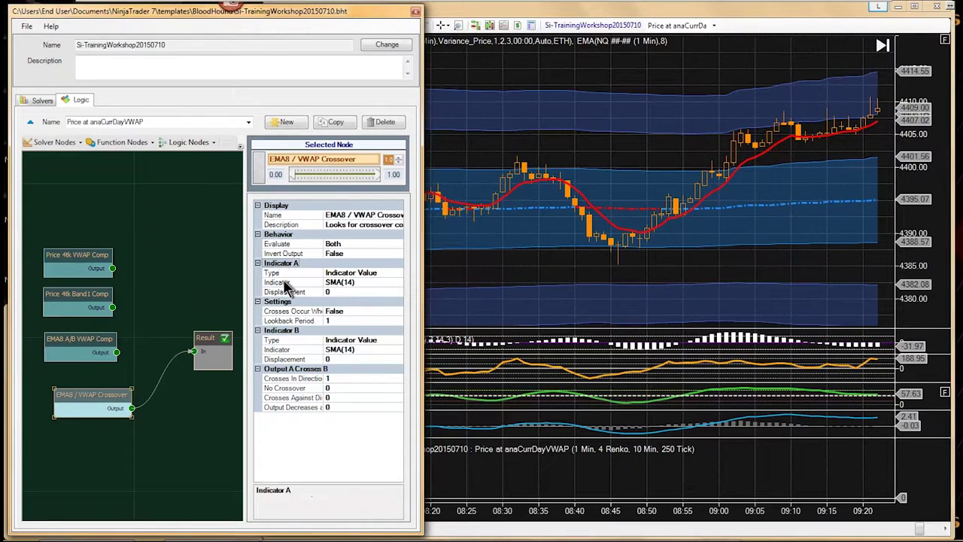
click(343, 285)
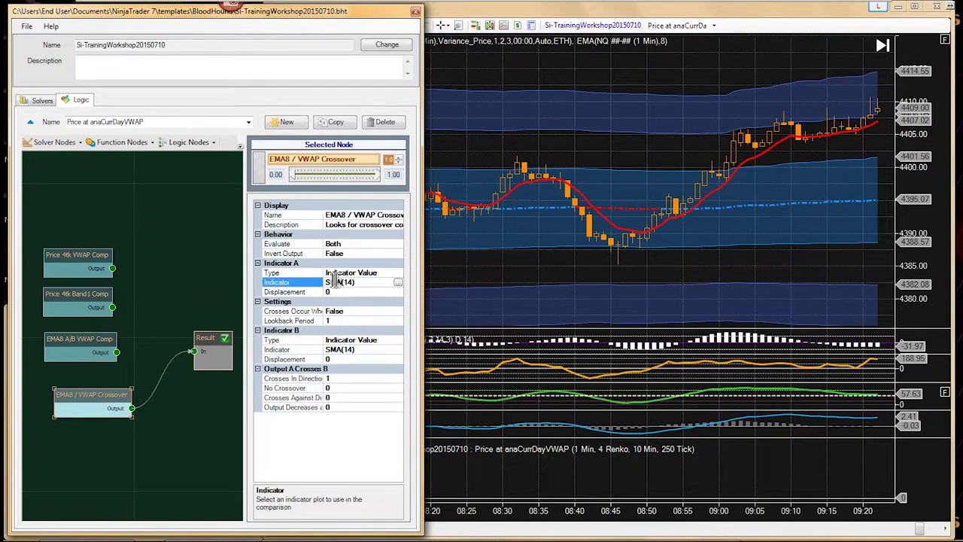
click(398, 285)
click(98, 239)
scroll(98, 238, down, 5)
click(98, 240)
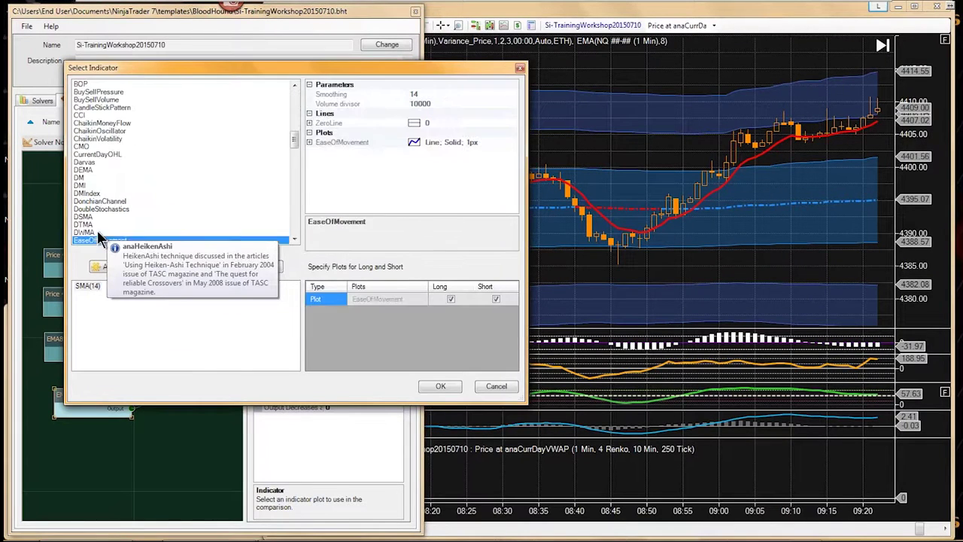
key(Down)
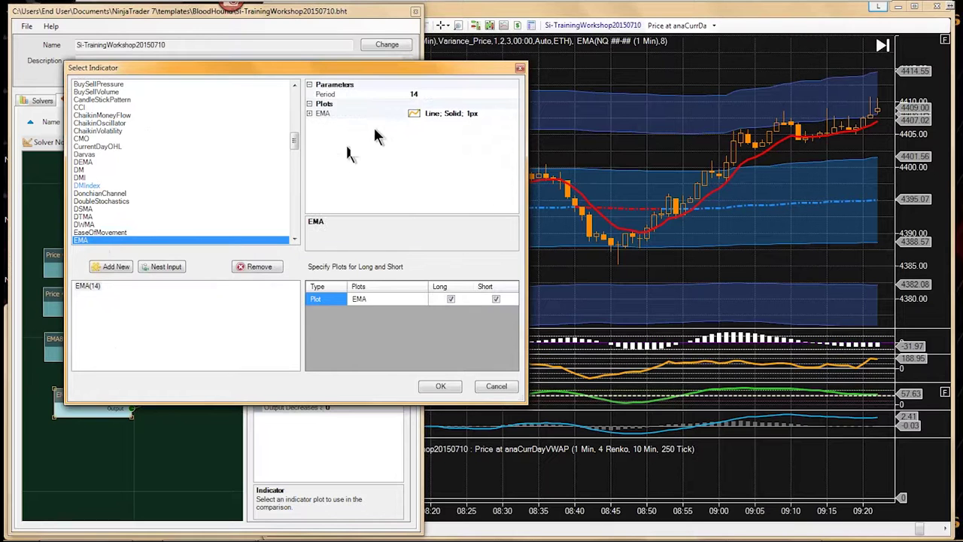
click(427, 93)
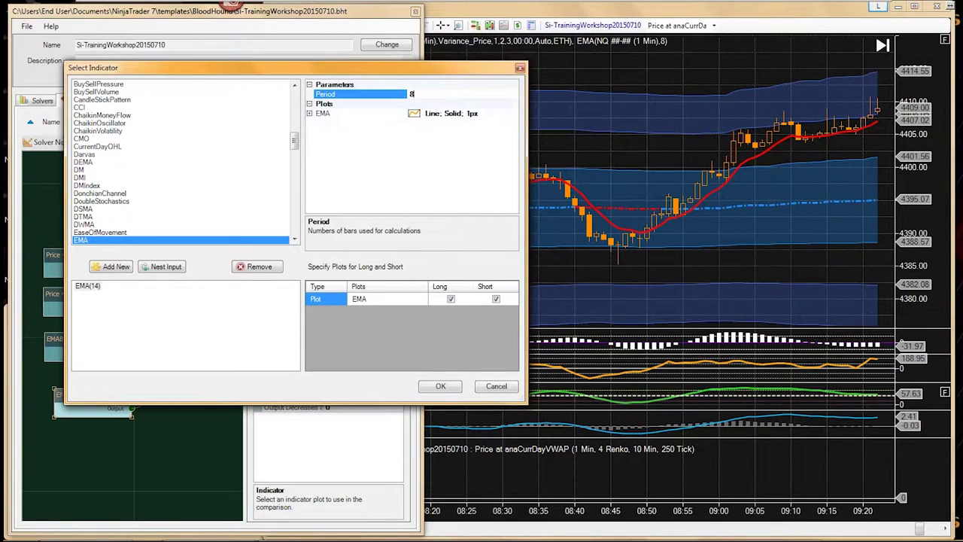
click(441, 387)
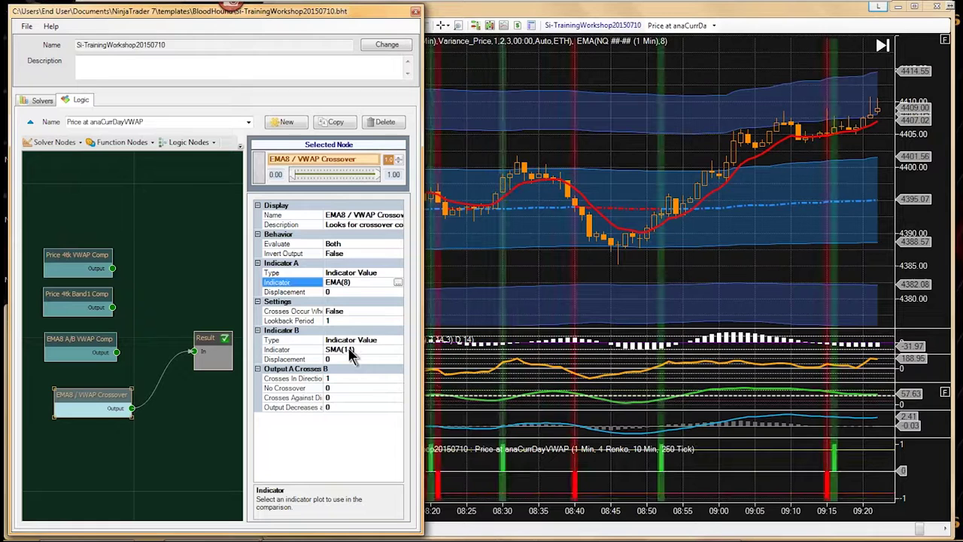
Set Indicator B of EMA8 / VWAP Crossover to anaCurrentDayVWAPV42 with the Session VWAP plot, and align the node under the comparison nodes
click(336, 351)
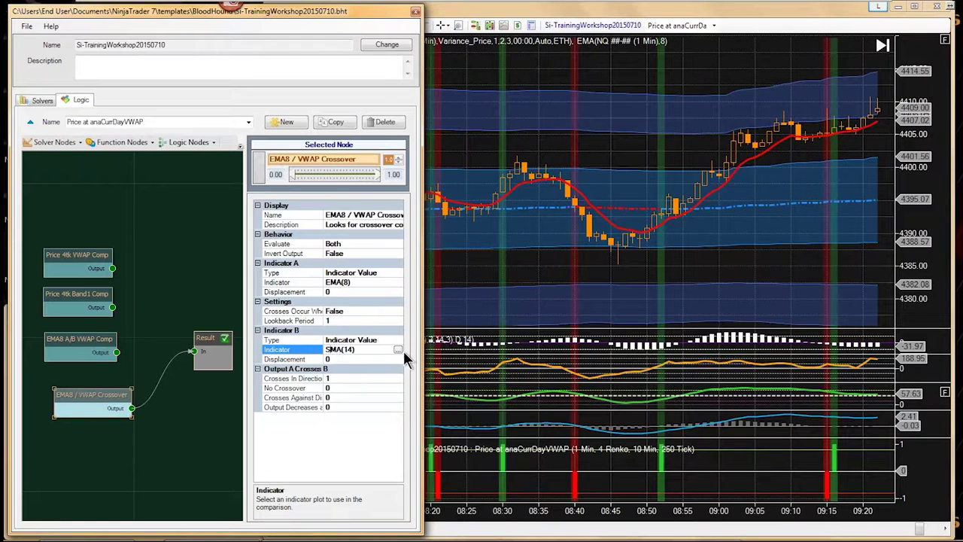
click(397, 351)
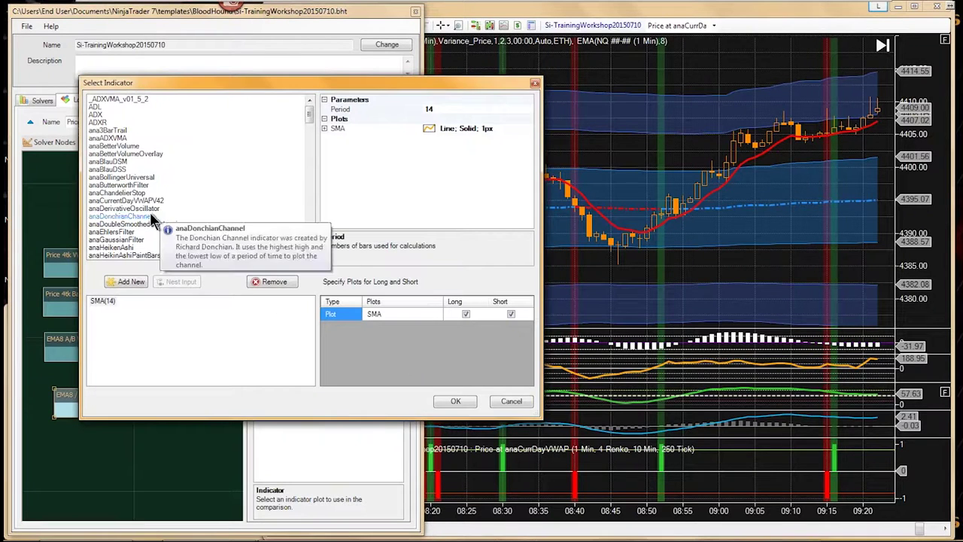
click(127, 199)
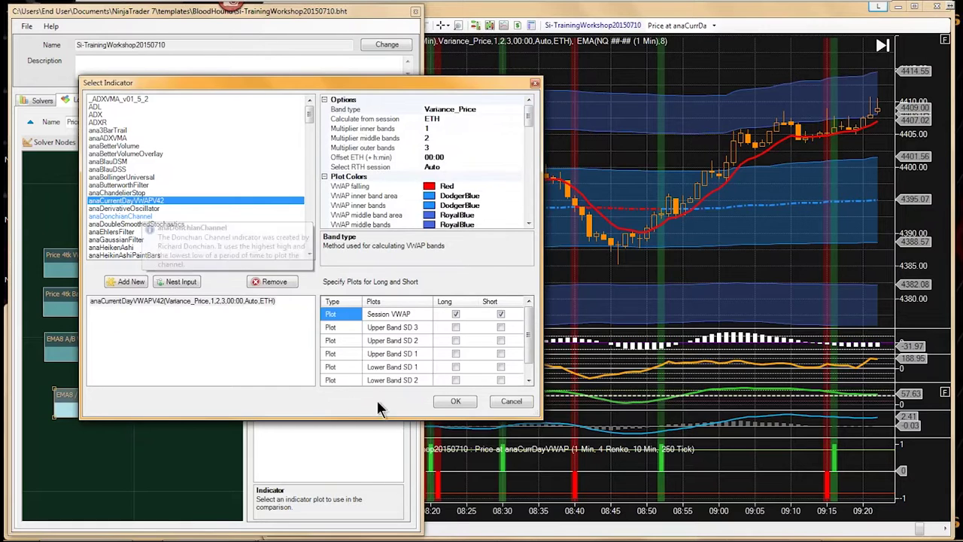
click(455, 401)
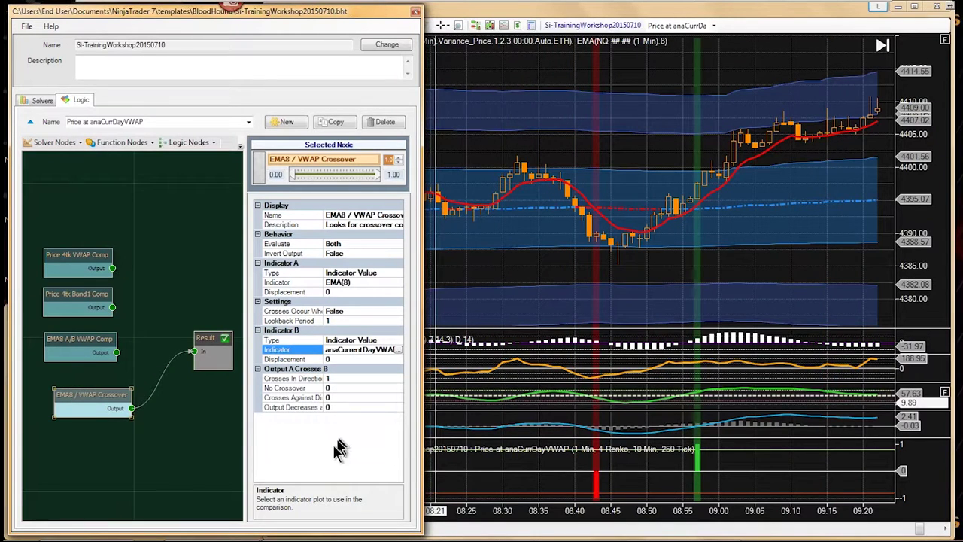
drag(101, 401, 90, 385)
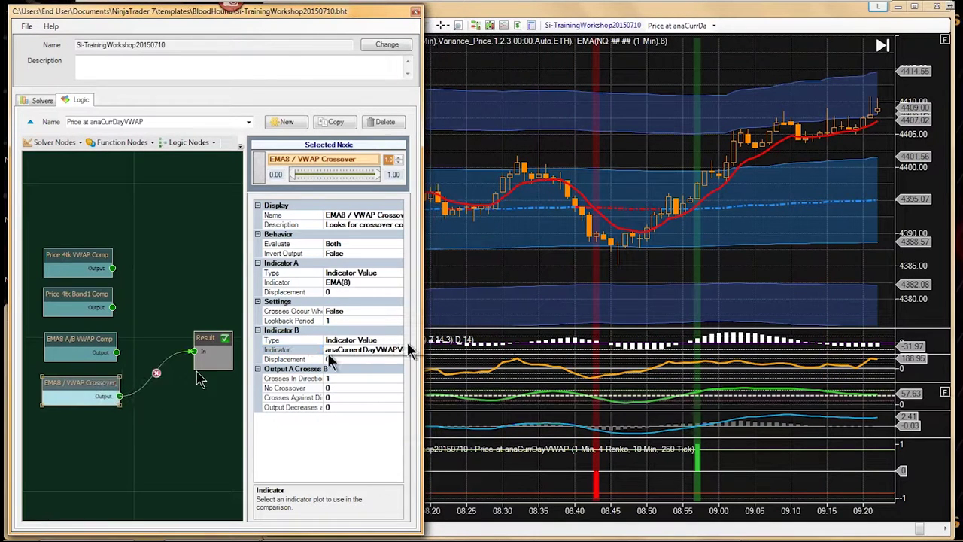
Examine the EMA 8 and VWAP crossover signals across the earlier and latest bars of the NQ chart
click(537, 271)
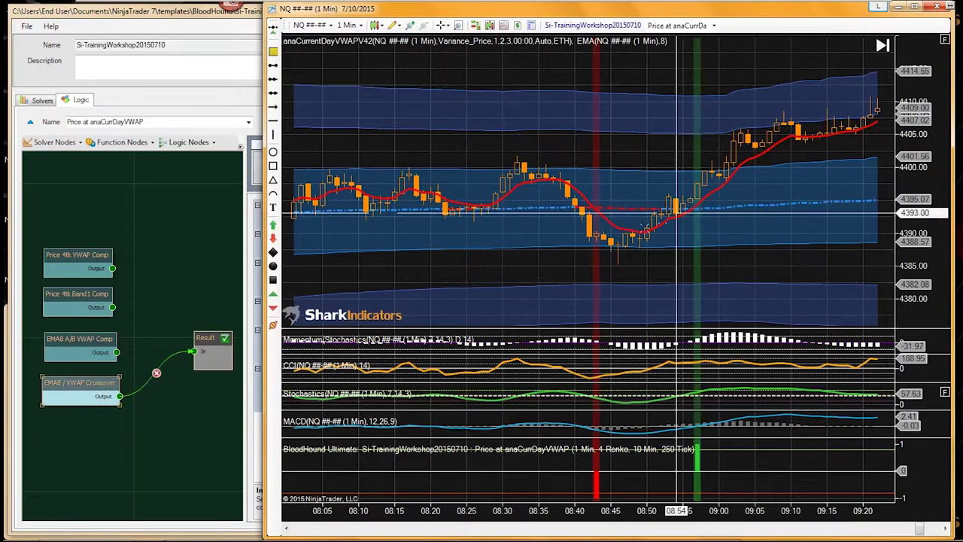
drag(565, 278, 708, 256)
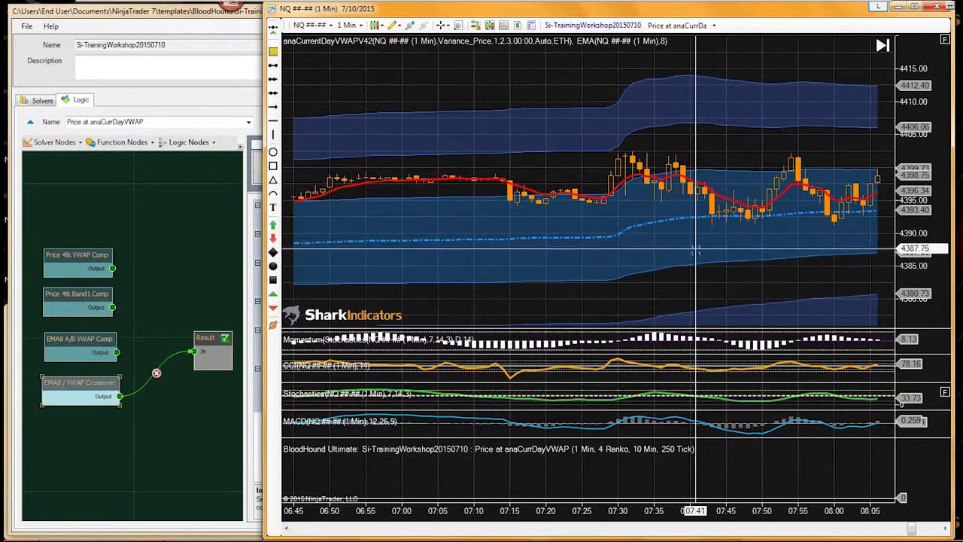
scroll(688, 254, up, 5)
scroll(688, 254, up, 12)
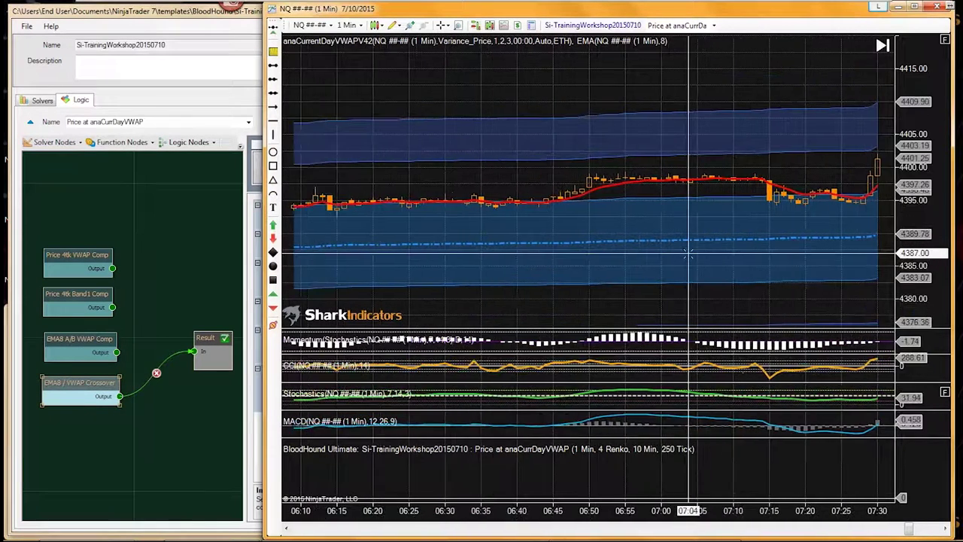
scroll(688, 254, up, 20)
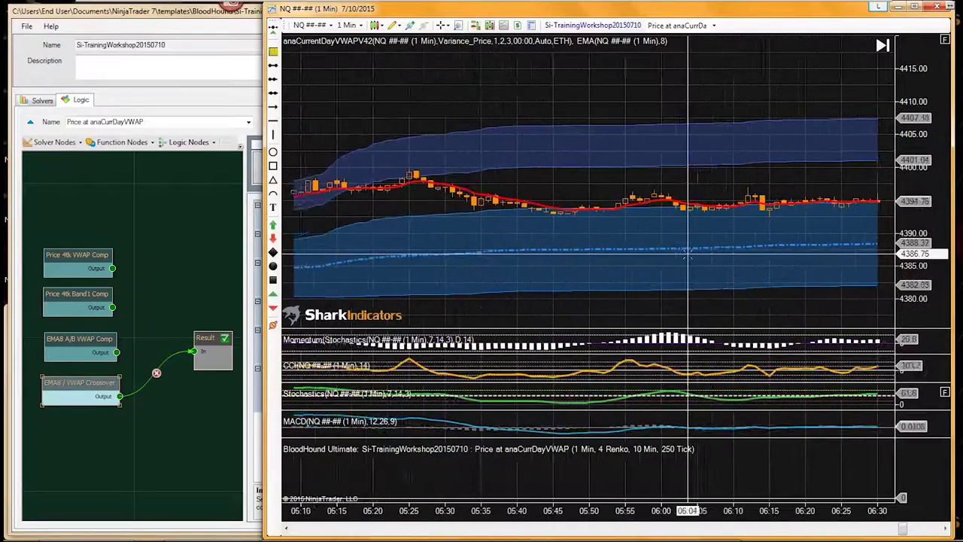
scroll(688, 254, down, 4)
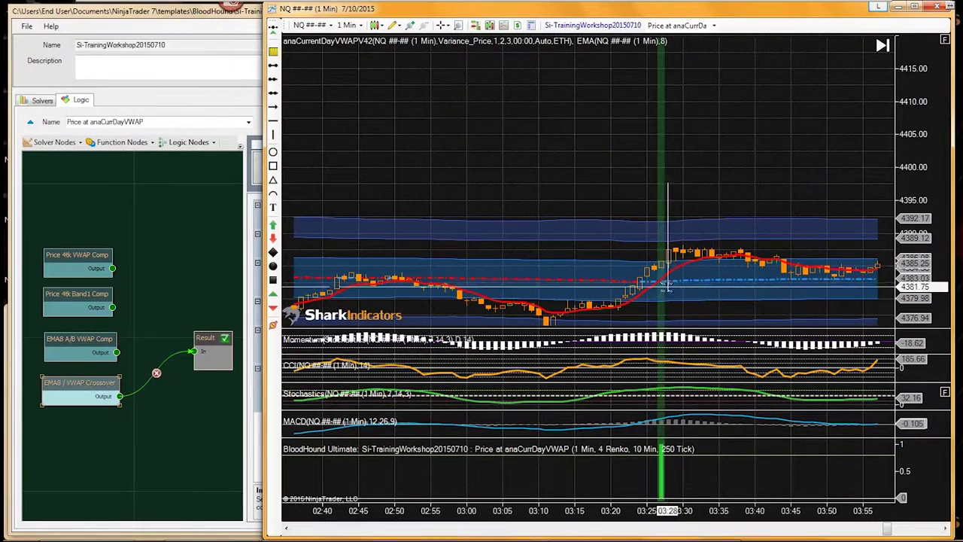
scroll(661, 283, up, 8)
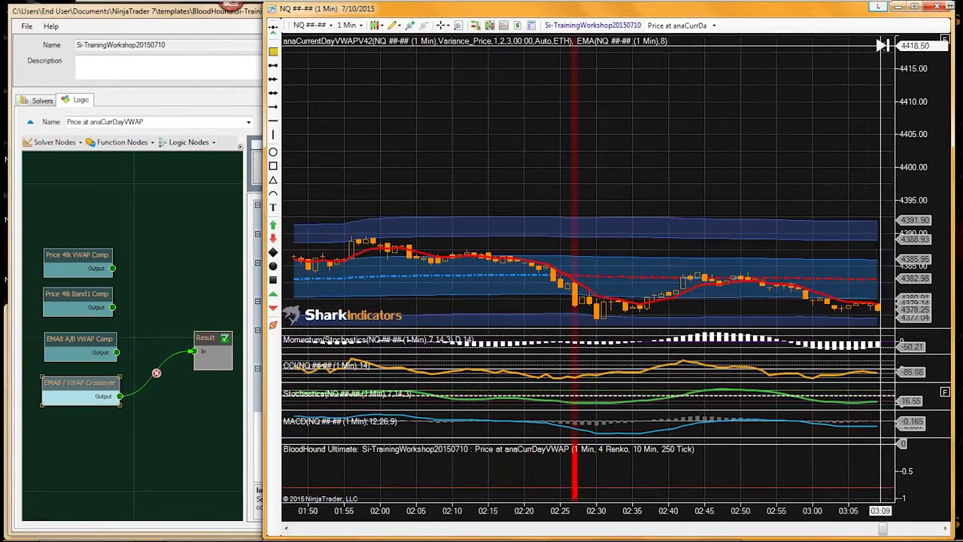
click(882, 45)
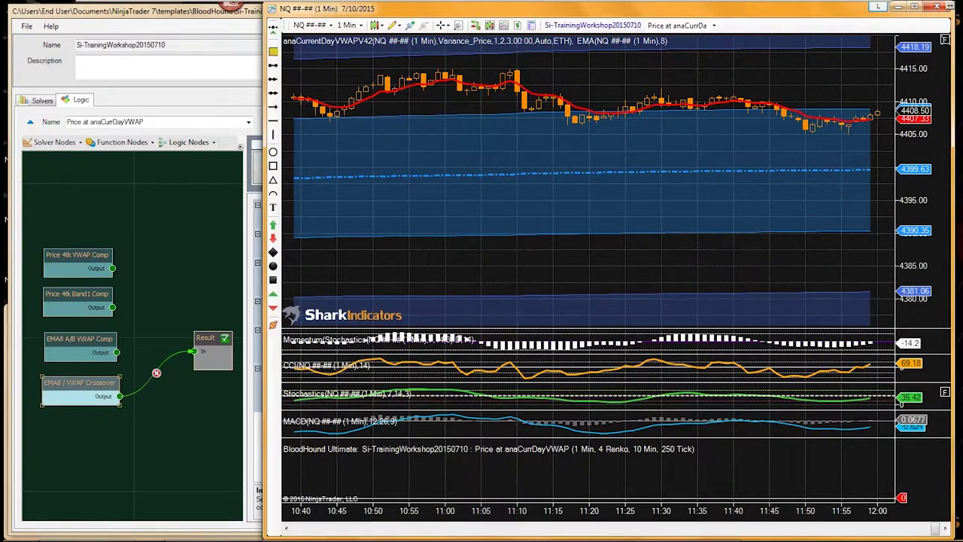
scroll(665, 272, up, 5)
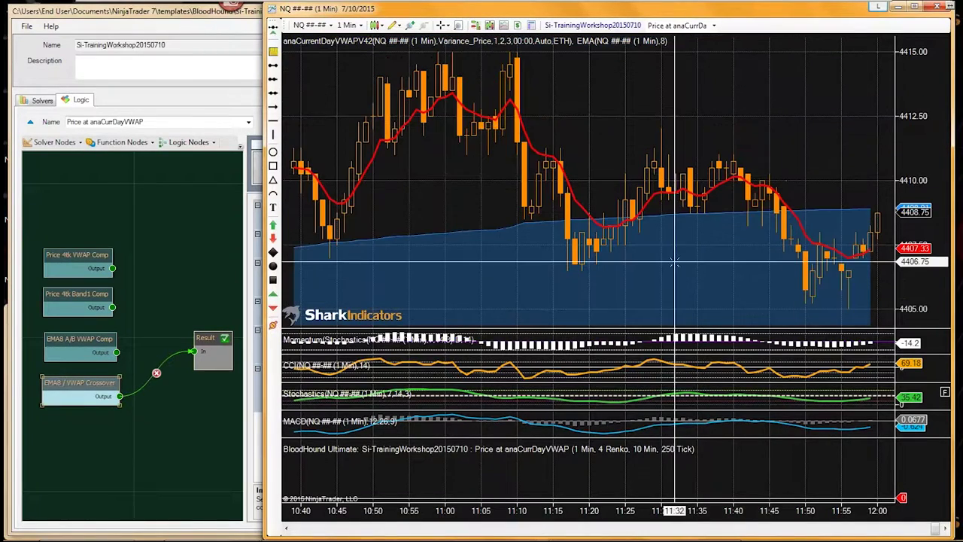
scroll(664, 272, up, 20)
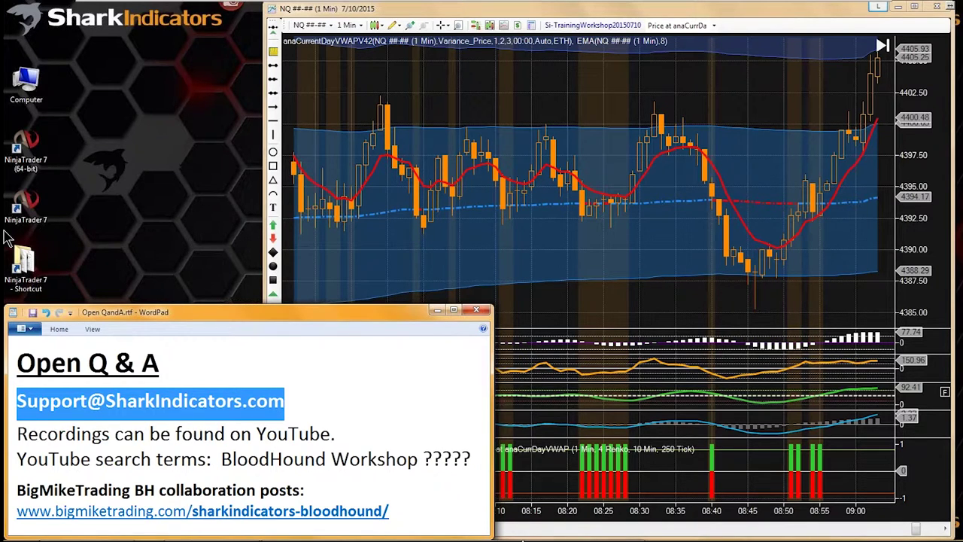
Bring up the NinjaTrader Control Center and place it fully in view over the NQ chart
mouse_move(298, 536)
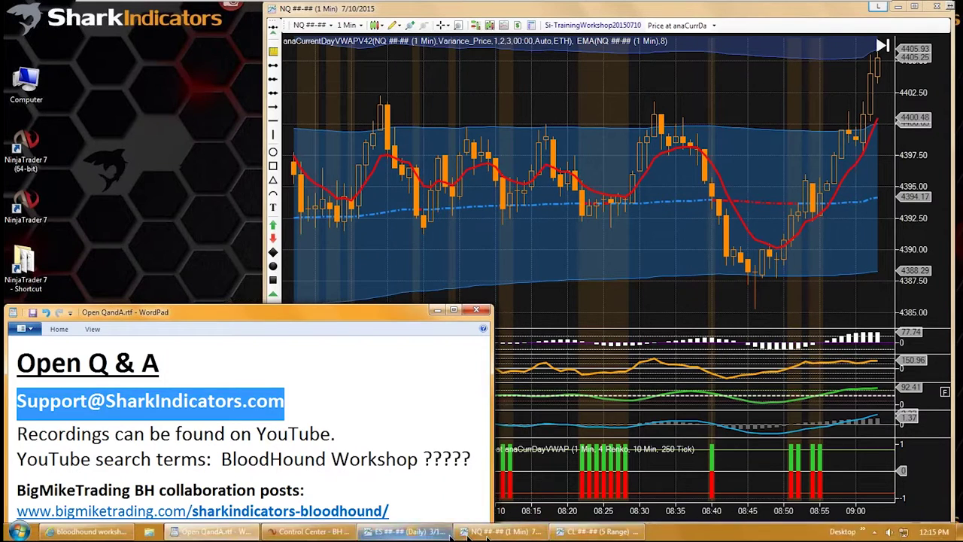
click(299, 536)
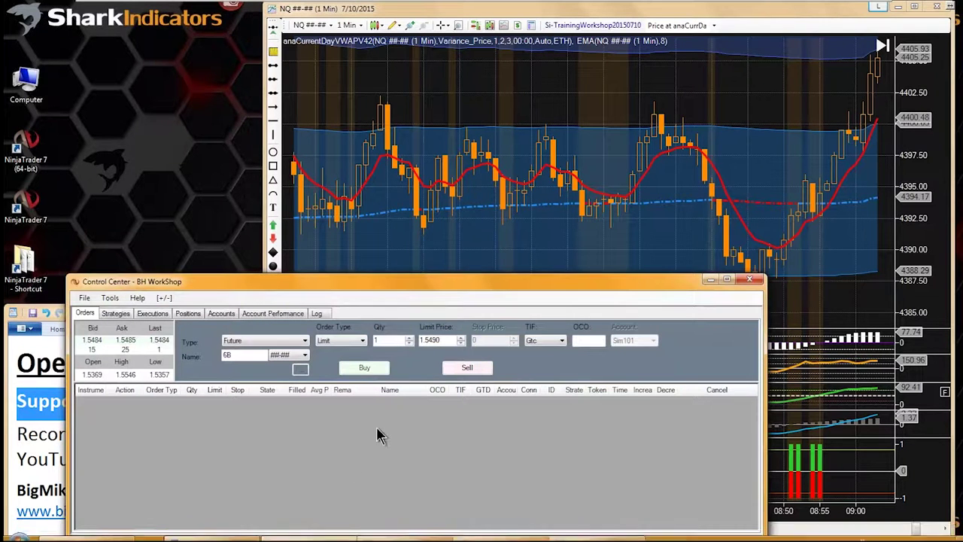
drag(375, 280, 467, 255)
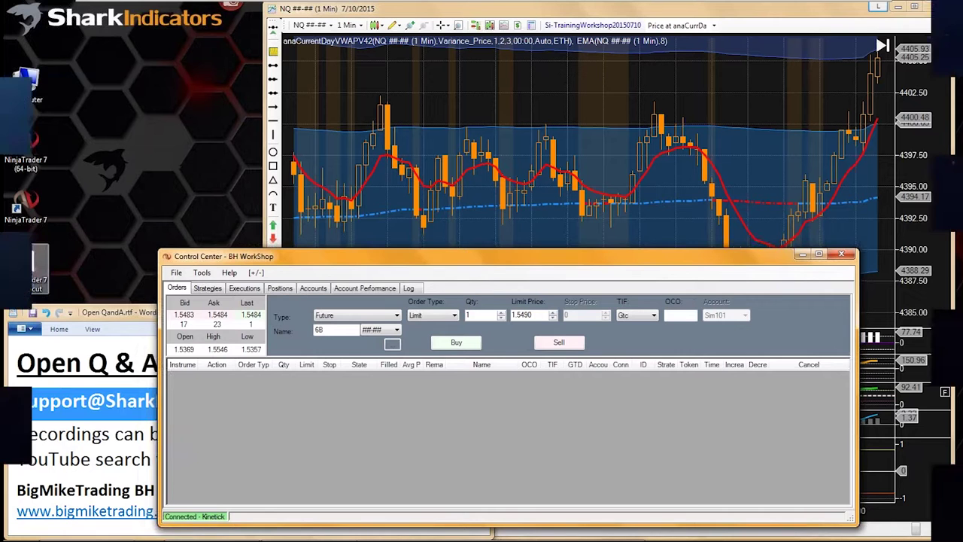